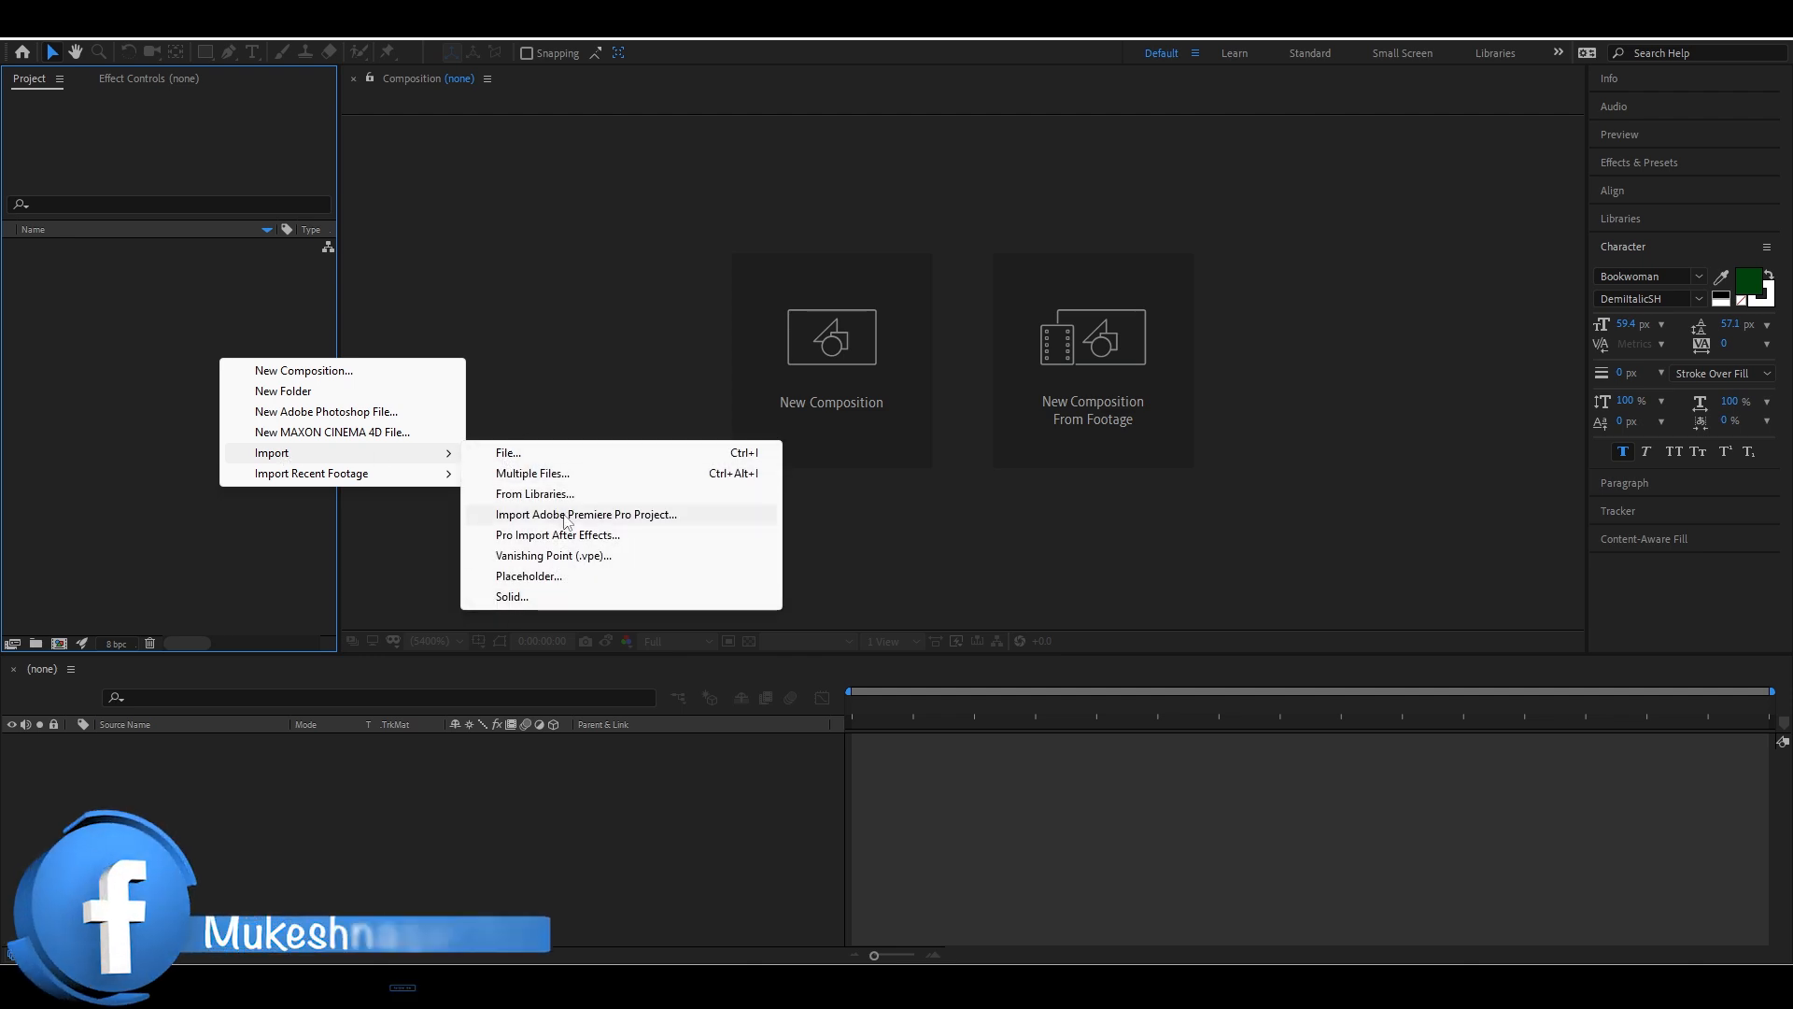
click(509, 453)
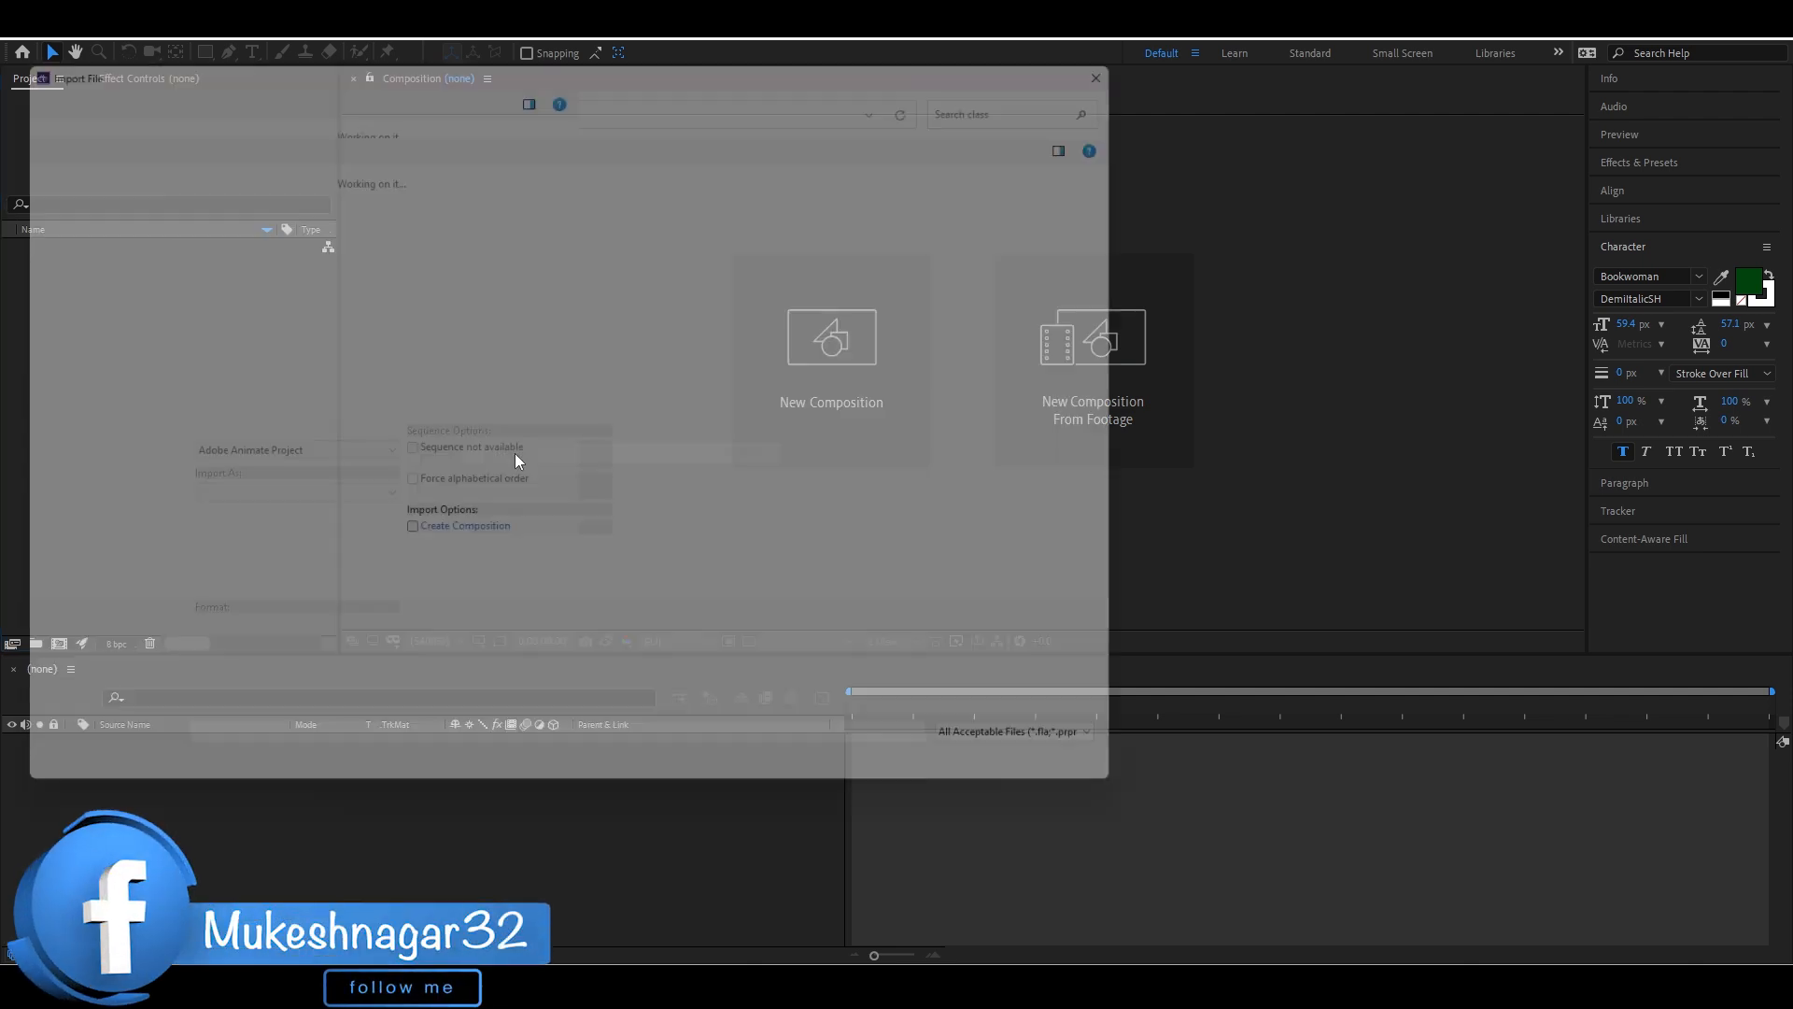
click(1153, 805)
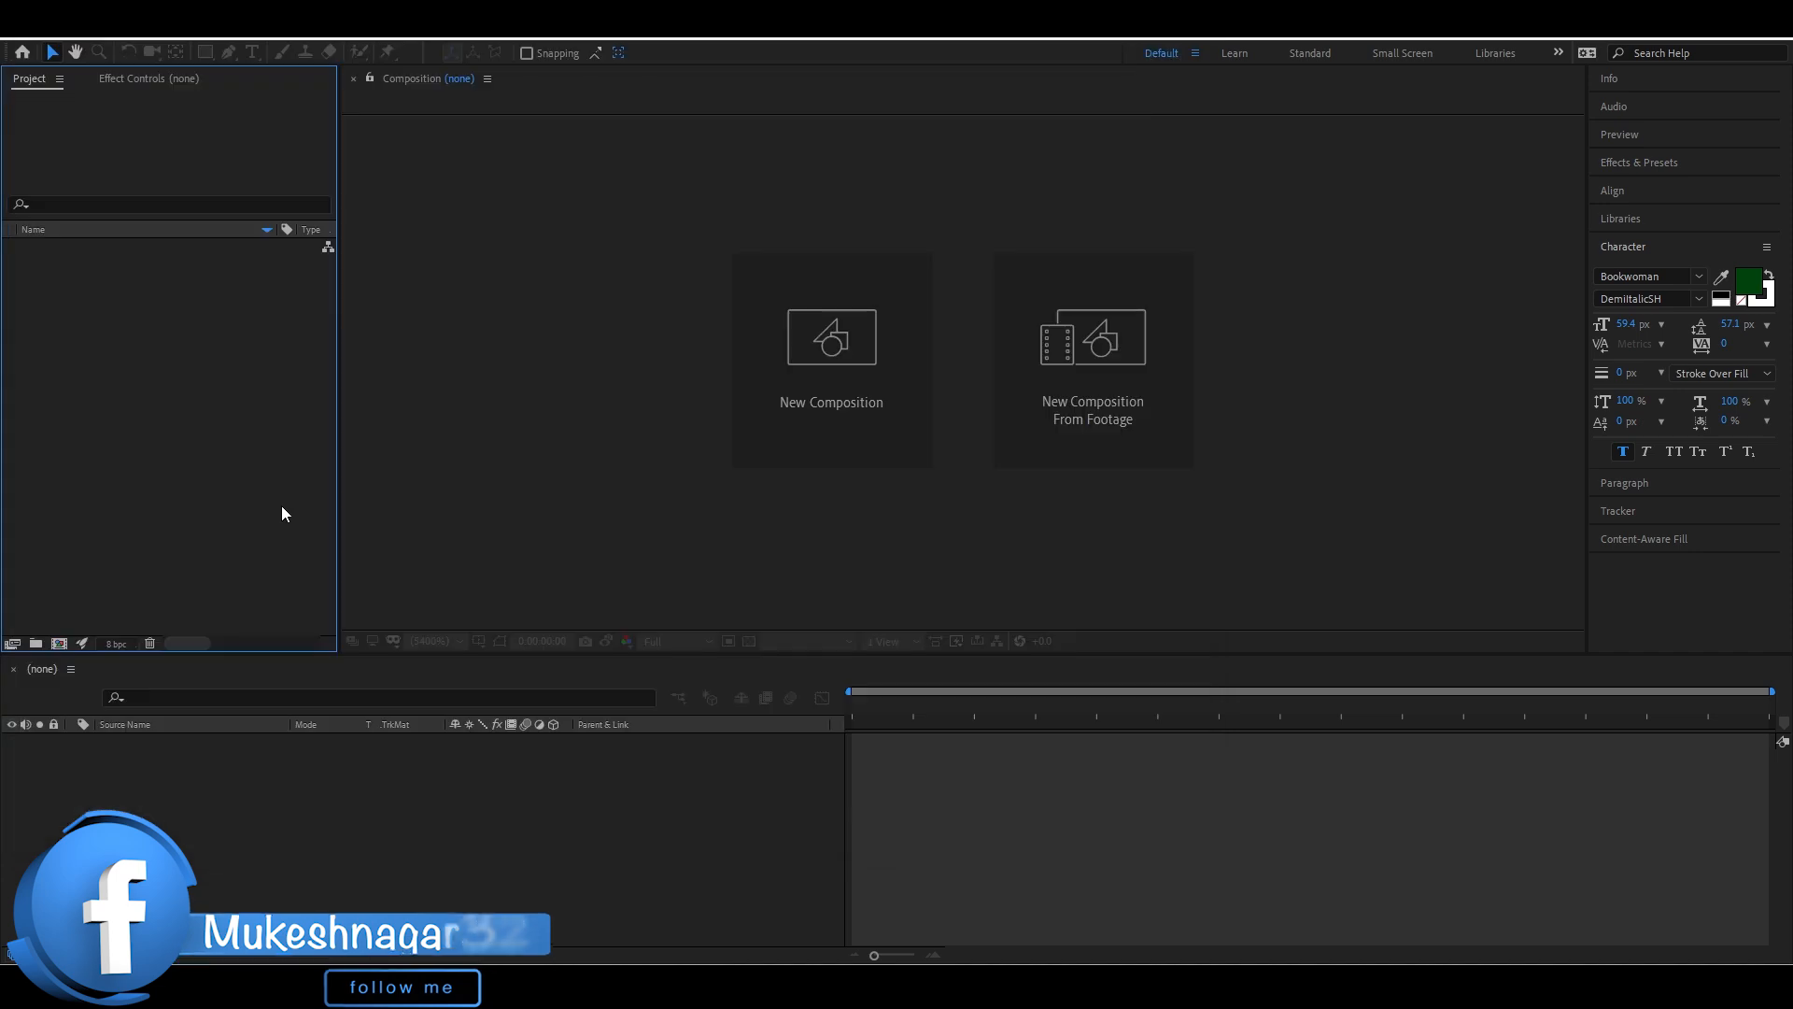
double_click(282, 506)
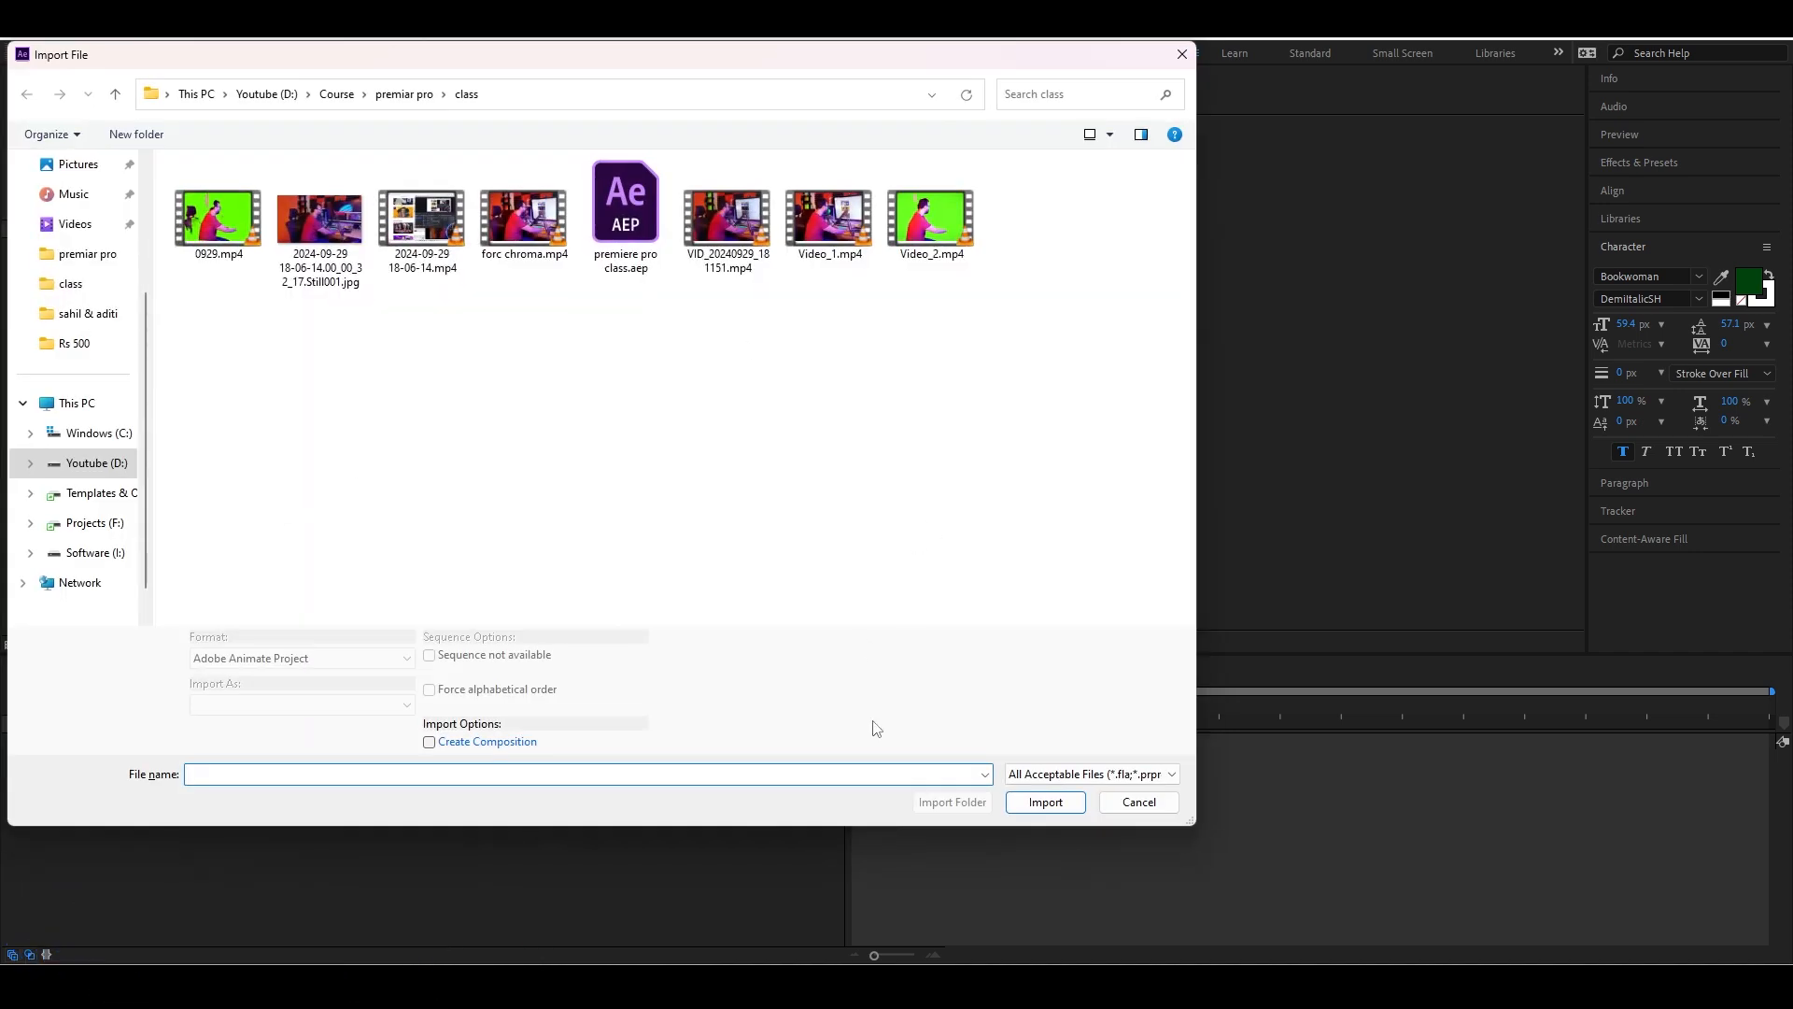
click(1161, 805)
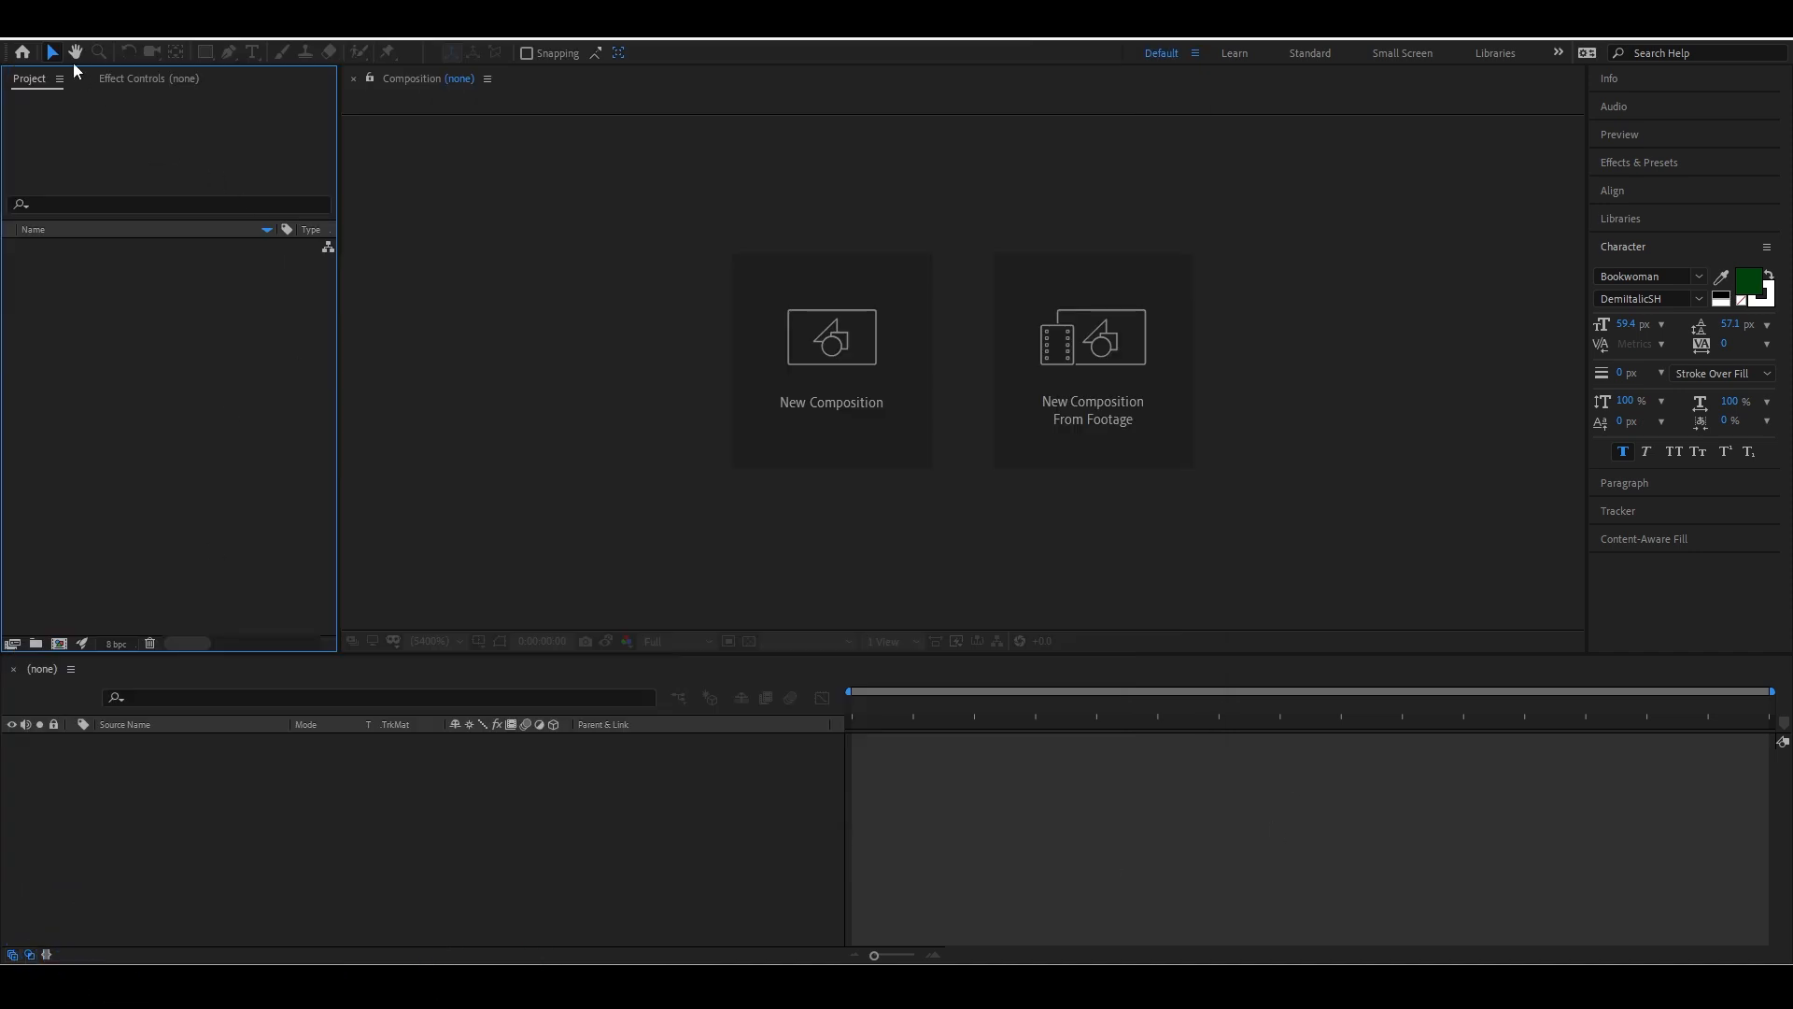
click(21, 41)
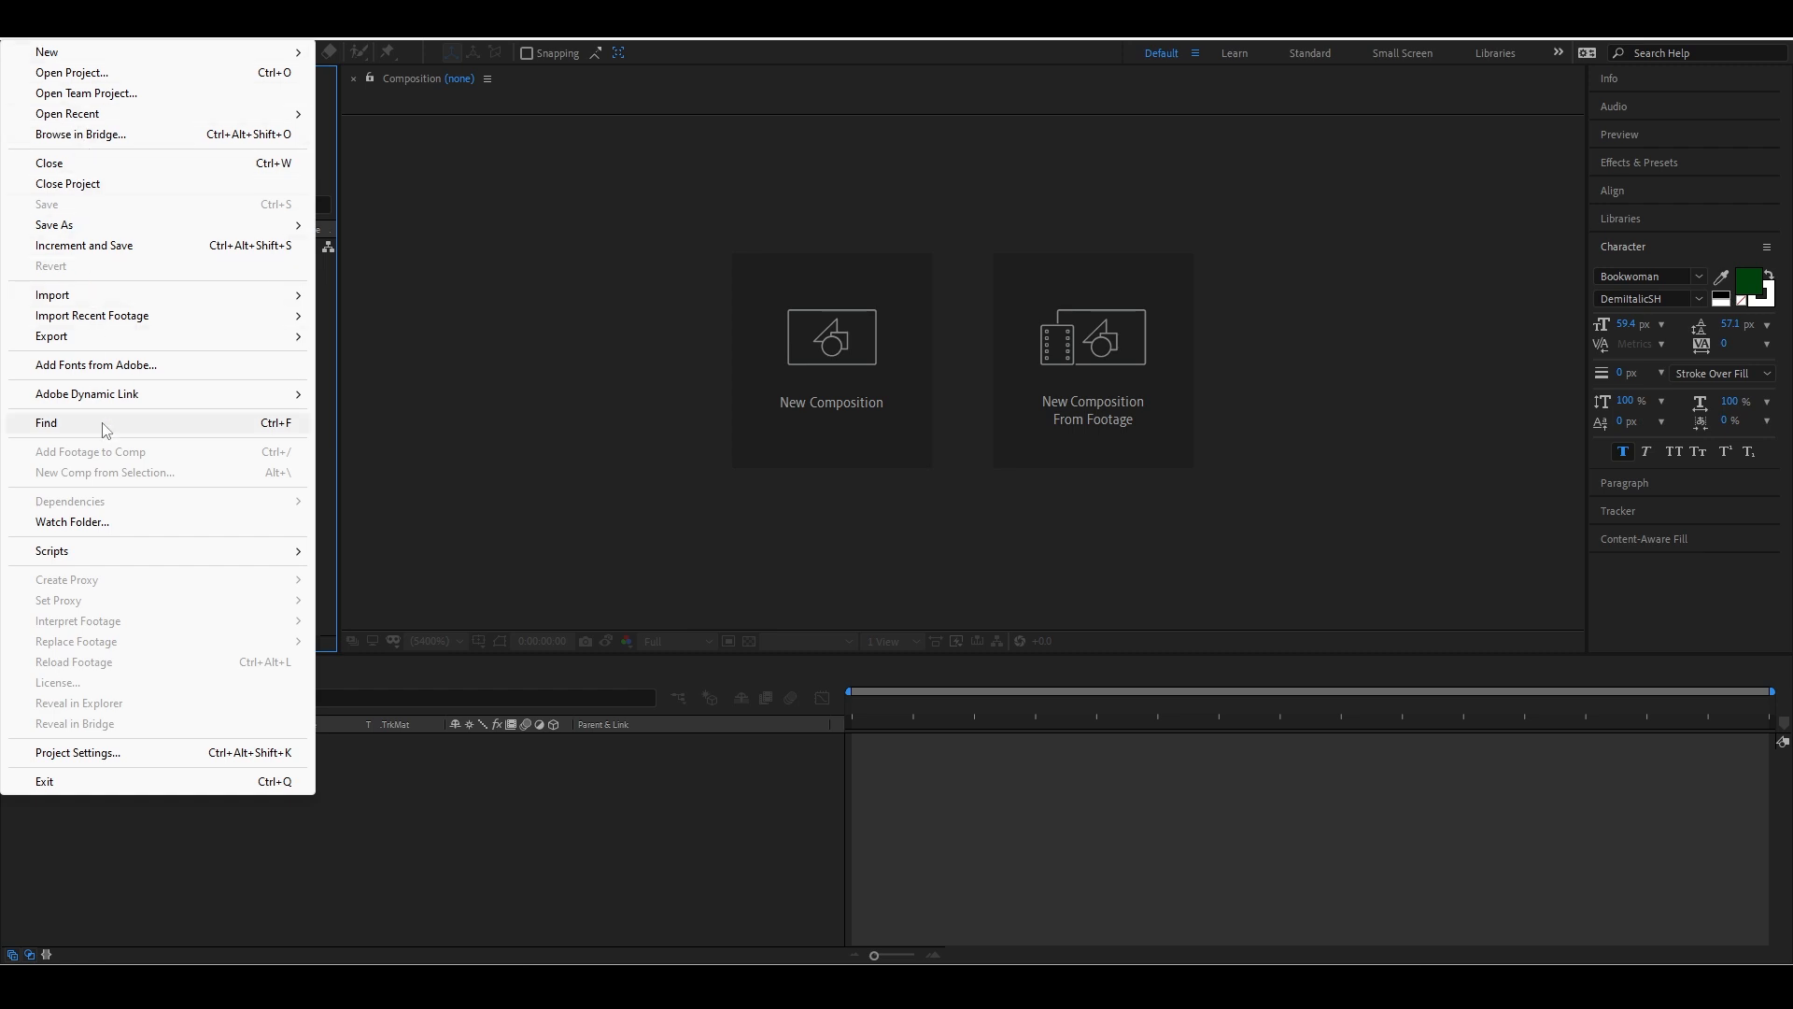
click(758, 631)
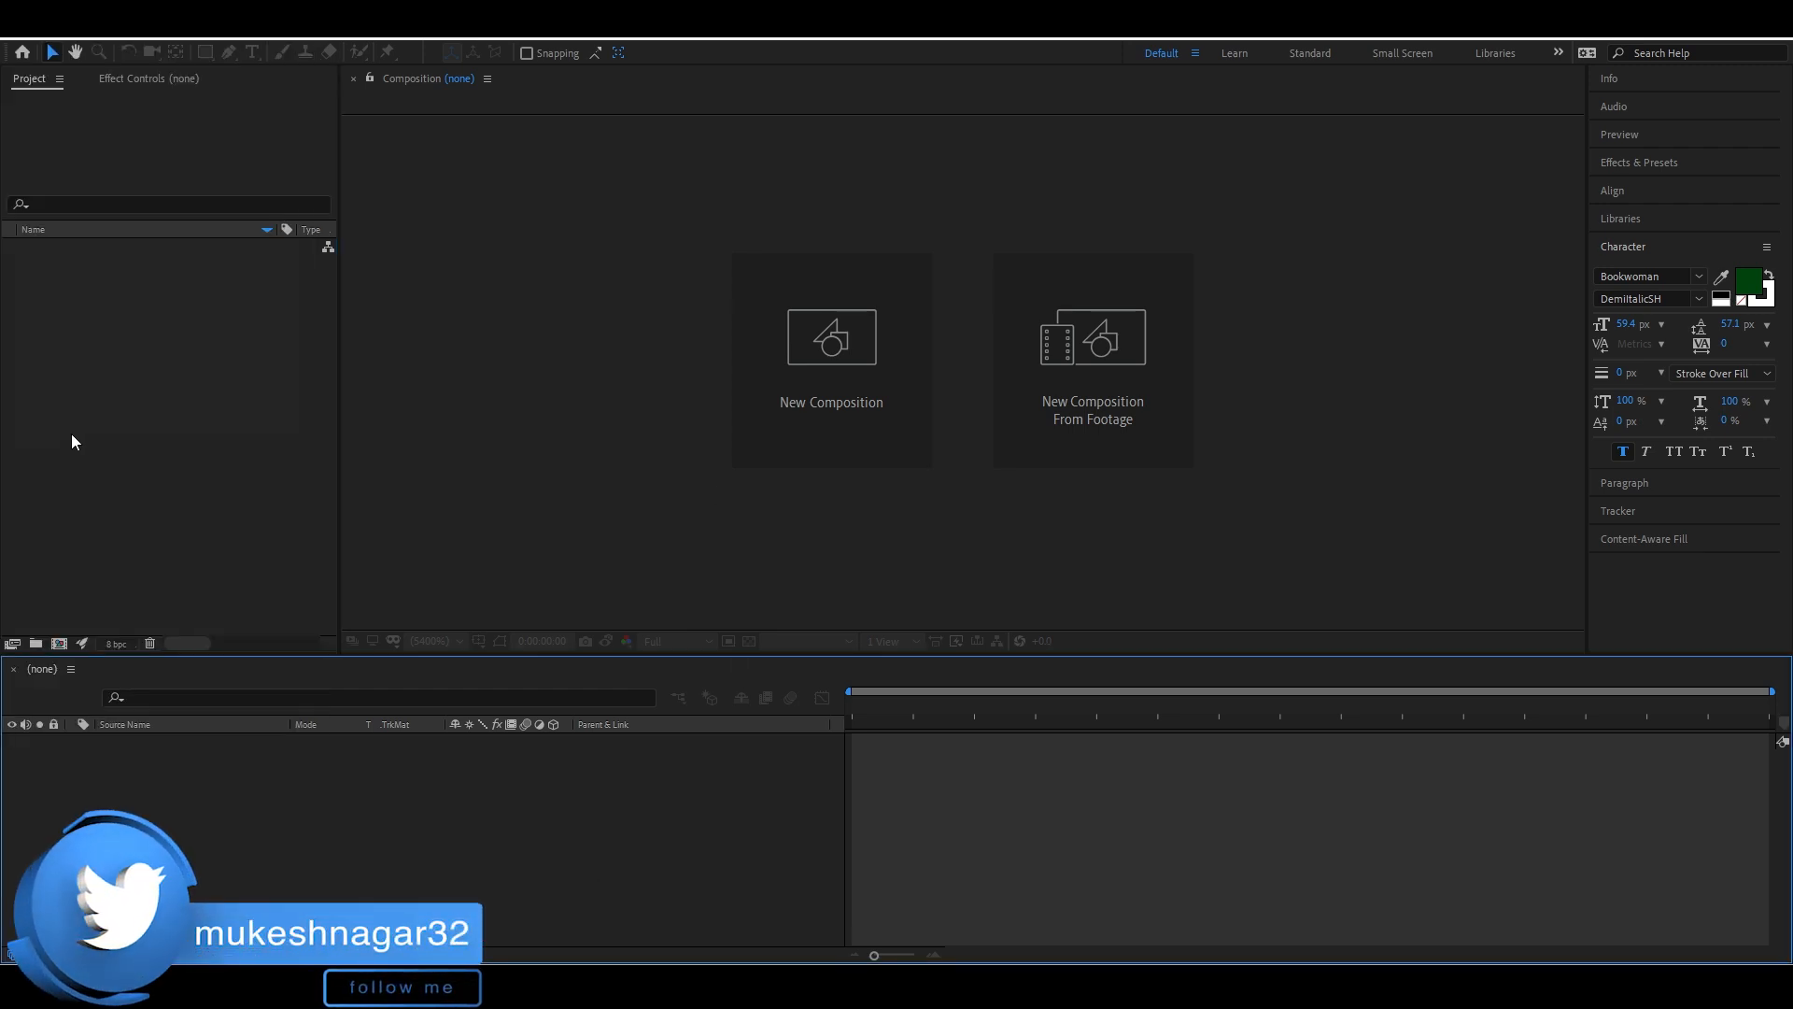
Import the footage file Sequence 02.mp4 from the Premiere Pro Class folder on the Desktop
double_click(178, 426)
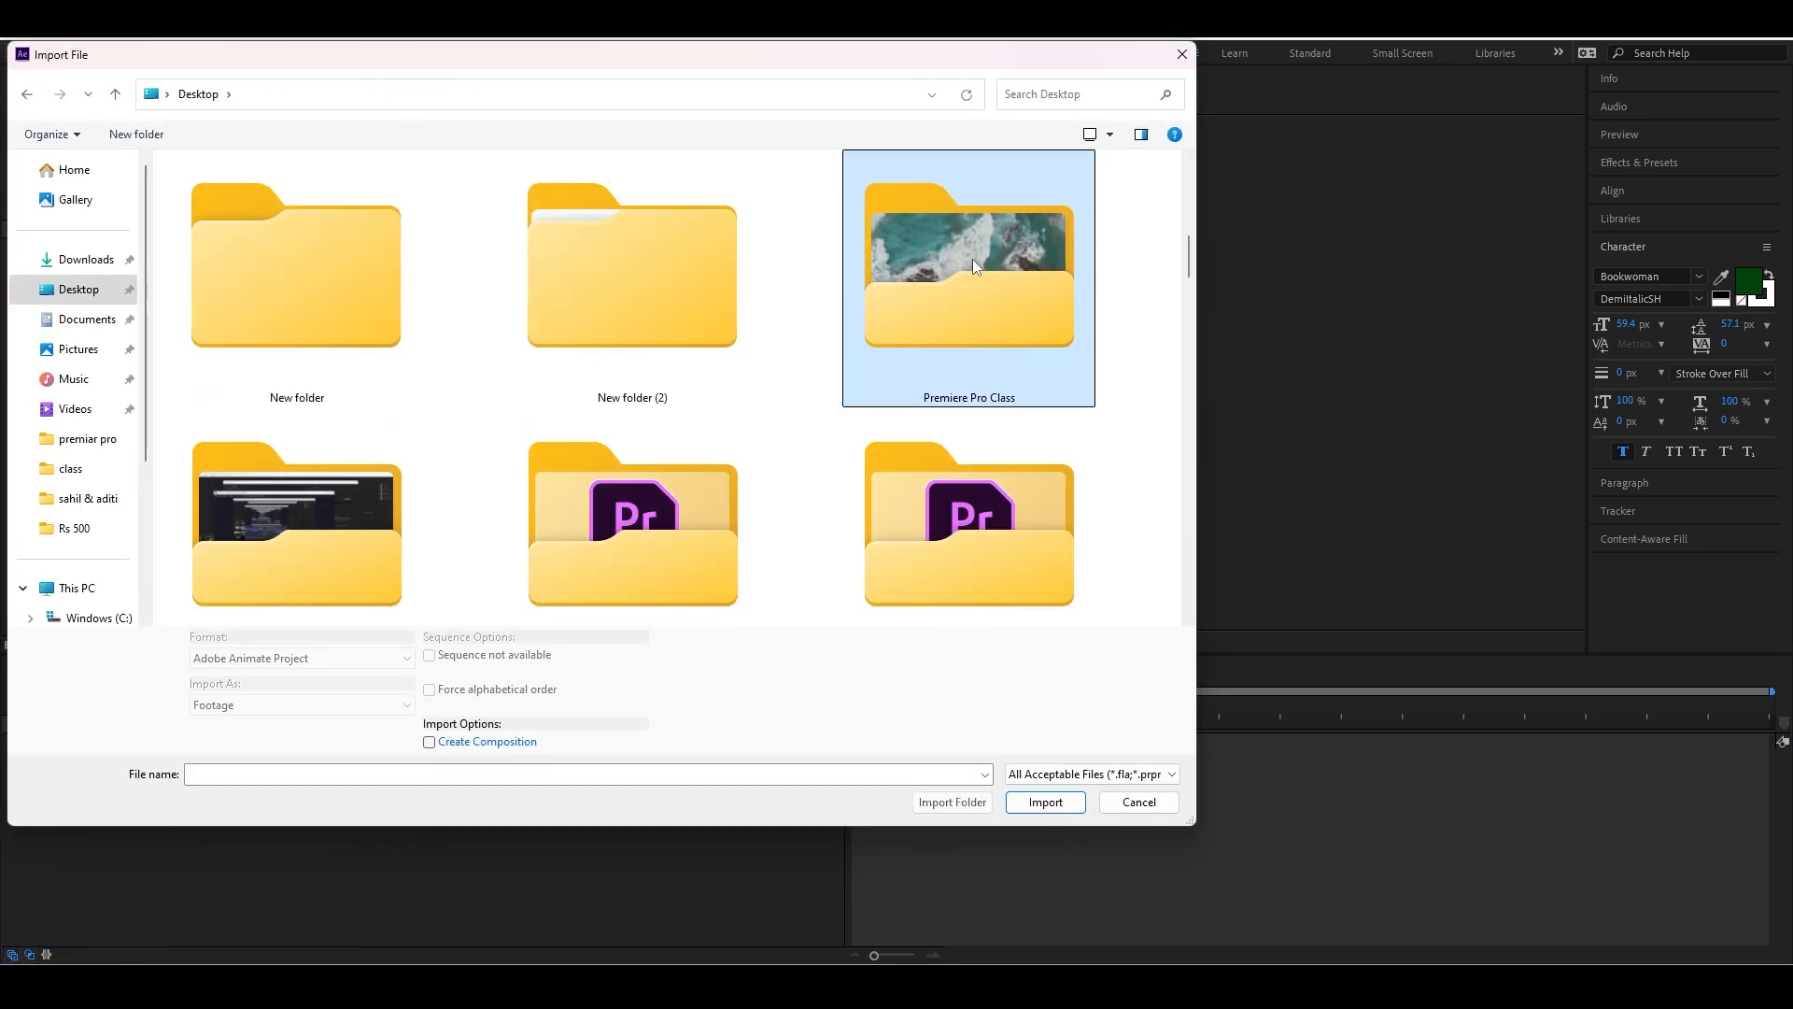
double_click(972, 259)
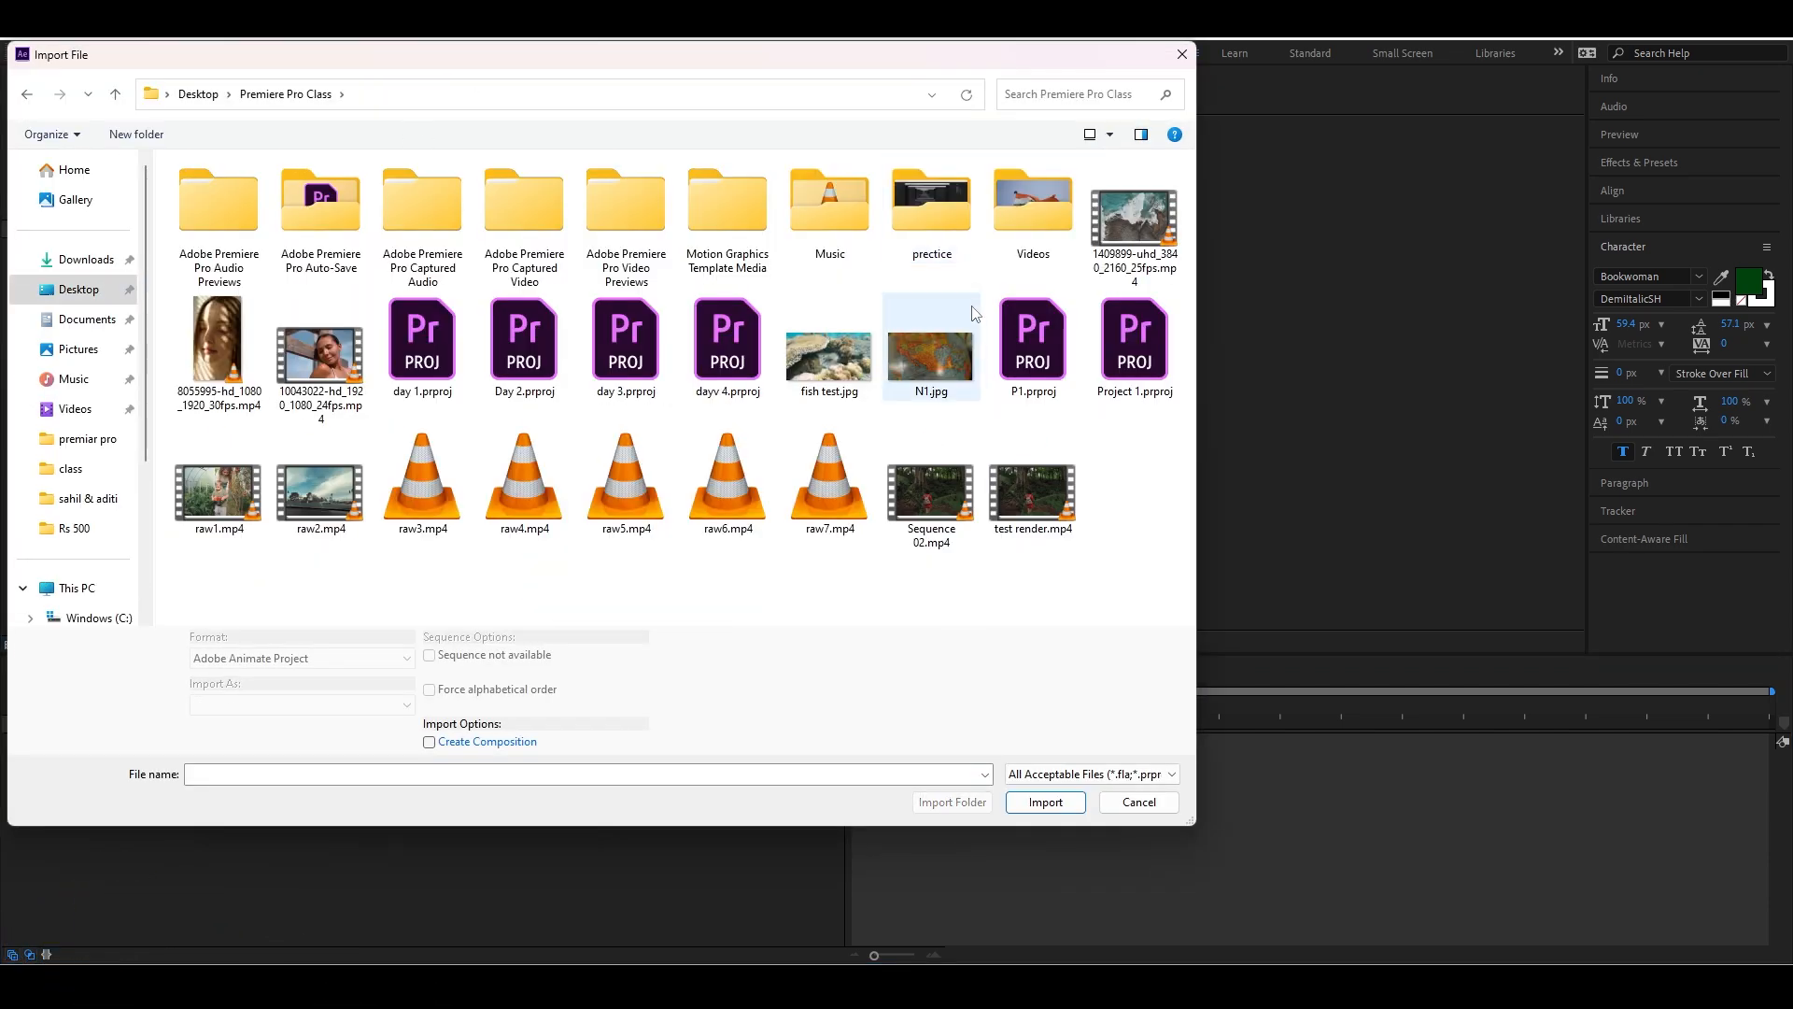
double_click(953, 509)
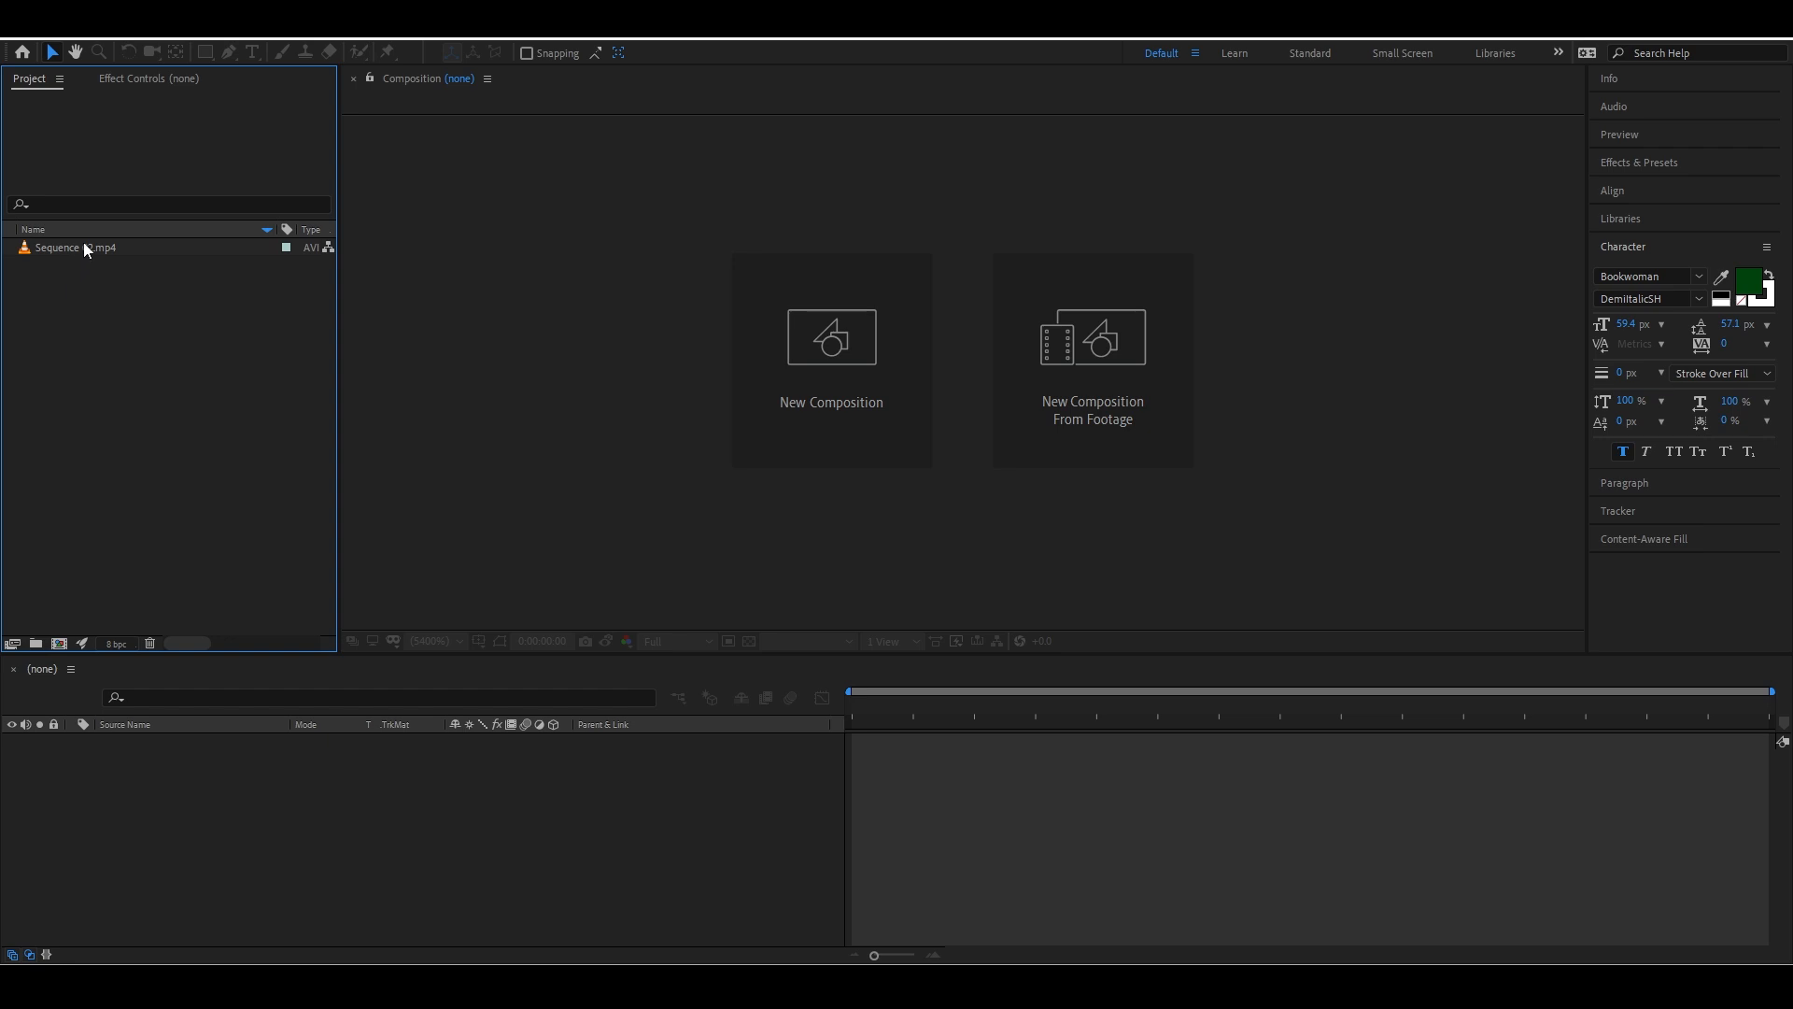
View the details of the Sequence 02.mp4 footage, and expand and enlarge the Info panel
click(82, 246)
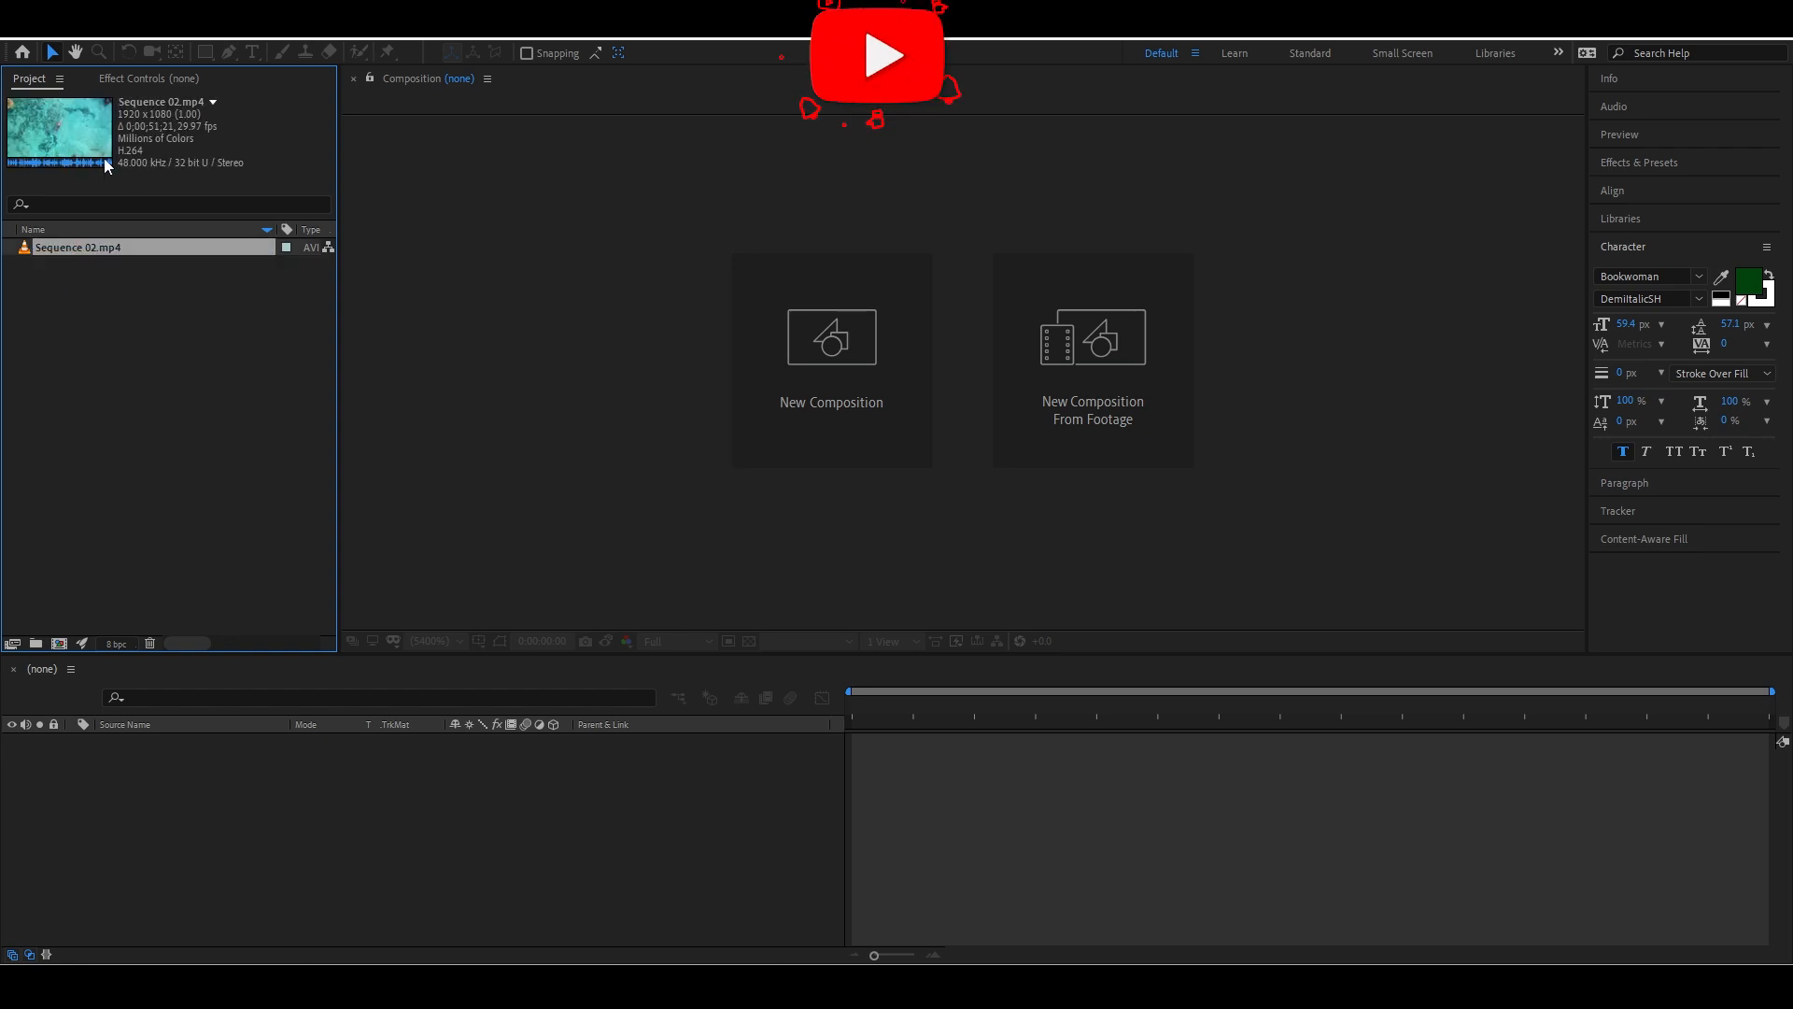
click(1635, 84)
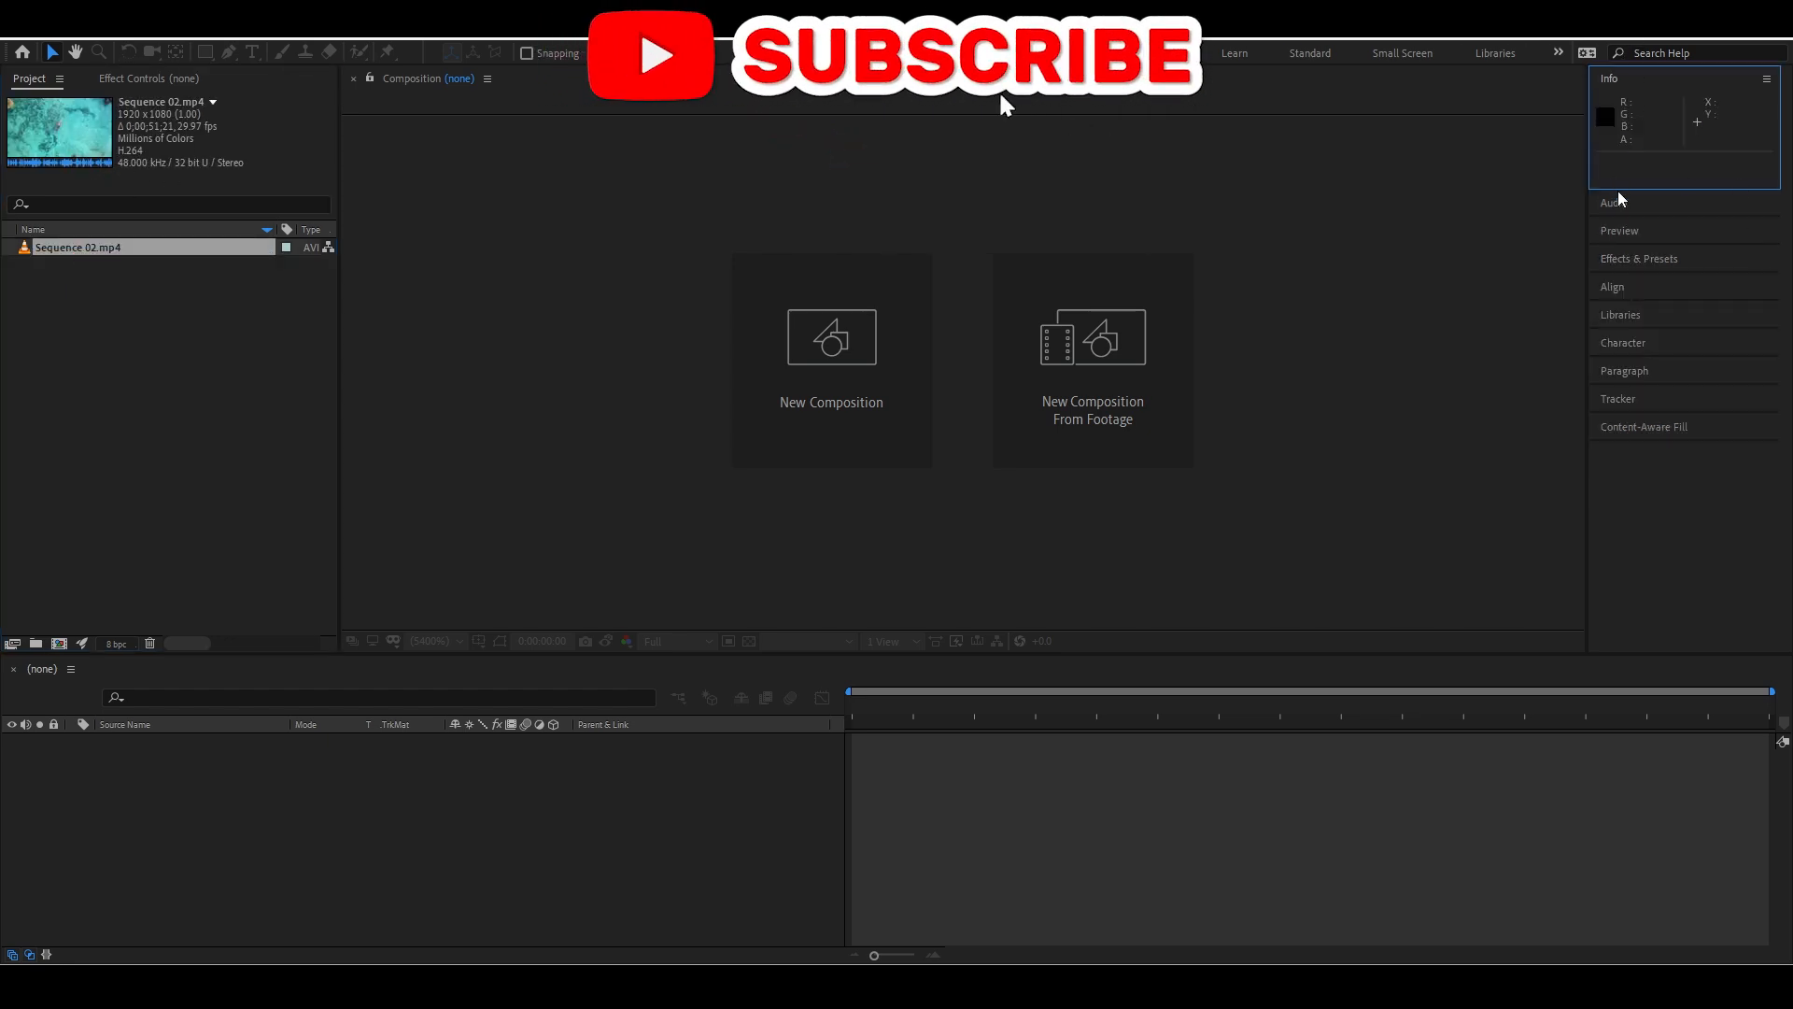
drag(1612, 191, 1610, 245)
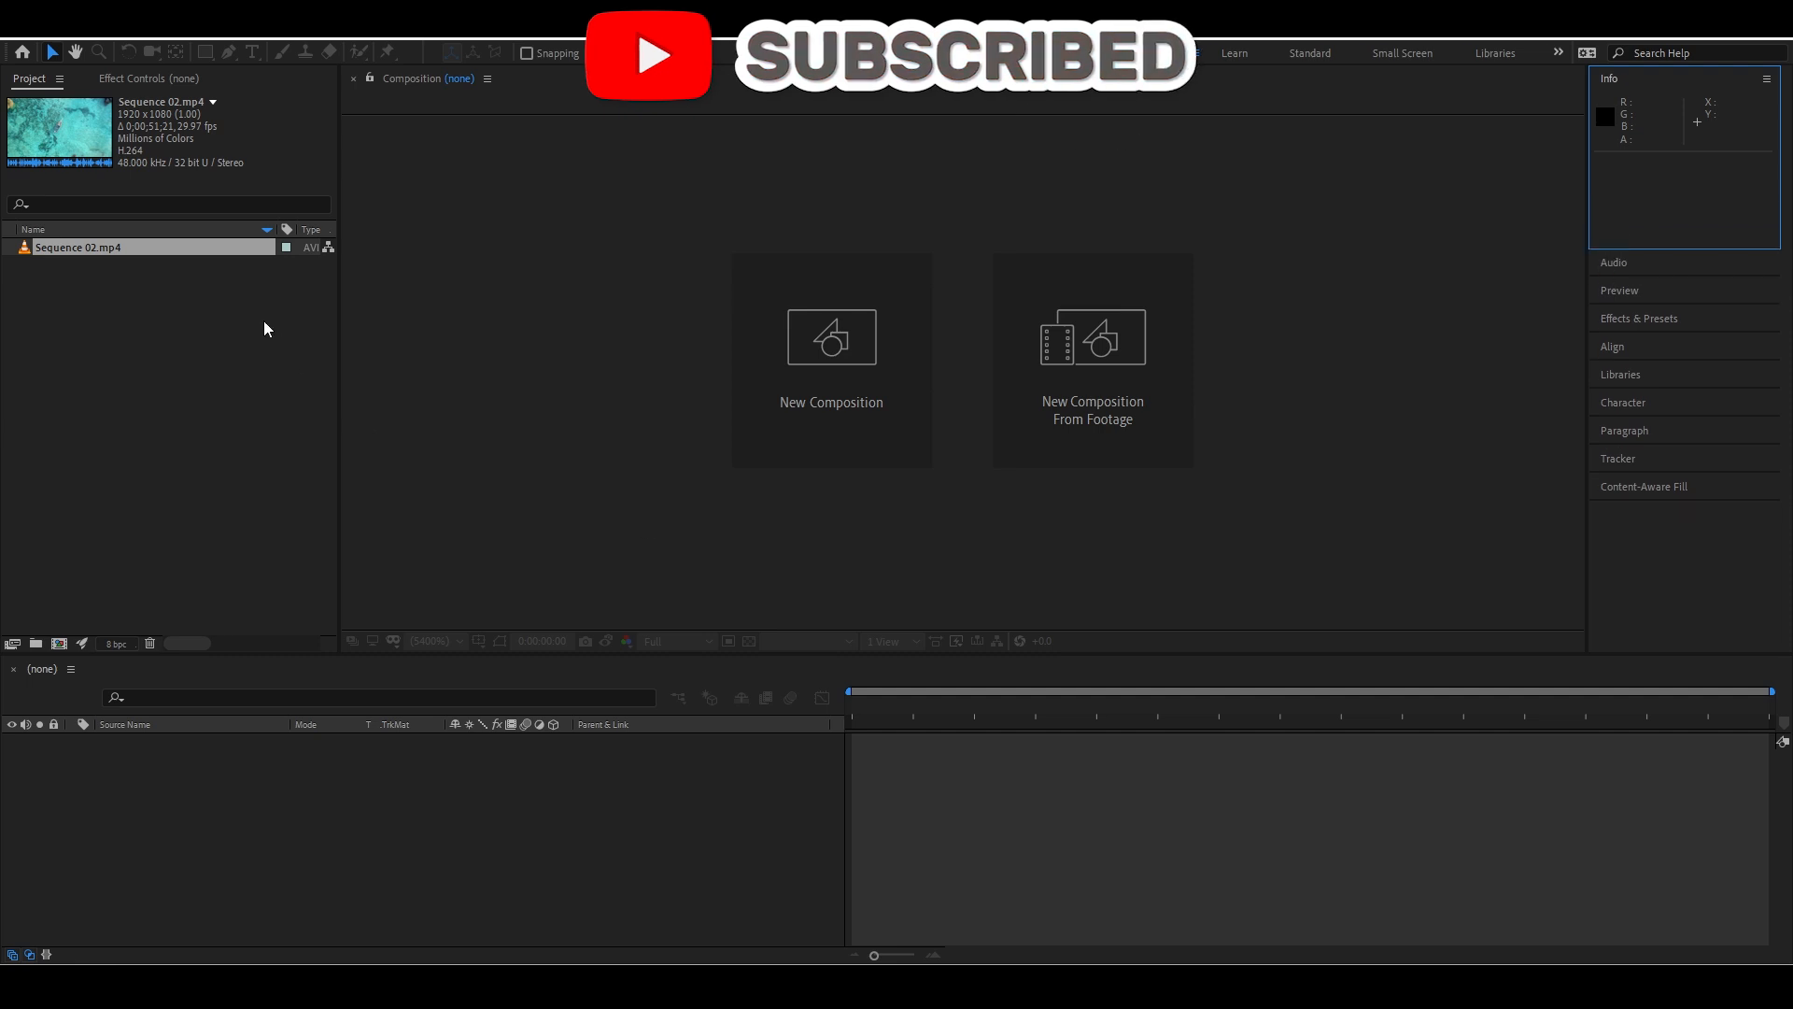
click(305, 404)
click(109, 248)
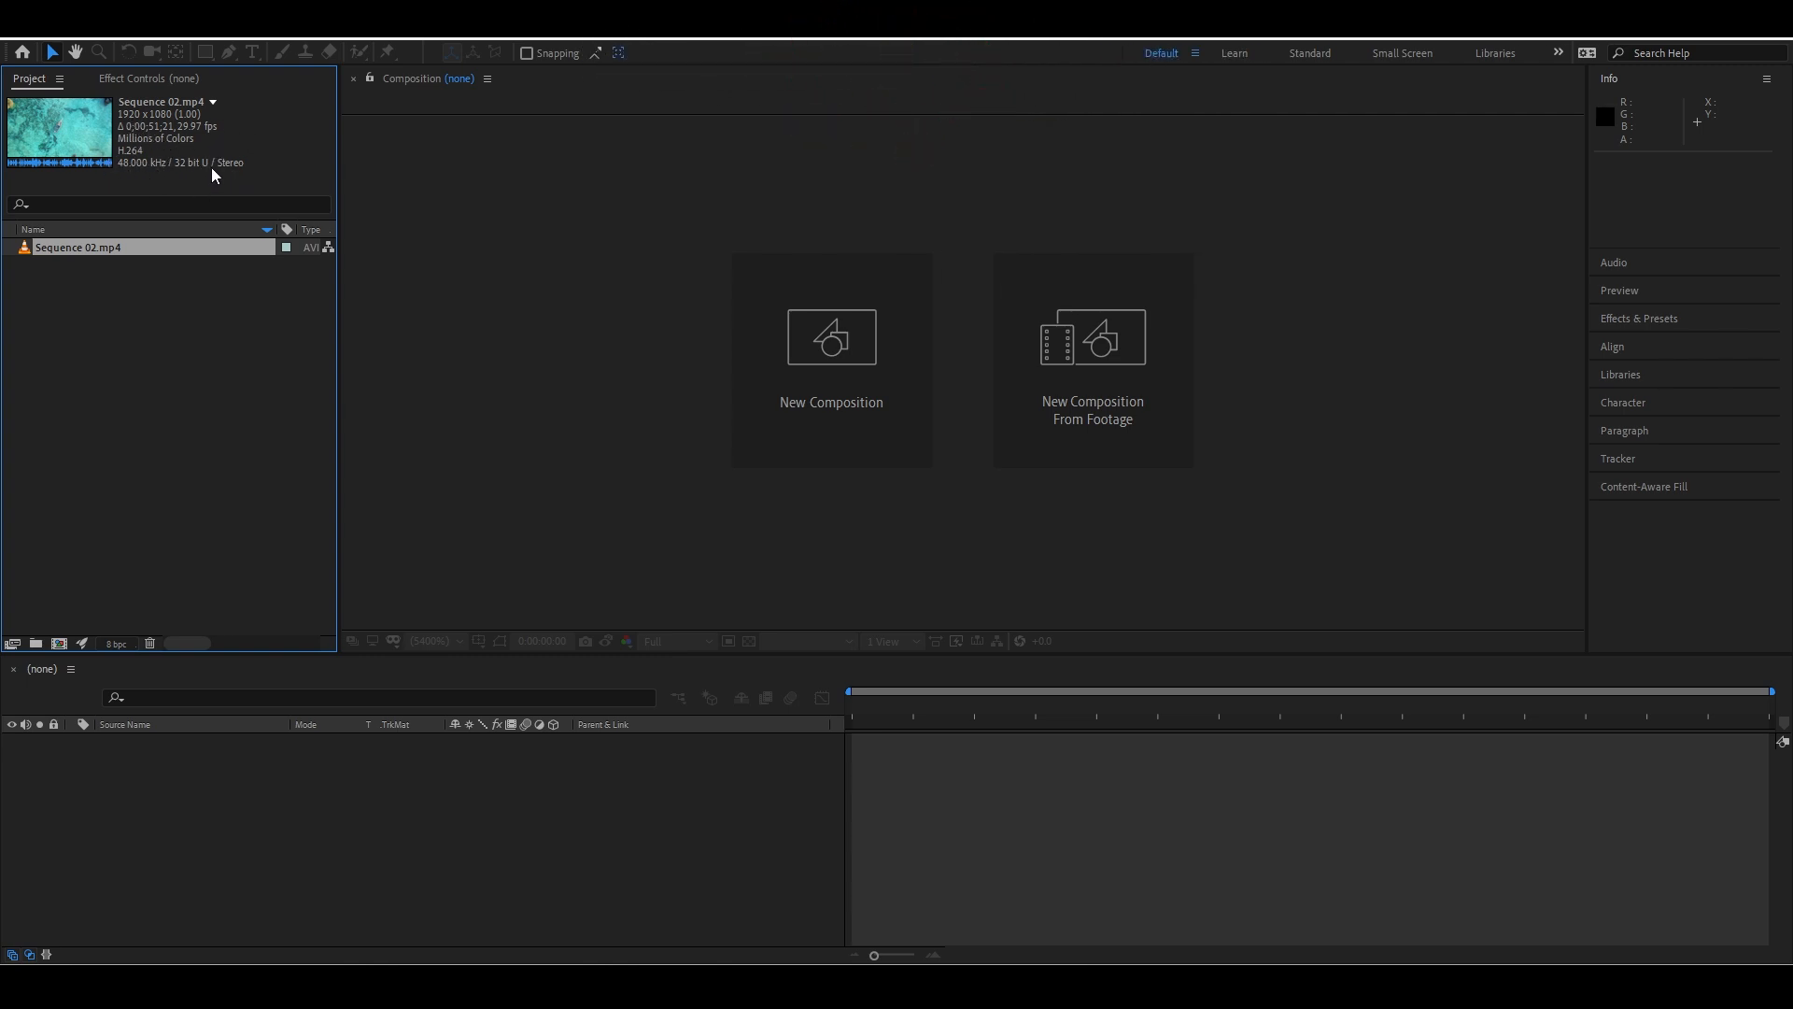
click(172, 382)
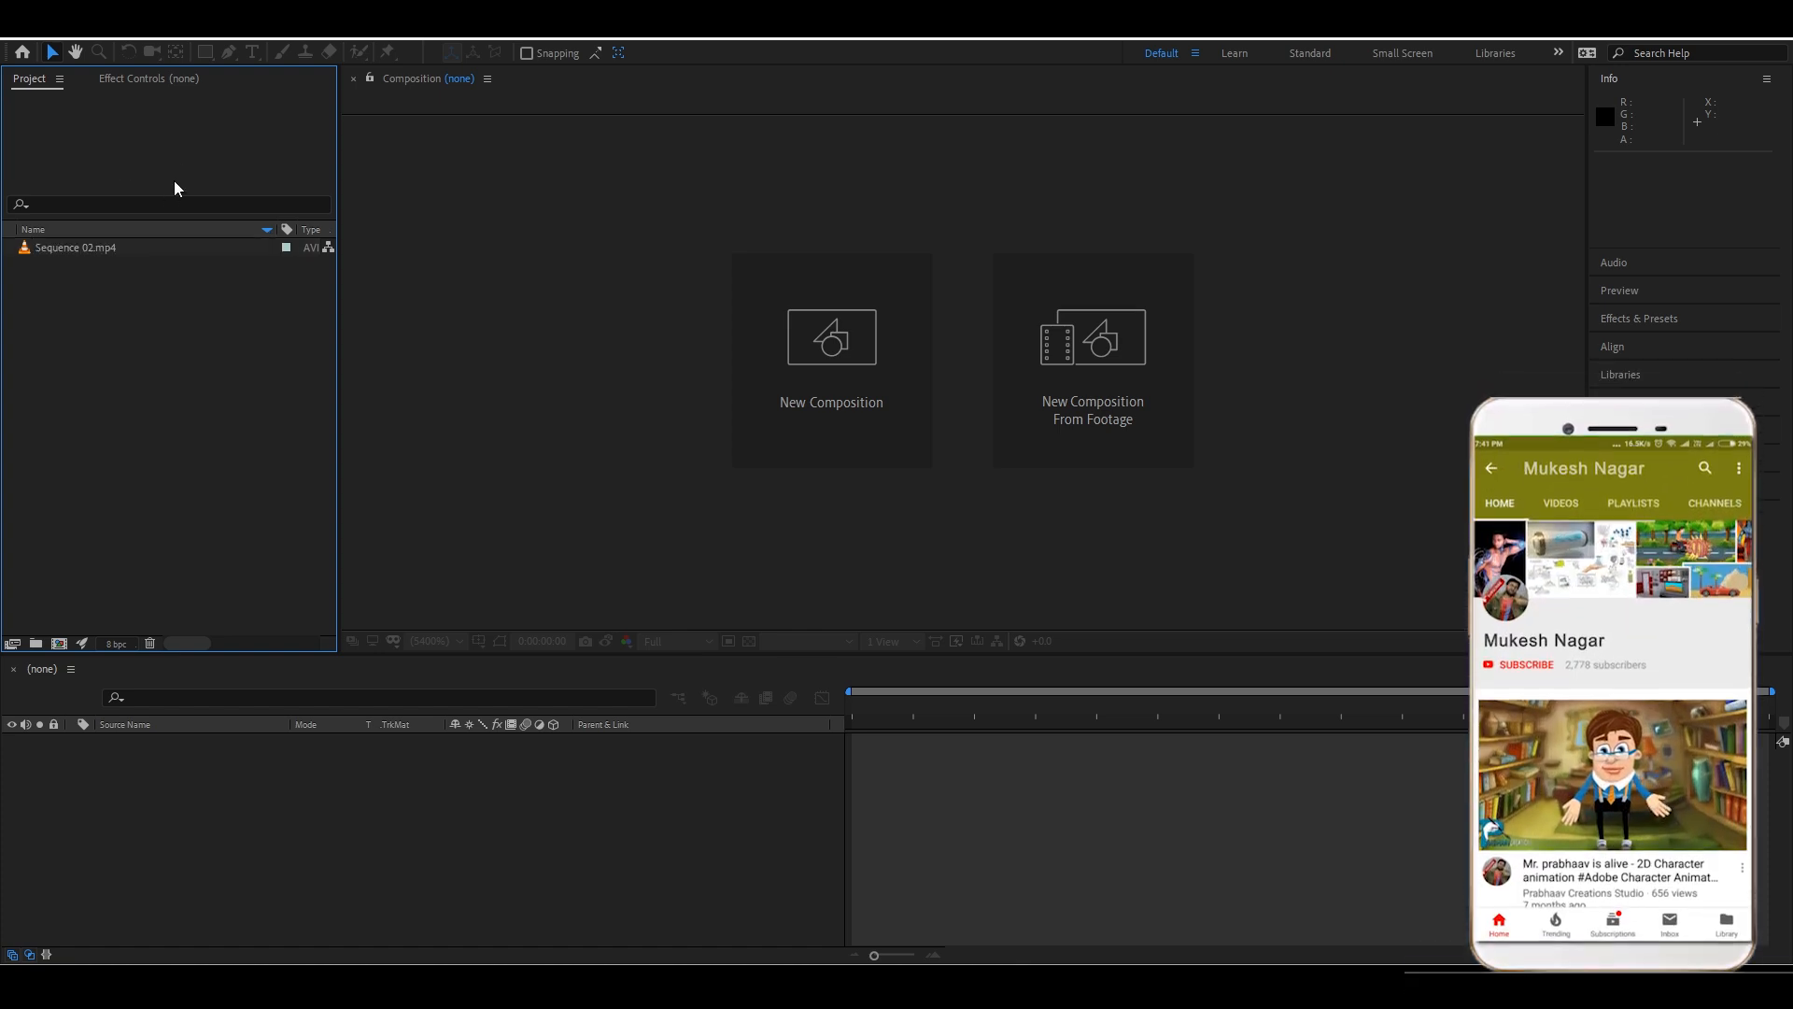
Try creating a composition from the Sequence 02.mp4 footage in the empty timeline and undo it
drag(93, 250, 1042, 815)
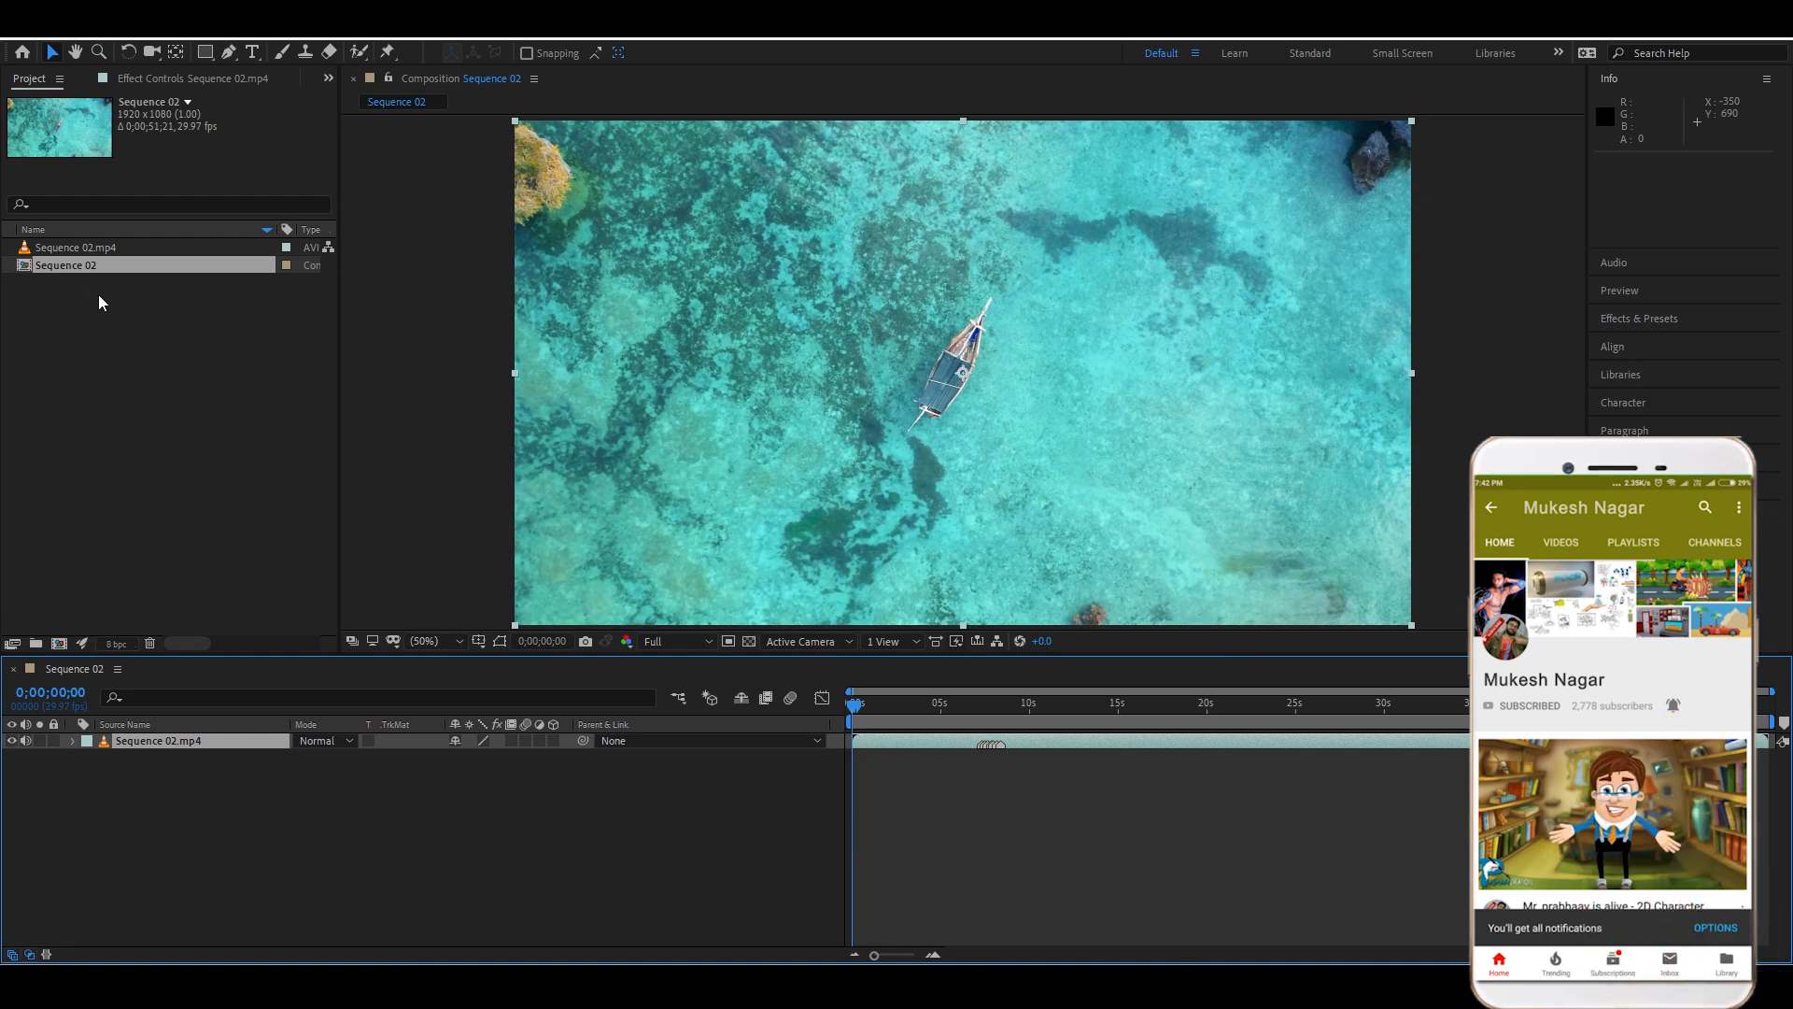
key(ctrl+z)
Rename the Sequence 02.mp4 footage item in the project as V1
click(86, 248)
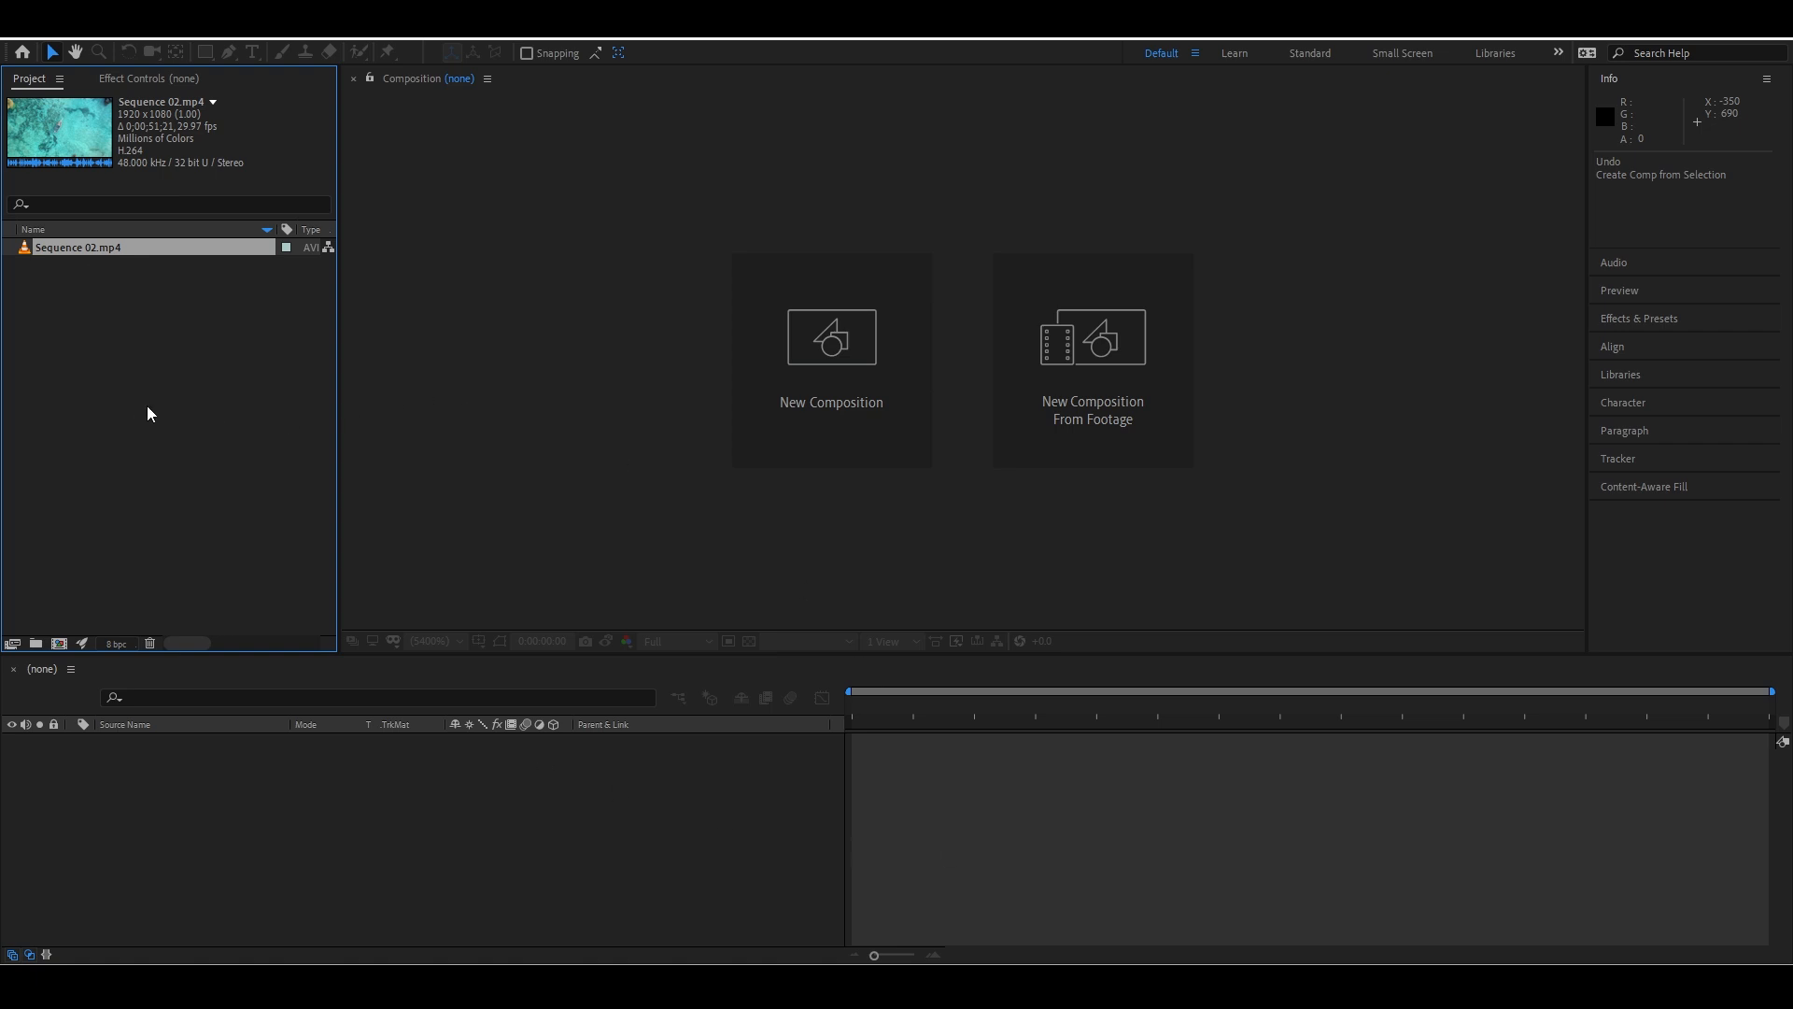
click(90, 247)
click(105, 331)
right_click(80, 248)
click(168, 550)
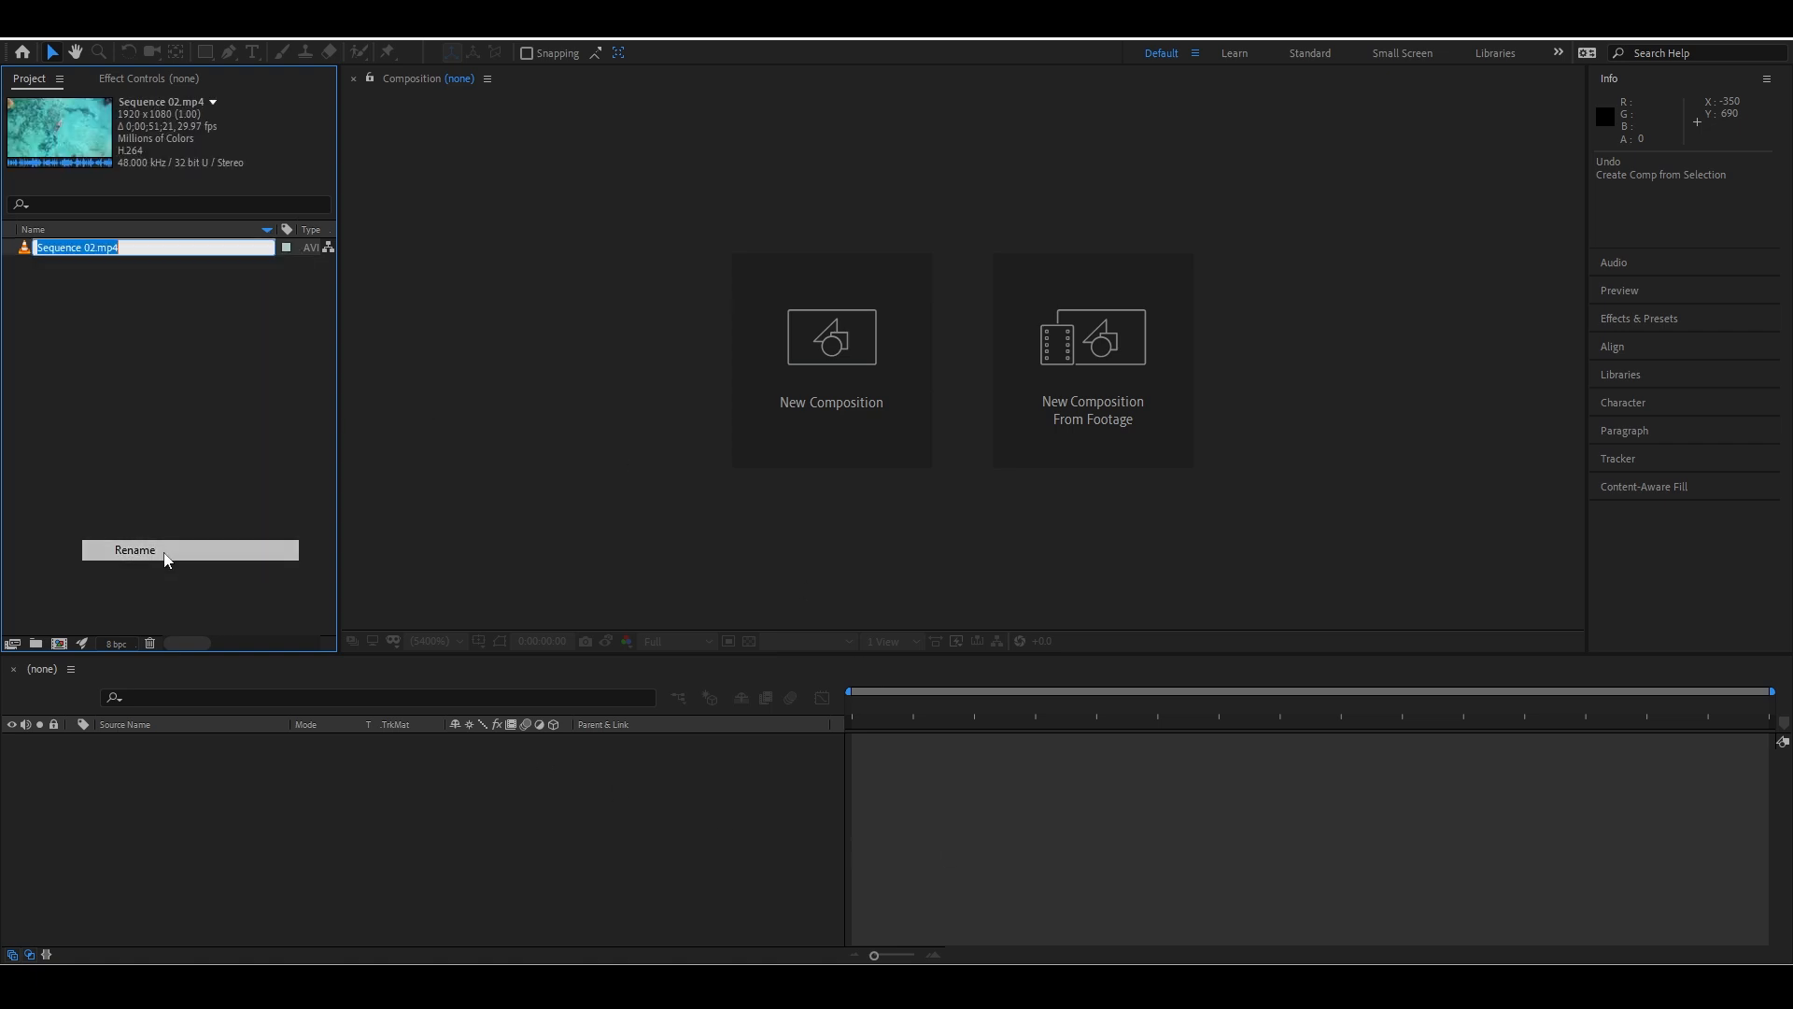
click(153, 536)
click(66, 245)
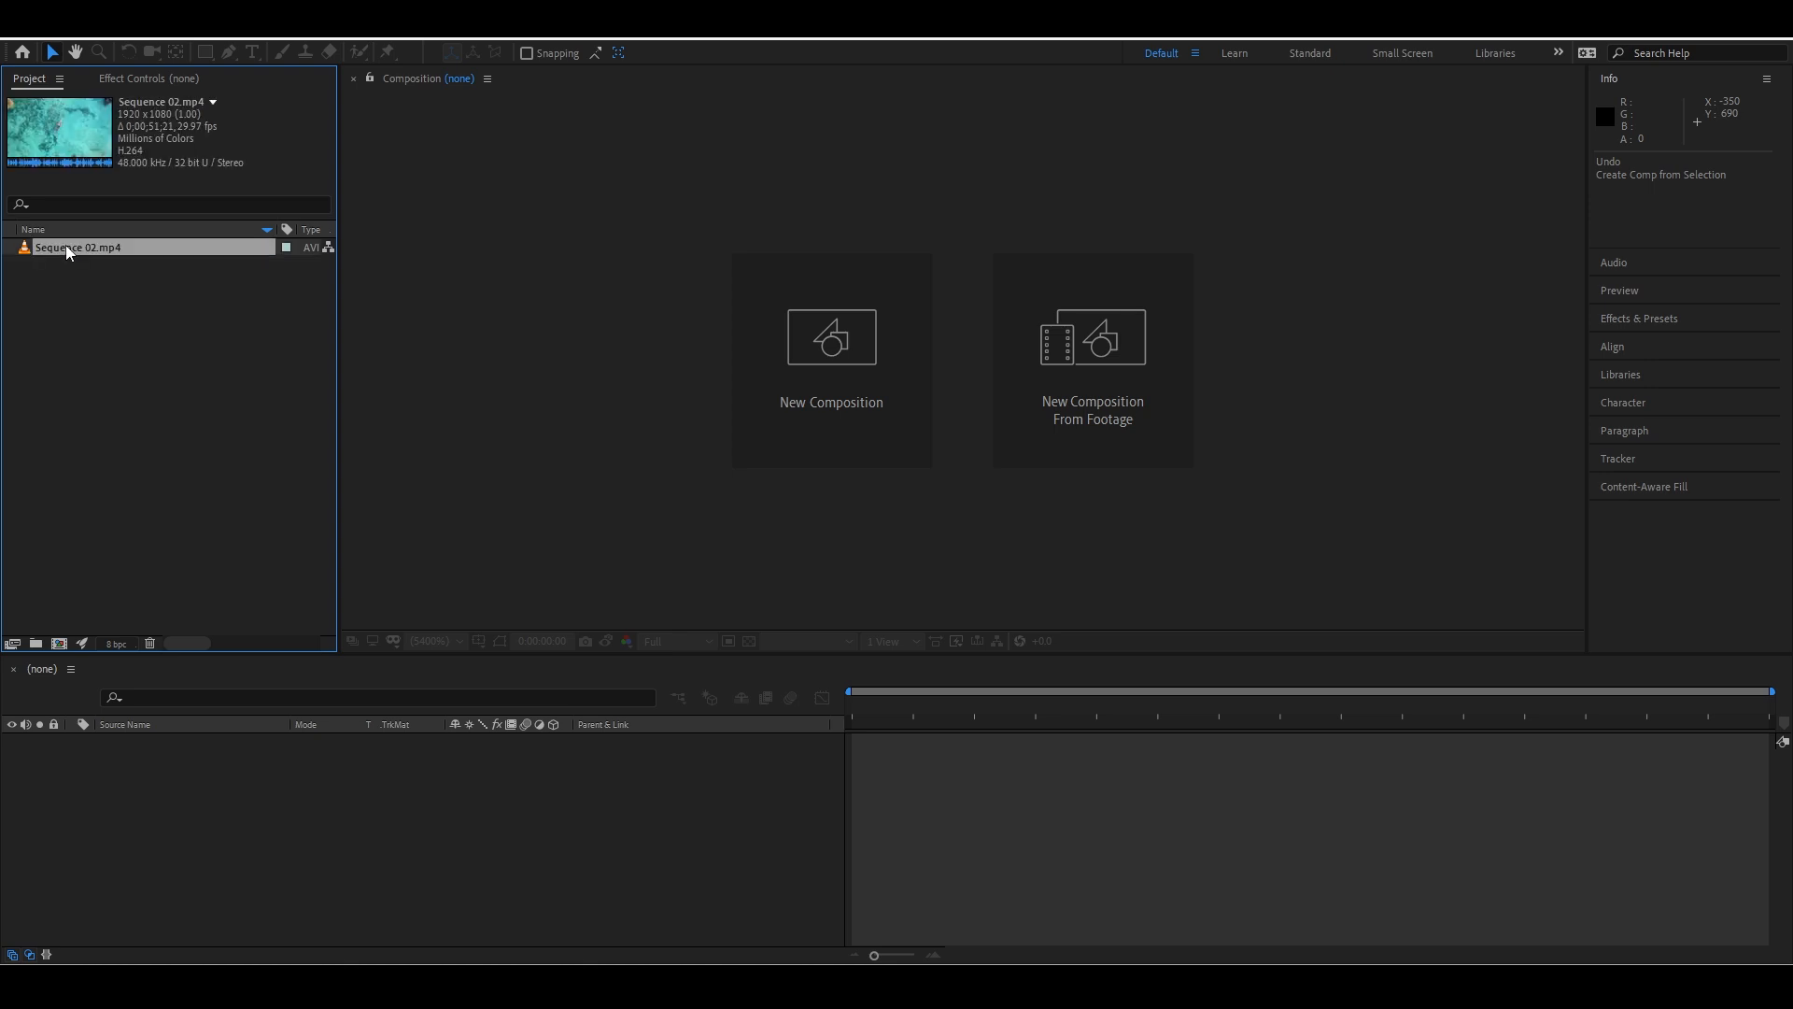
click(65, 245)
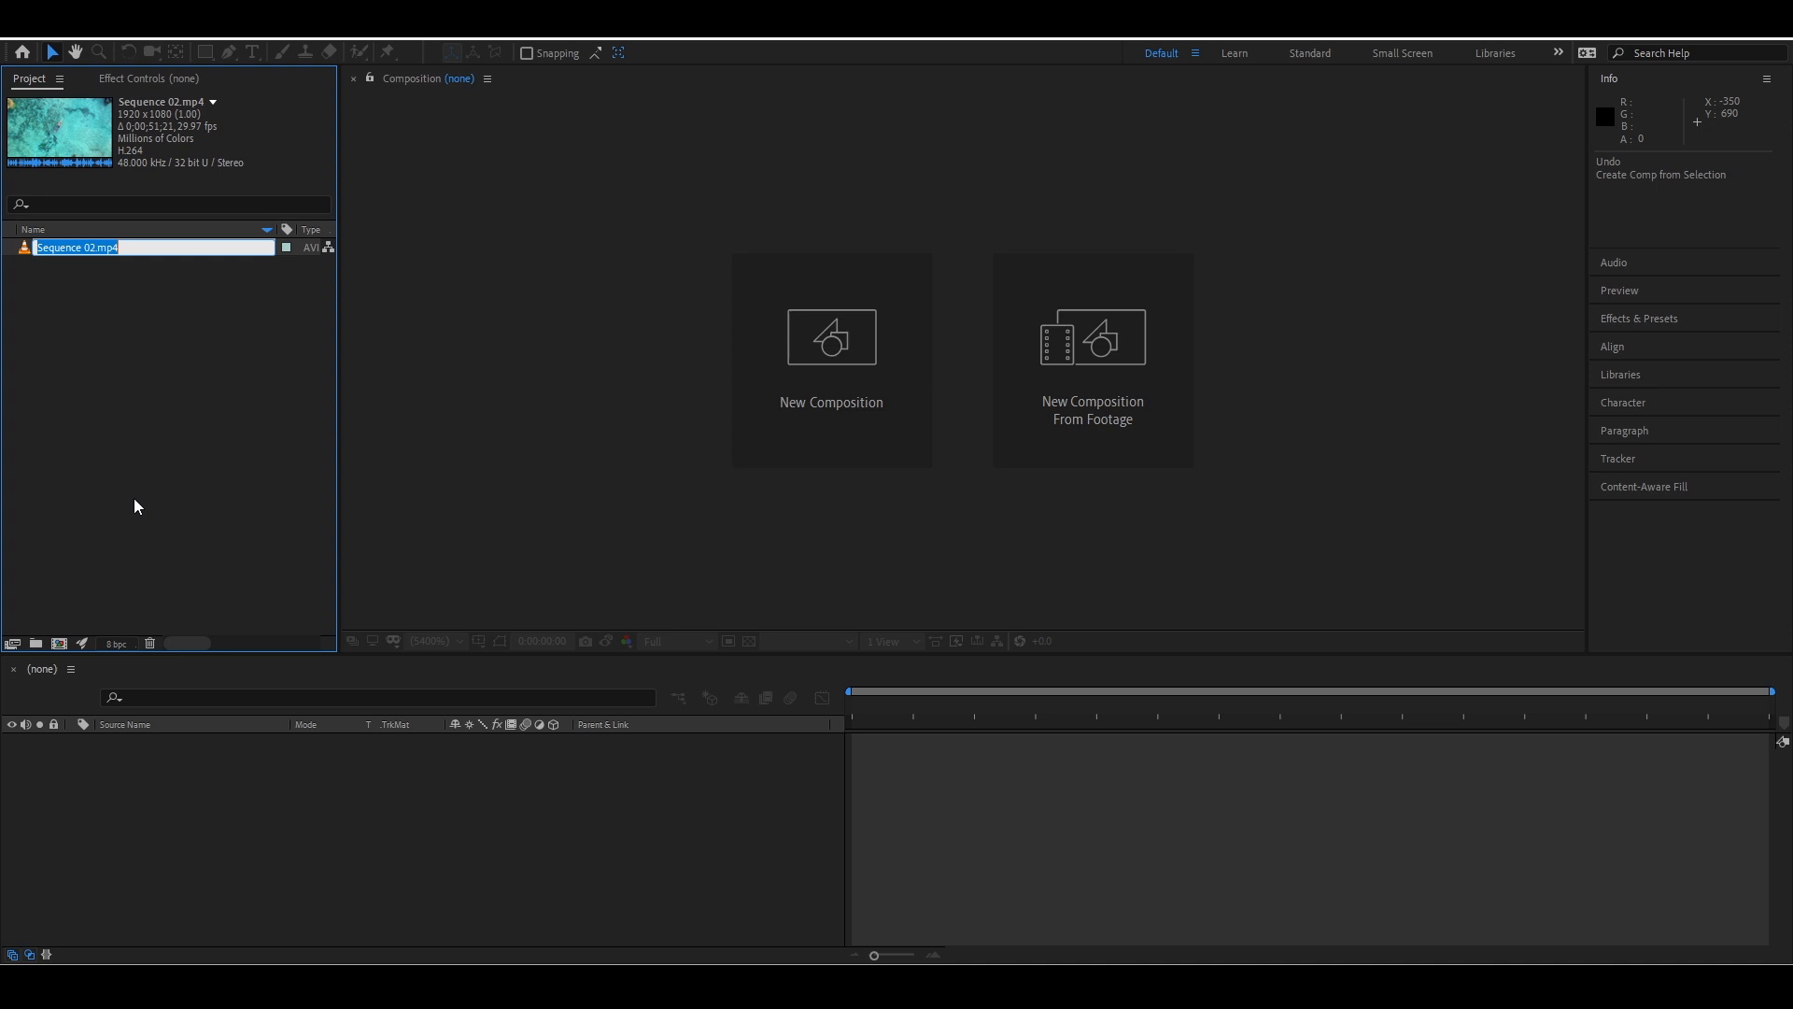
text(V1)
click(120, 427)
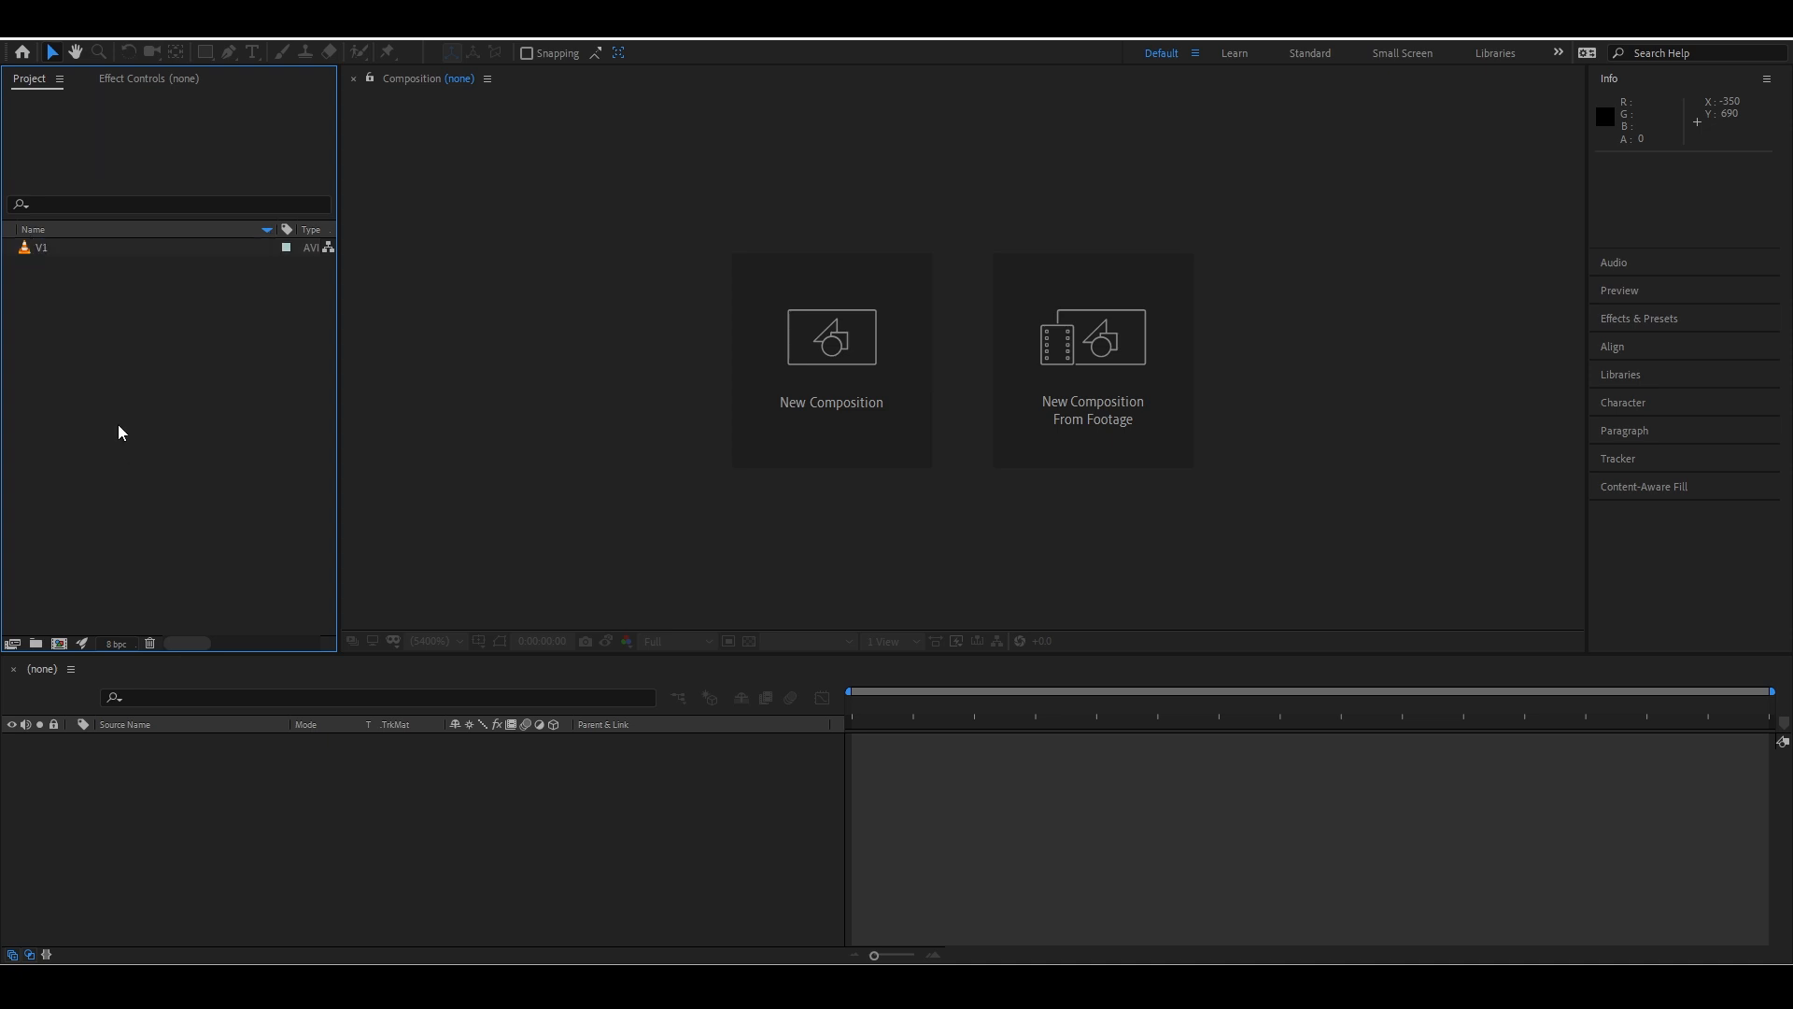
Try to reveal the V1 footage in Adobe Bridge
click(109, 250)
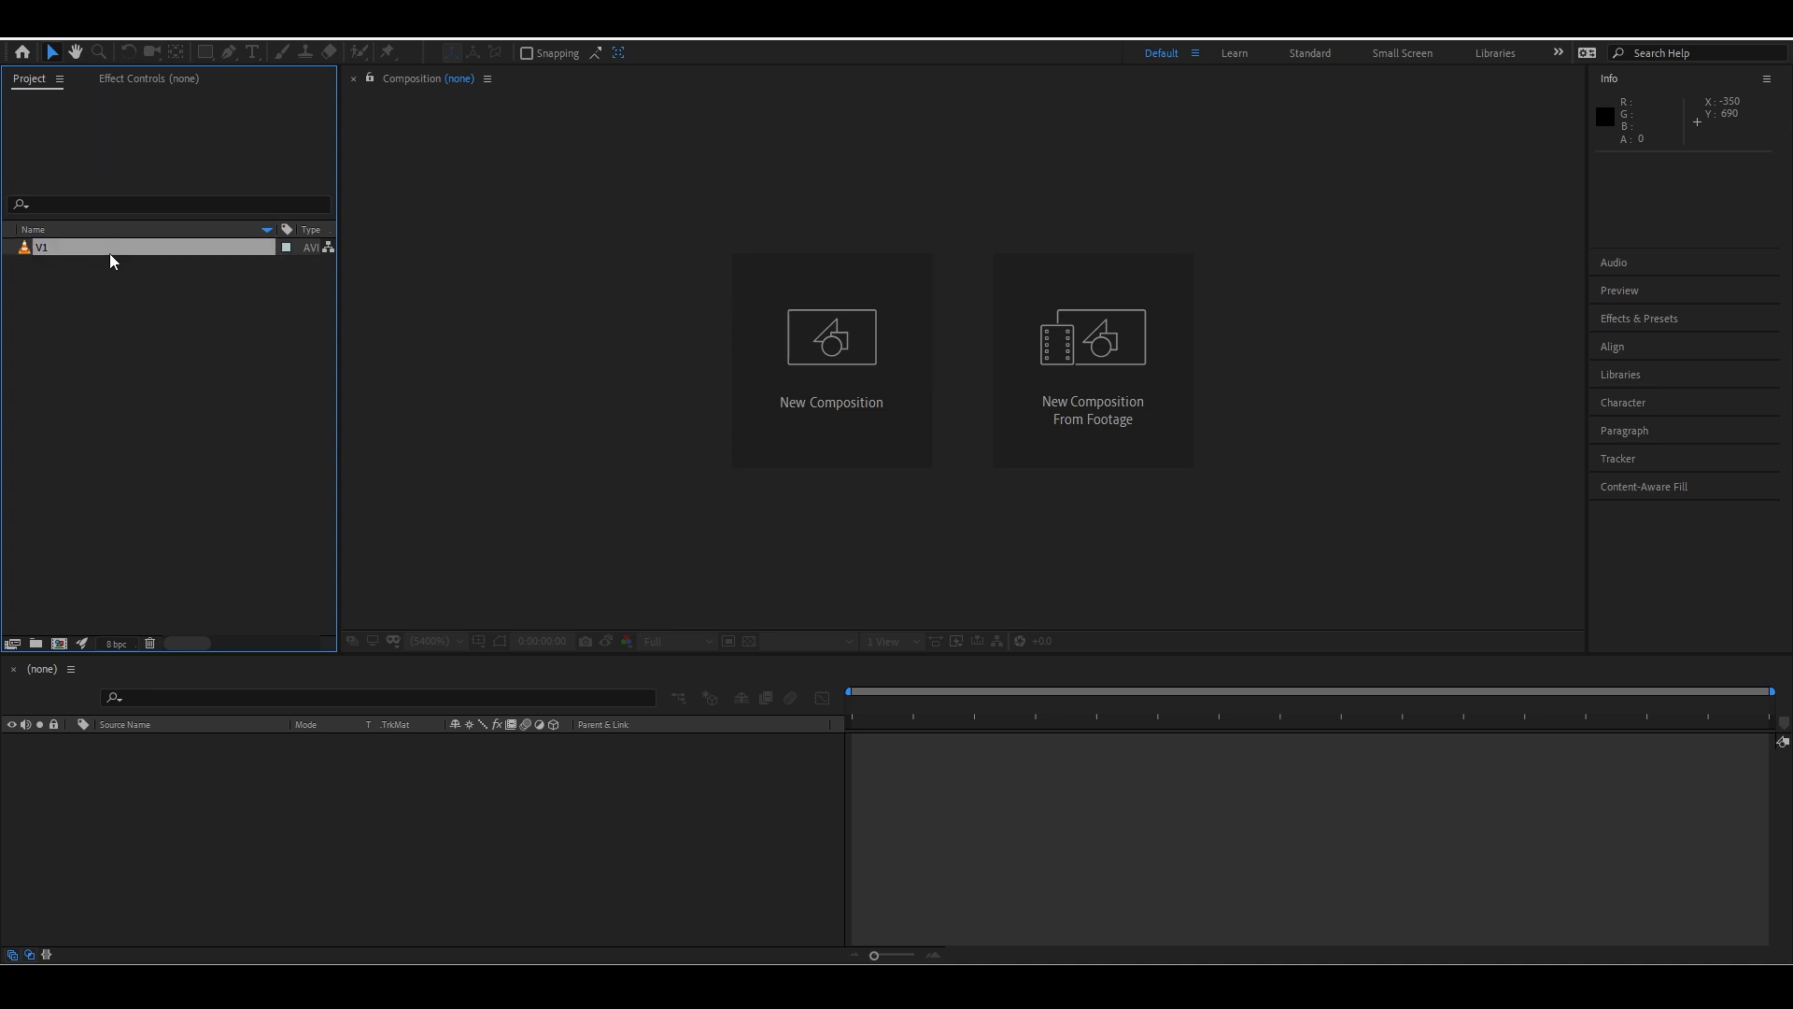
click(168, 407)
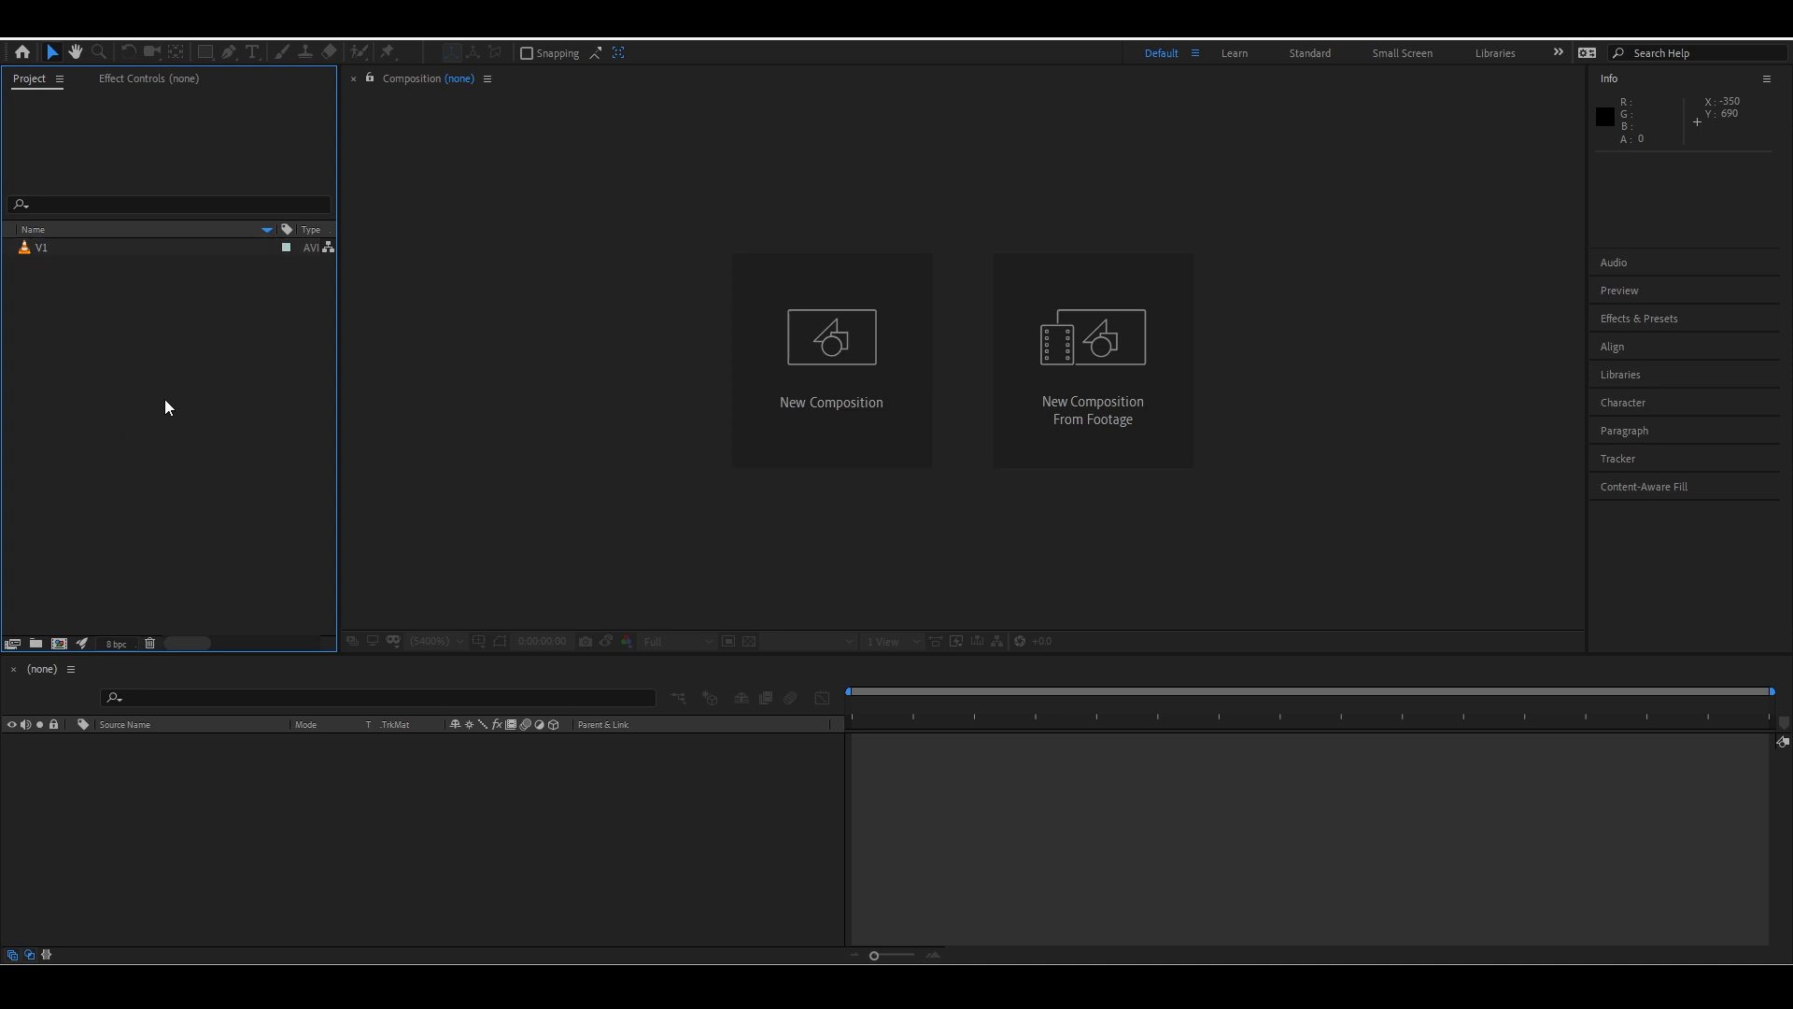
click(103, 252)
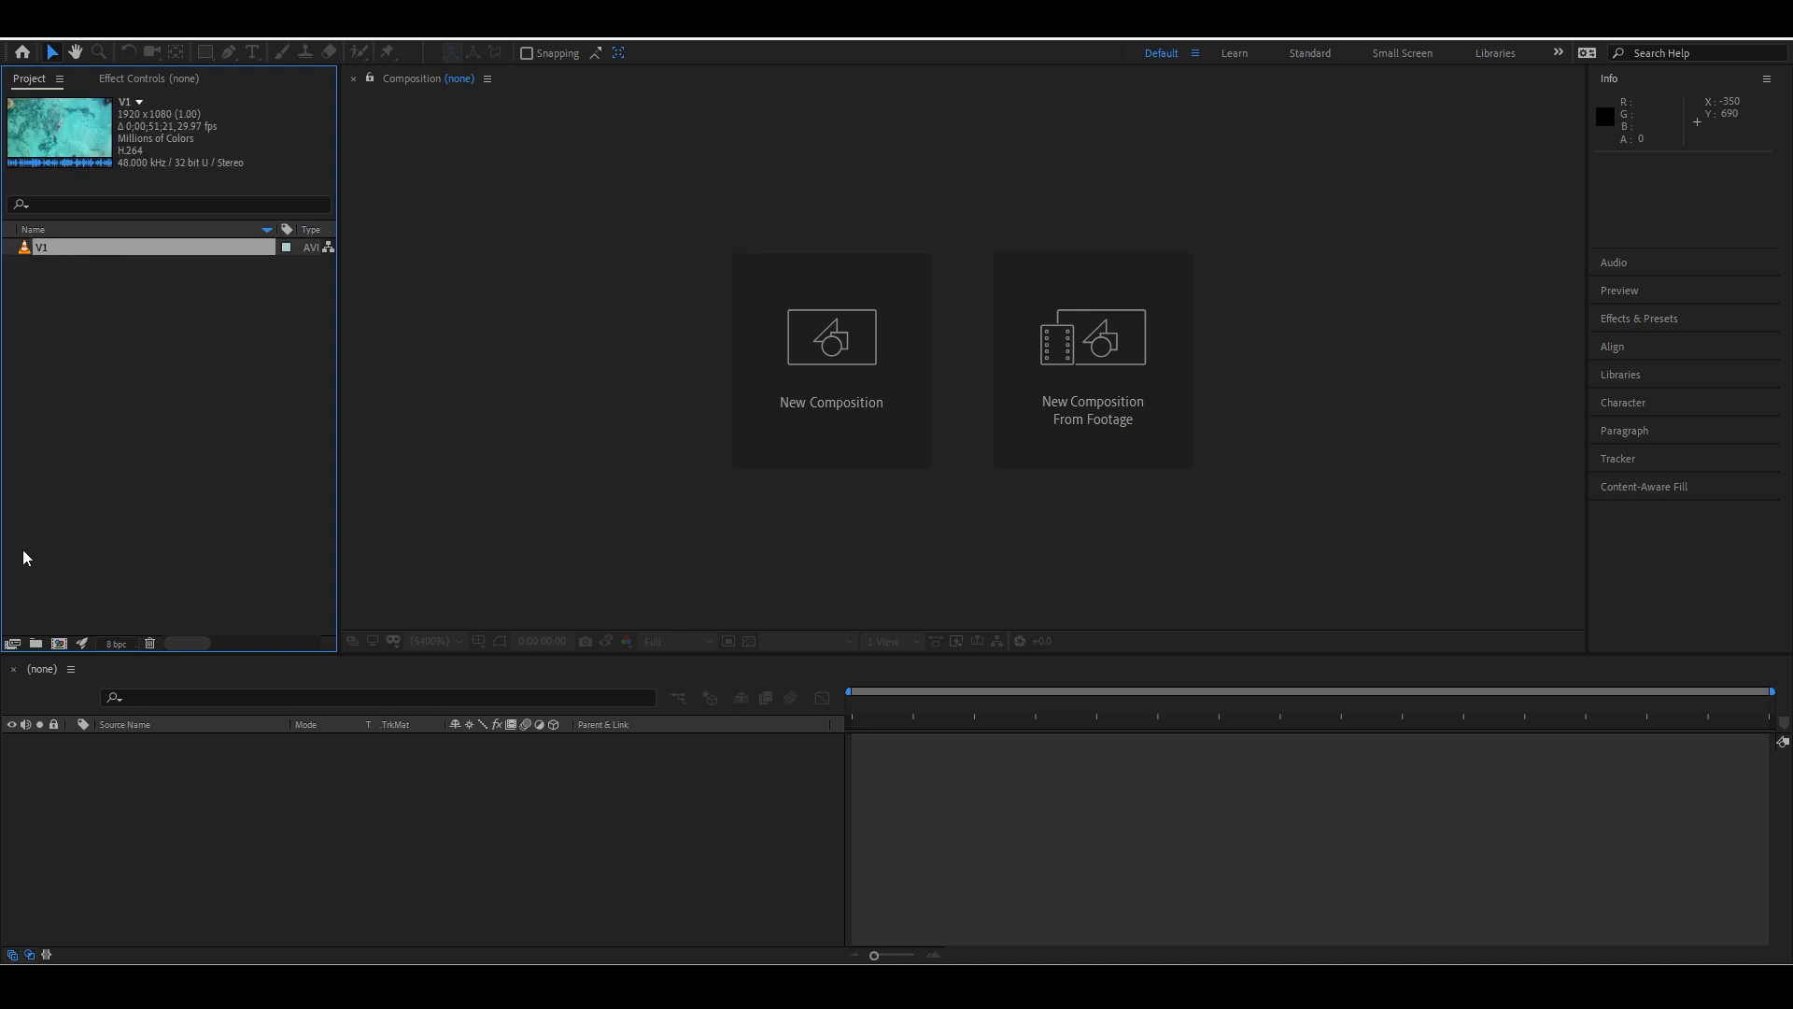
right_click(109, 254)
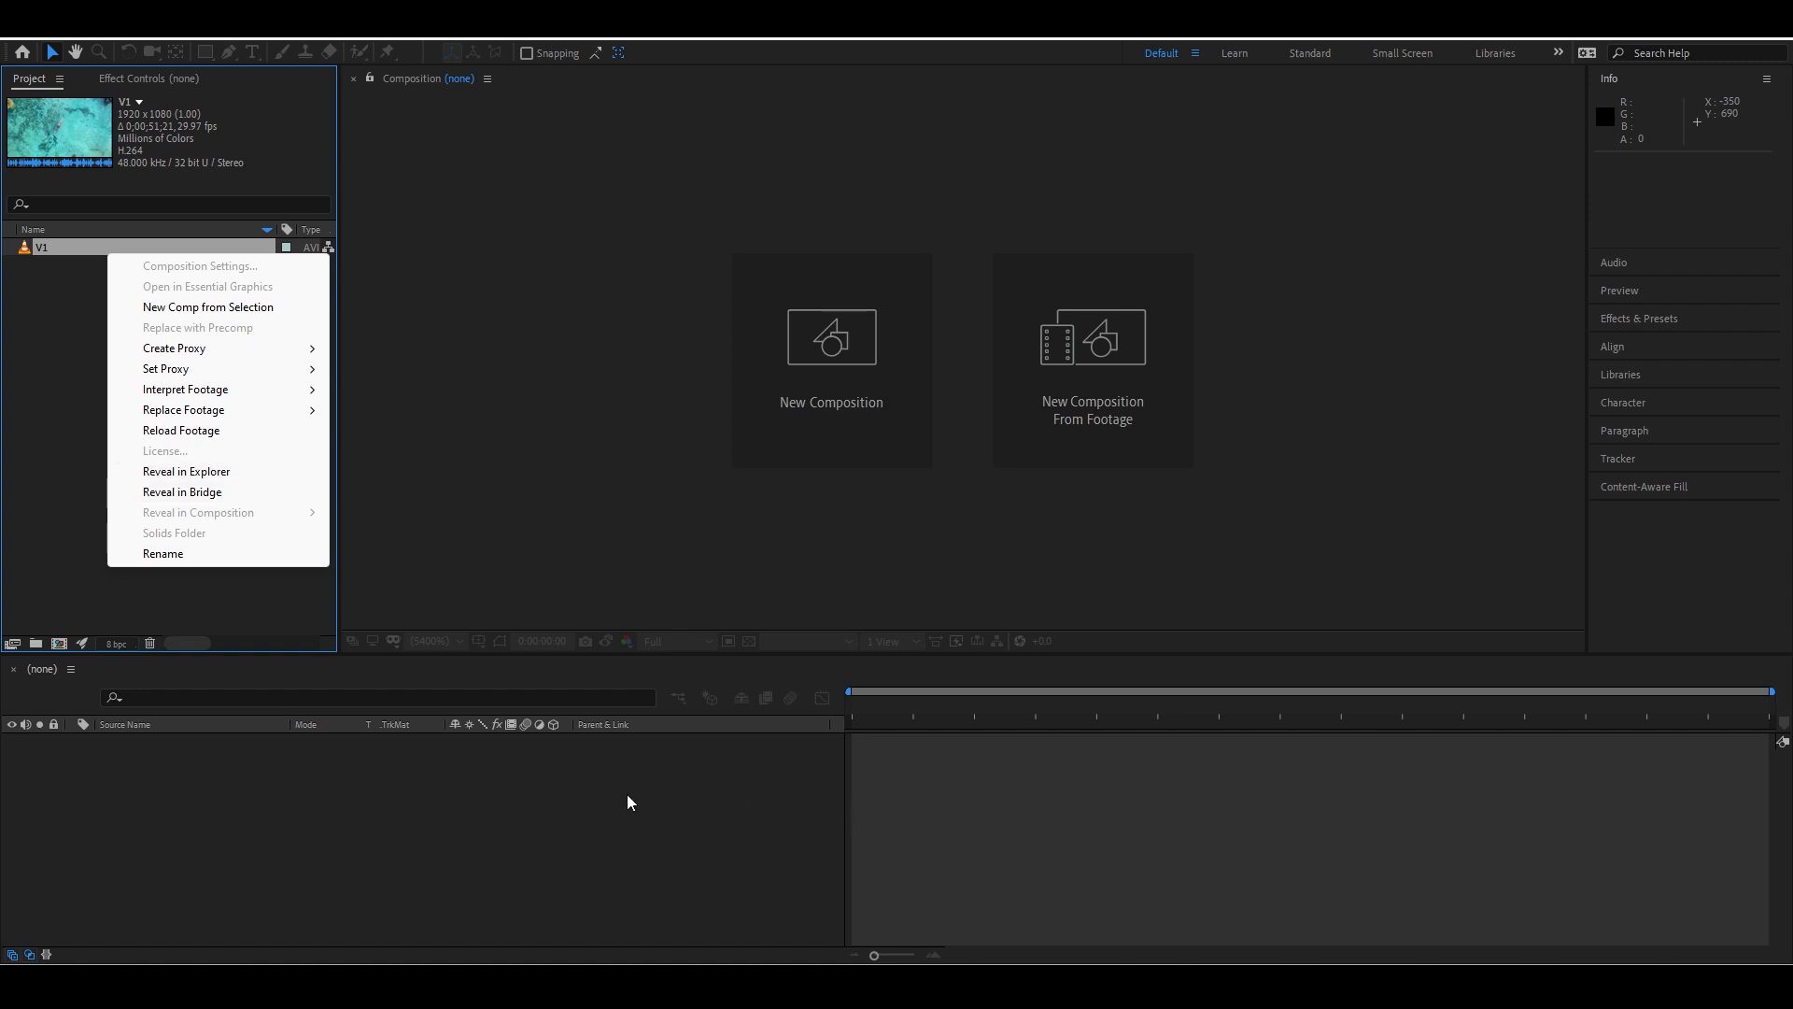
click(207, 494)
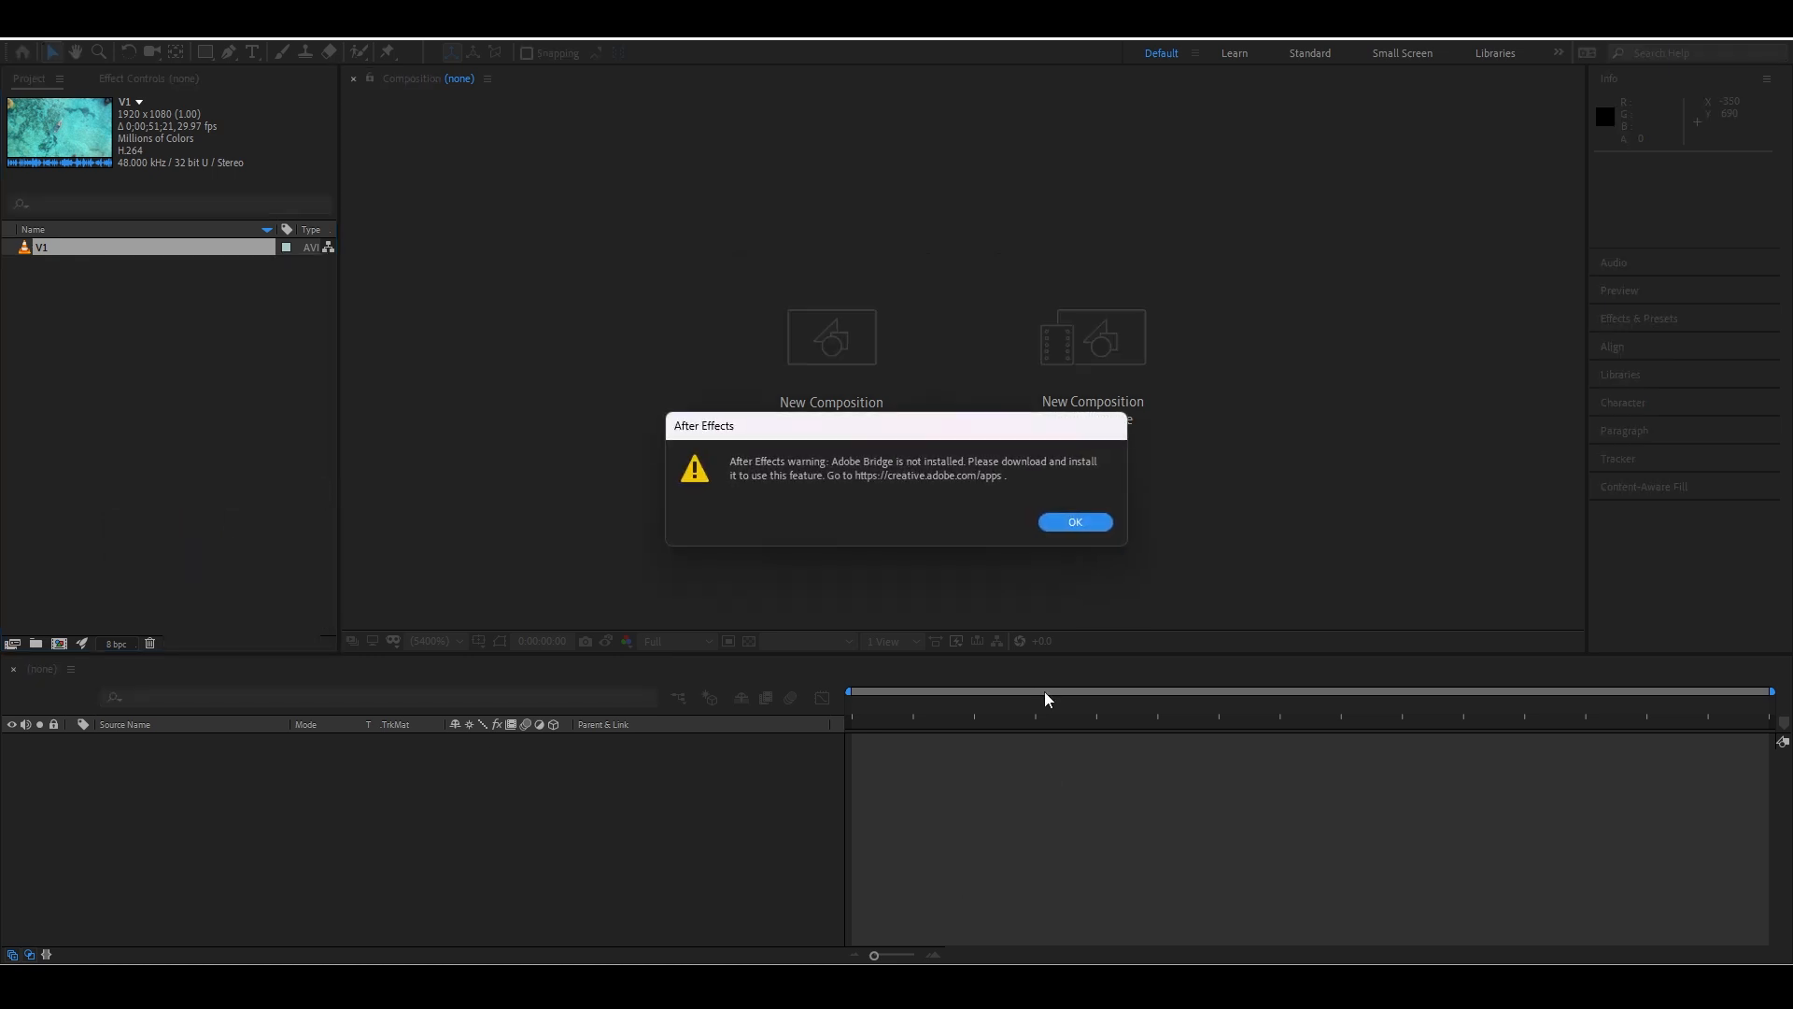
click(1075, 521)
click(96, 268)
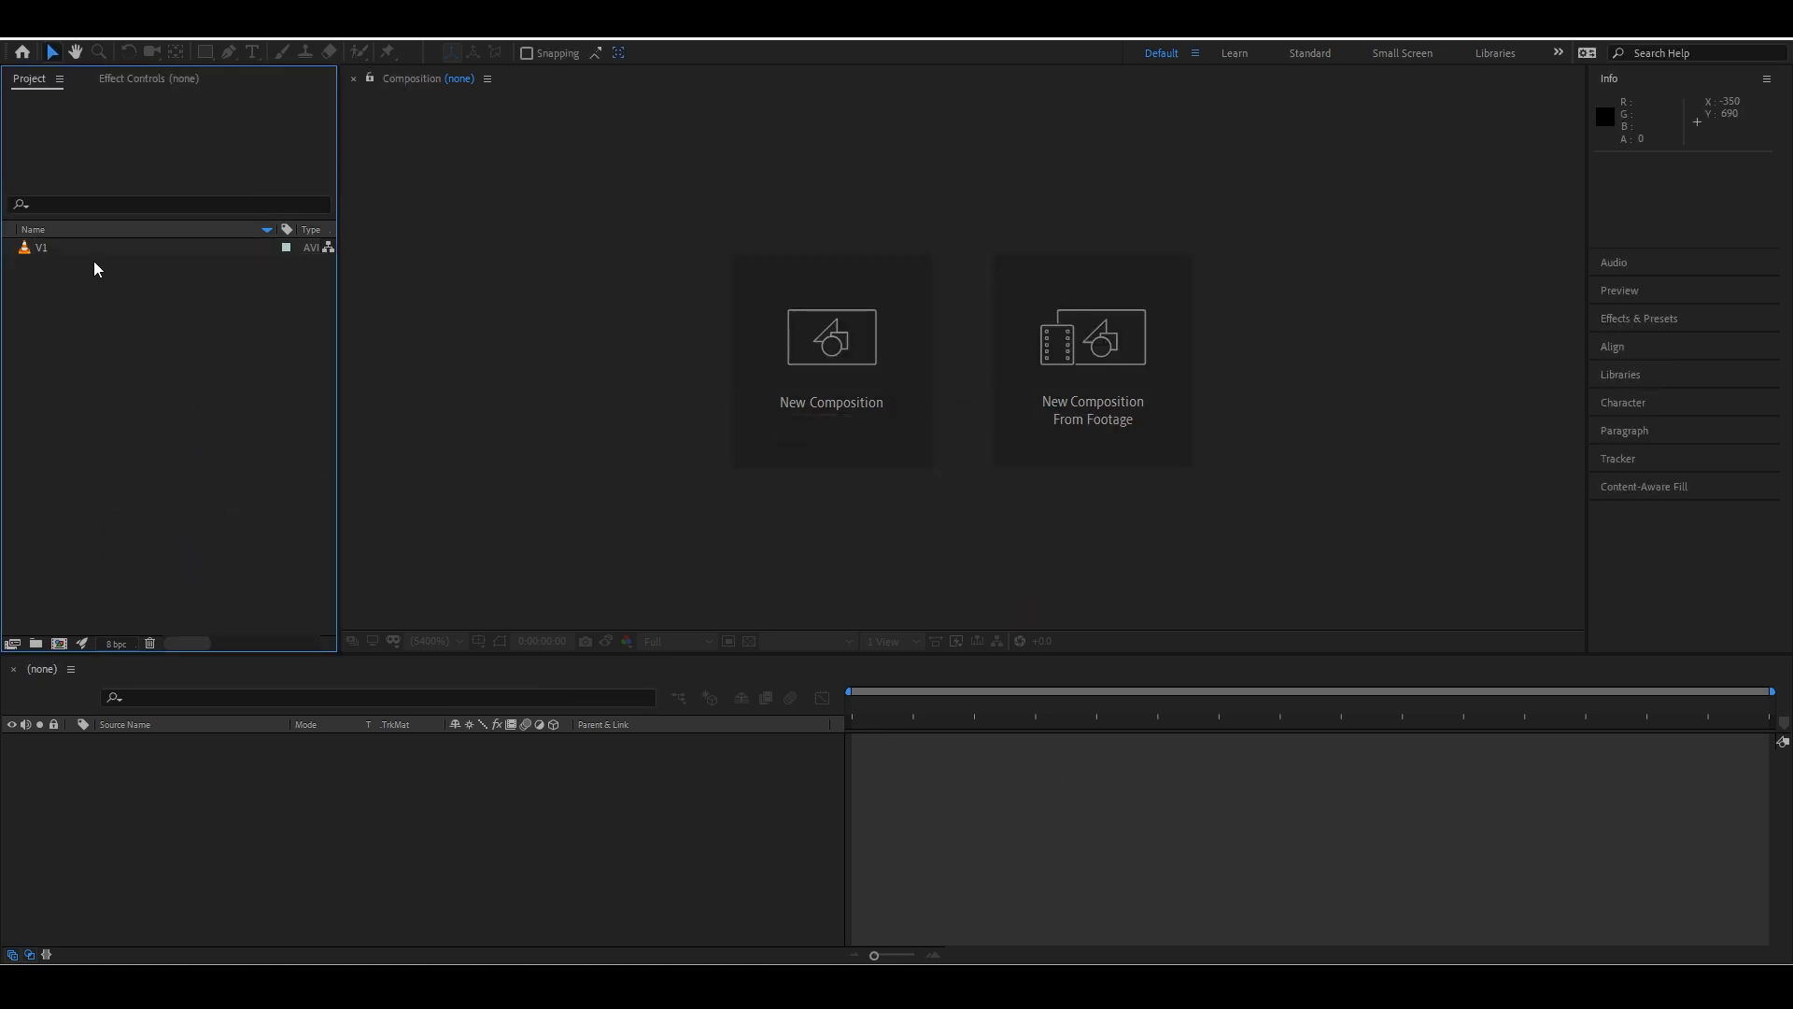
Reveal the V1 footage's source file, Sequence 02.mp4, in File Explorer
right_click(88, 252)
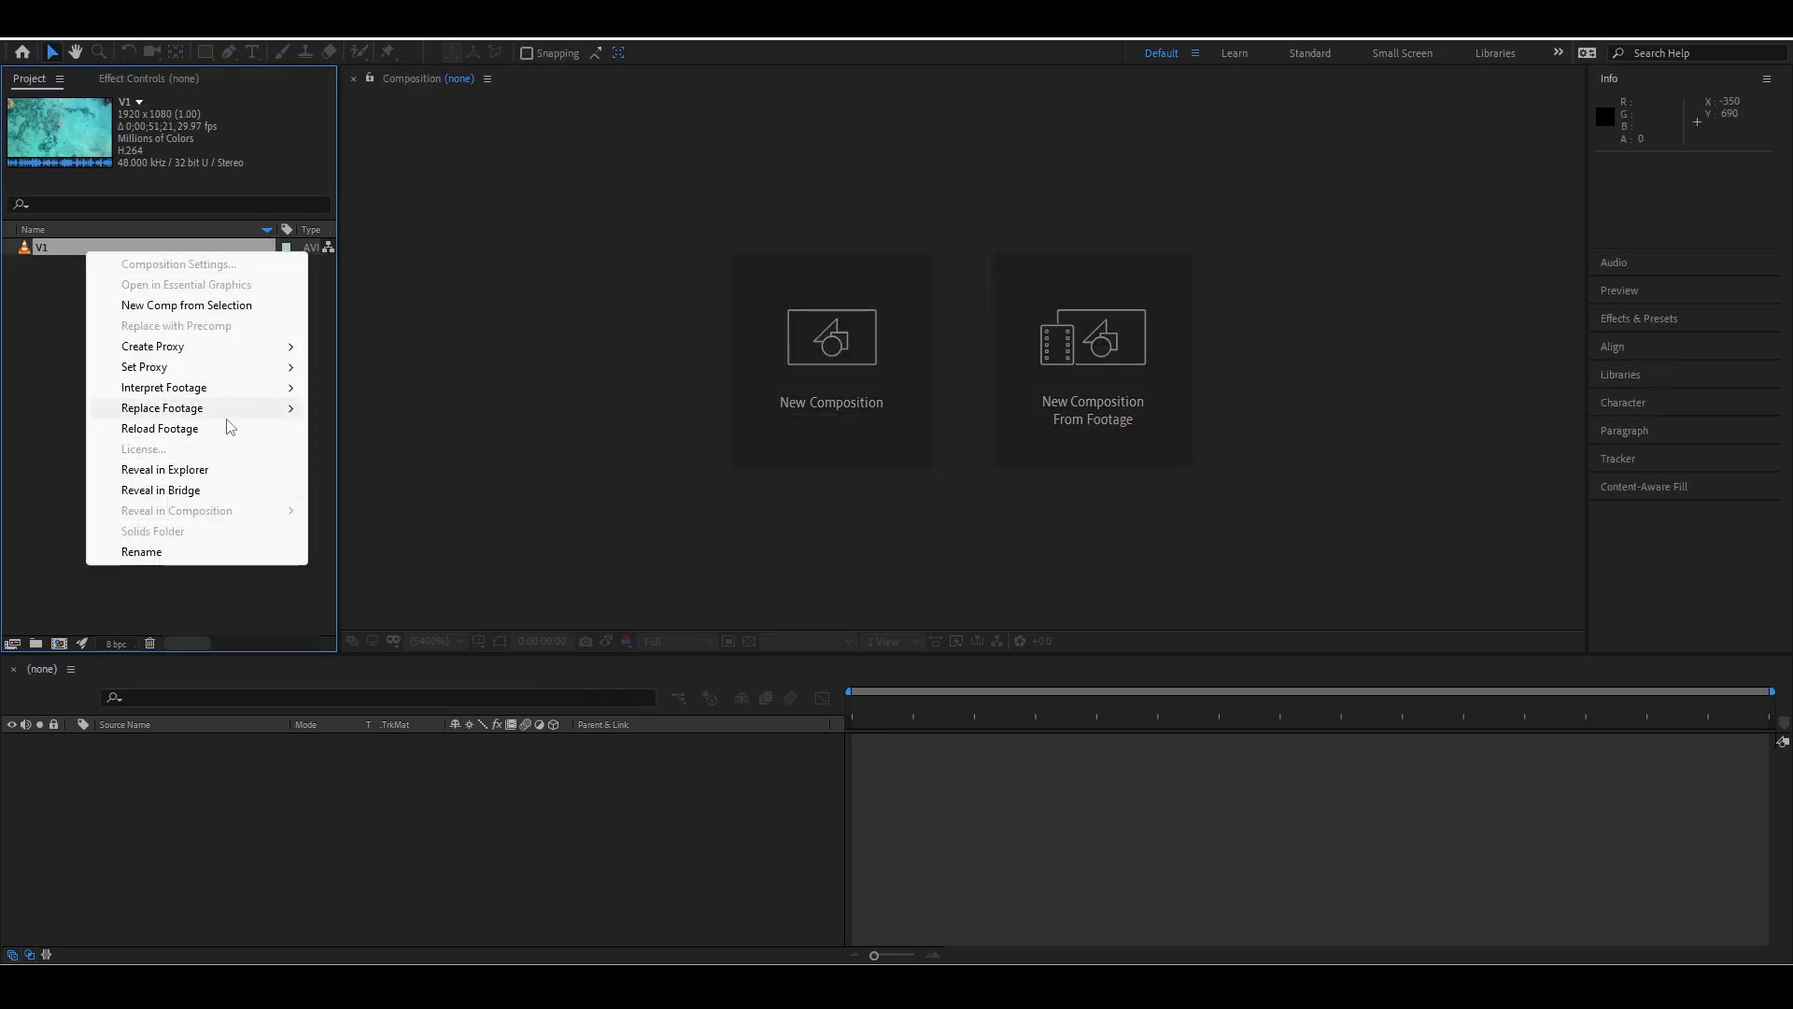
click(186, 475)
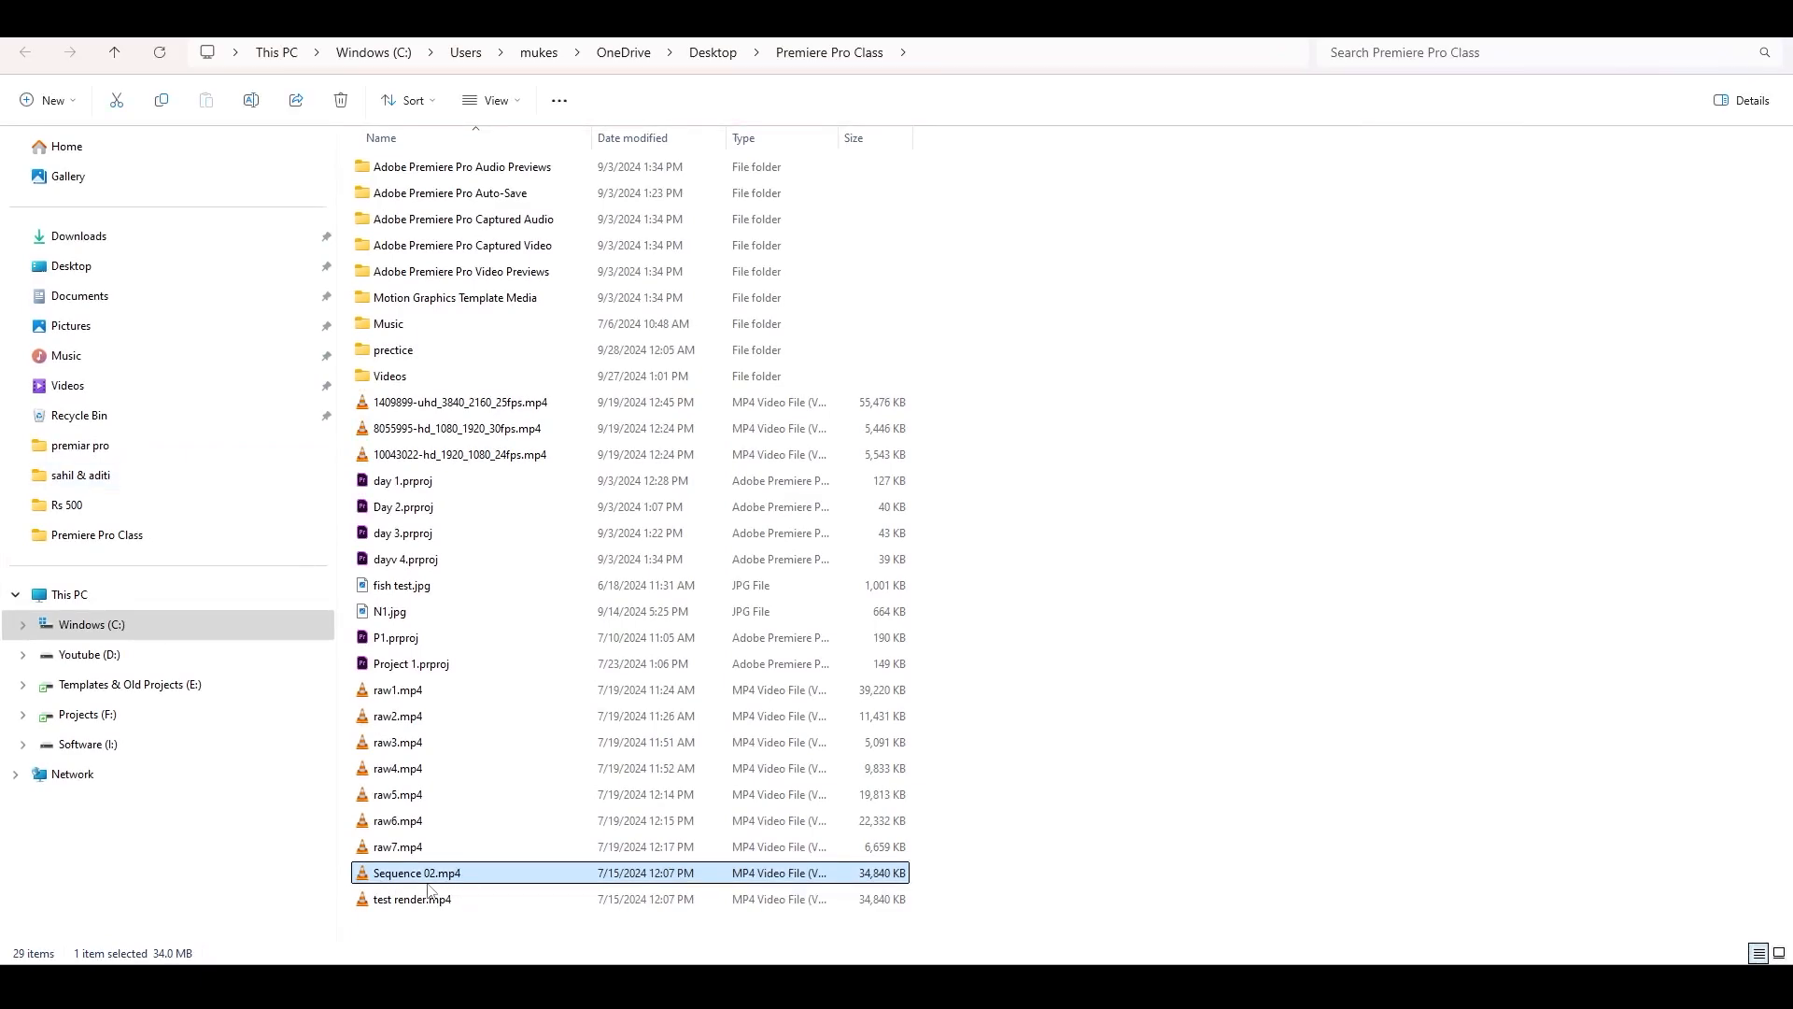
scroll(1168, 864, up, 5)
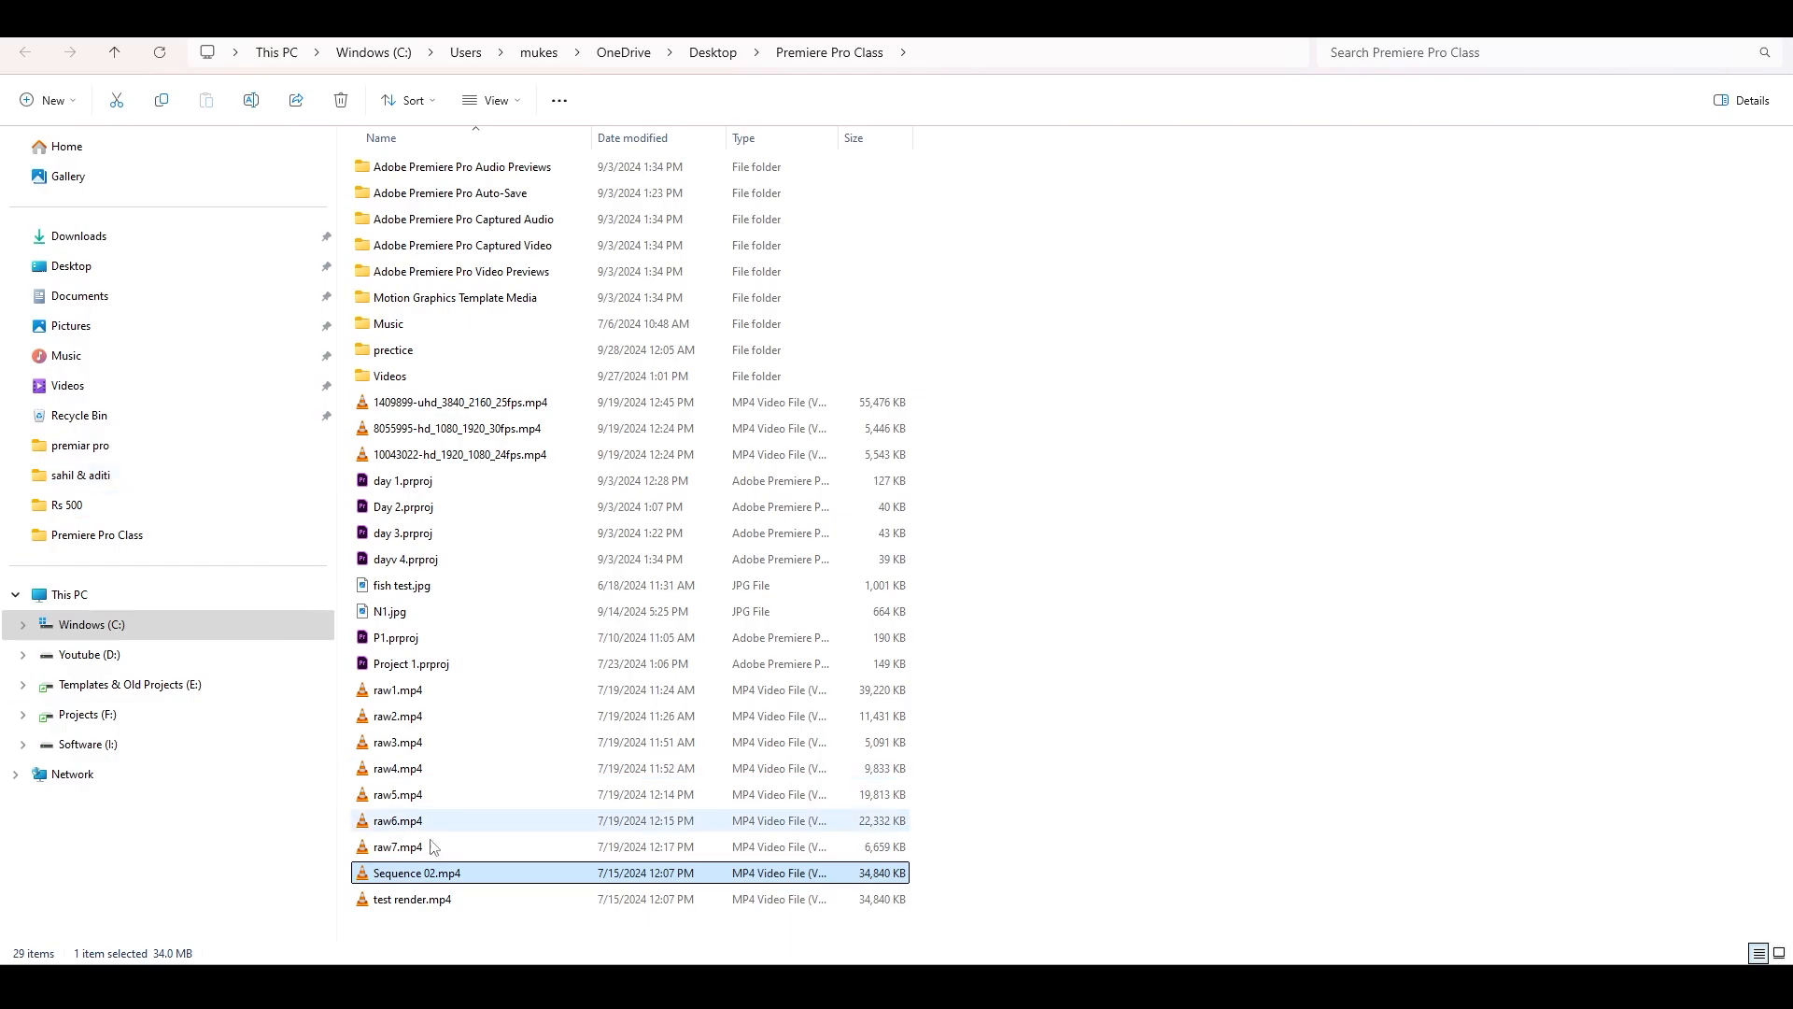
double_click(439, 875)
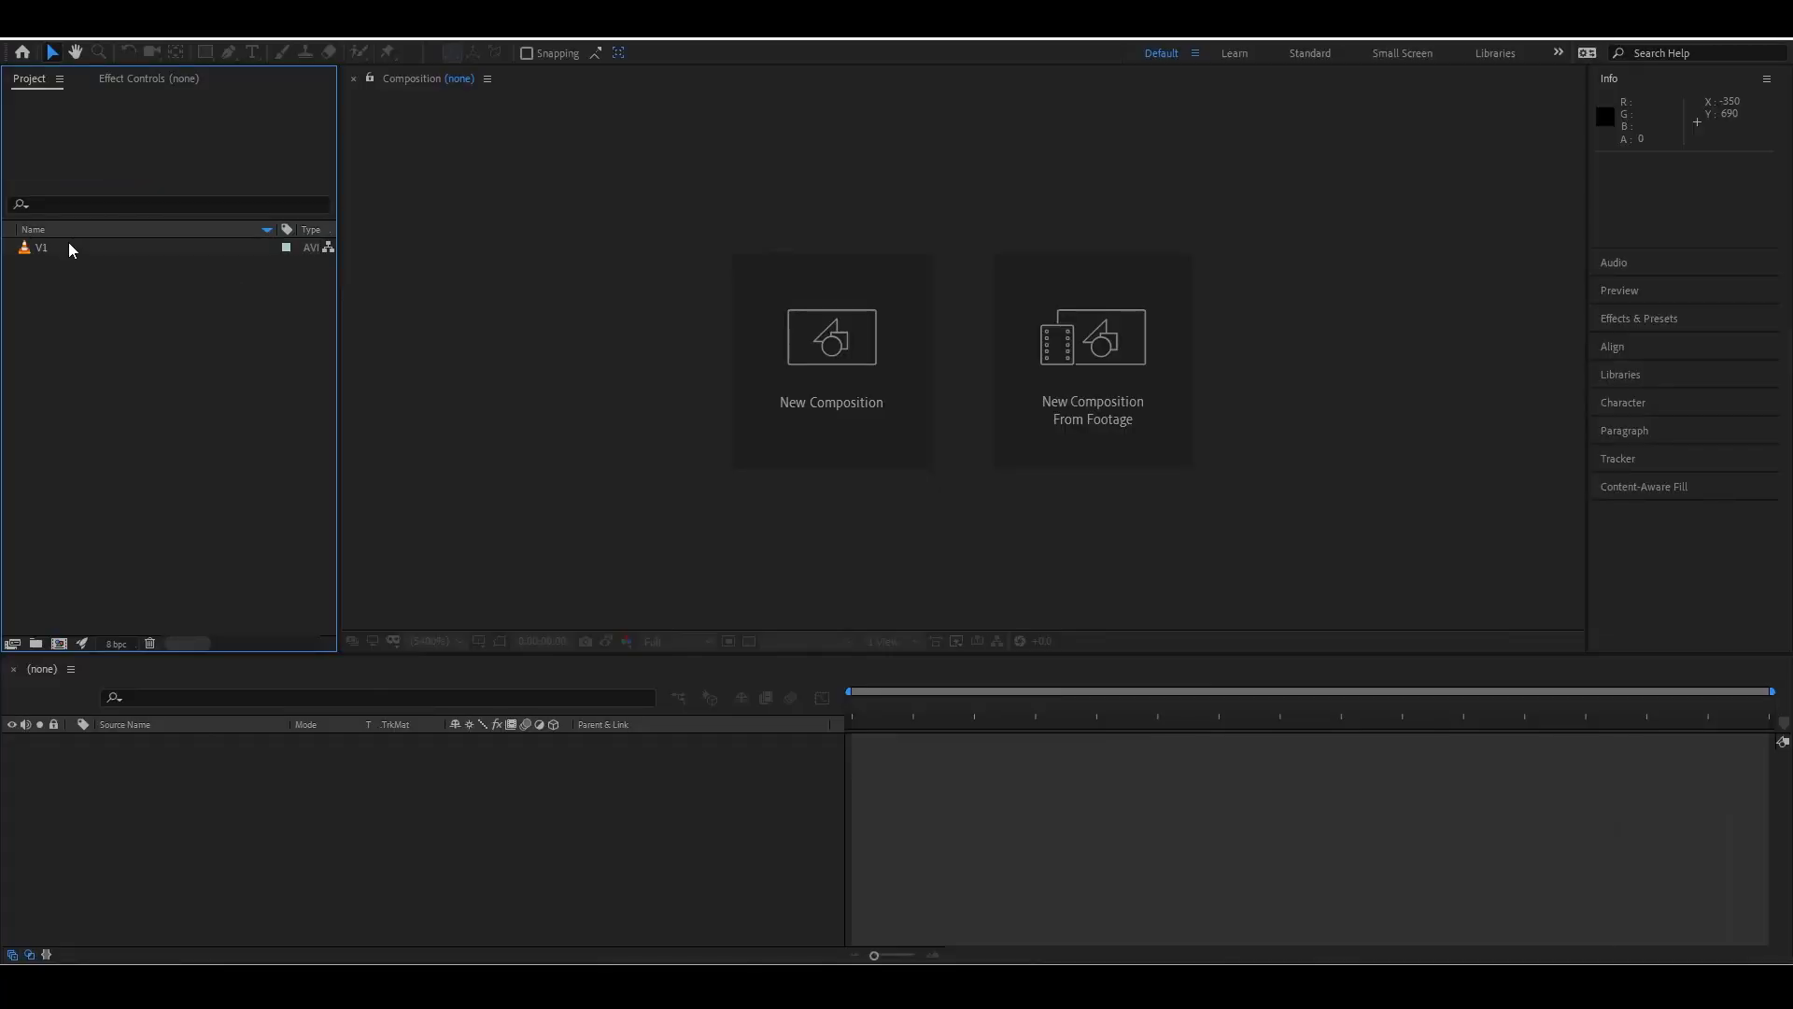
Create a composition from the V1 footage in the empty timeline and check its details in the project
drag(47, 249, 992, 799)
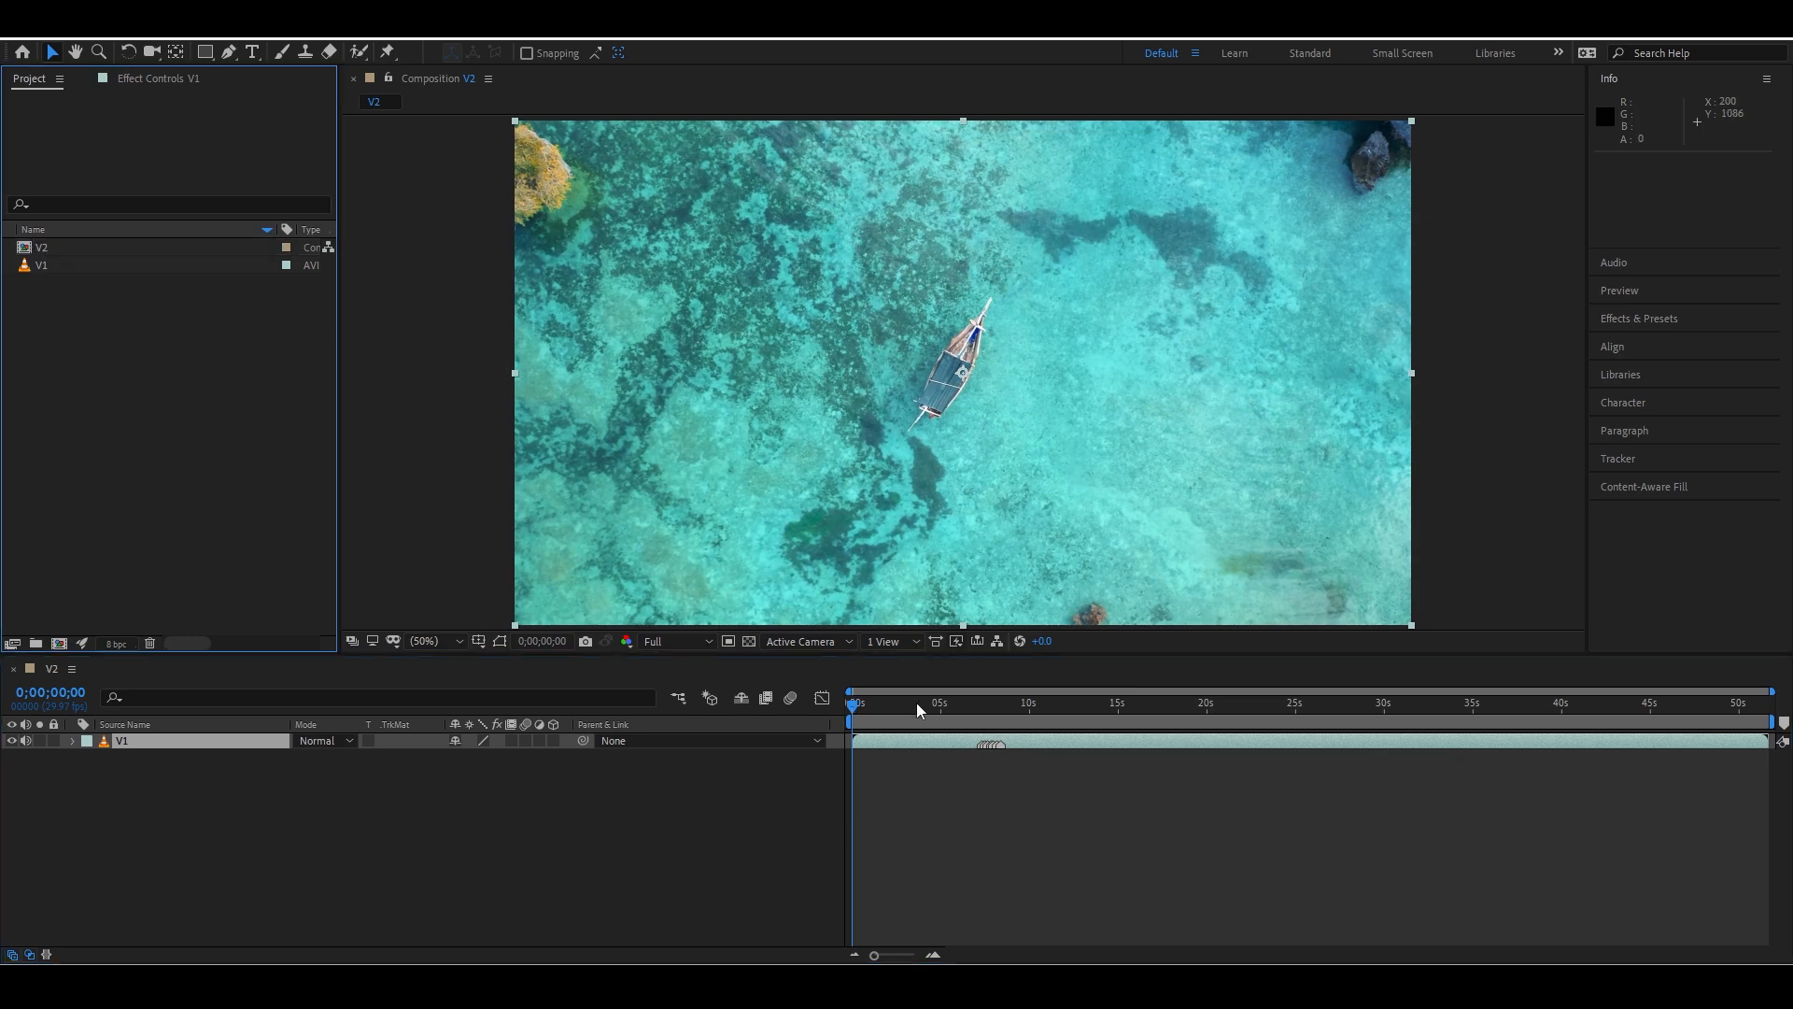
click(263, 391)
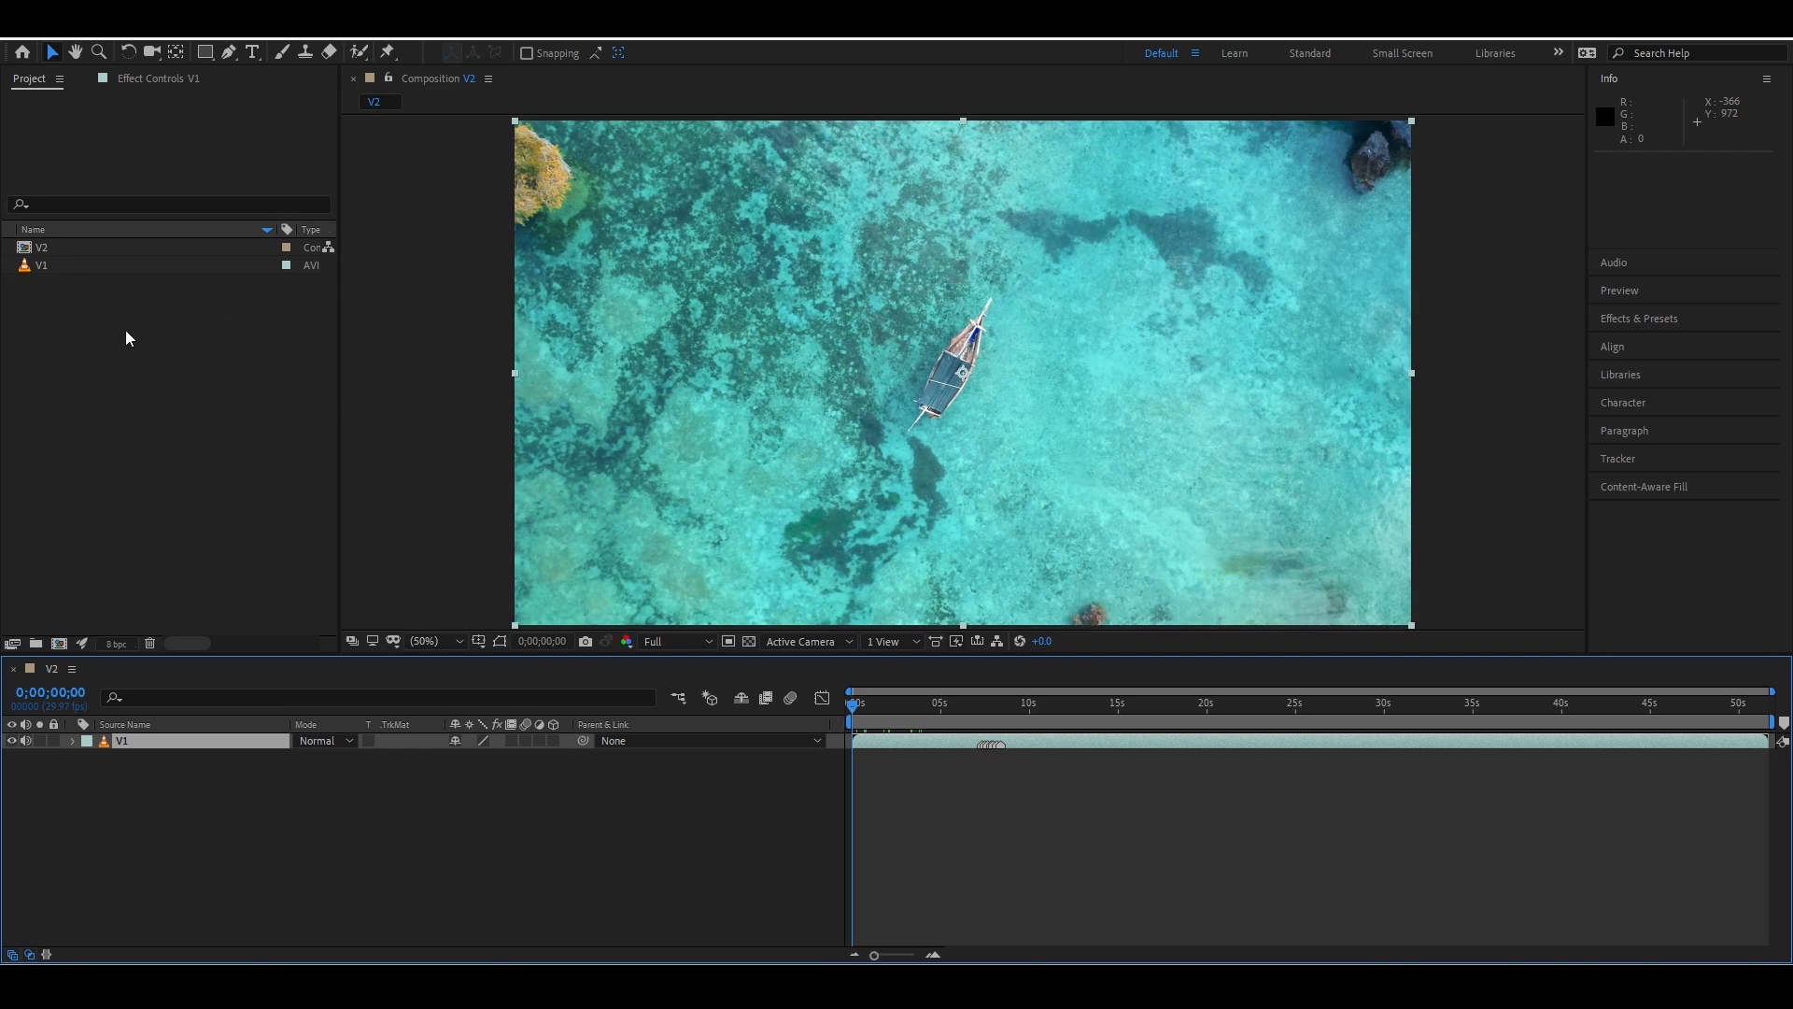
click(30, 250)
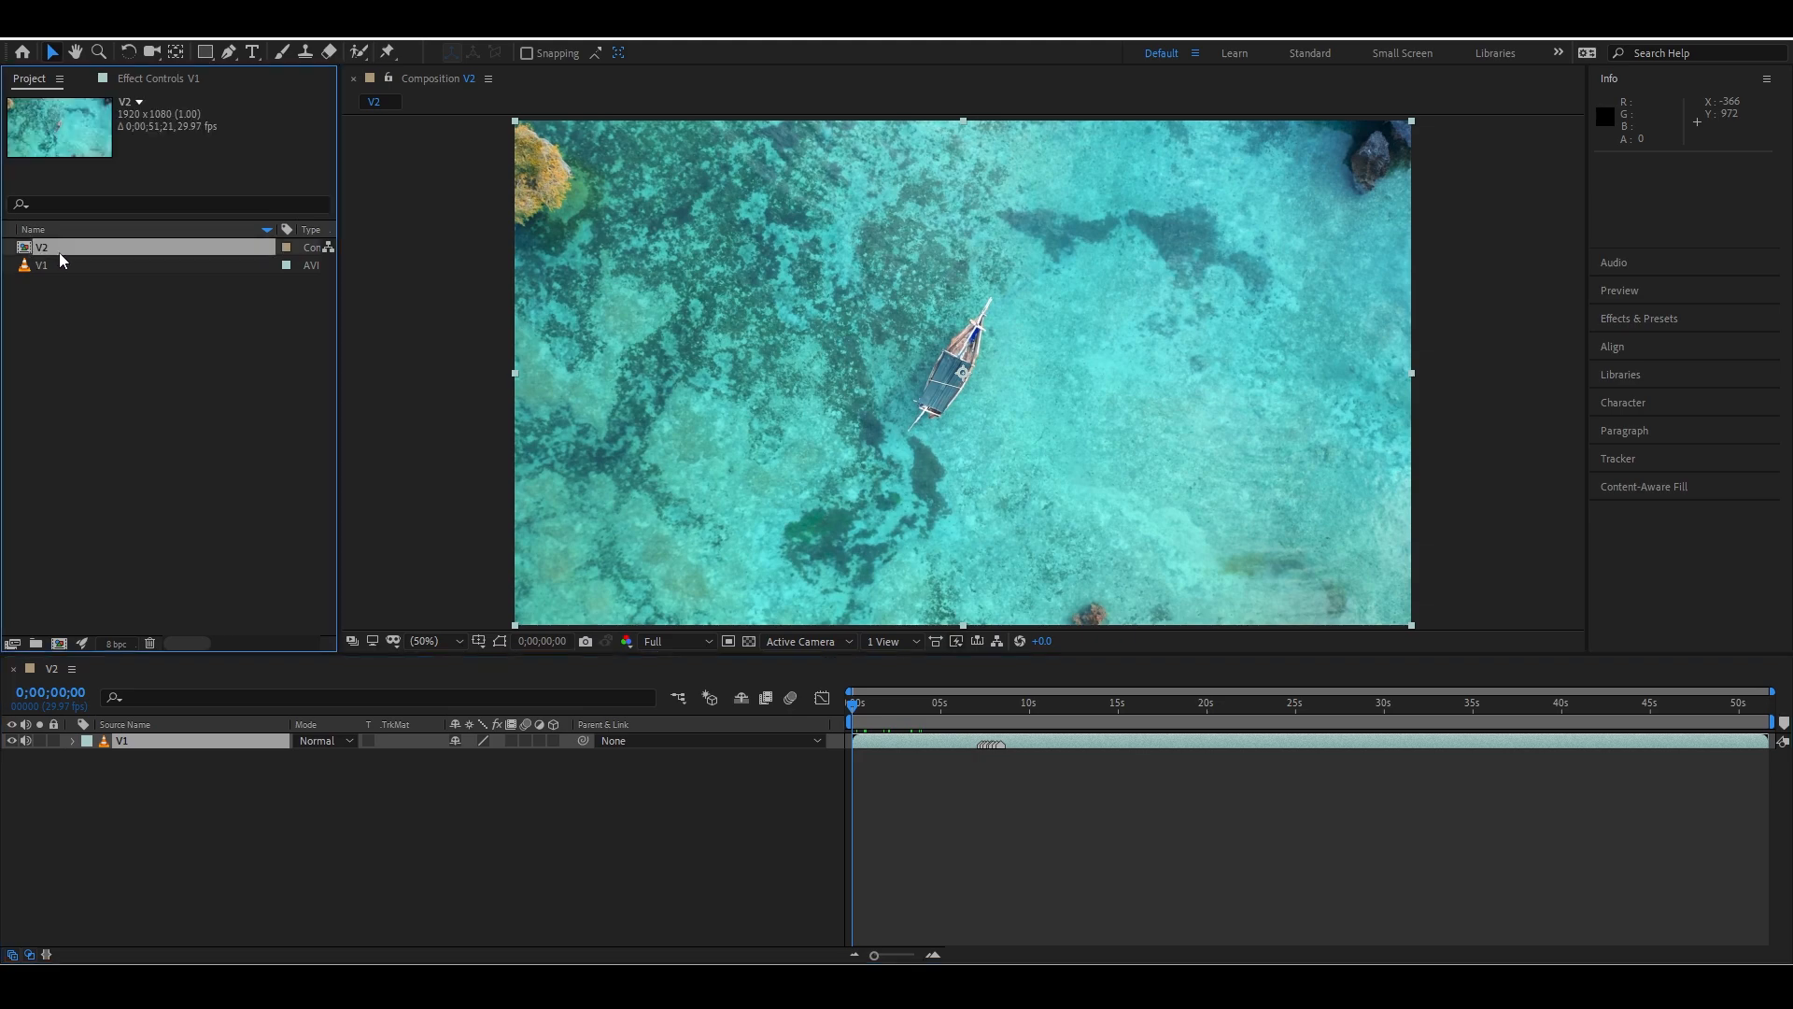
click(38, 309)
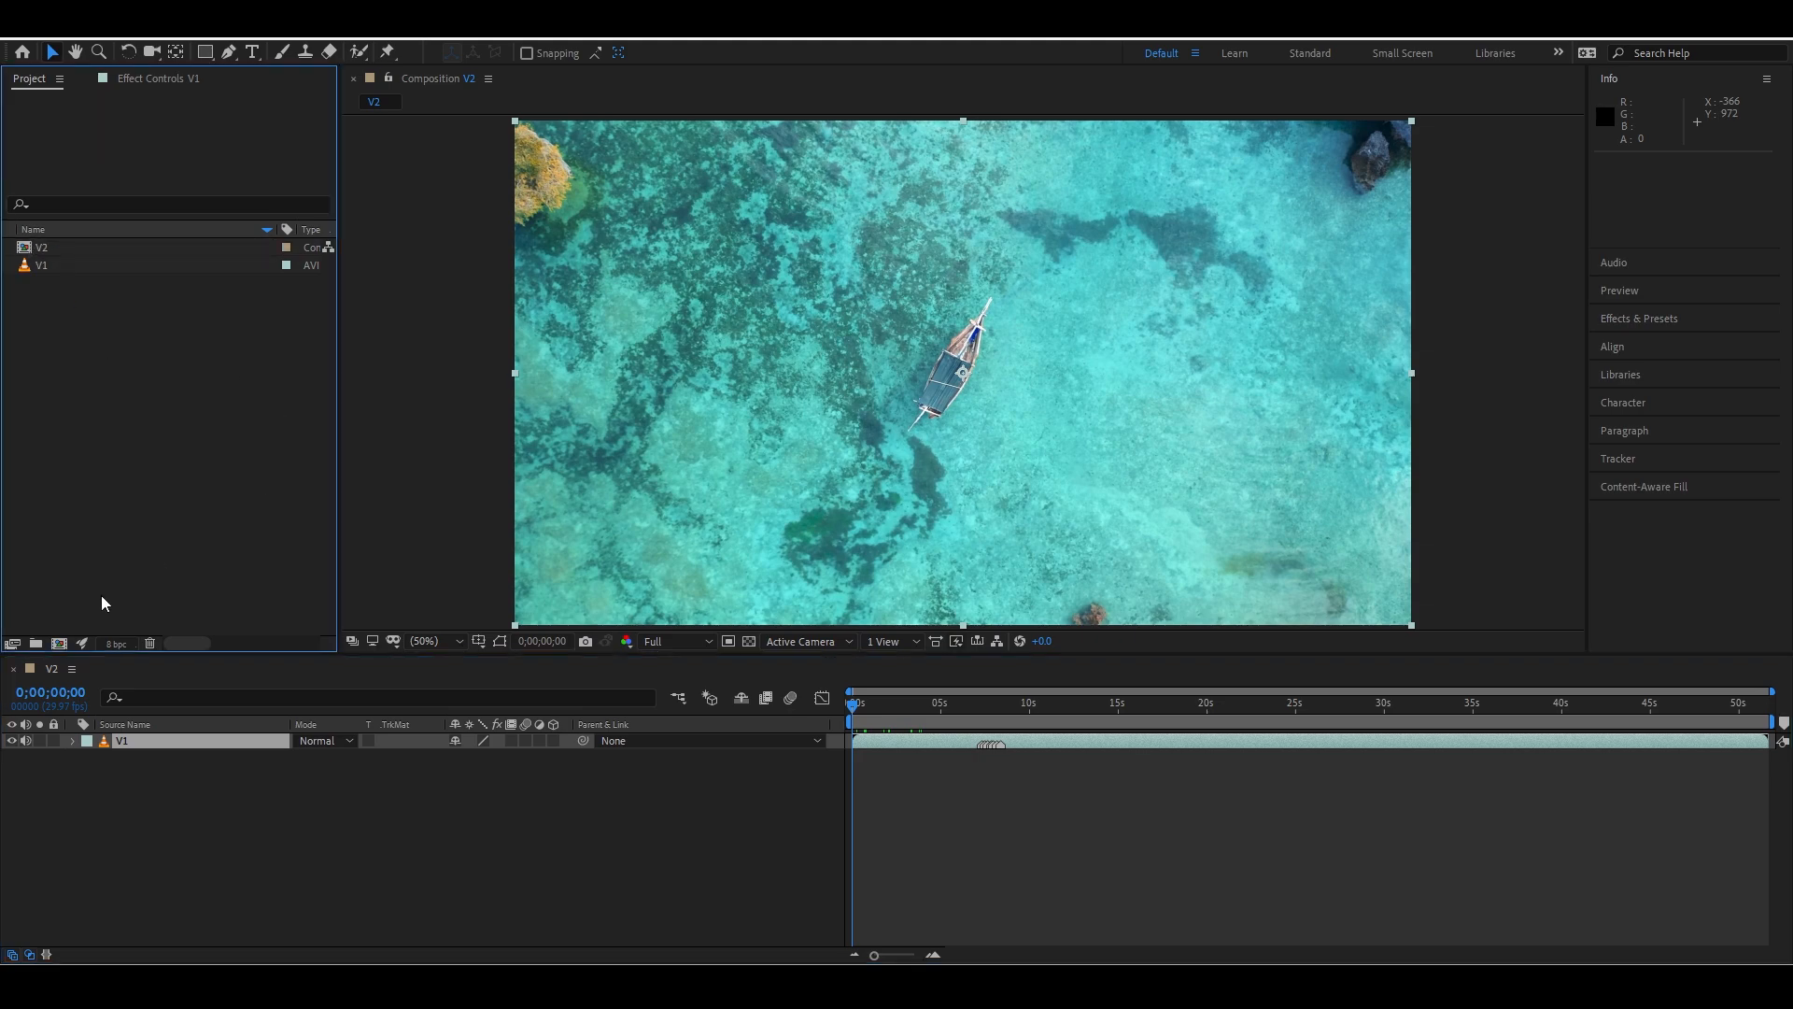
Import fish test.jpg from the Premiere Pro Class folder into the project as footage
double_click(140, 492)
click(830, 348)
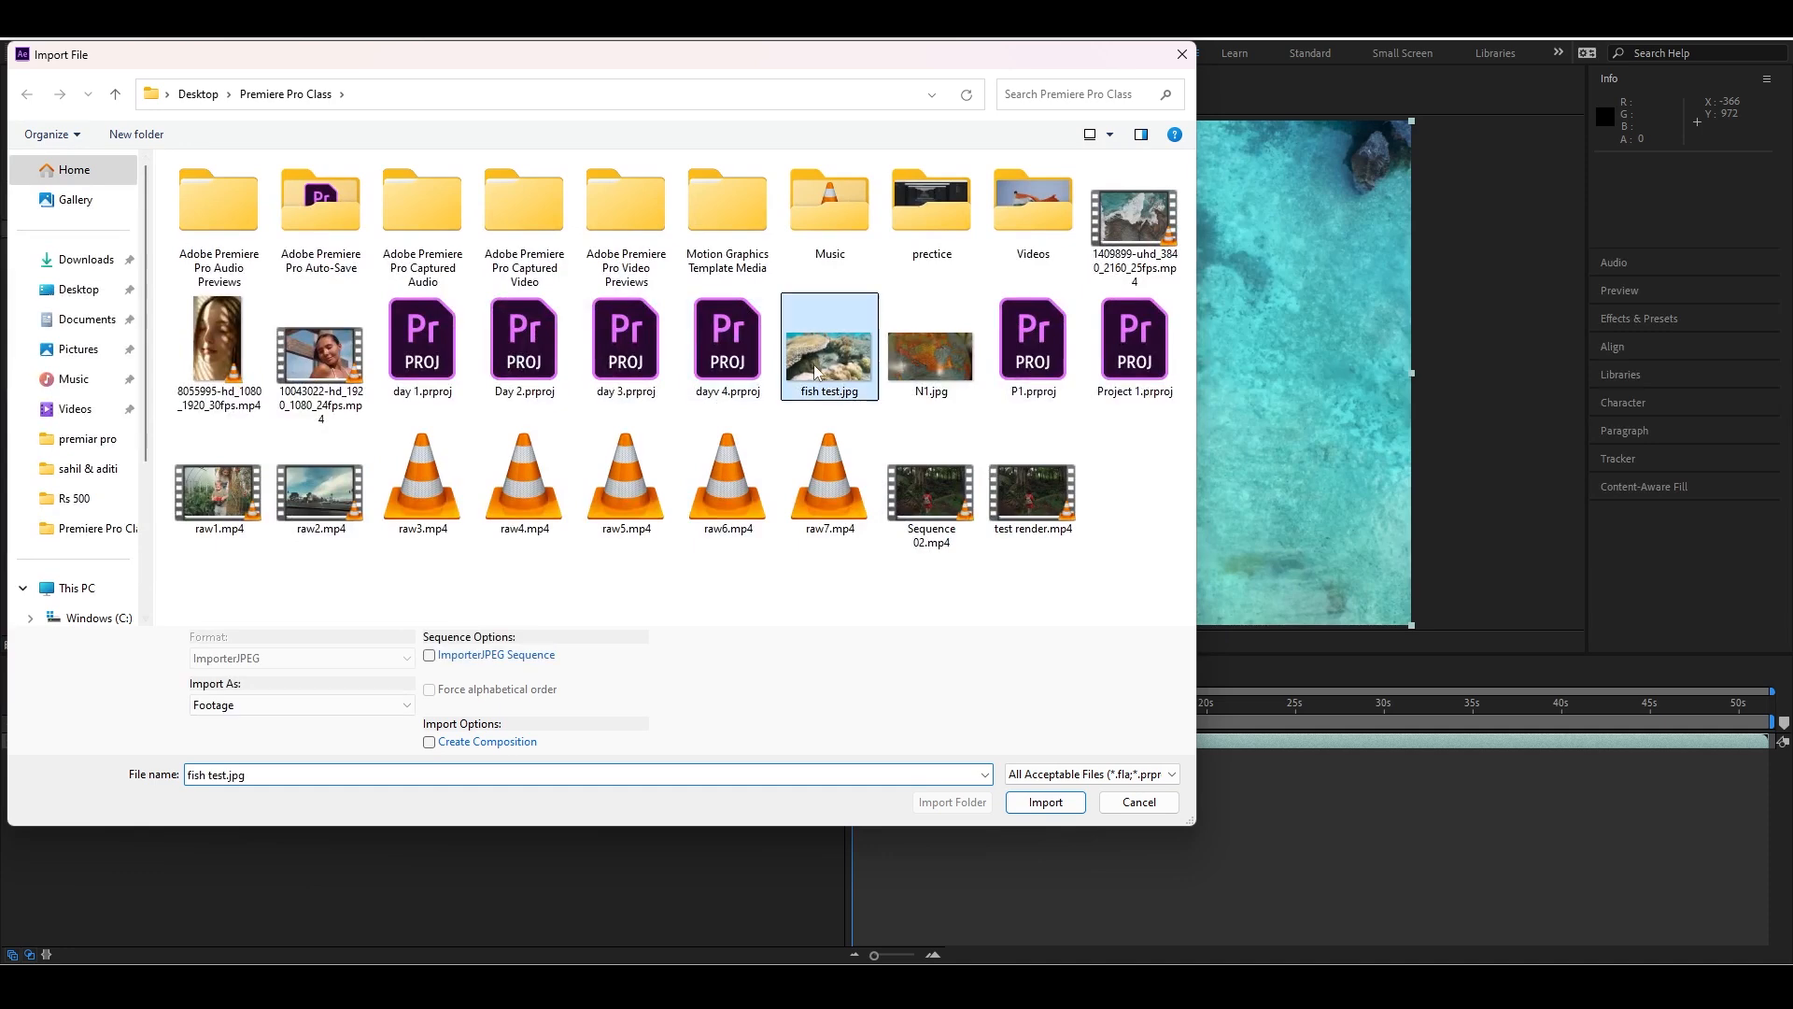
click(1045, 802)
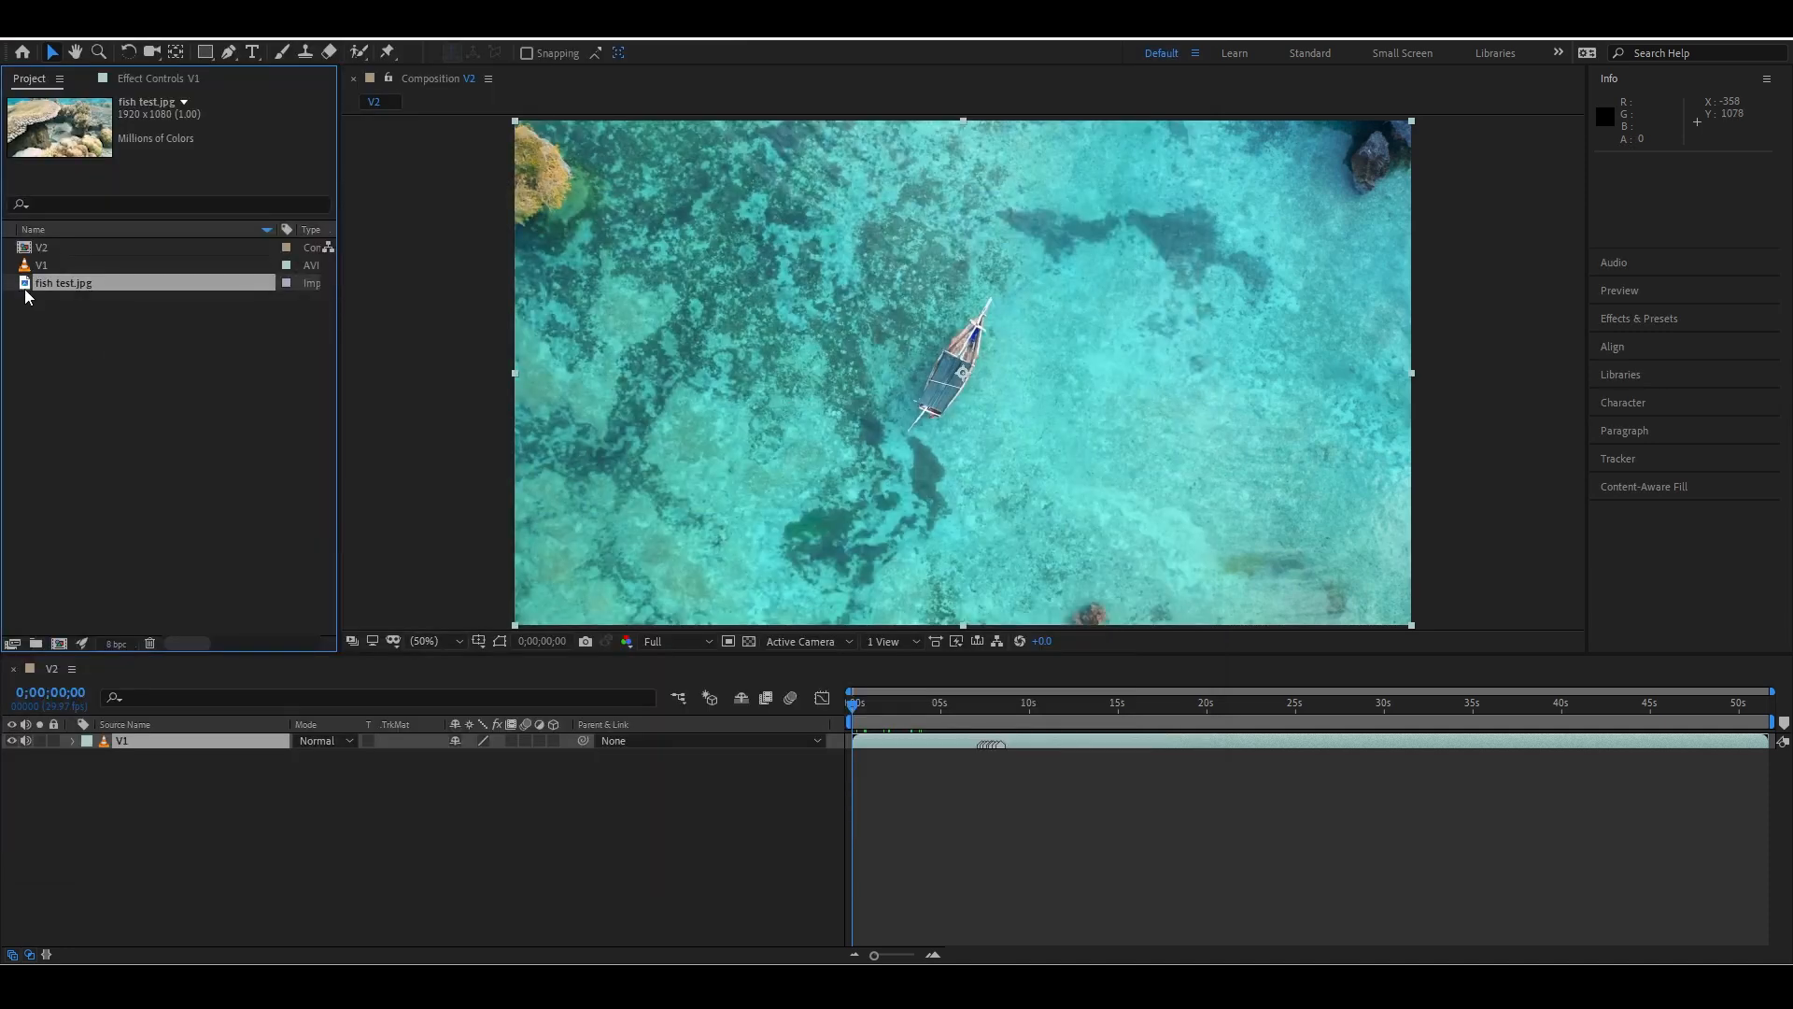
Import the Lyric Melody for Solo Bass MP3 file into the project
double_click(140, 389)
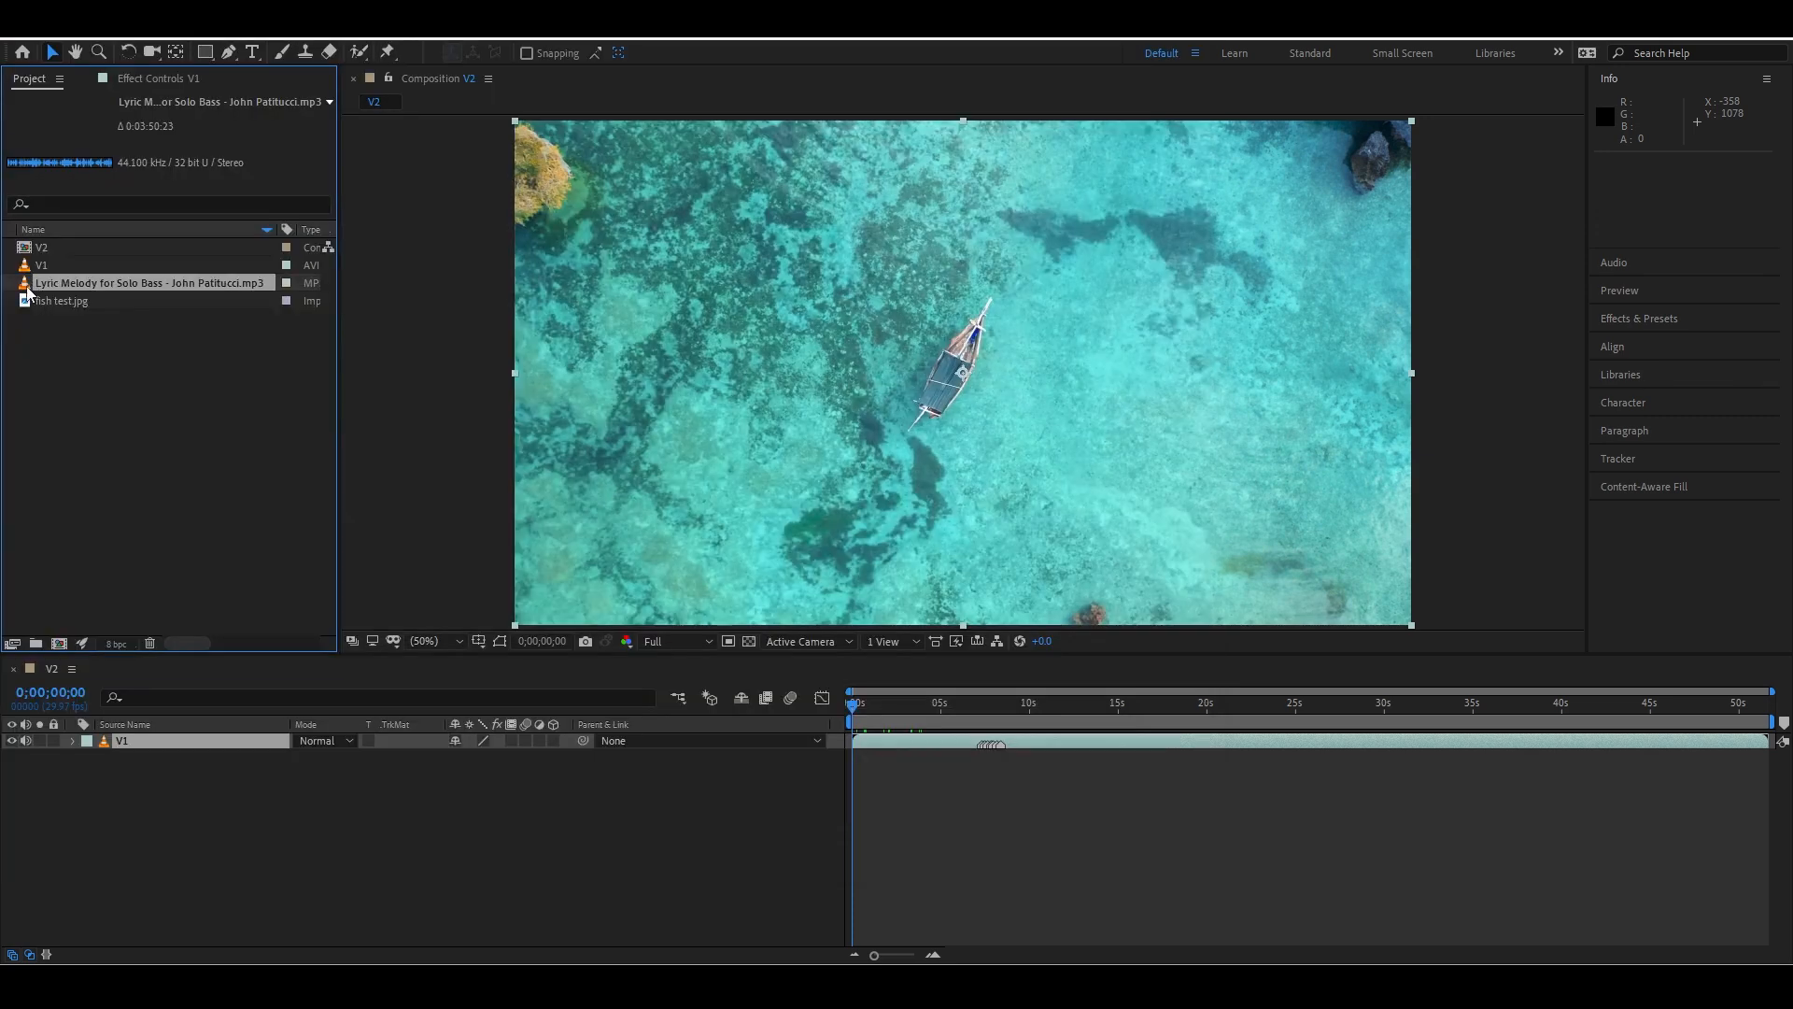
click(155, 419)
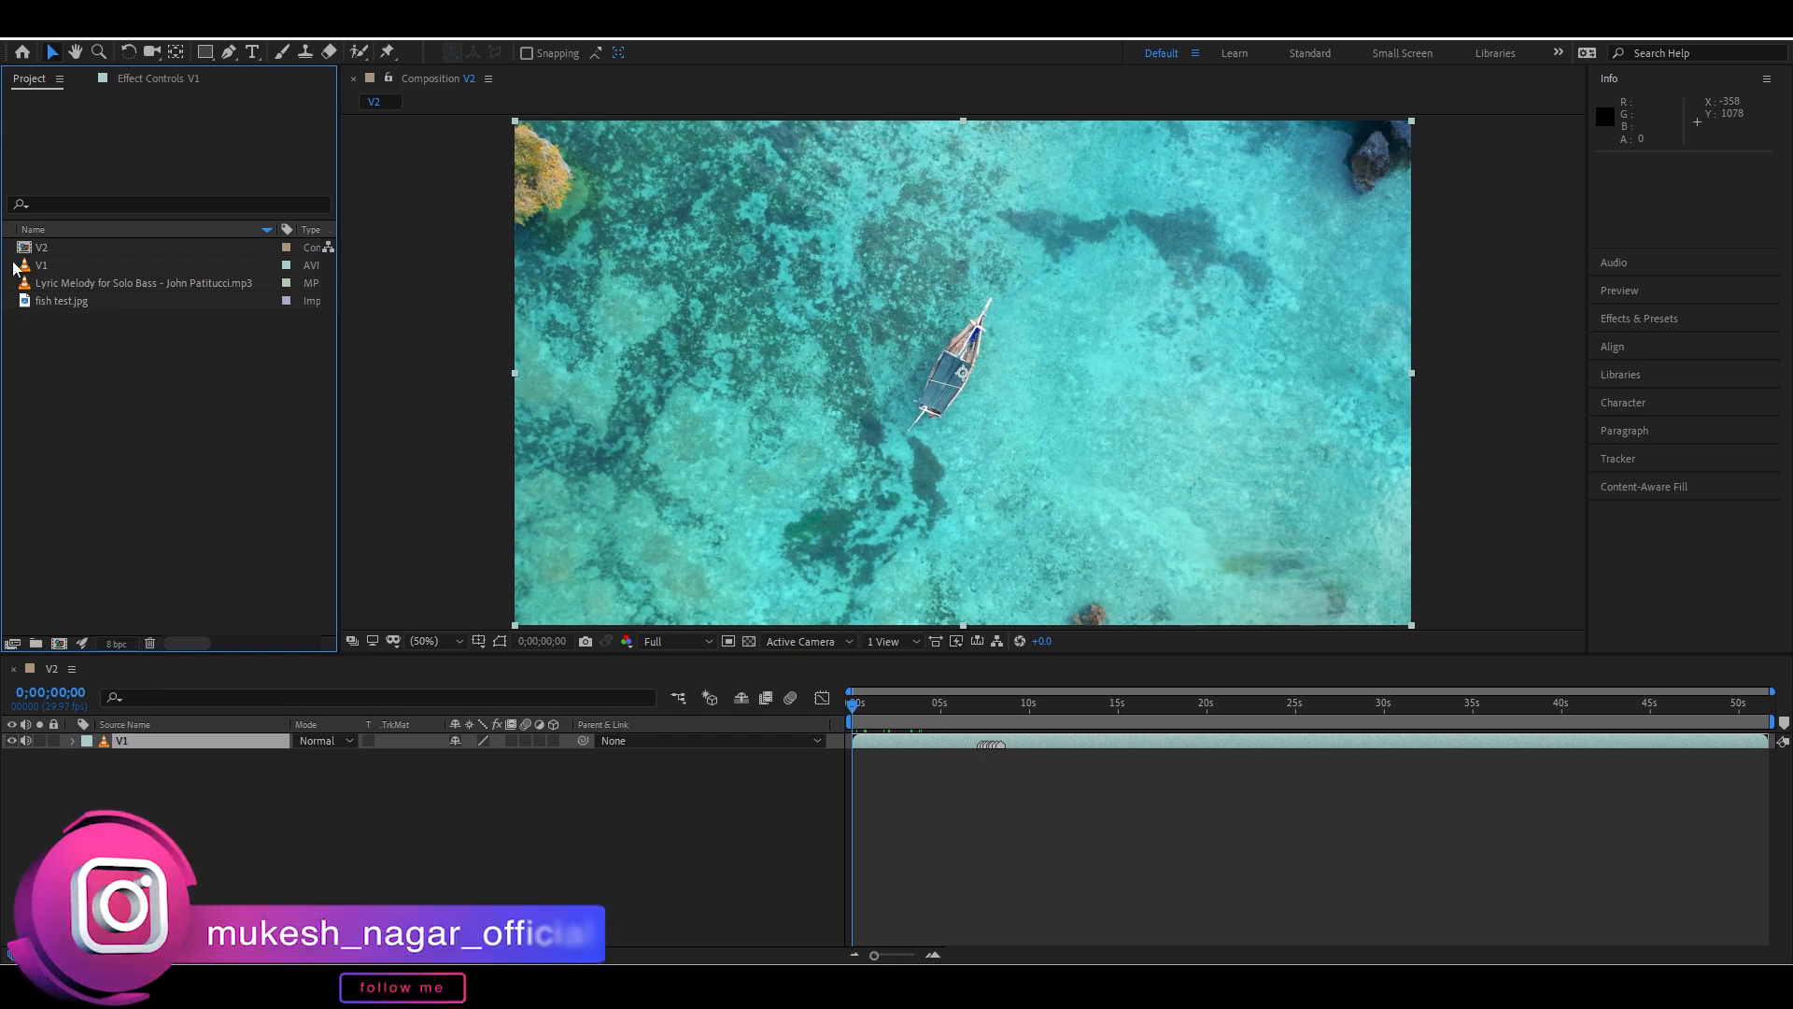
click(65, 304)
click(131, 446)
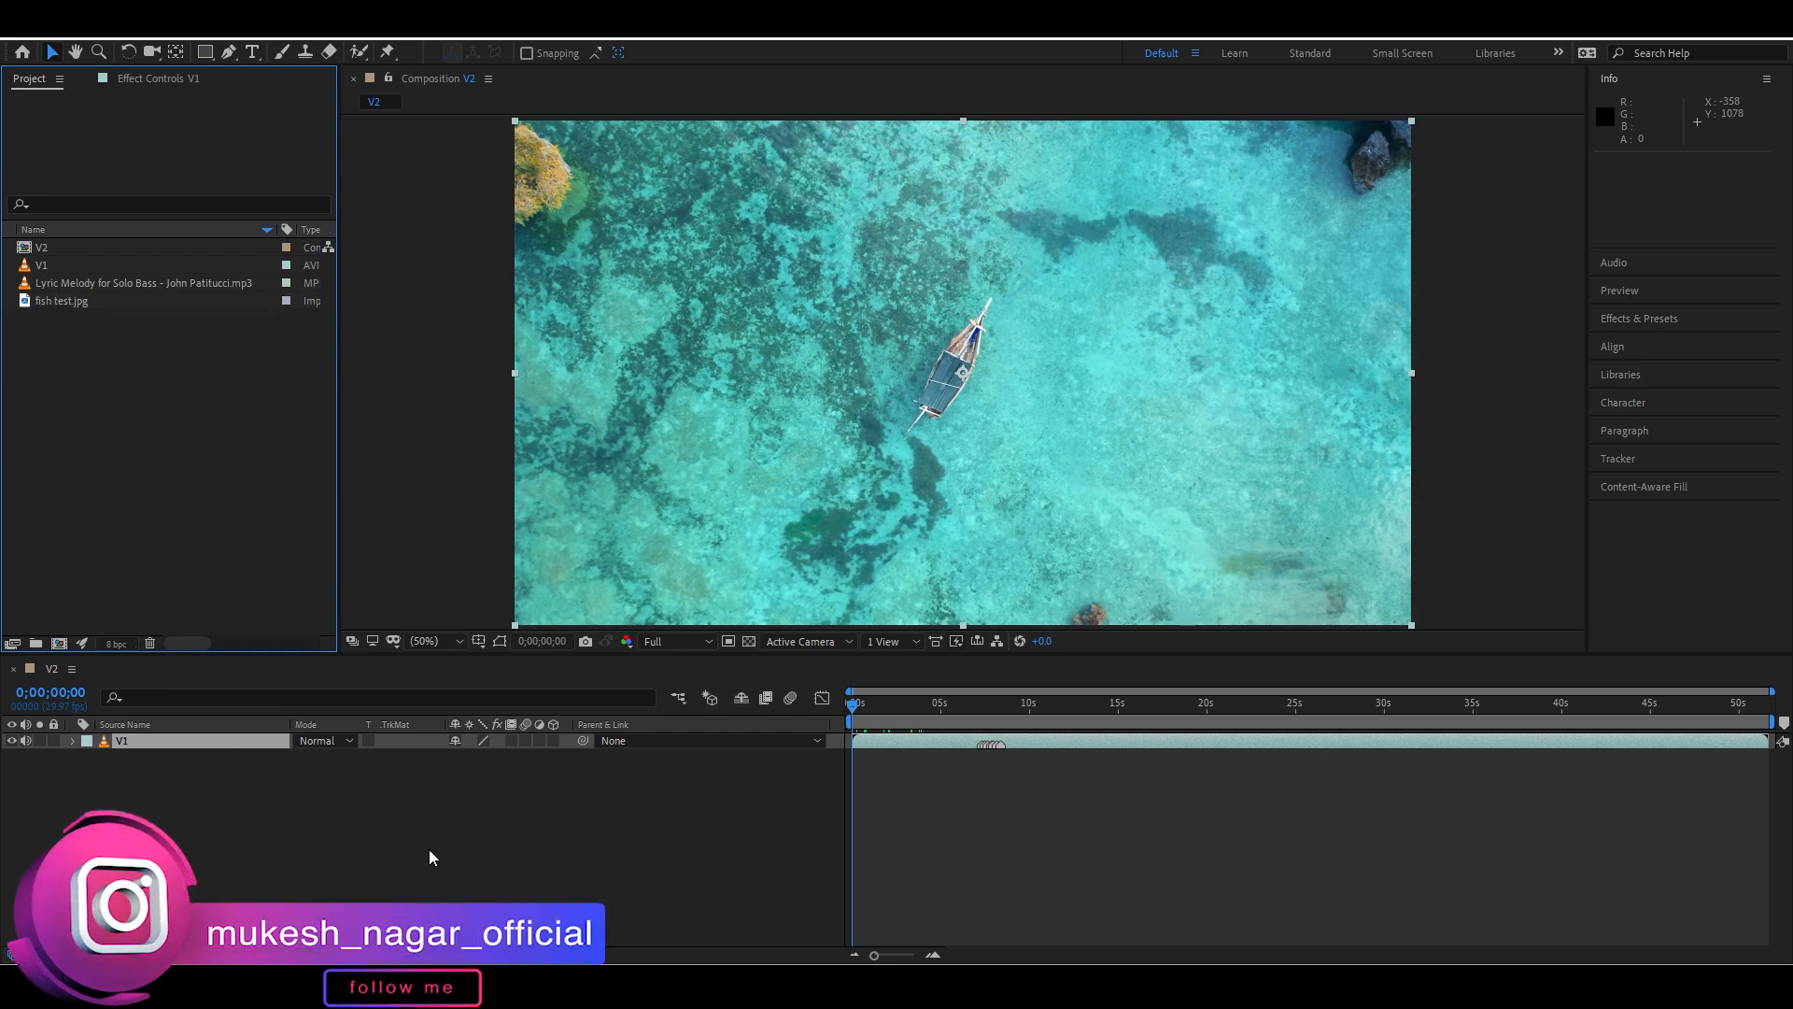
Add a black solid layer to the V2 composition and expand the Solids folder in the project
right_click(453, 834)
mouse_move(533, 621)
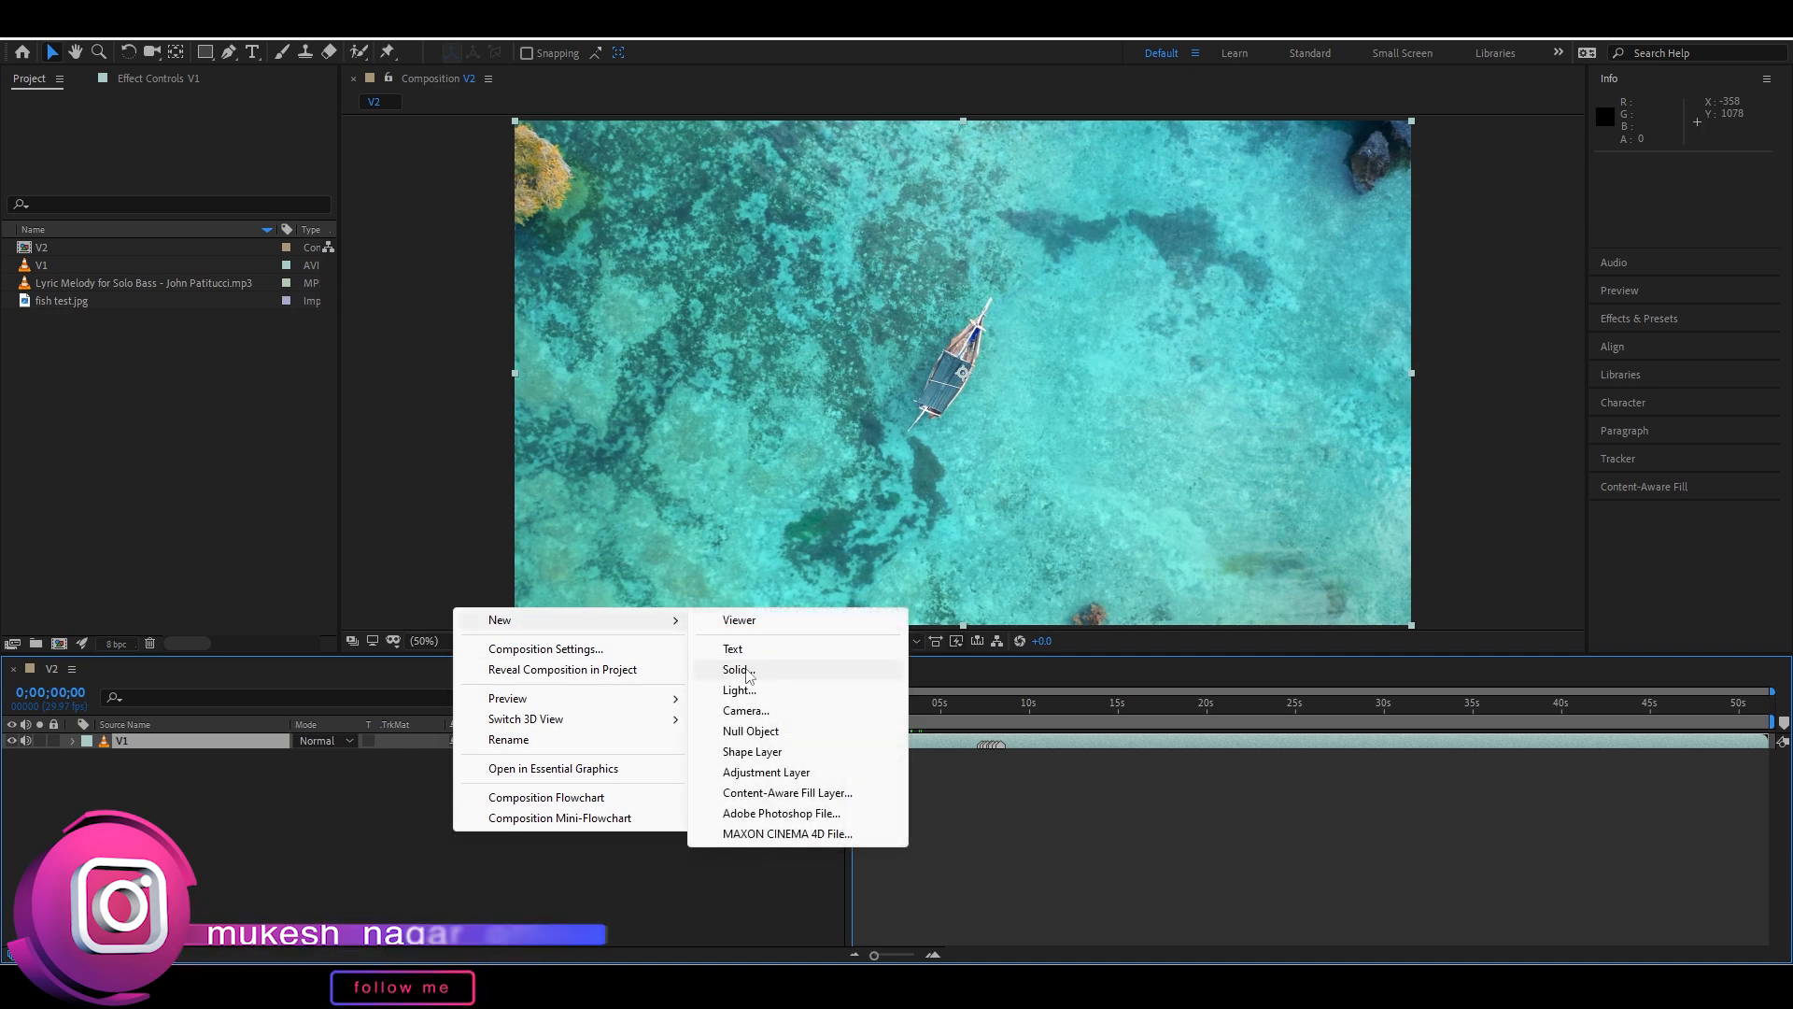
click(736, 670)
key(Return)
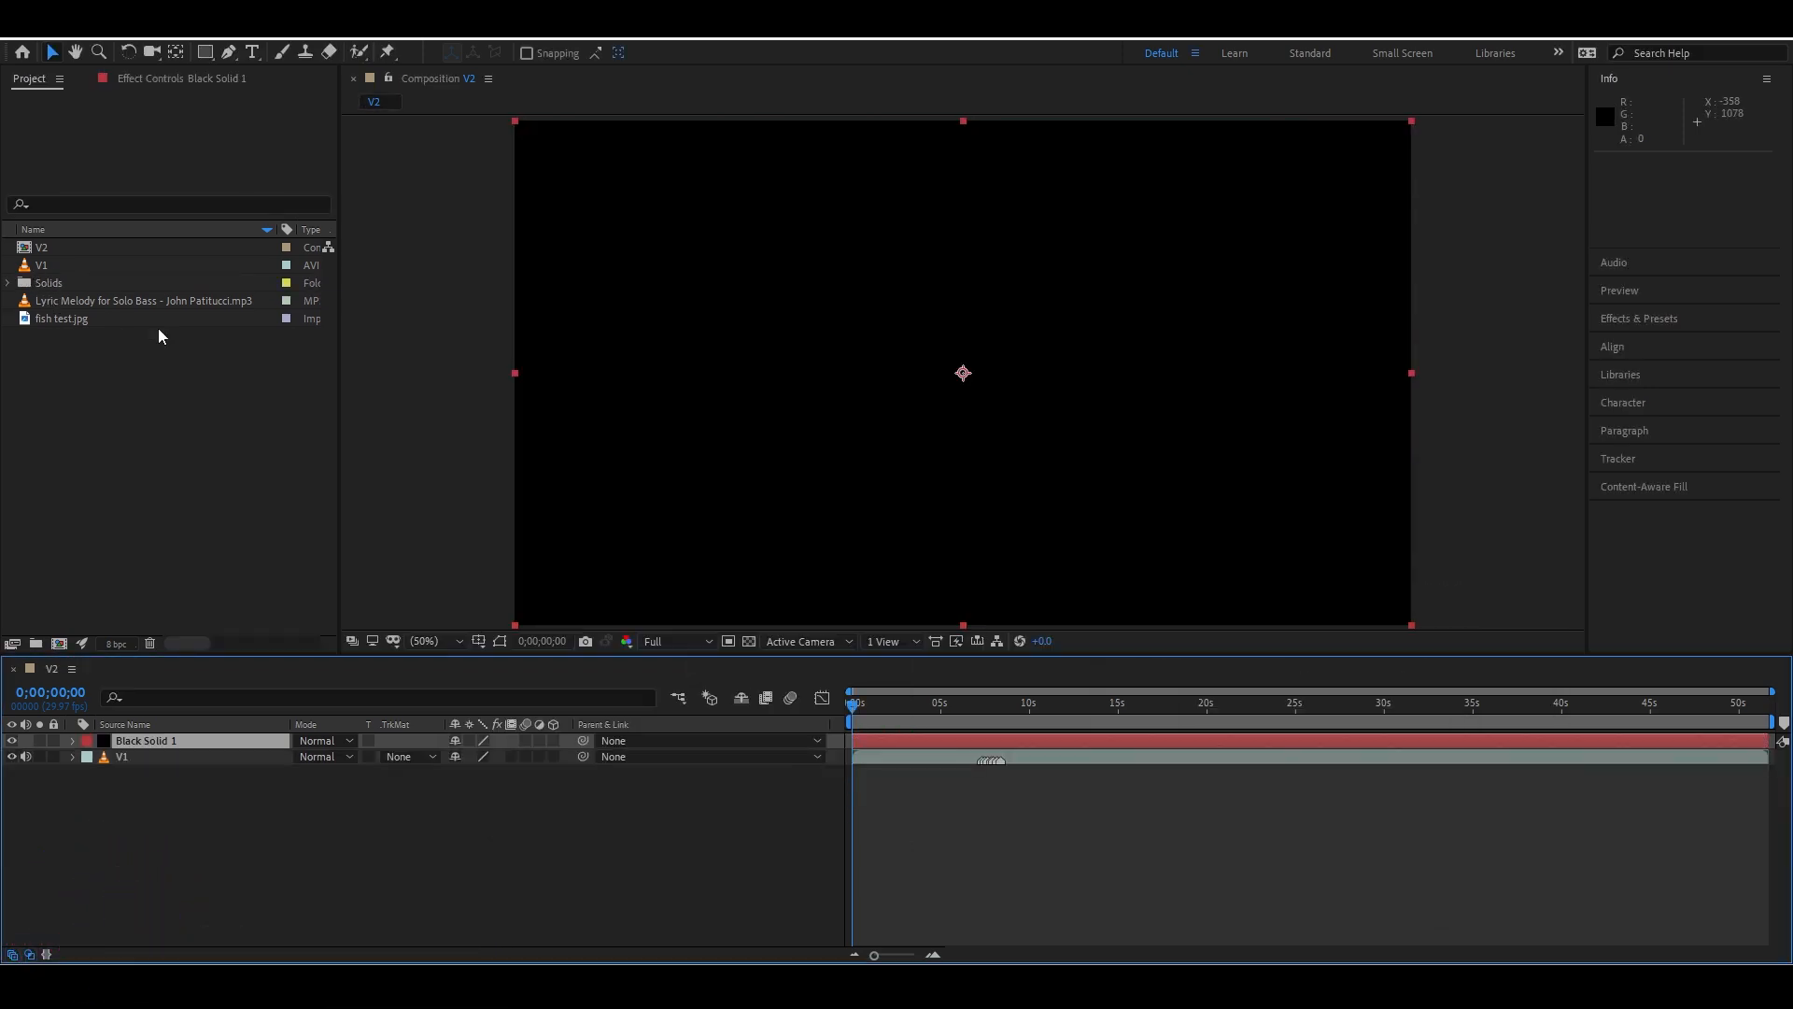
click(9, 284)
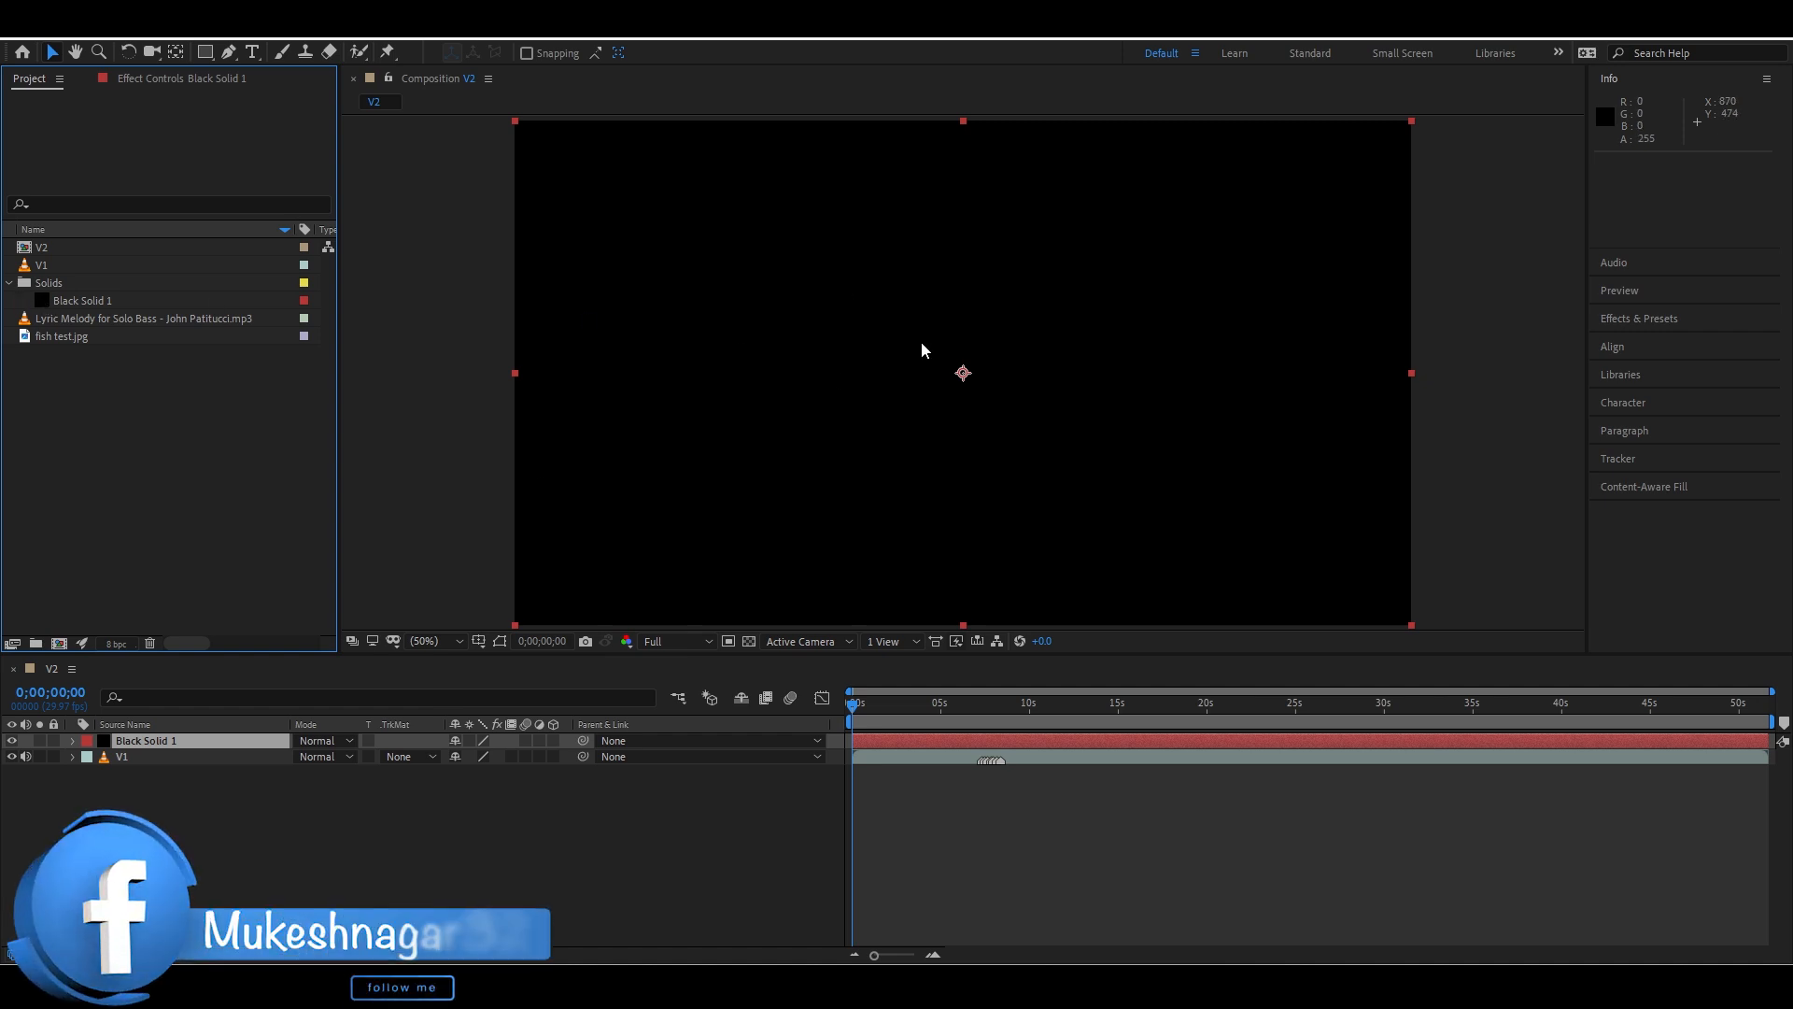
Add a text layer reading "sdfgsdfgdasfsdaf" to the V2 composition
right_click(983, 868)
mouse_move(1027, 647)
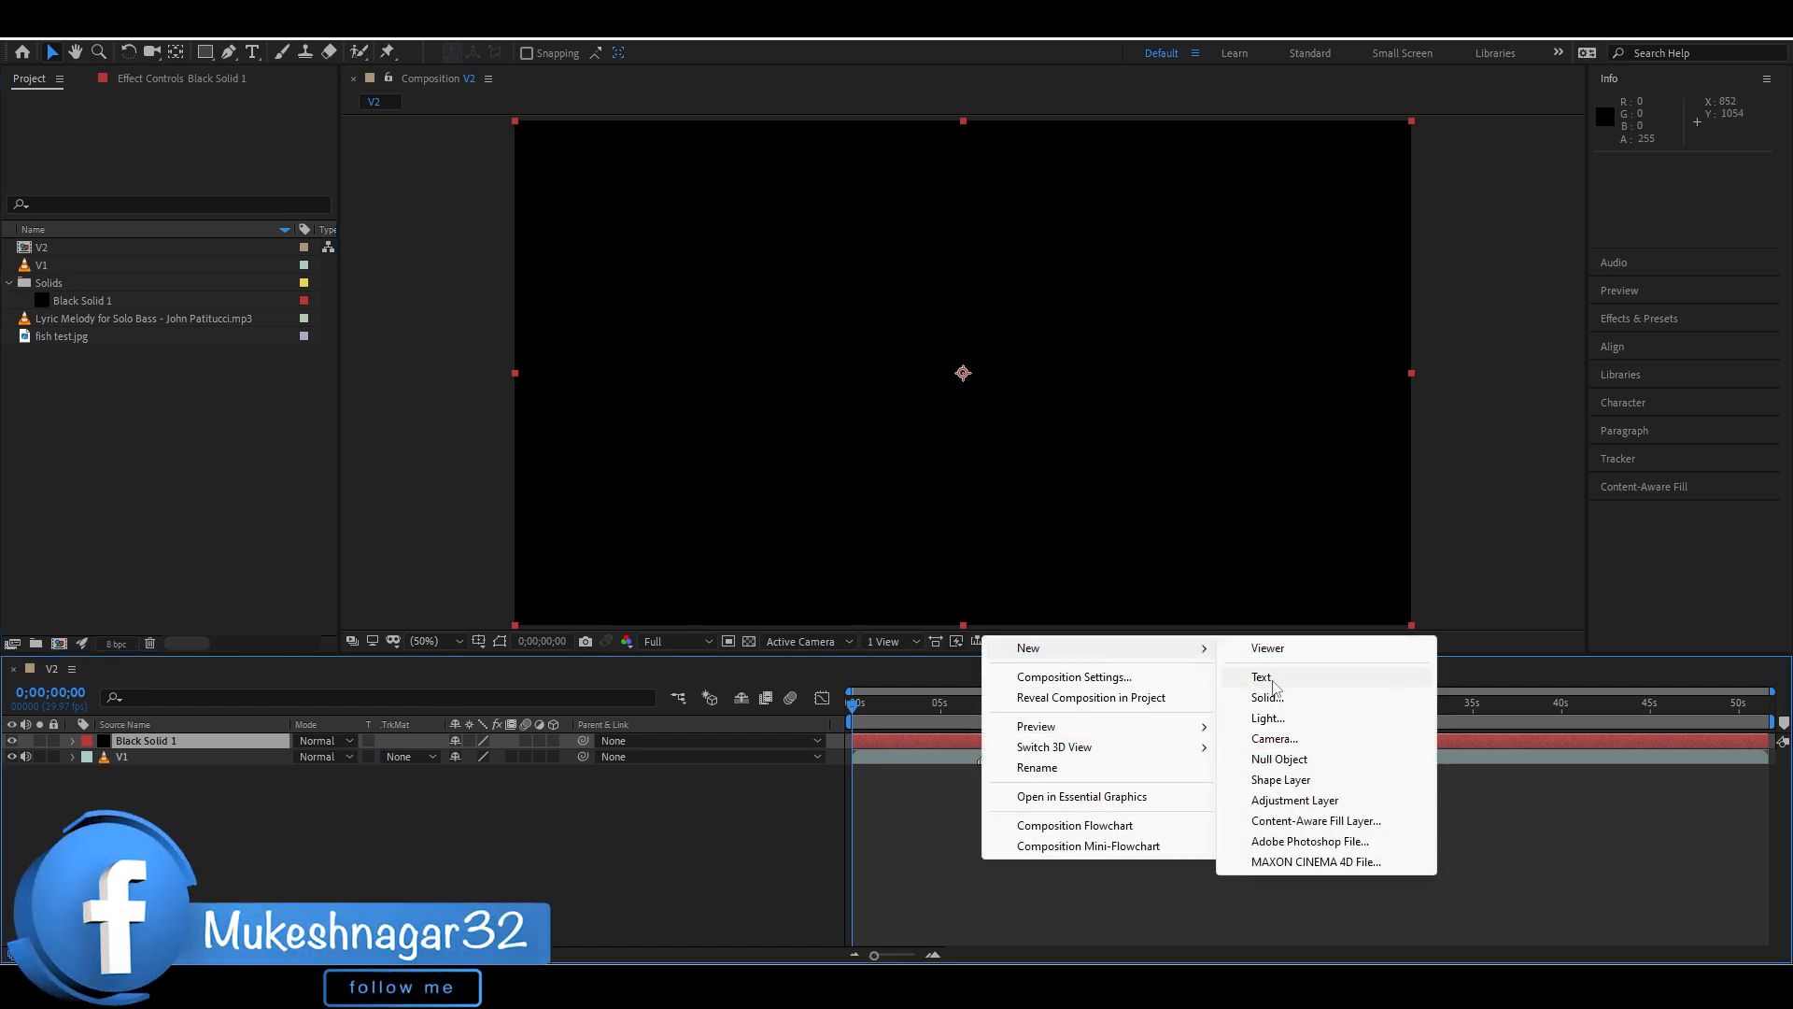
click(1252, 679)
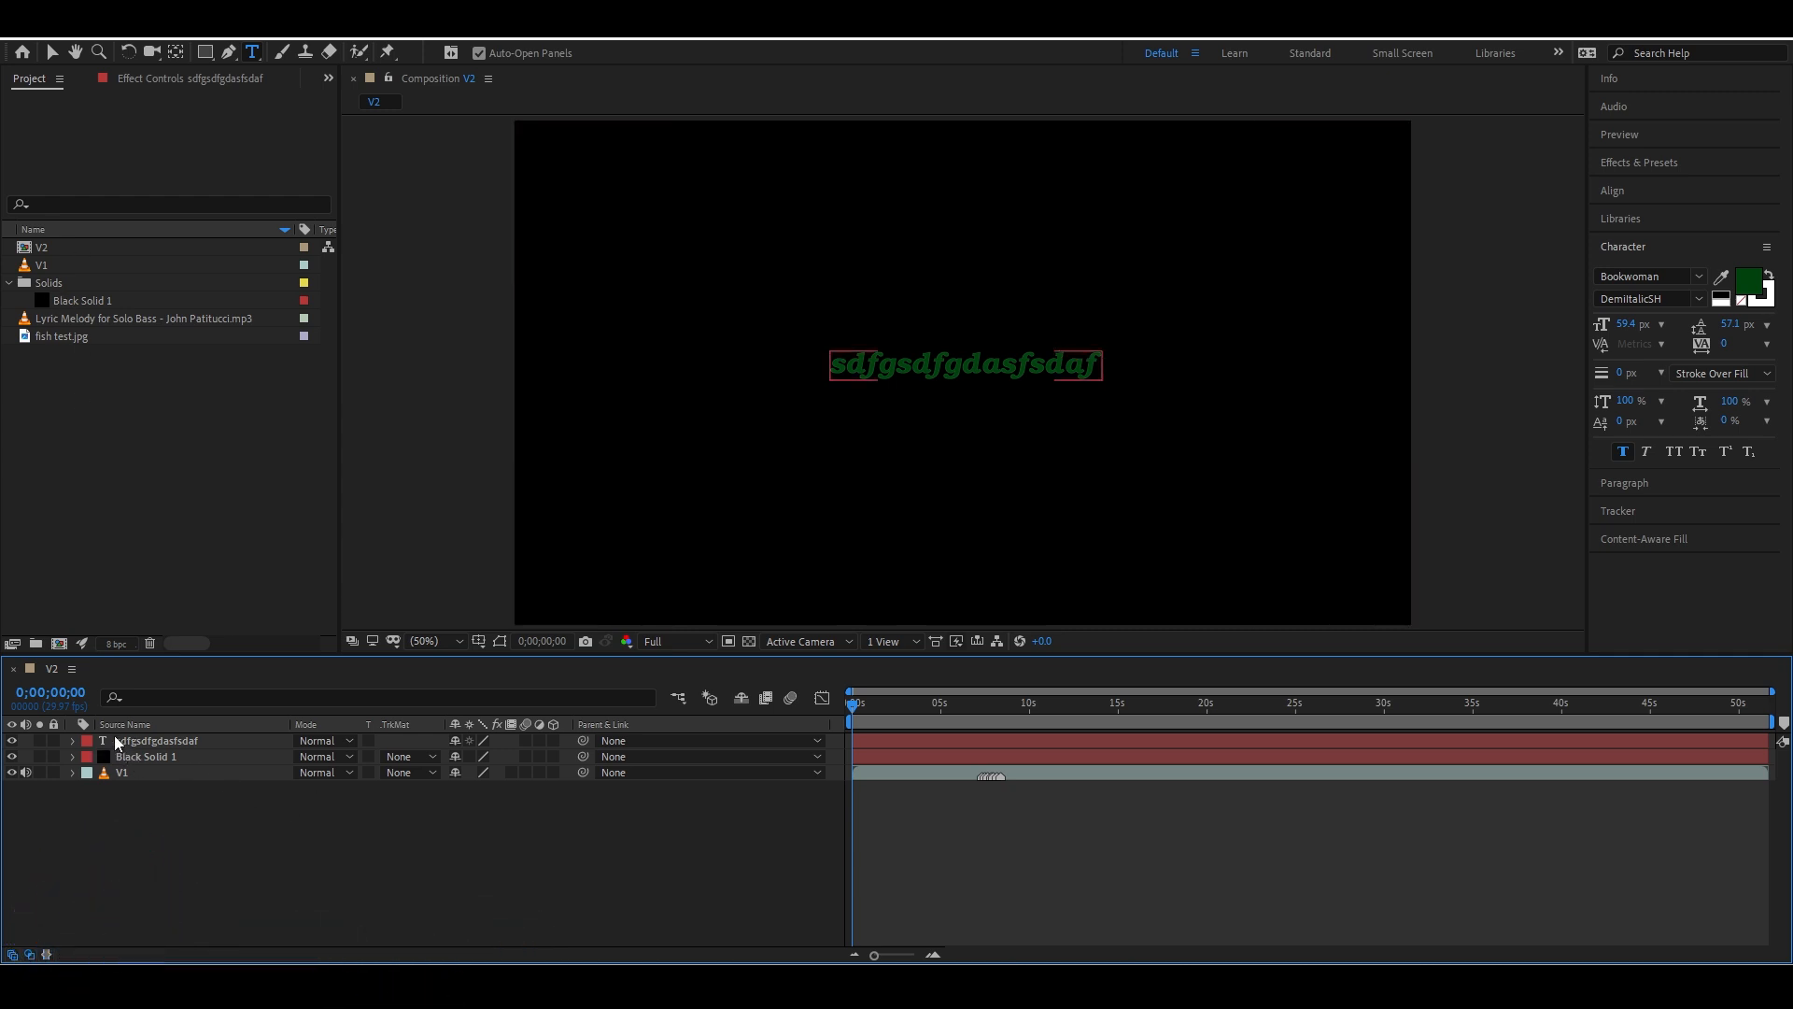
Add a null object layer to the V2 composition and switch back to the Selection tool
right_click(599, 886)
mouse_move(674, 671)
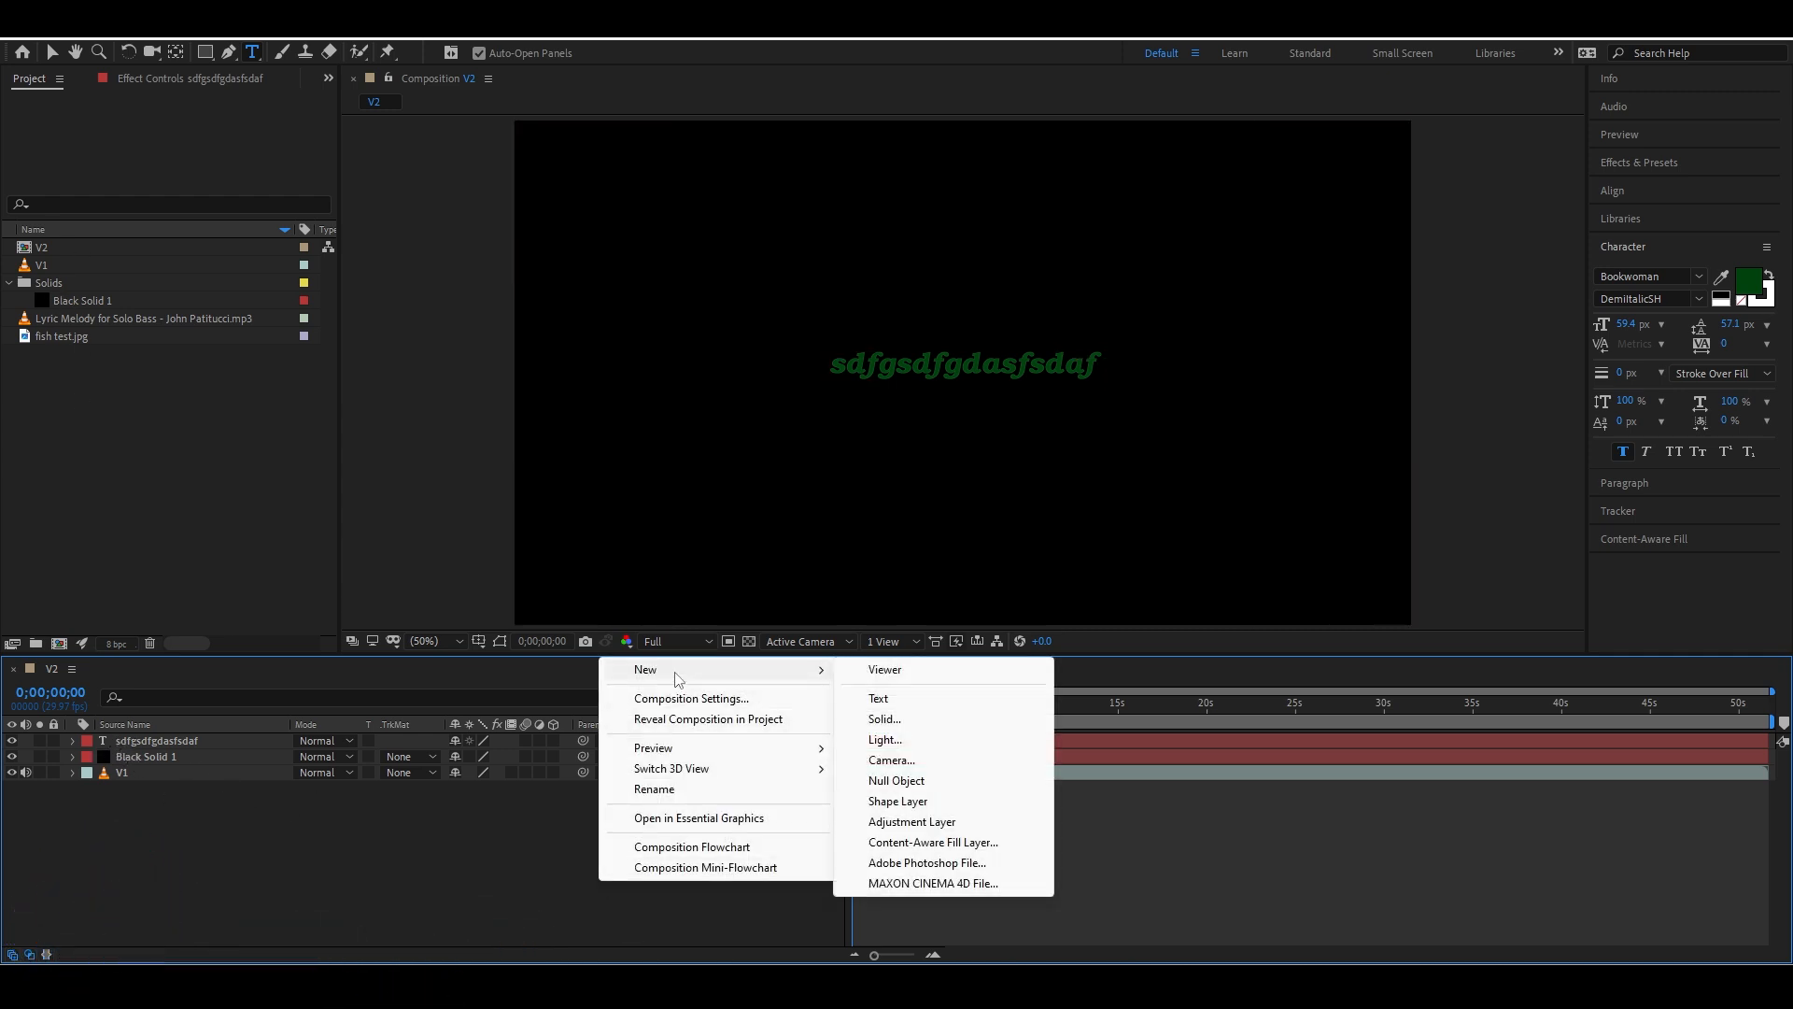
click(935, 783)
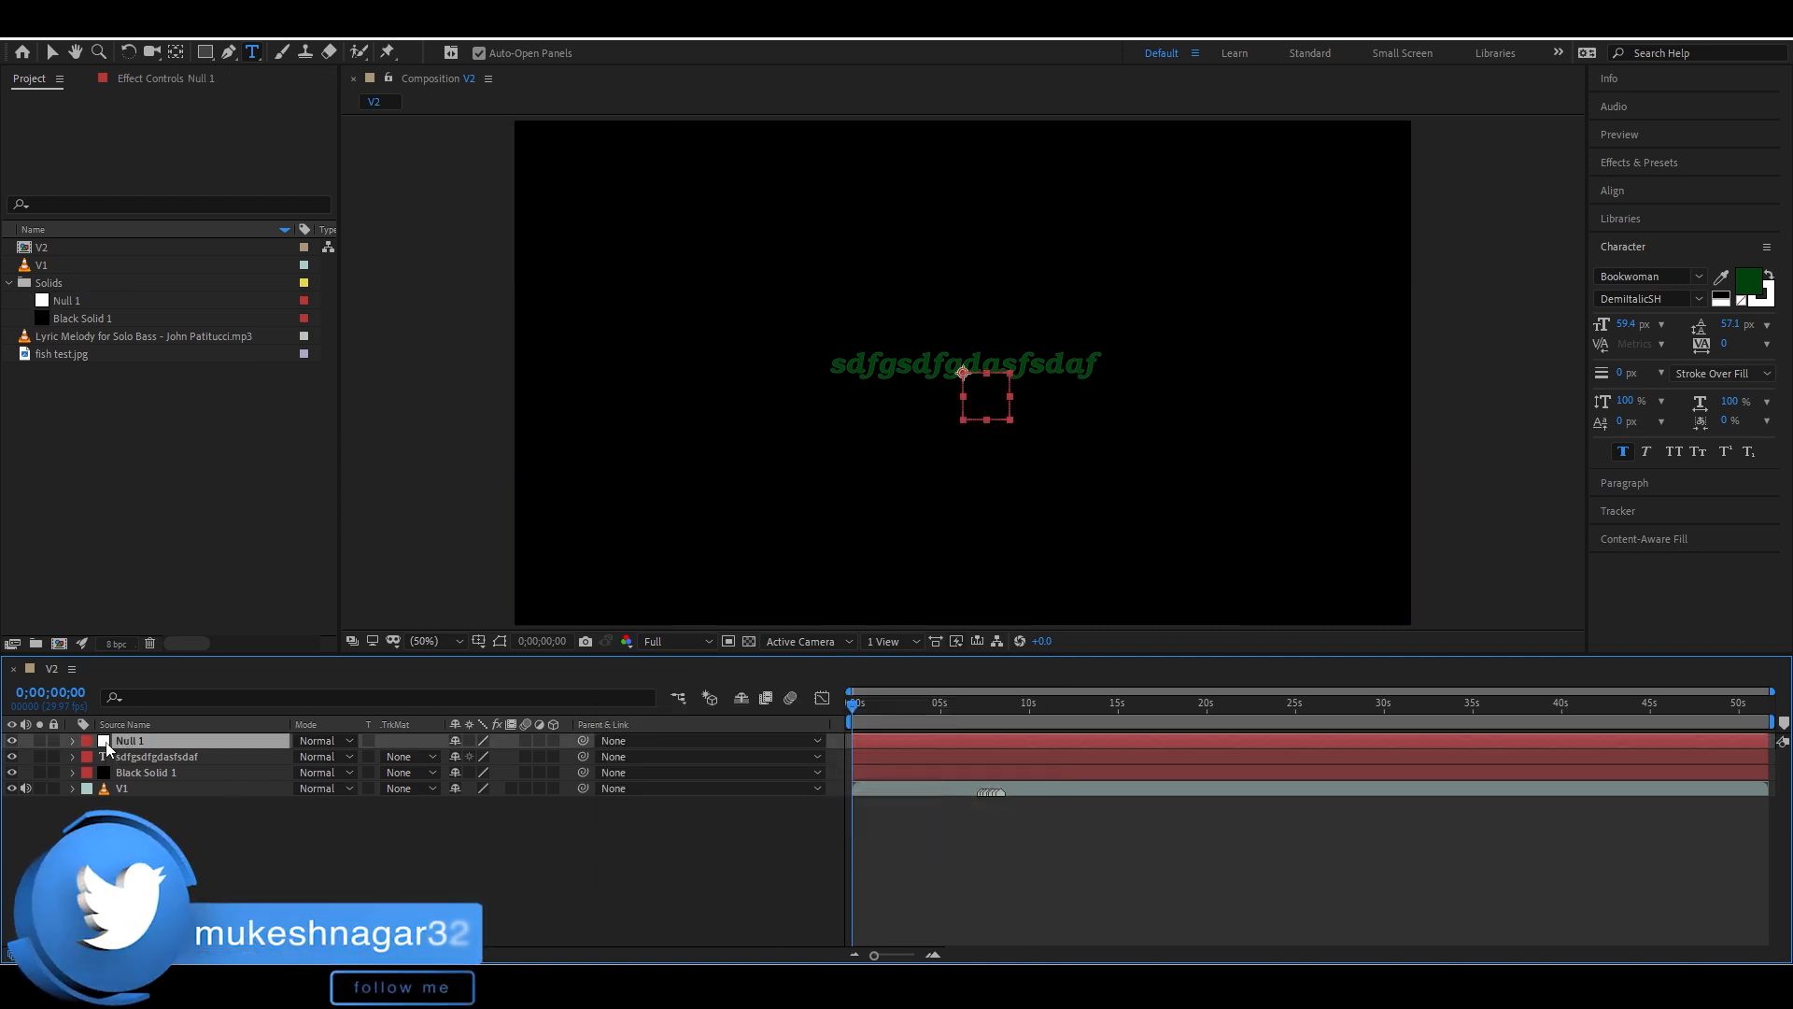
double_click(106, 747)
click(514, 79)
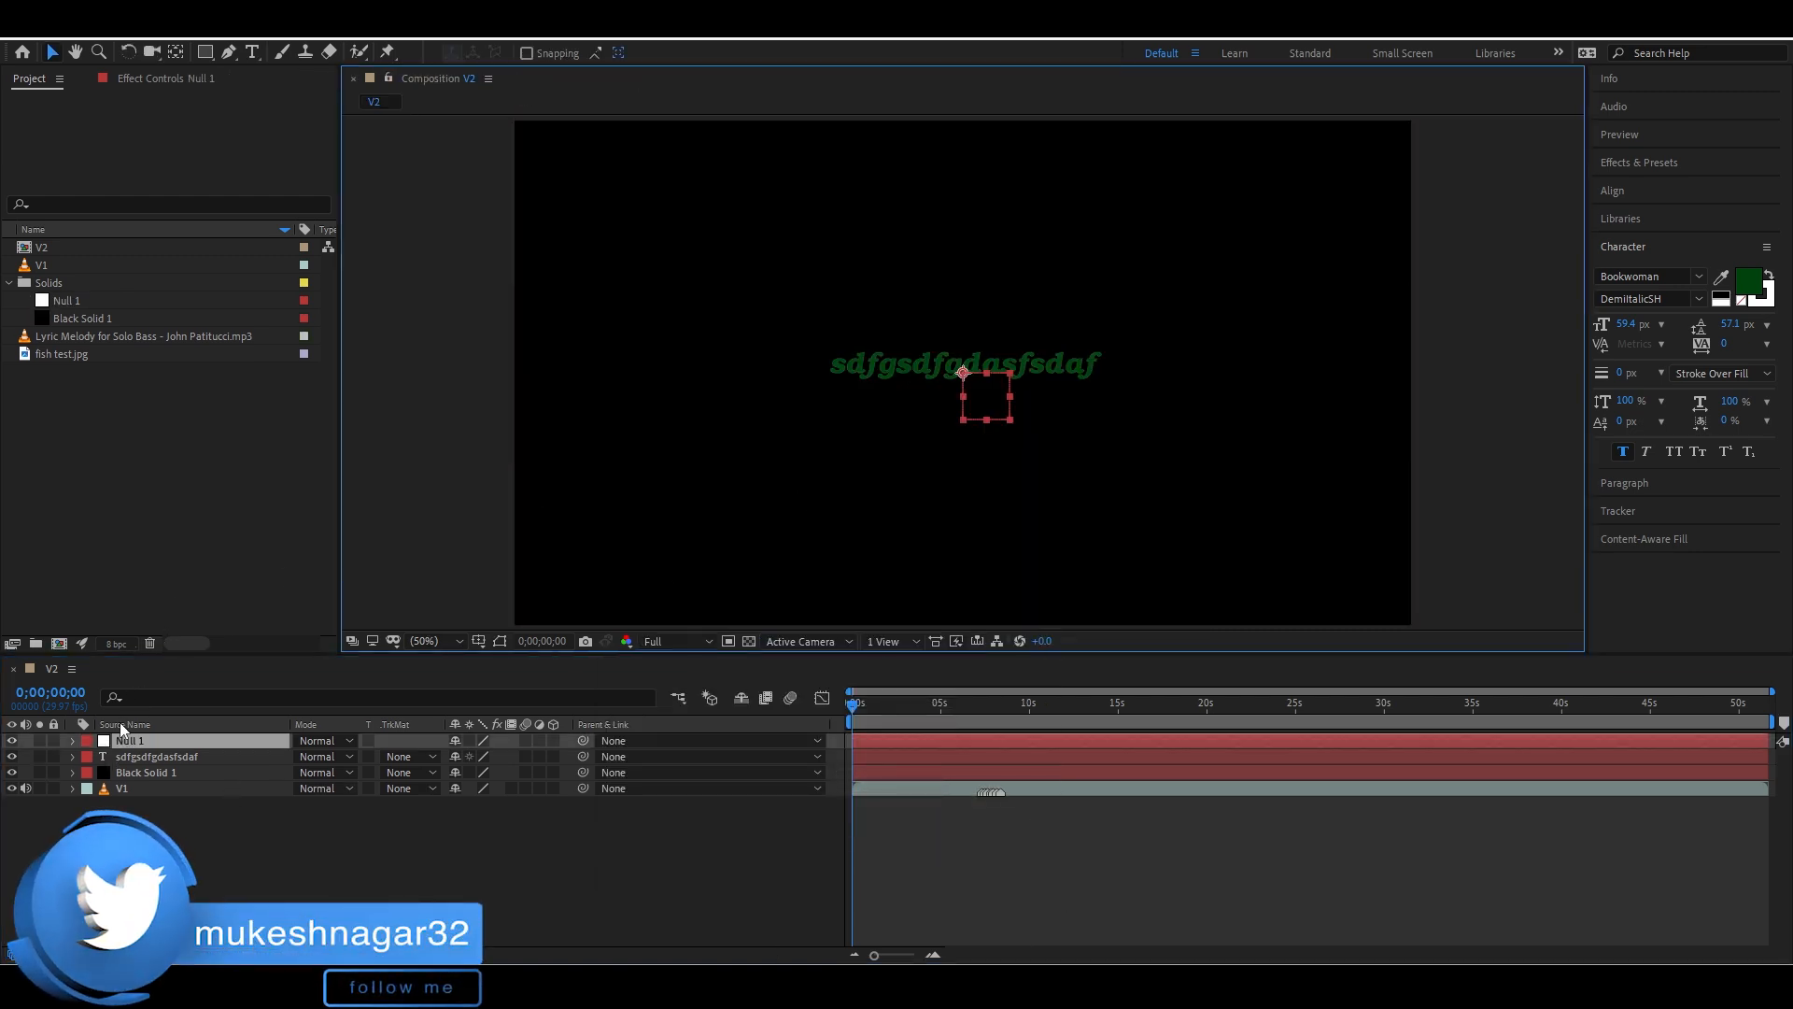
Add a camera layer to the V2 composition with the offered settings
right_click(523, 871)
mouse_move(729, 655)
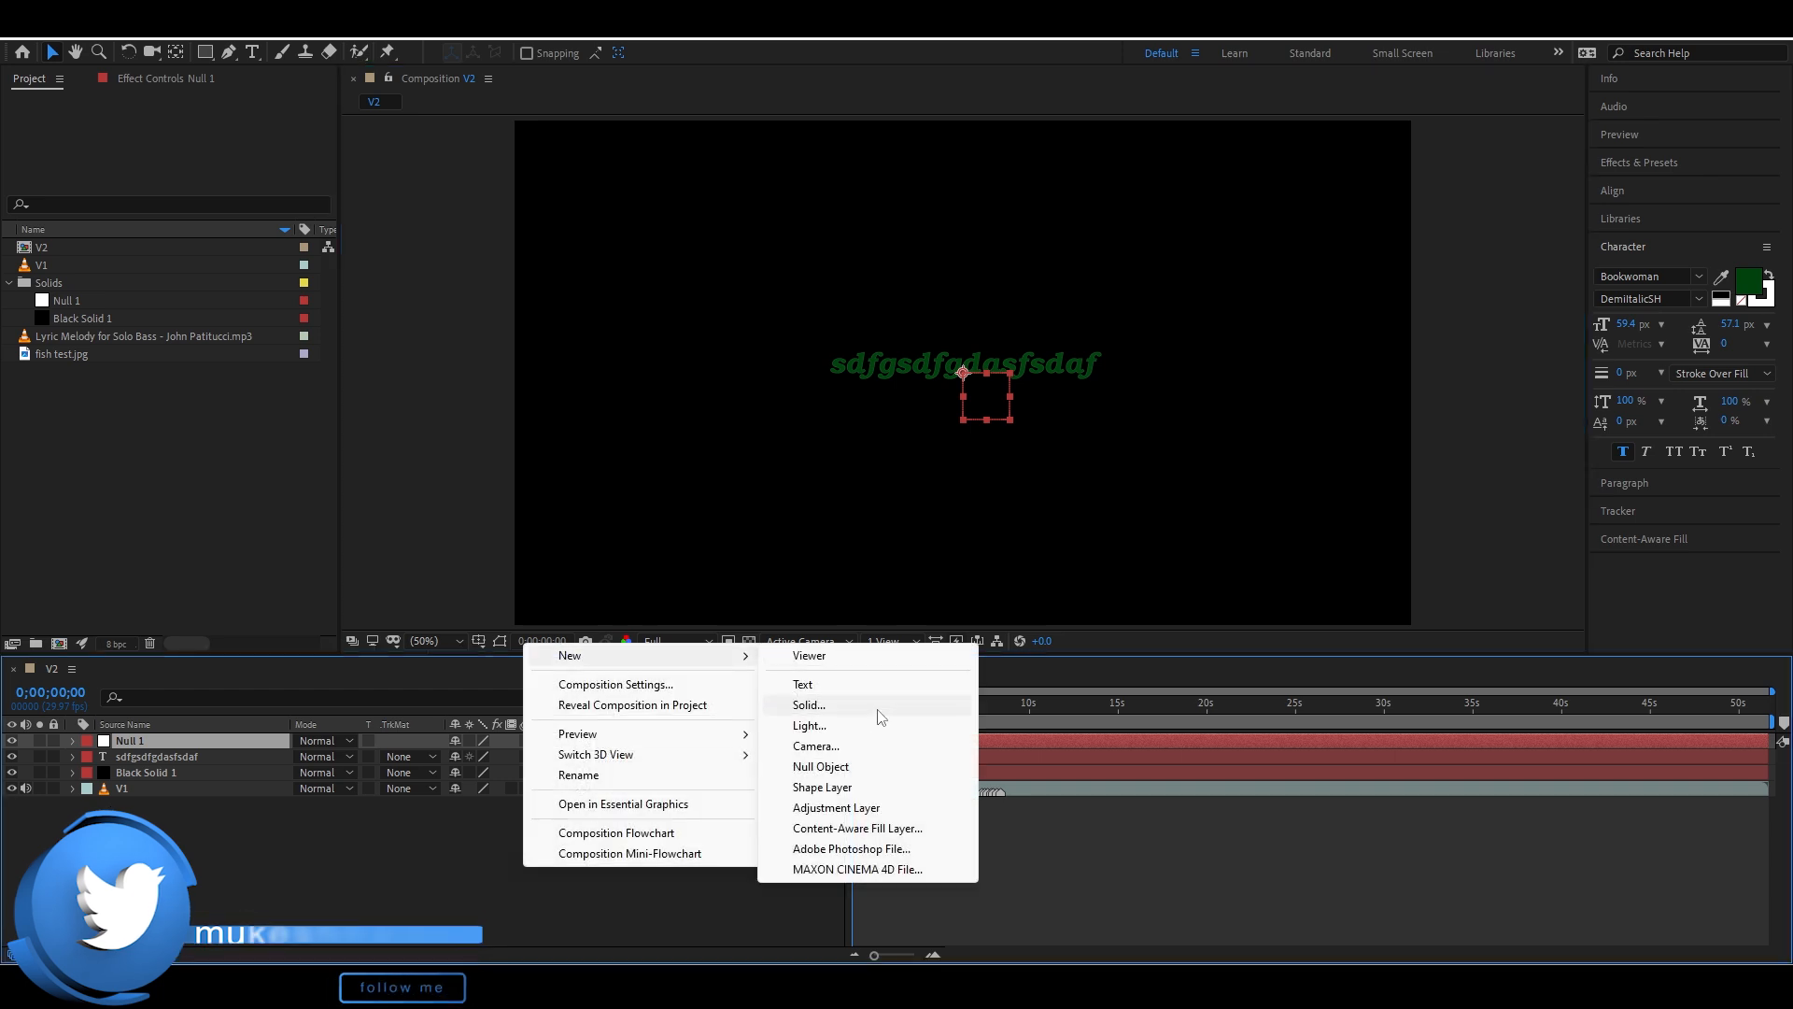
click(815, 745)
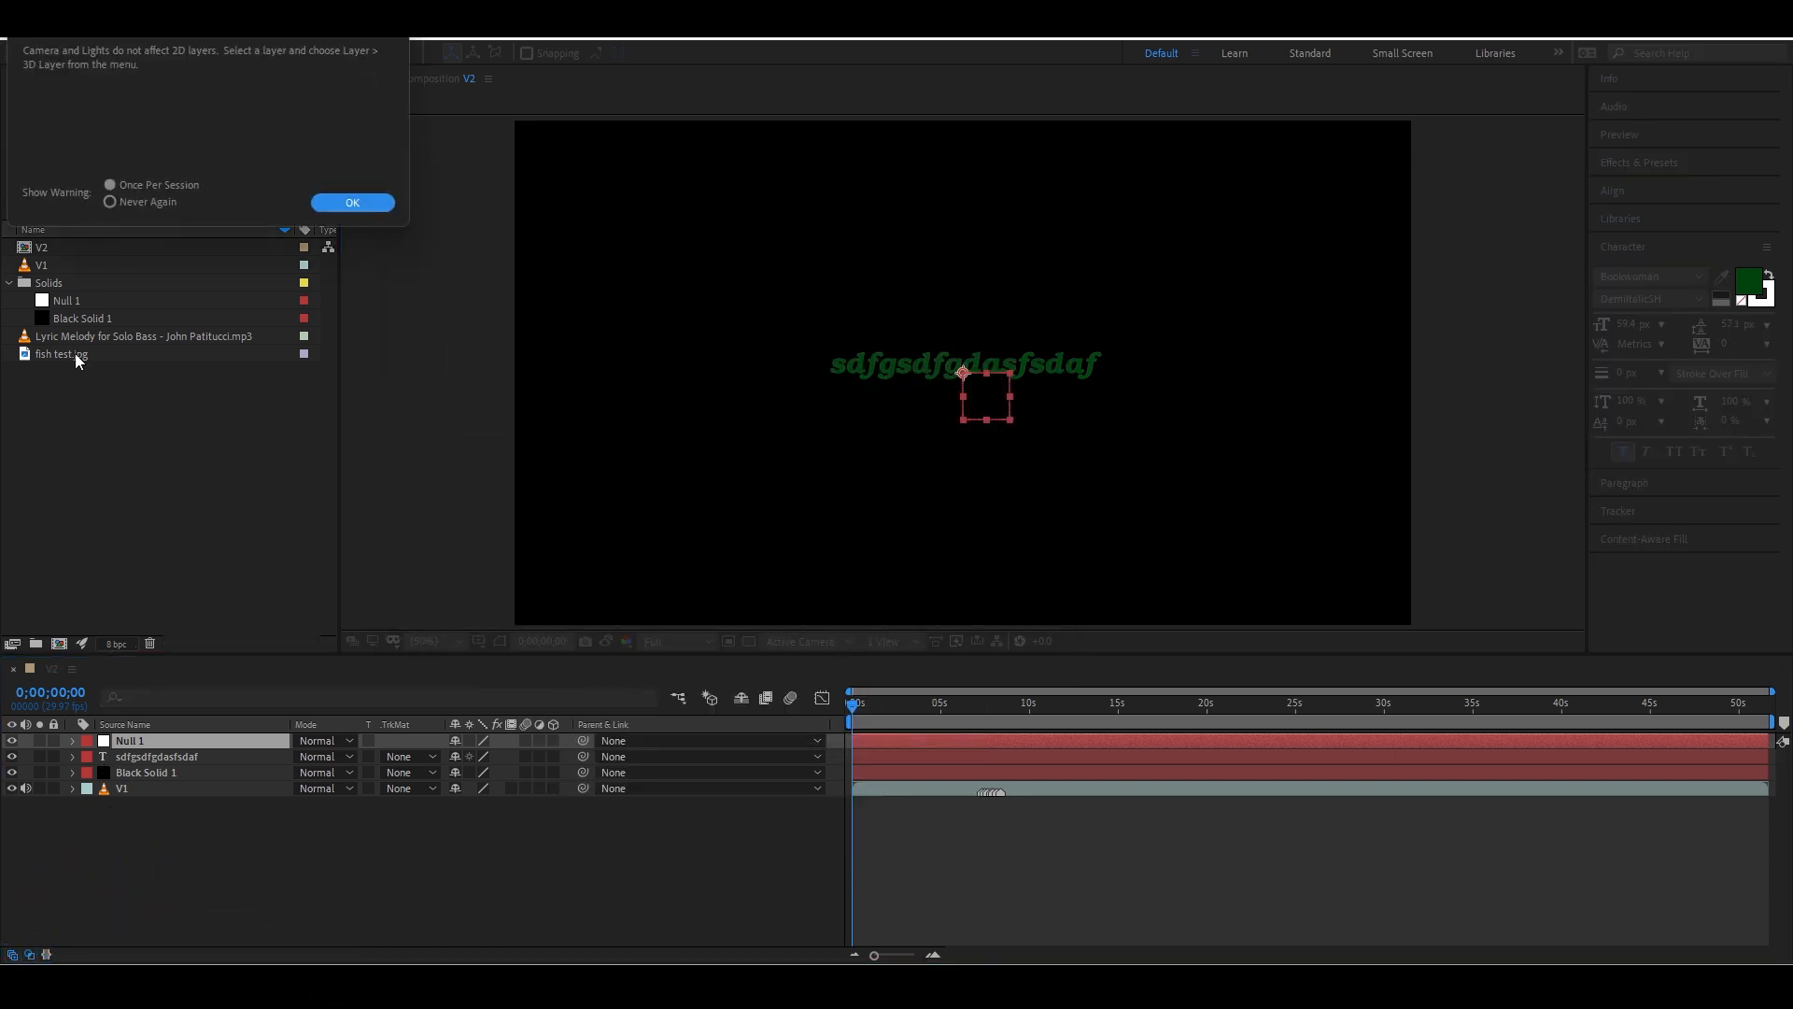
key(Return)
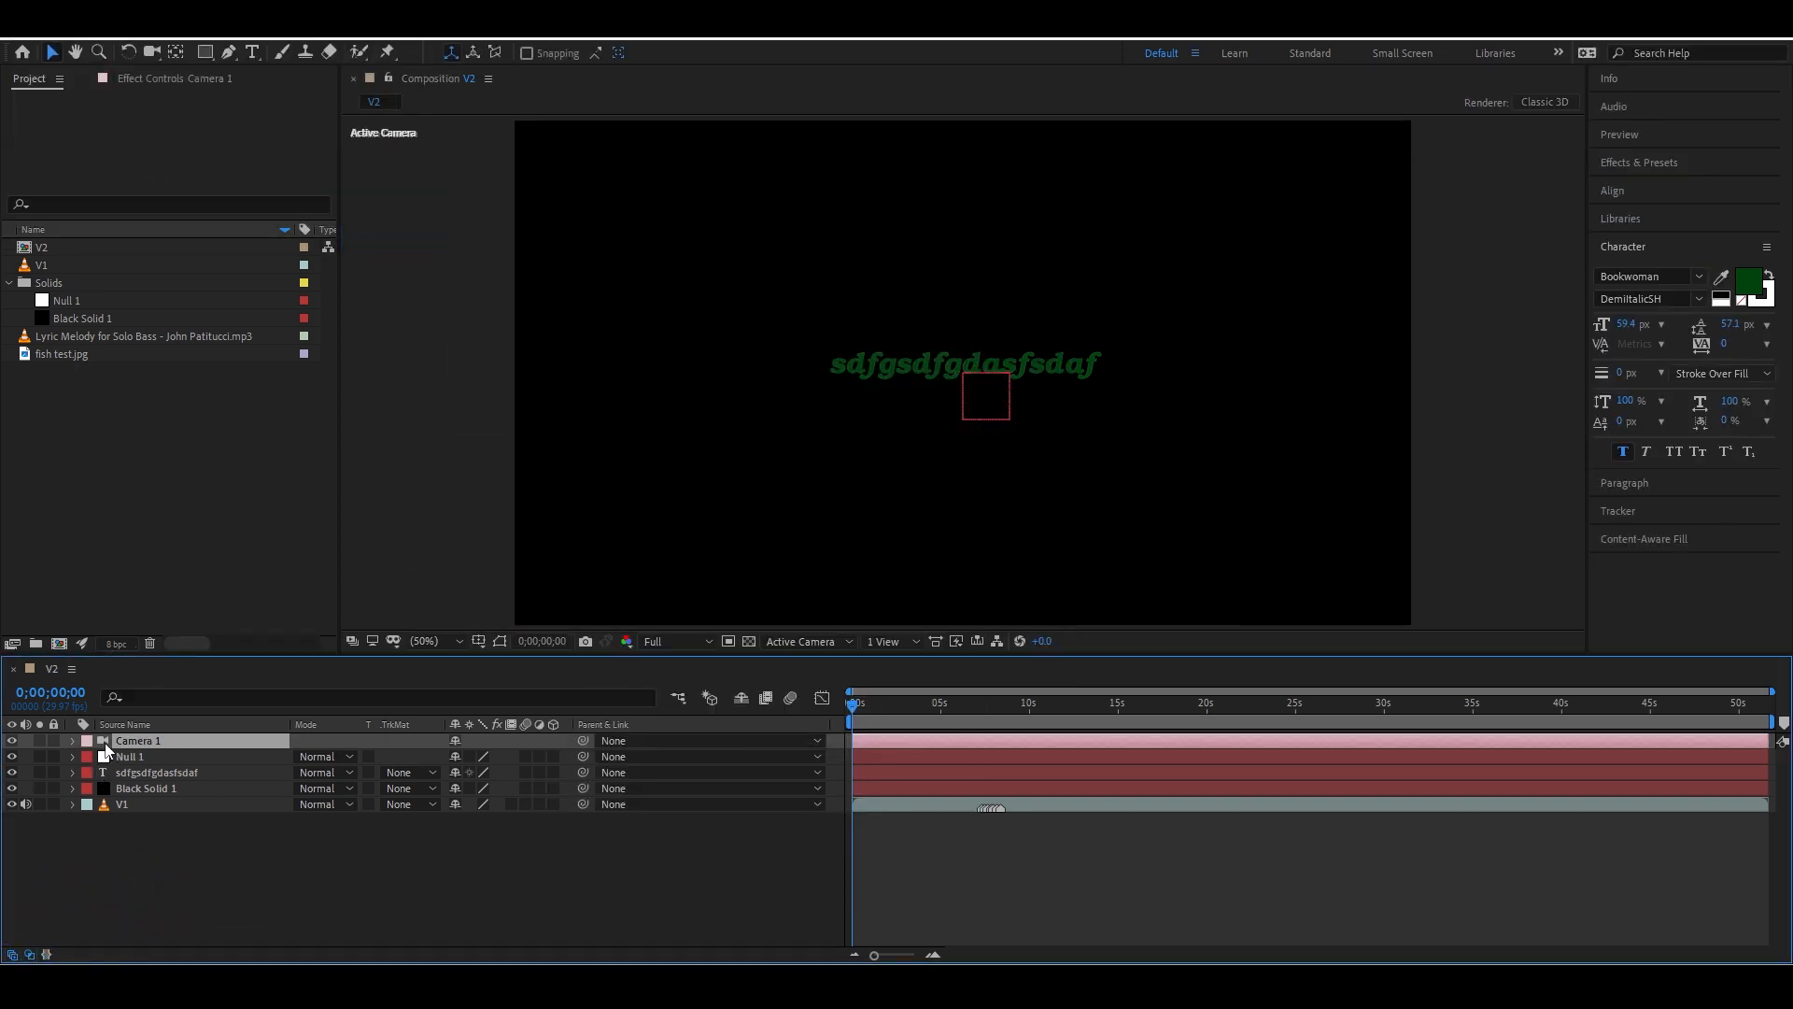
Add an empty shape layer to the V2 composition above the camera
right_click(497, 887)
mouse_move(654, 678)
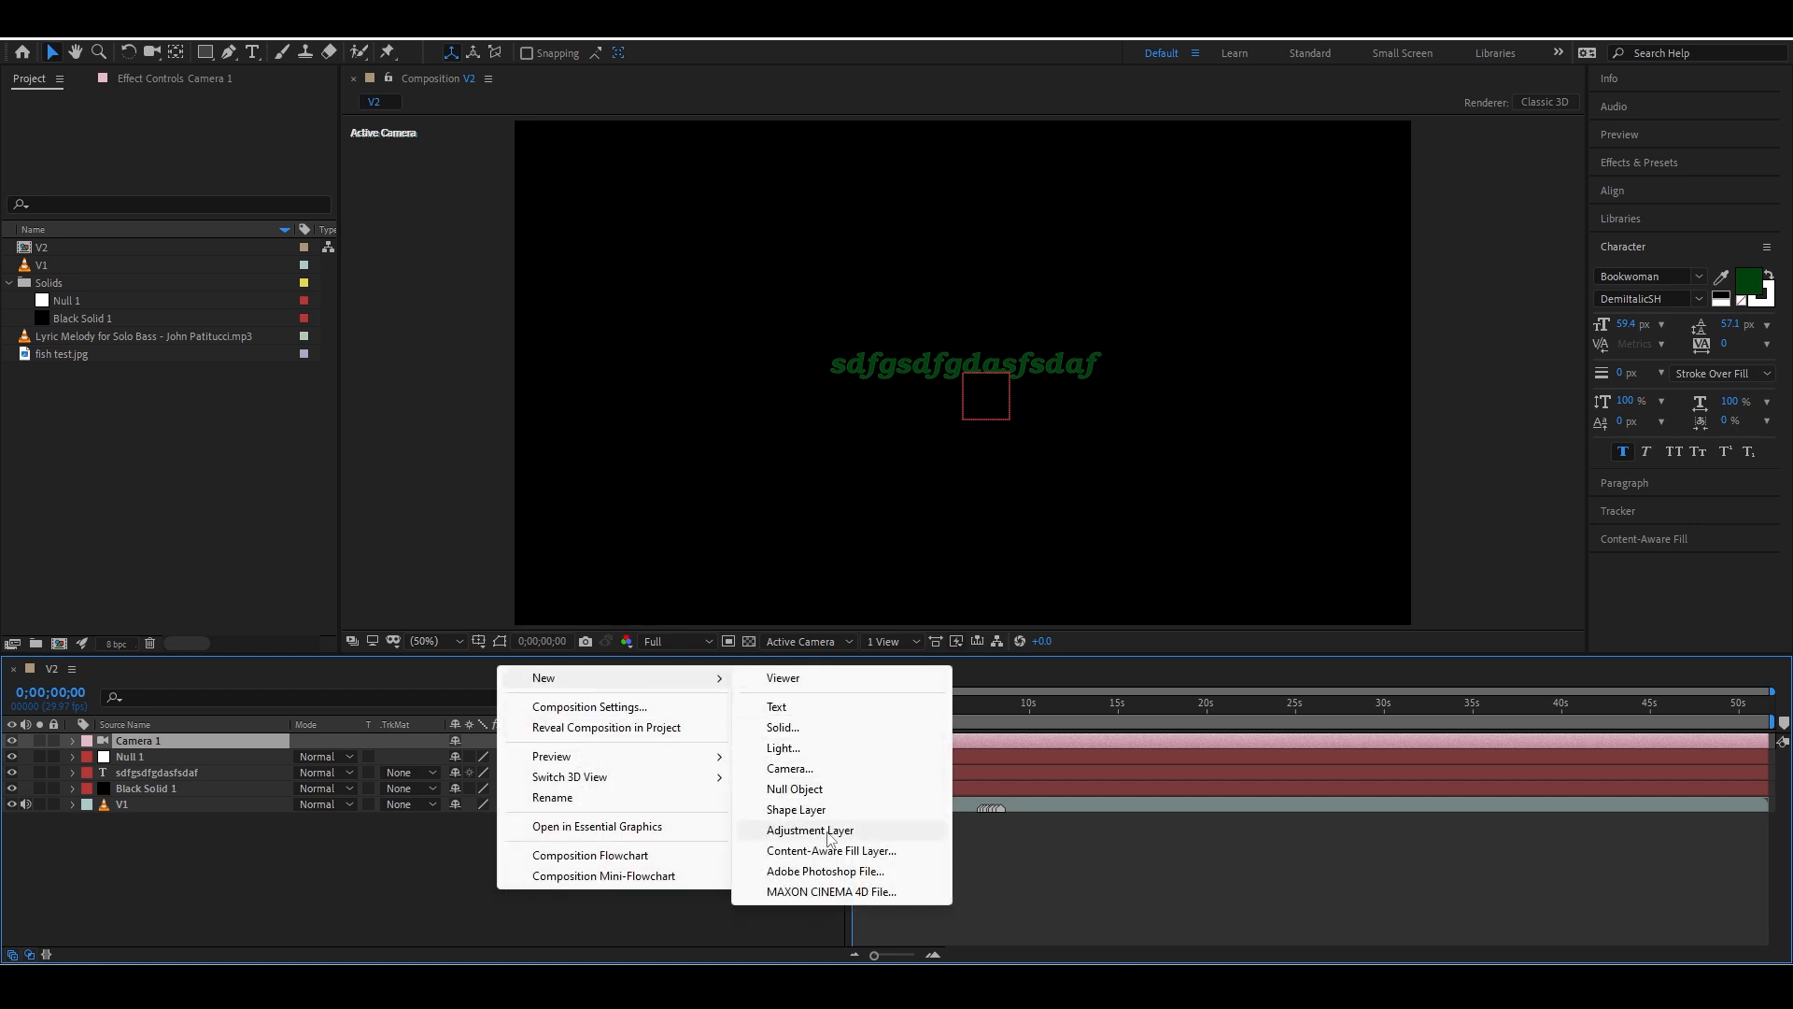
click(795, 809)
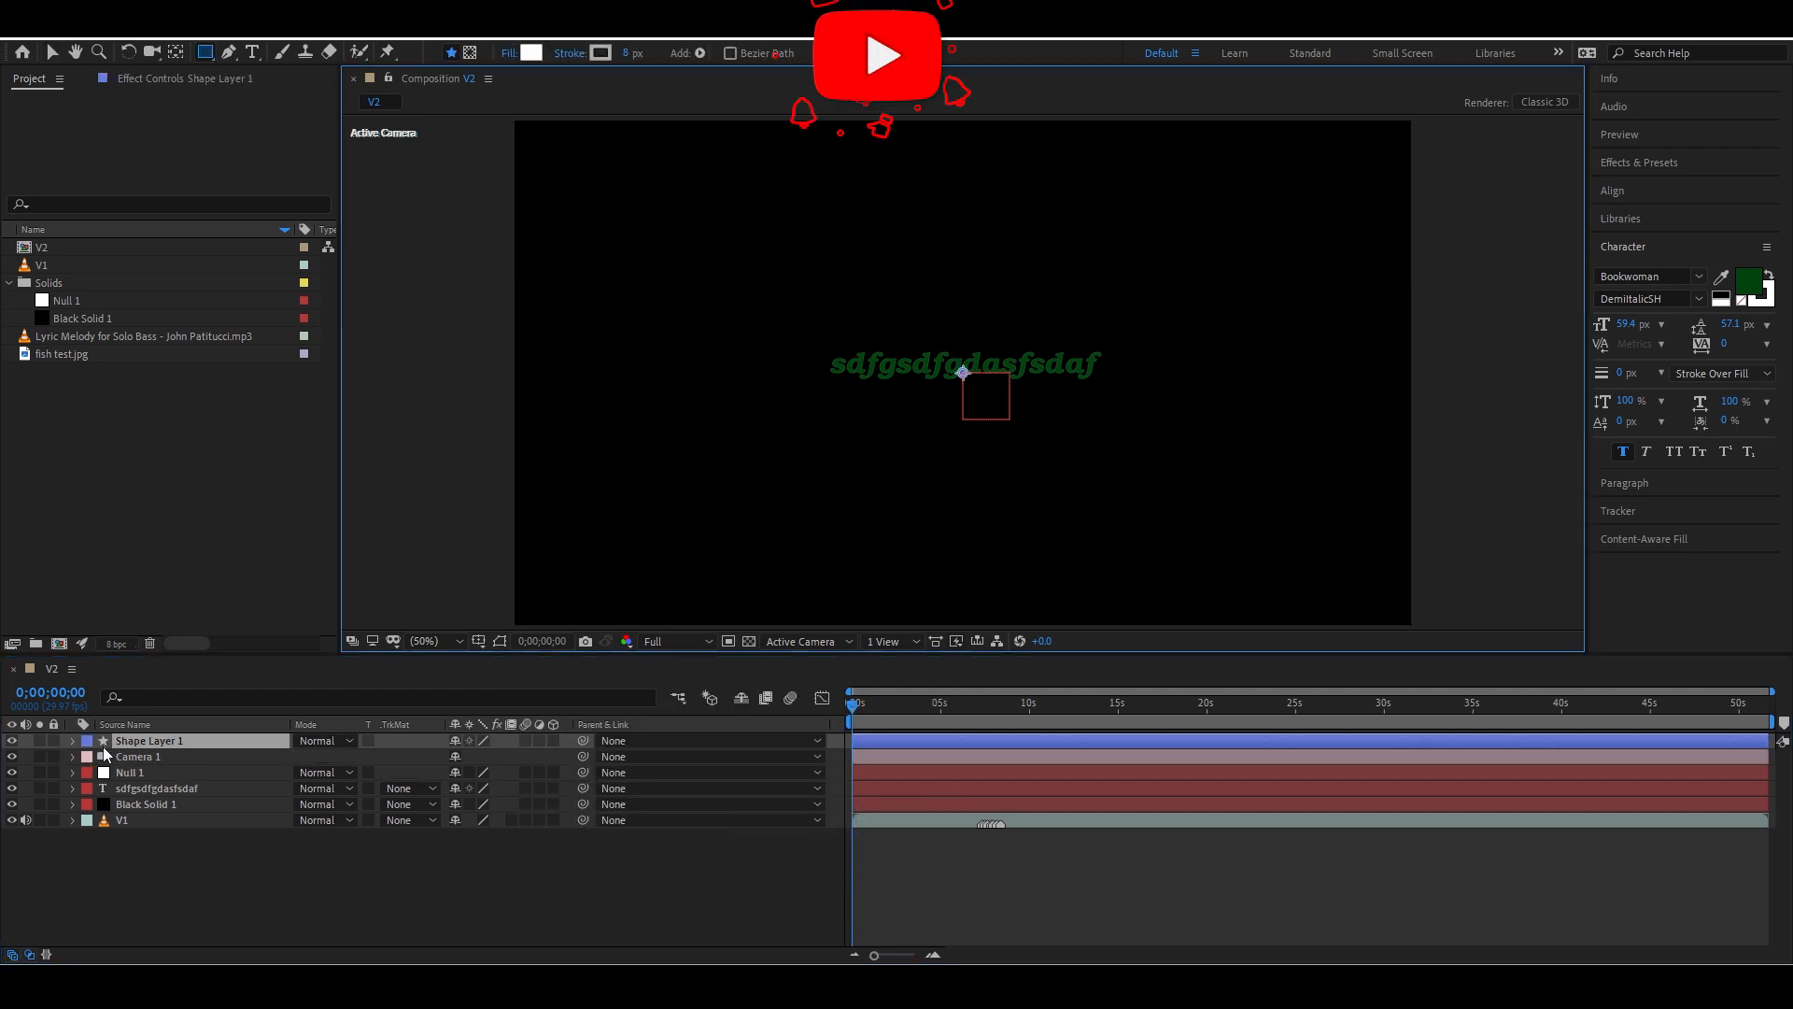
Add an adjustment layer to the V2 composition and collapse the Solids folder in the project
right_click(389, 873)
mouse_move(561, 661)
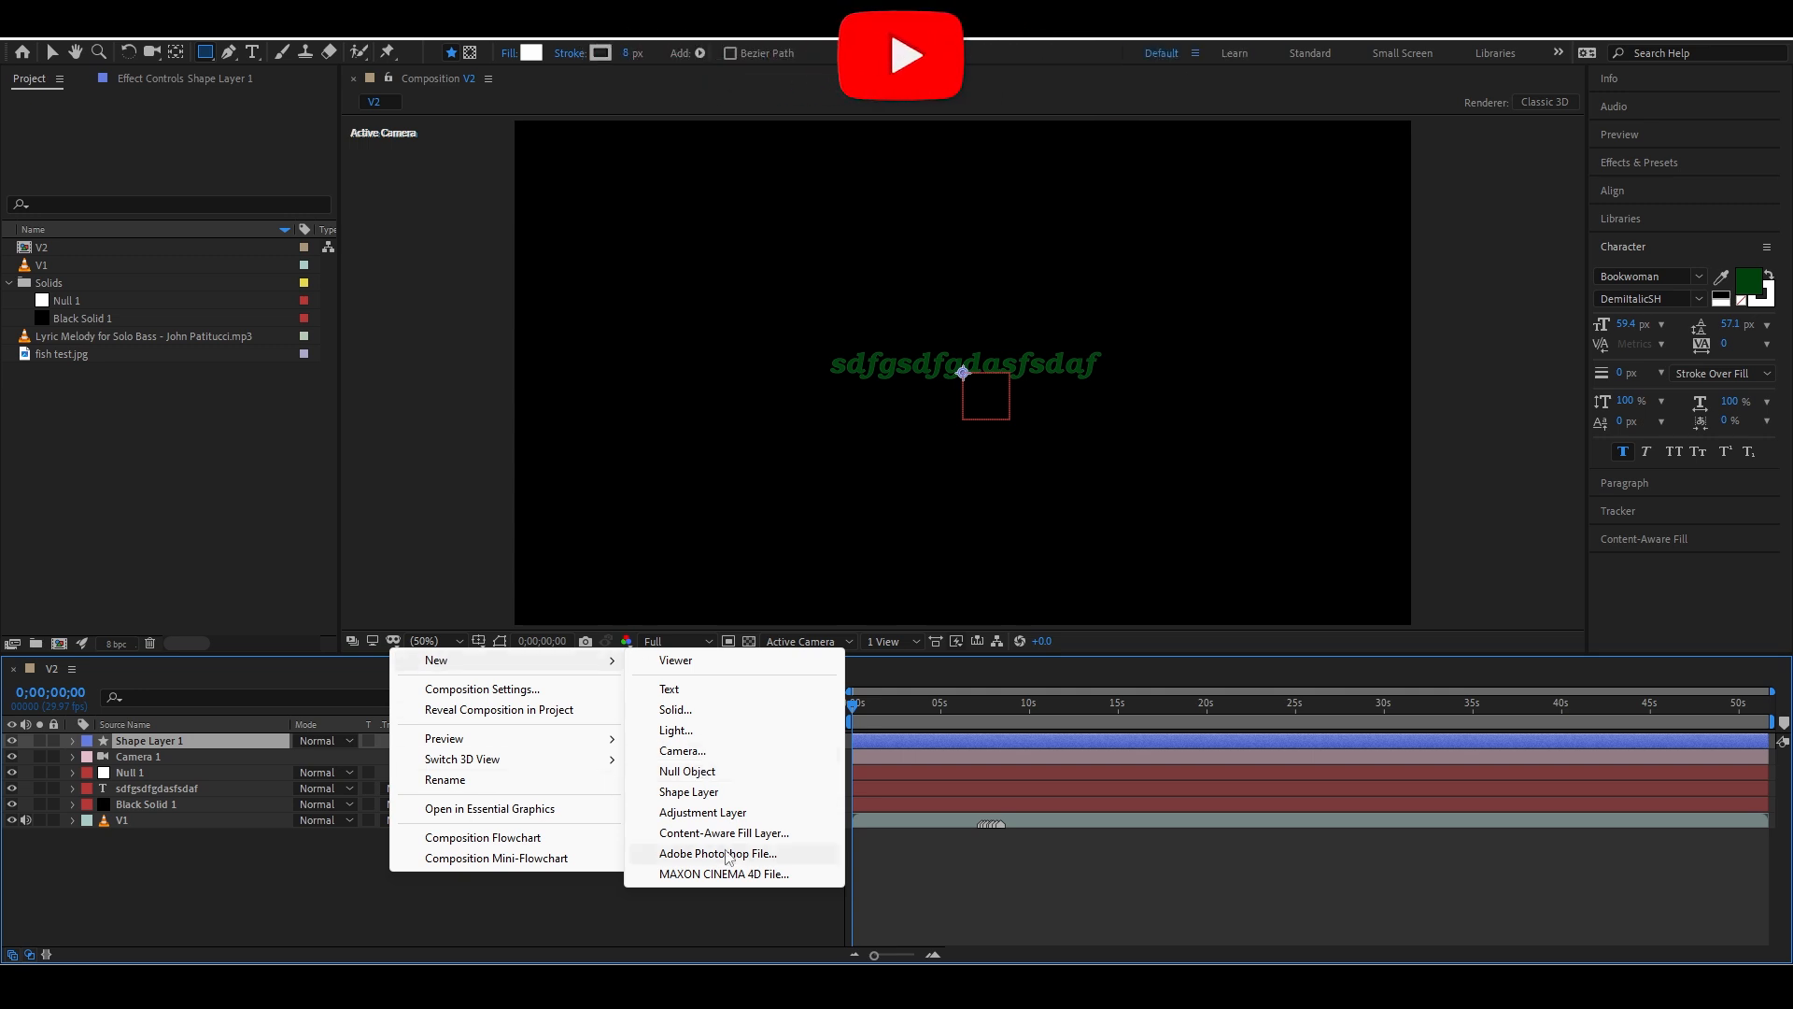
click(715, 812)
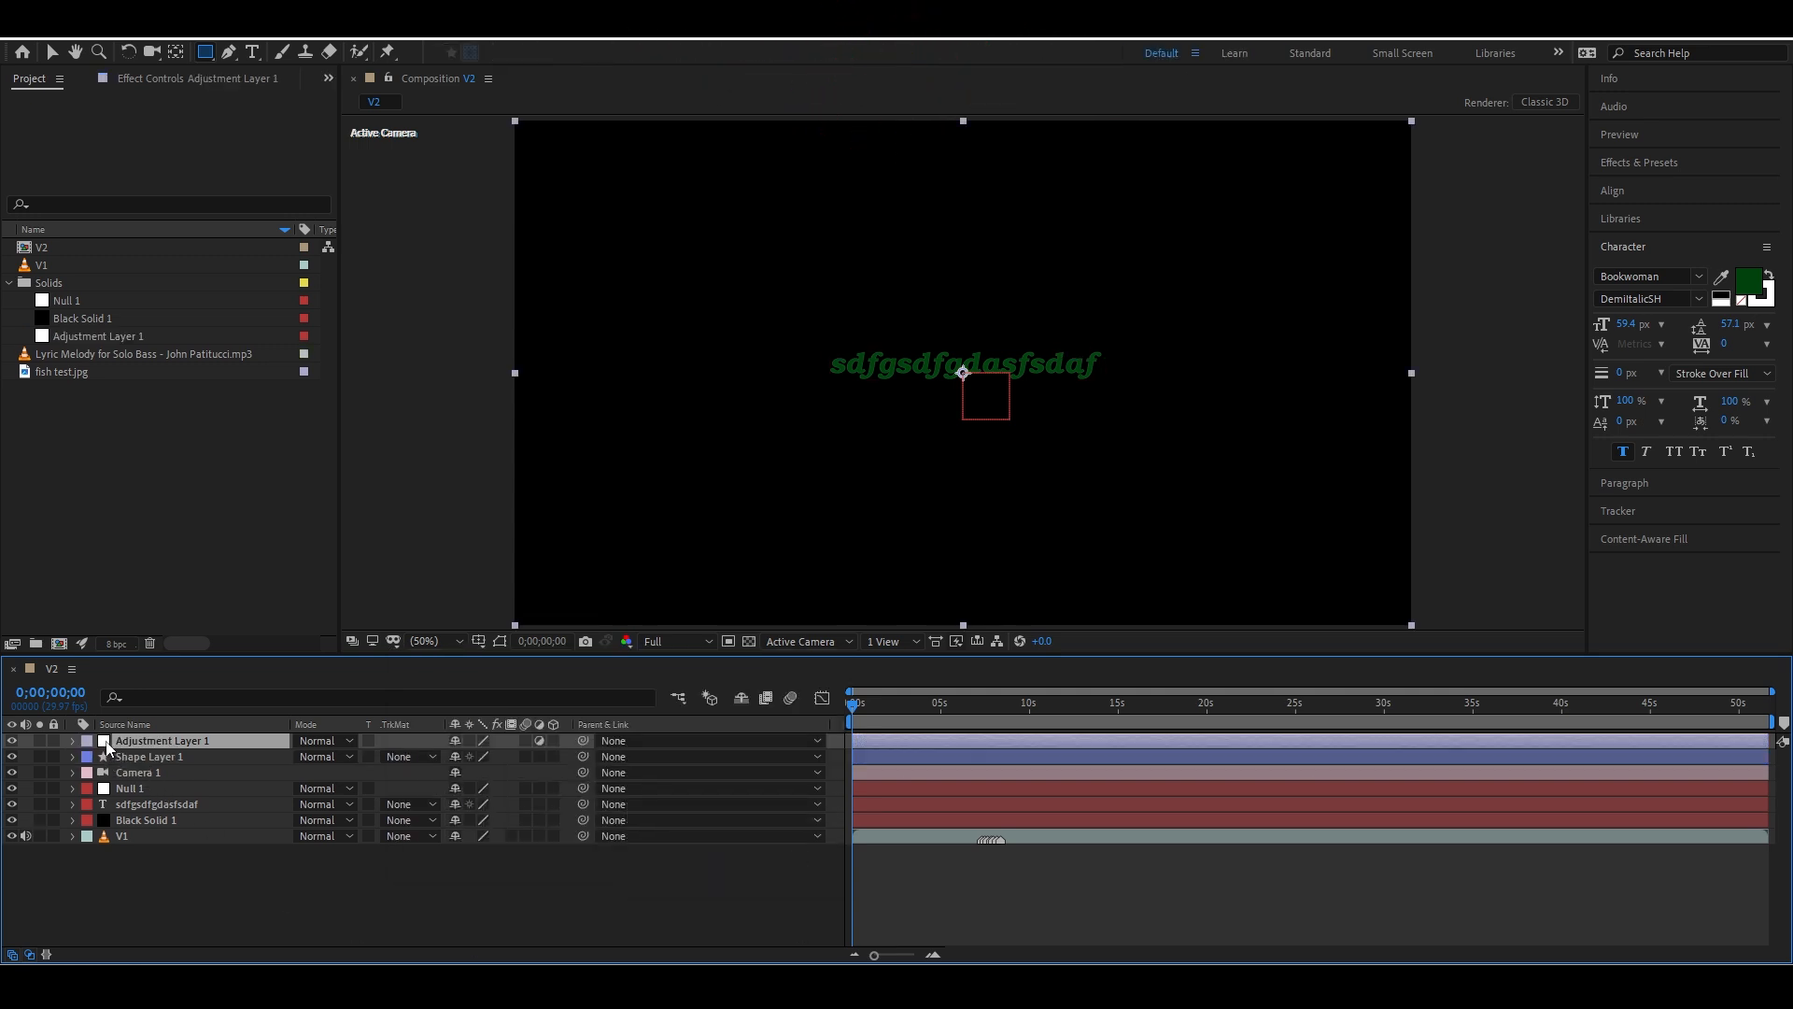
click(121, 852)
right_click(602, 908)
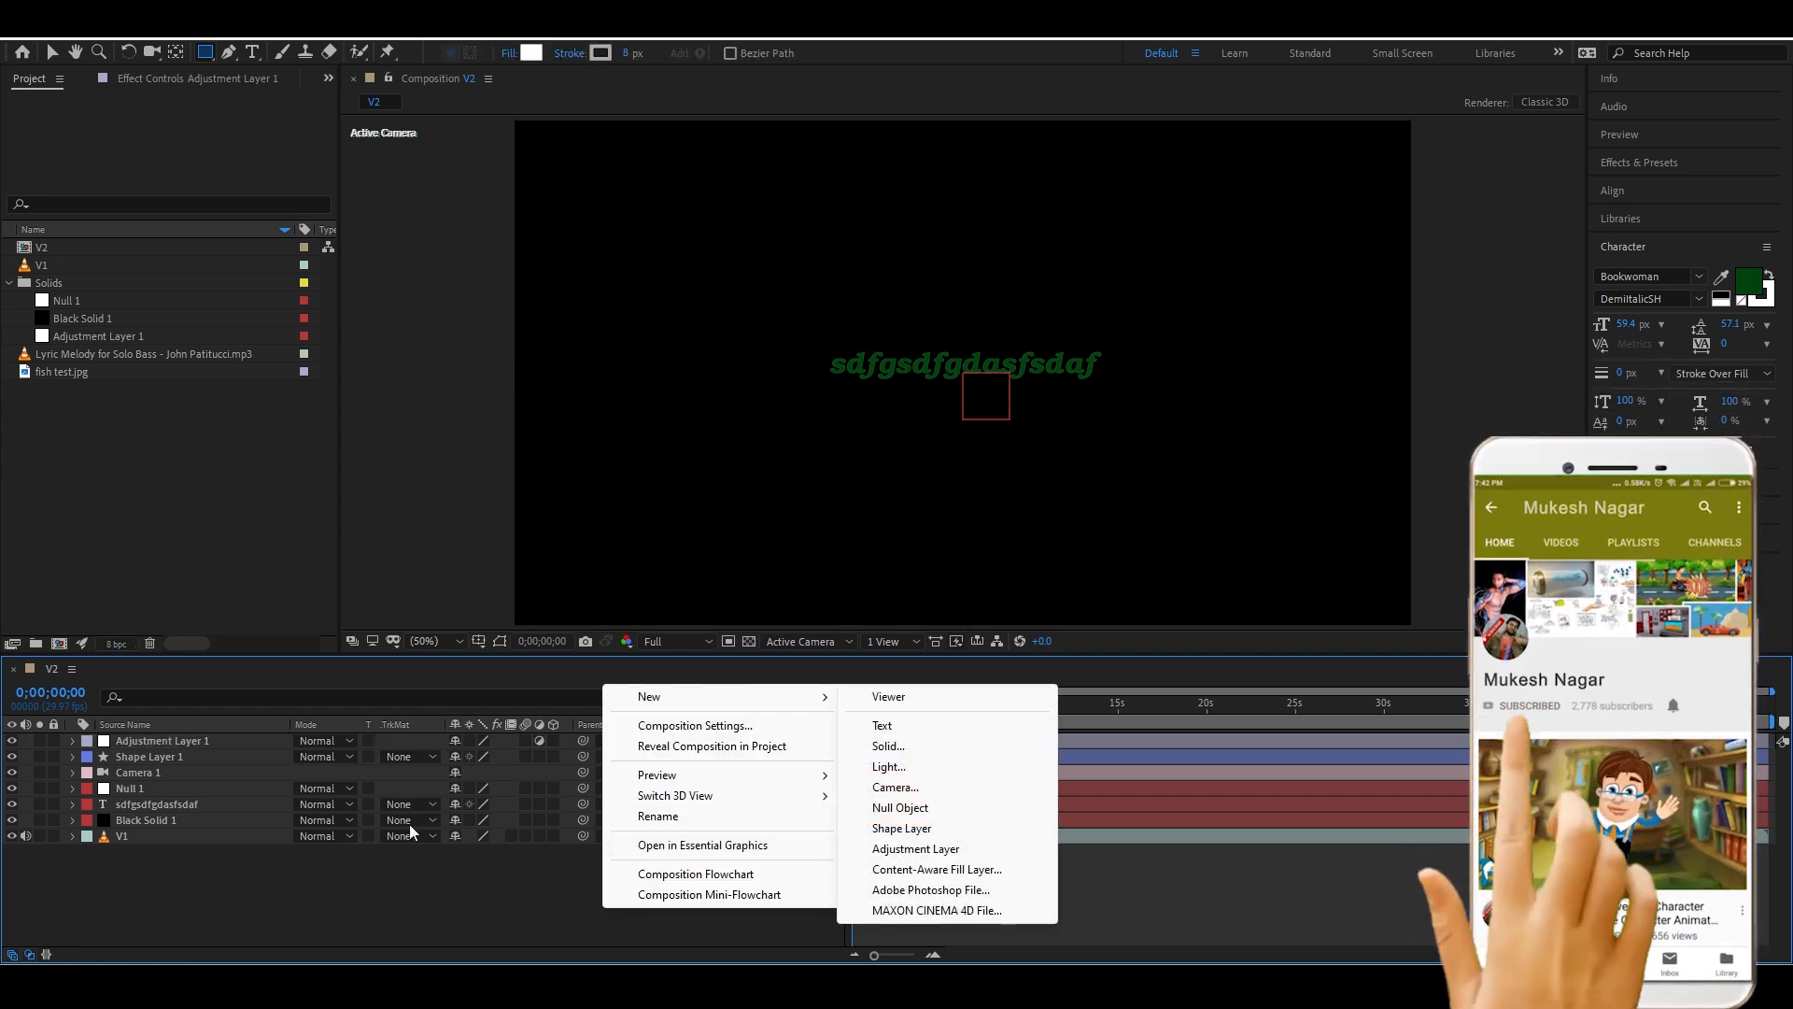
click(334, 901)
click(8, 282)
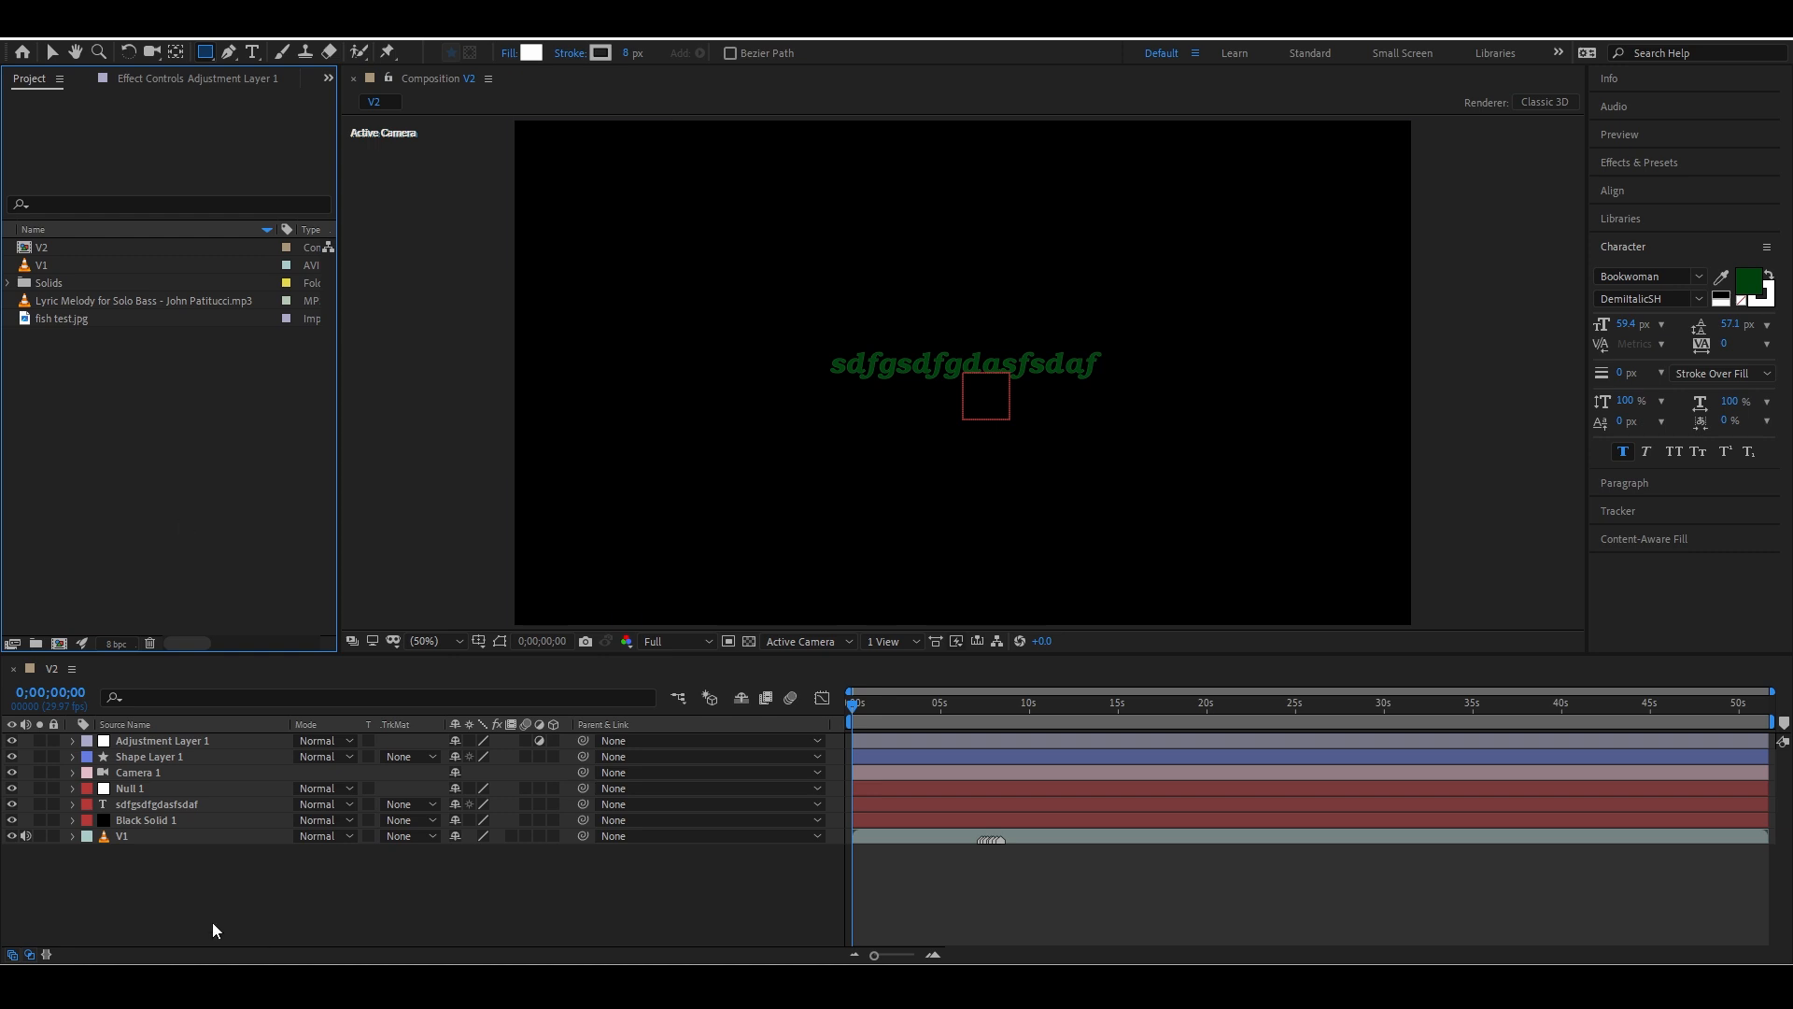
Select all layers in the timeline, then delete the V2 composition from the project
drag(169, 905, 196, 737)
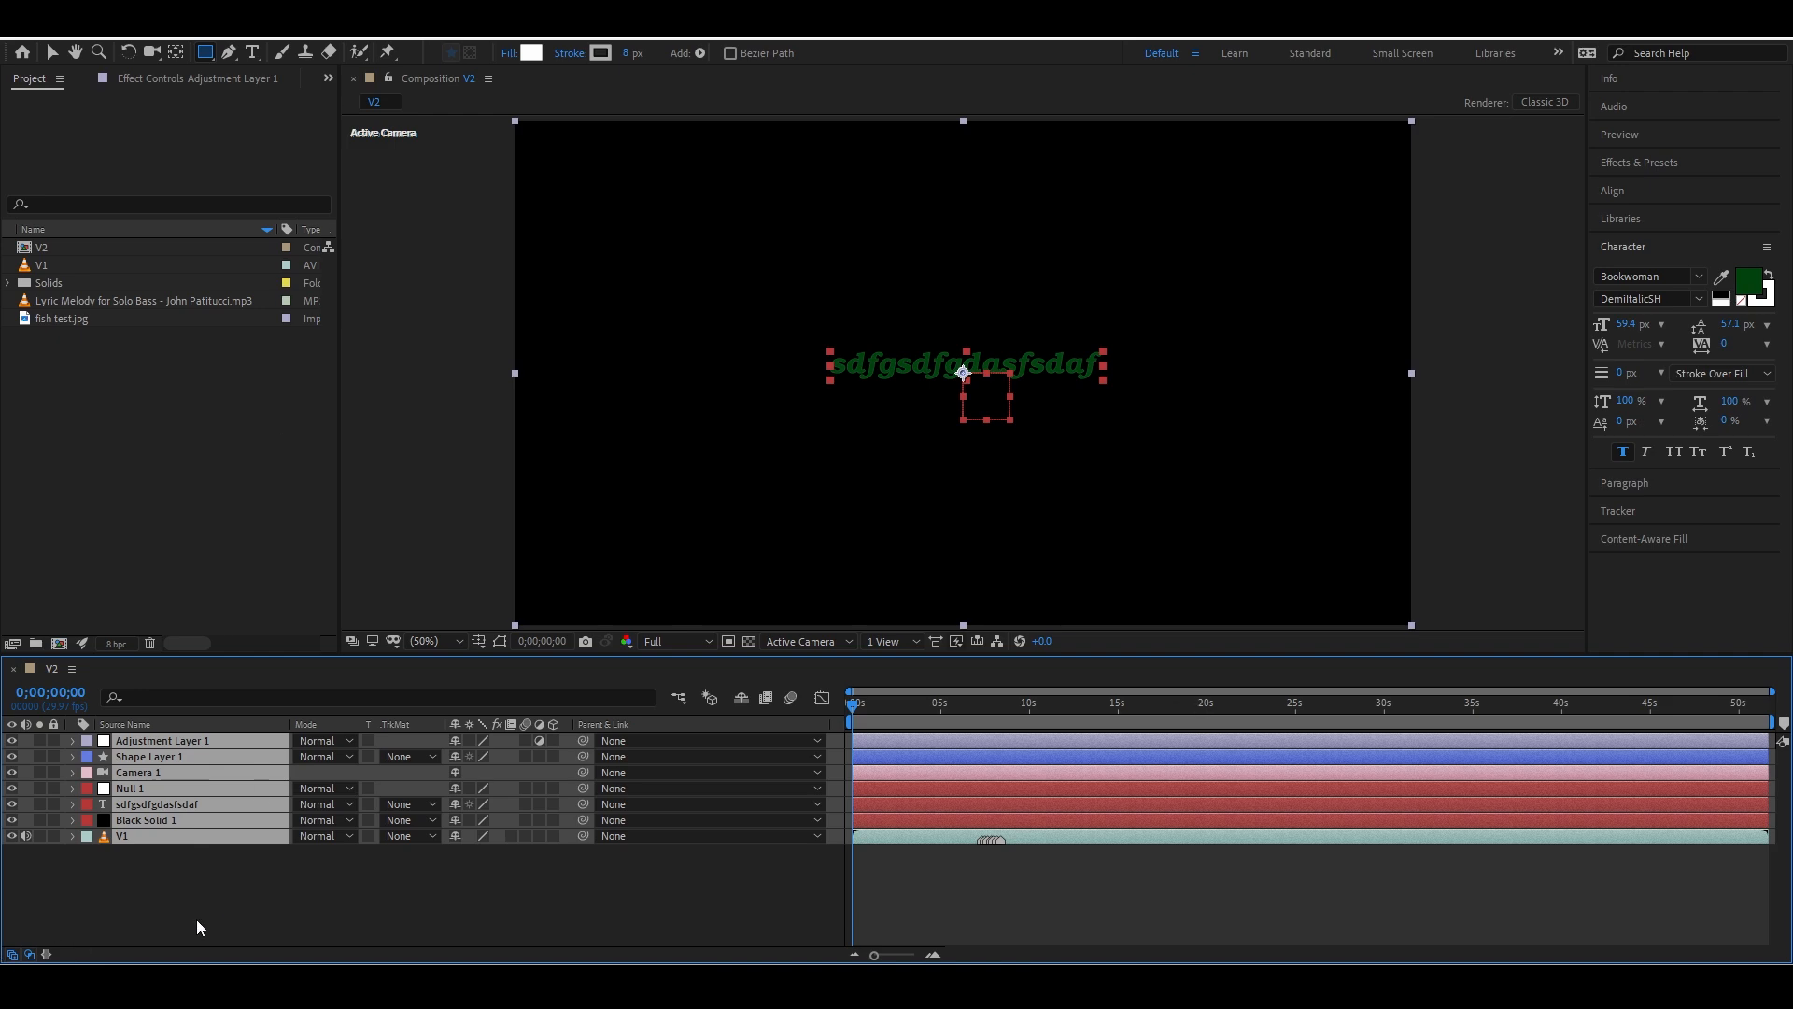
click(47, 250)
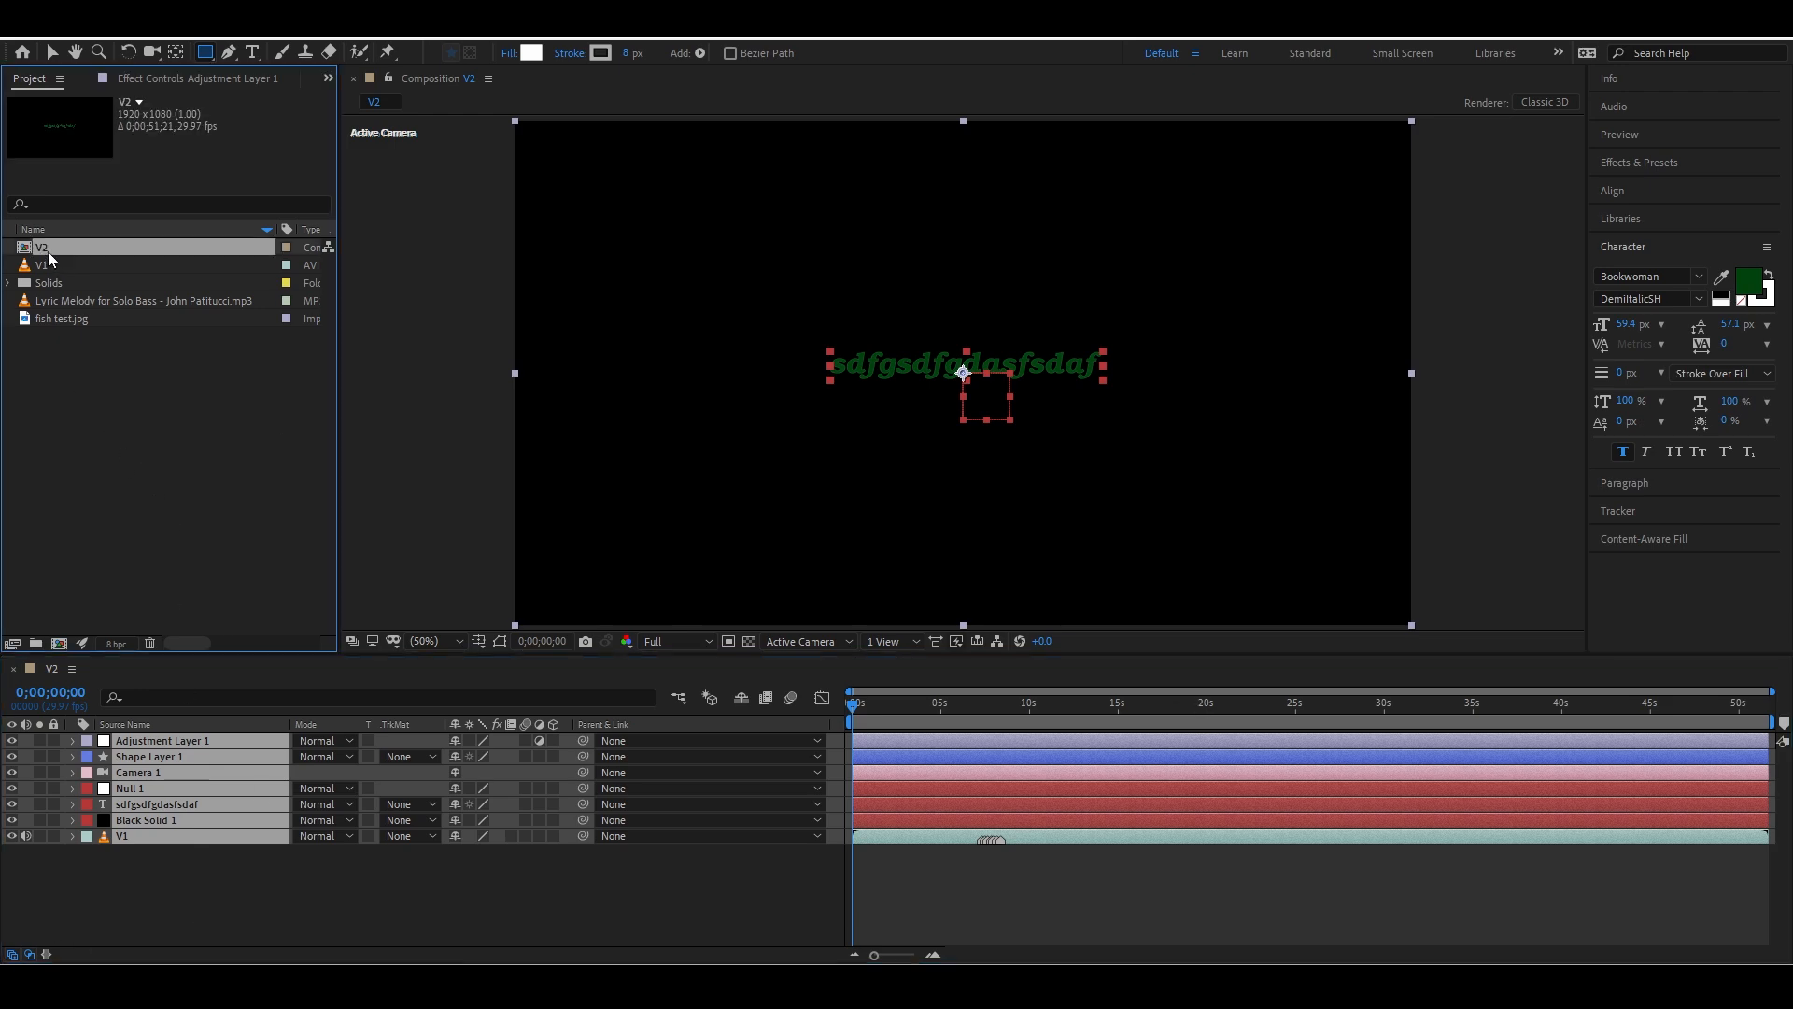
key(Delete)
key(Return)
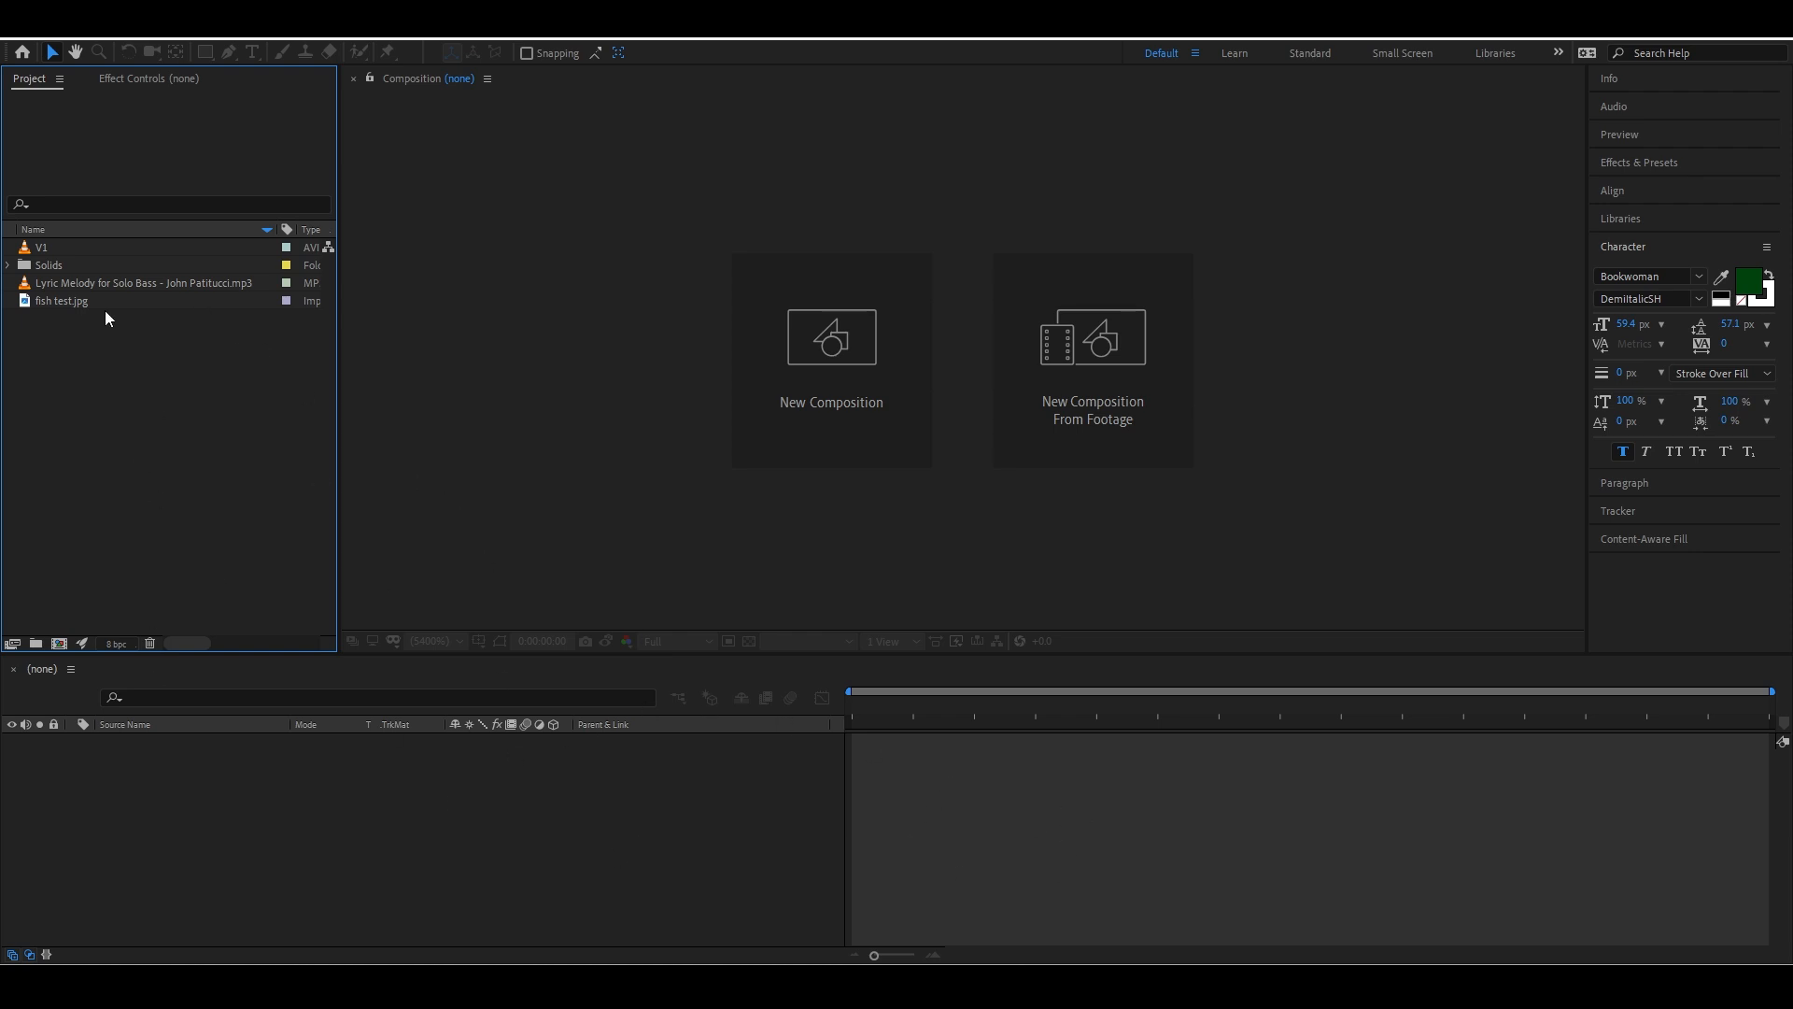
Create a composition from the V1 footage in the project and delete it again
click(42, 249)
key(Return)
drag(48, 251, 59, 642)
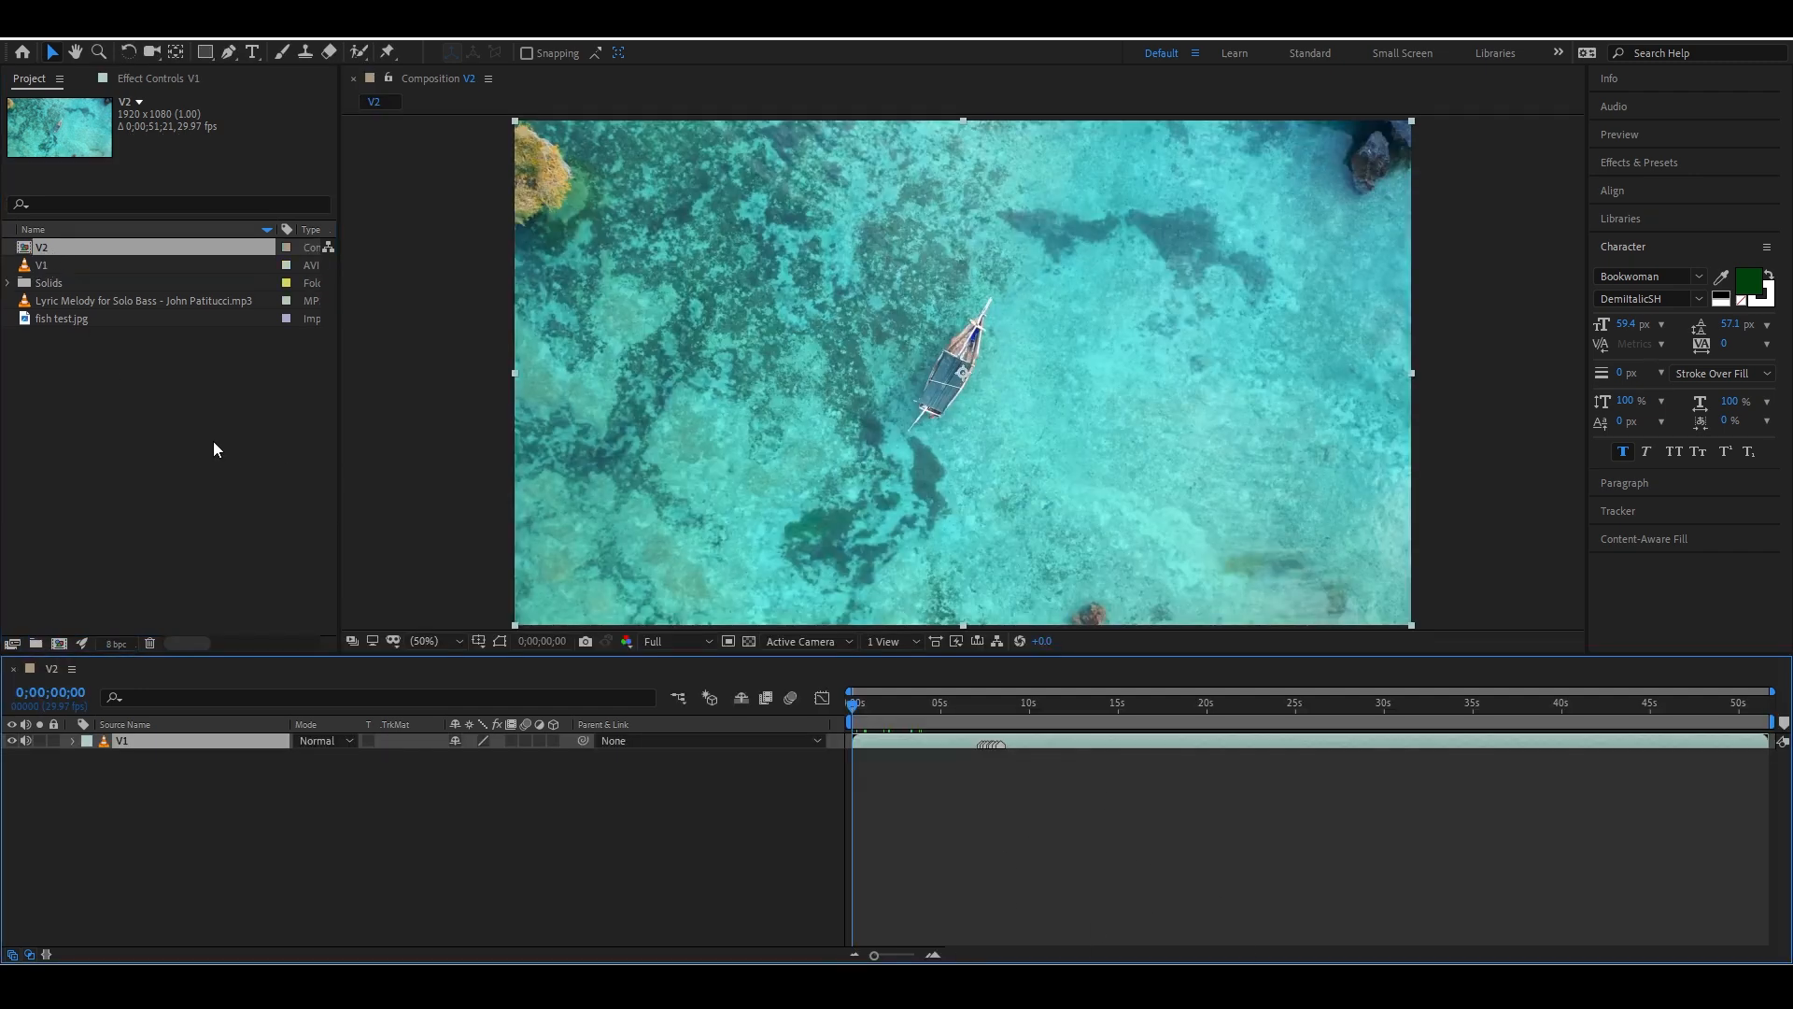
key(Delete)
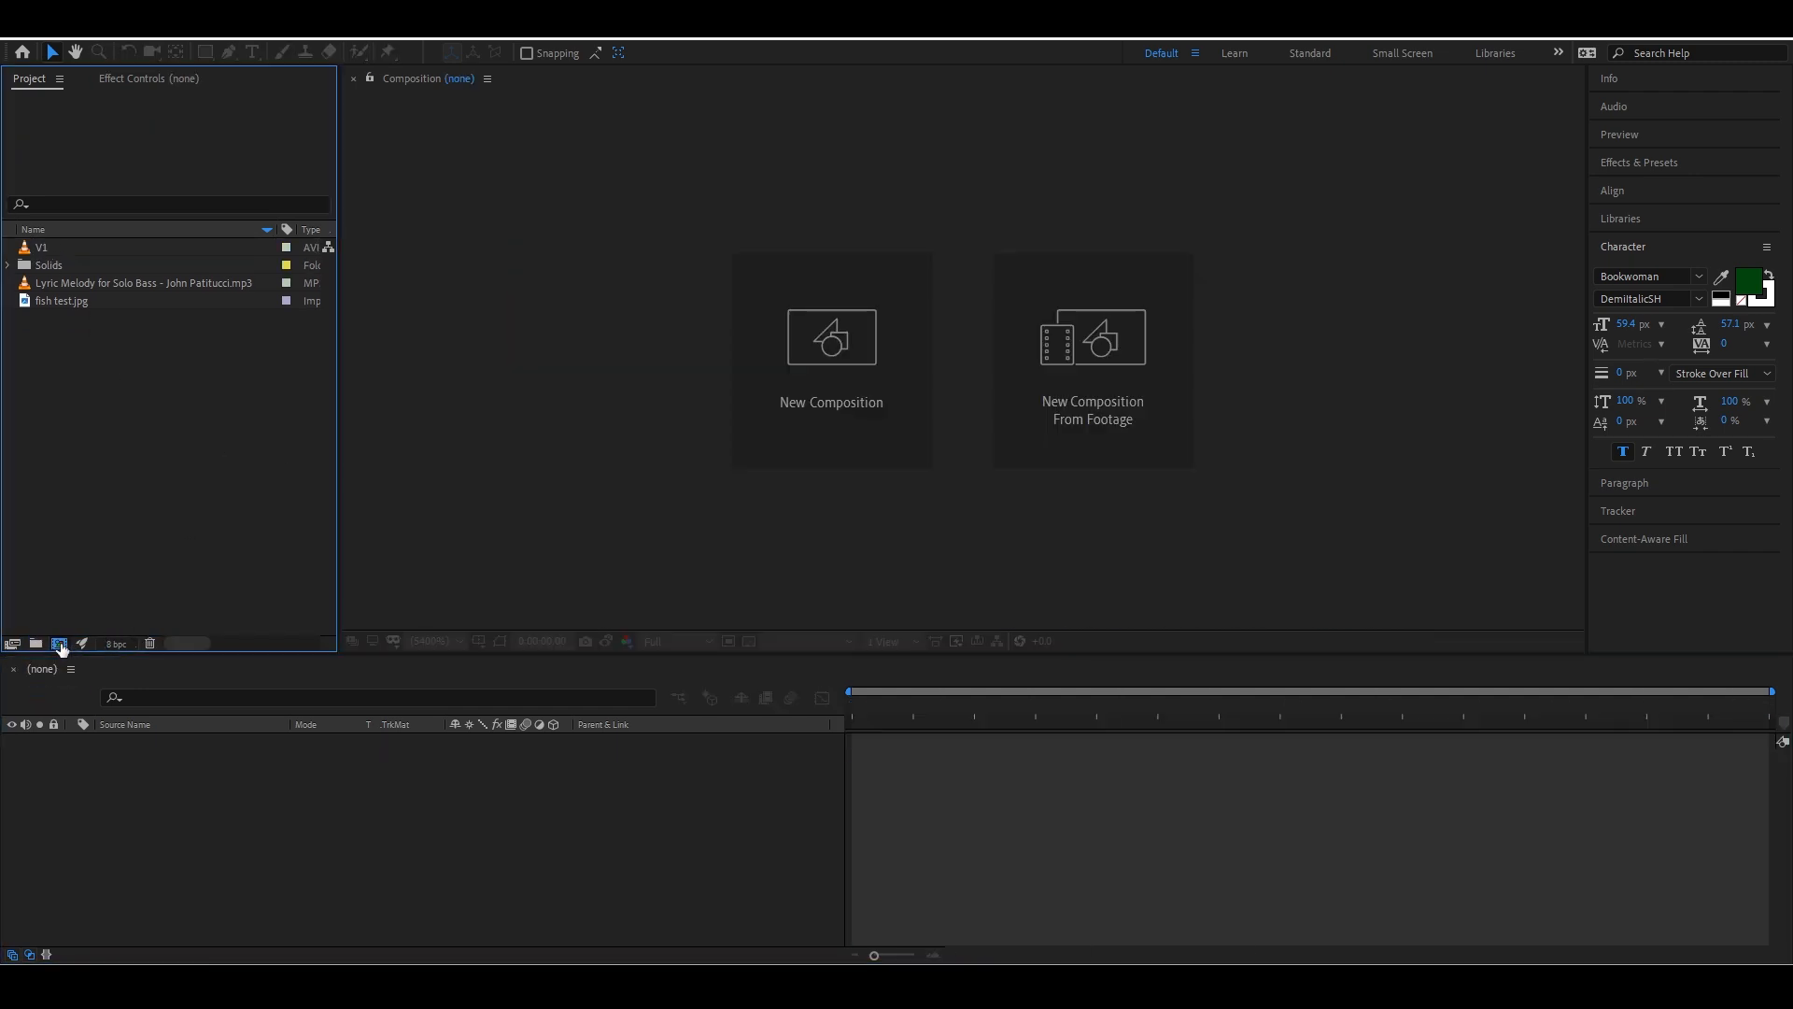
Create a 1080 × 1920 px composition with the background color FFFFFF and undo its creation
click(59, 644)
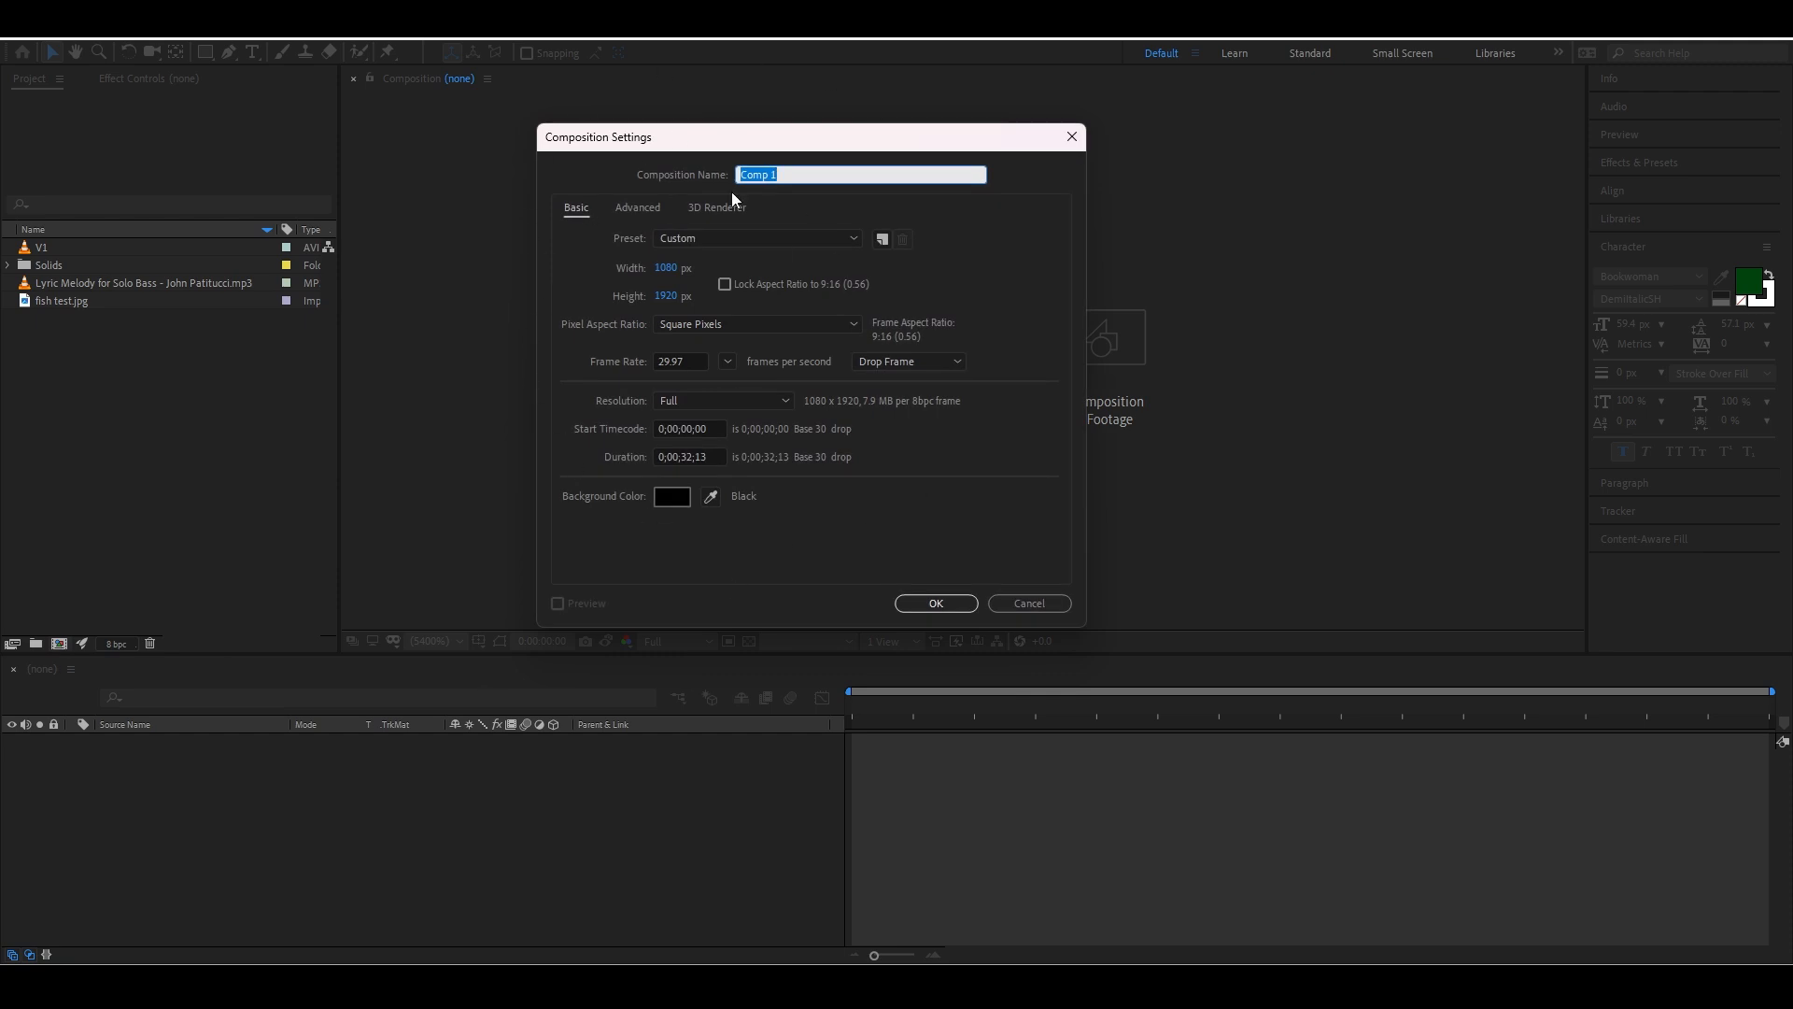
drag(700, 142, 744, 203)
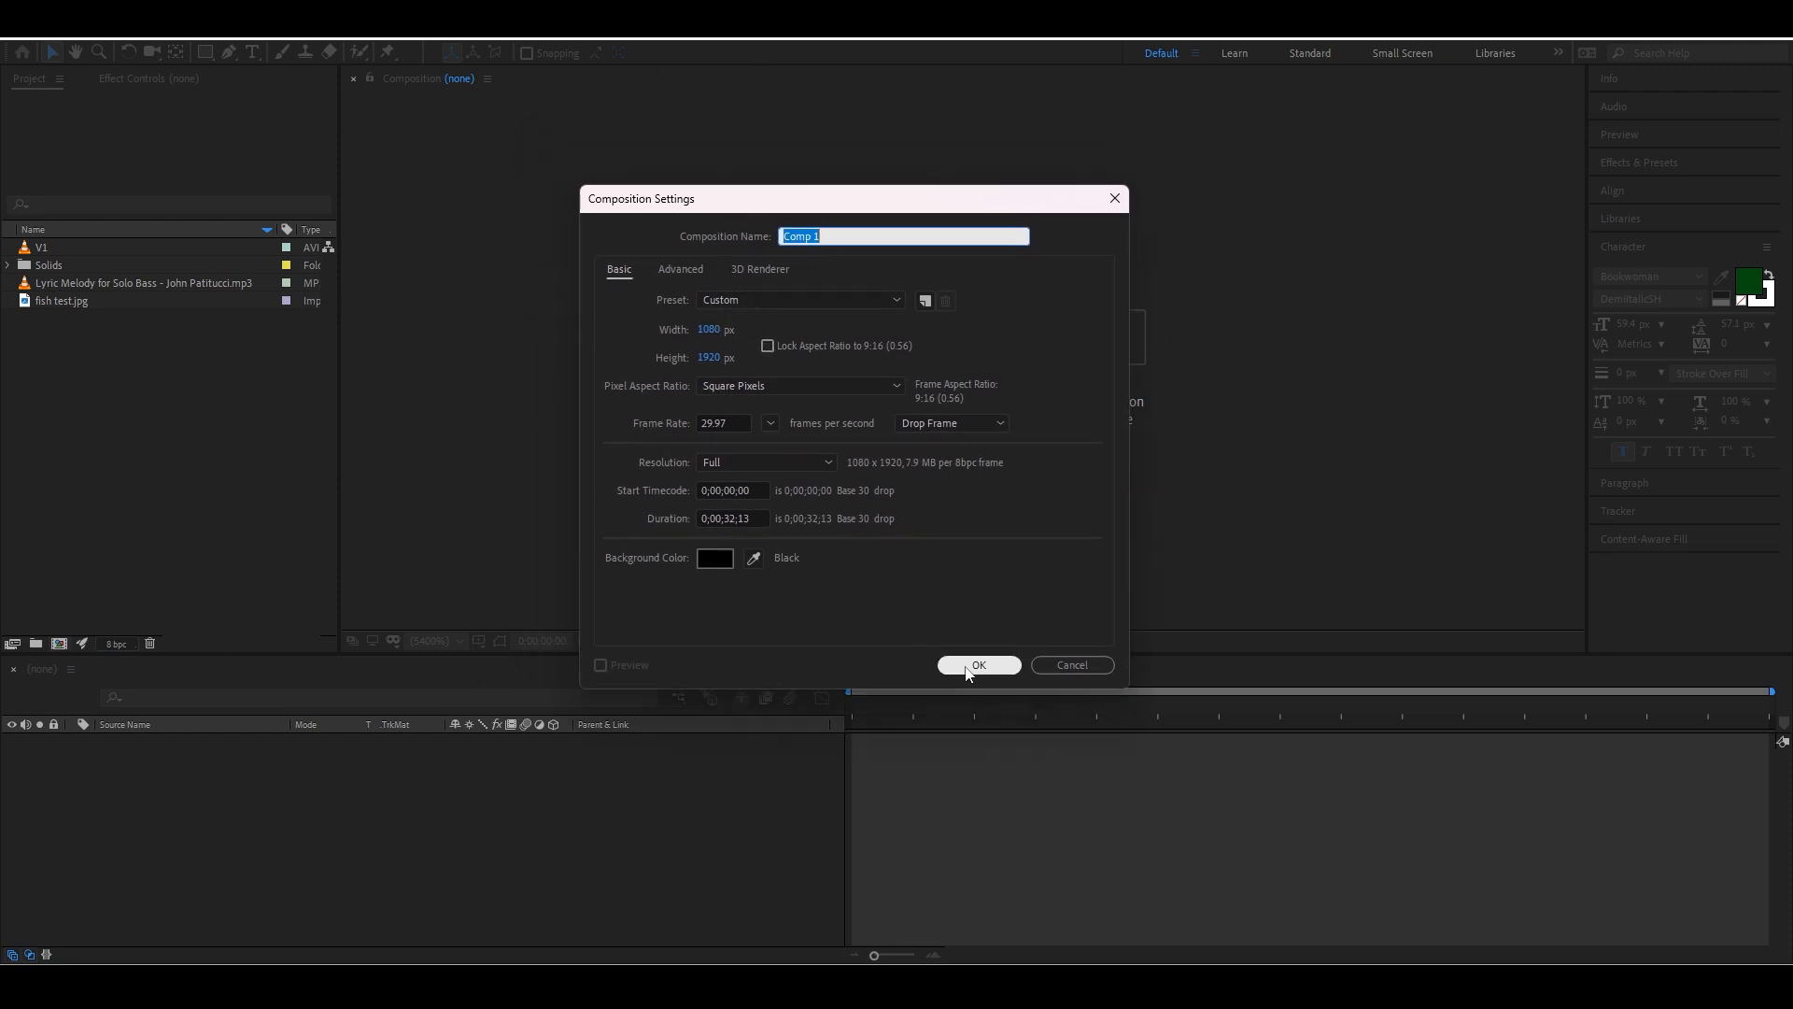
drag(719, 213, 751, 142)
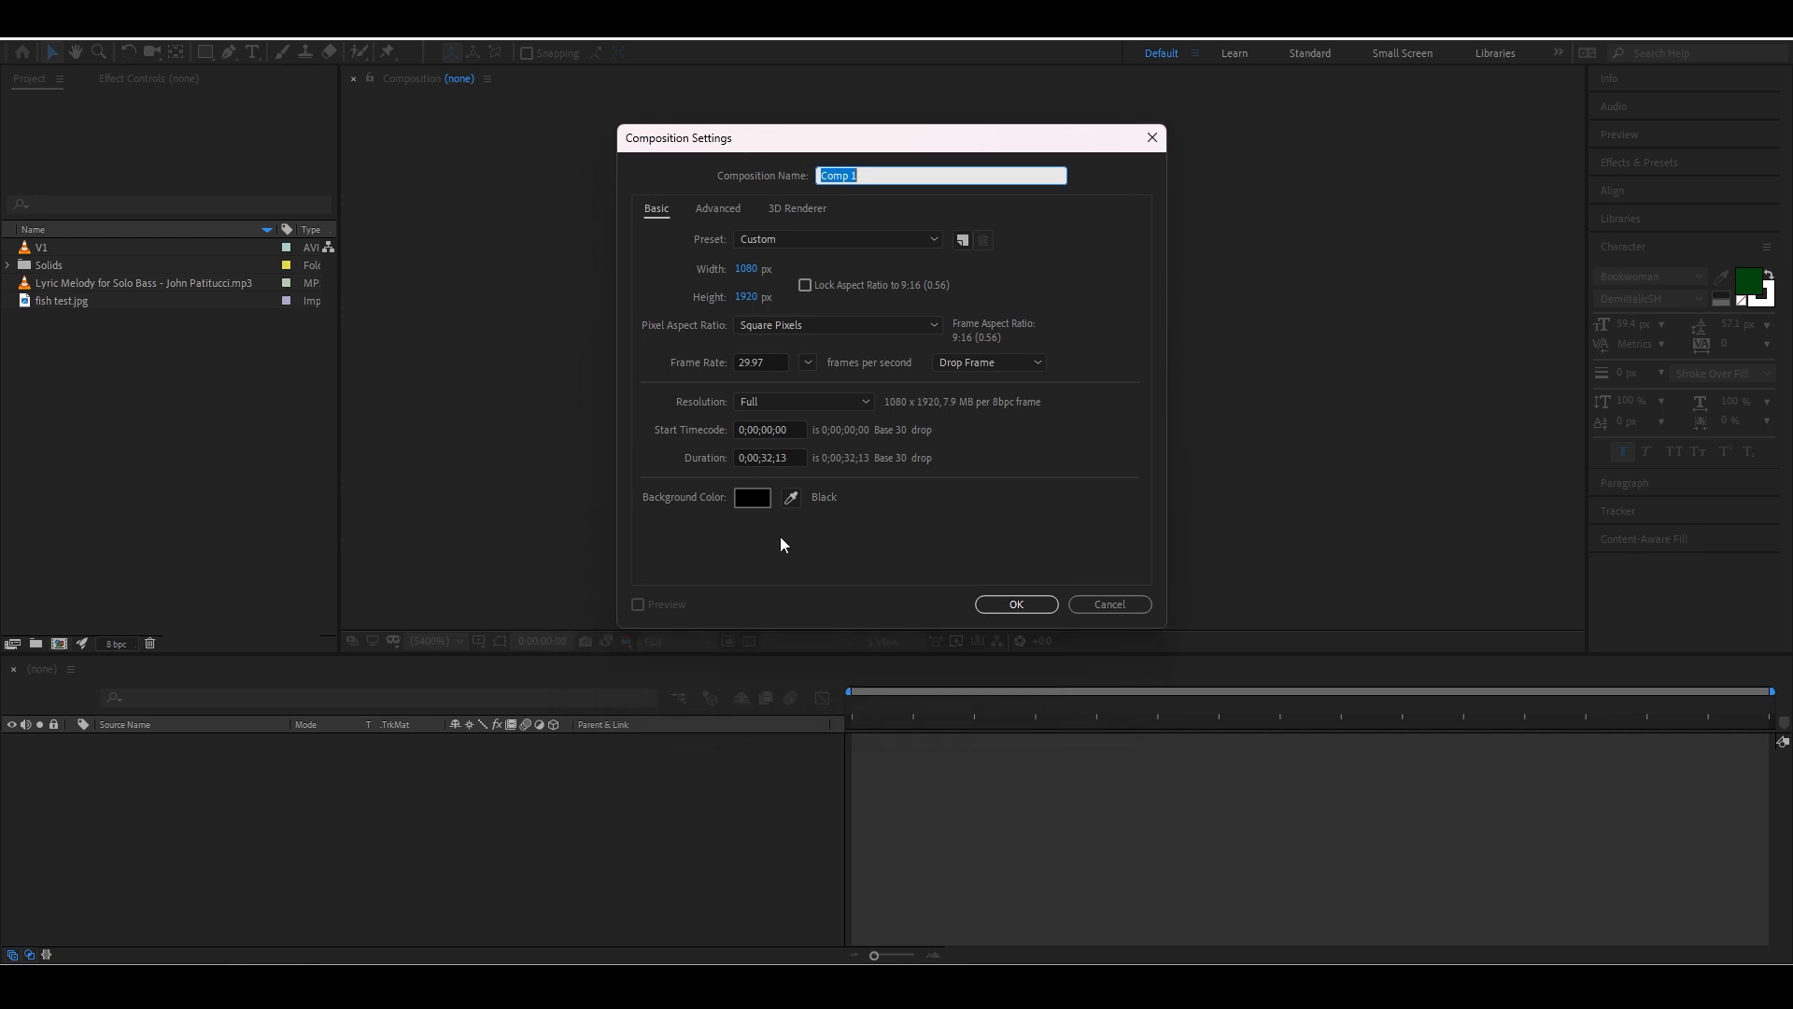
click(758, 503)
text(FFFFFF)
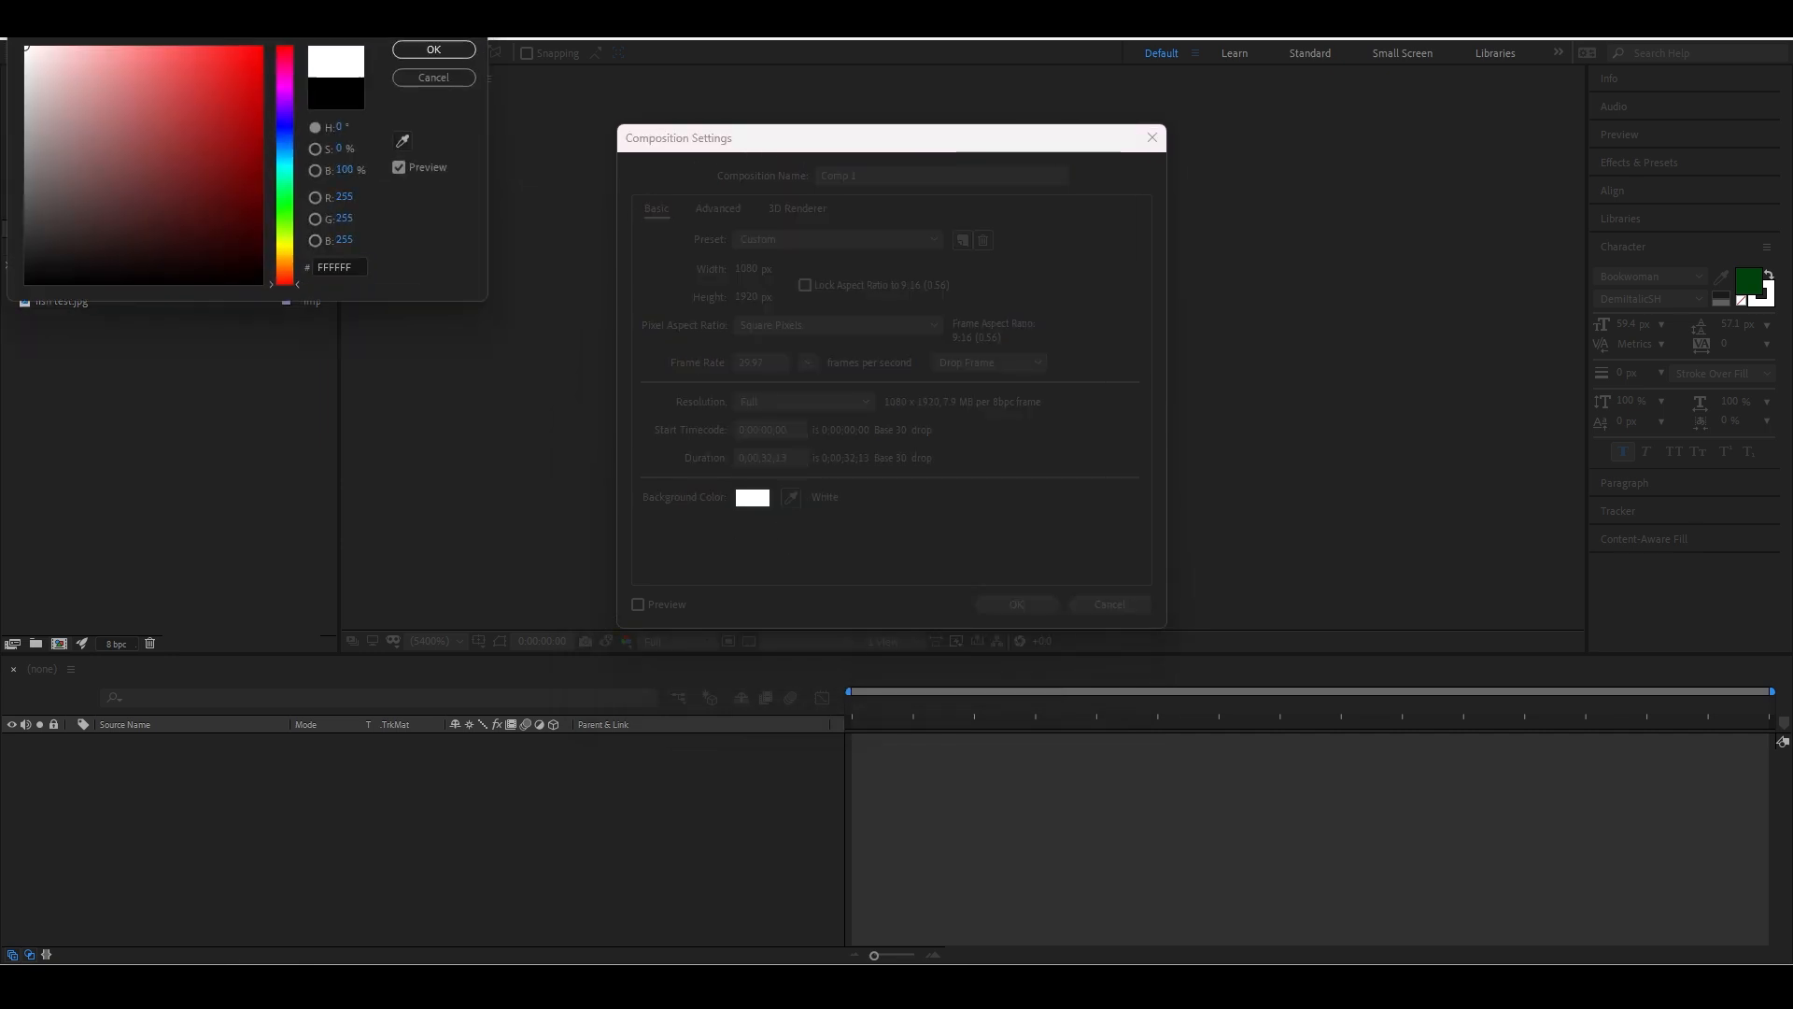
click(434, 49)
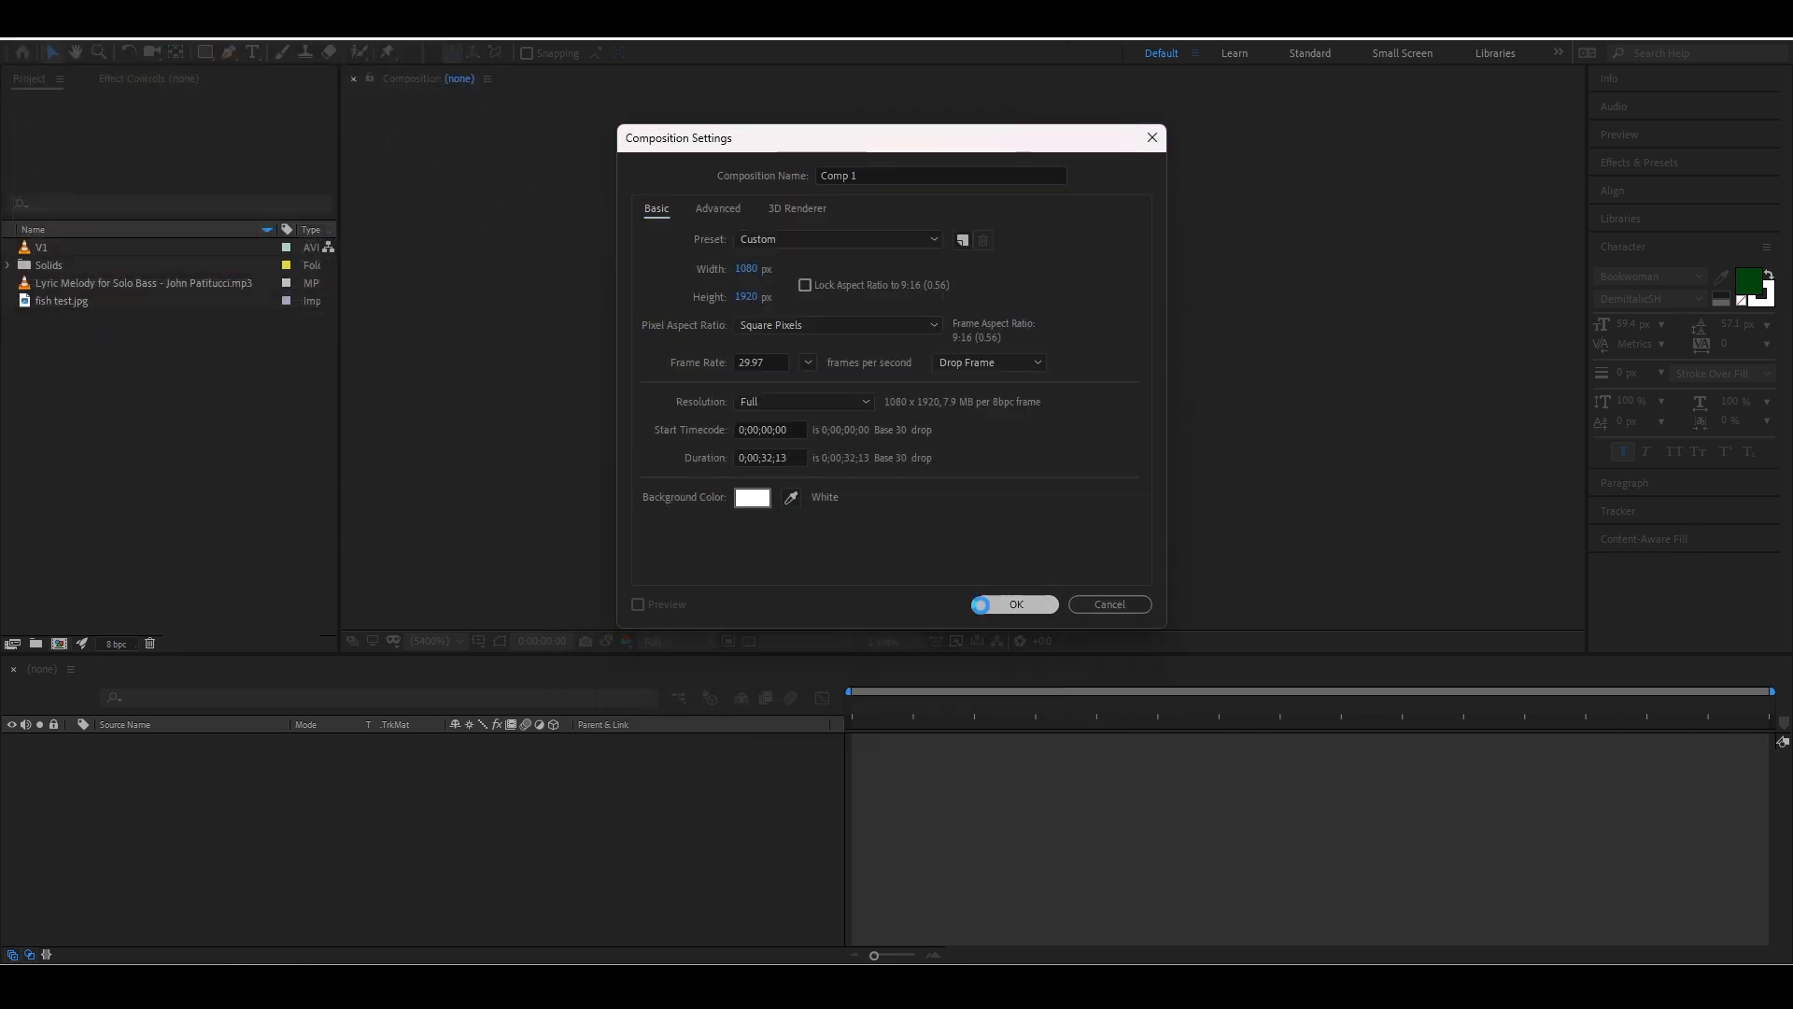
click(1000, 606)
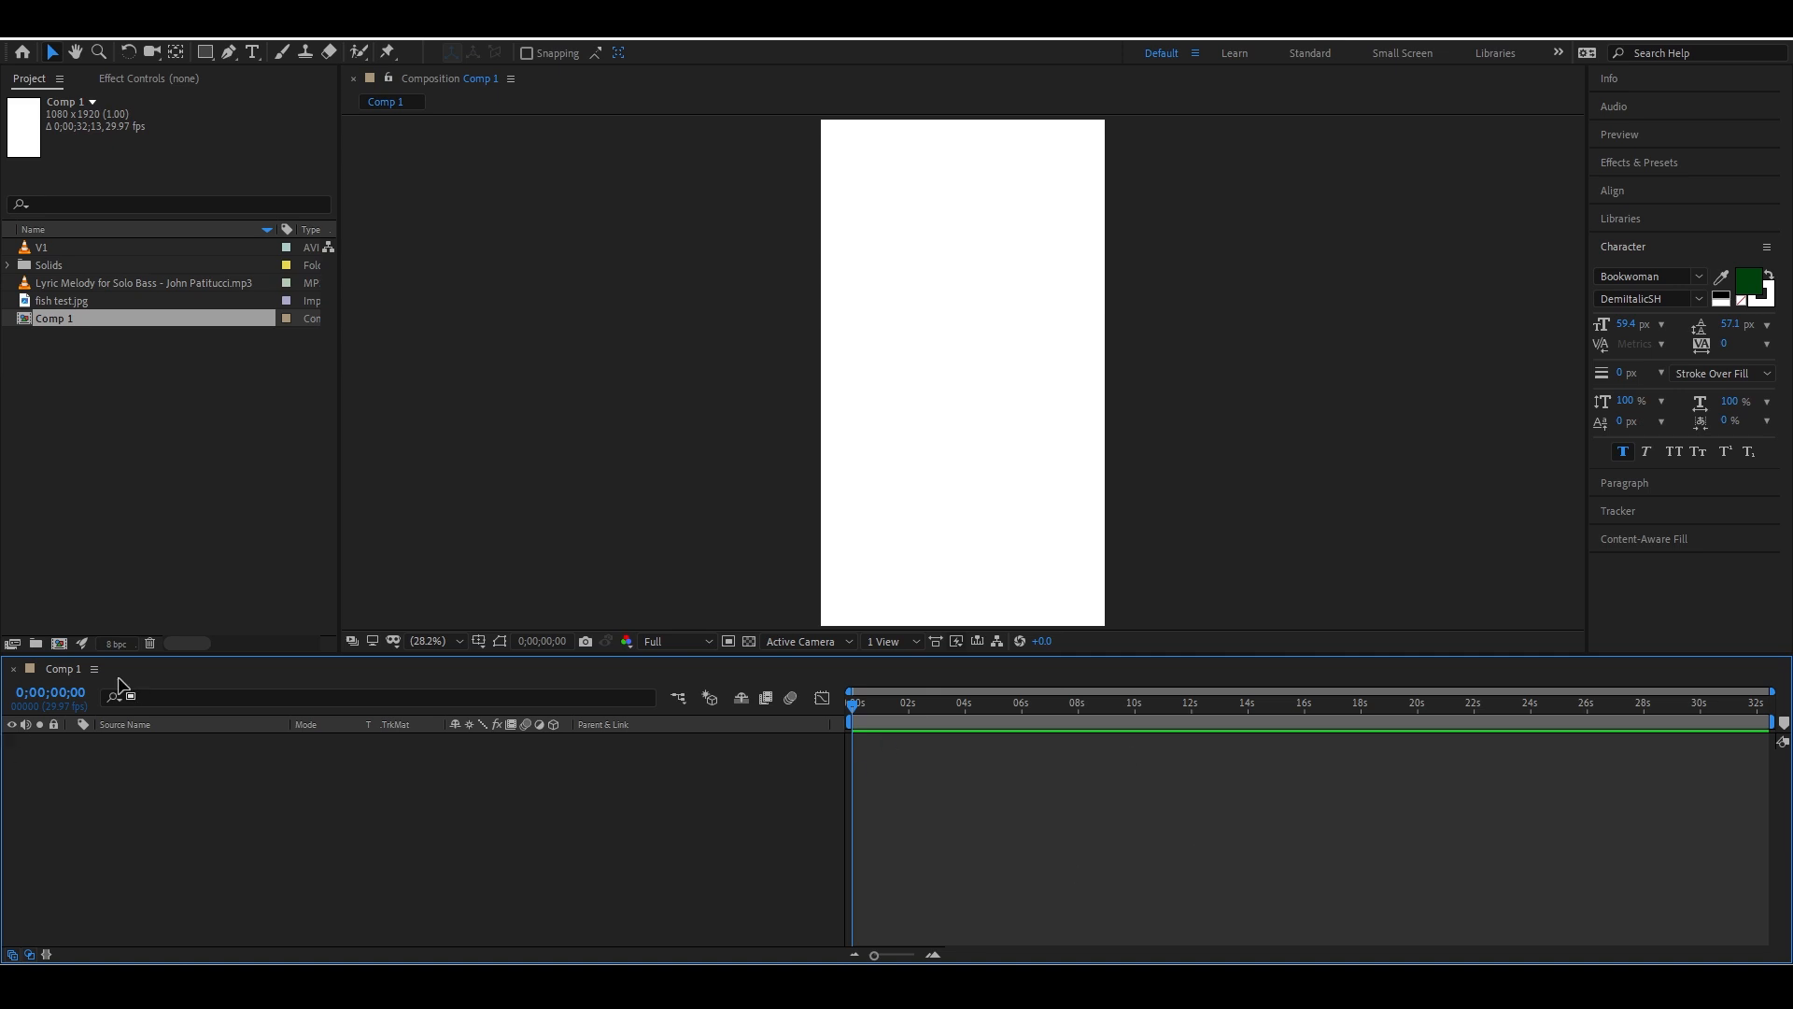
key(ctrl+z)
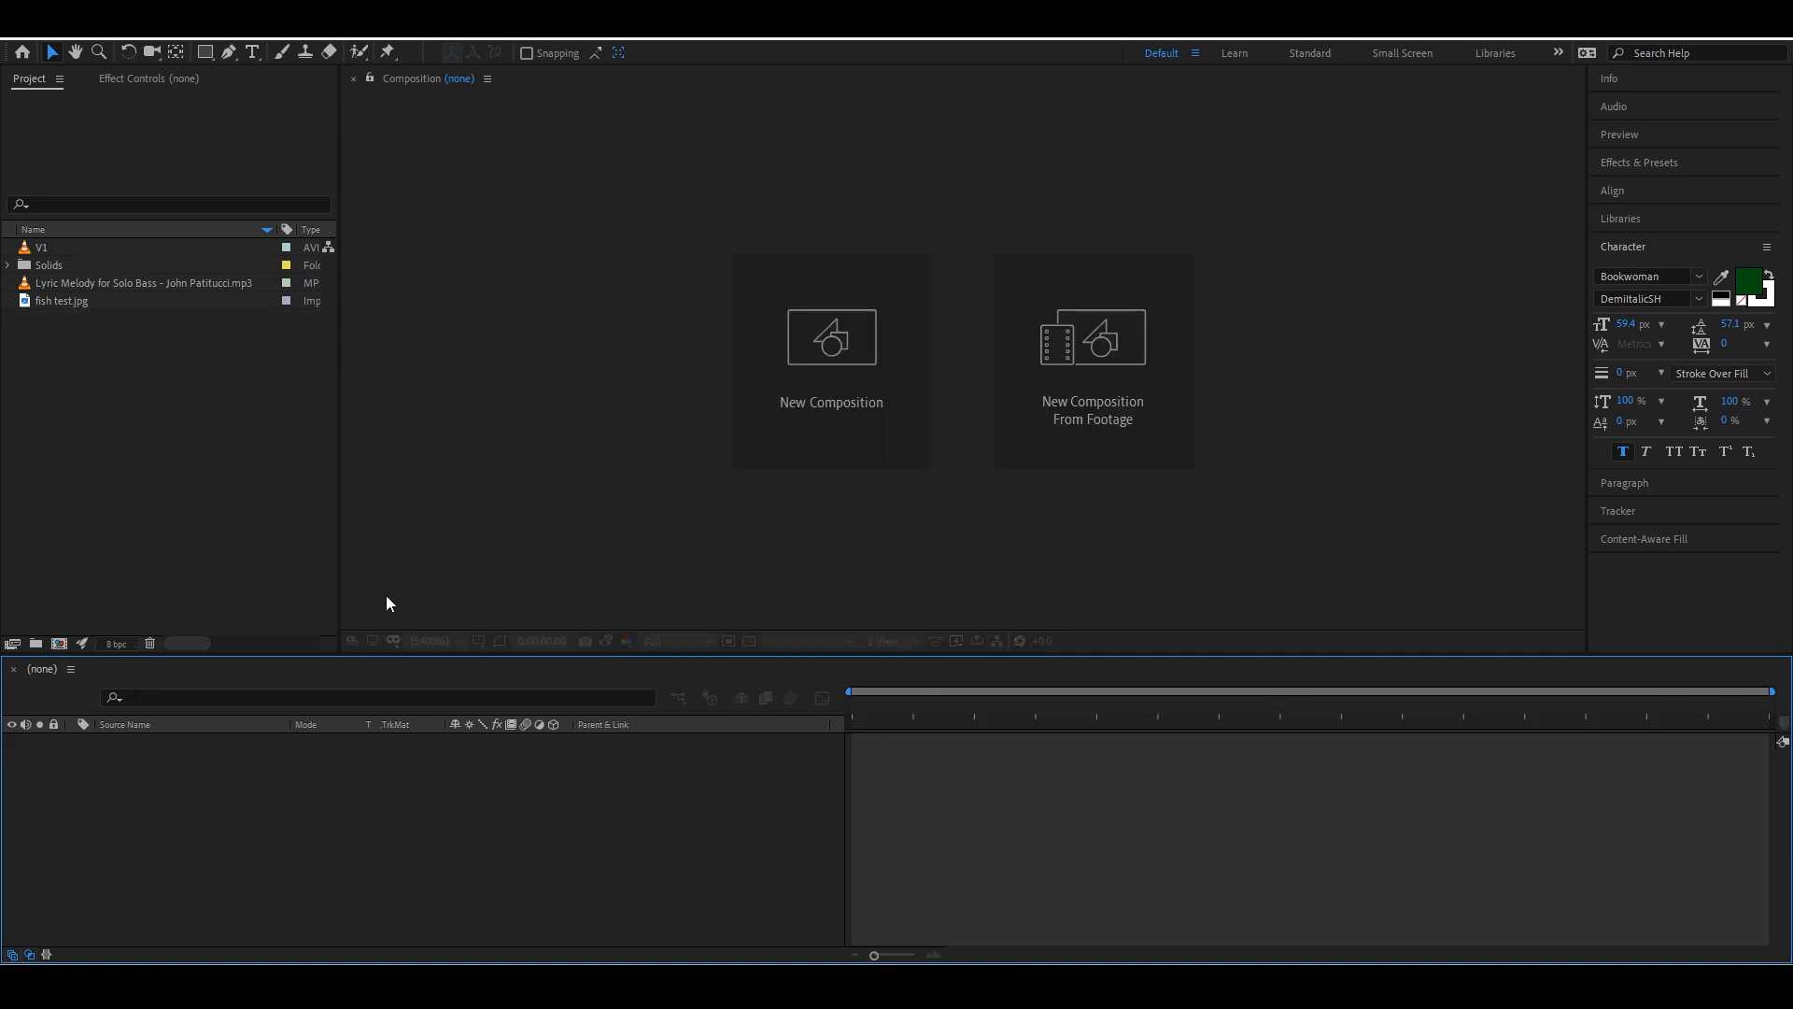
Create a 1080 × 1920 px composition at 29.97 fps with a white background
click(58, 643)
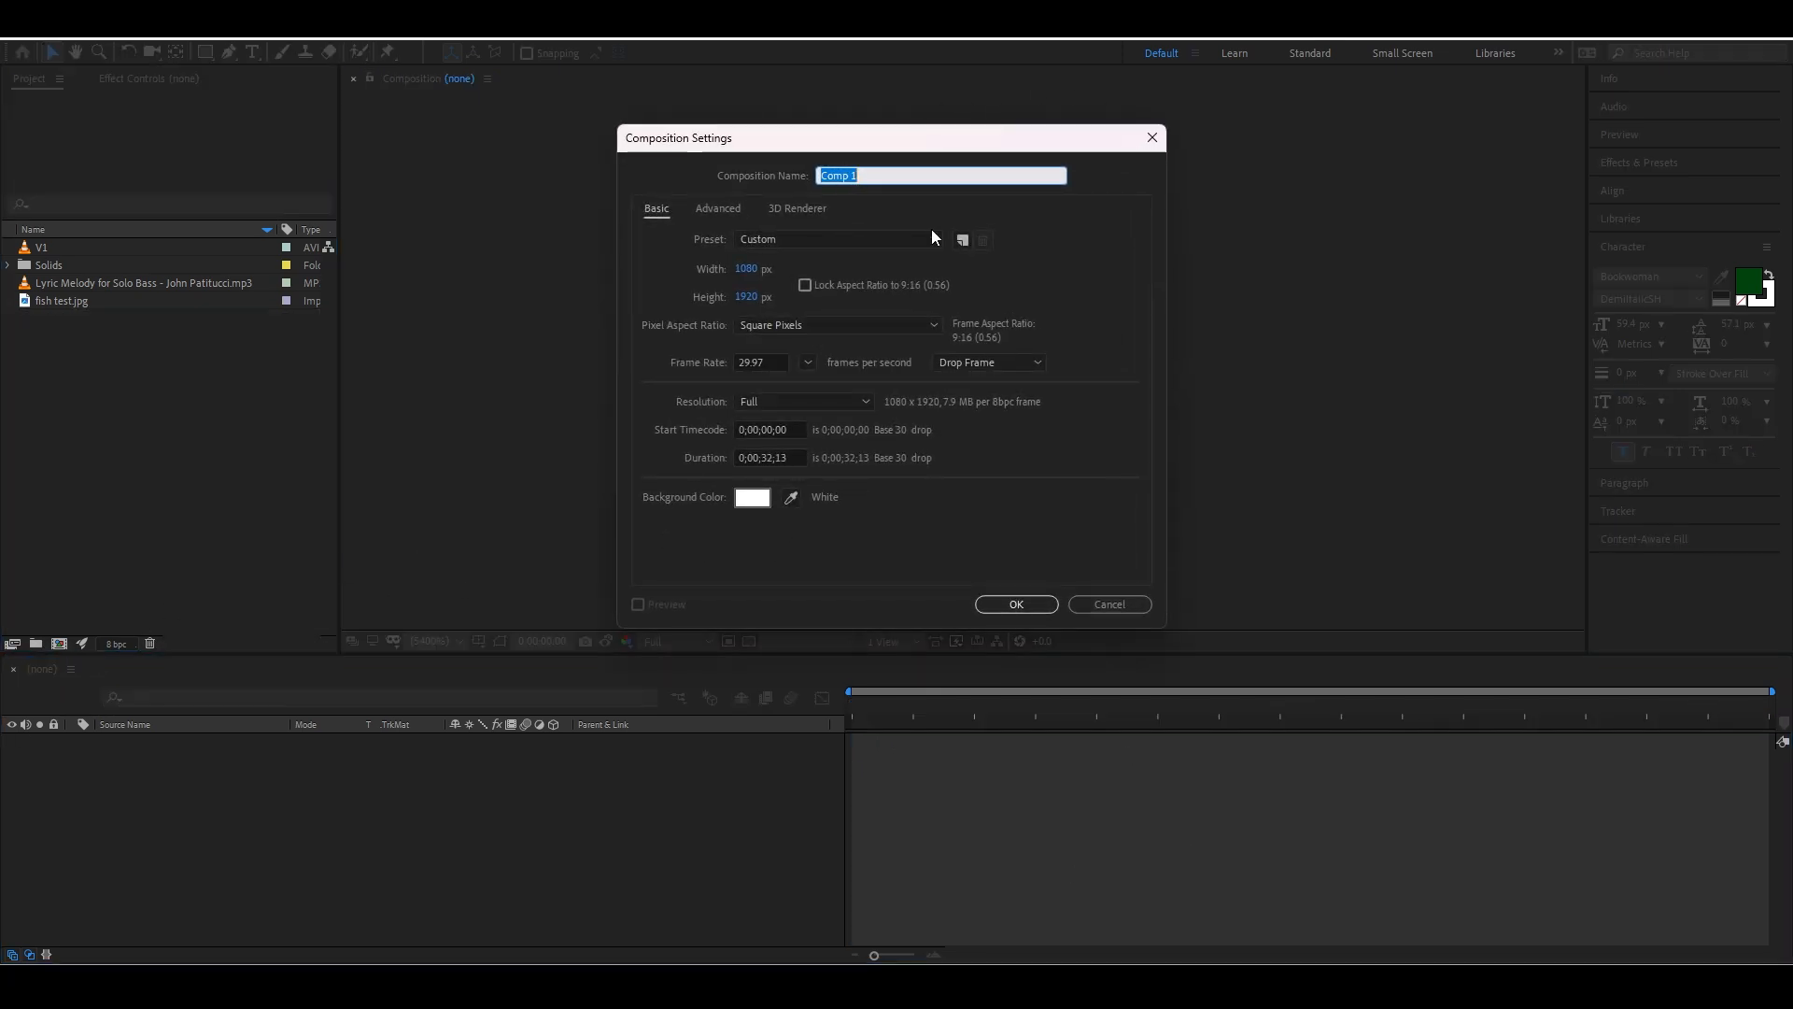
click(1037, 599)
click(1008, 615)
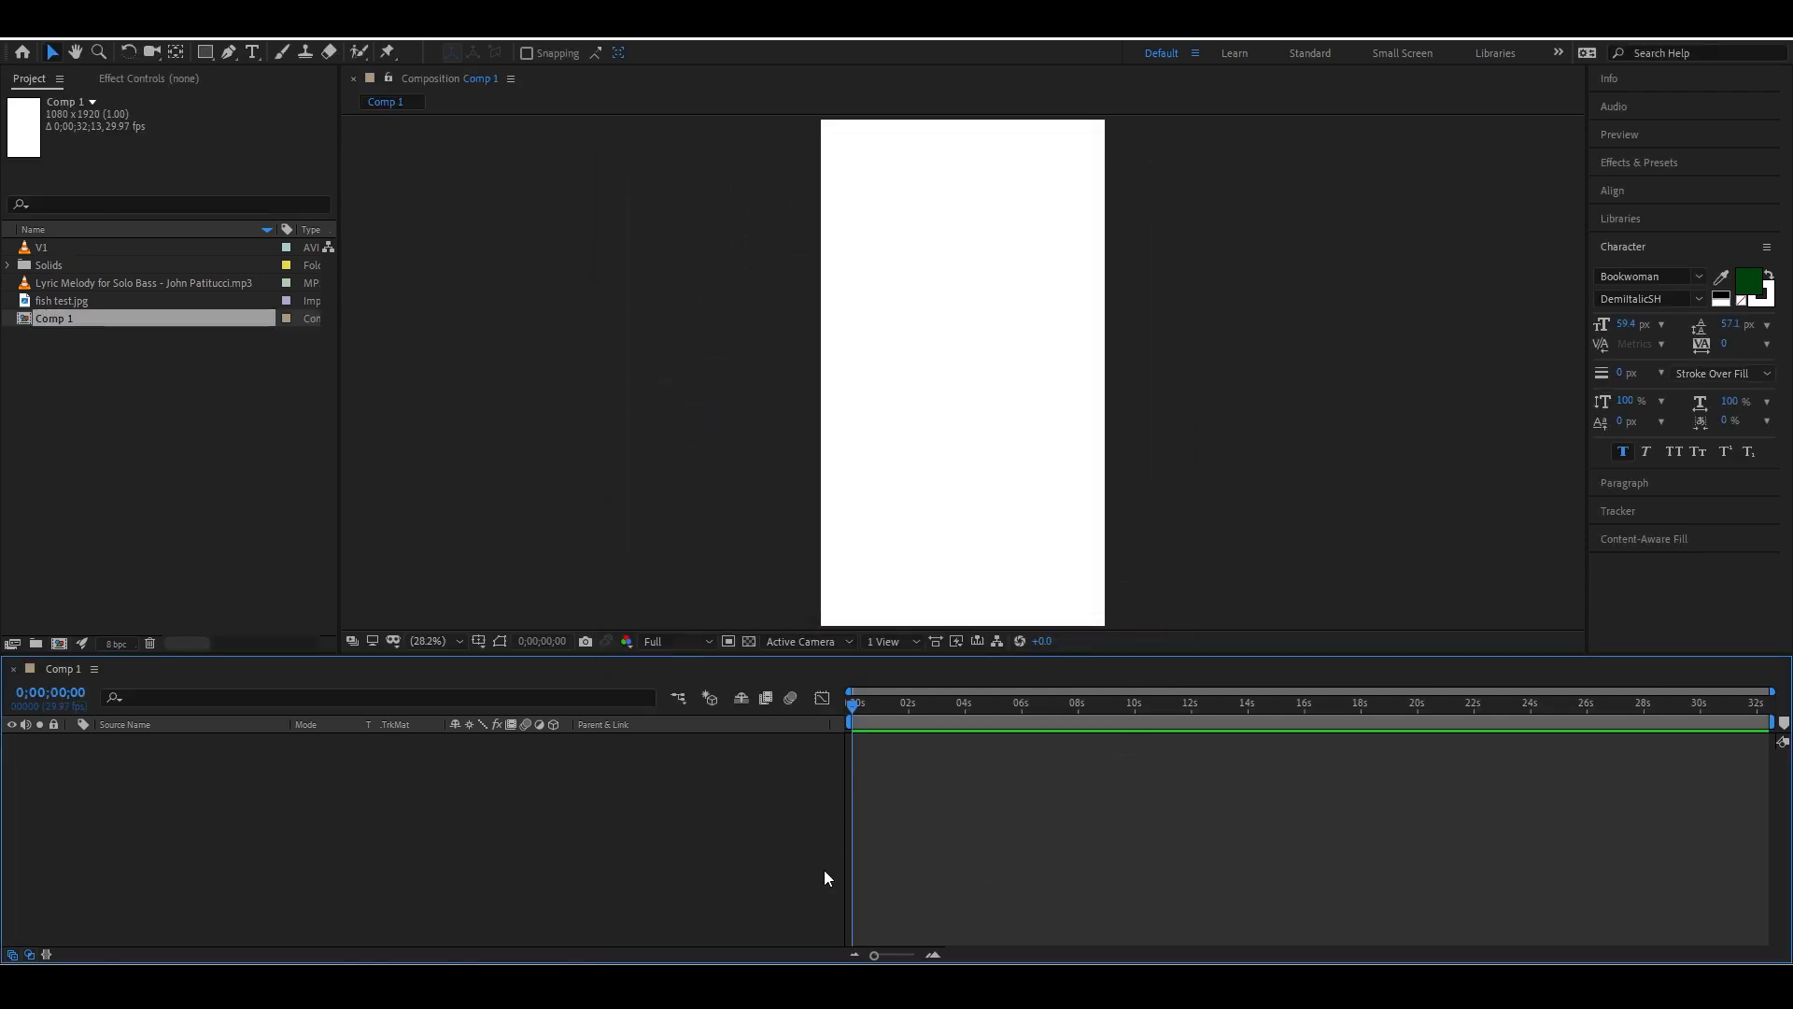
Add the V1 footage to the portrait composition and undo it, then create a separate composition from V1 and close its timeline
drag(39, 248, 407, 844)
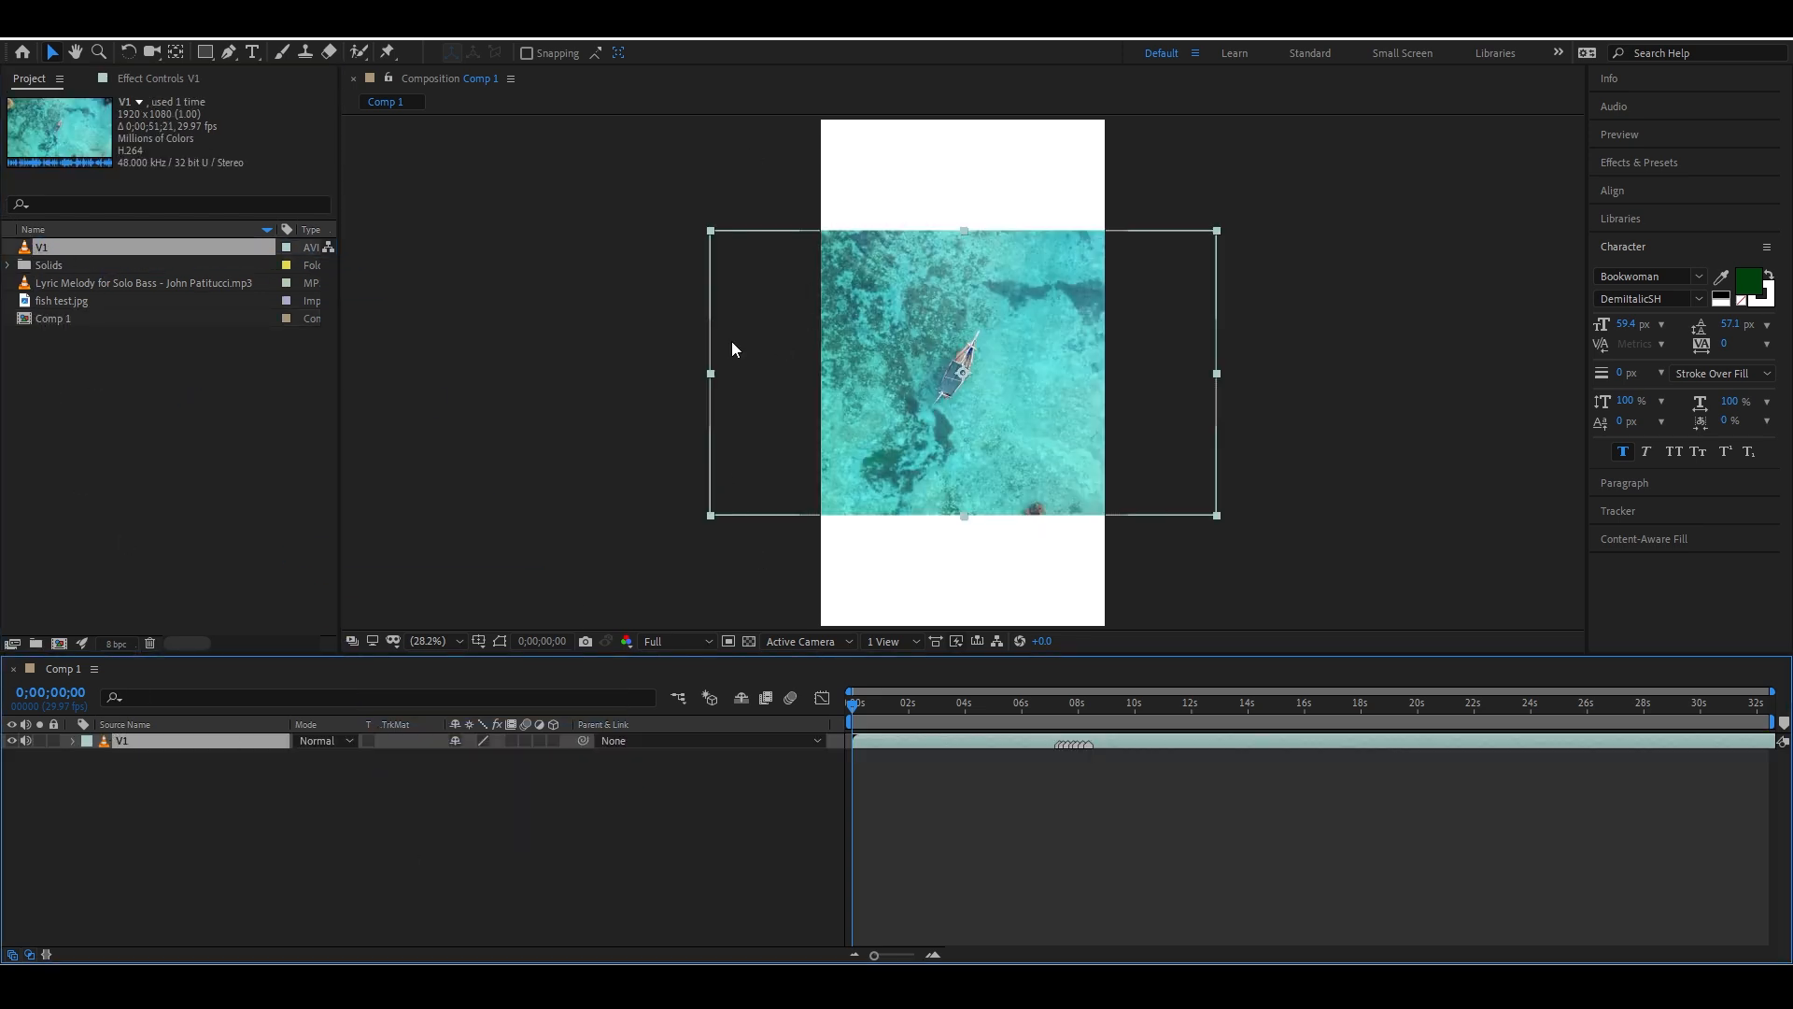
key(ctrl+z)
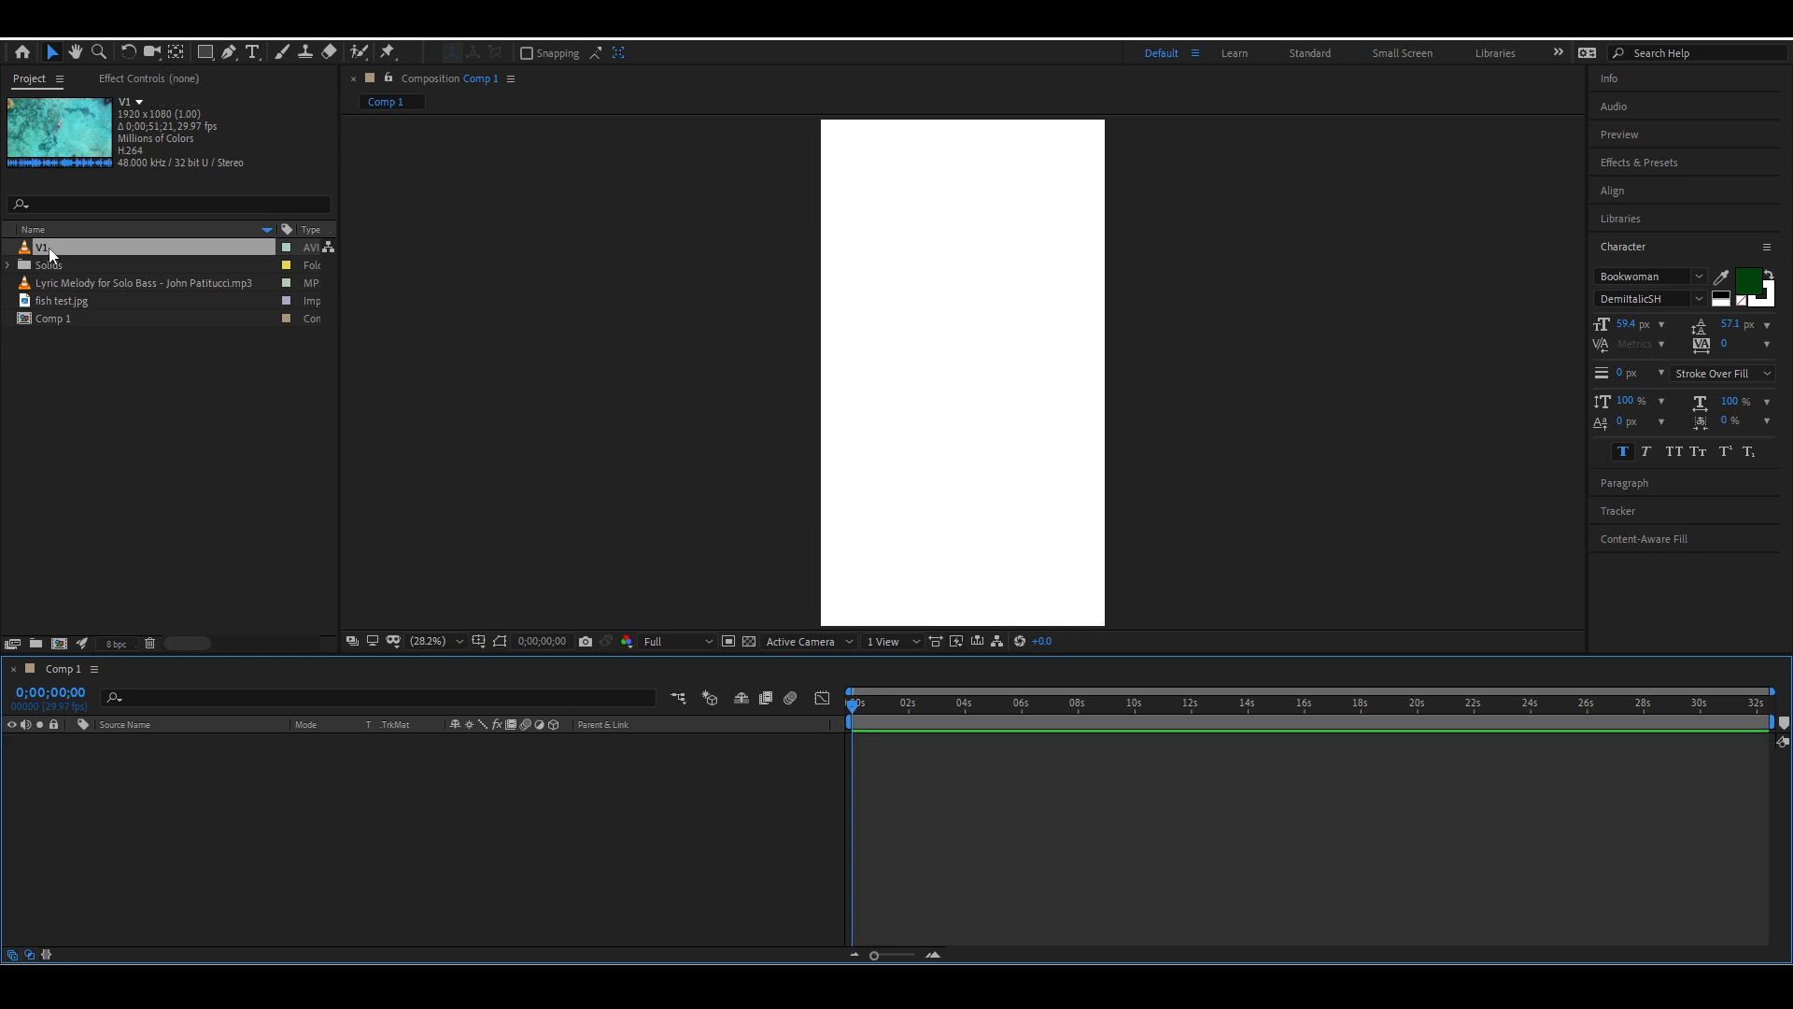
drag(48, 248, 64, 644)
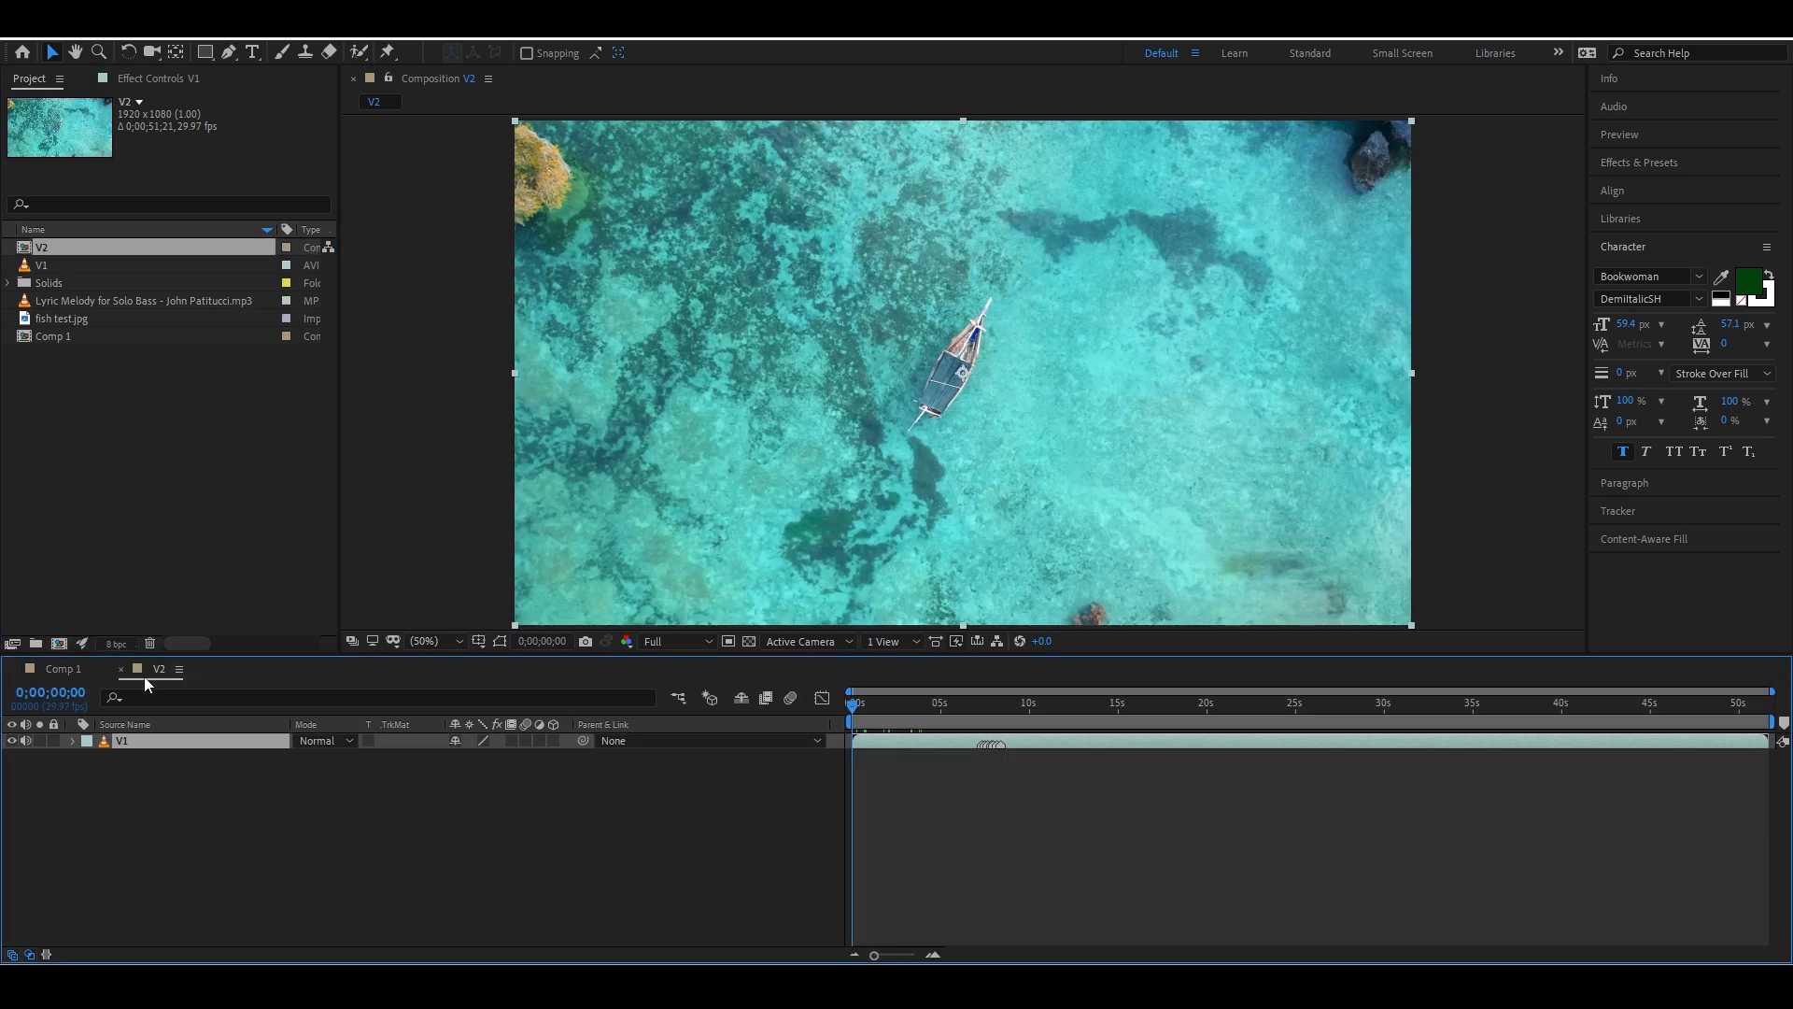
click(121, 669)
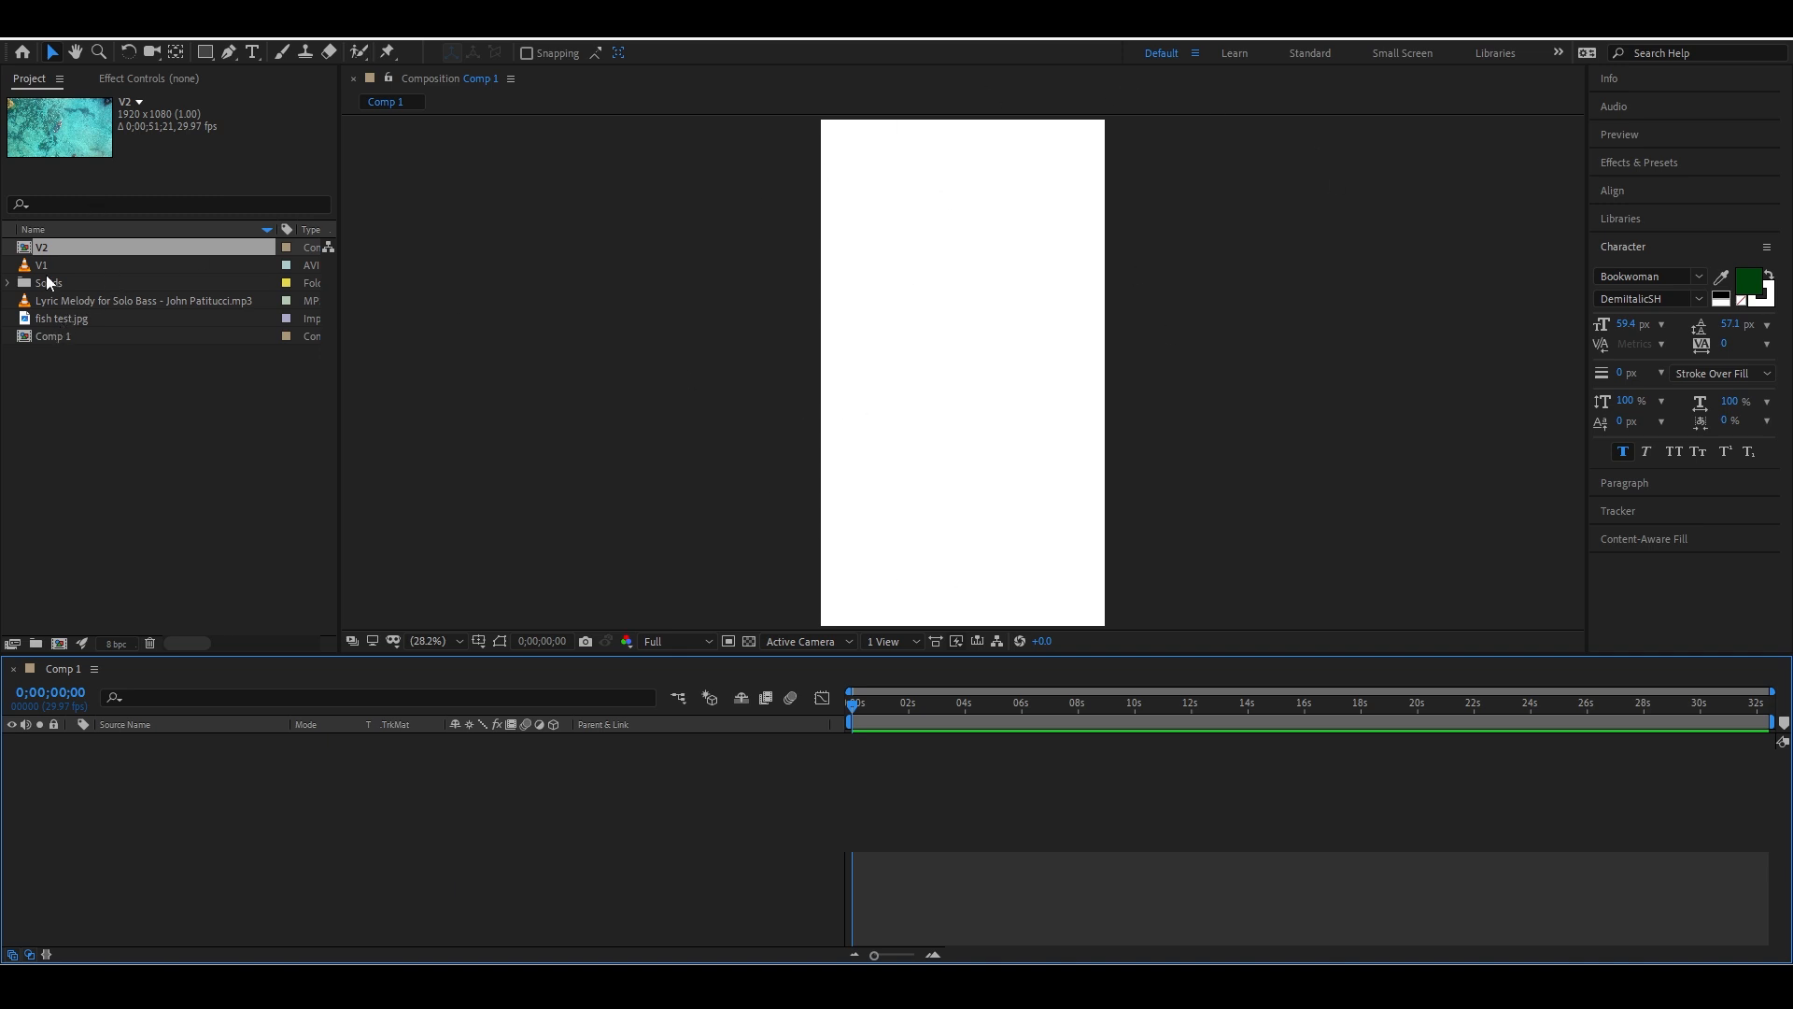
Add the V1 footage to the portrait composition and reposition the layer within the frame
drag(42, 265, 360, 775)
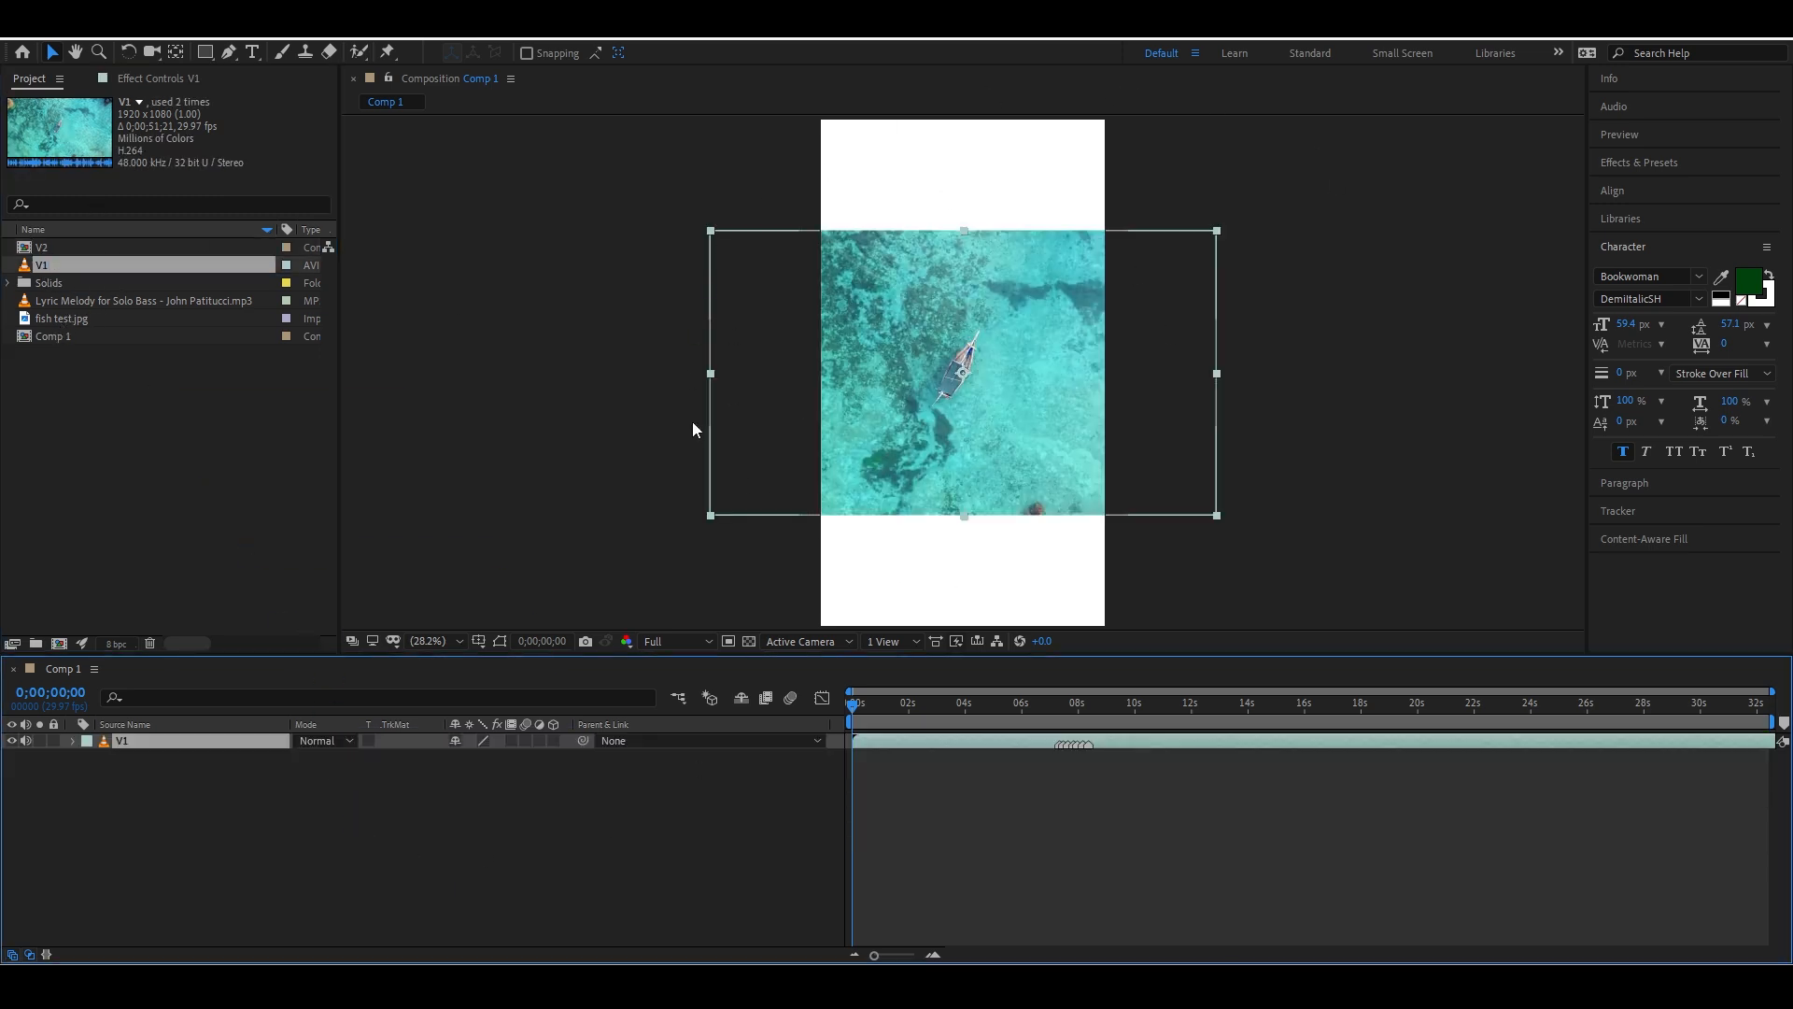
mouse_move(1033, 390)
mouse_down()
mouse_move(868, 364)
mouse_move(1197, 393)
mouse_move(948, 340)
mouse_move(1048, 370)
mouse_up()
key(Return)
mouse_move(895, 393)
mouse_down()
mouse_move(737, 417)
mouse_move(891, 416)
mouse_up()
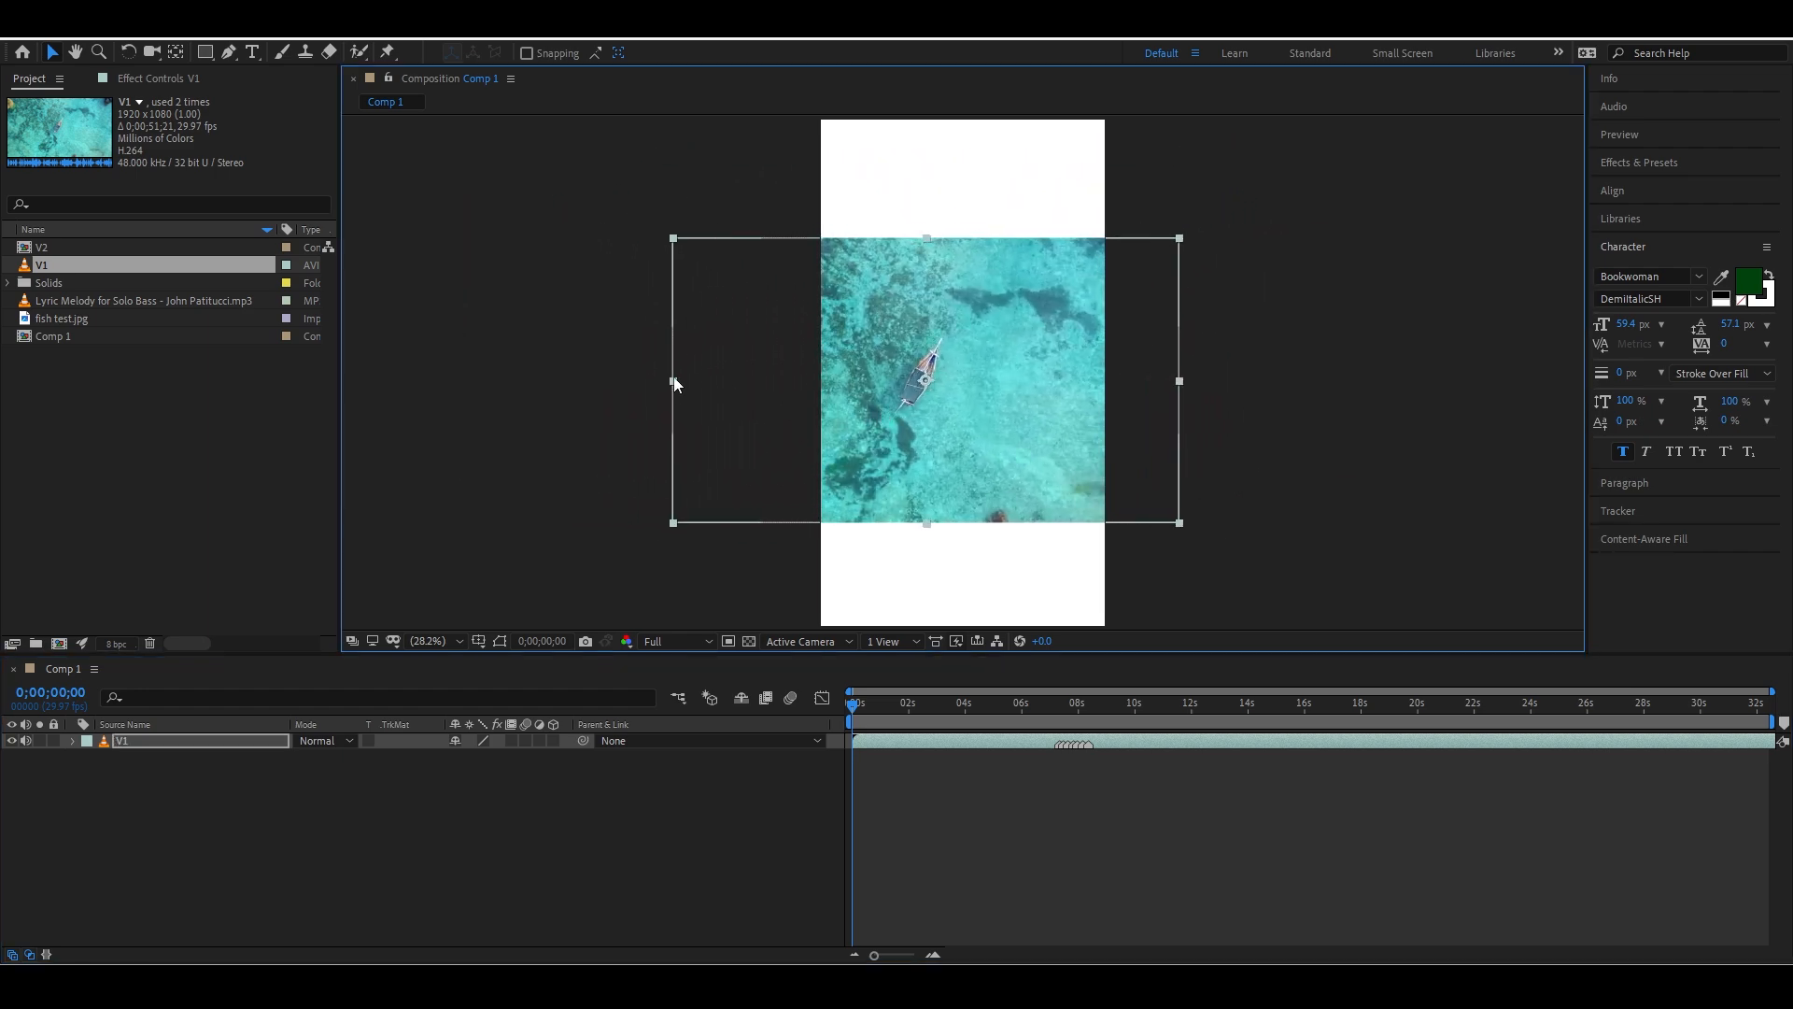
mouse_move(671, 383)
mouse_down()
mouse_move(701, 389)
mouse_move(652, 392)
mouse_move(905, 404)
mouse_move(483, 385)
mouse_move(671, 383)
mouse_up()
mouse_move(932, 424)
mouse_down()
mouse_move(990, 436)
mouse_move(959, 418)
mouse_up()
Preview the portrait composition briefly, return the current time to the start and reselect the V1 layer
key(space)
drag(58, 384, 60, 251)
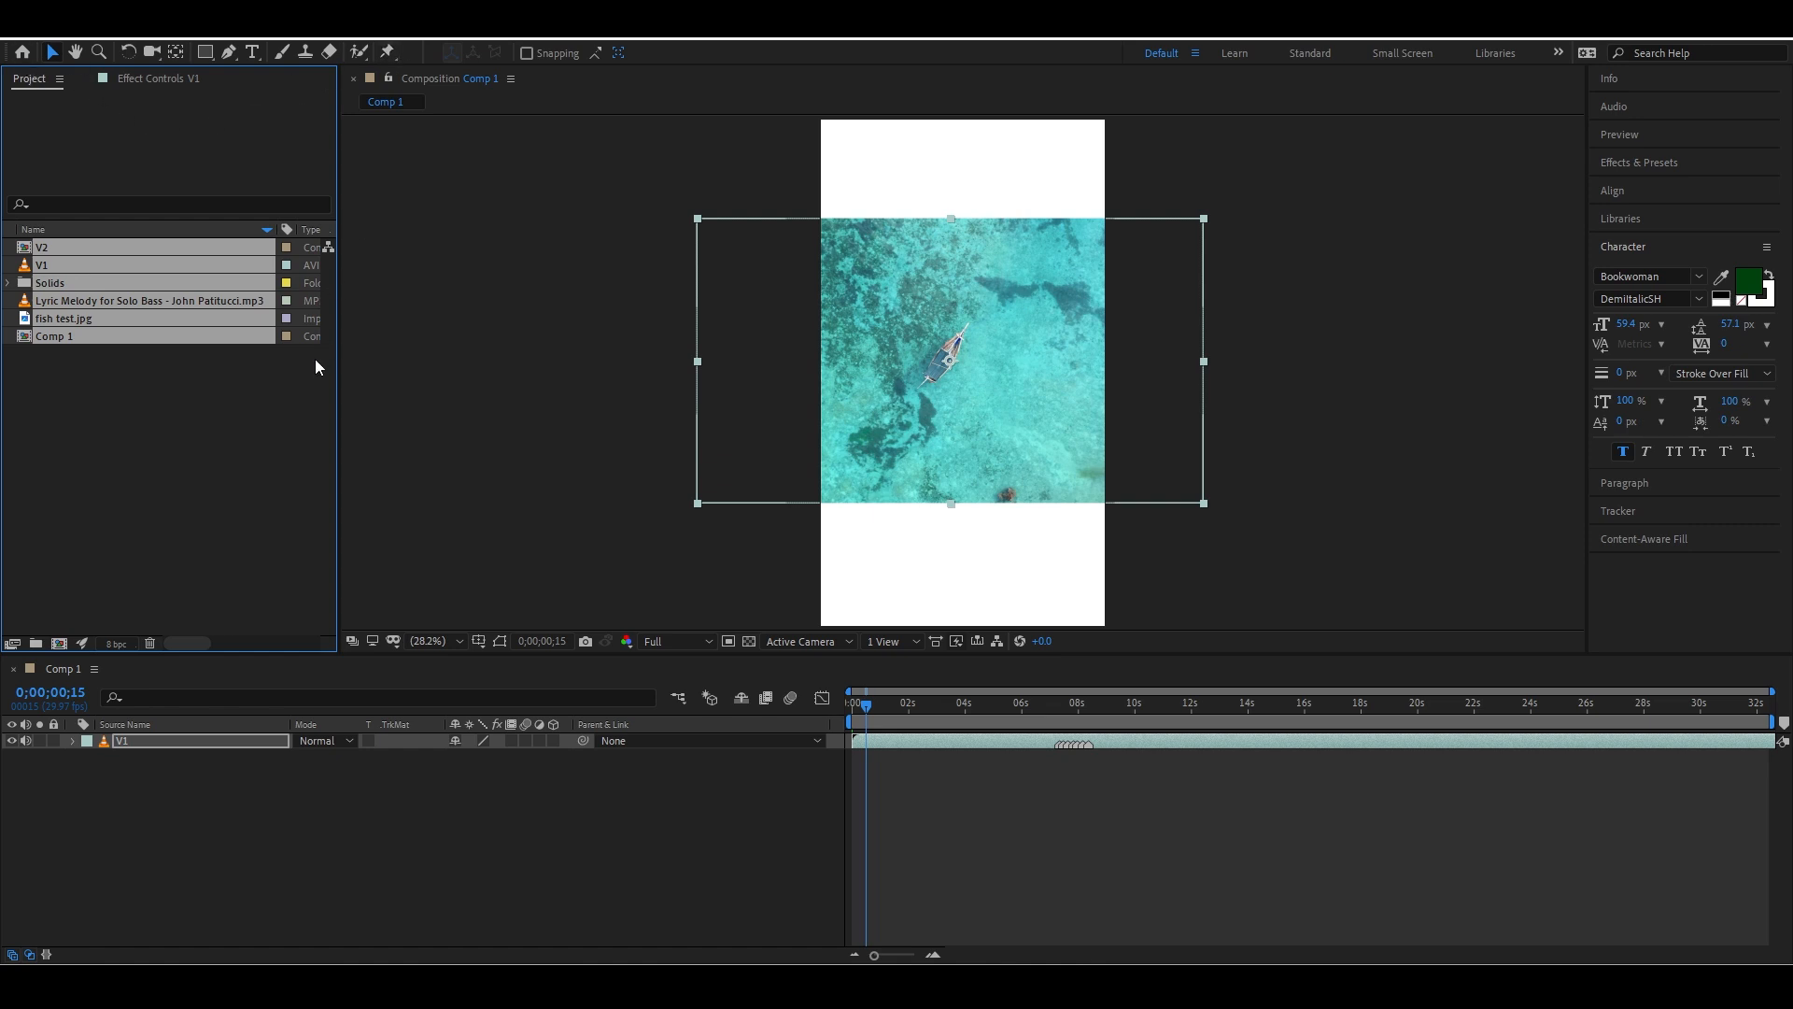
click(199, 440)
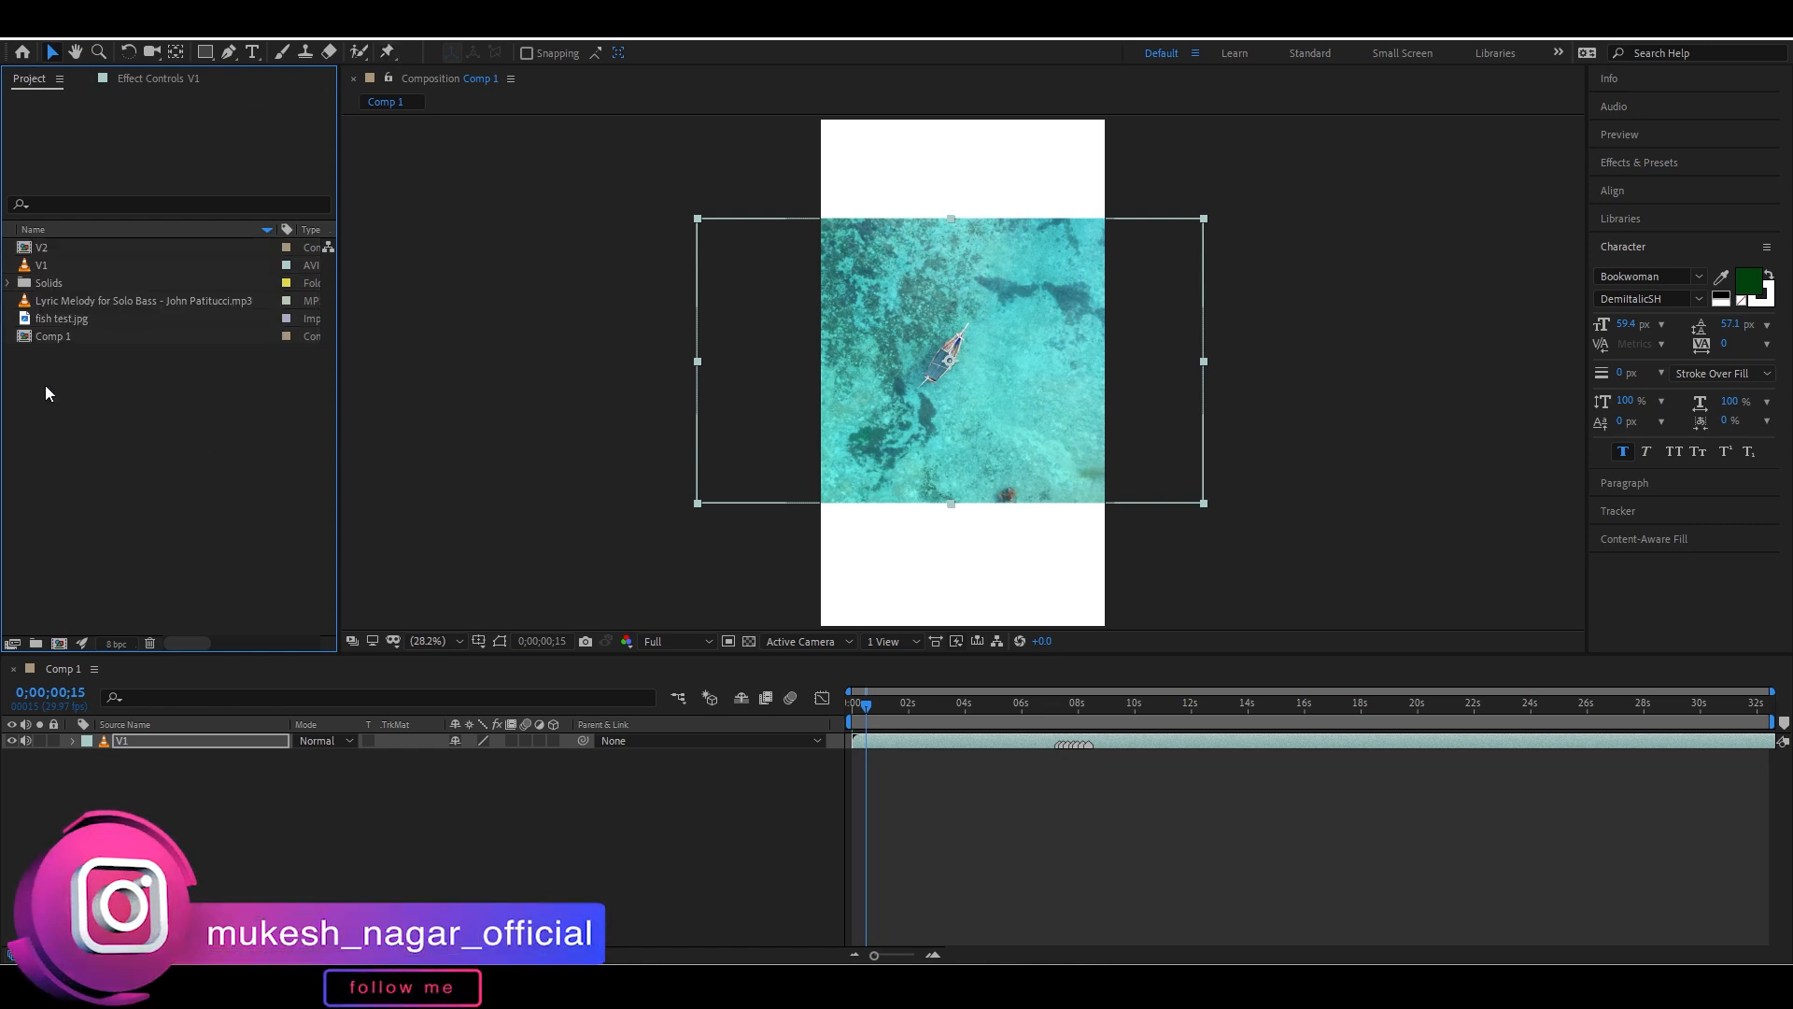
drag(927, 707, 776, 716)
click(190, 815)
click(145, 741)
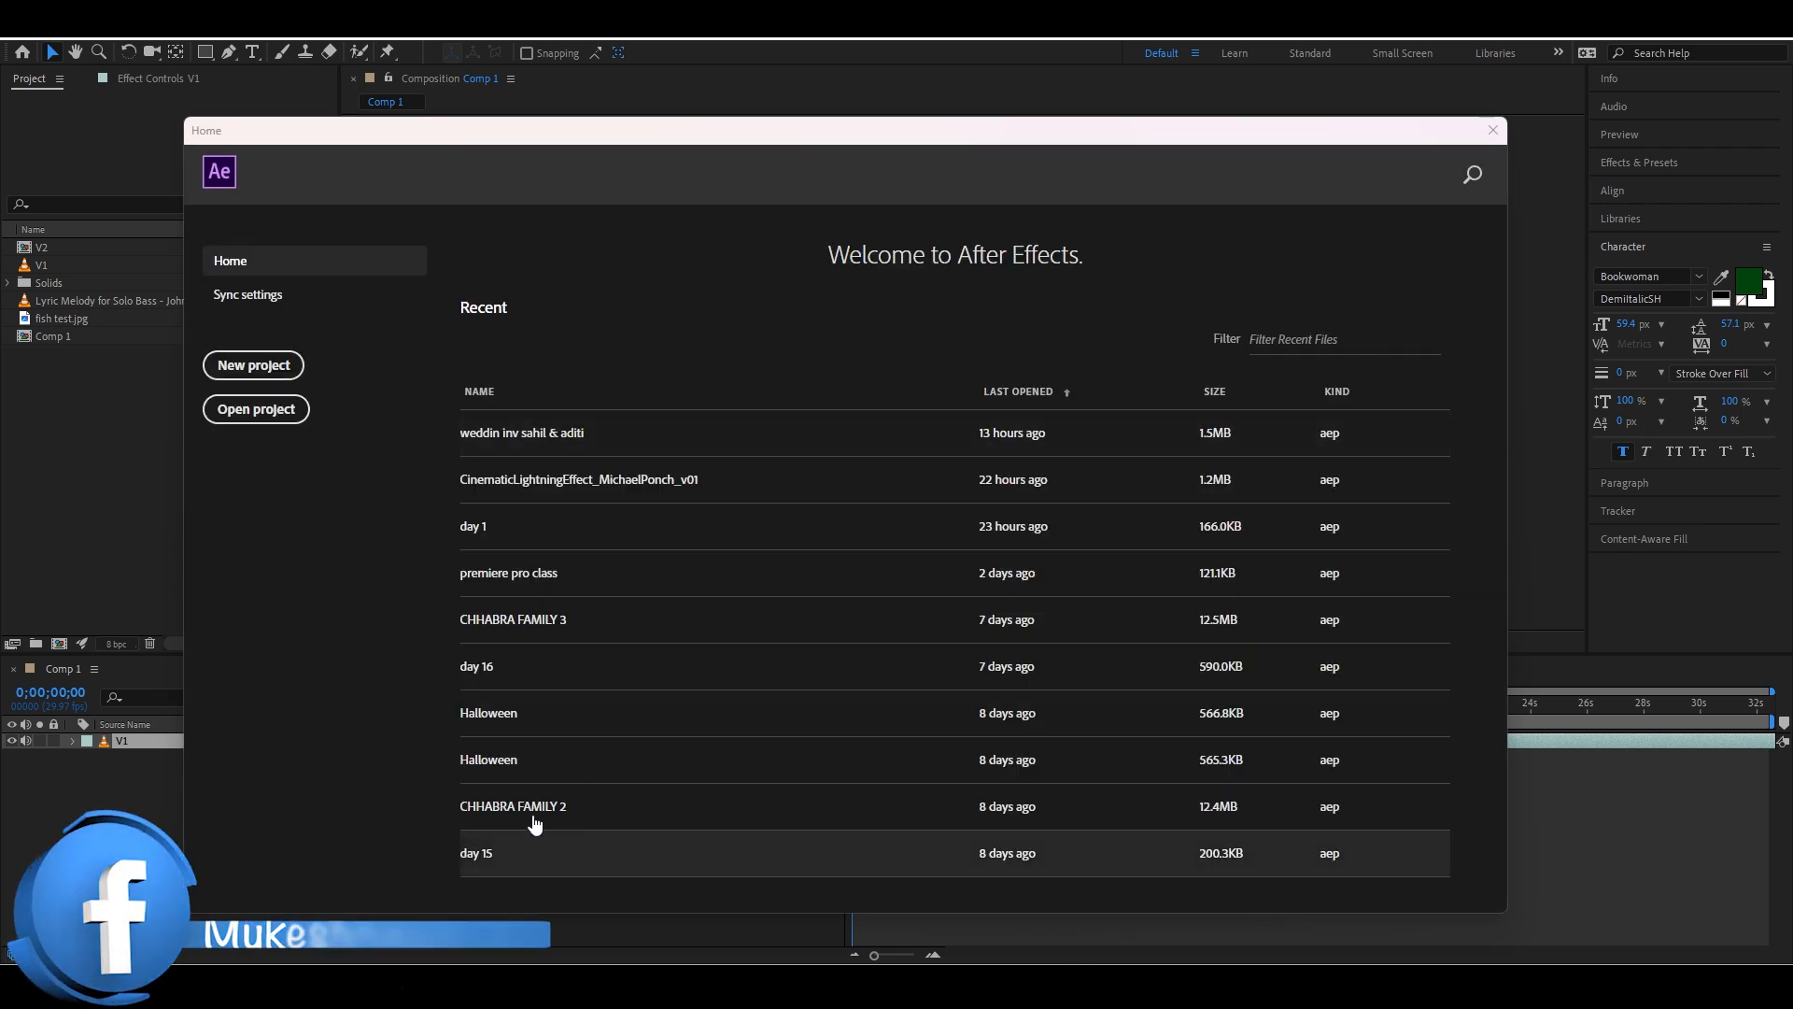
click(1492, 130)
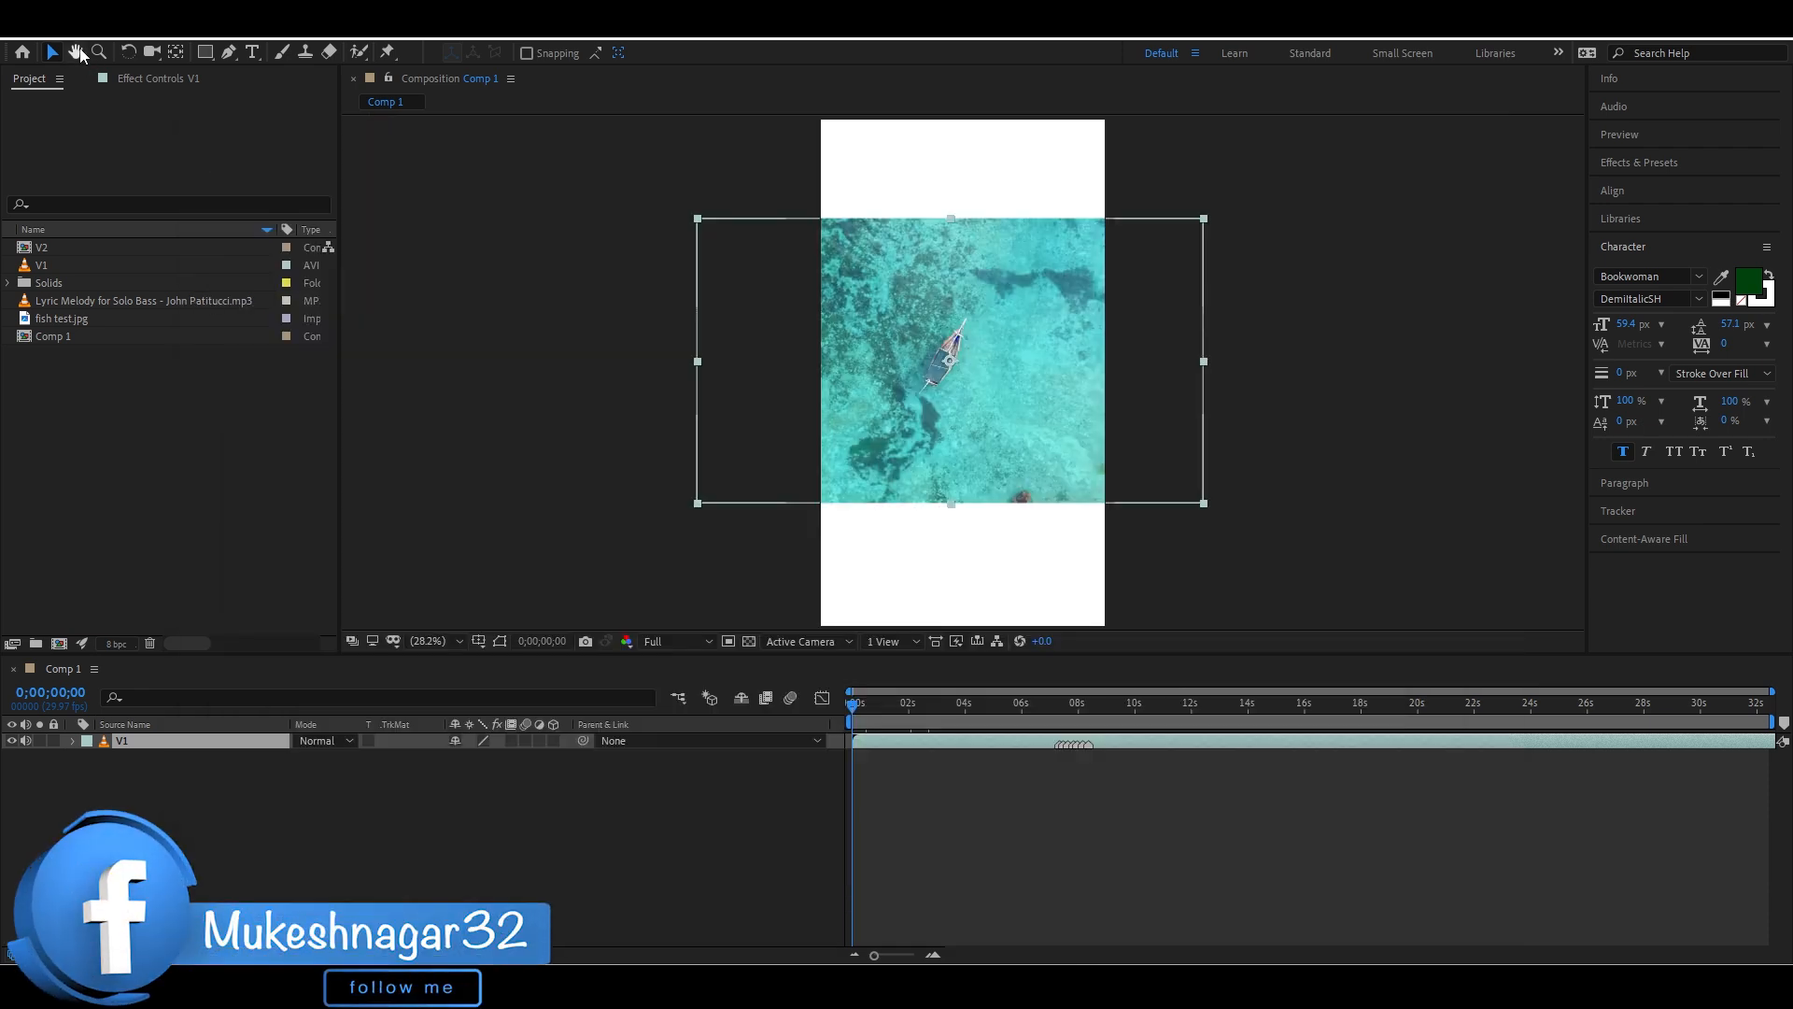
Pan the composition view and the magnified timeline with the Hand tool
click(78, 54)
drag(1293, 504, 1310, 452)
click(1021, 838)
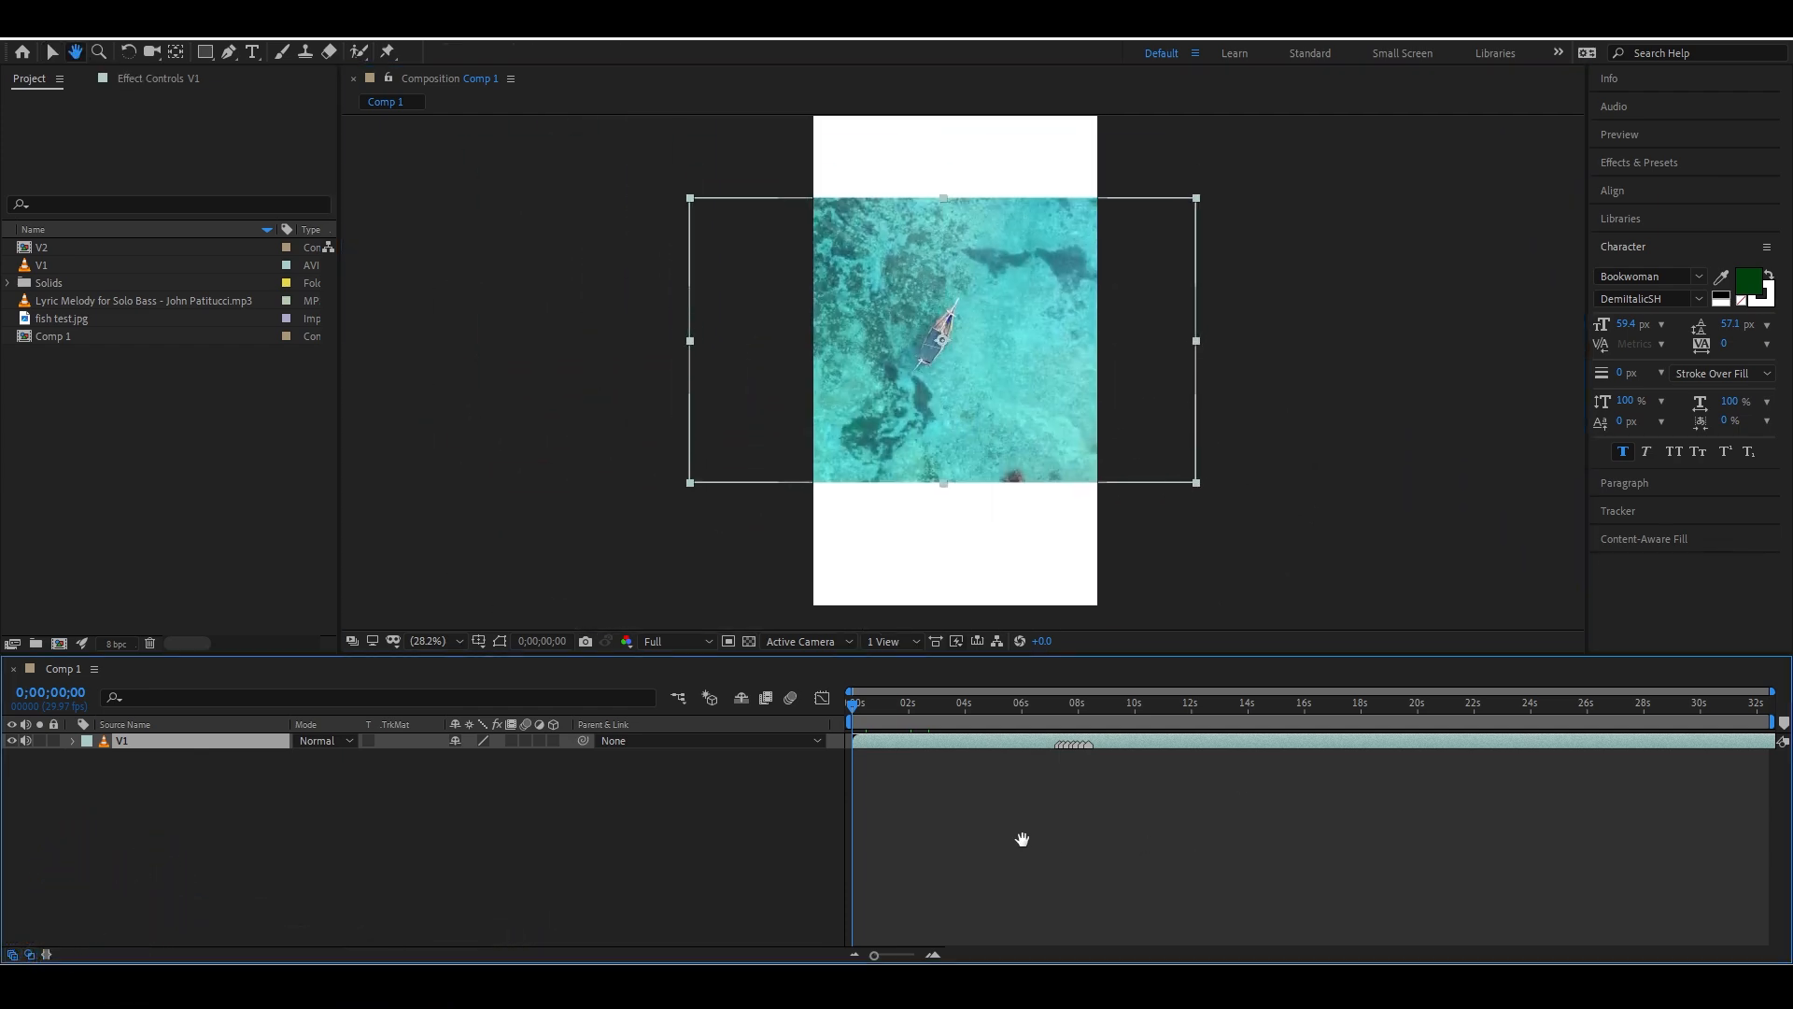
scroll(1204, 856, up, 5)
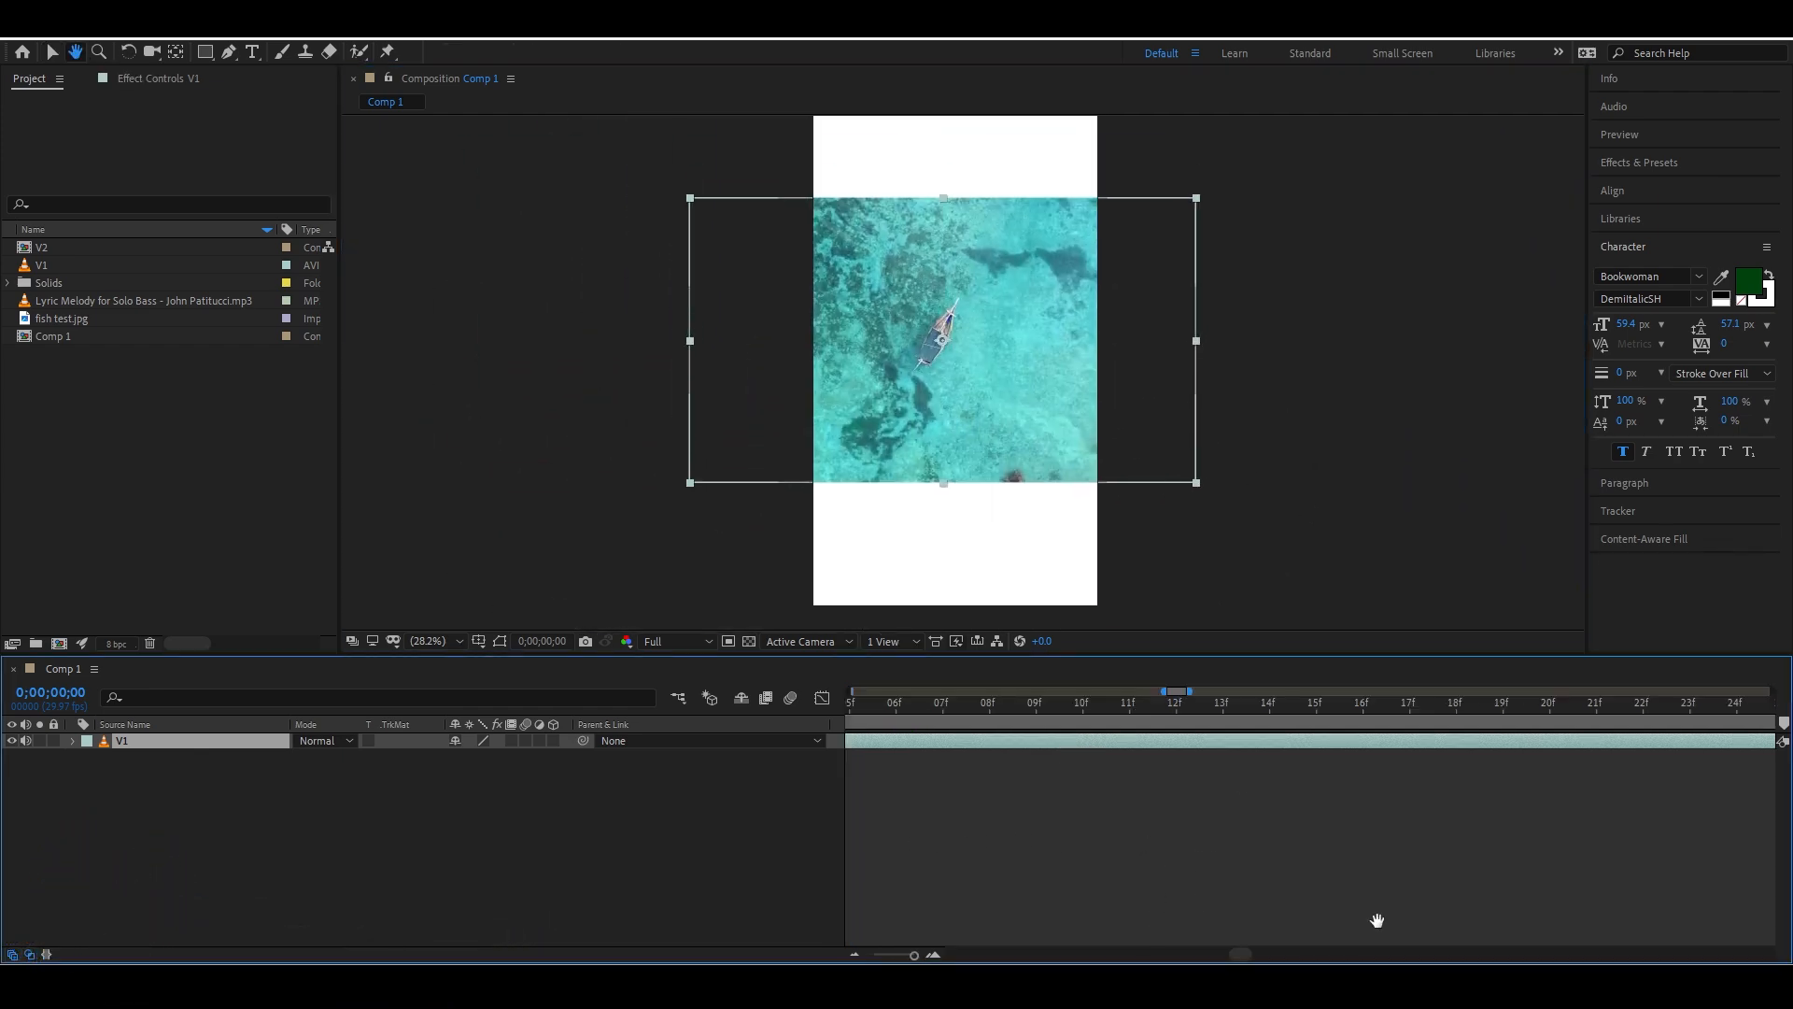
drag(1378, 920, 1077, 861)
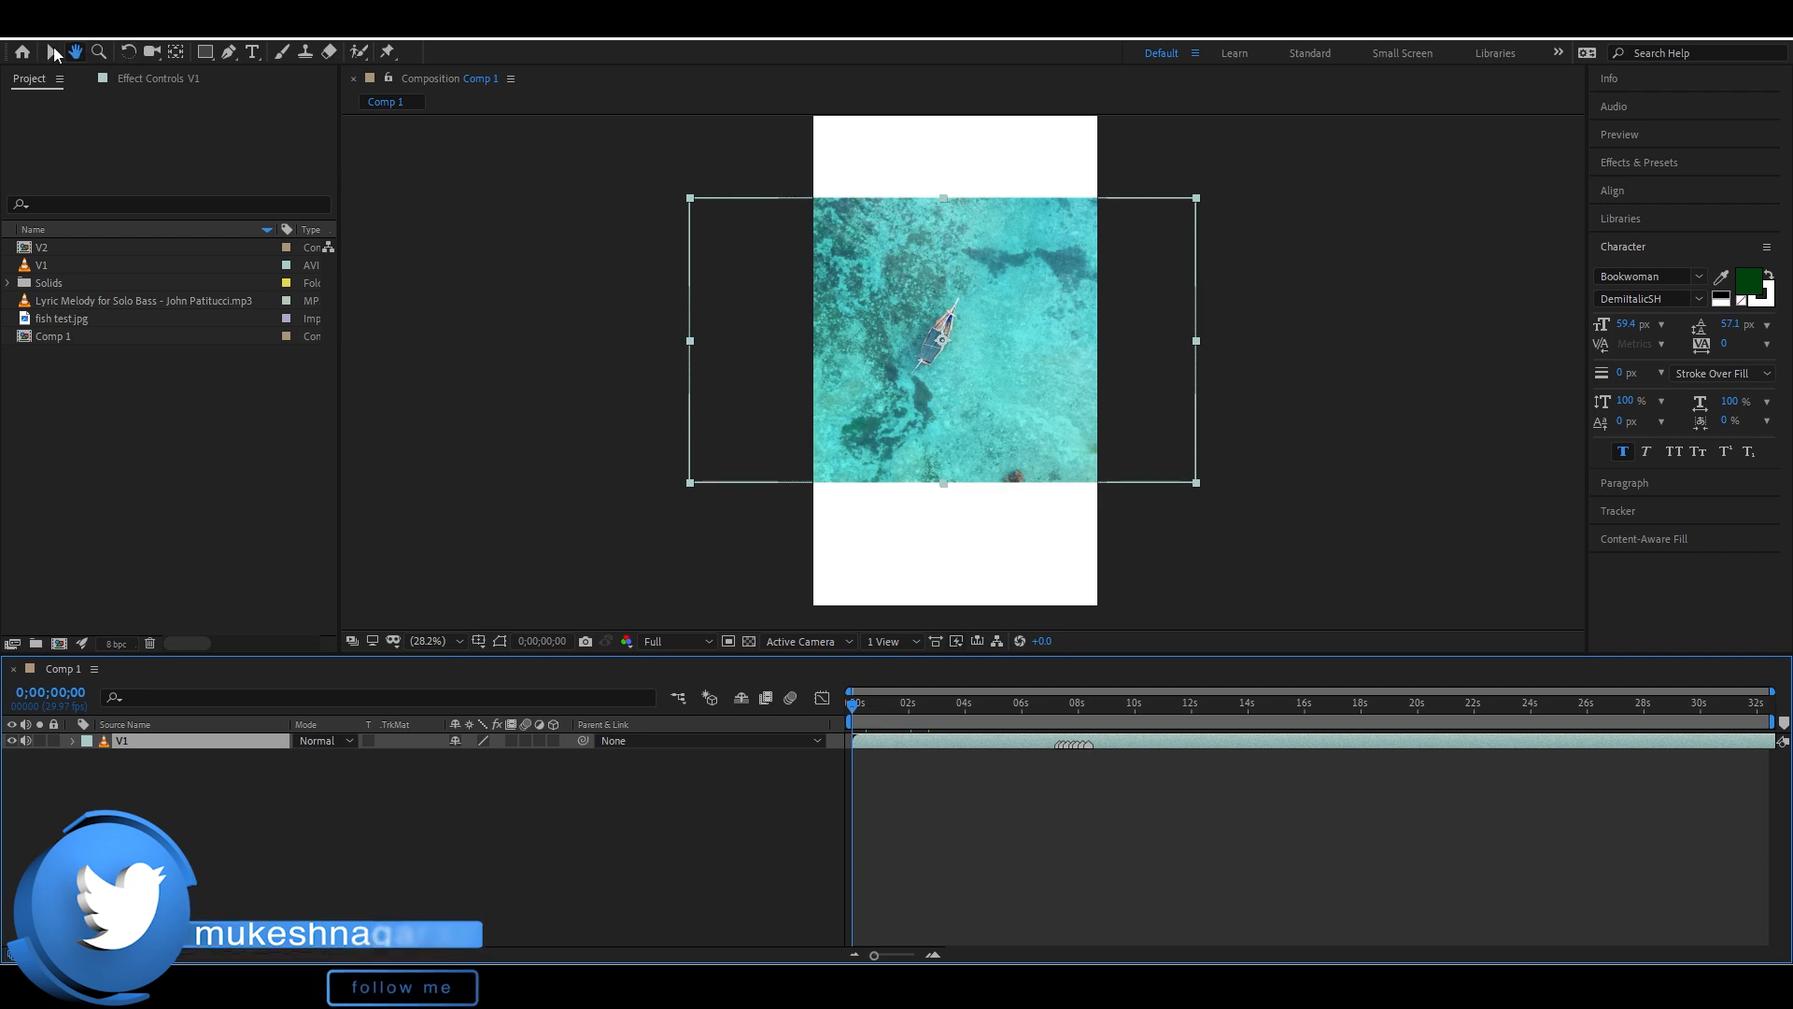
mouse_move(957, 299)
mouse_down()
mouse_move(980, 261)
mouse_move(938, 309)
mouse_up()
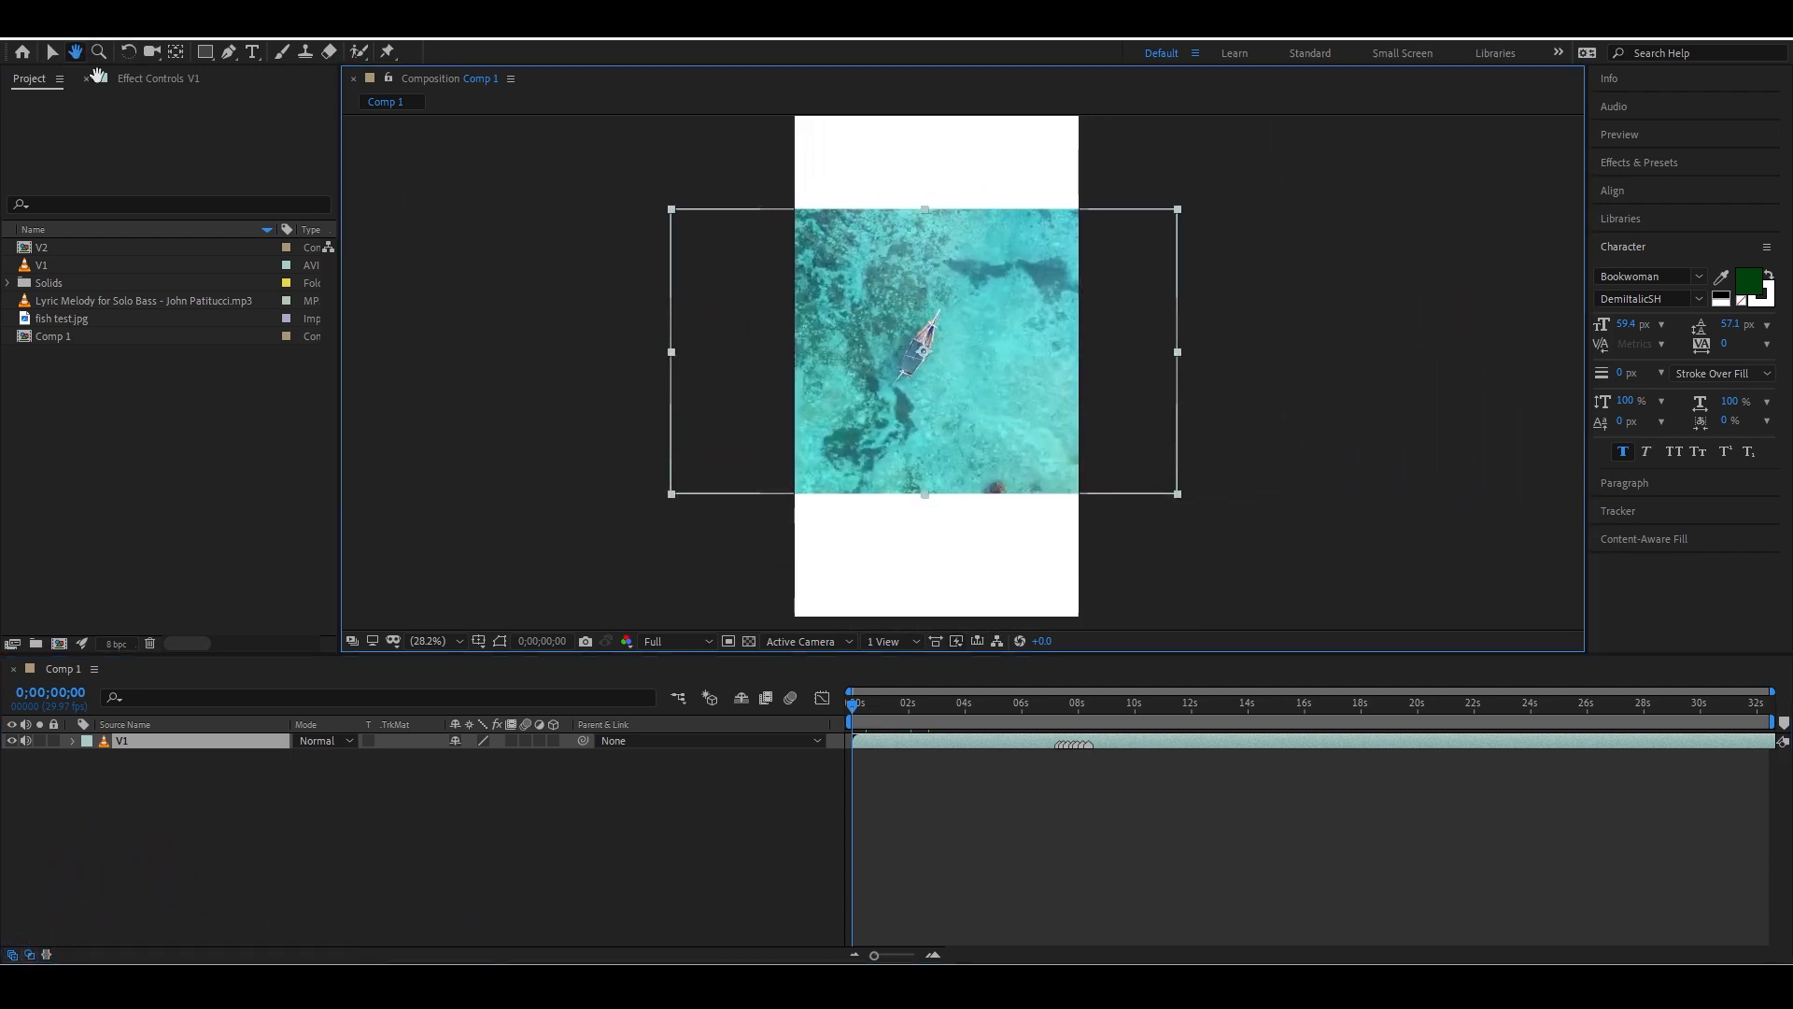
Move the V1 layer slightly lower in the frame with the Selection tool, then pan the composition view with the Hand tool
click(54, 53)
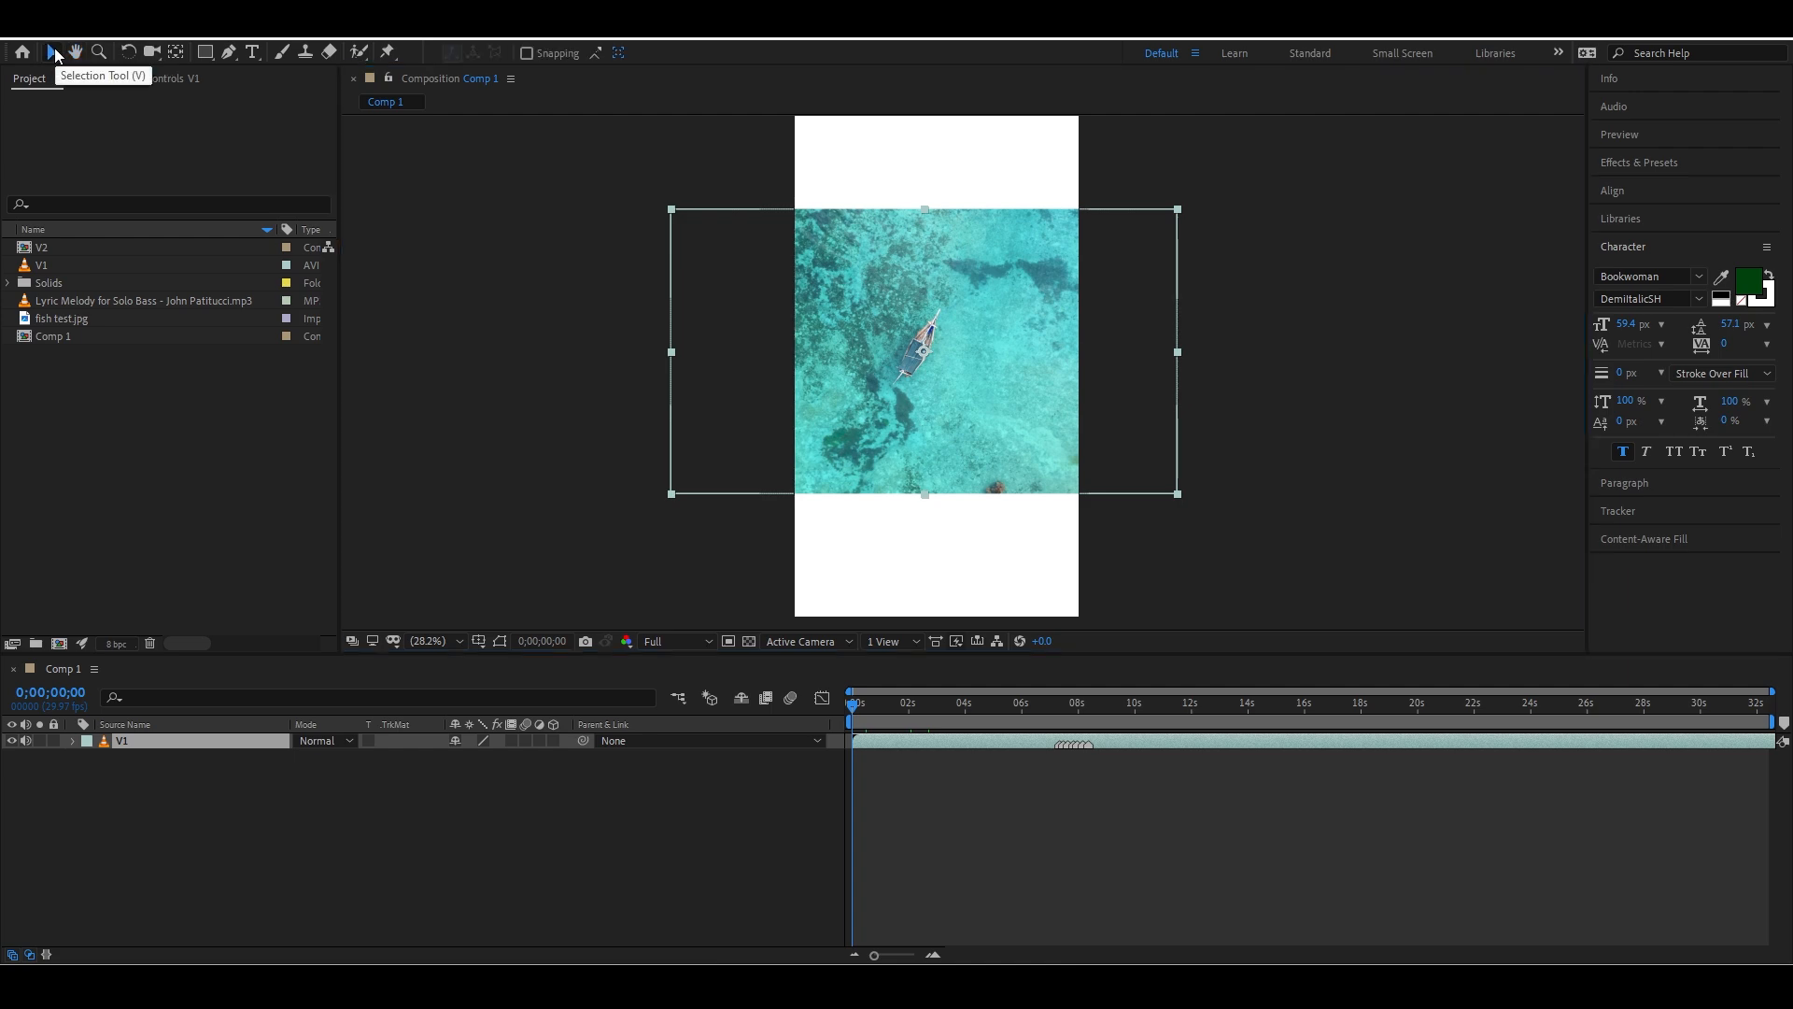
mouse_move(953, 399)
mouse_down()
mouse_move(997, 430)
mouse_move(962, 418)
mouse_up()
key(h)
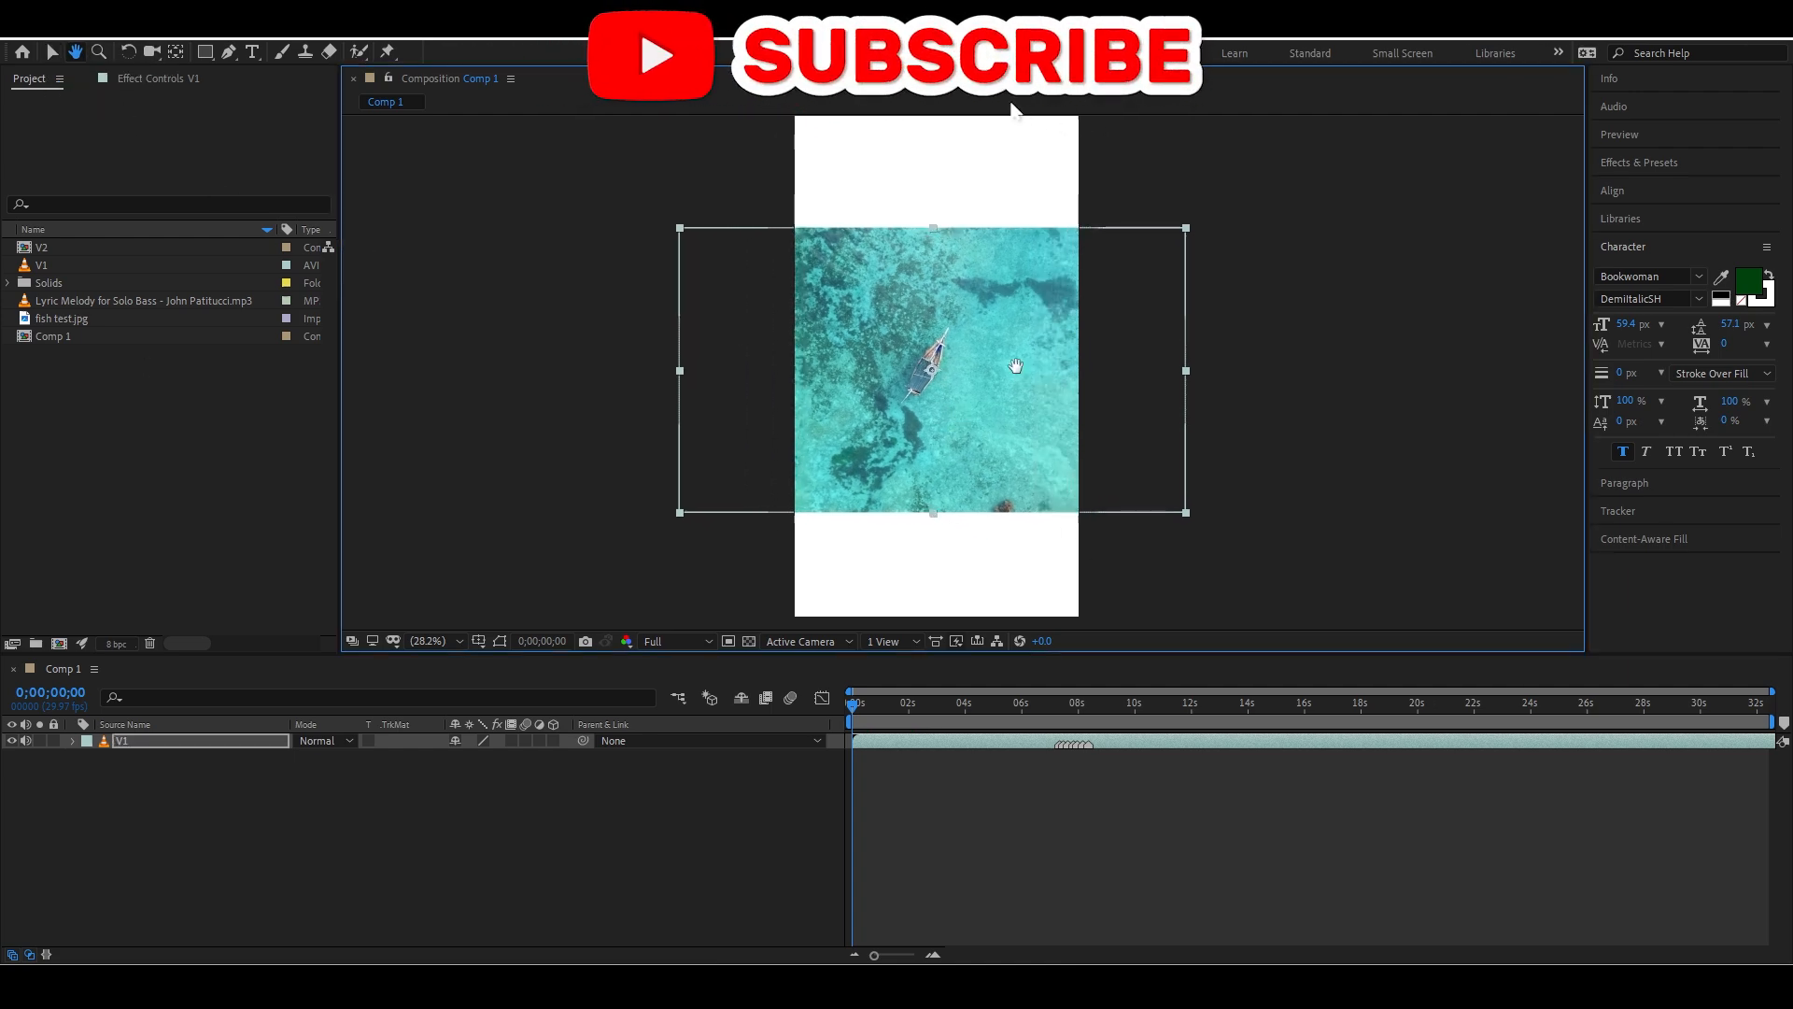
drag(1323, 317, 1407, 282)
Magnify the timeline and pan along it, then pan the composition view with the temporary Hand tool
click(898, 855)
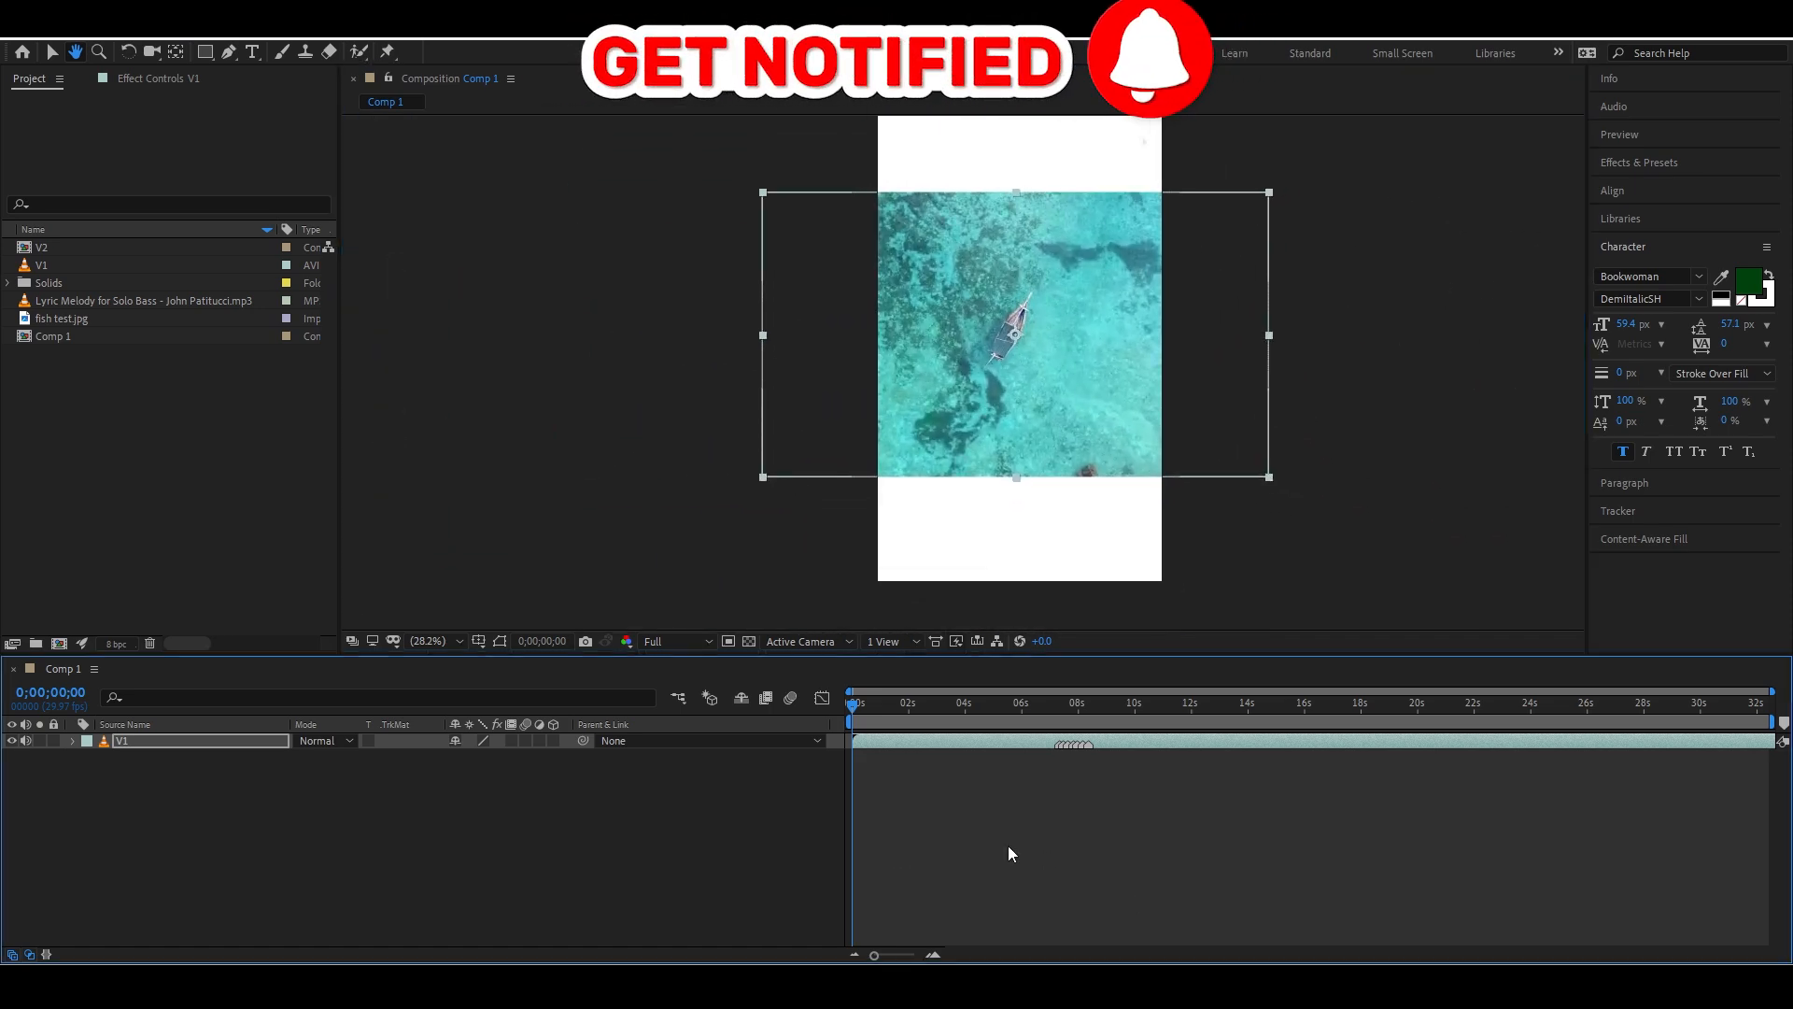
scroll(1035, 860, up, 10)
drag(1153, 860, 1318, 810)
click(52, 52)
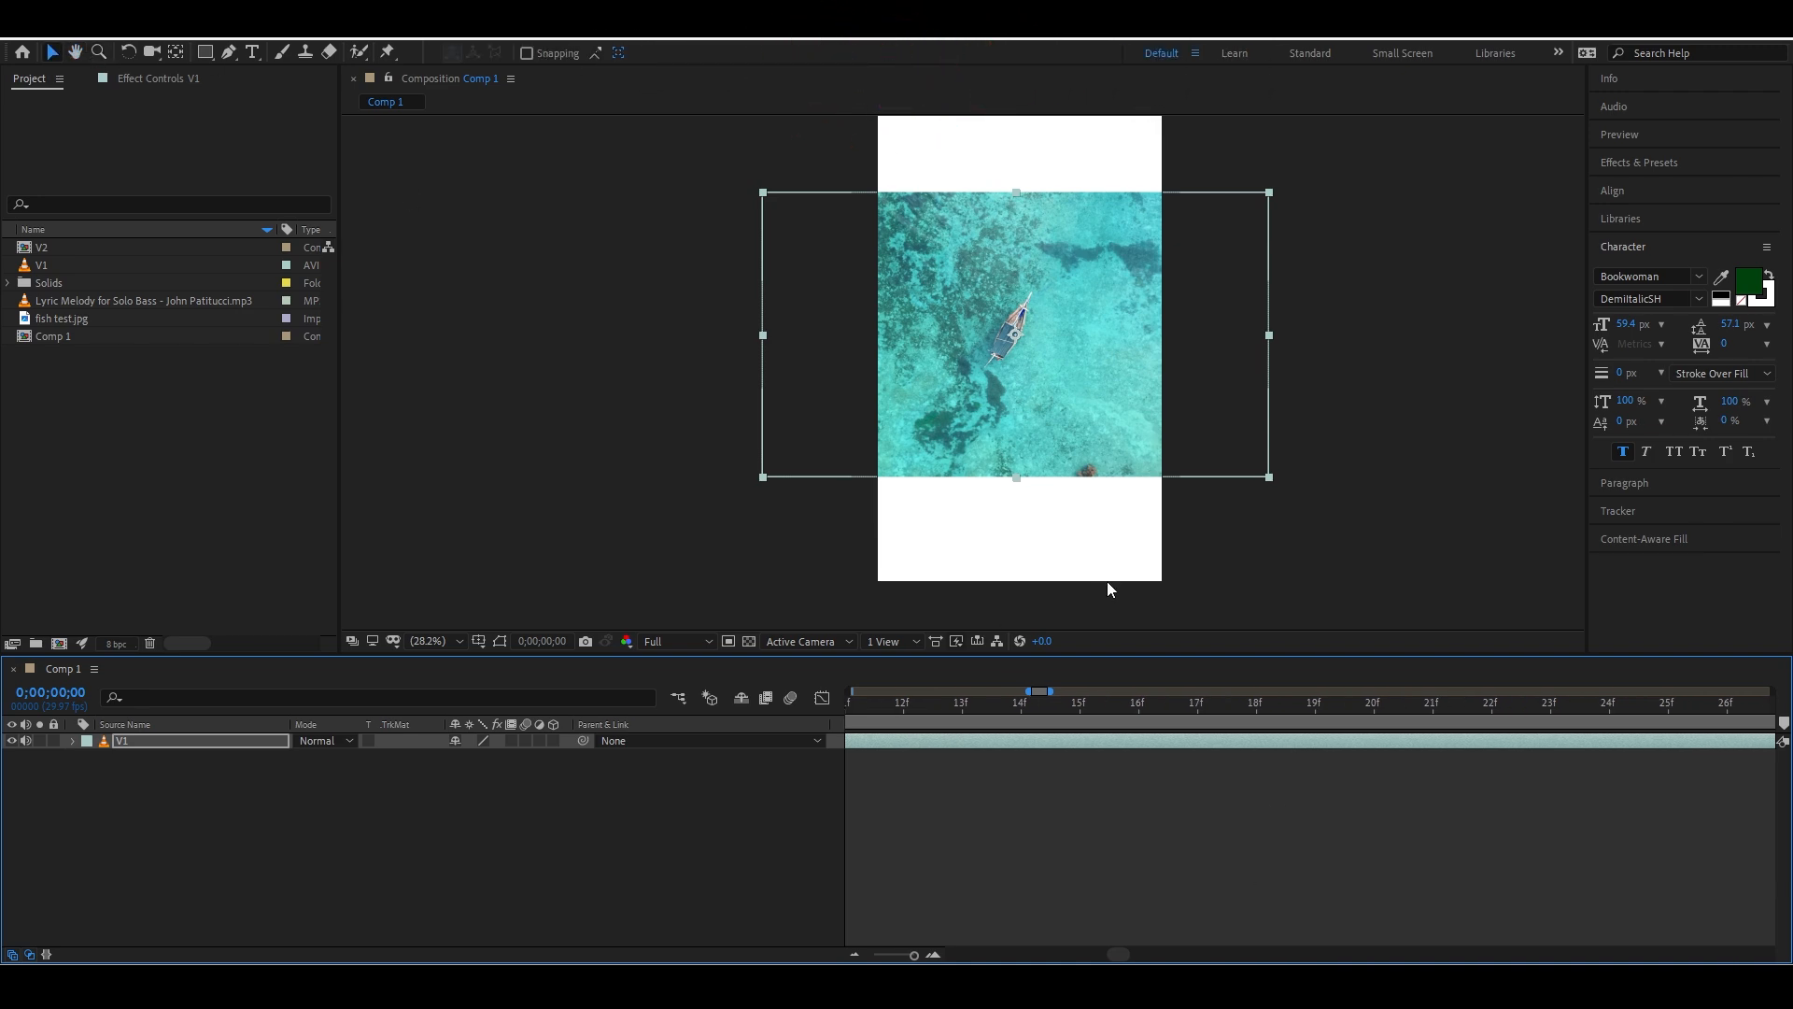
drag(1108, 580, 979, 432)
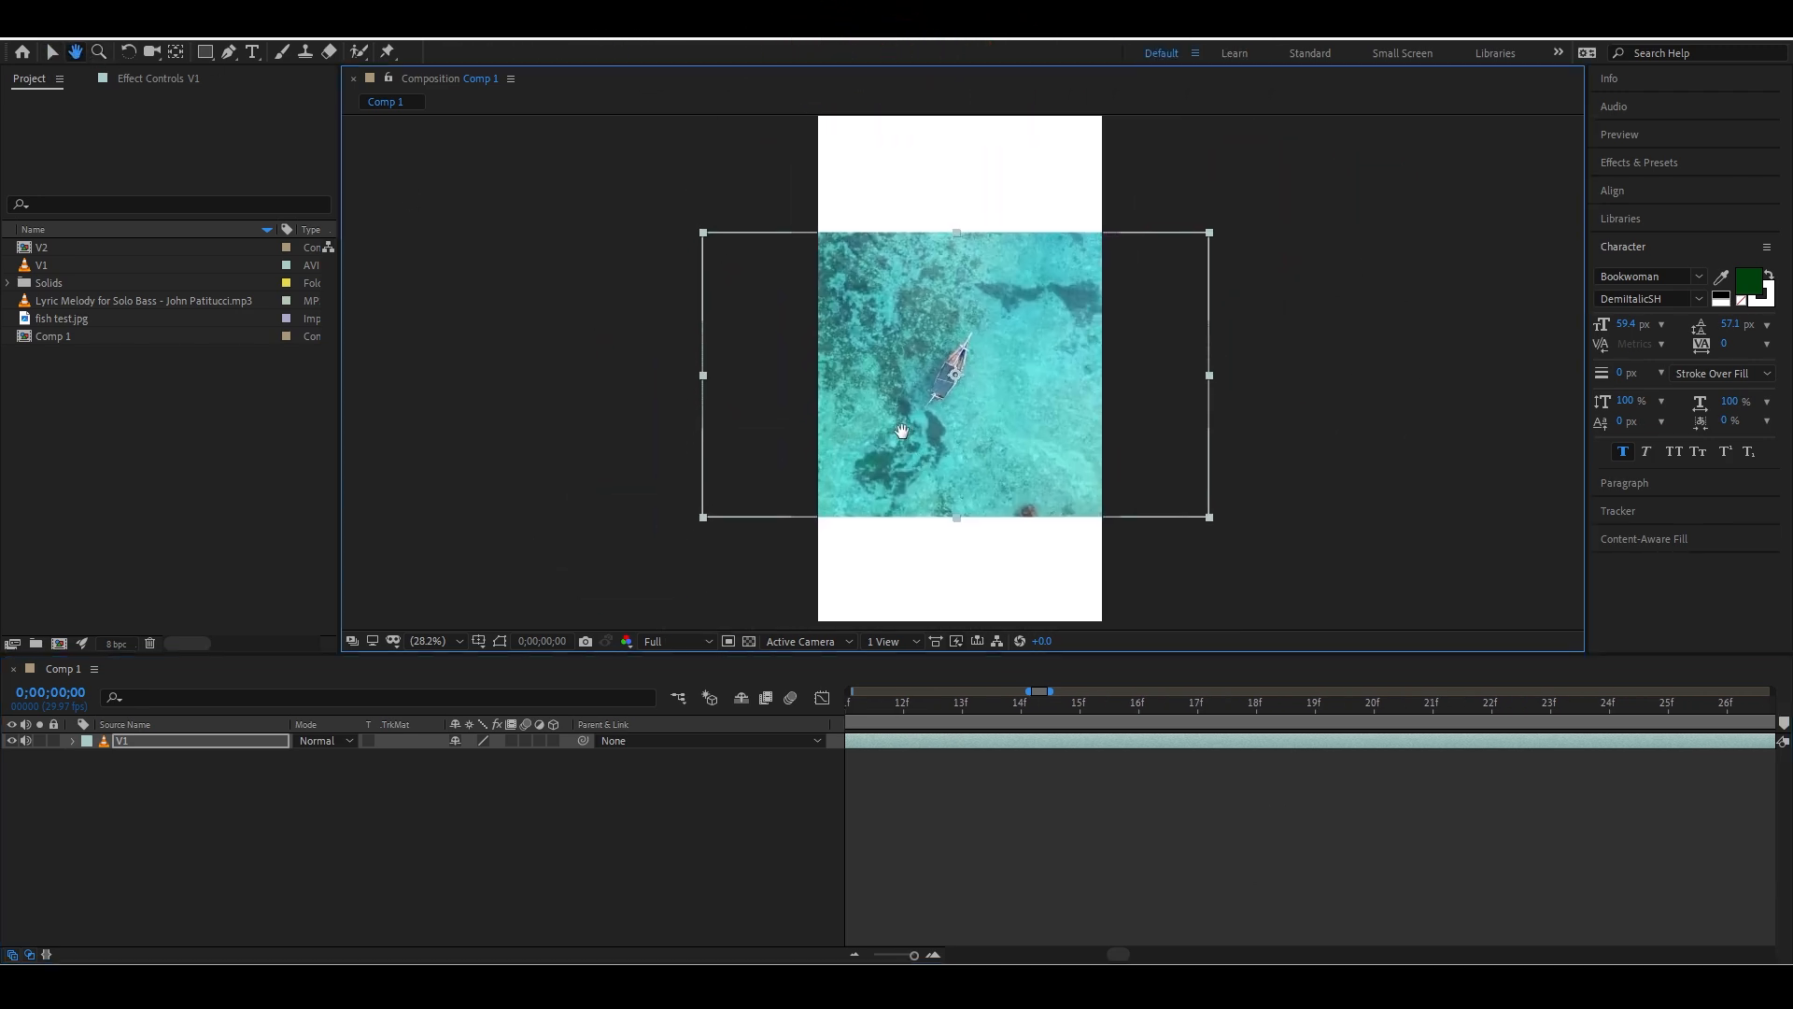
drag(1098, 831, 1000, 861)
click(1000, 861)
mouse_move(955, 529)
mouse_down()
mouse_move(1068, 582)
mouse_move(916, 532)
mouse_move(977, 526)
mouse_up()
click(920, 499)
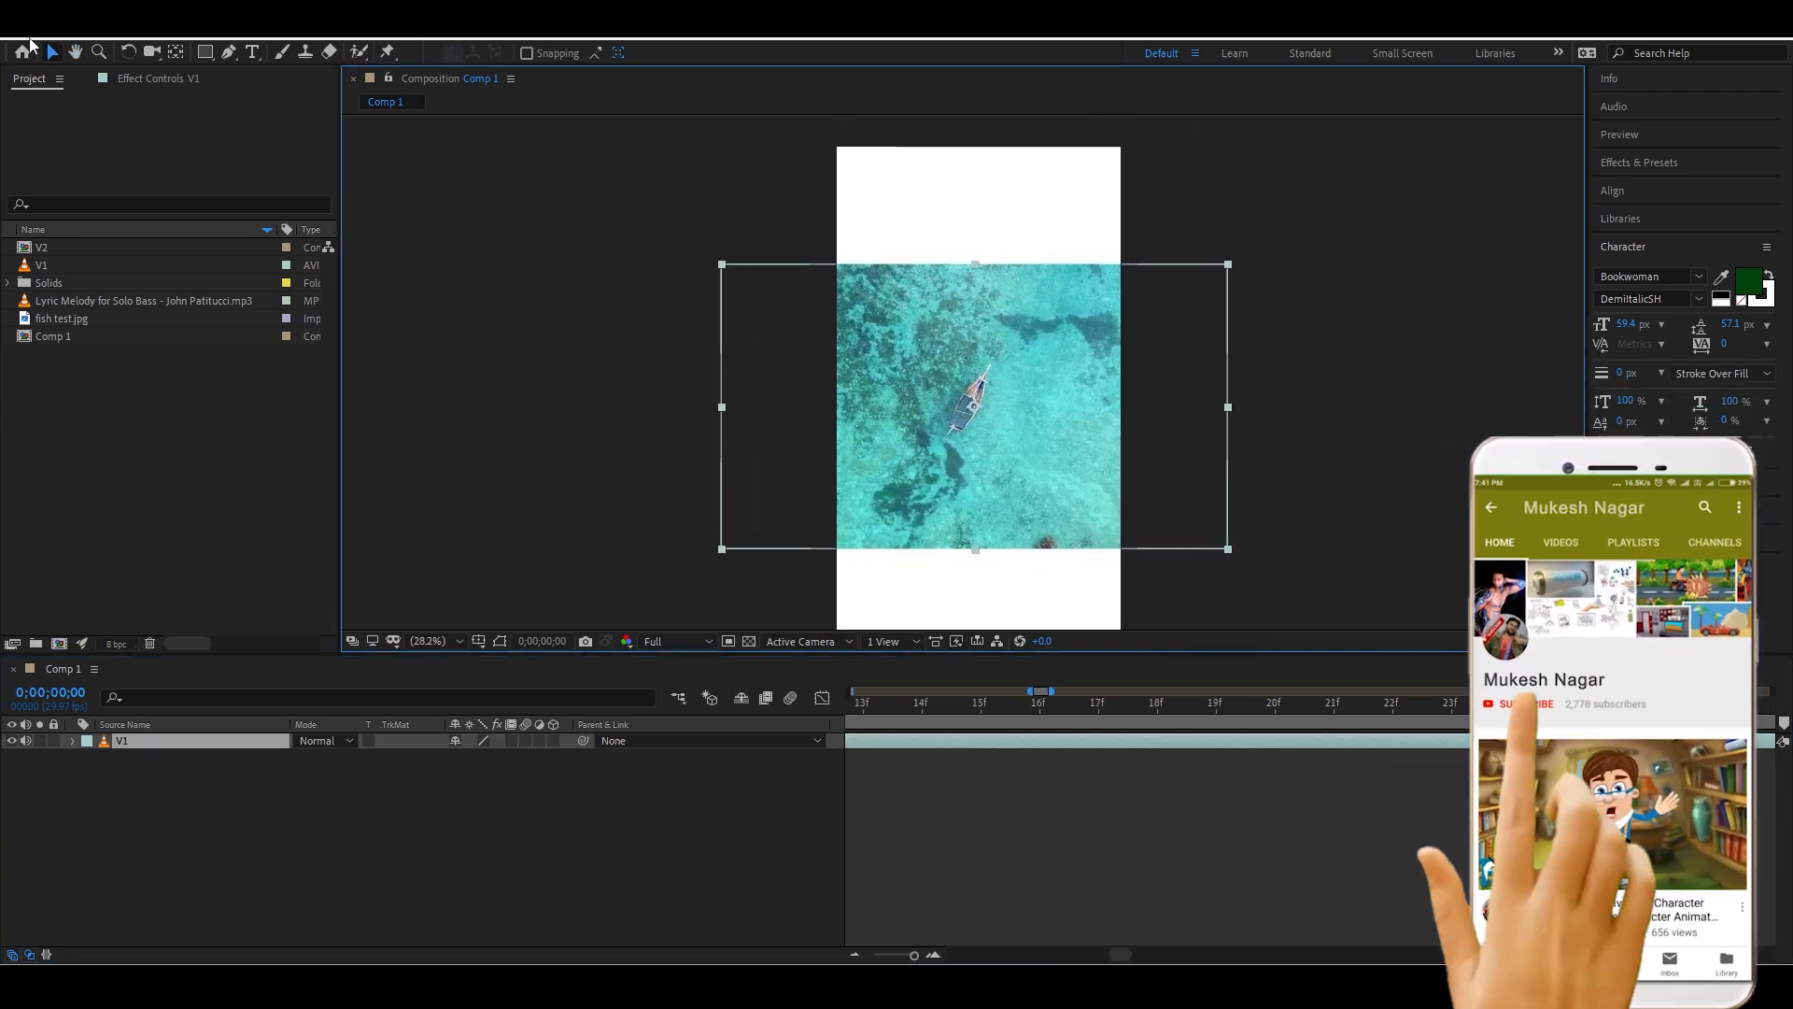
Magnify the composition view to 50% with the Zoom tool, then reduce it to 25%
click(99, 53)
click(895, 351)
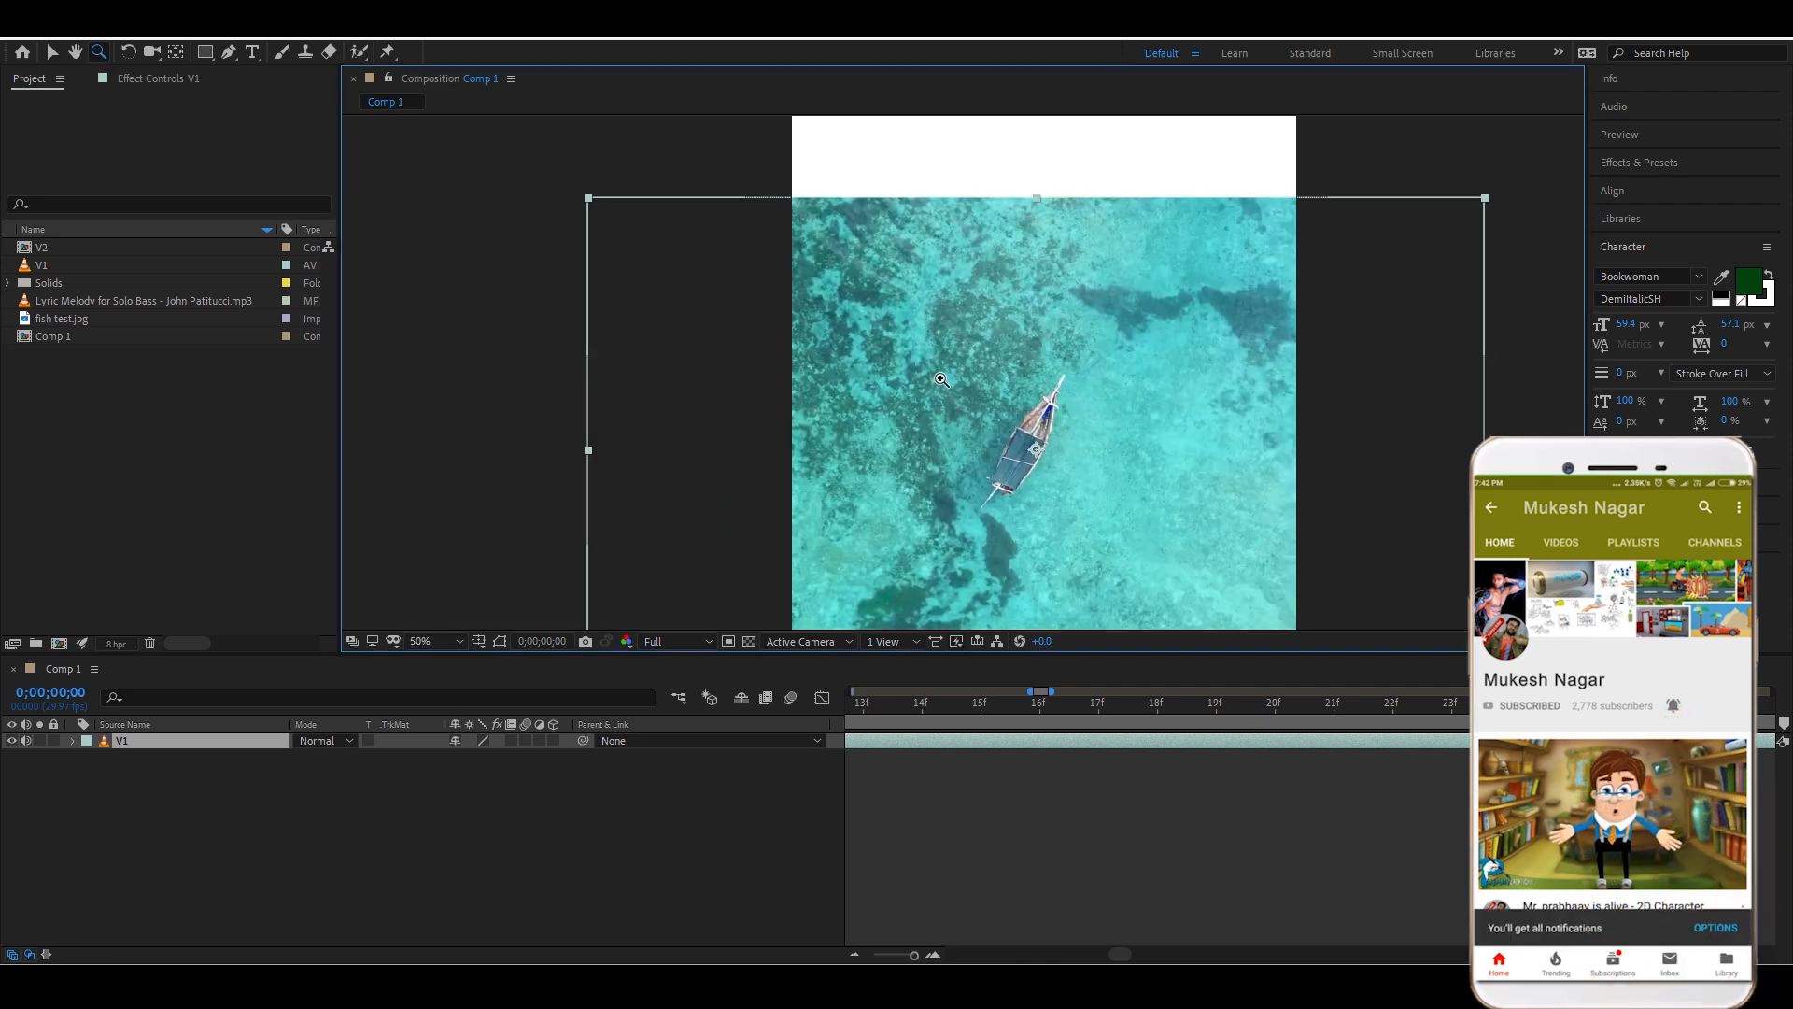
alt+click(944, 379)
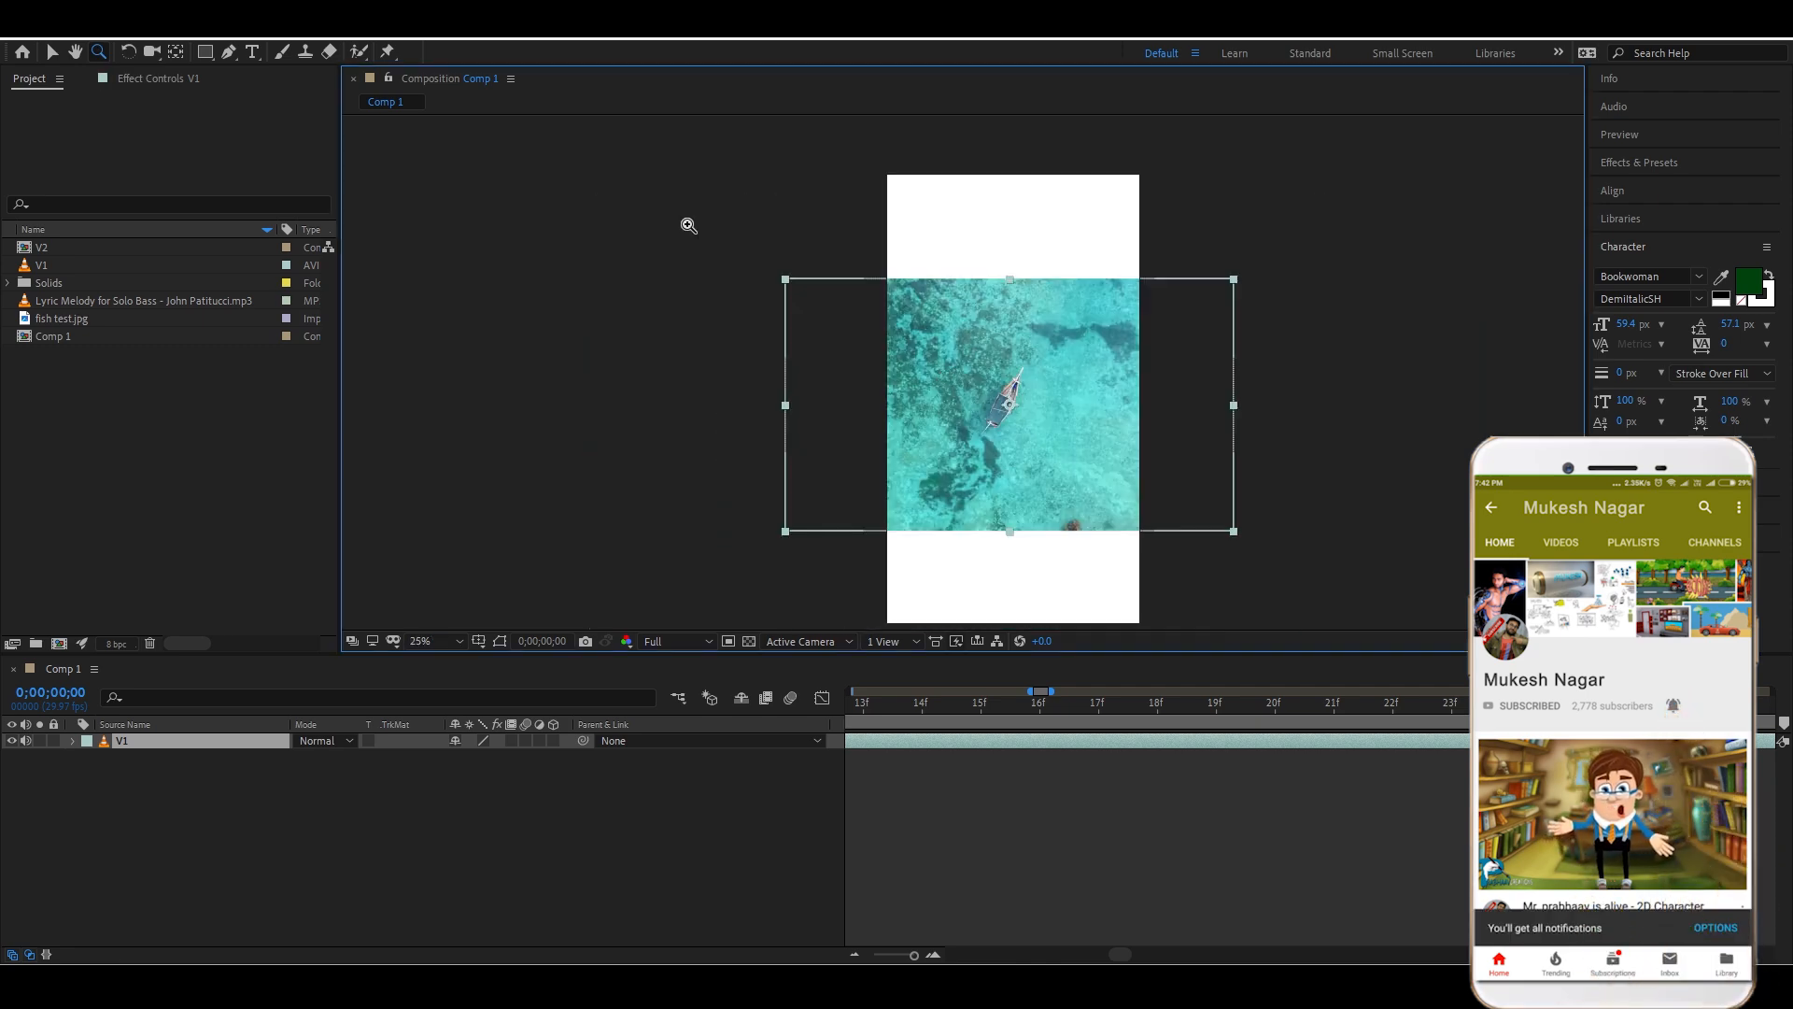
With the Selection tool active, zoom the composition view in and out, ending at 12.5%
click(52, 54)
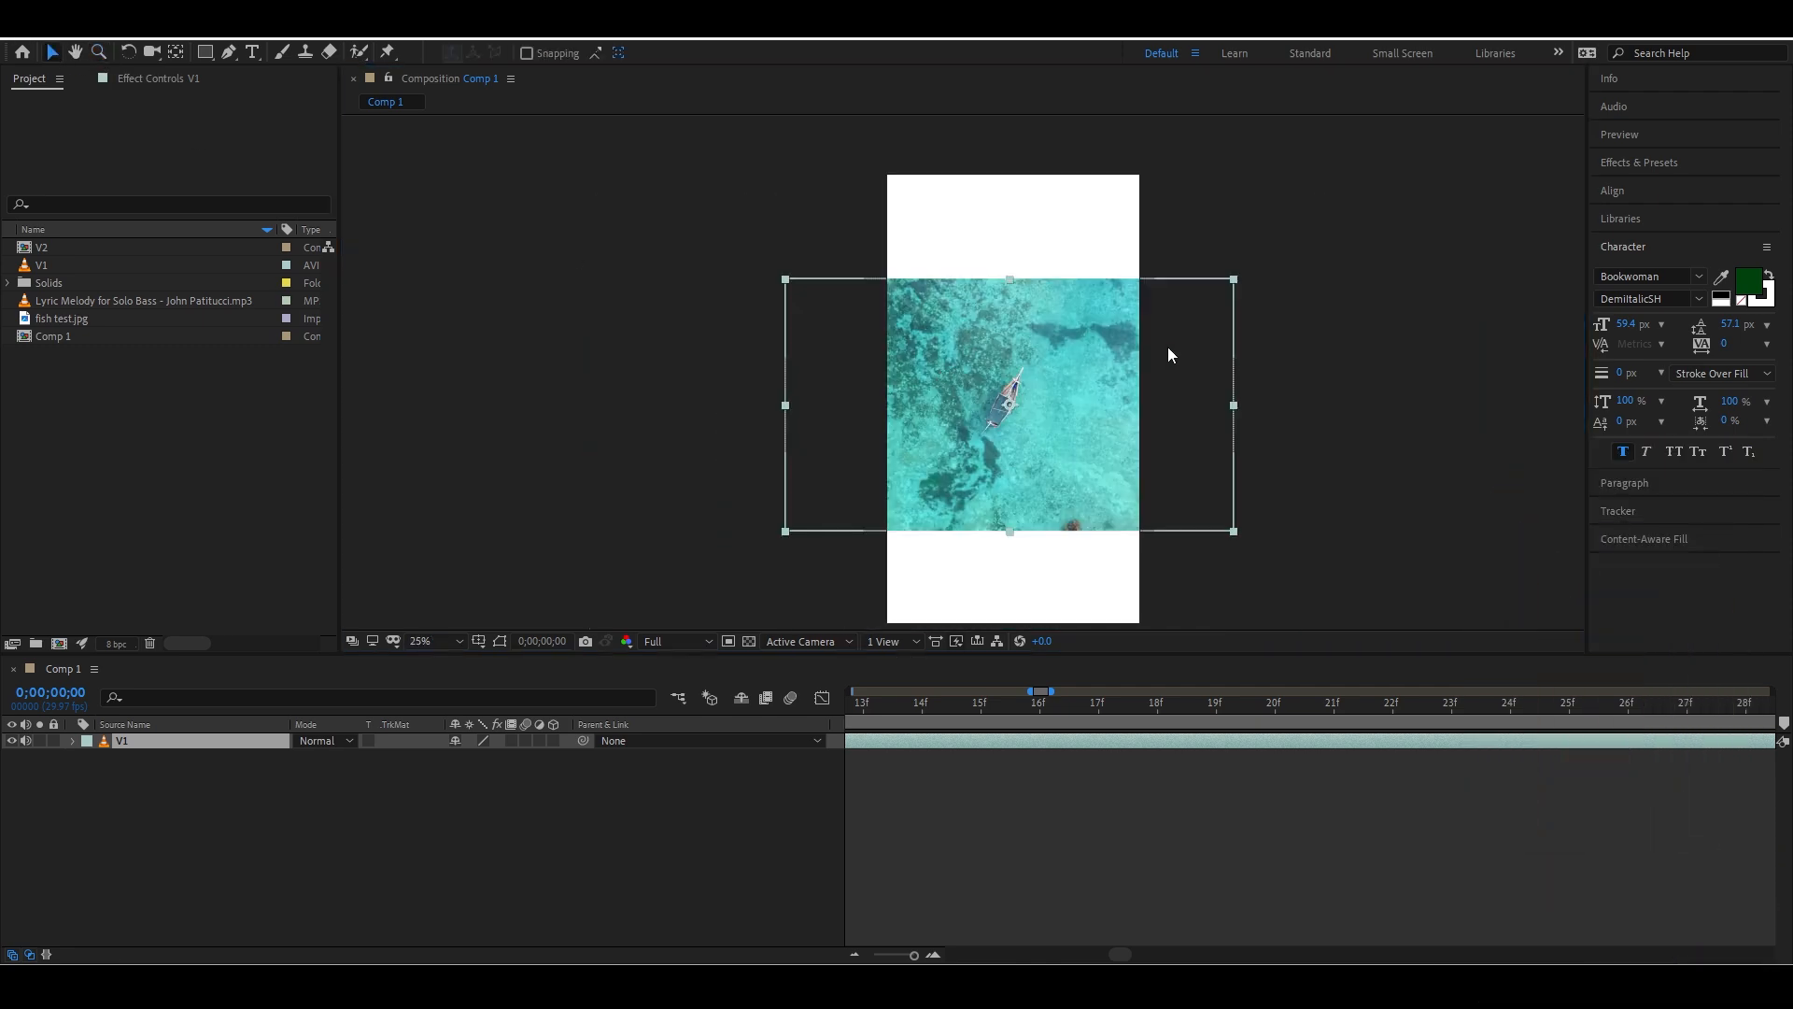
scroll(1062, 373, up, 5)
scroll(1057, 372, down, 8)
scroll(1009, 384, up, 4)
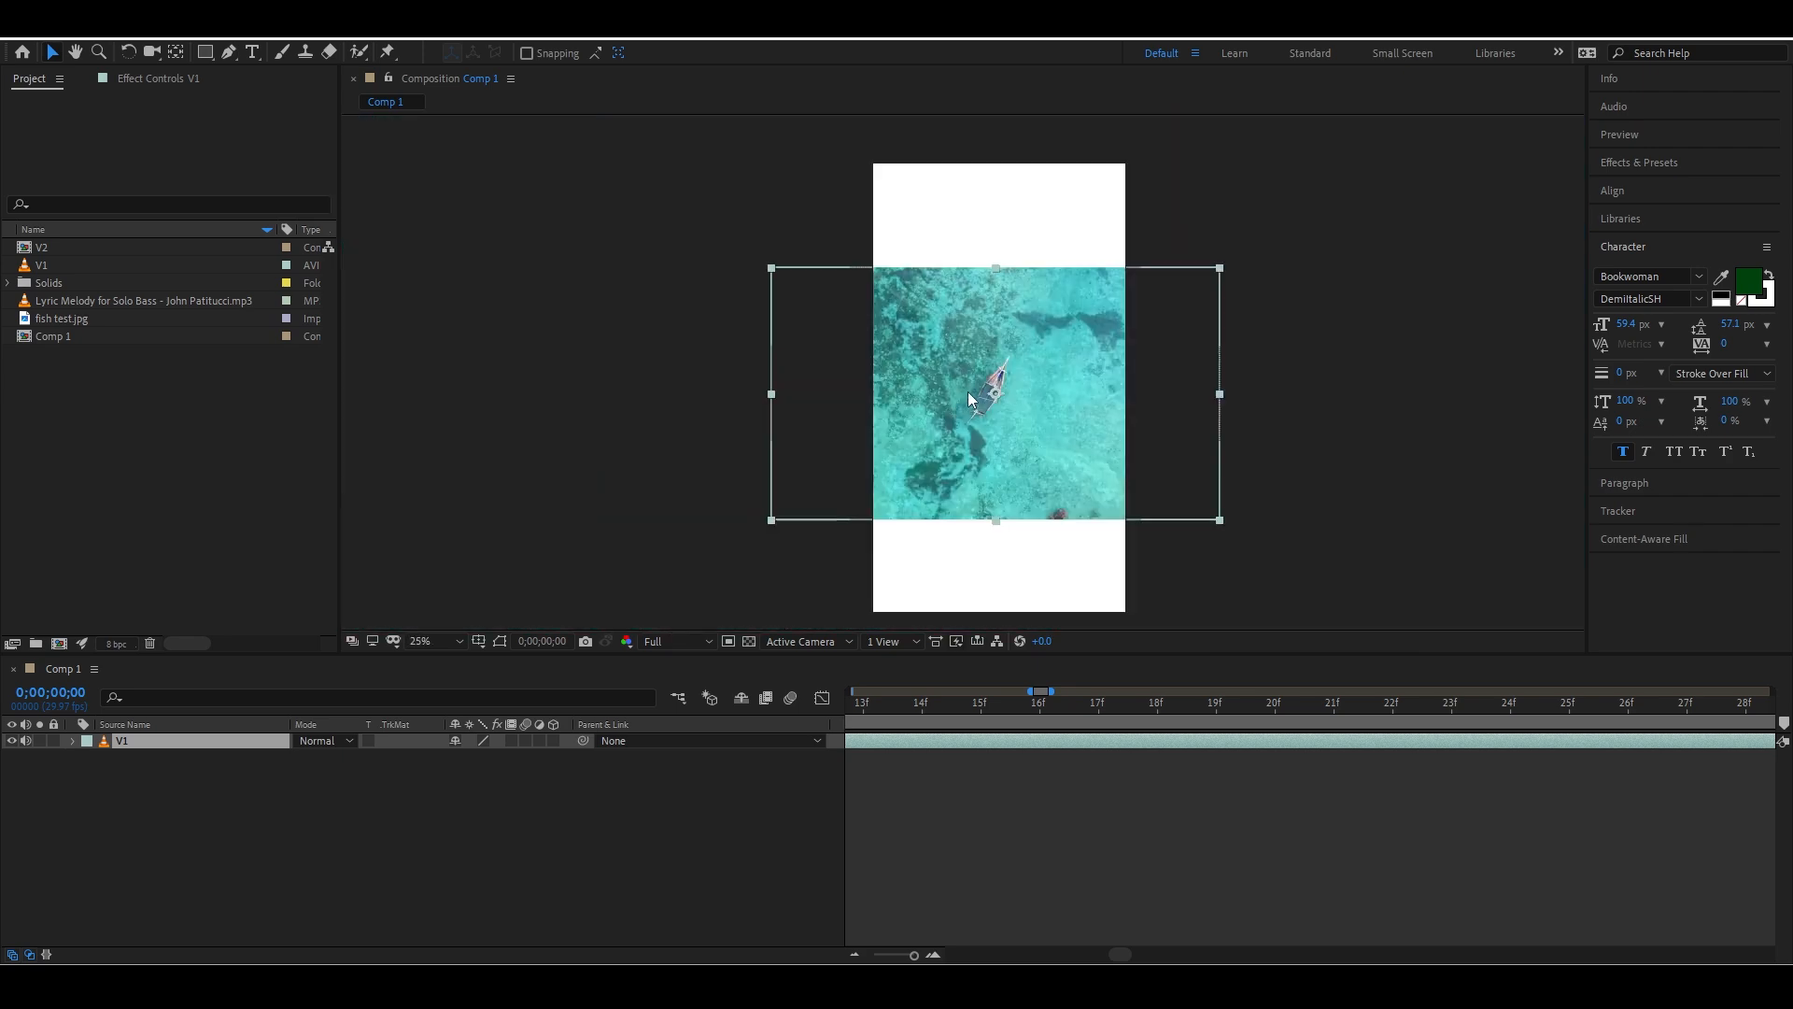
scroll(968, 391, down, 2)
scroll(967, 391, up, 2)
scroll(968, 391, down, 2)
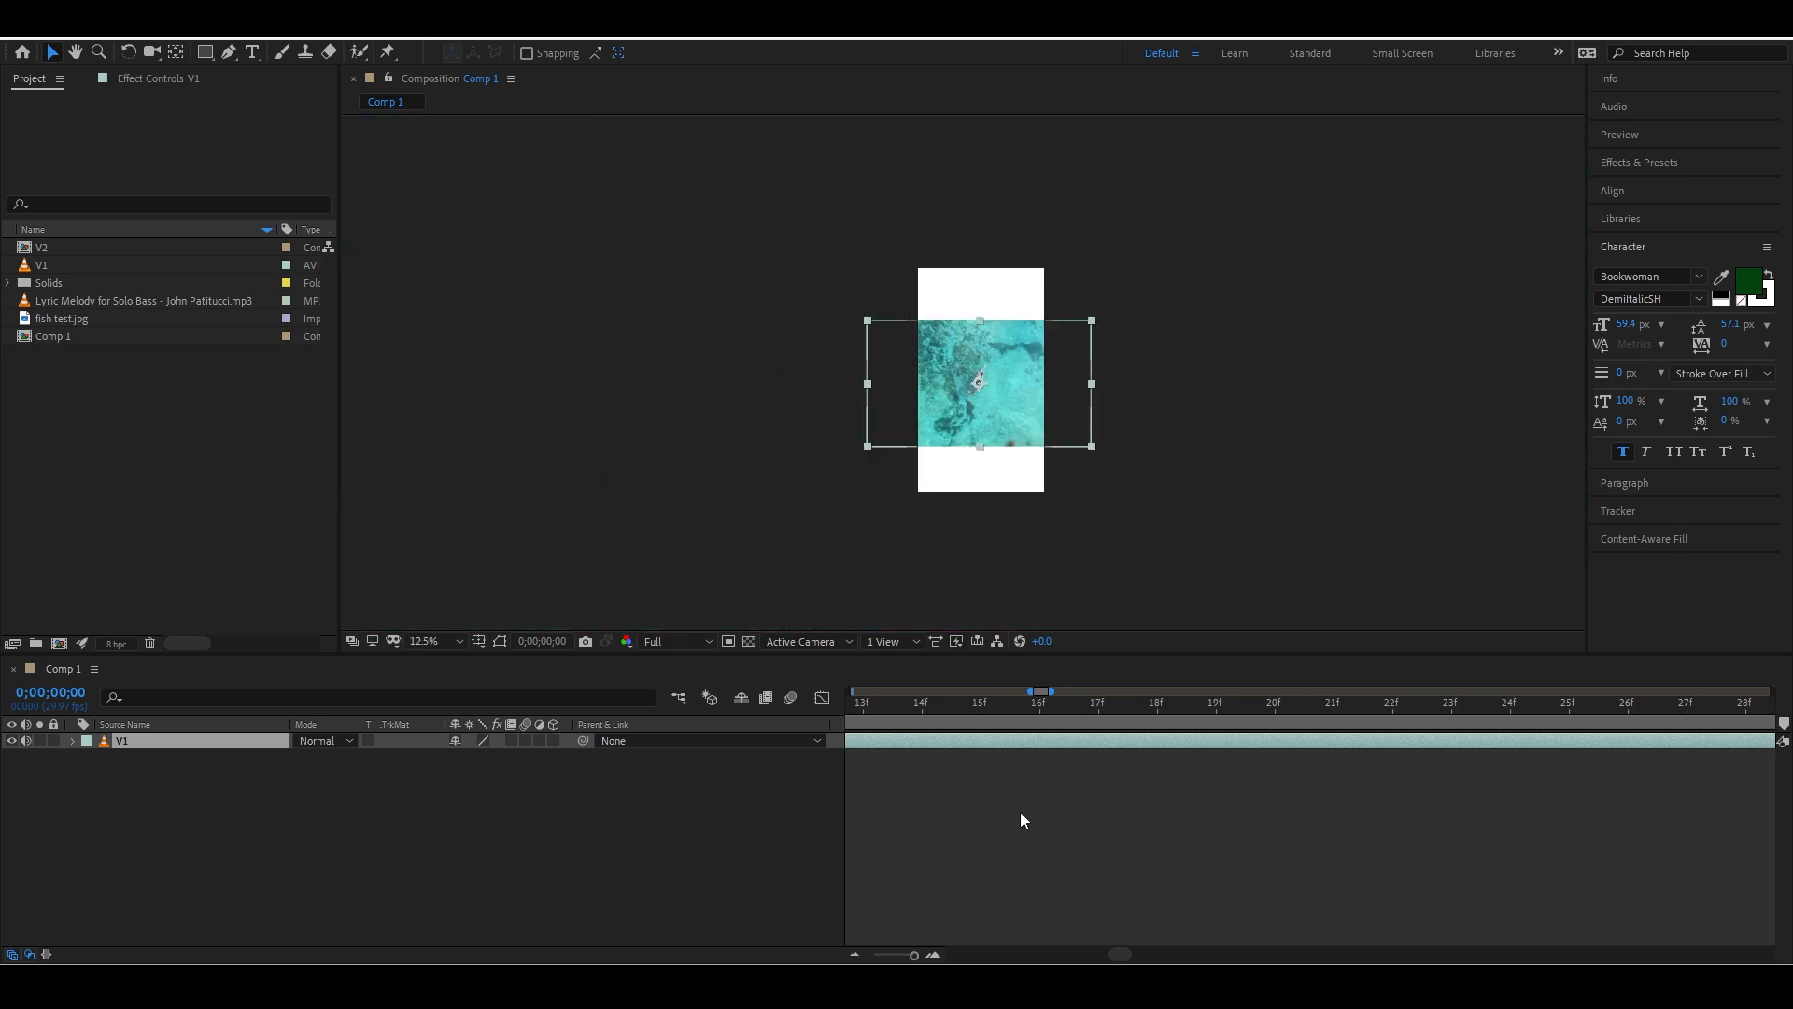
Zoom the timeline in and out, ending with the composition's full duration shown
scroll(1020, 822, down, 4)
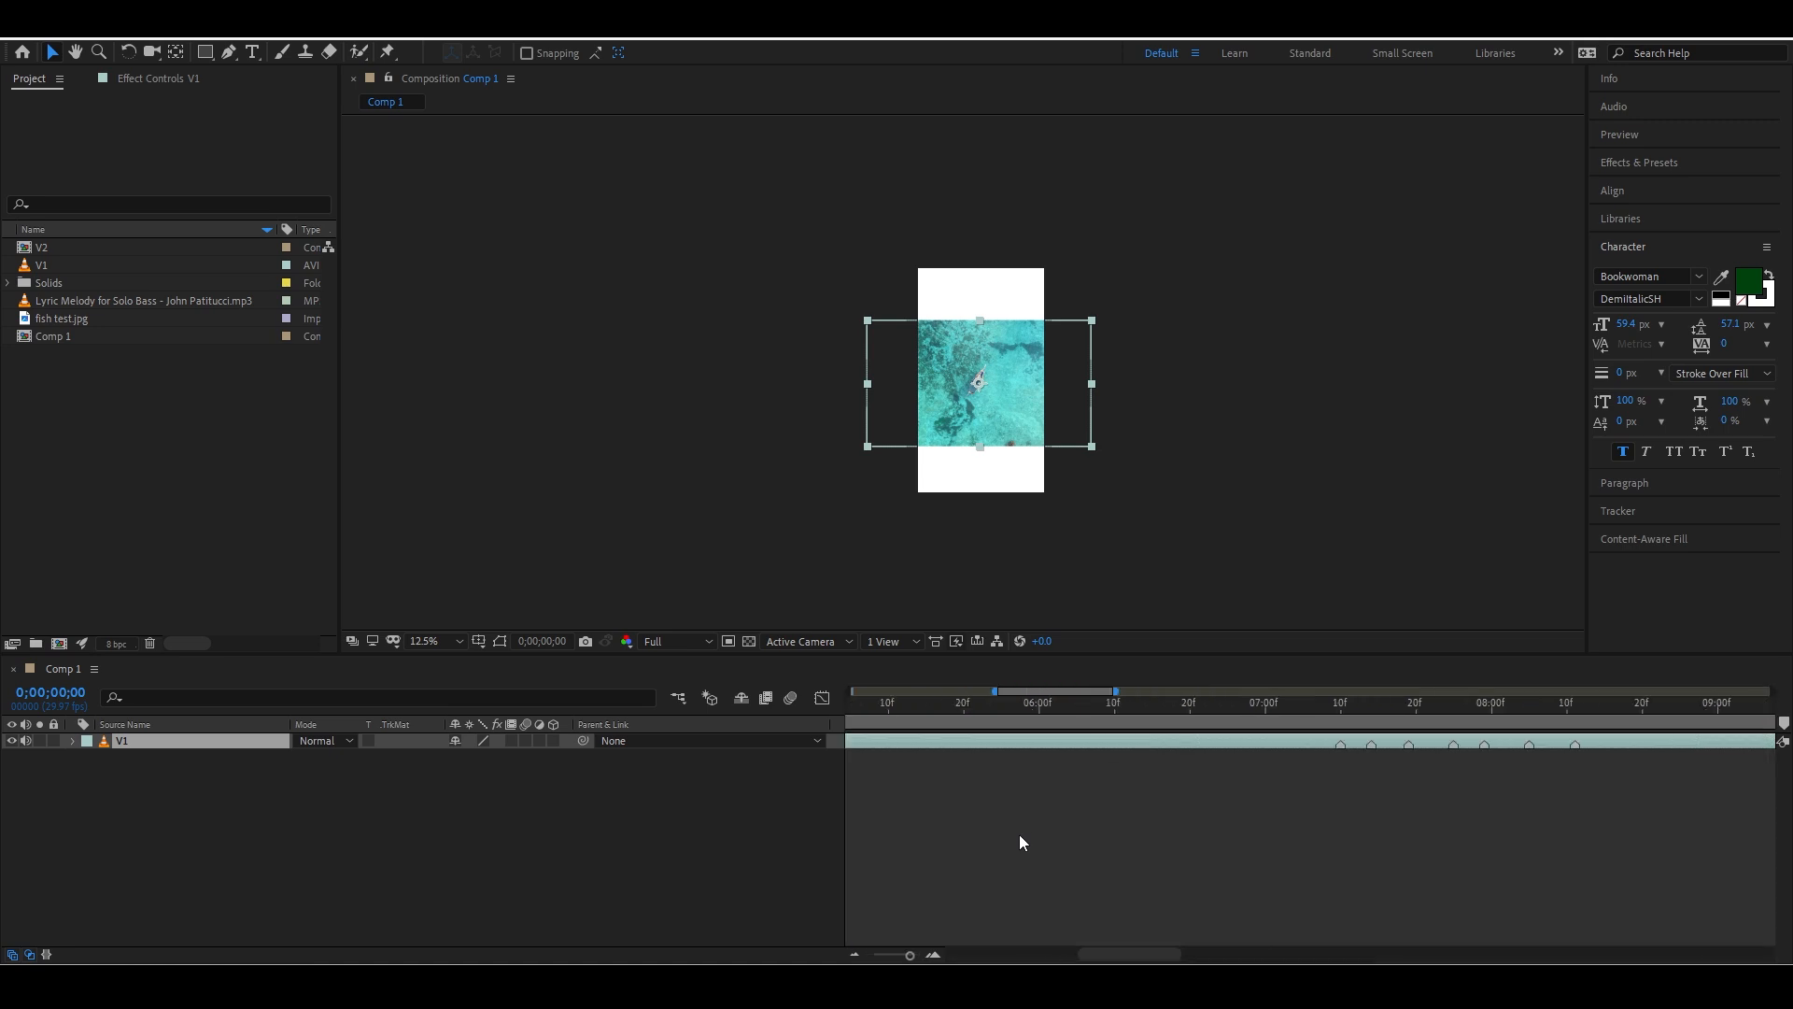
drag(1124, 953, 977, 924)
scroll(971, 867, down, 4)
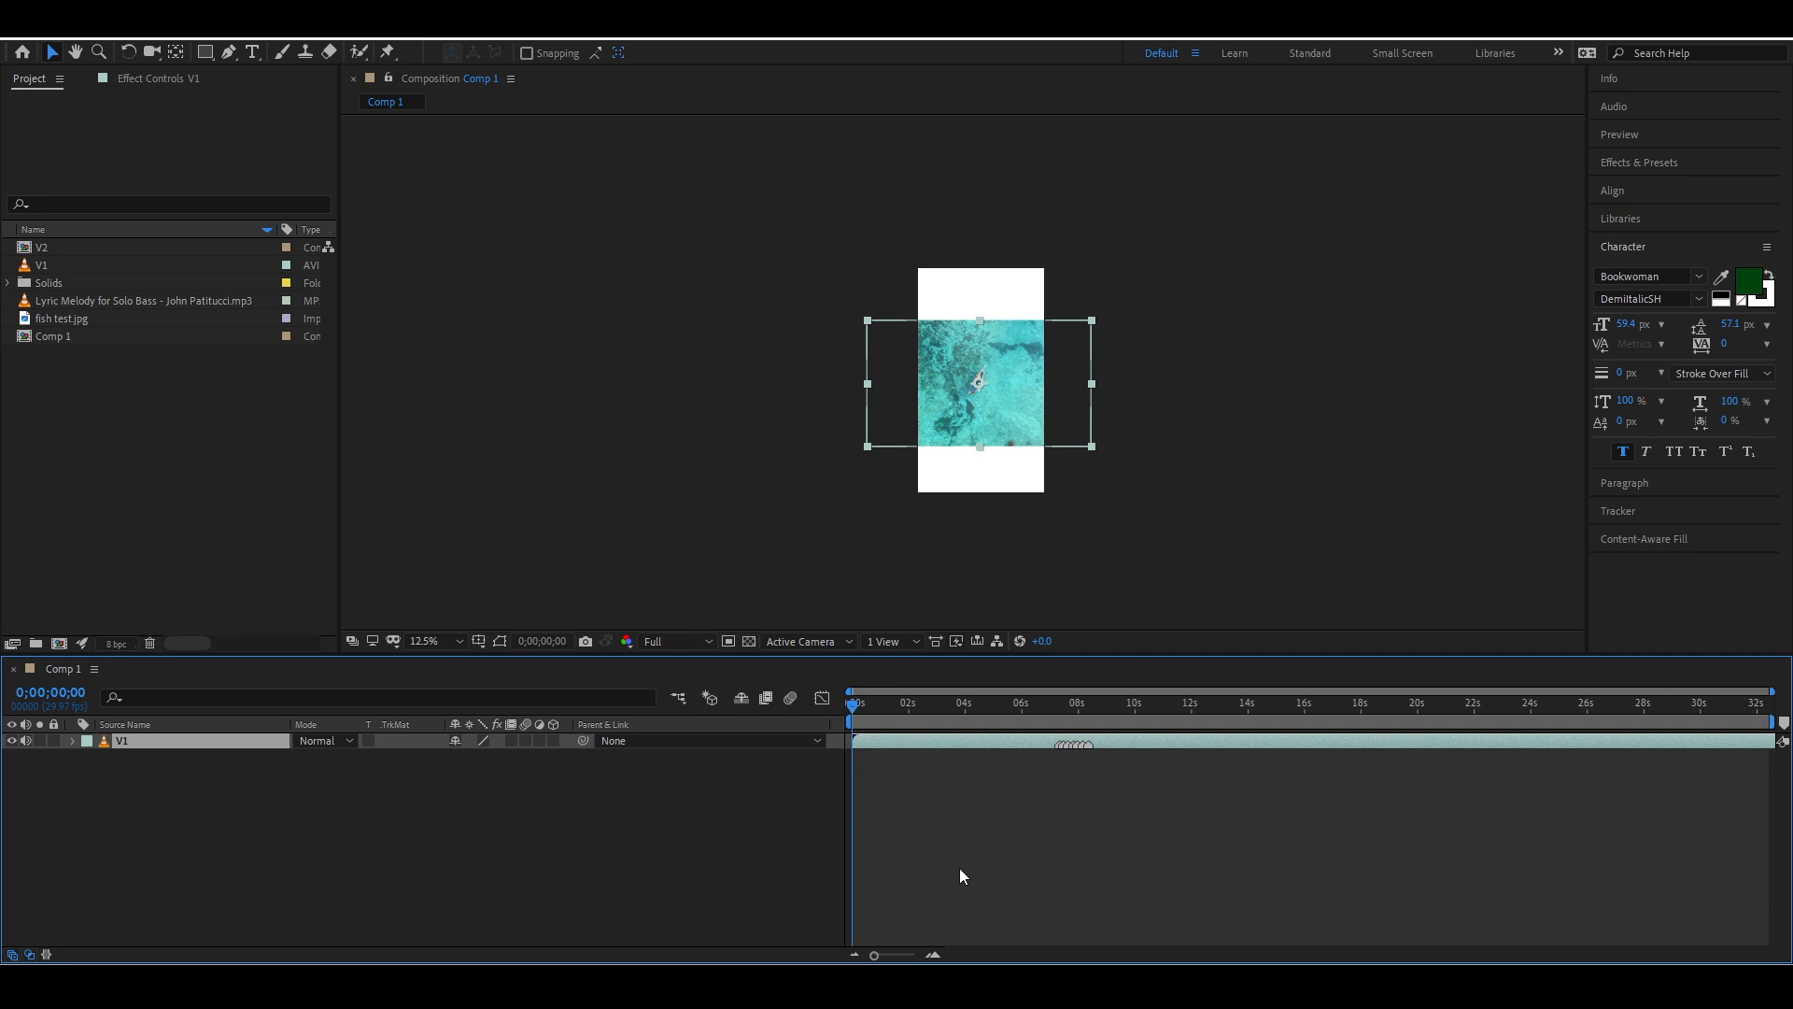
scroll(960, 869, up, 4)
scroll(960, 869, down, 4)
scroll(960, 868, up, 3)
scroll(961, 868, down, 3)
scroll(748, 337, up, 1)
scroll(748, 343, down, 1)
Try to rotate the V1 layer freehand in the composition view with the Rotation tool
click(128, 53)
click(861, 499)
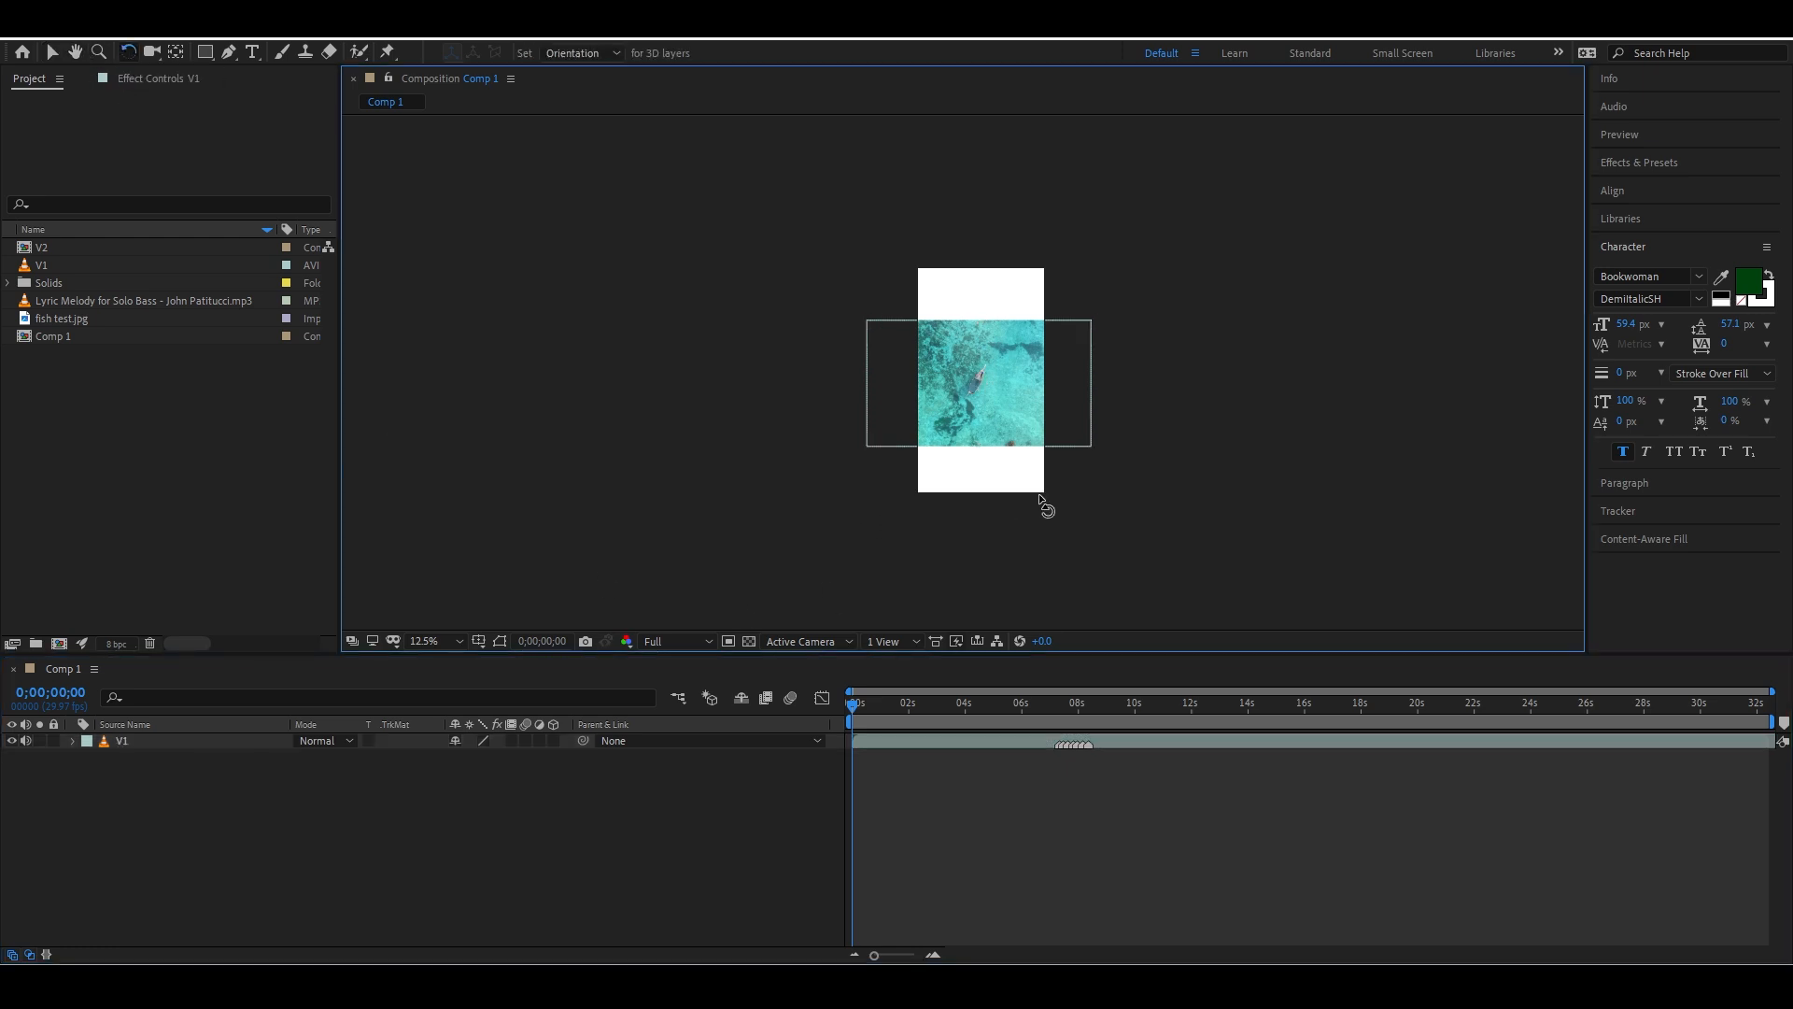
drag(815, 366, 1284, 379)
drag(939, 422, 973, 493)
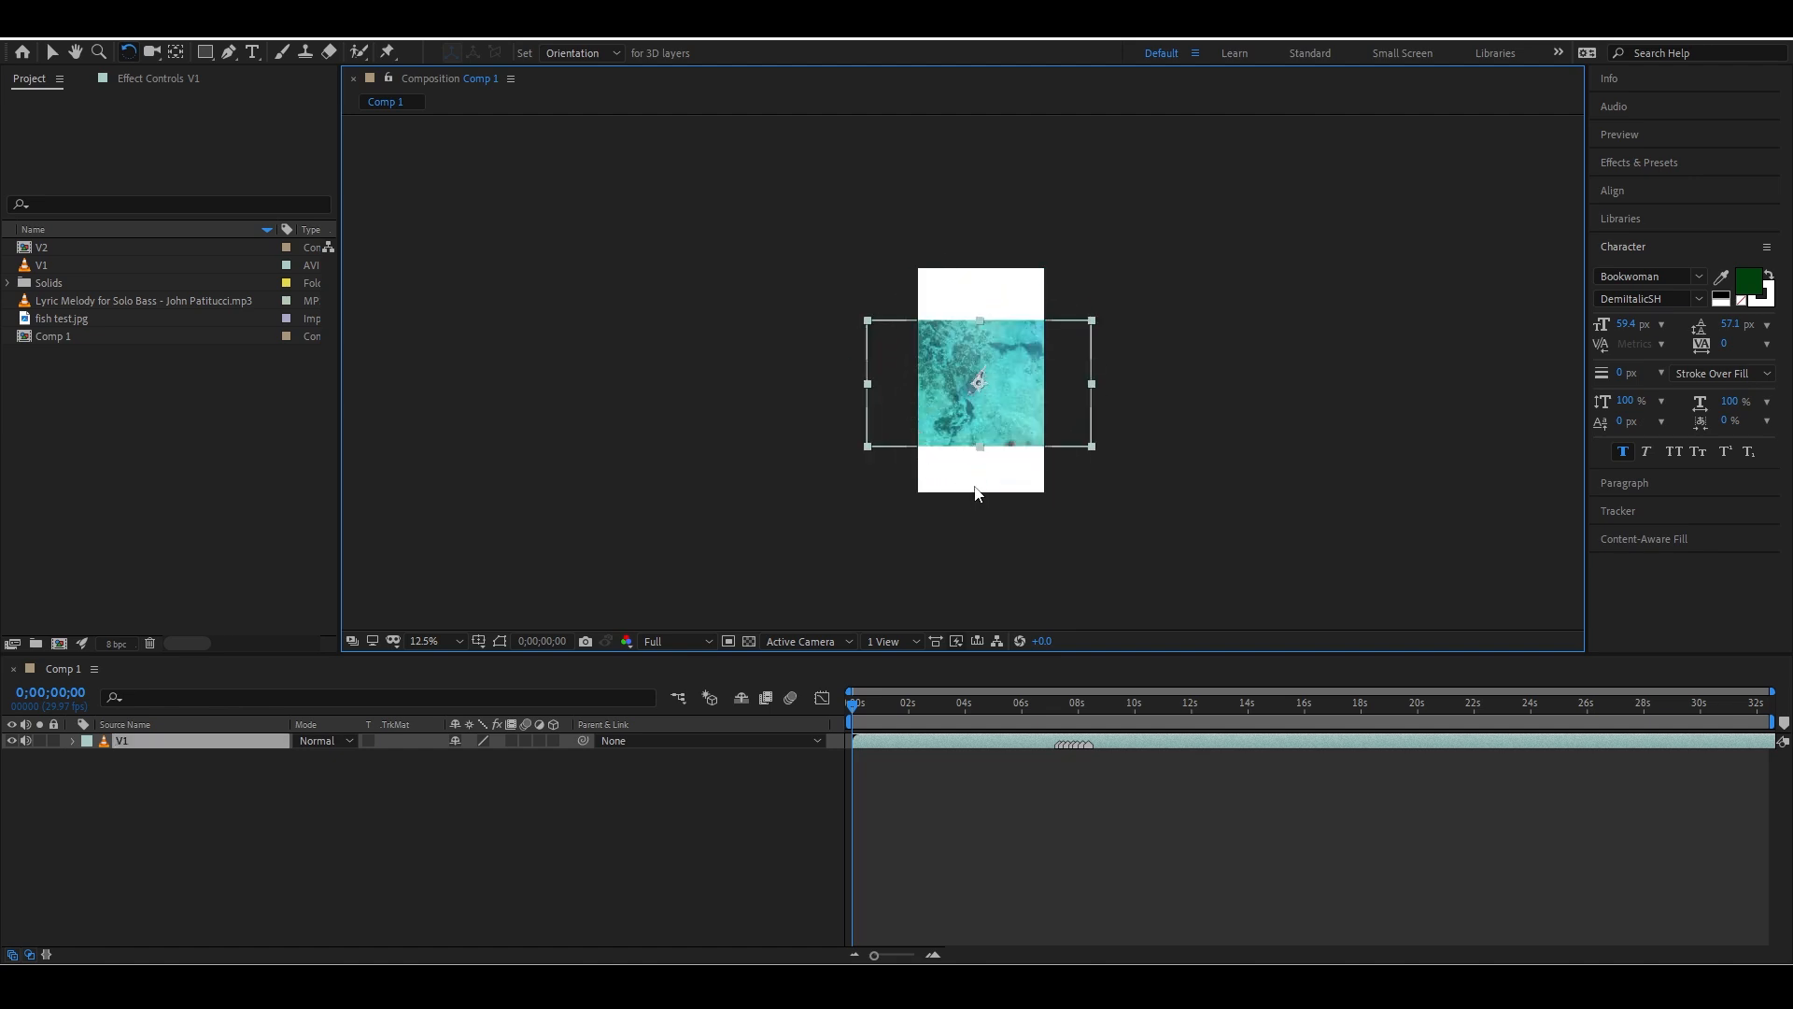
Reveal the V1 layer's Rotation property and rotate the layer to about 35.6°
click(173, 736)
key(r)
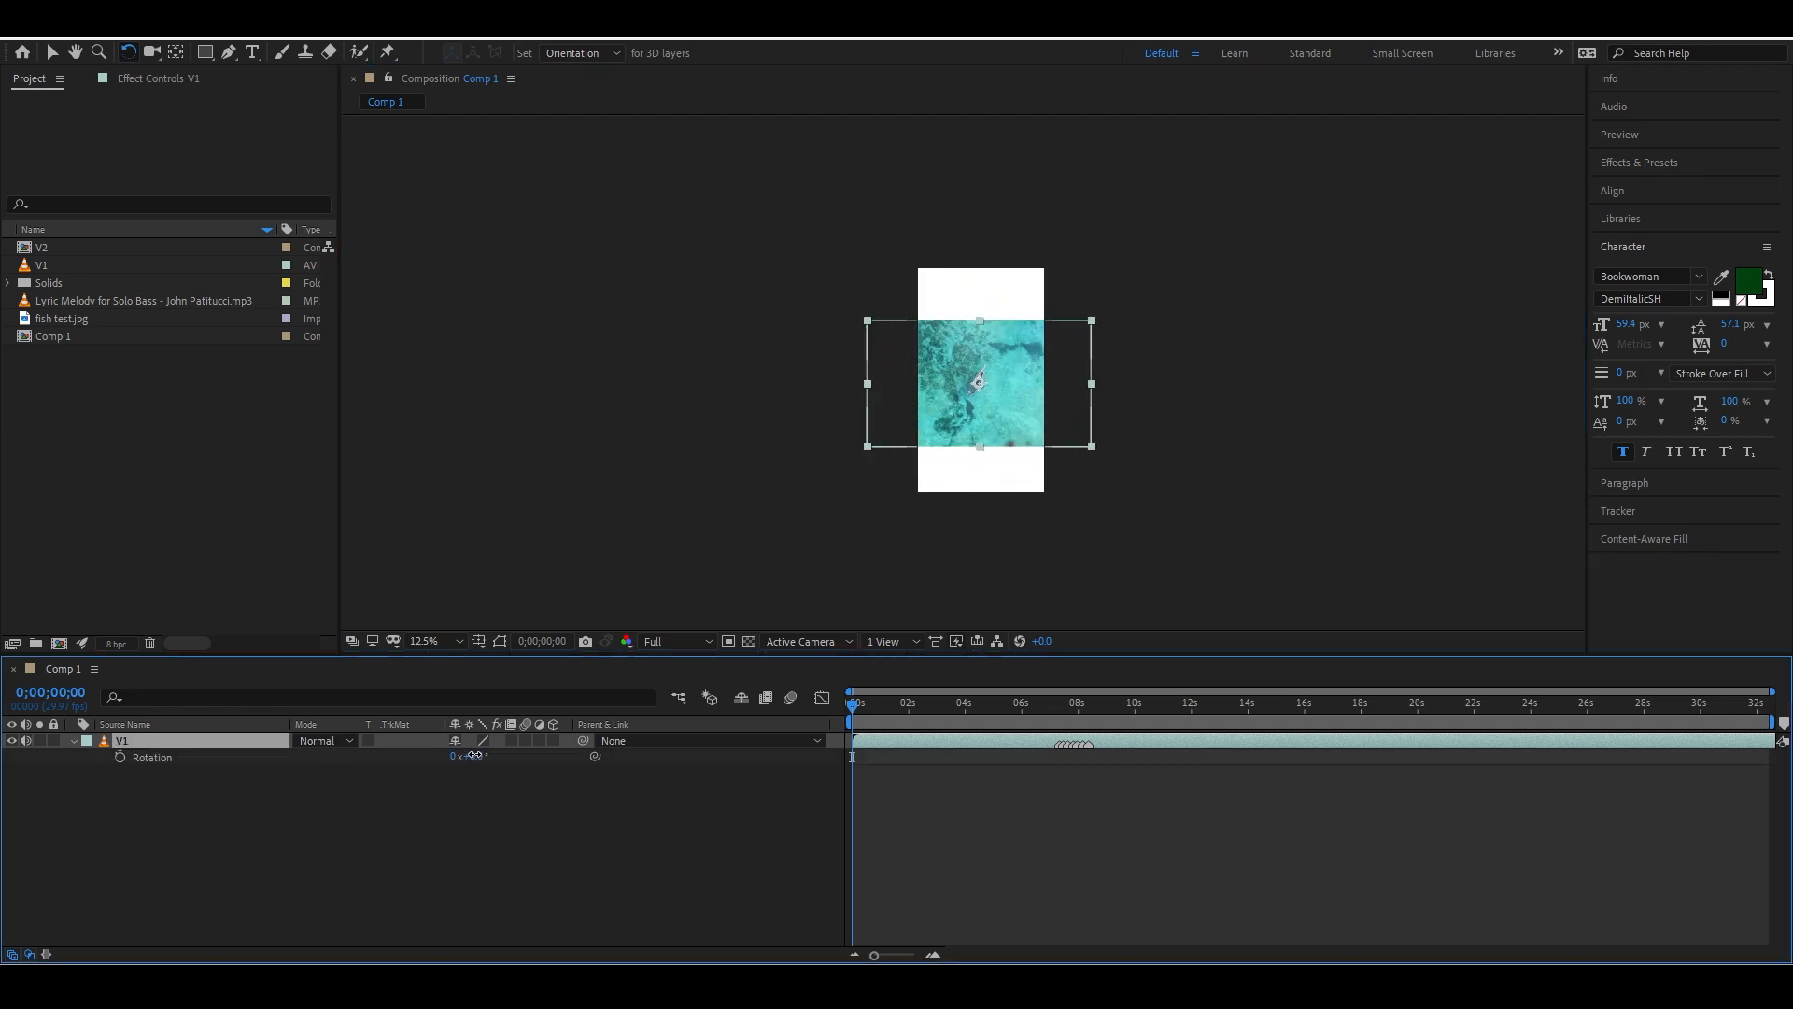
drag(474, 755, 221, 820)
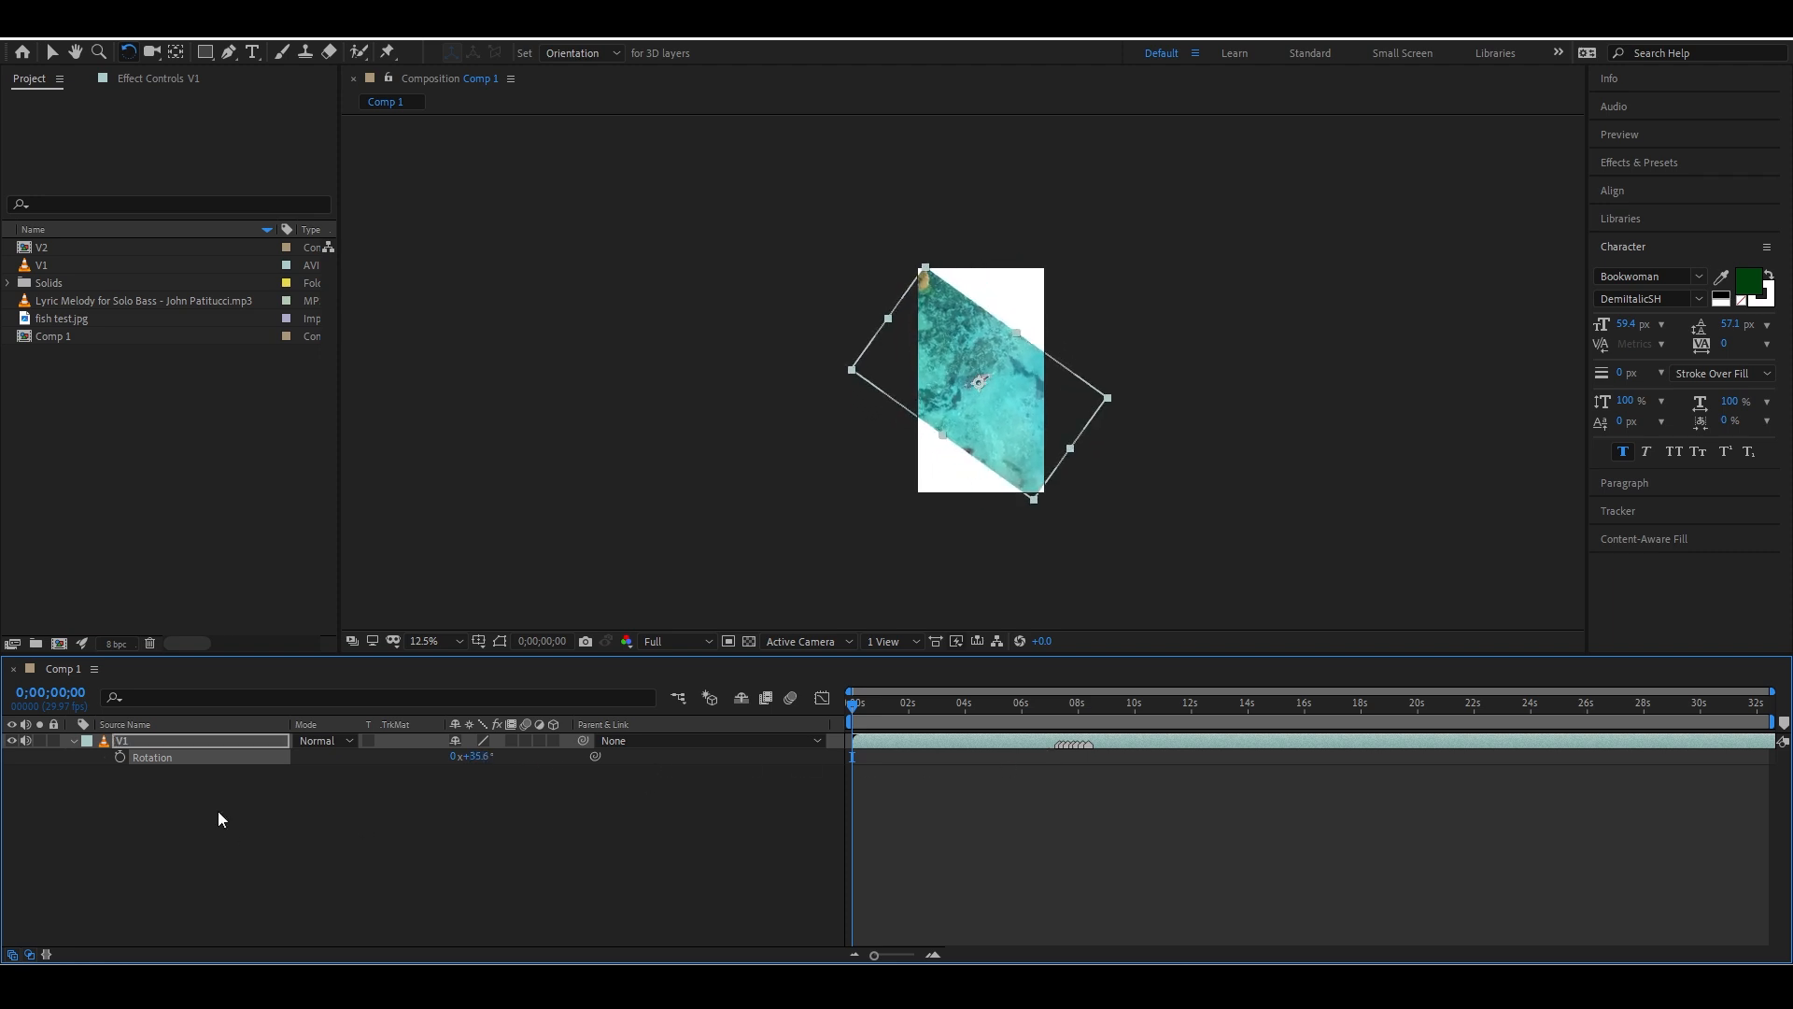
Set the V1 layer's rotation to 90°, then adjust it to 84°
click(477, 758)
text(90)
click(484, 793)
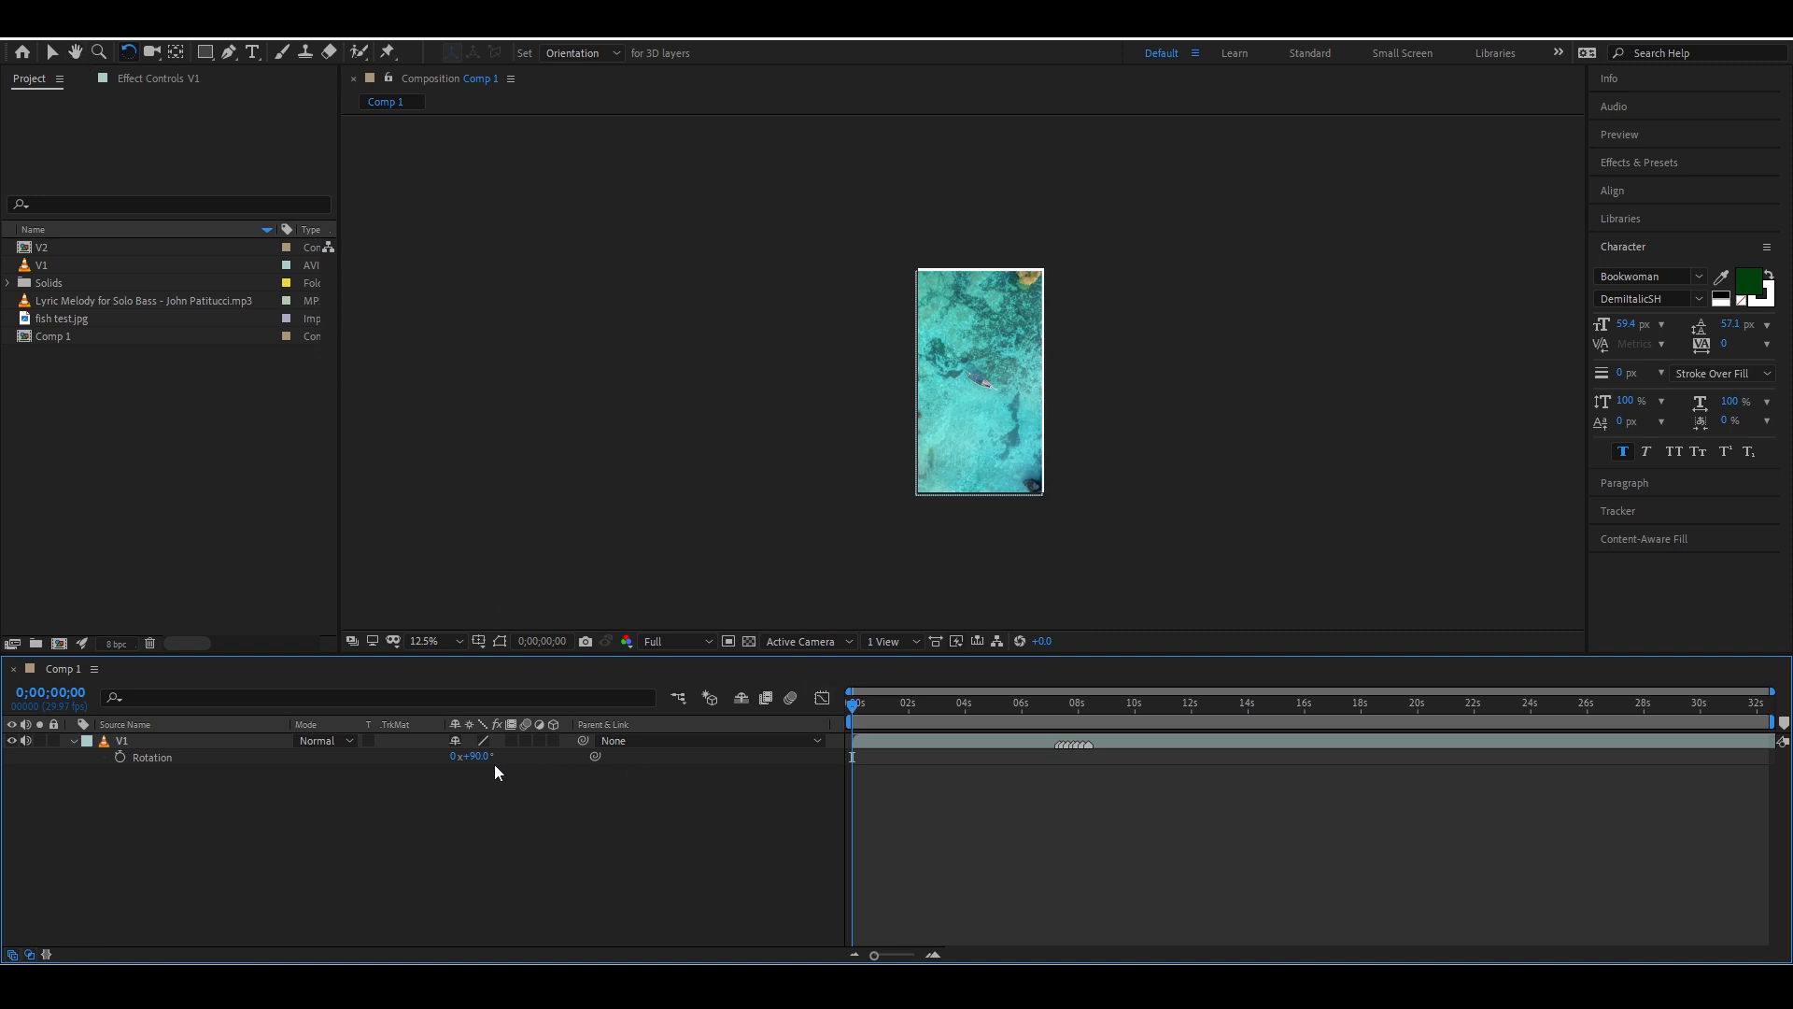
drag(488, 766, 168, 786)
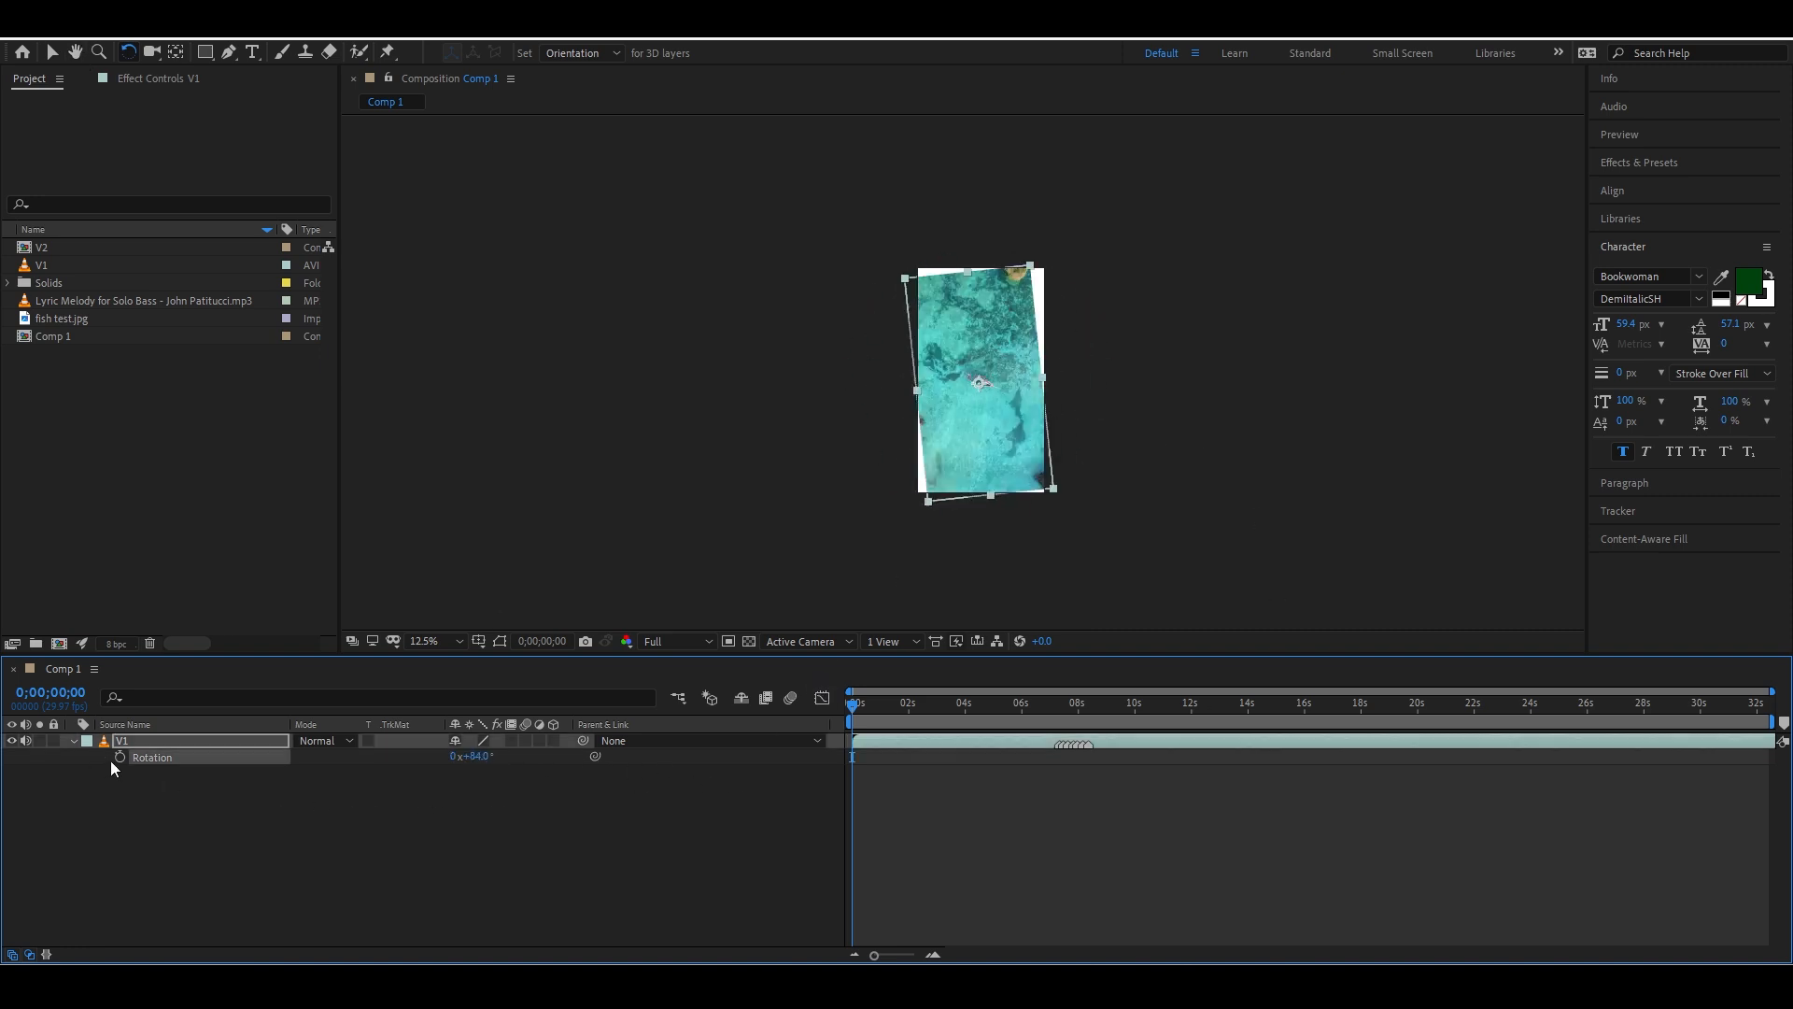
Adjust the V1 layer's rotation to 94° and collapse its properties in the timeline
drag(484, 761, 499, 764)
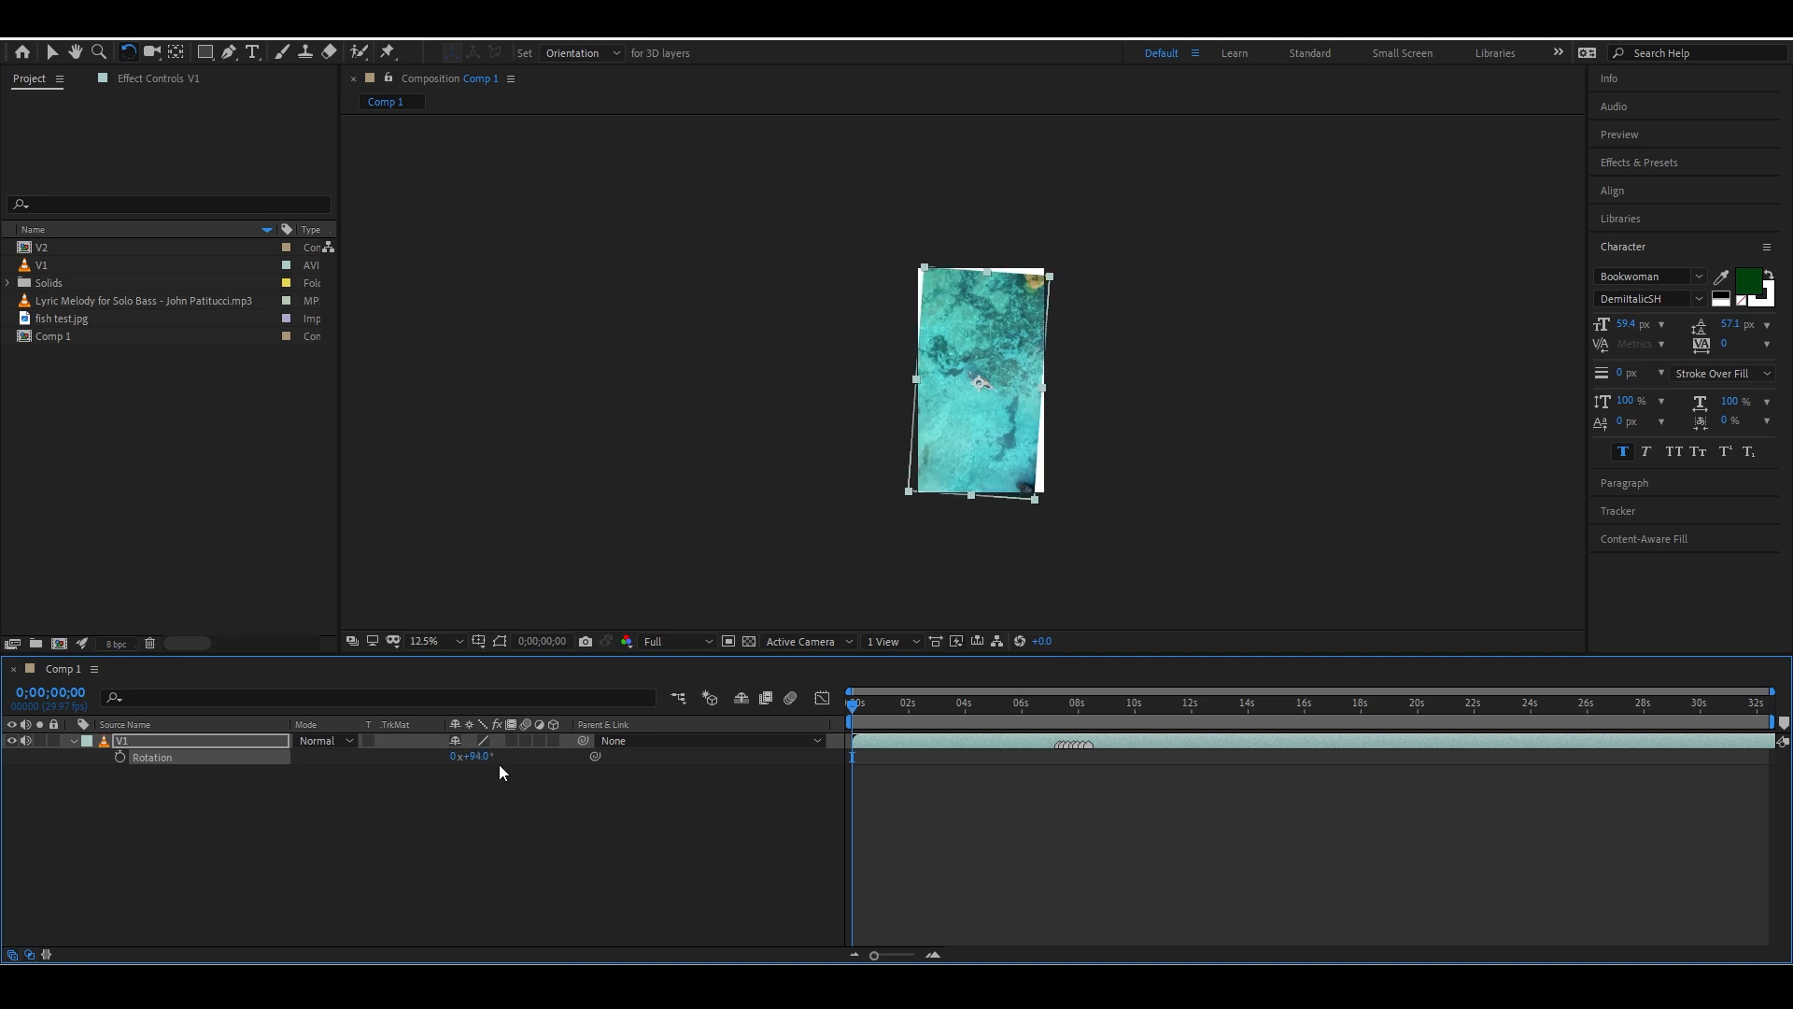
click(235, 741)
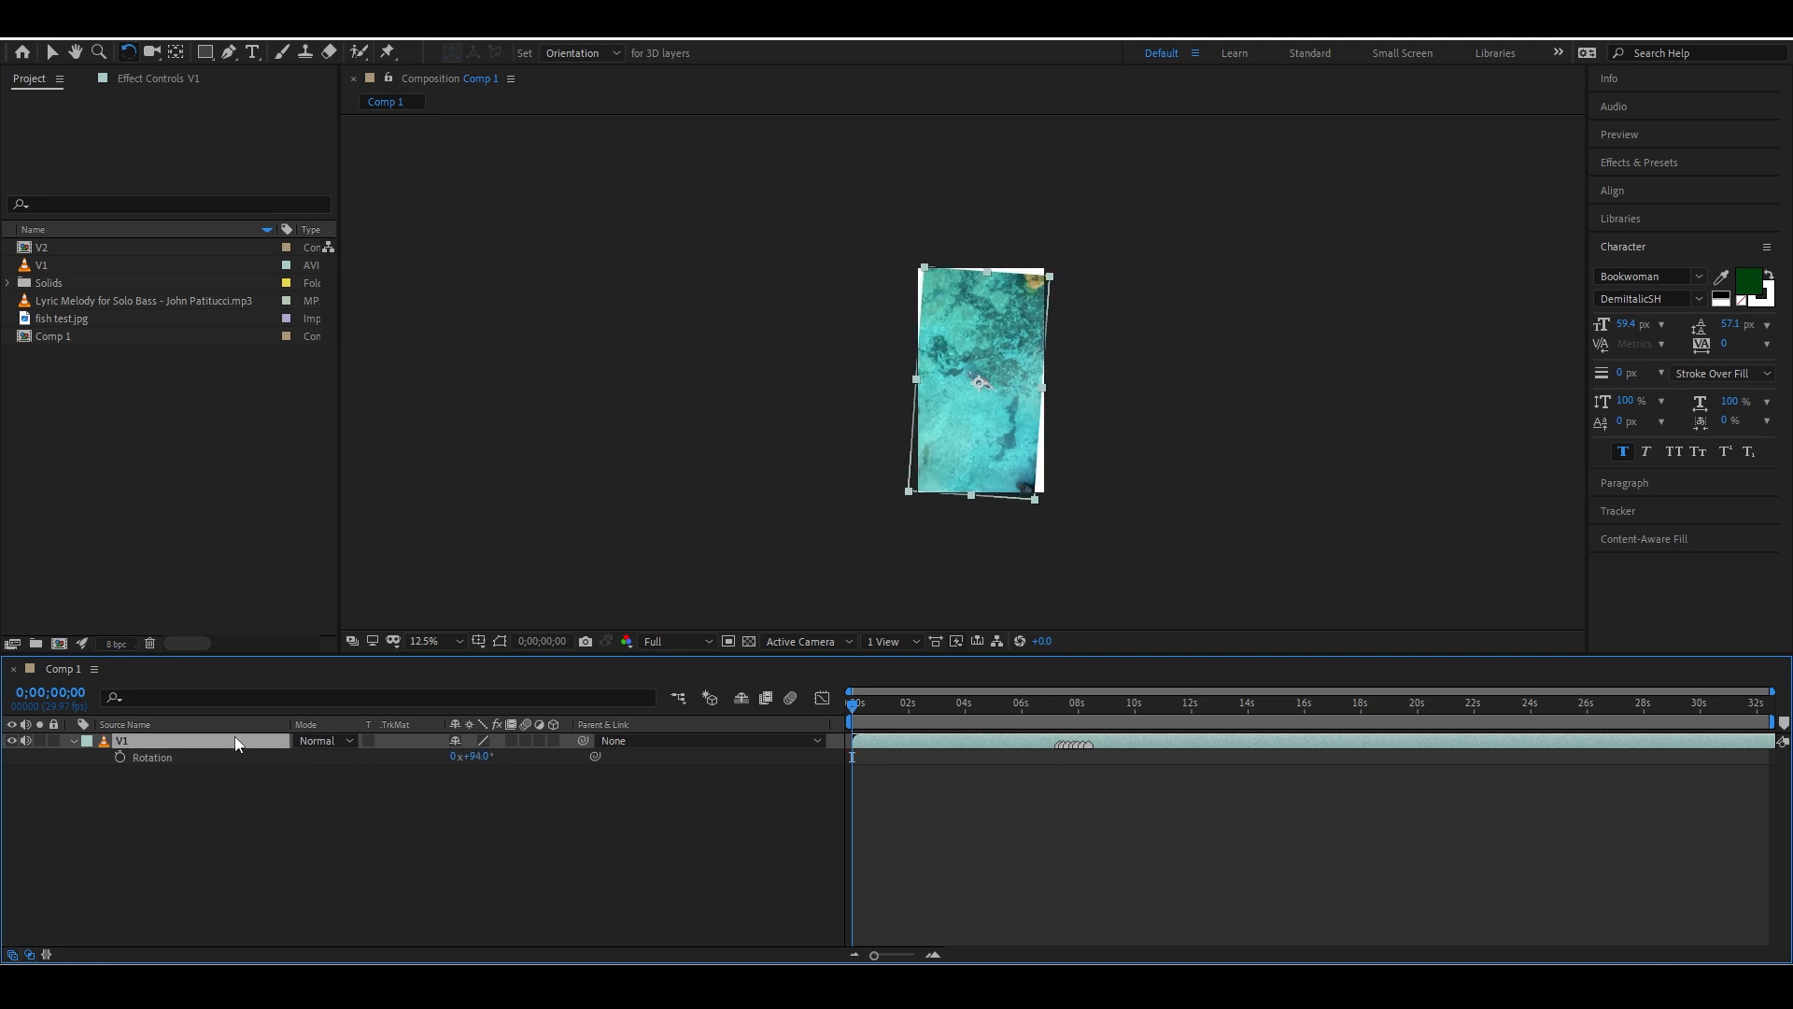
click(74, 741)
Undo the latest rotation adjustments on the V1 layer and return to the Selection tool
mouse_move(152, 54)
mouse_down()
mouse_move(211, 77)
mouse_move(216, 97)
mouse_move(150, 45)
mouse_up()
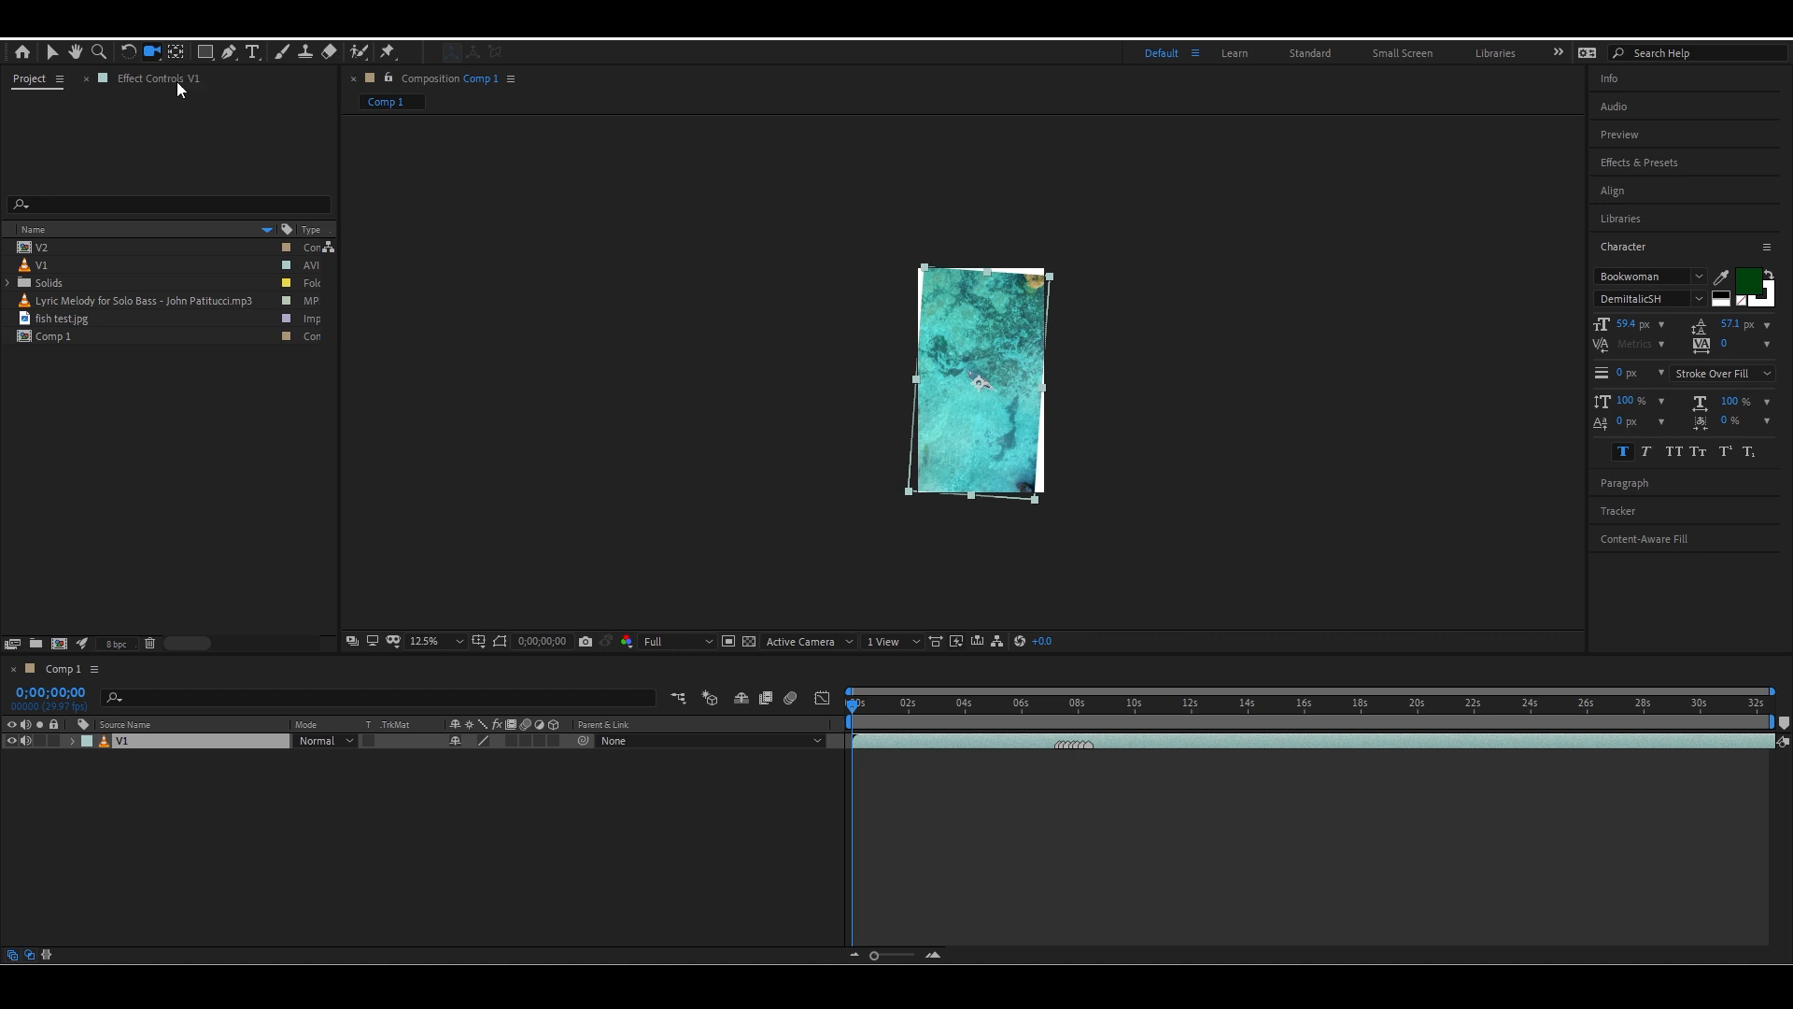
key(ctrl+z)
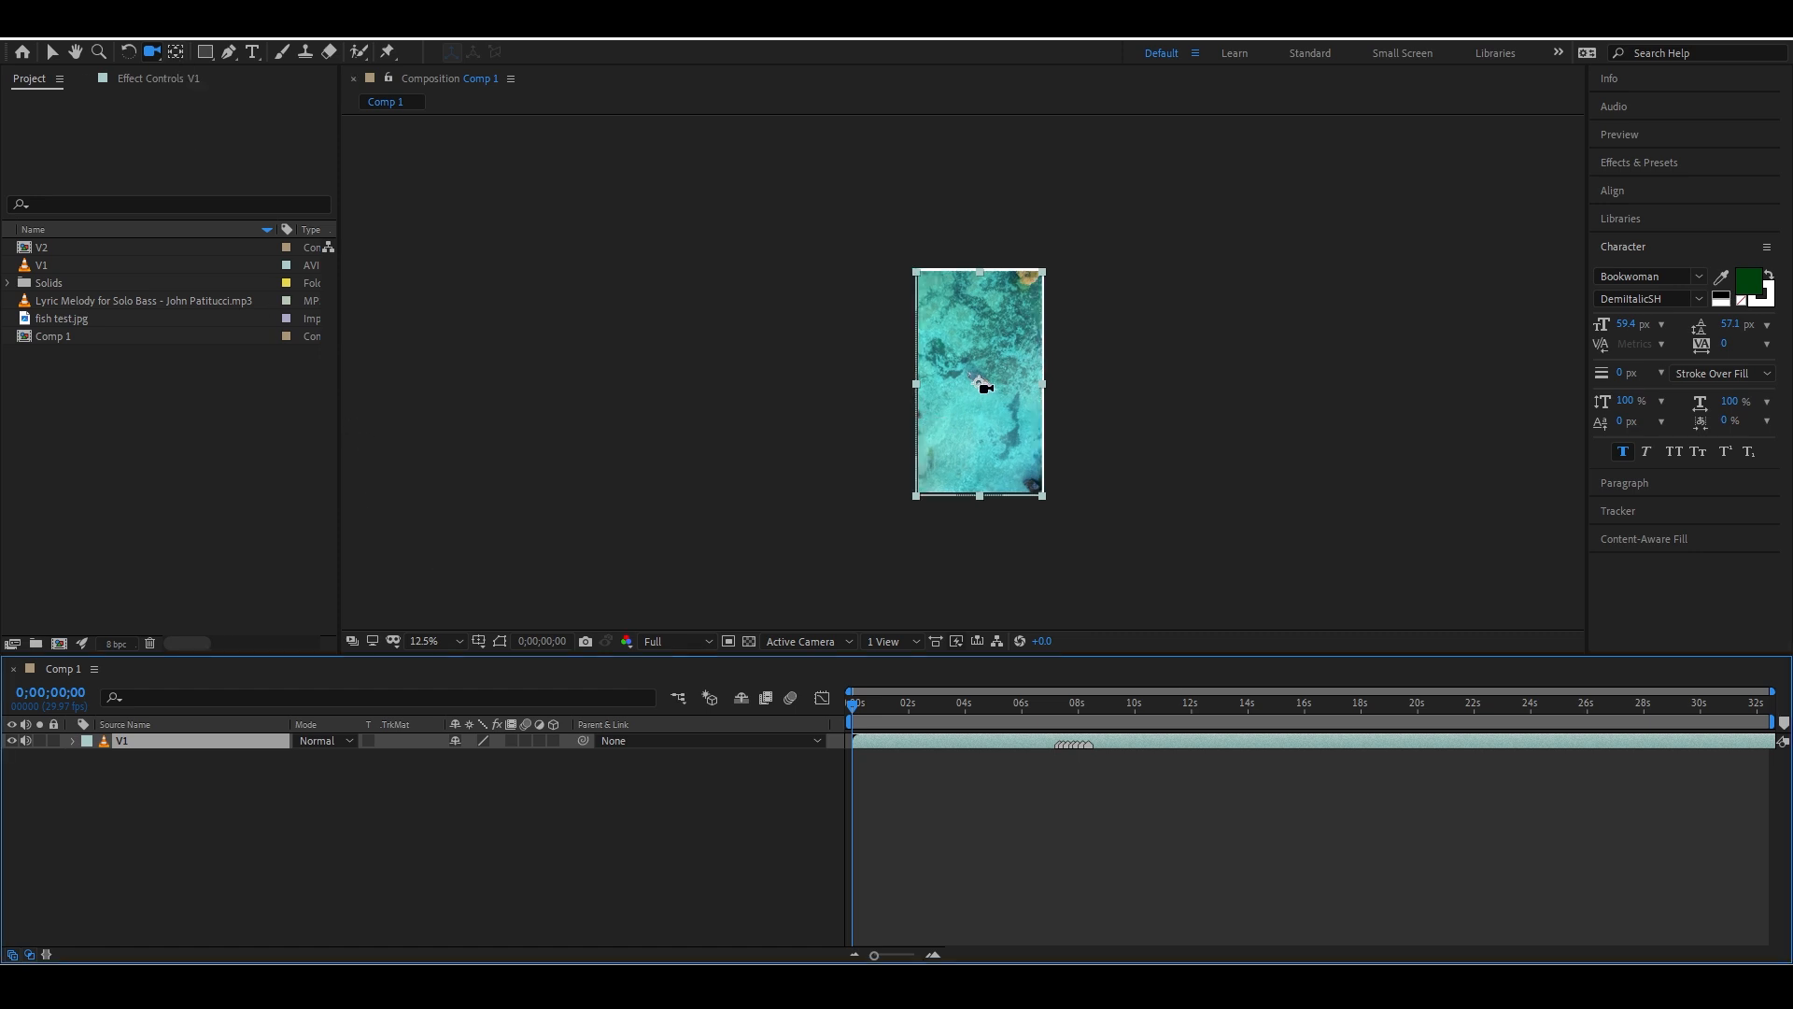
click(48, 54)
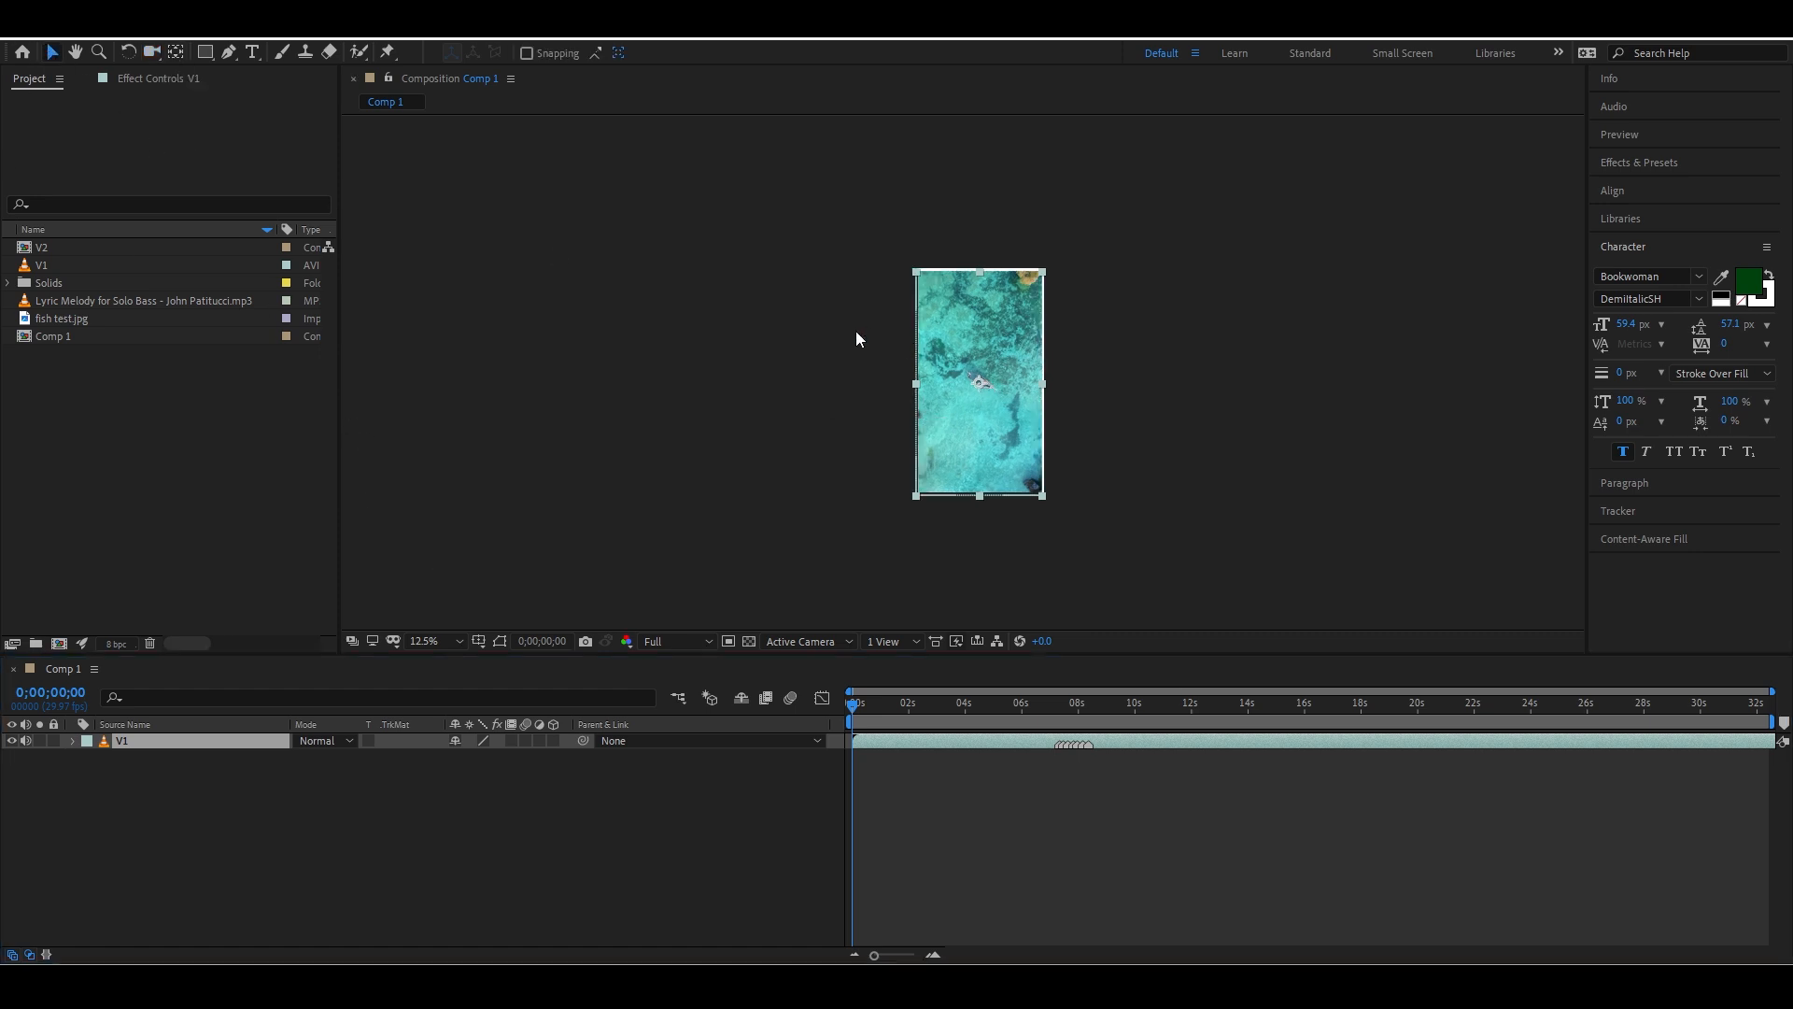
Try moving the V1 layer slightly down and right in the composition with the Selection tool, and undo the move
click(175, 52)
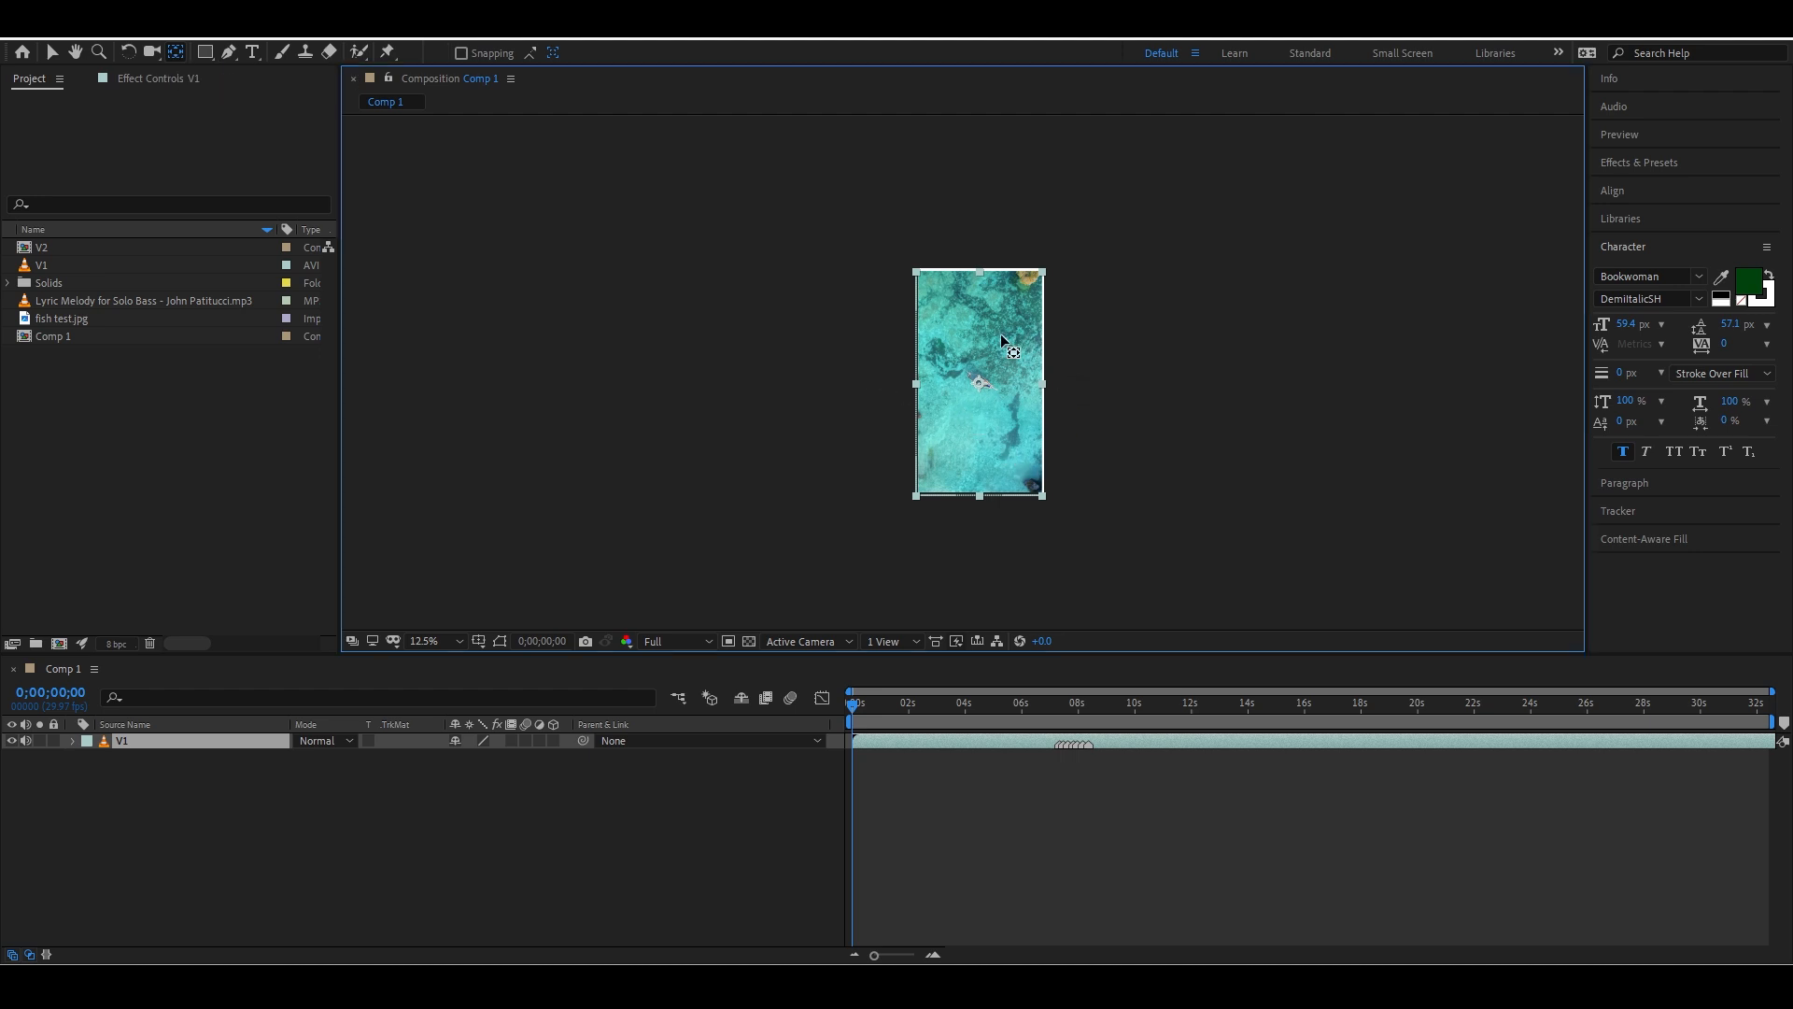
click(49, 53)
drag(977, 418, 986, 456)
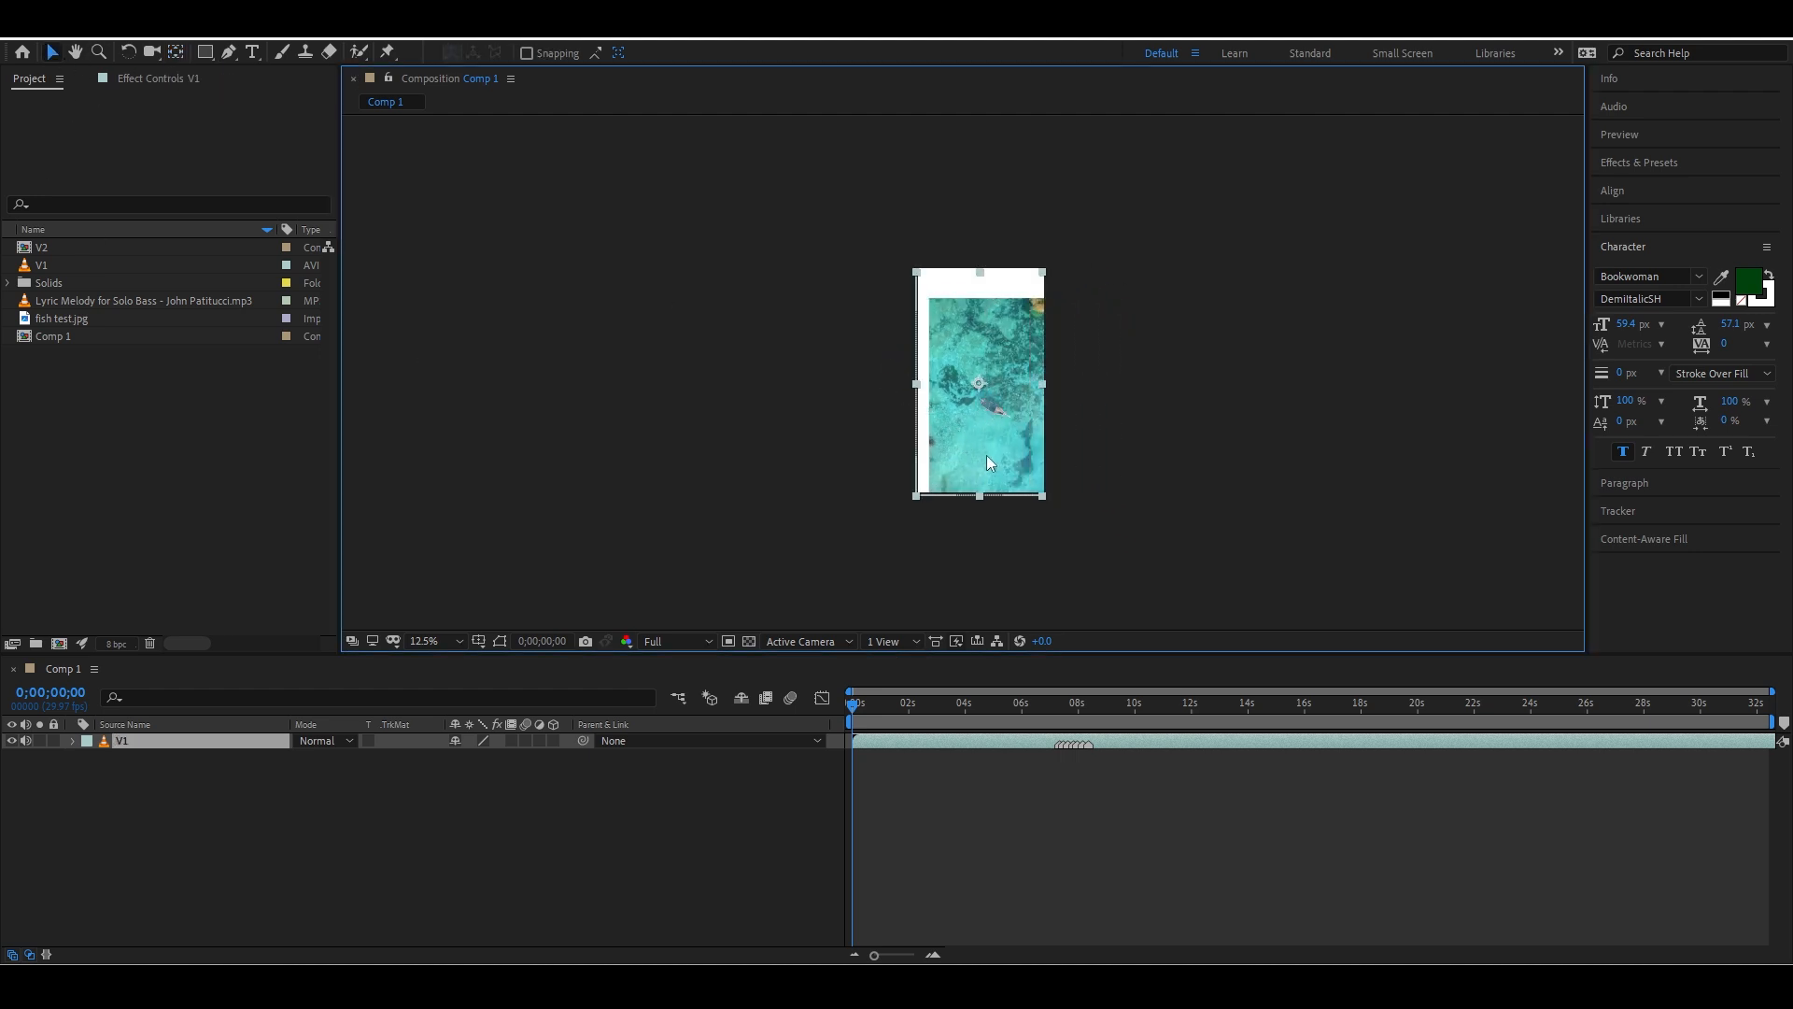
key(ctrl+z)
Move the V1 layer's anchor point near the footage's upper-left corner with the Pan Behind tool
click(174, 53)
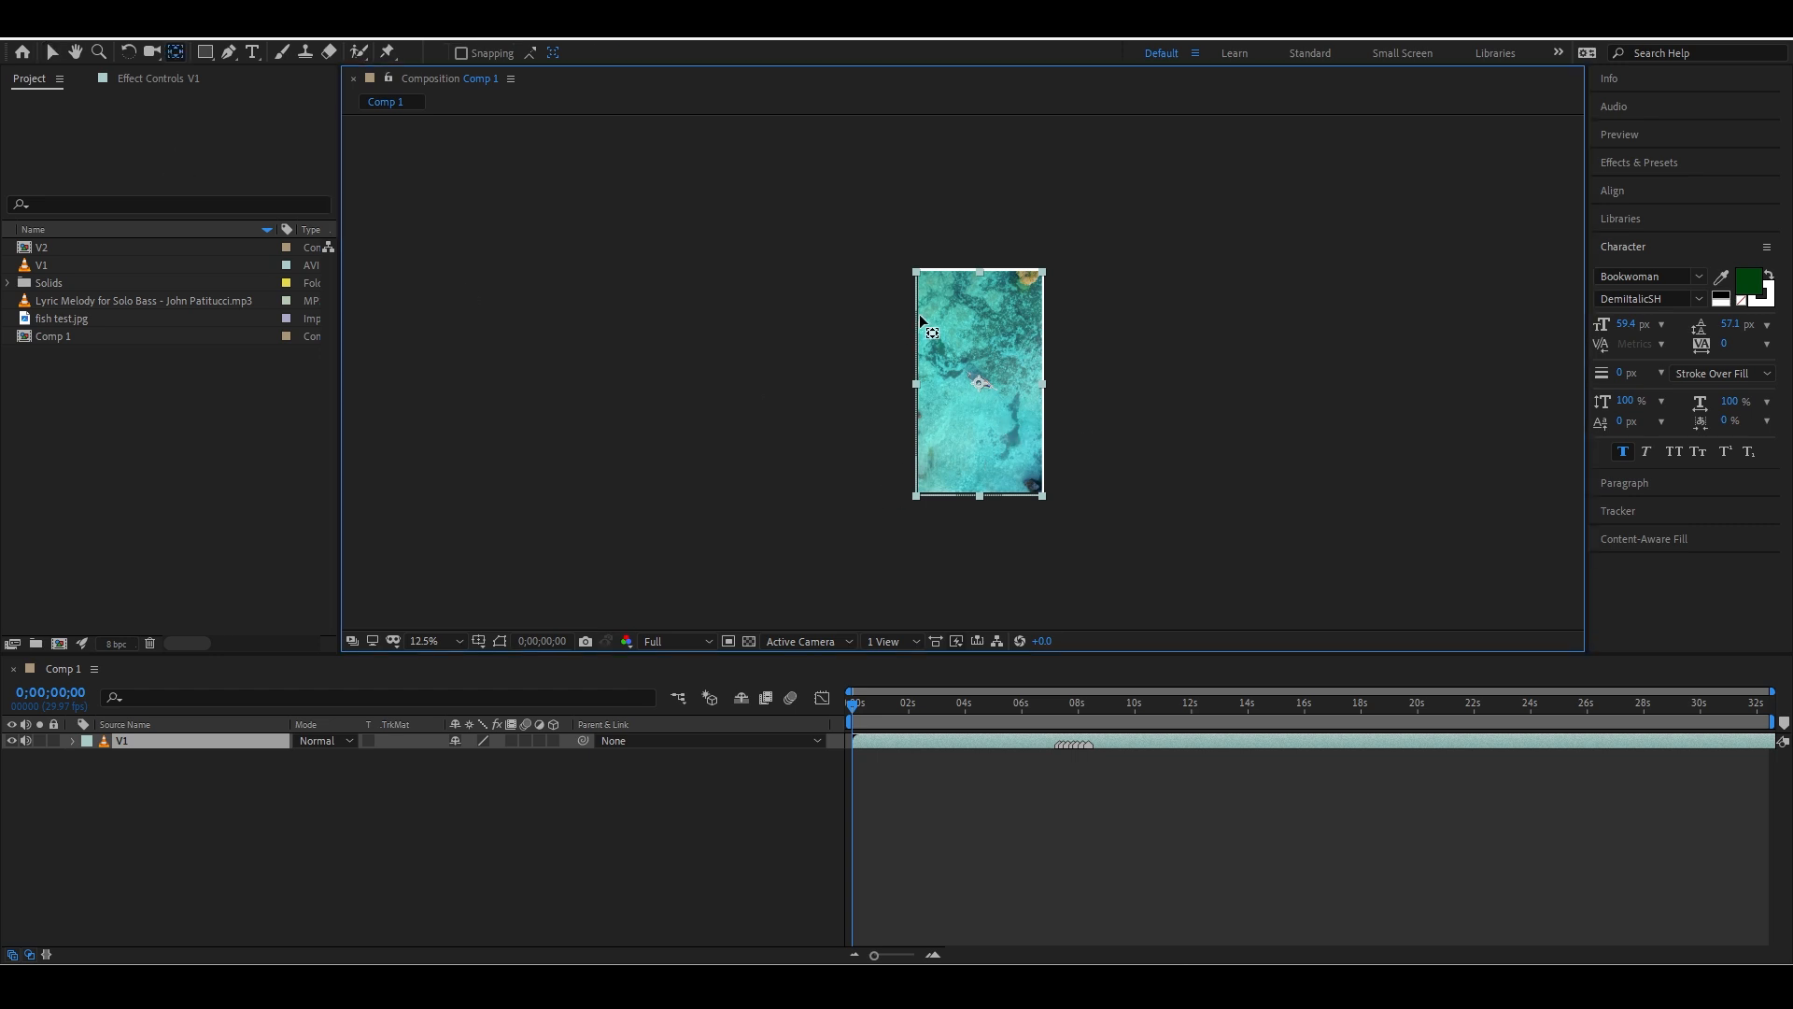
drag(979, 381, 1006, 421)
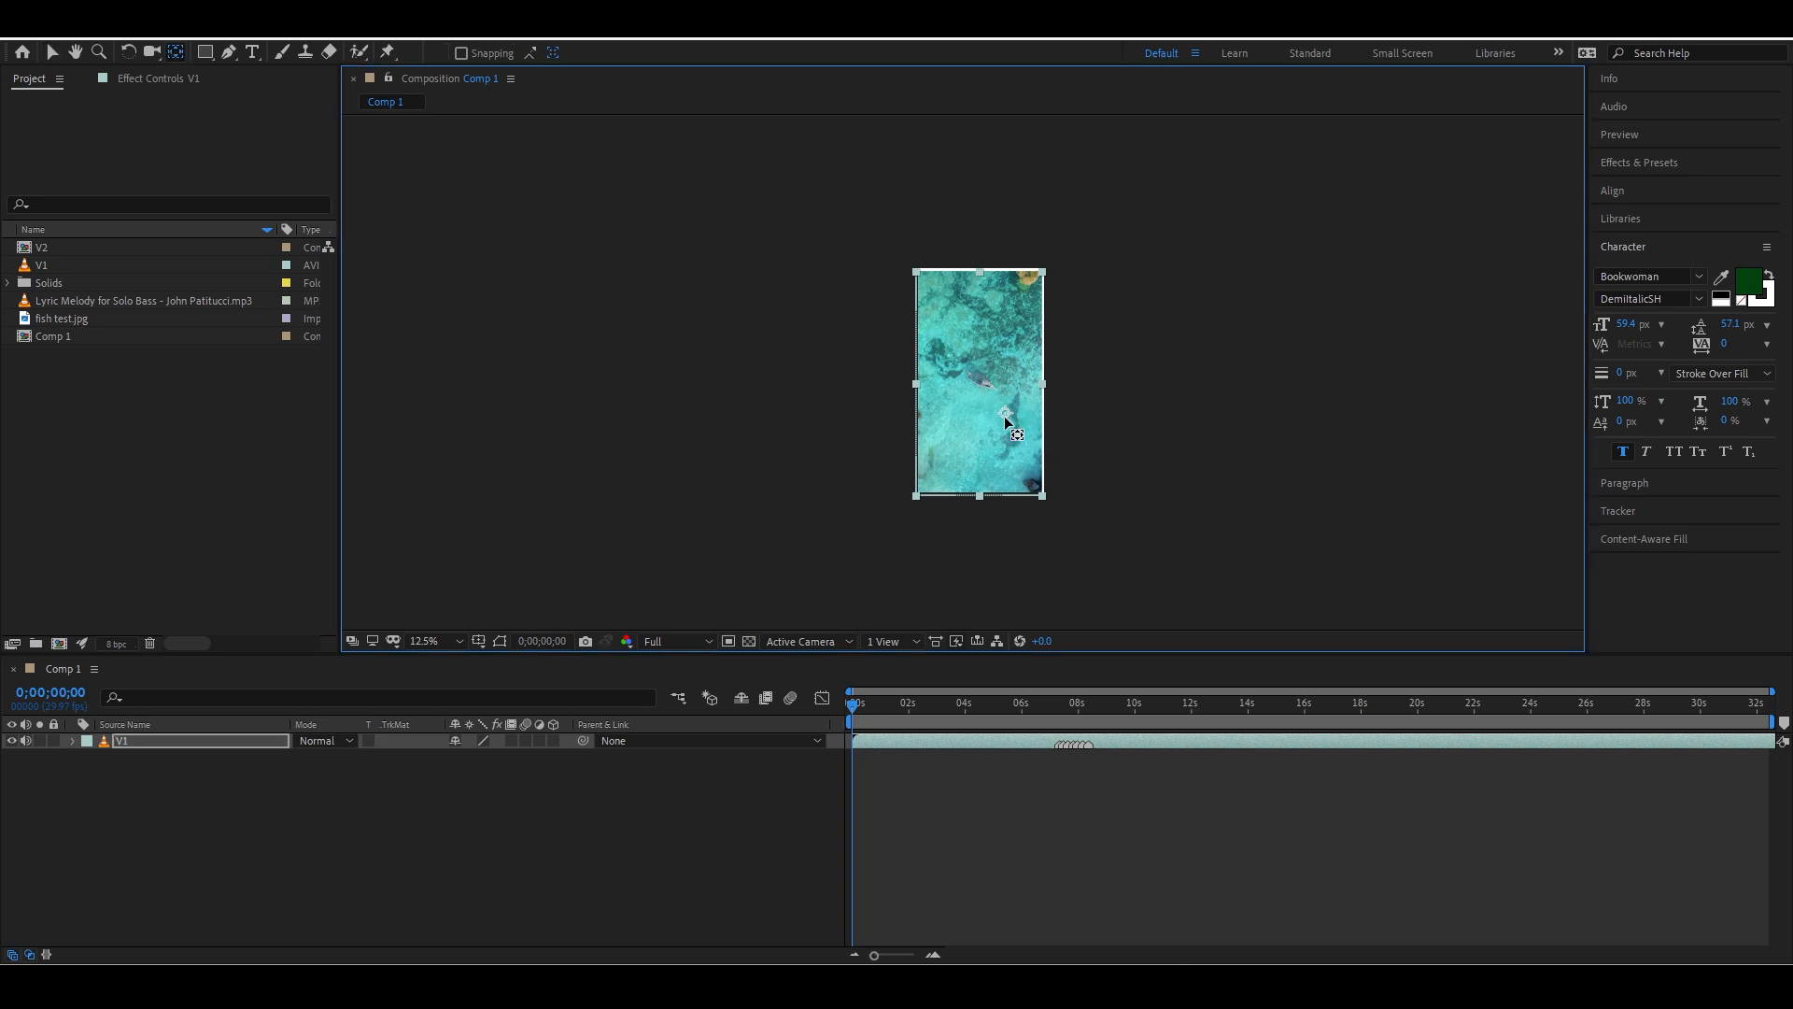
drag(935, 300, 937, 293)
Reveal the V1 layer's Rotation property, rotate the layer to 54° about the moved anchor point, and undo the rotation
key(r)
mouse_move(472, 760)
mouse_down()
mouse_move(517, 757)
mouse_move(408, 769)
mouse_move(450, 775)
mouse_up()
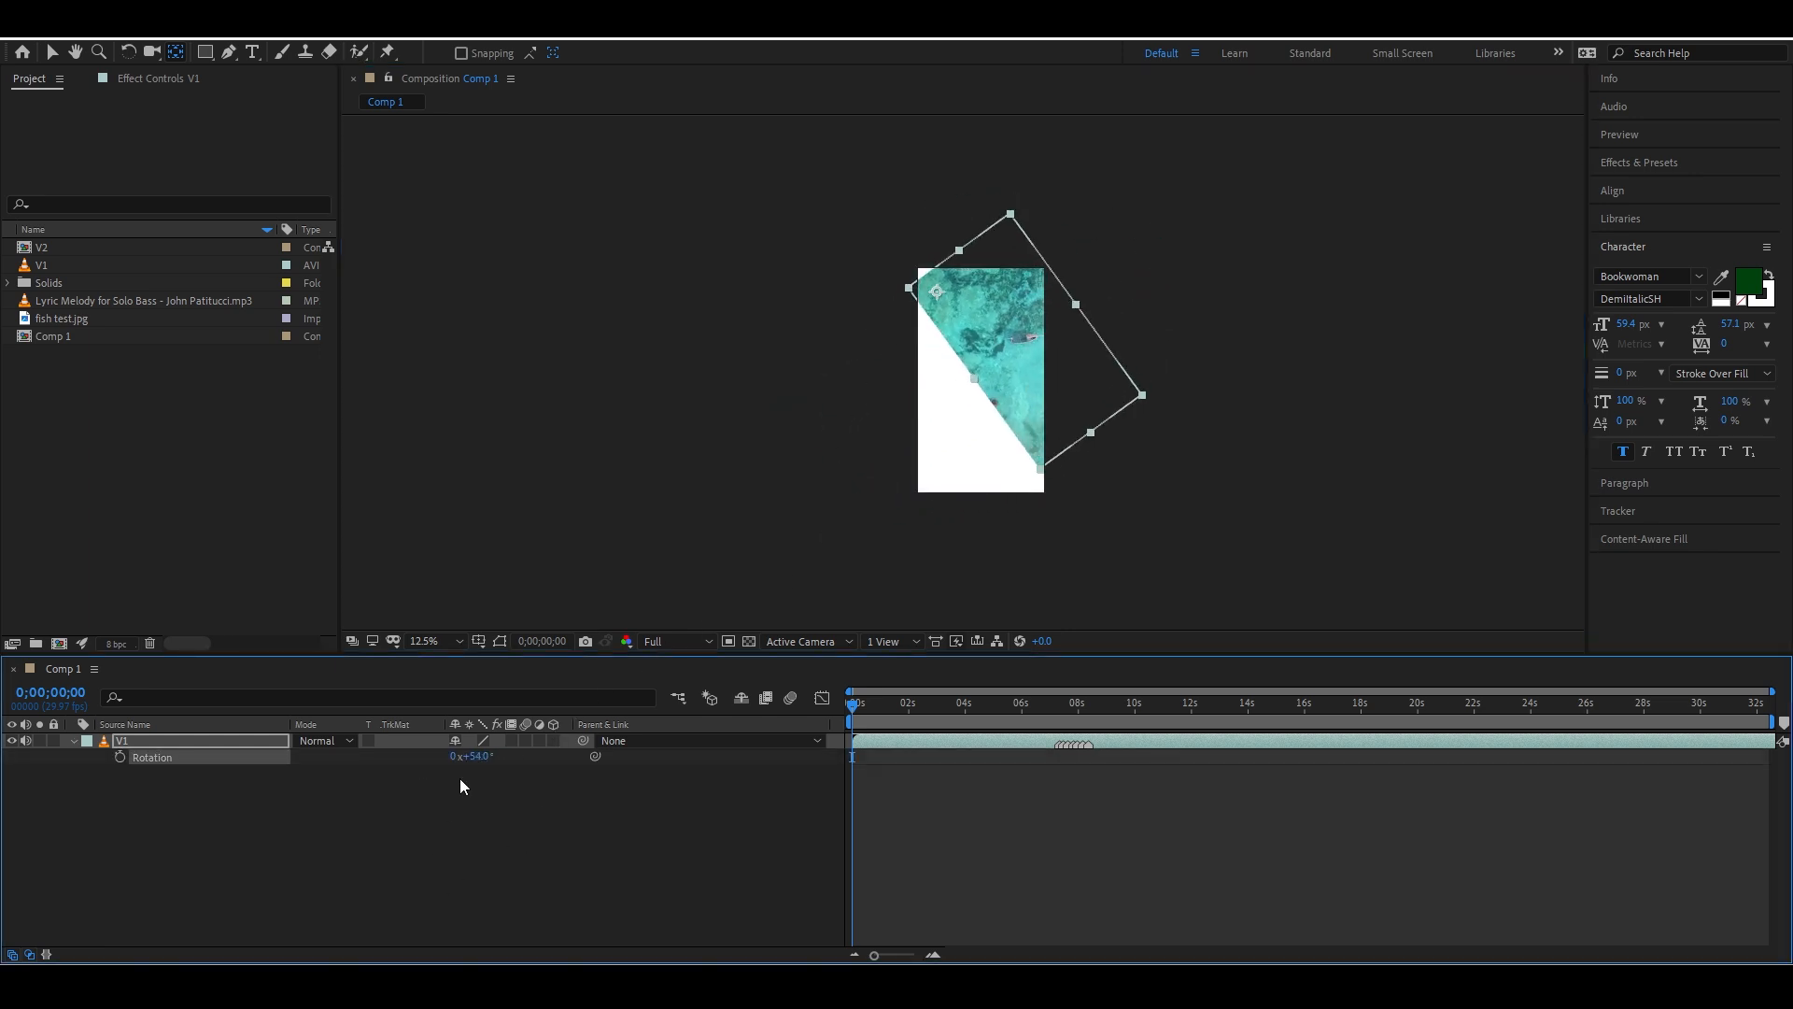
key(ctrl+z)
Try rotating the V1 layer about an anchor point at its right edge, and undo the rotation and the anchor move
drag(938, 292, 1044, 383)
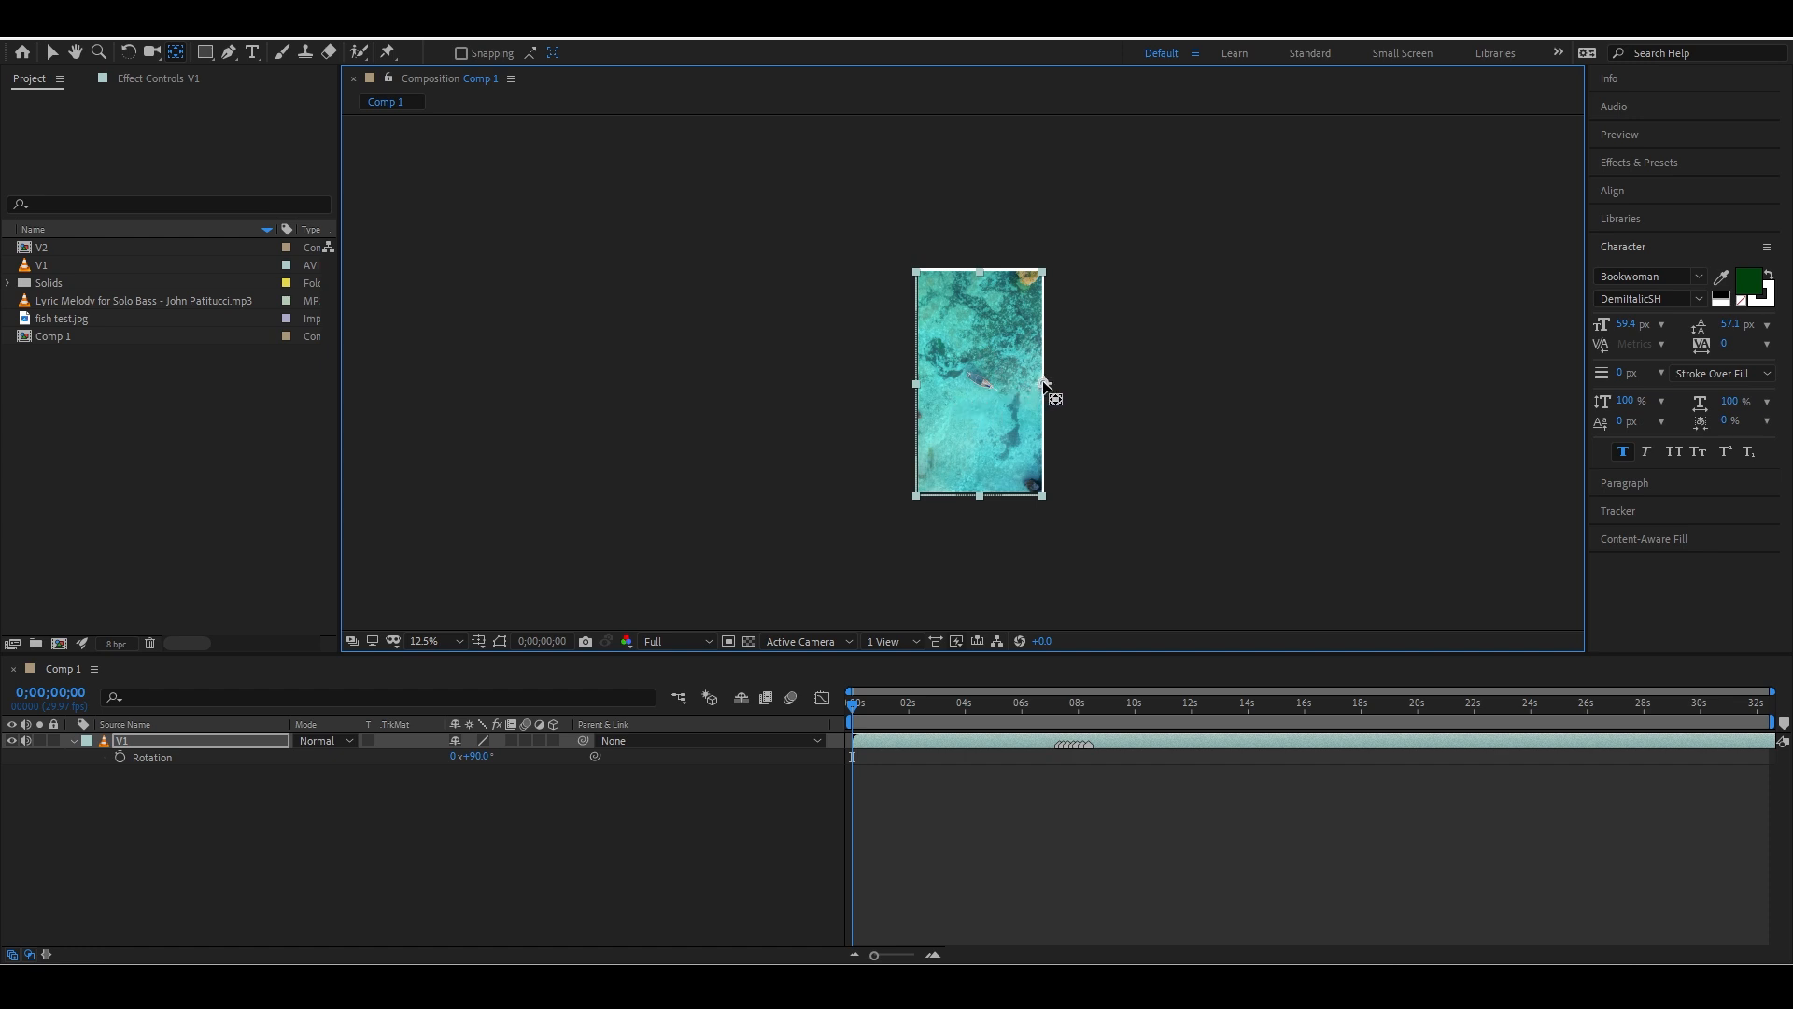
drag(493, 758, 360, 792)
key(ctrl+z)
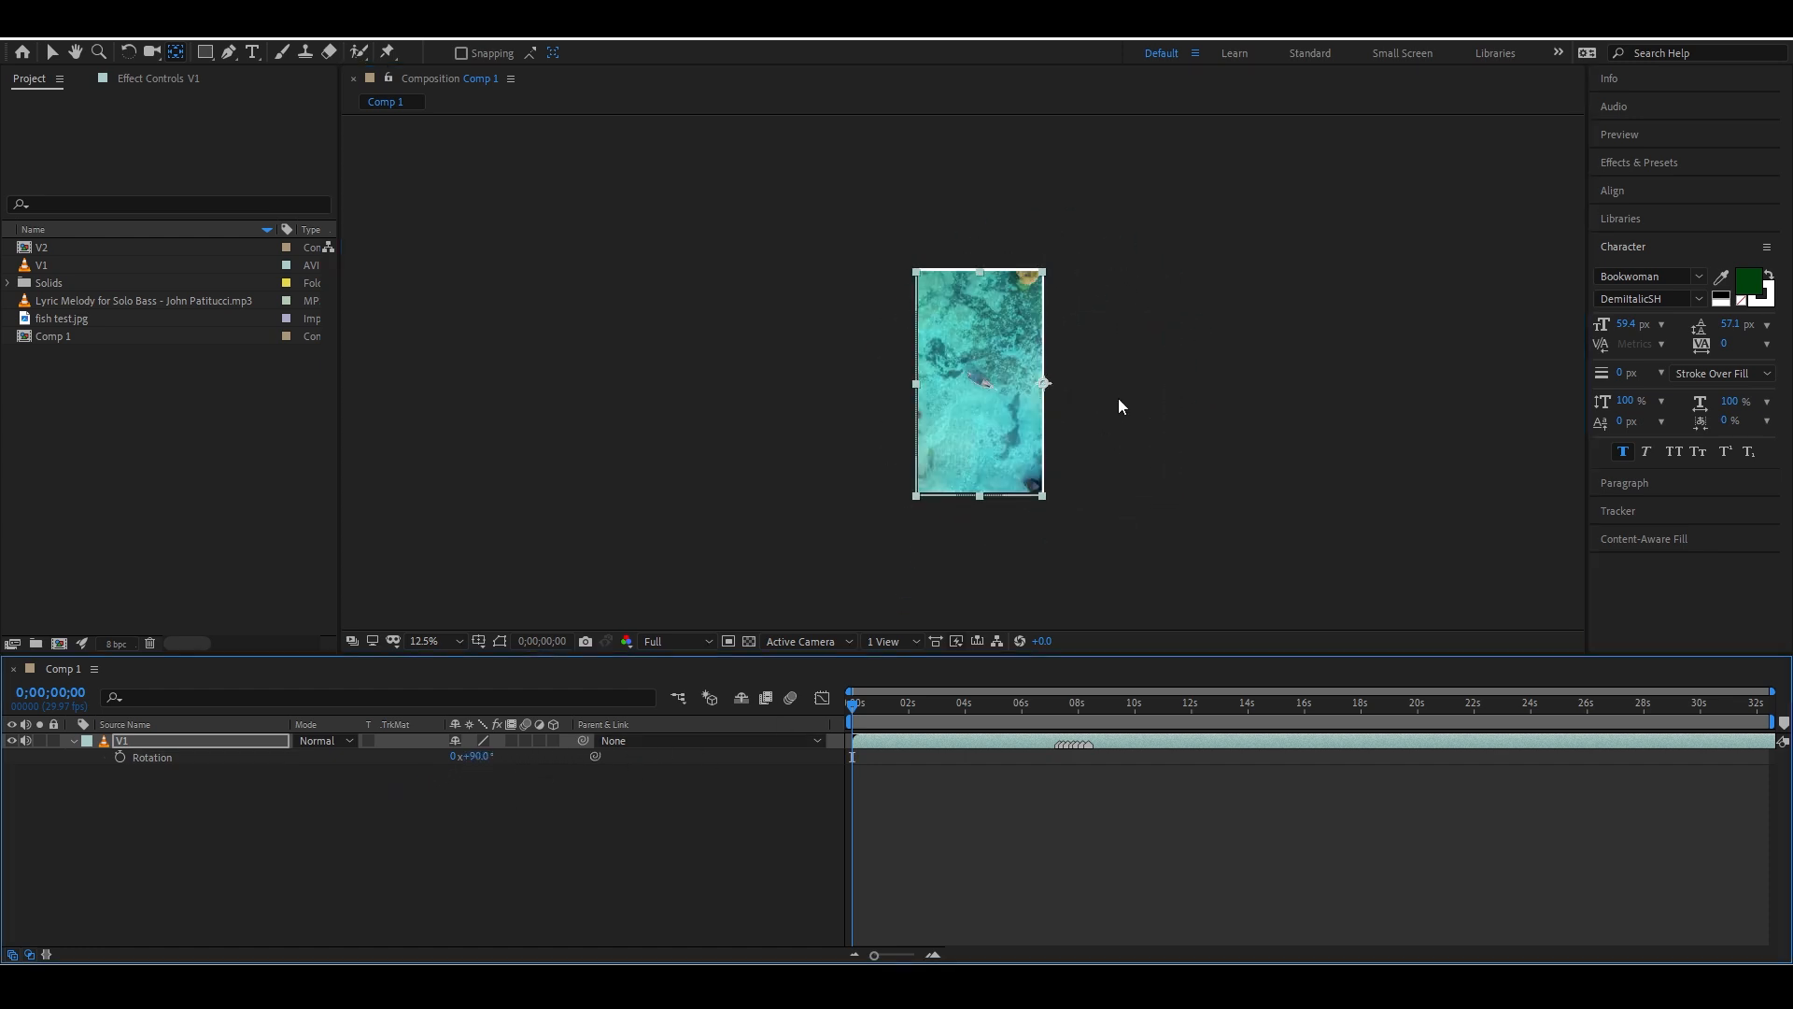
key(ctrl+z)
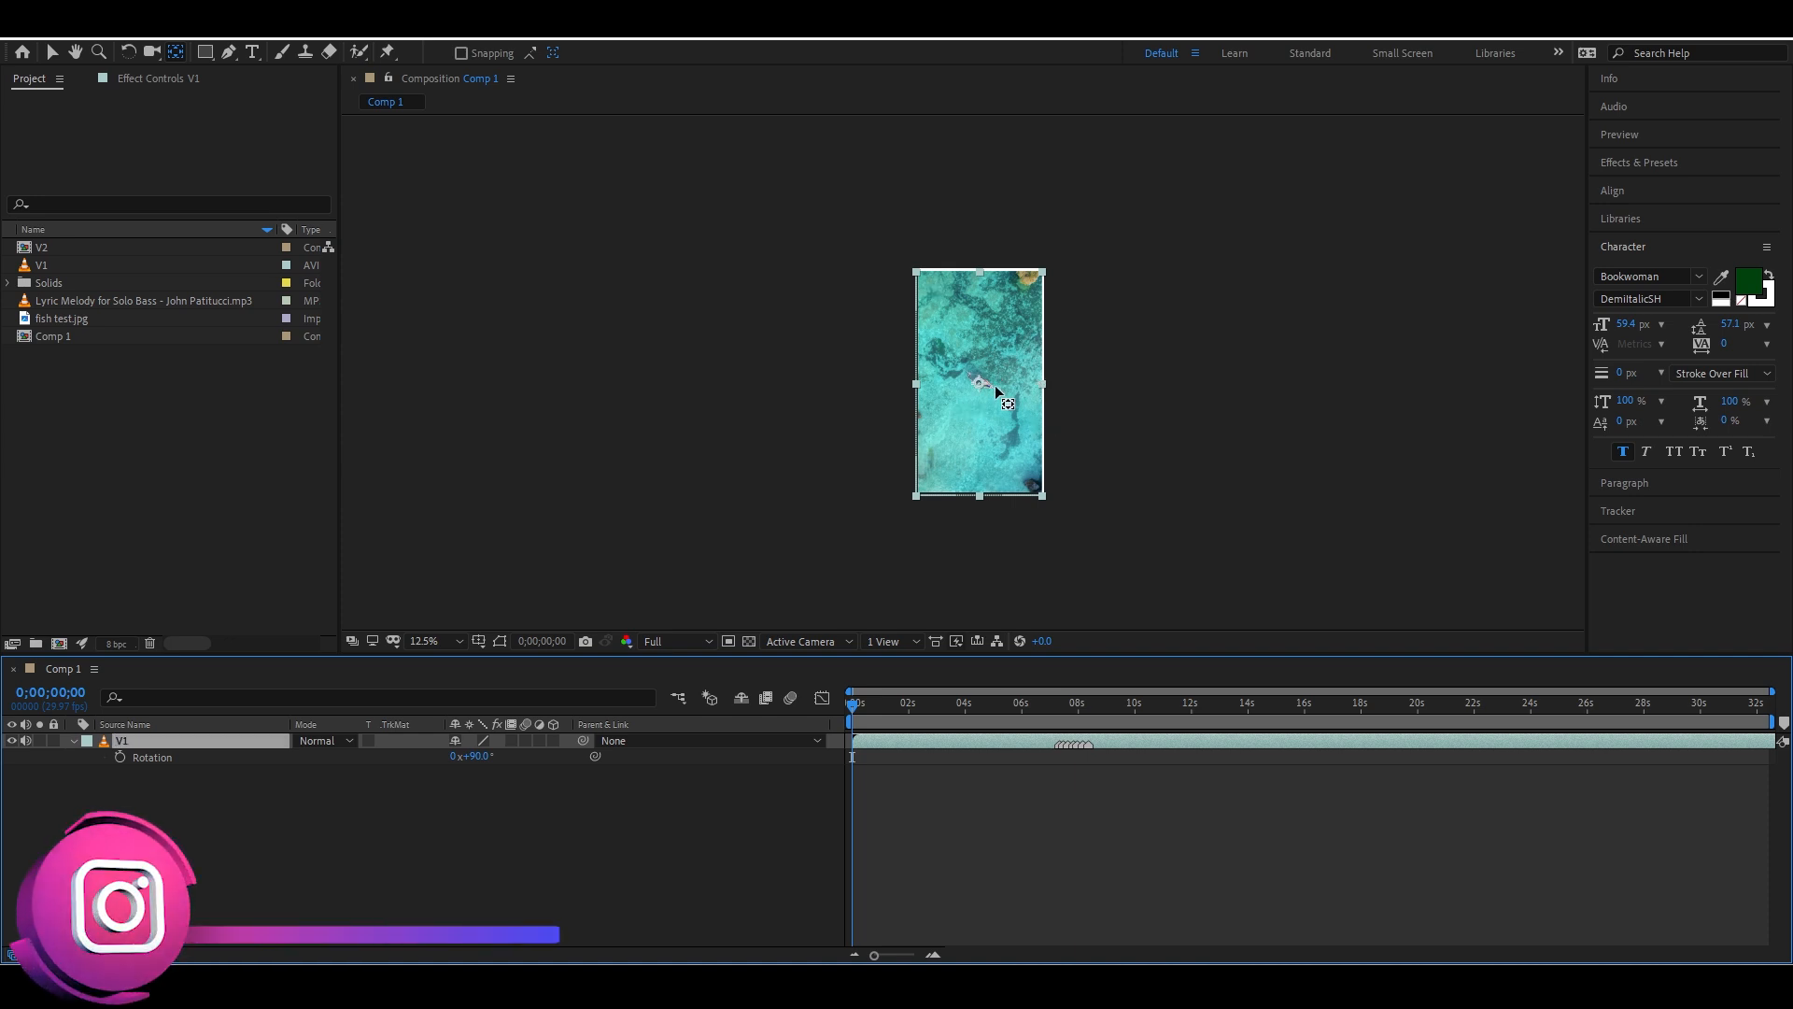
Move the V1 layer's anchor point near the footage's upper-right corner and scale the layer to 101%
drag(980, 383, 1021, 384)
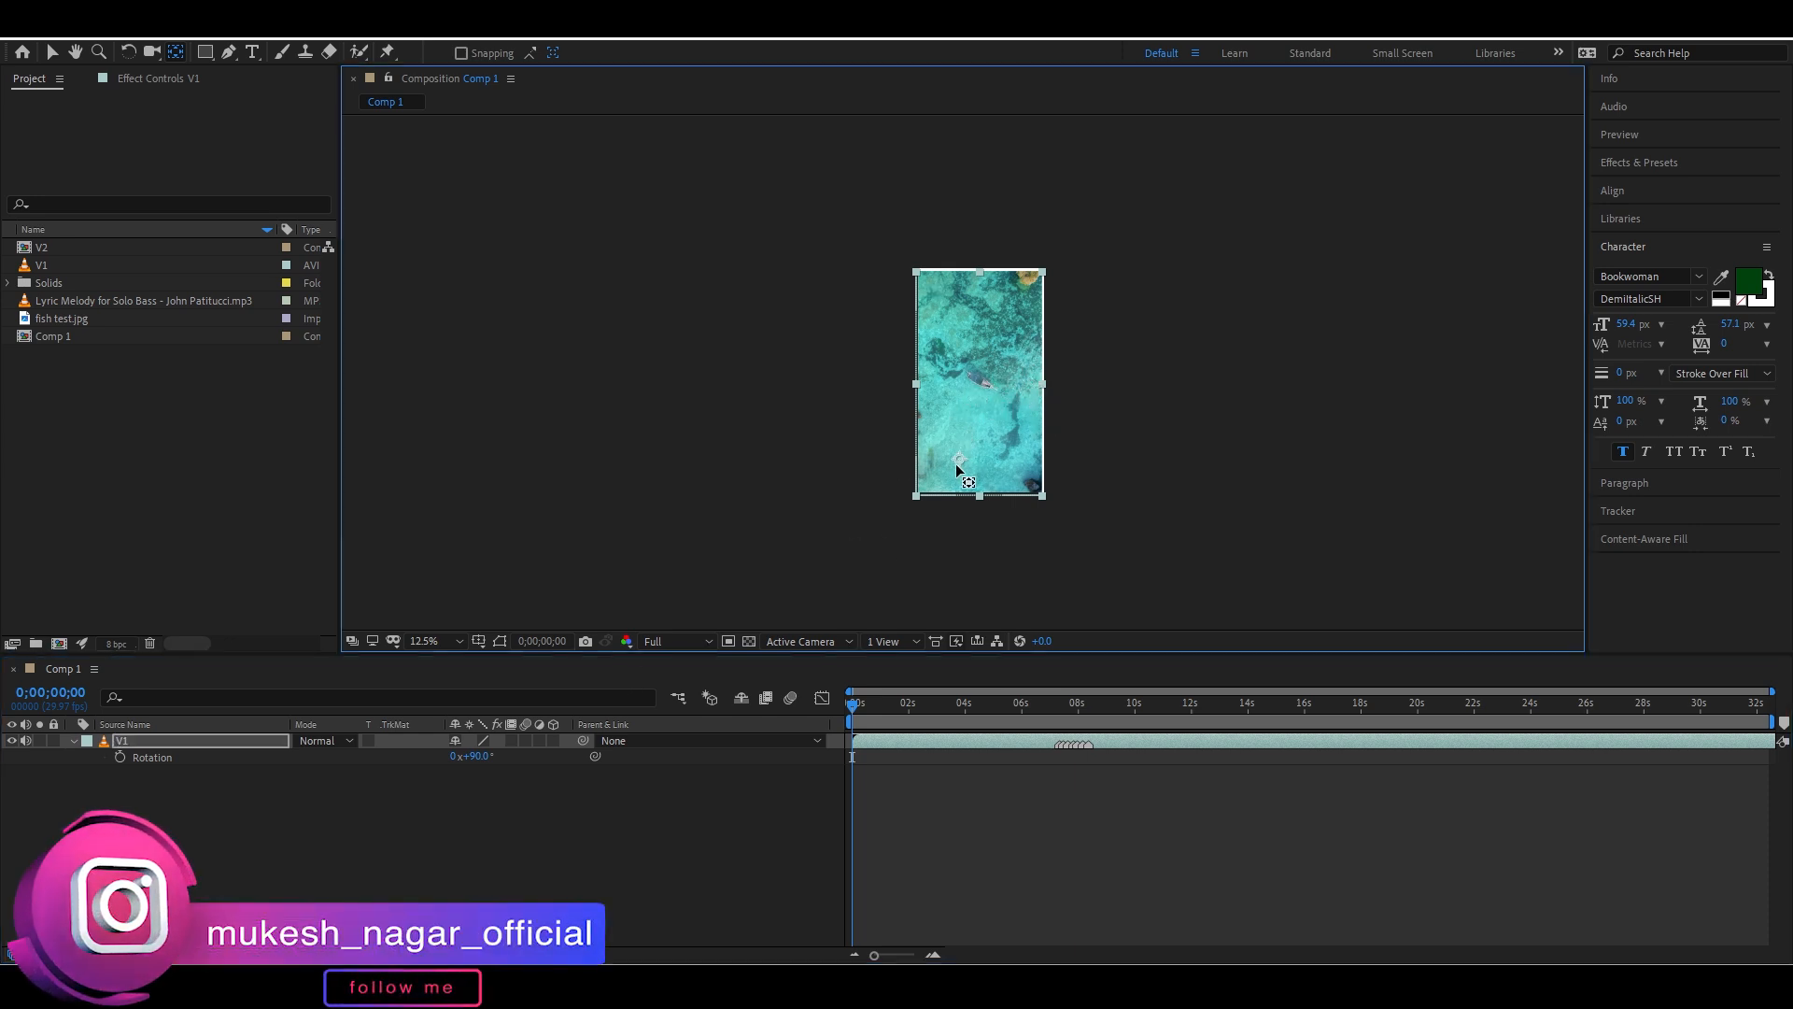
drag(956, 463, 1026, 288)
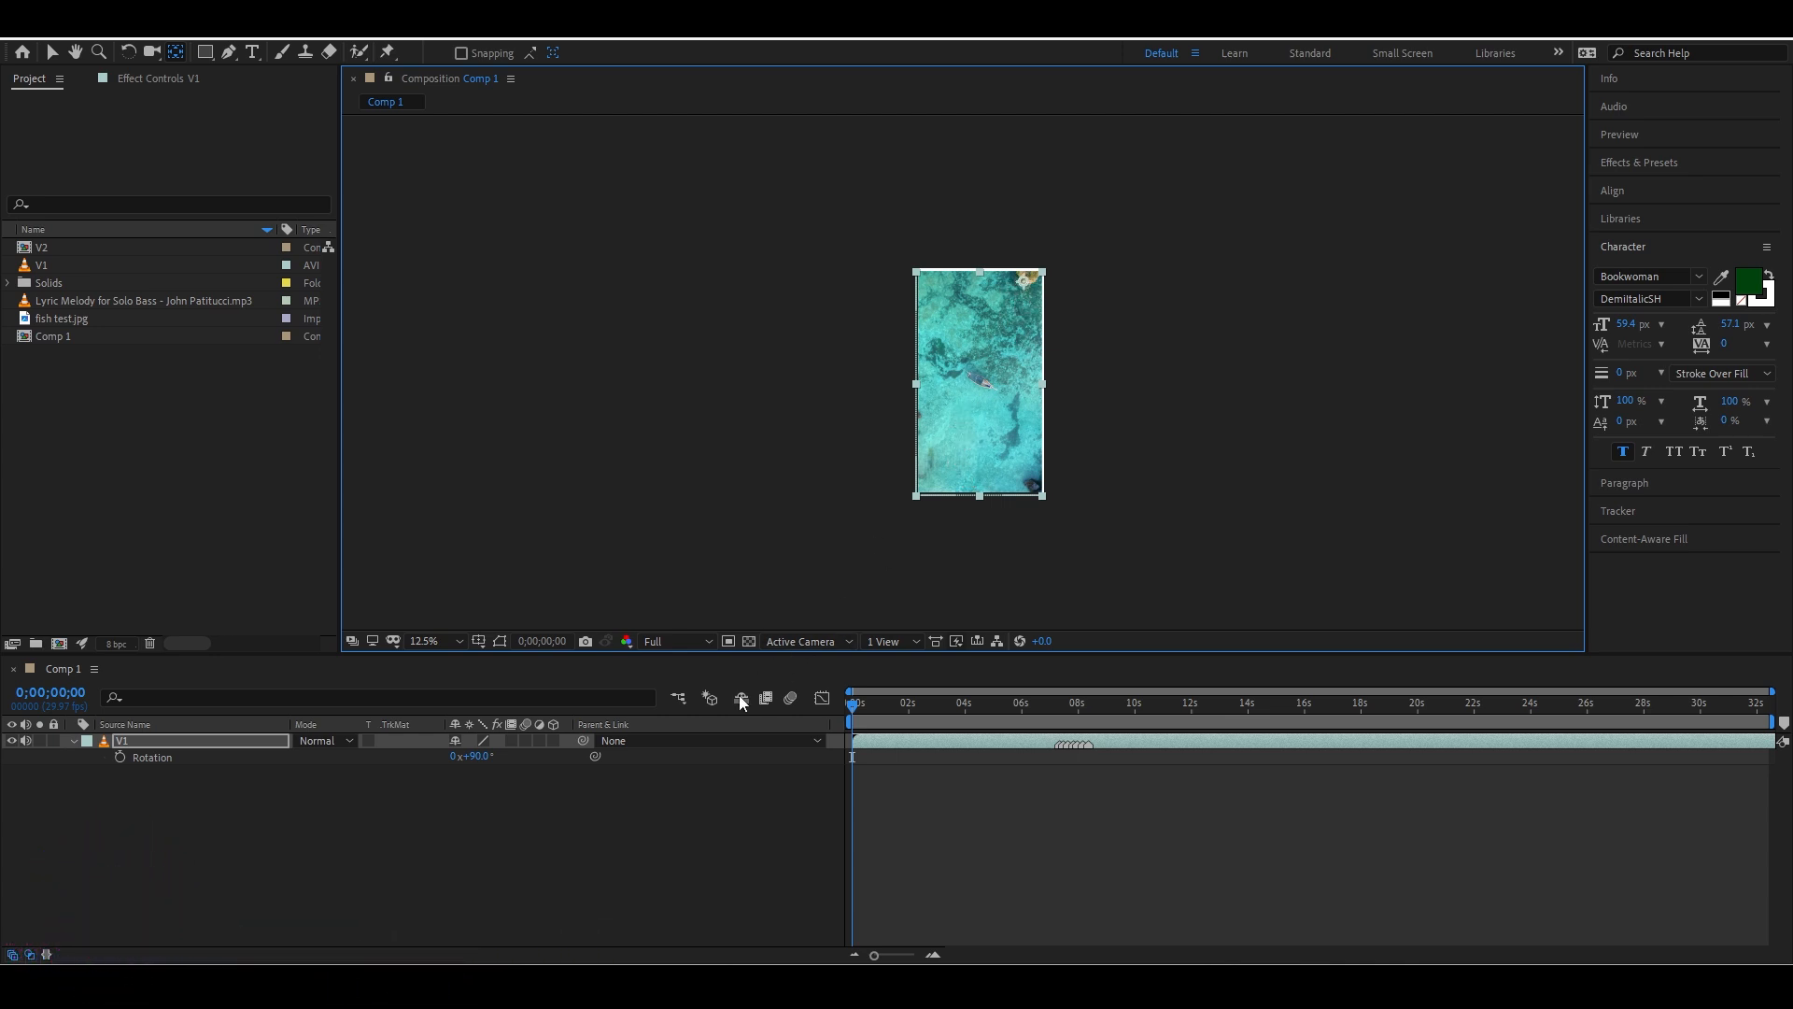
key(s)
mouse_move(511, 761)
mouse_down()
mouse_move(618, 754)
mouse_move(510, 759)
mouse_up()
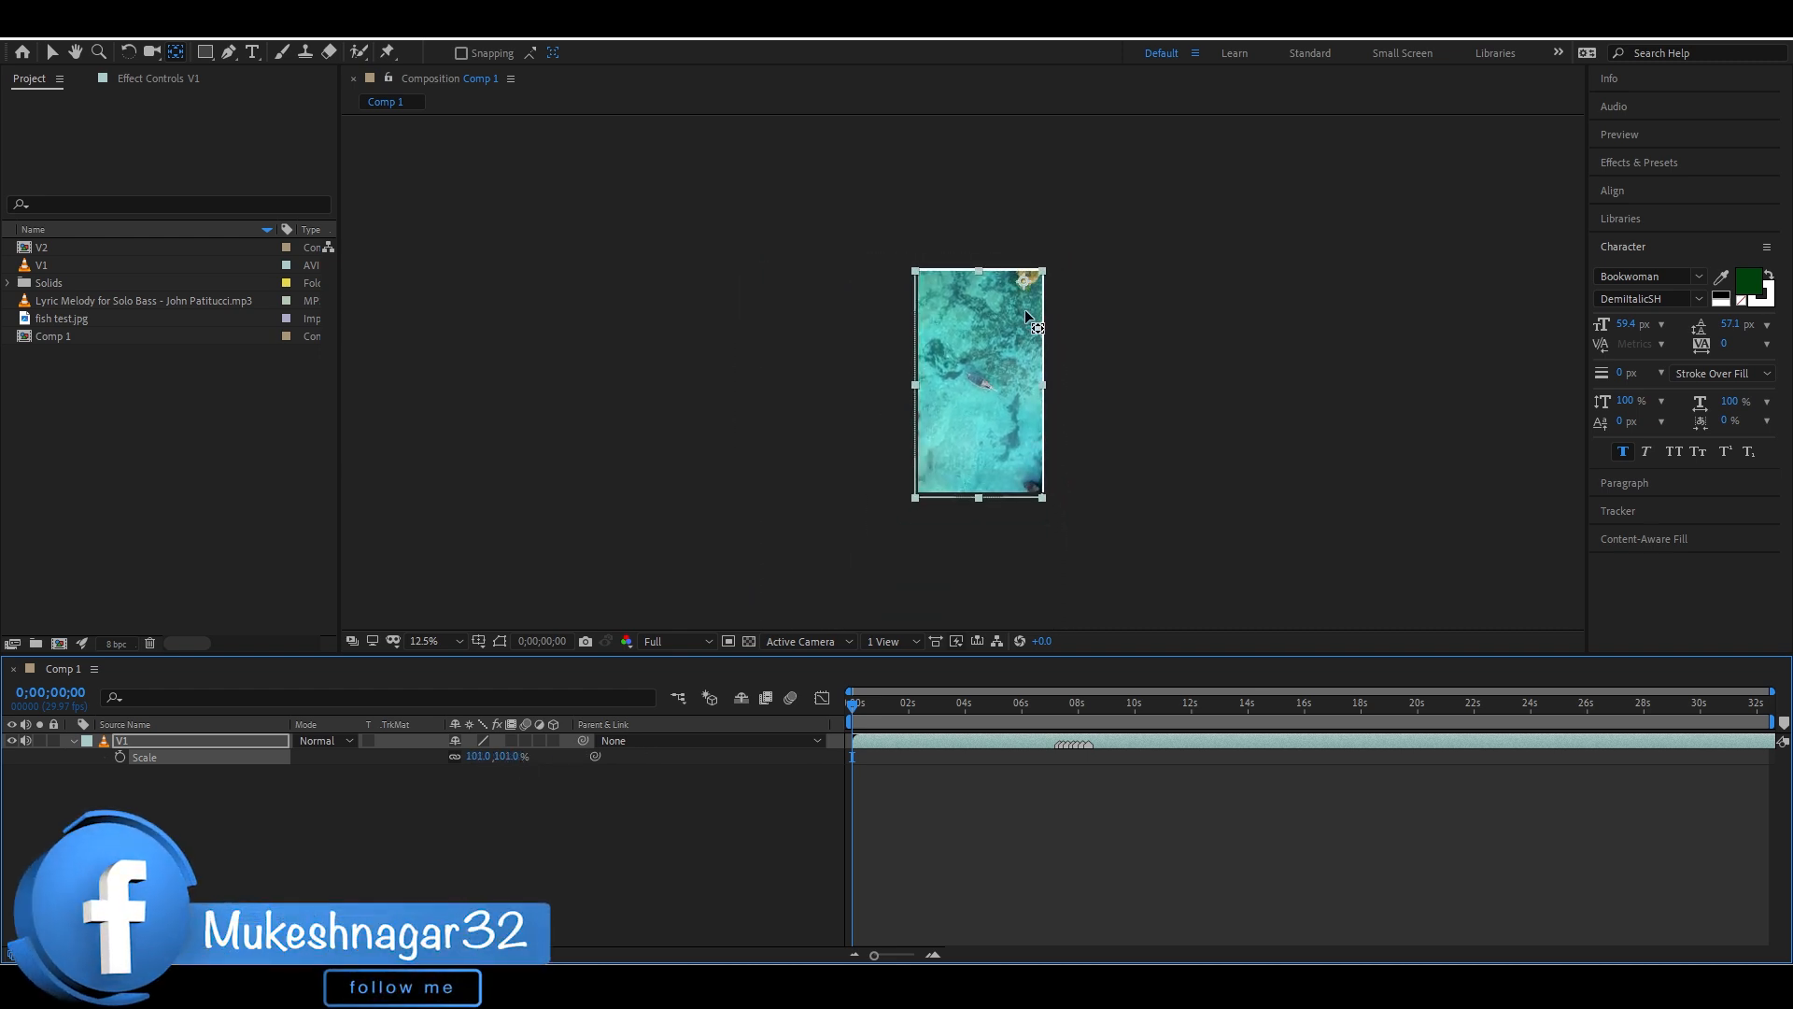
Center the V1 layer's anchor point and scale the layer up to 106%
click(974, 402)
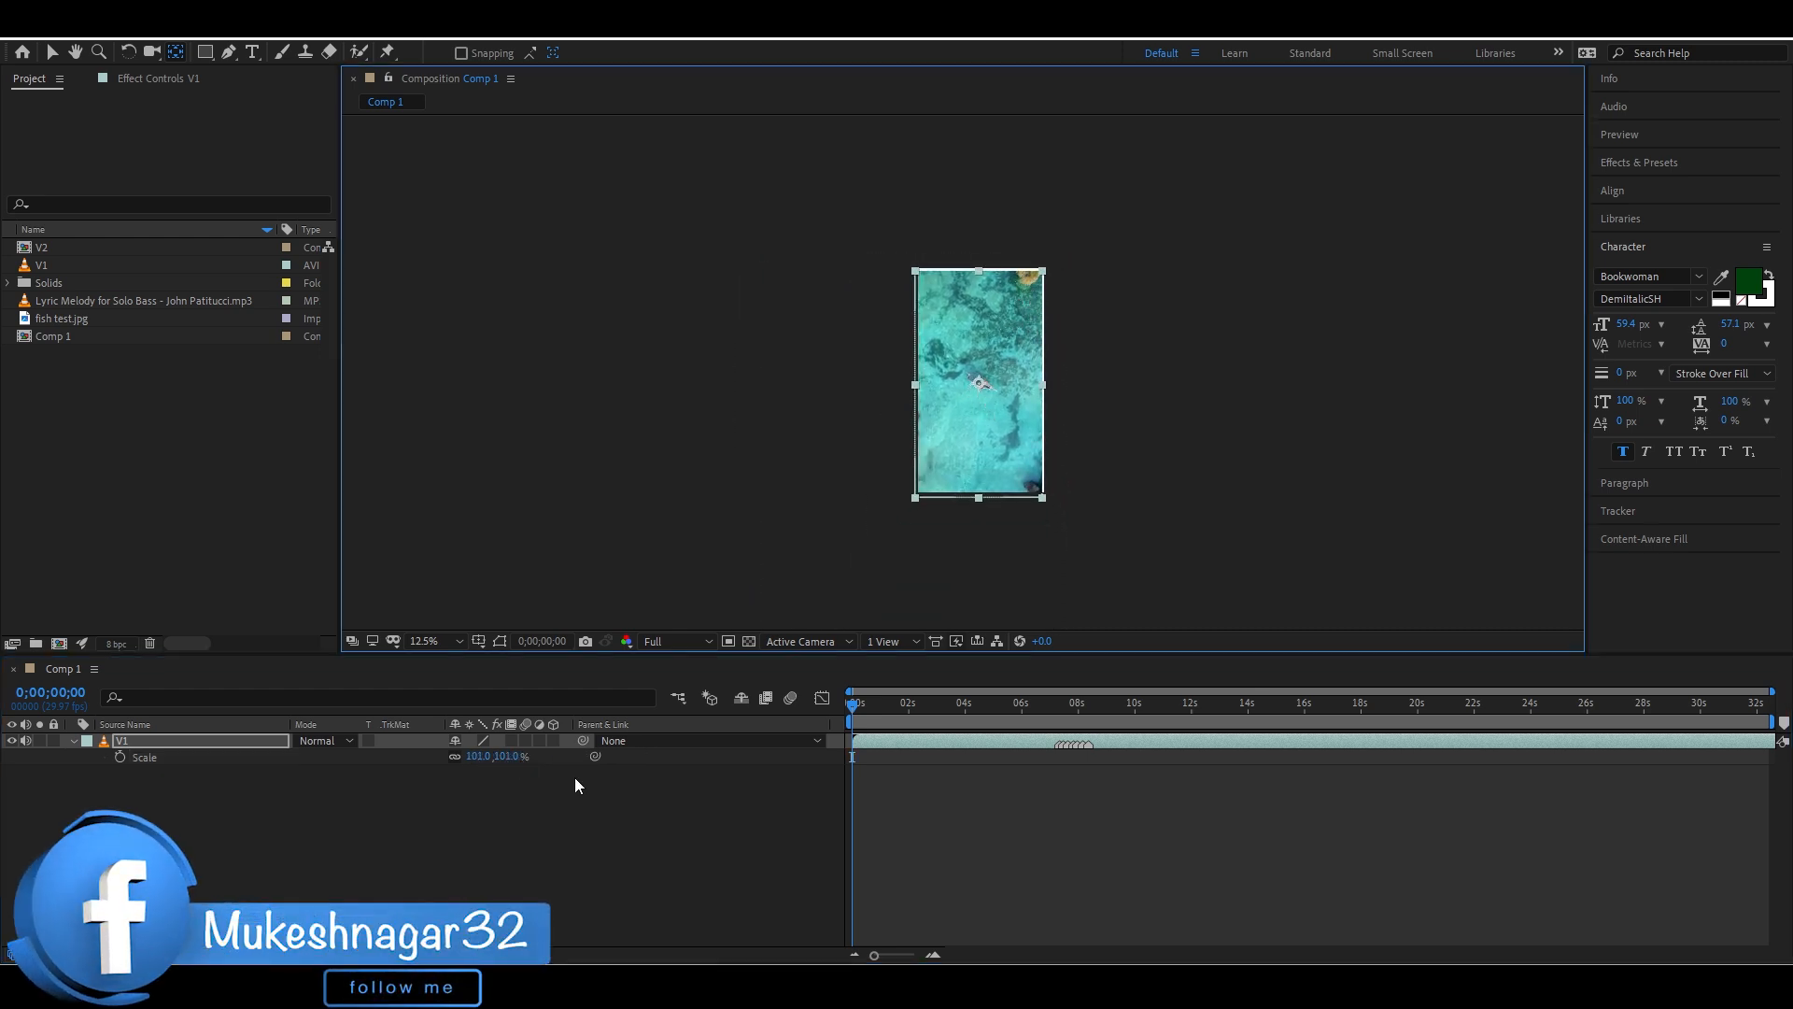
mouse_move(508, 757)
mouse_down()
mouse_move(795, 762)
mouse_move(521, 768)
mouse_up()
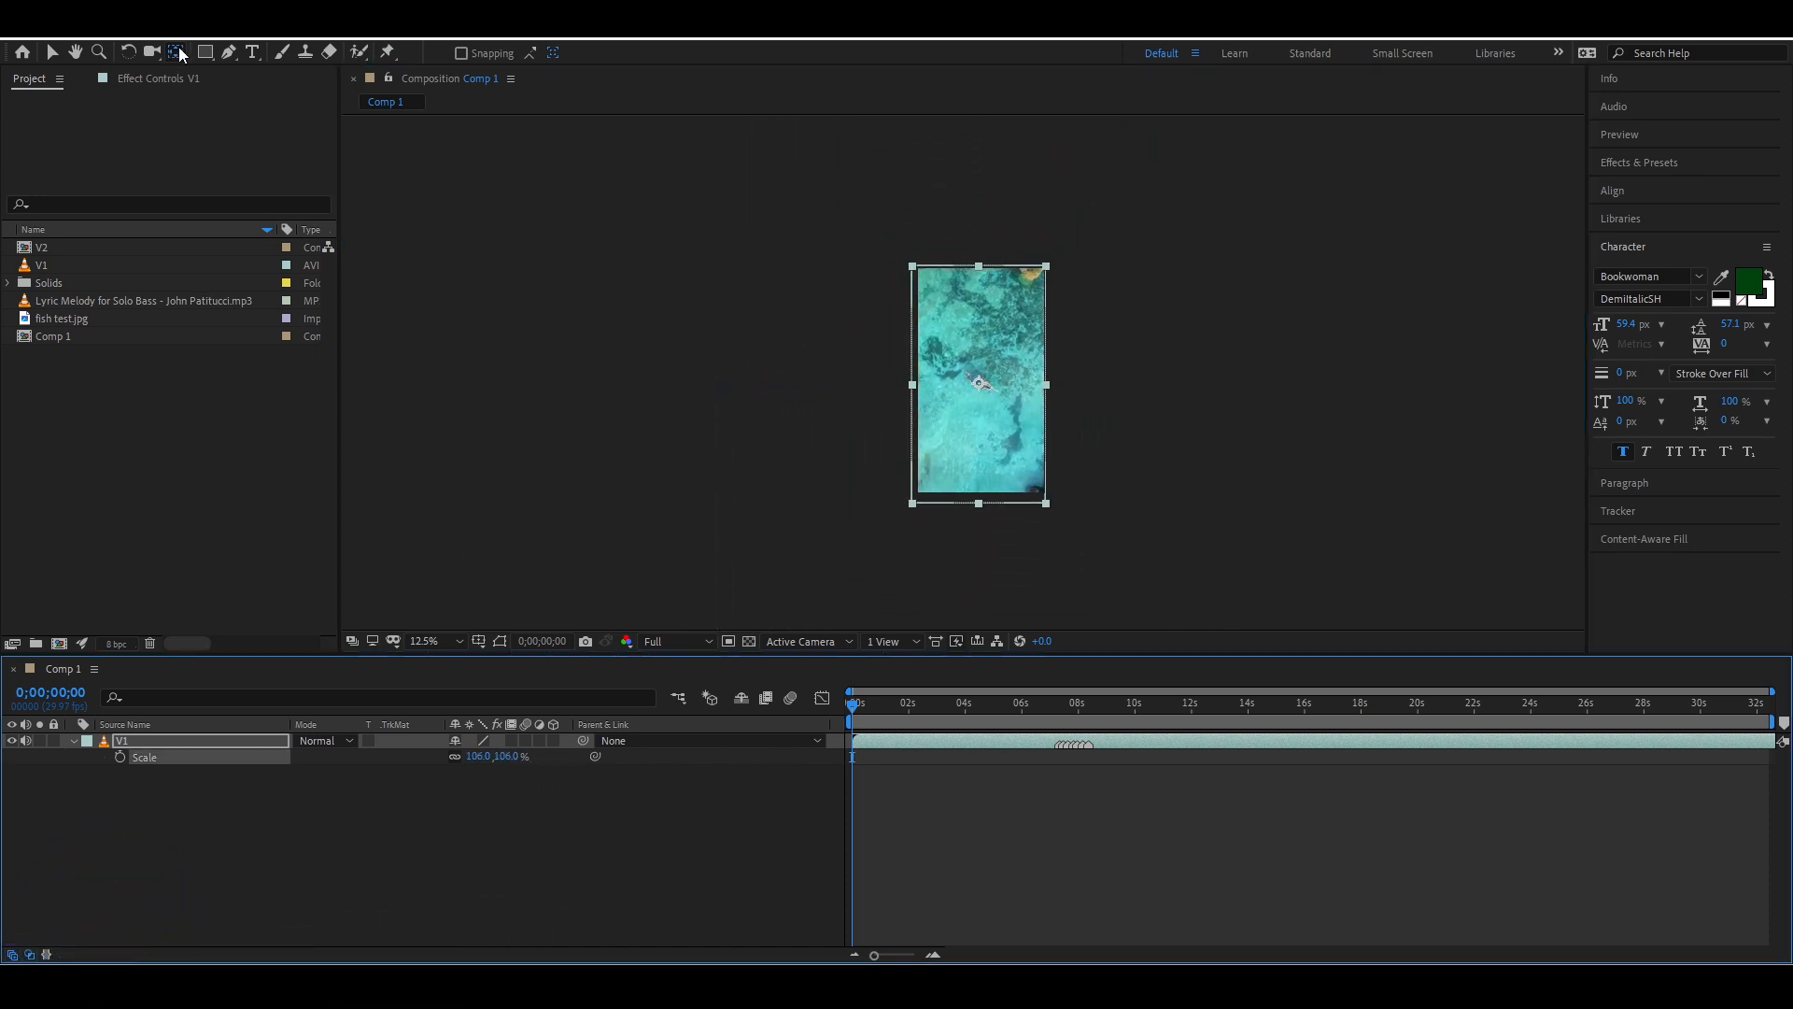
key(v)
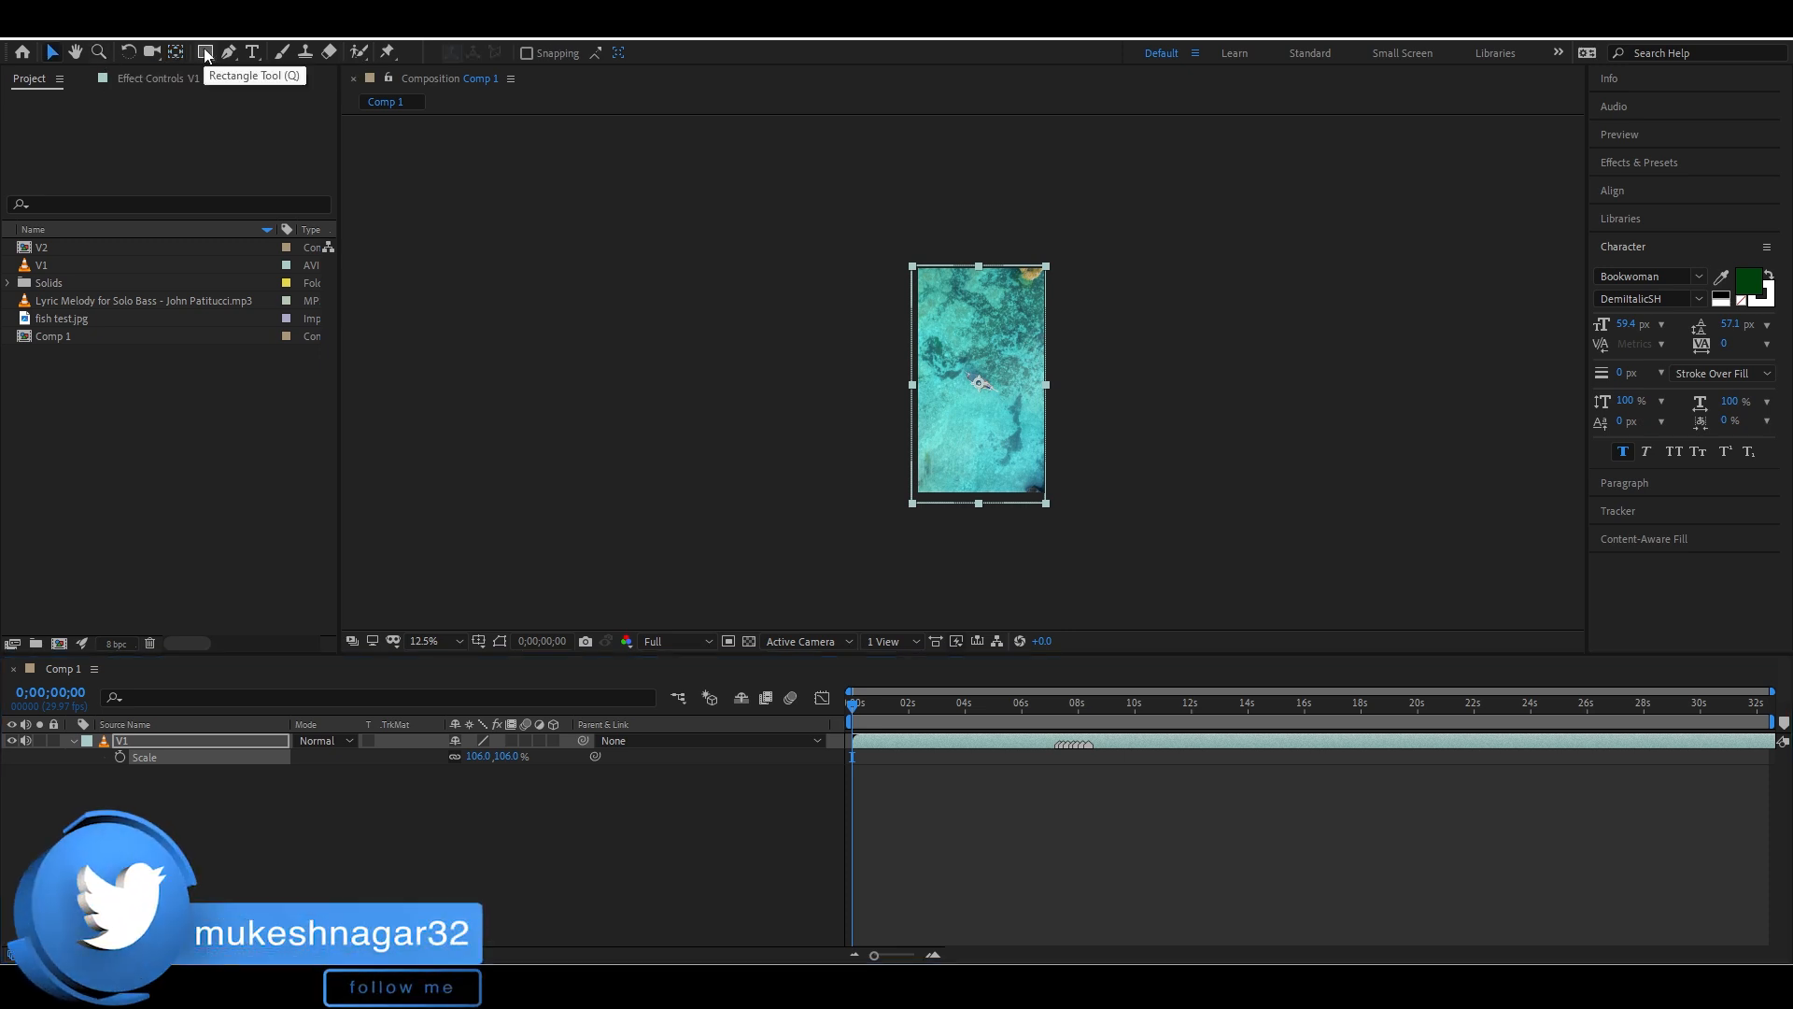
Draw a rectangular mask around the middle of the V1 layer with the Rectangle tool and deselect the layer
click(206, 52)
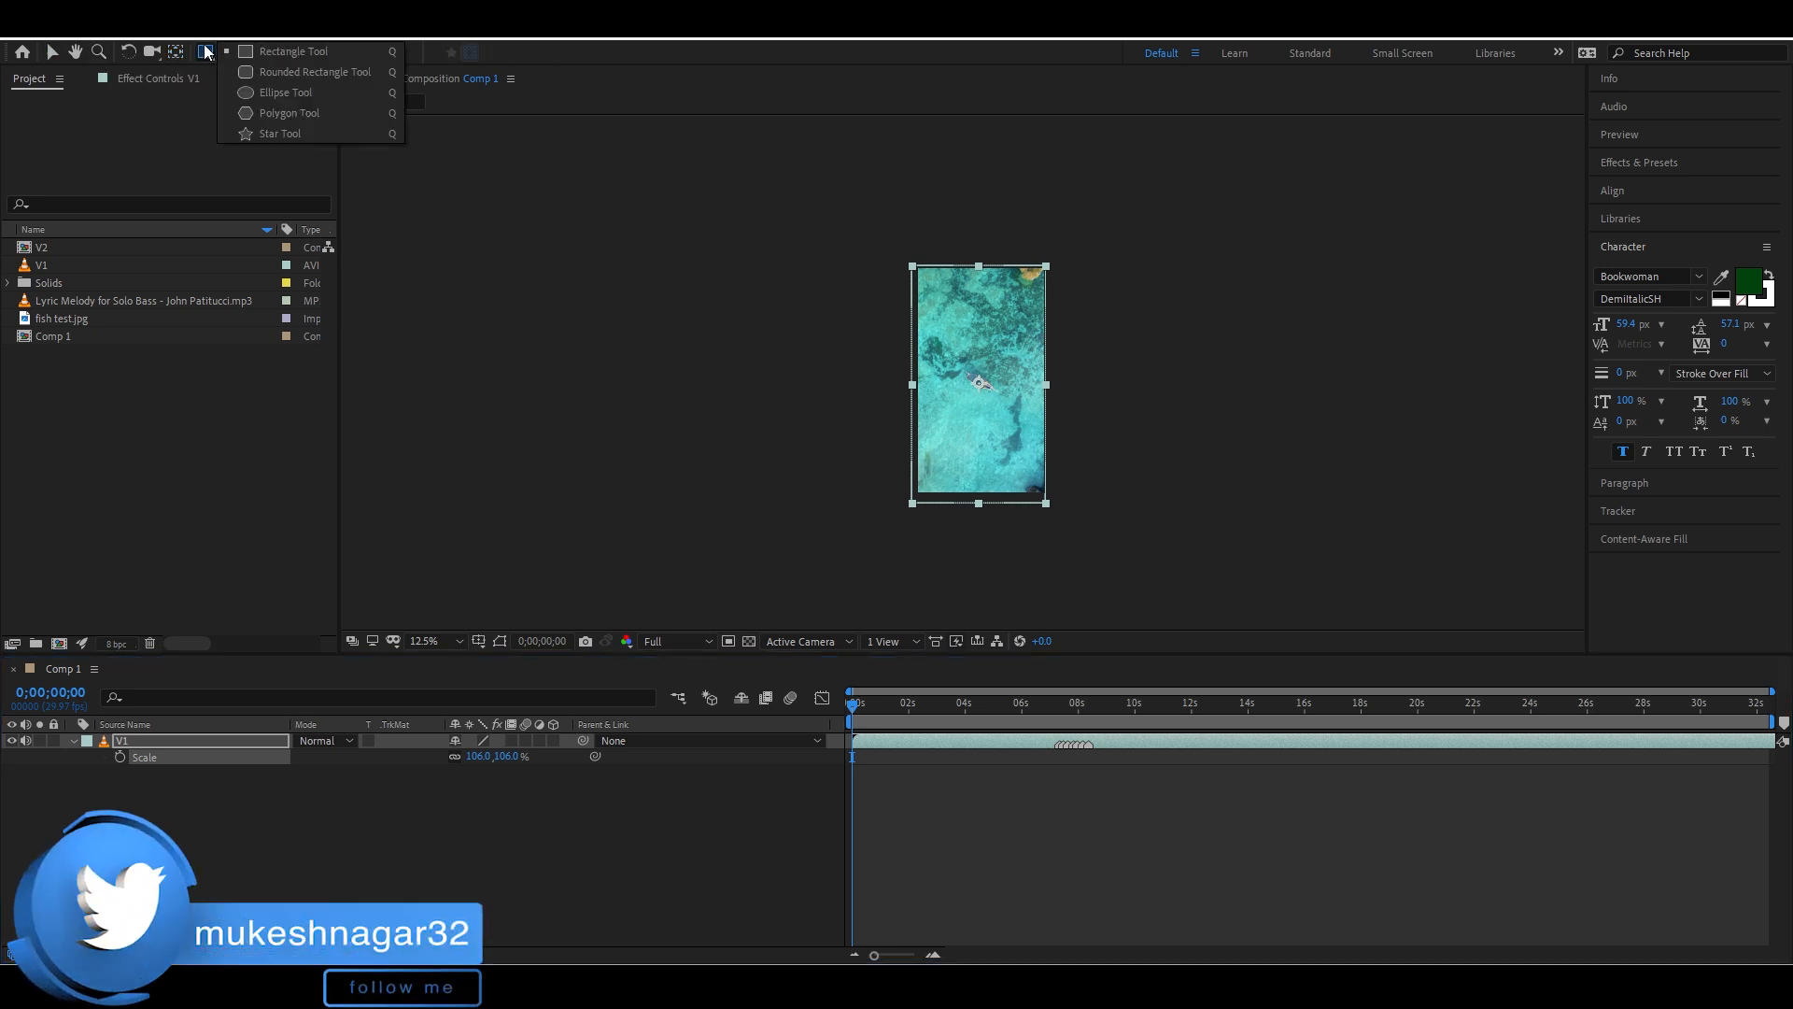
click(308, 53)
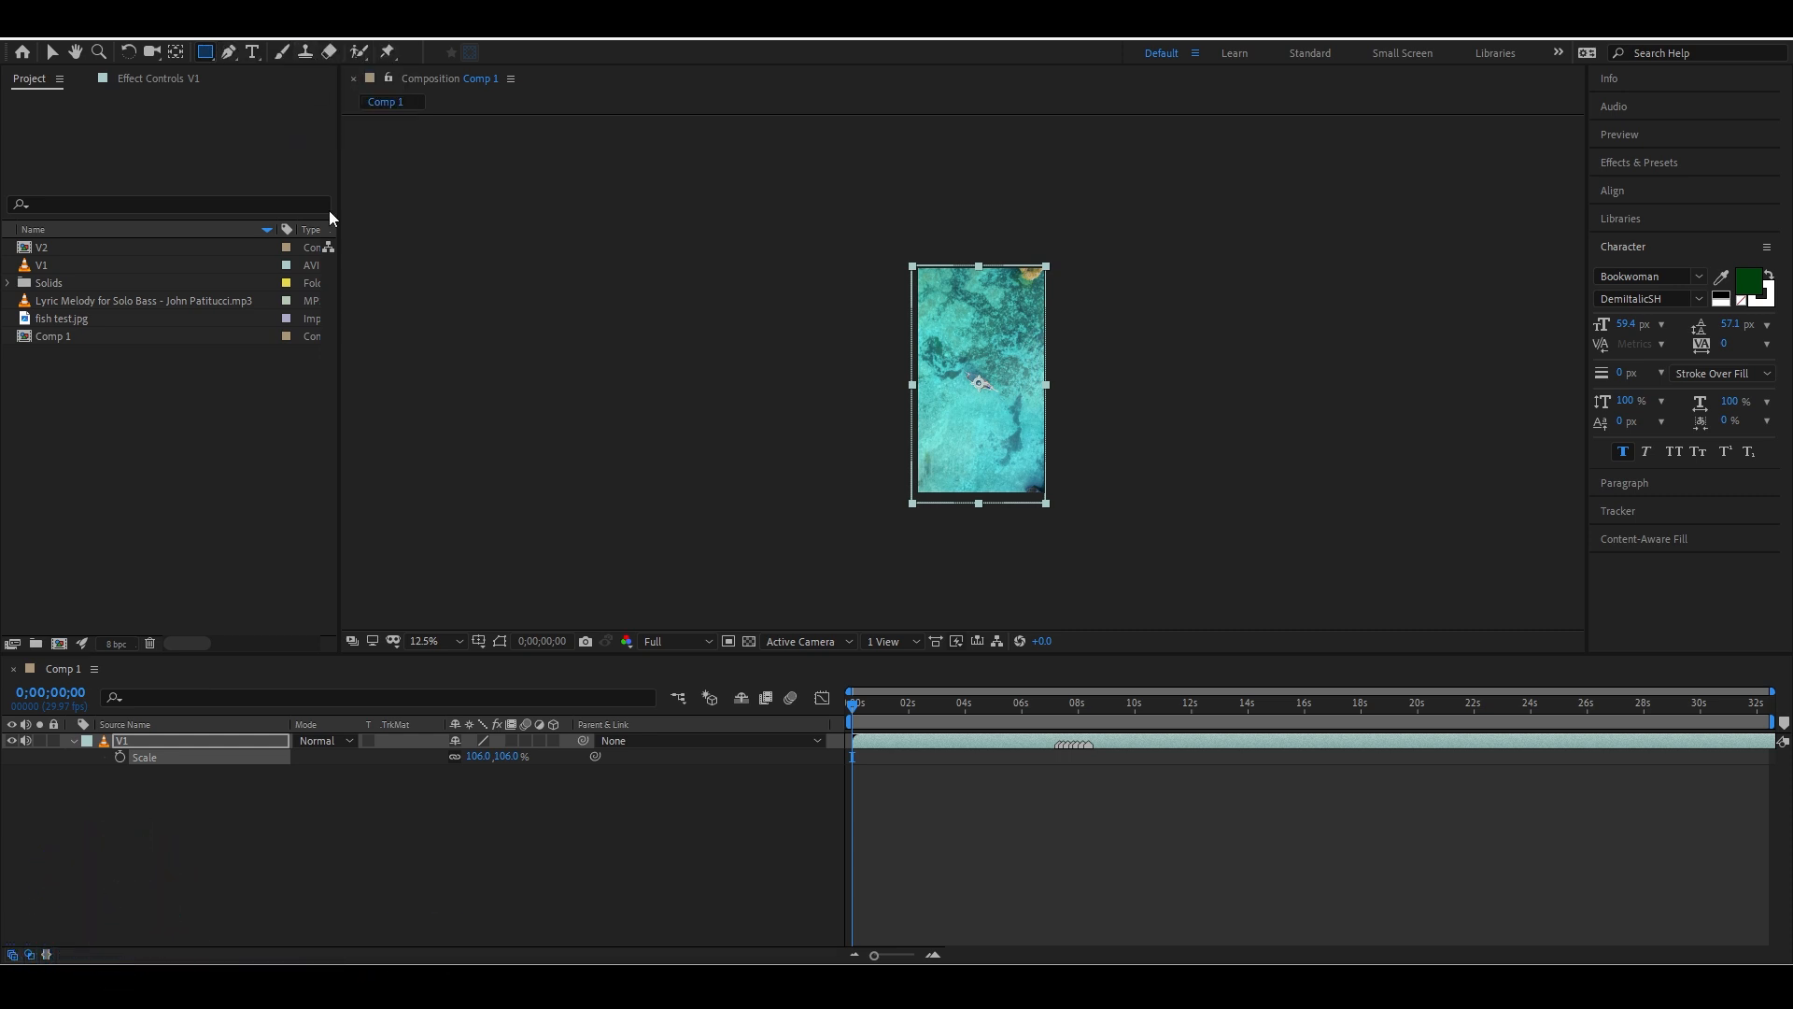
click(217, 743)
drag(943, 332, 1035, 416)
click(625, 881)
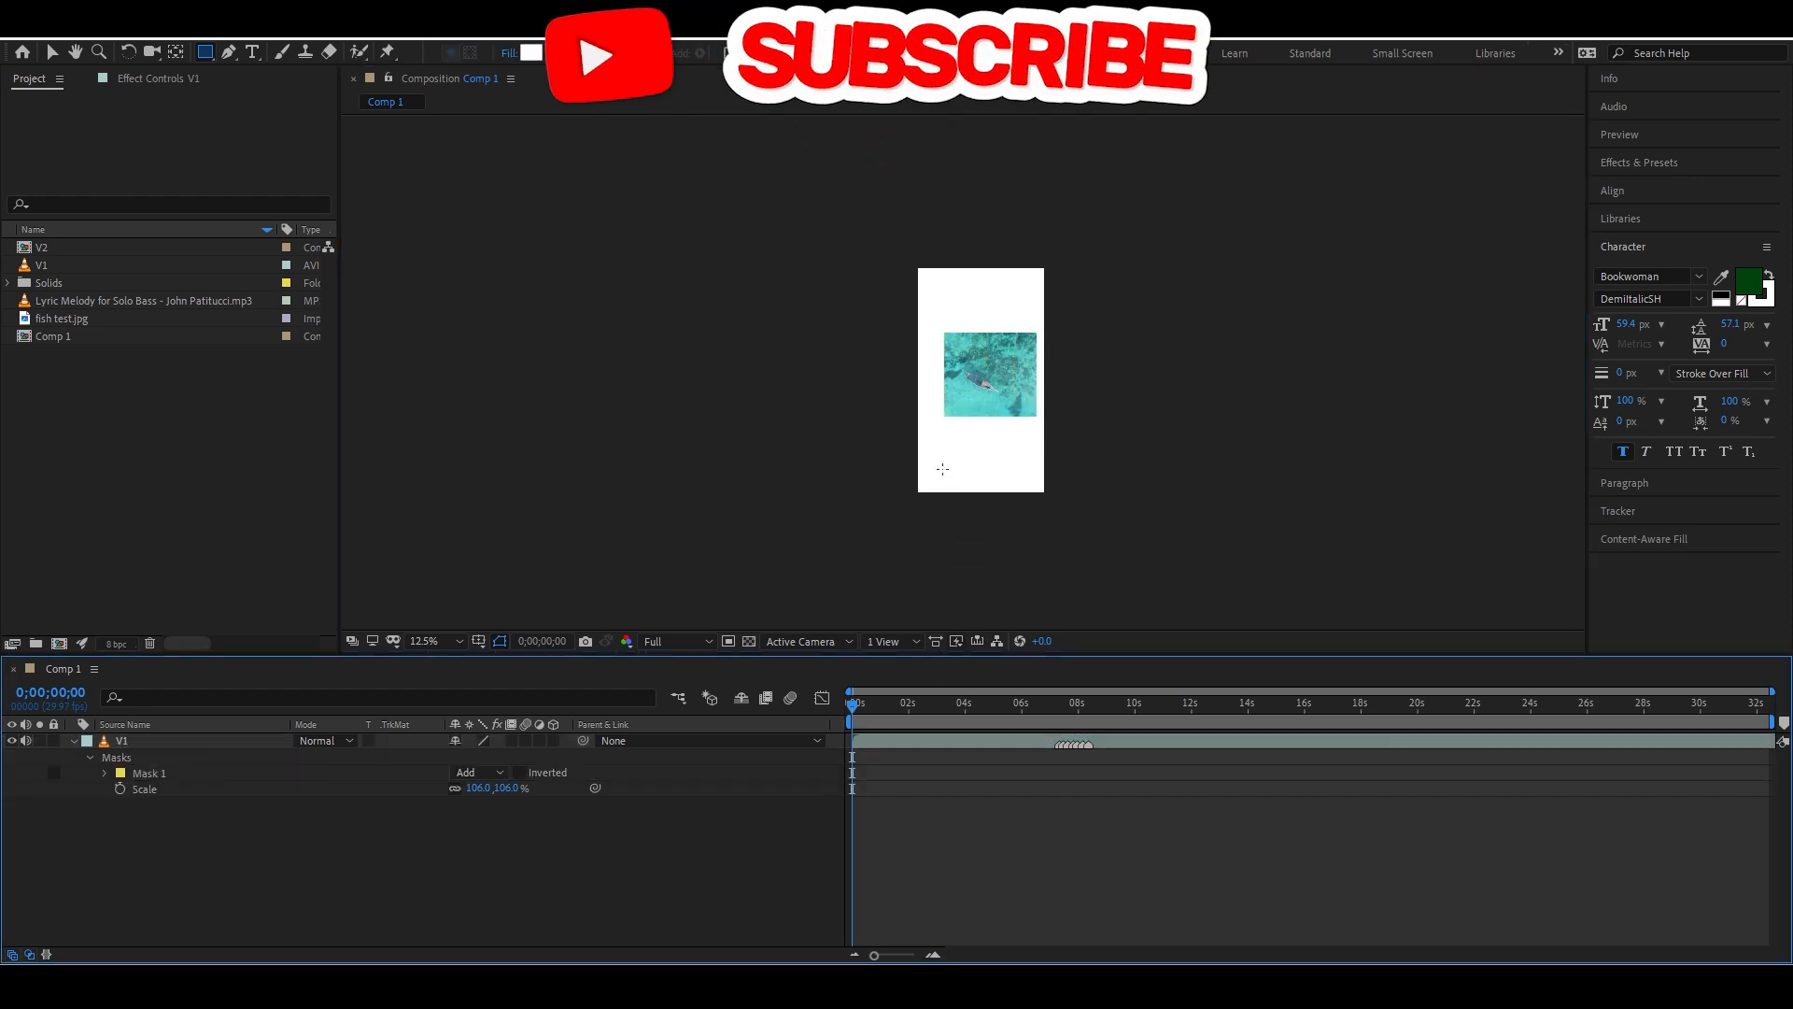
Draw a separate rectangle shape layer below the masked footage and delete it
drag(948, 479, 1016, 430)
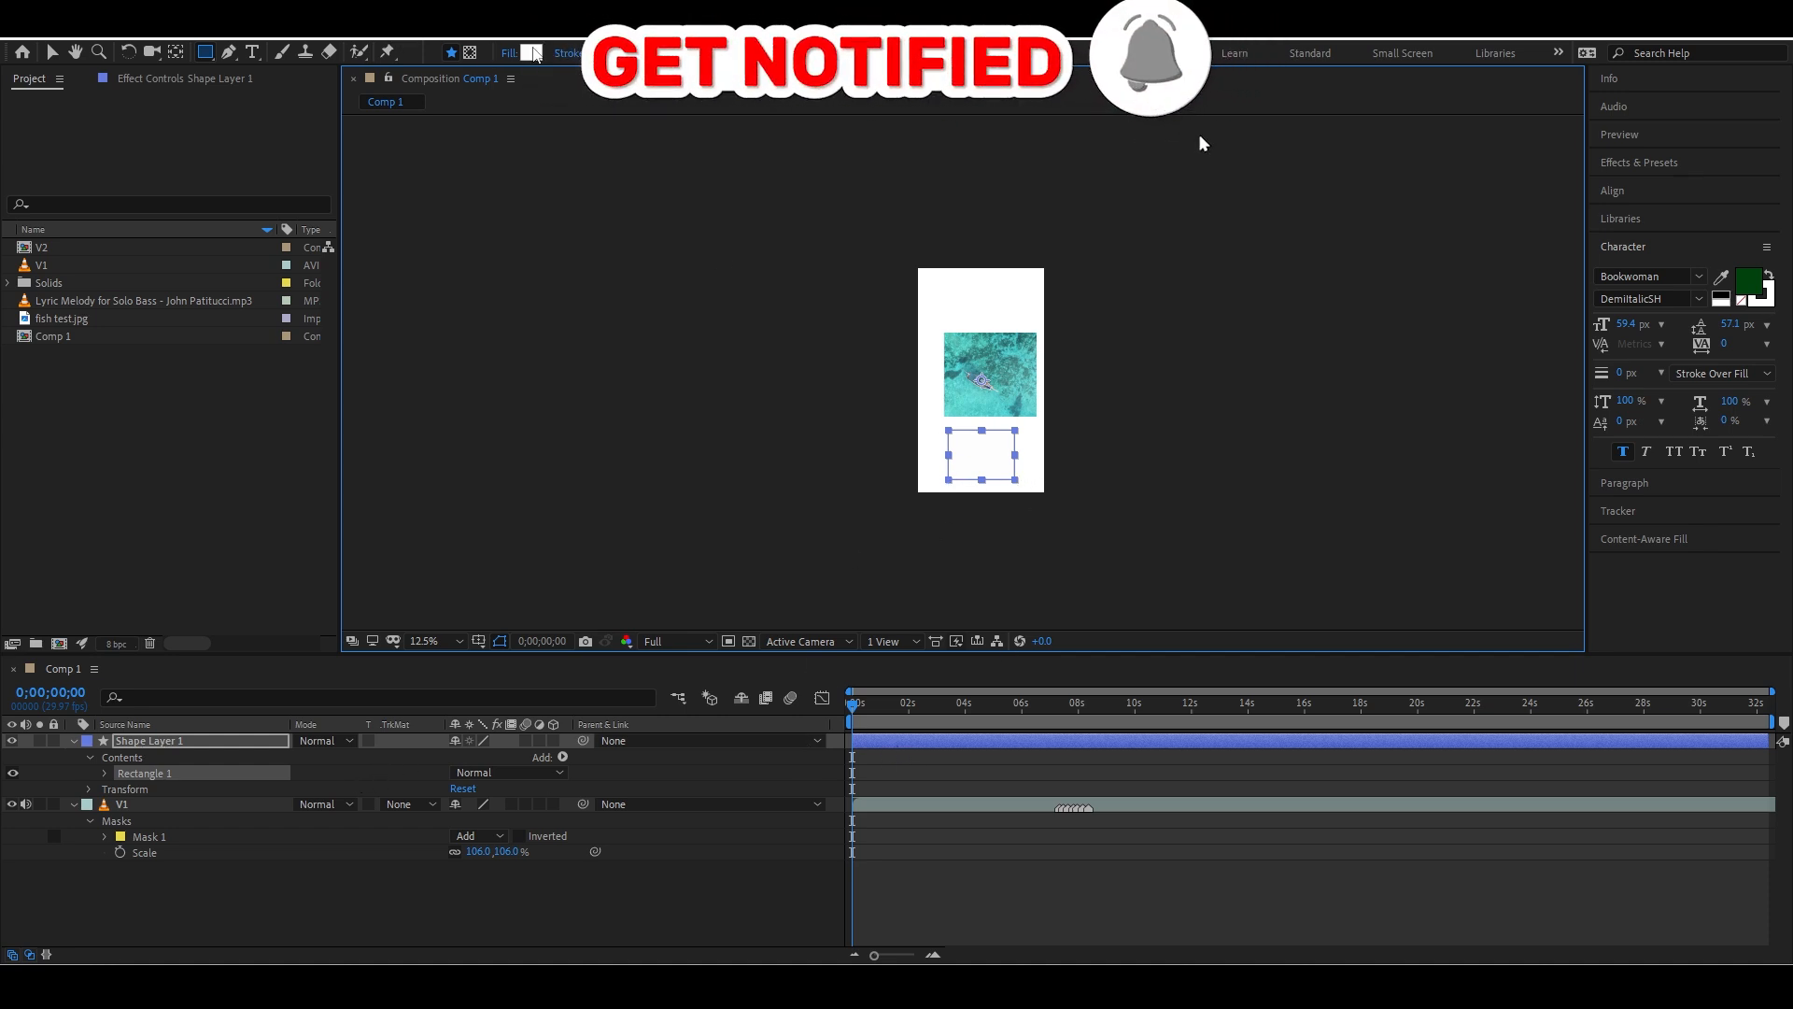
key(Delete)
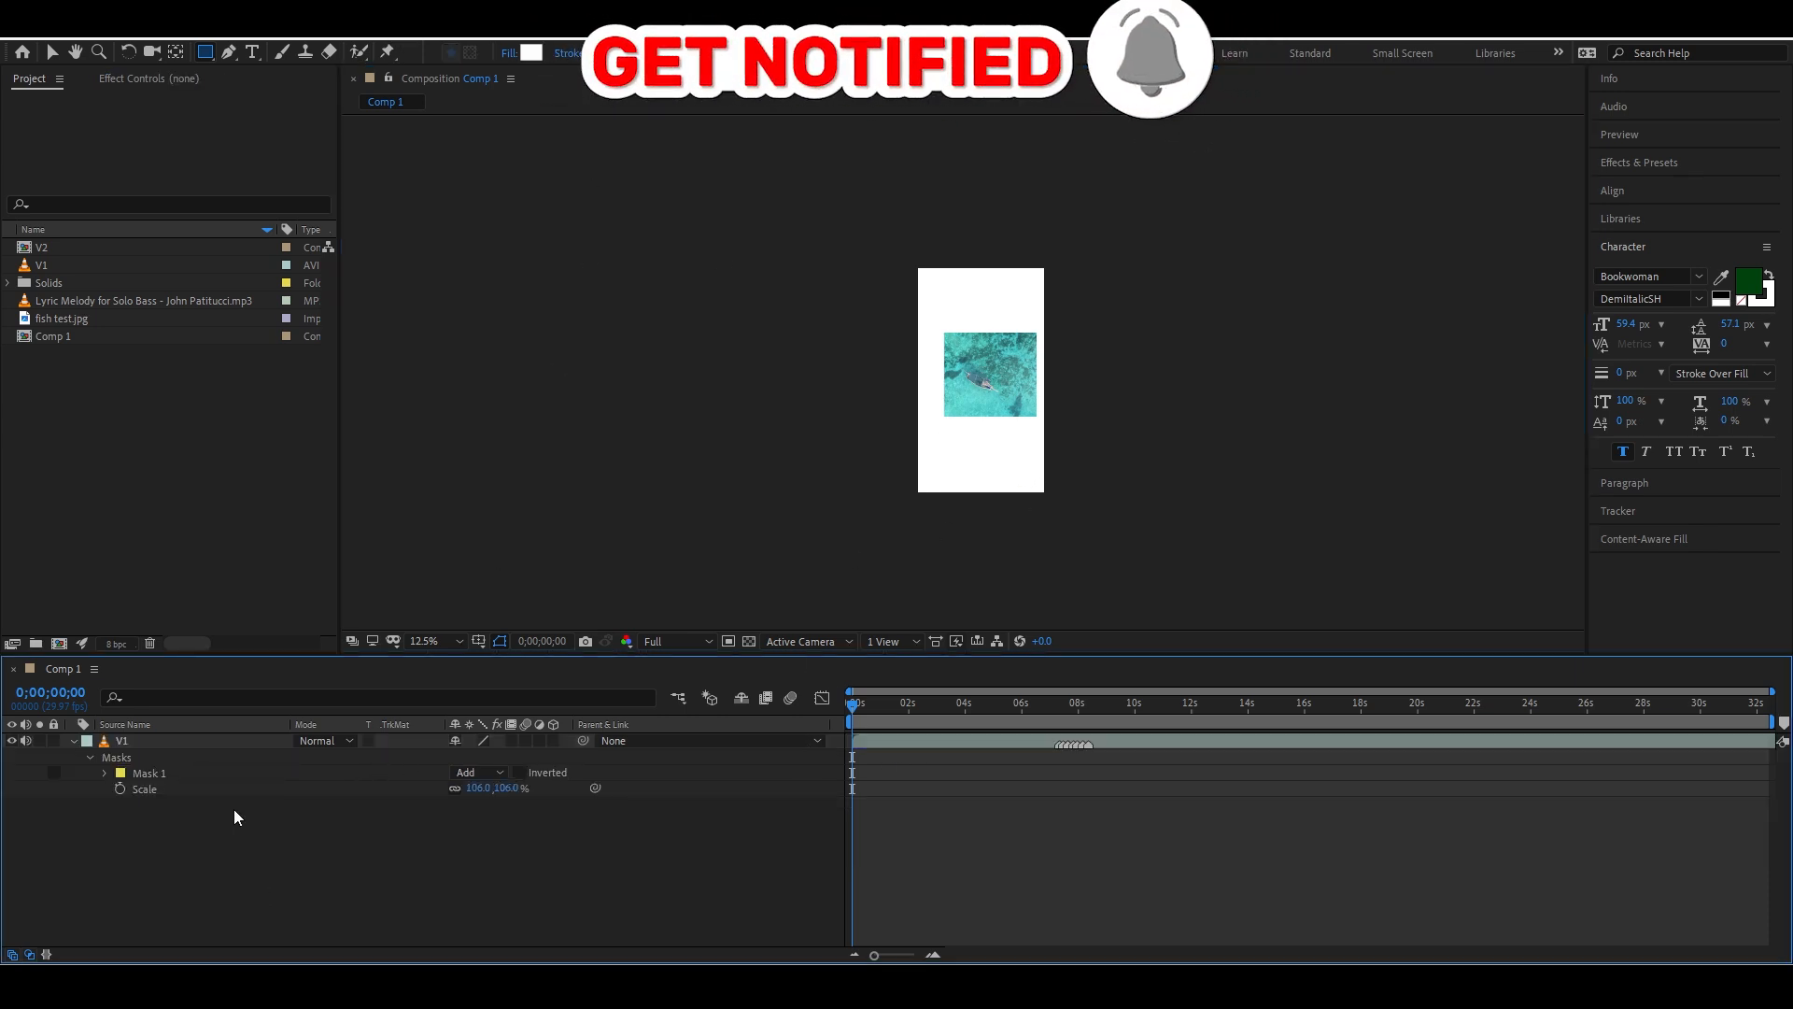
click(52, 56)
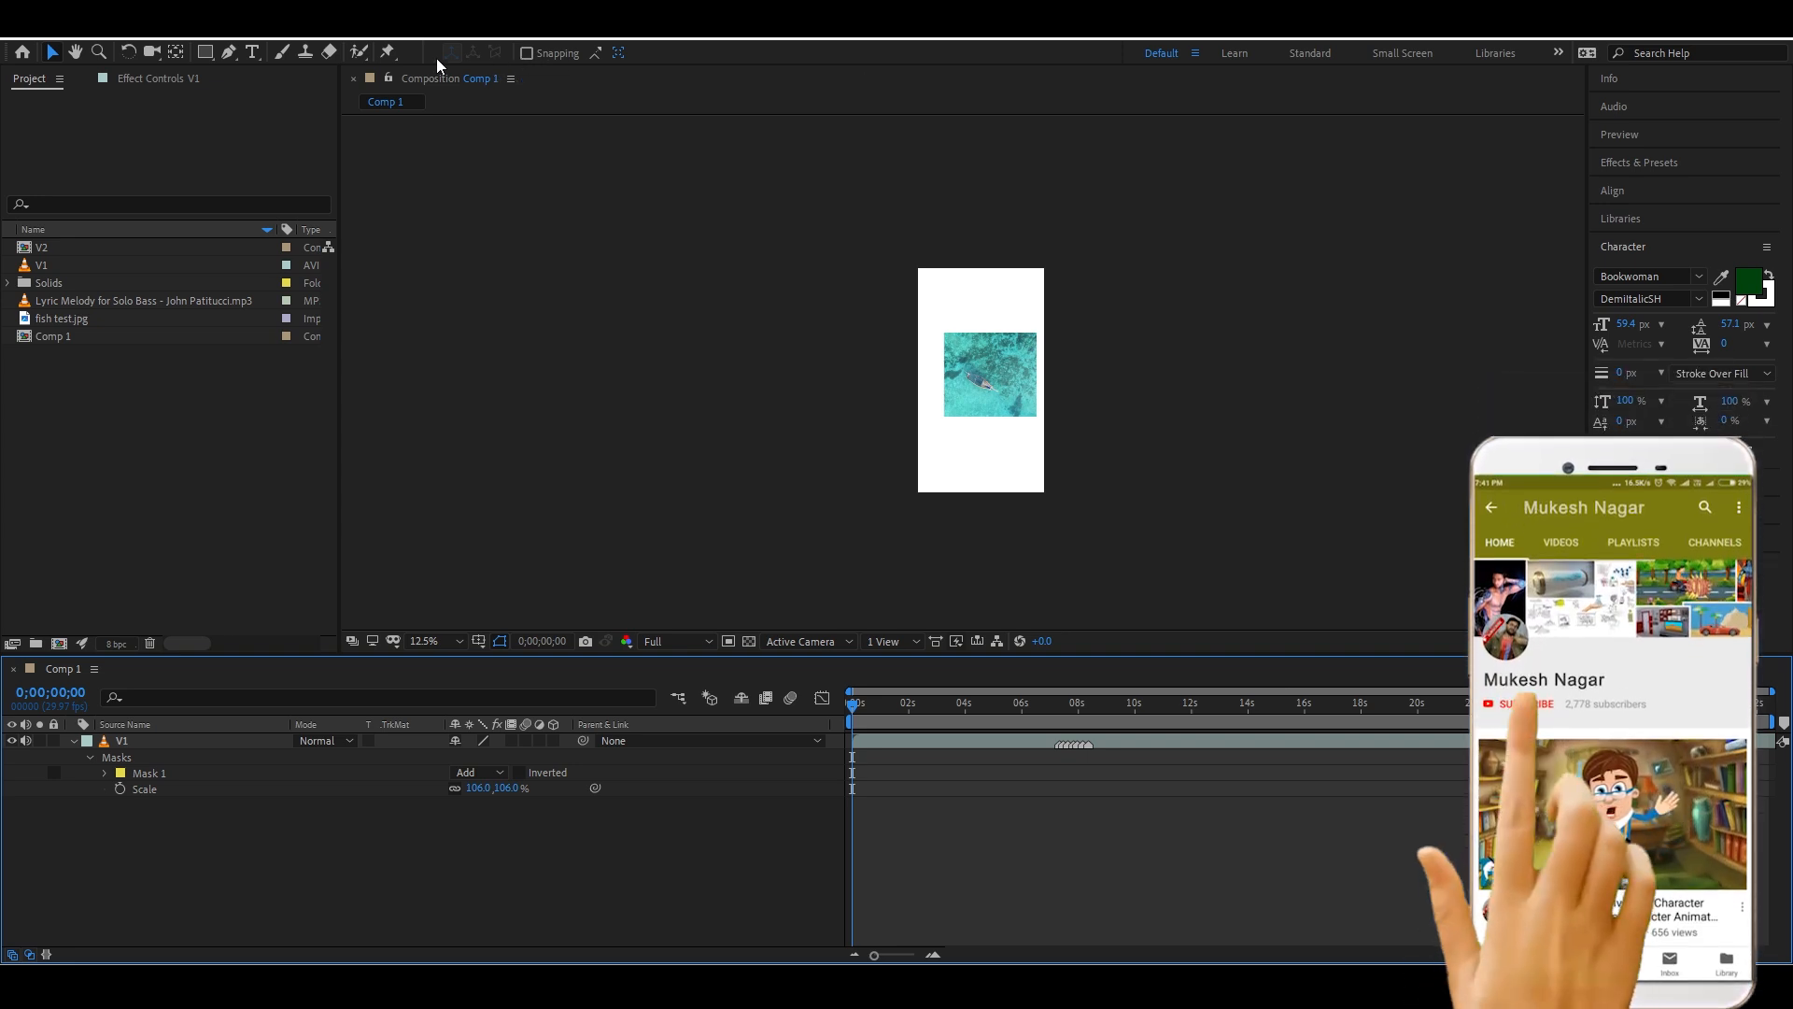
Set the Rectangle tool's fill color to red (FF0000) and its stroke color to black
click(203, 53)
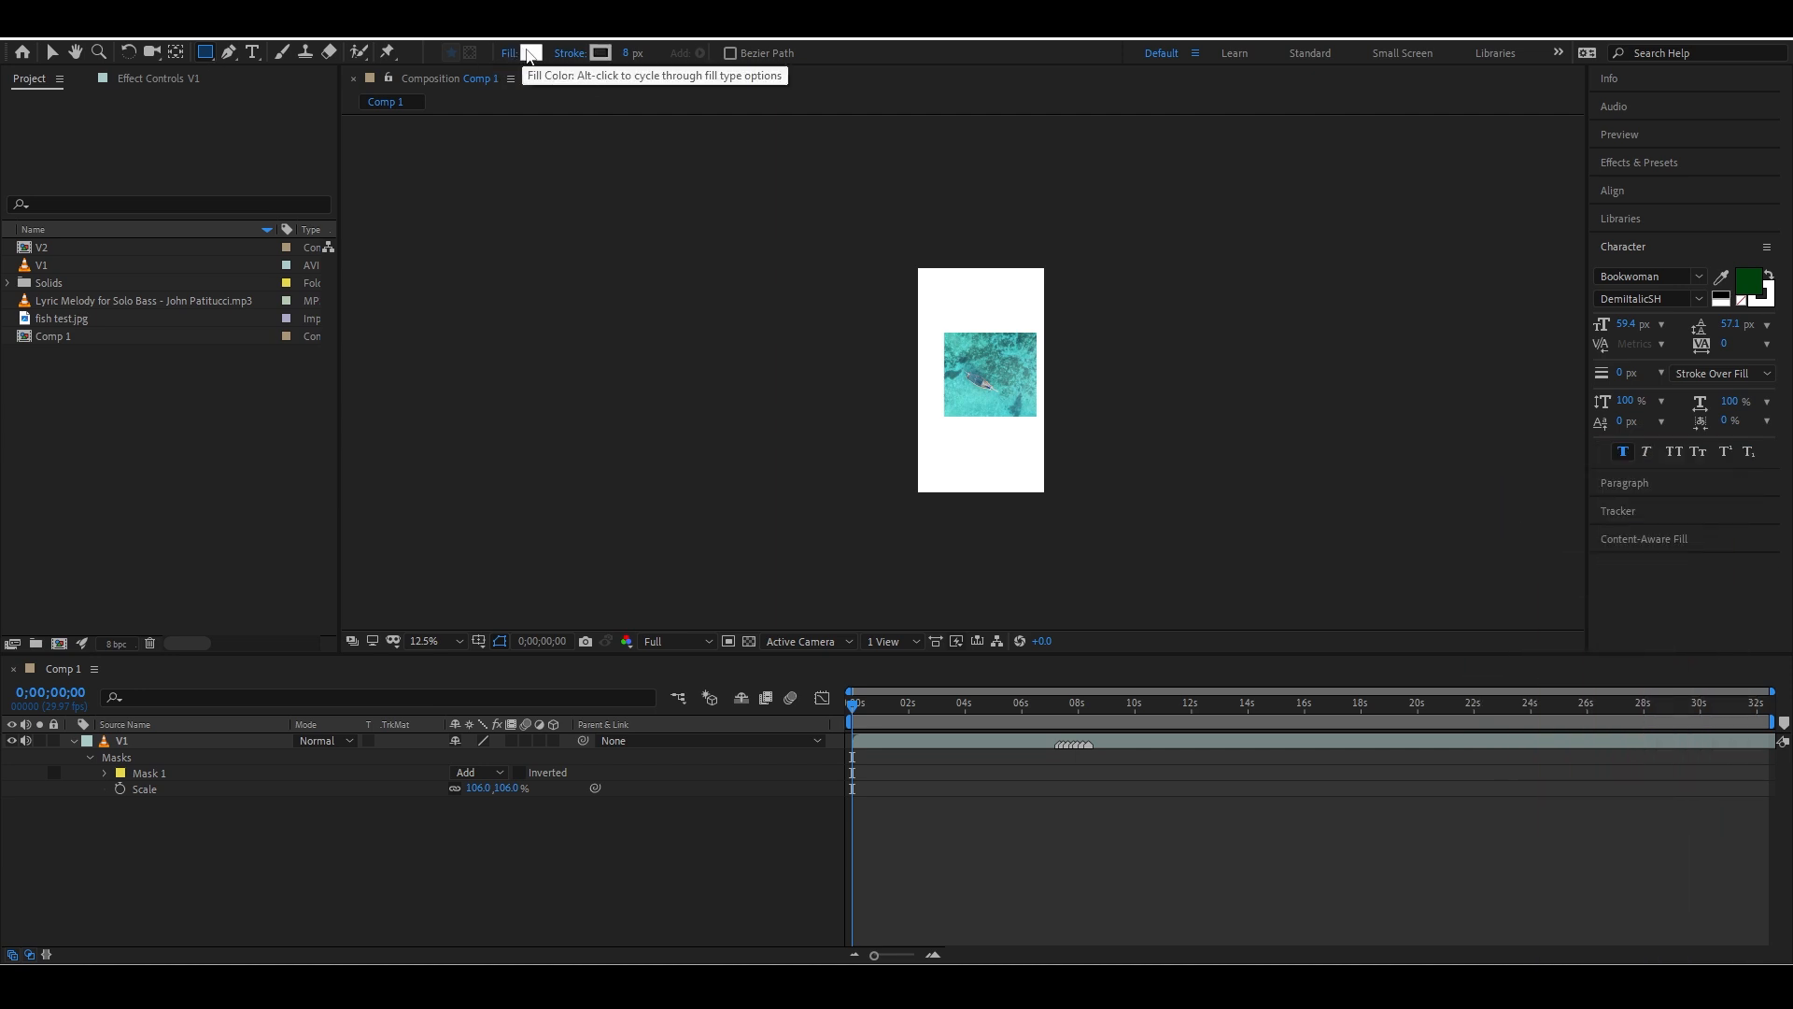
click(529, 54)
drag(184, 172, 264, 45)
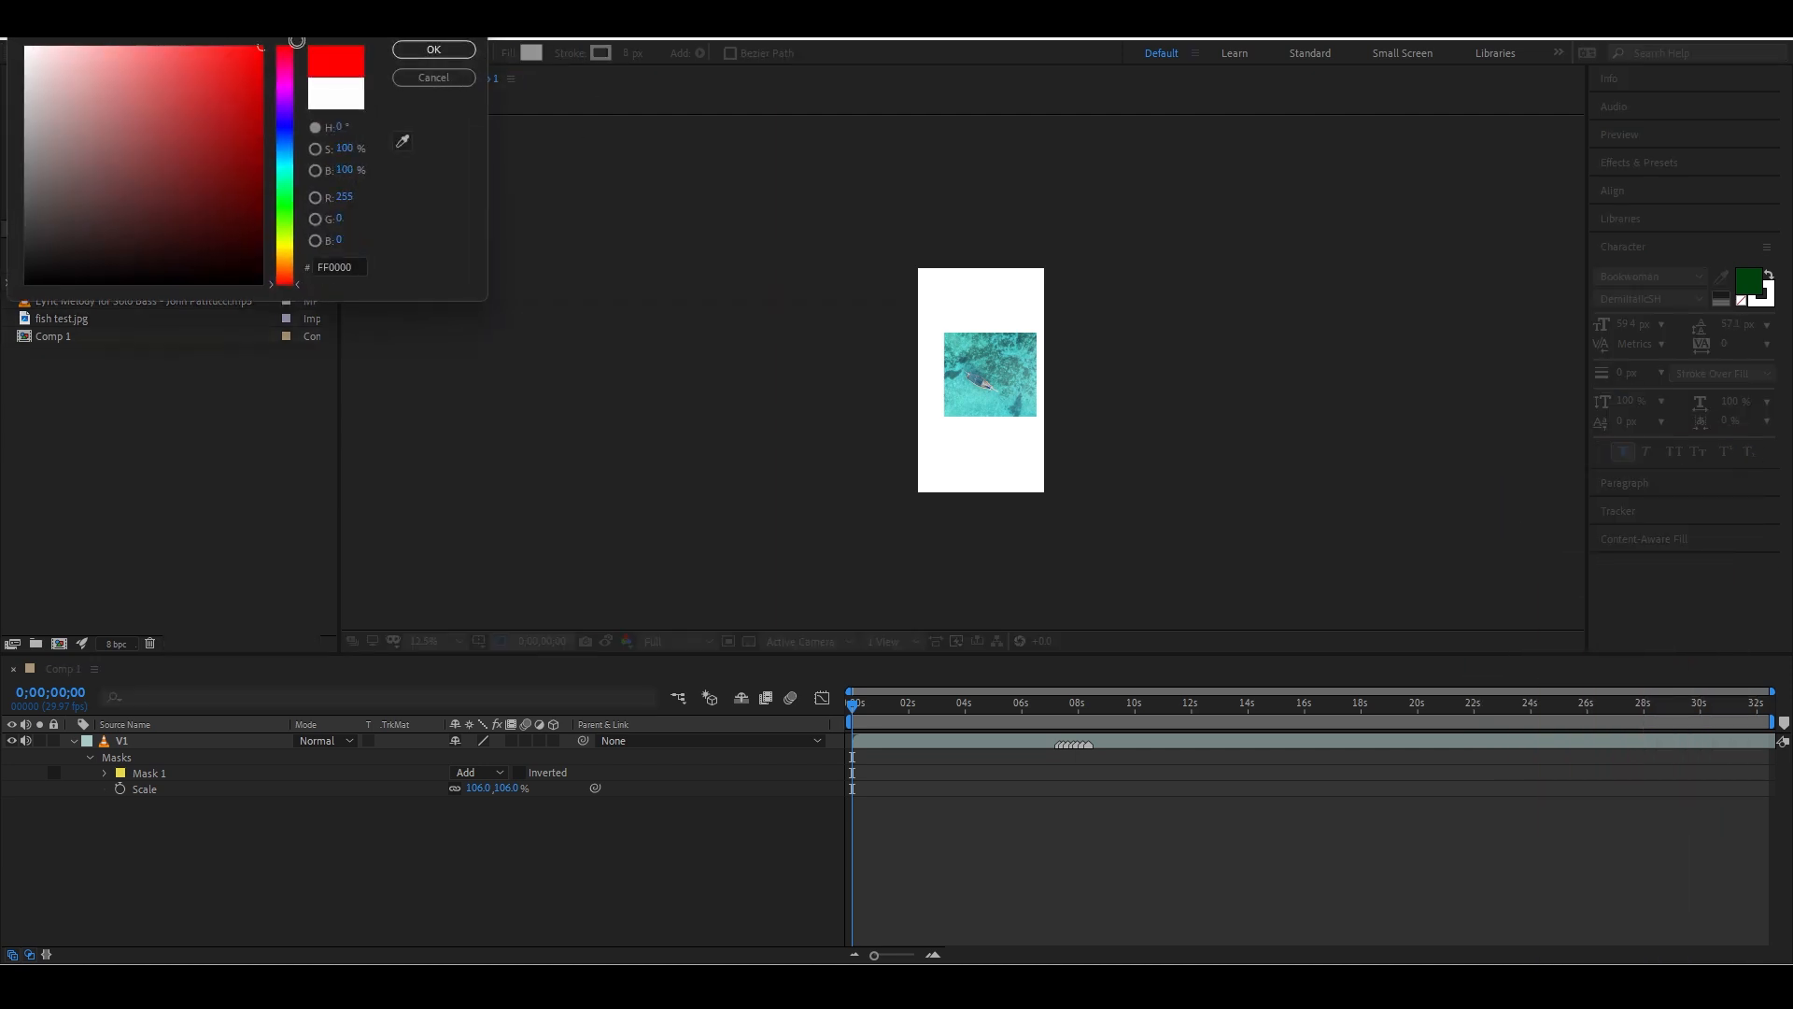
click(434, 49)
click(600, 53)
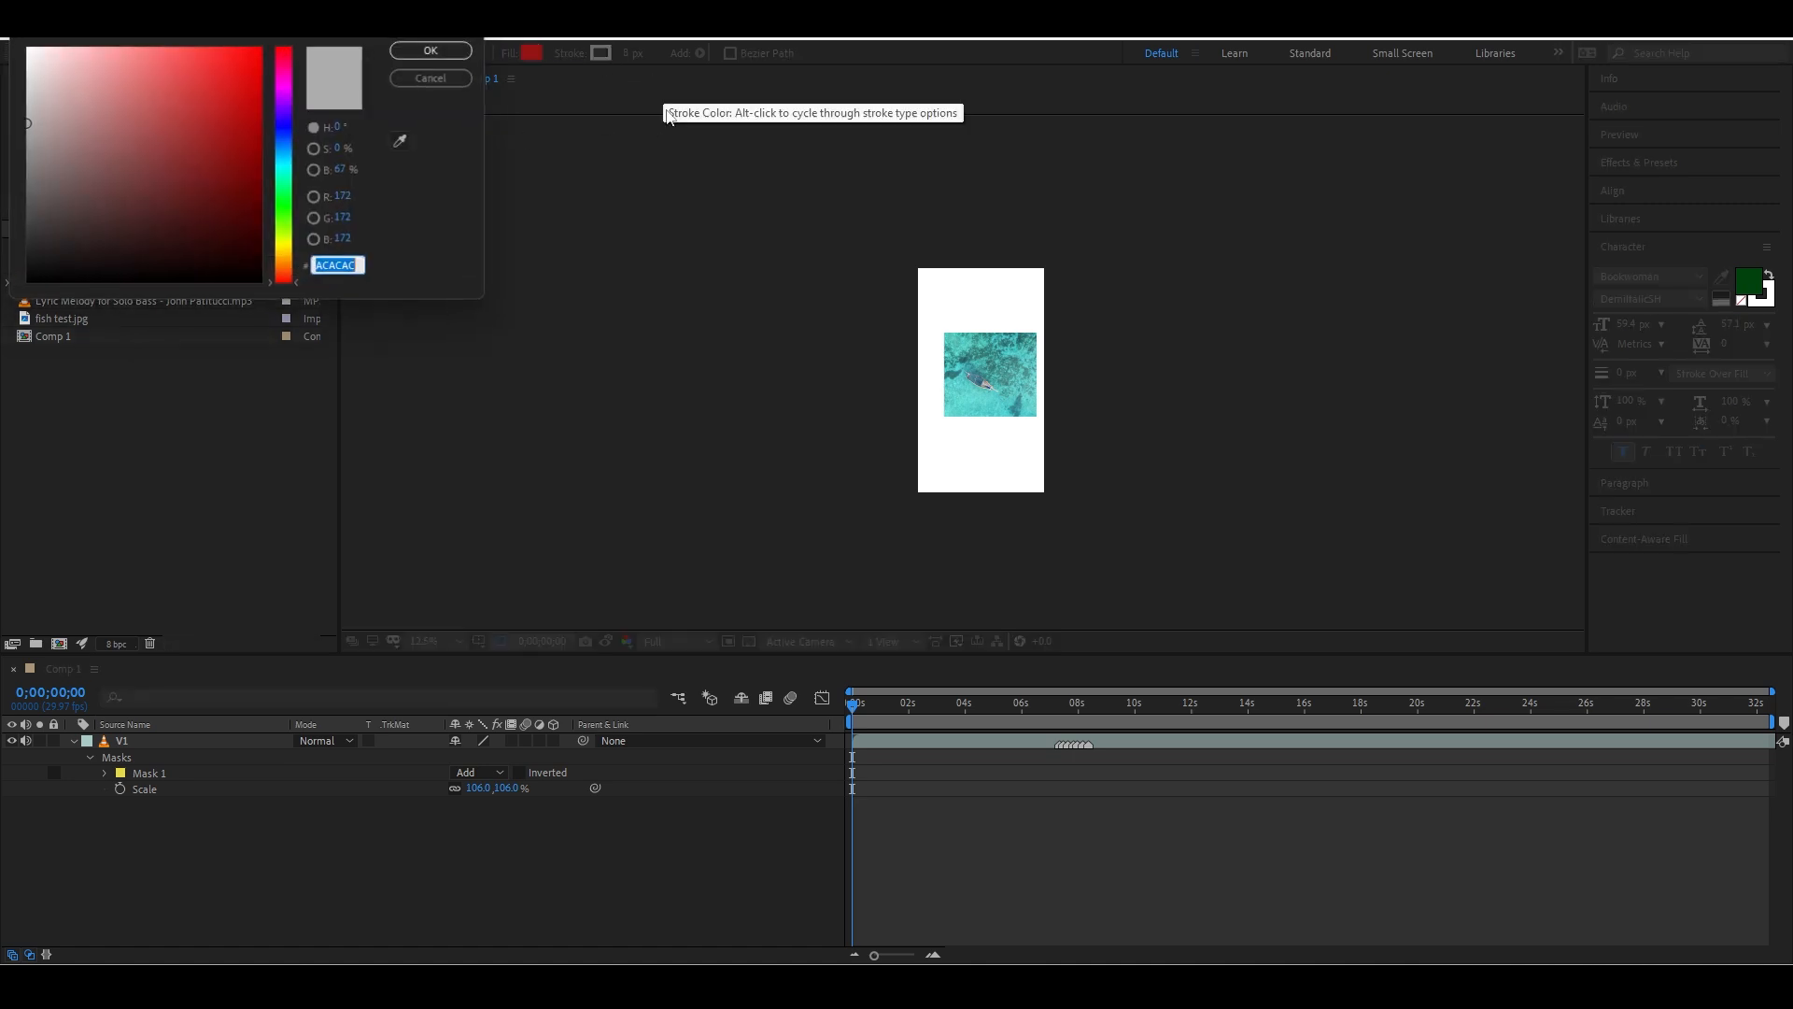
drag(239, 216, 261, 284)
click(434, 50)
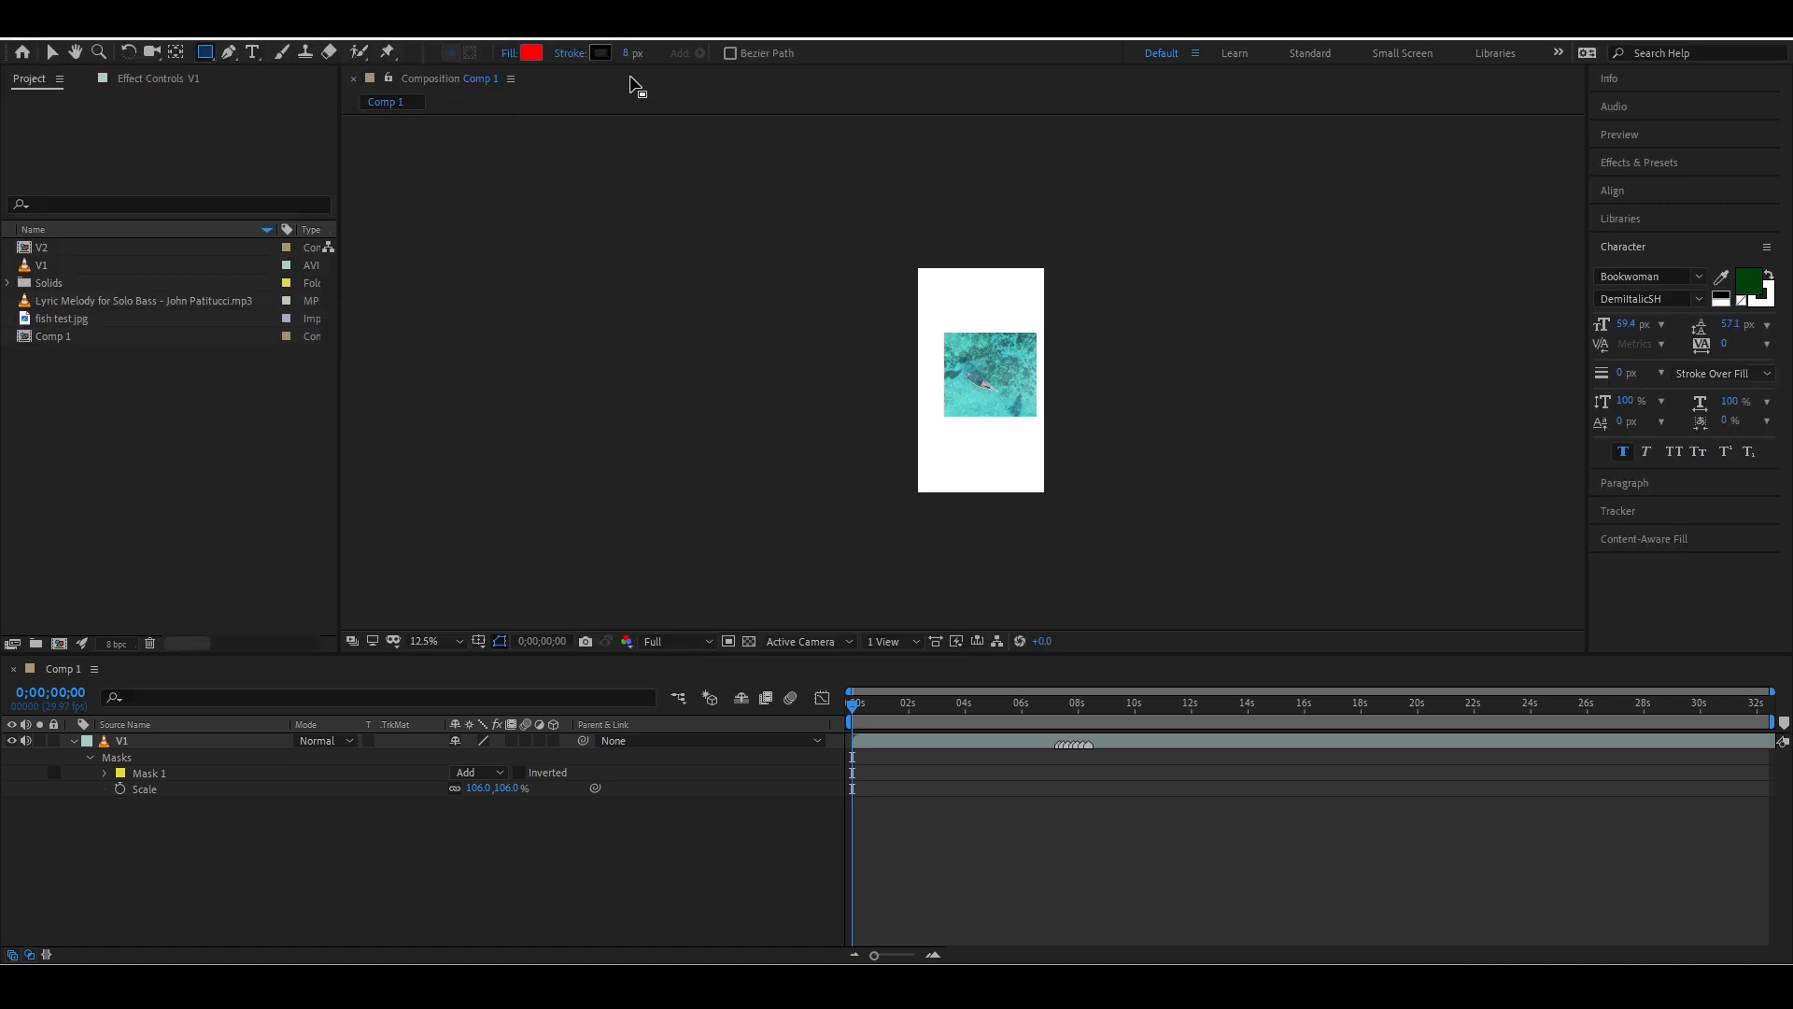
Set the stroke width to 13 px and draw a rectangle shape in the lower part of the composition
drag(625, 56, 642, 54)
drag(929, 437, 1024, 485)
click(1039, 917)
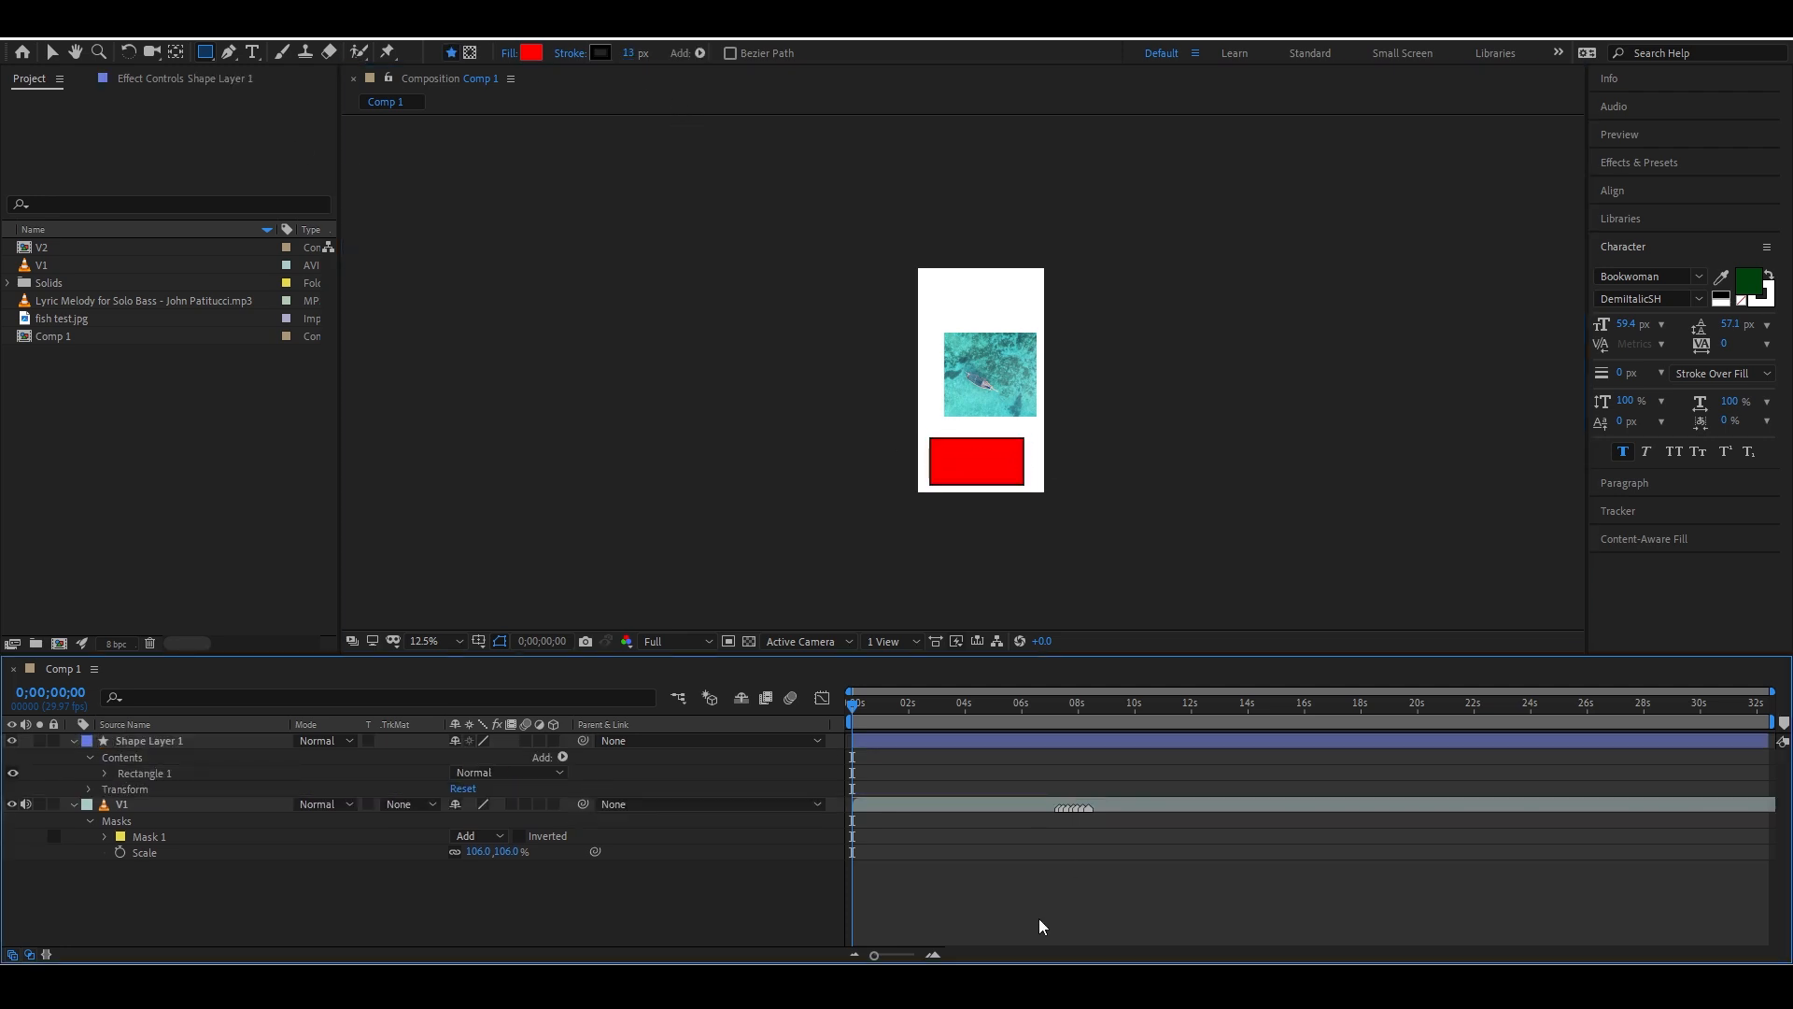
Delete the rectangular mask from the V1 layer
click(170, 741)
click(168, 741)
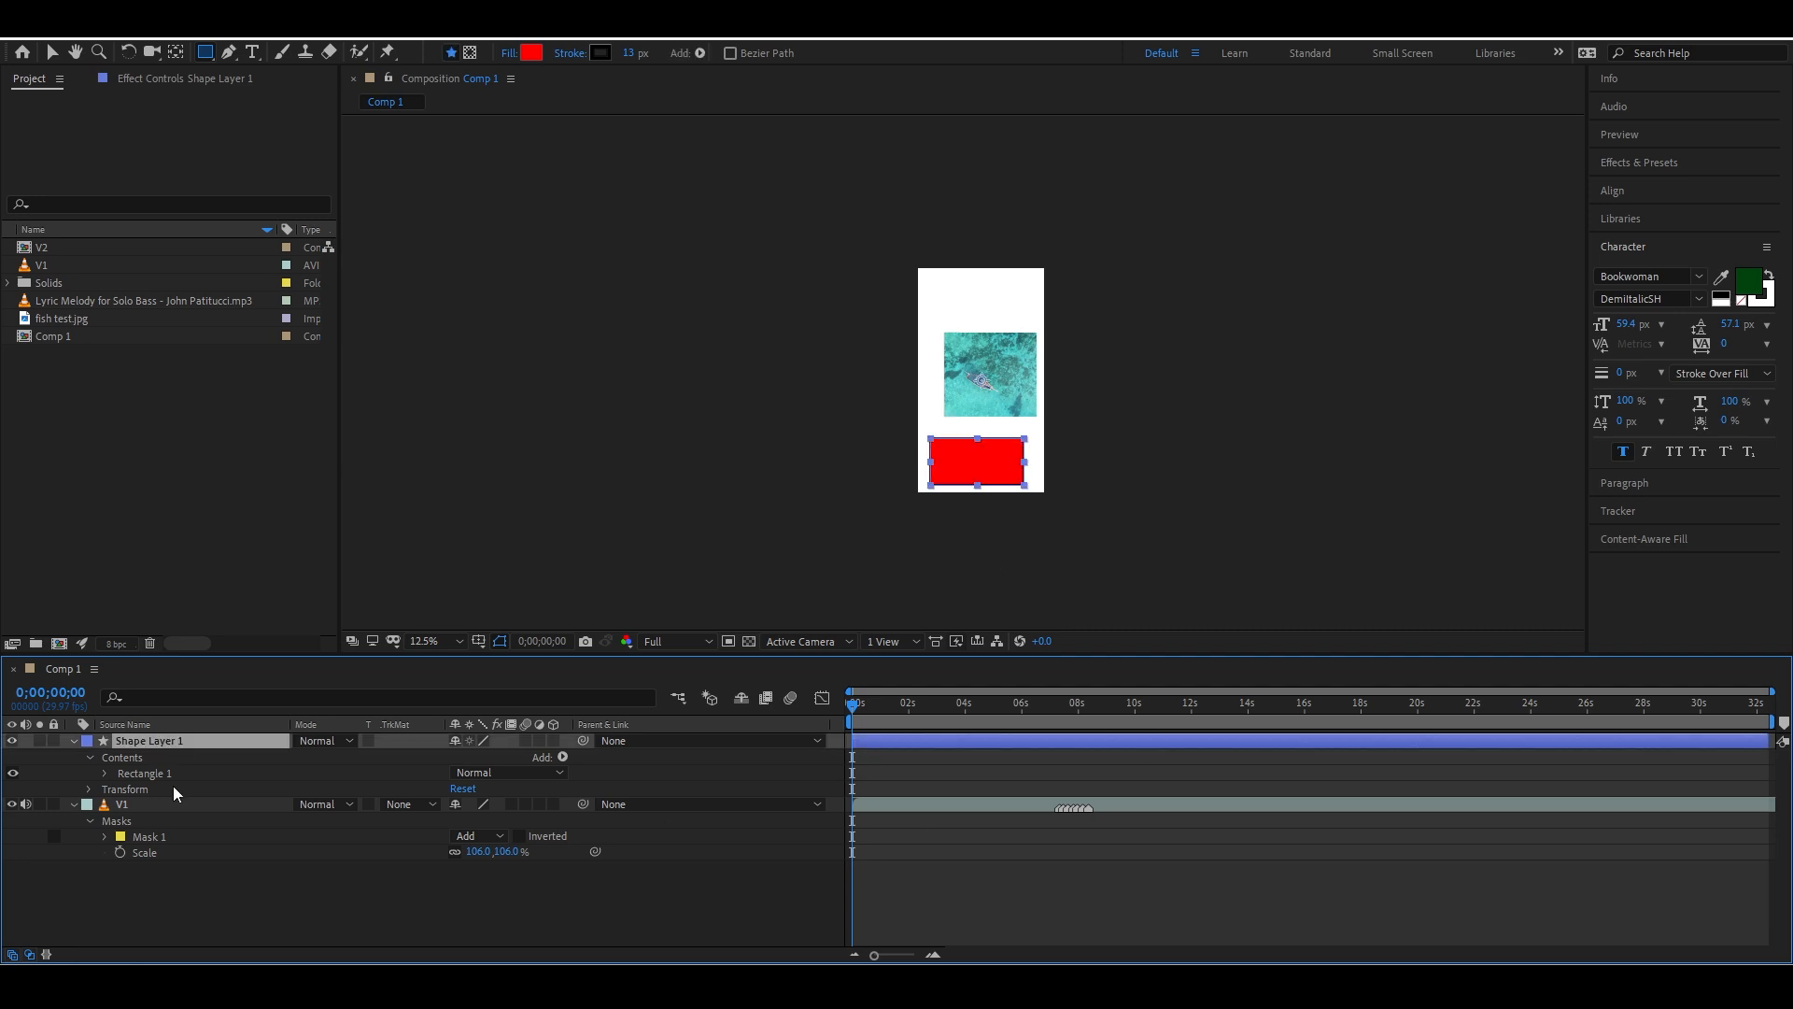
click(160, 801)
click(138, 820)
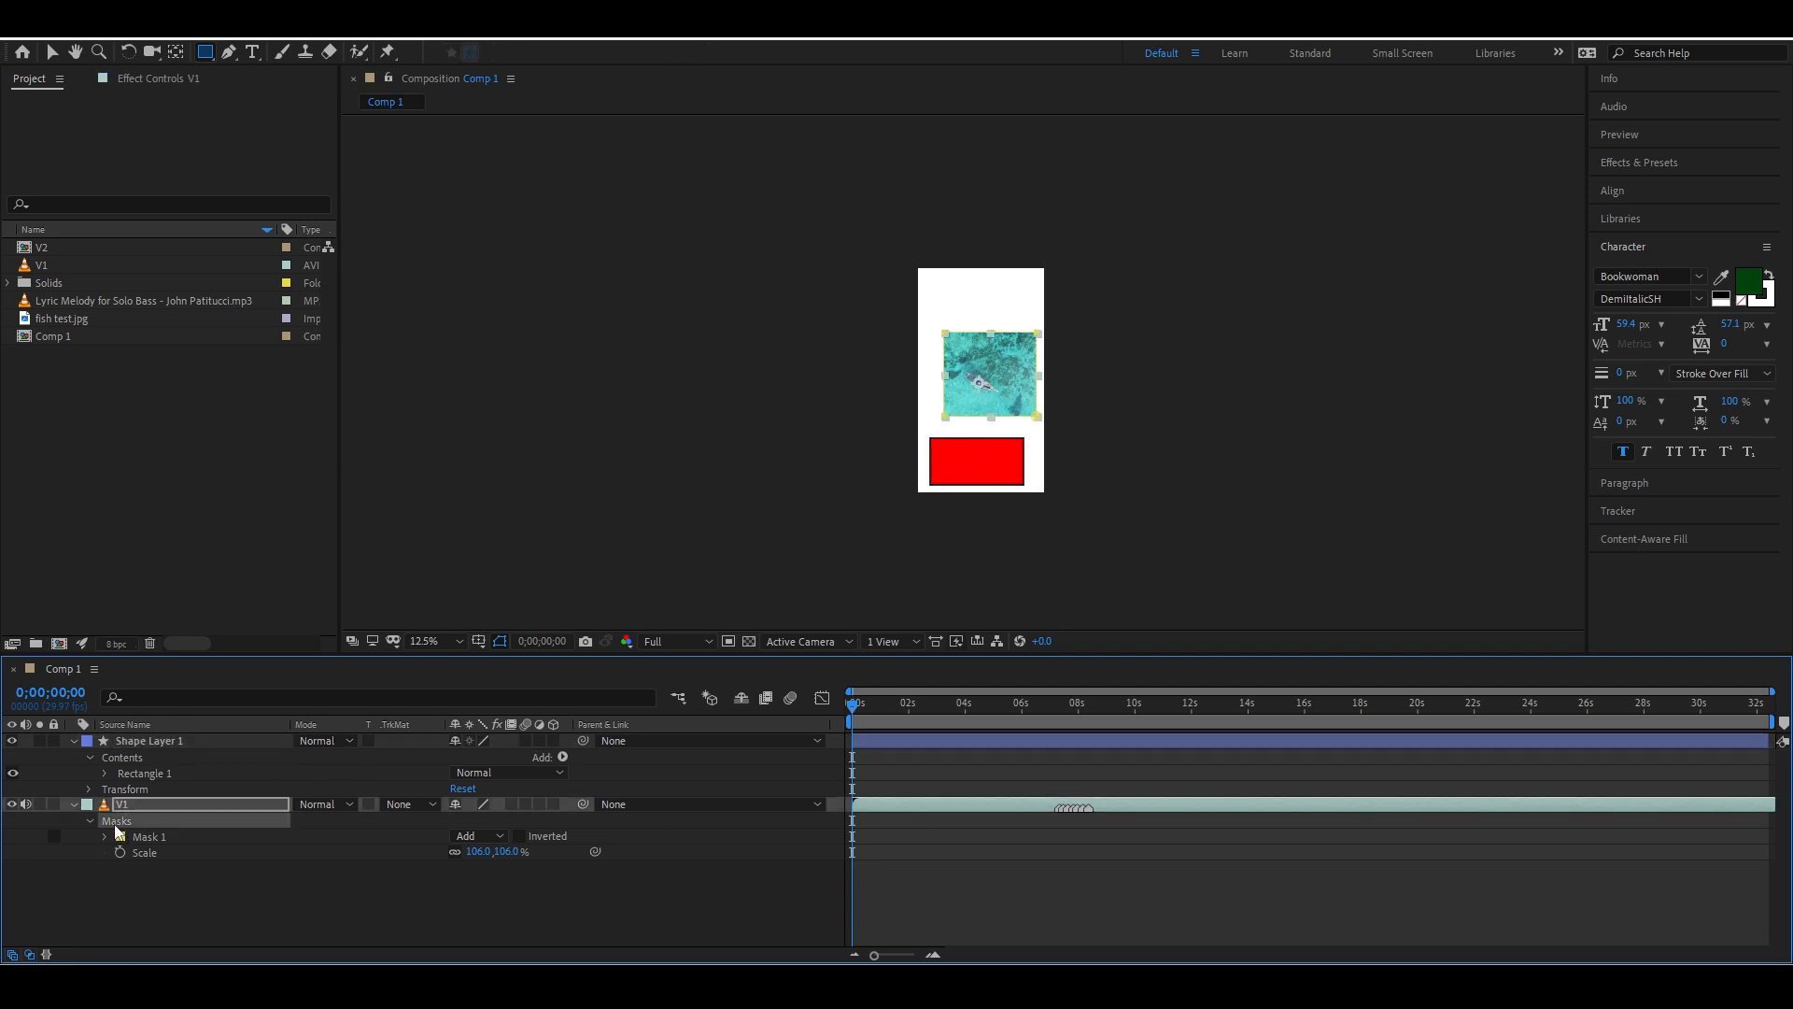
key(Delete)
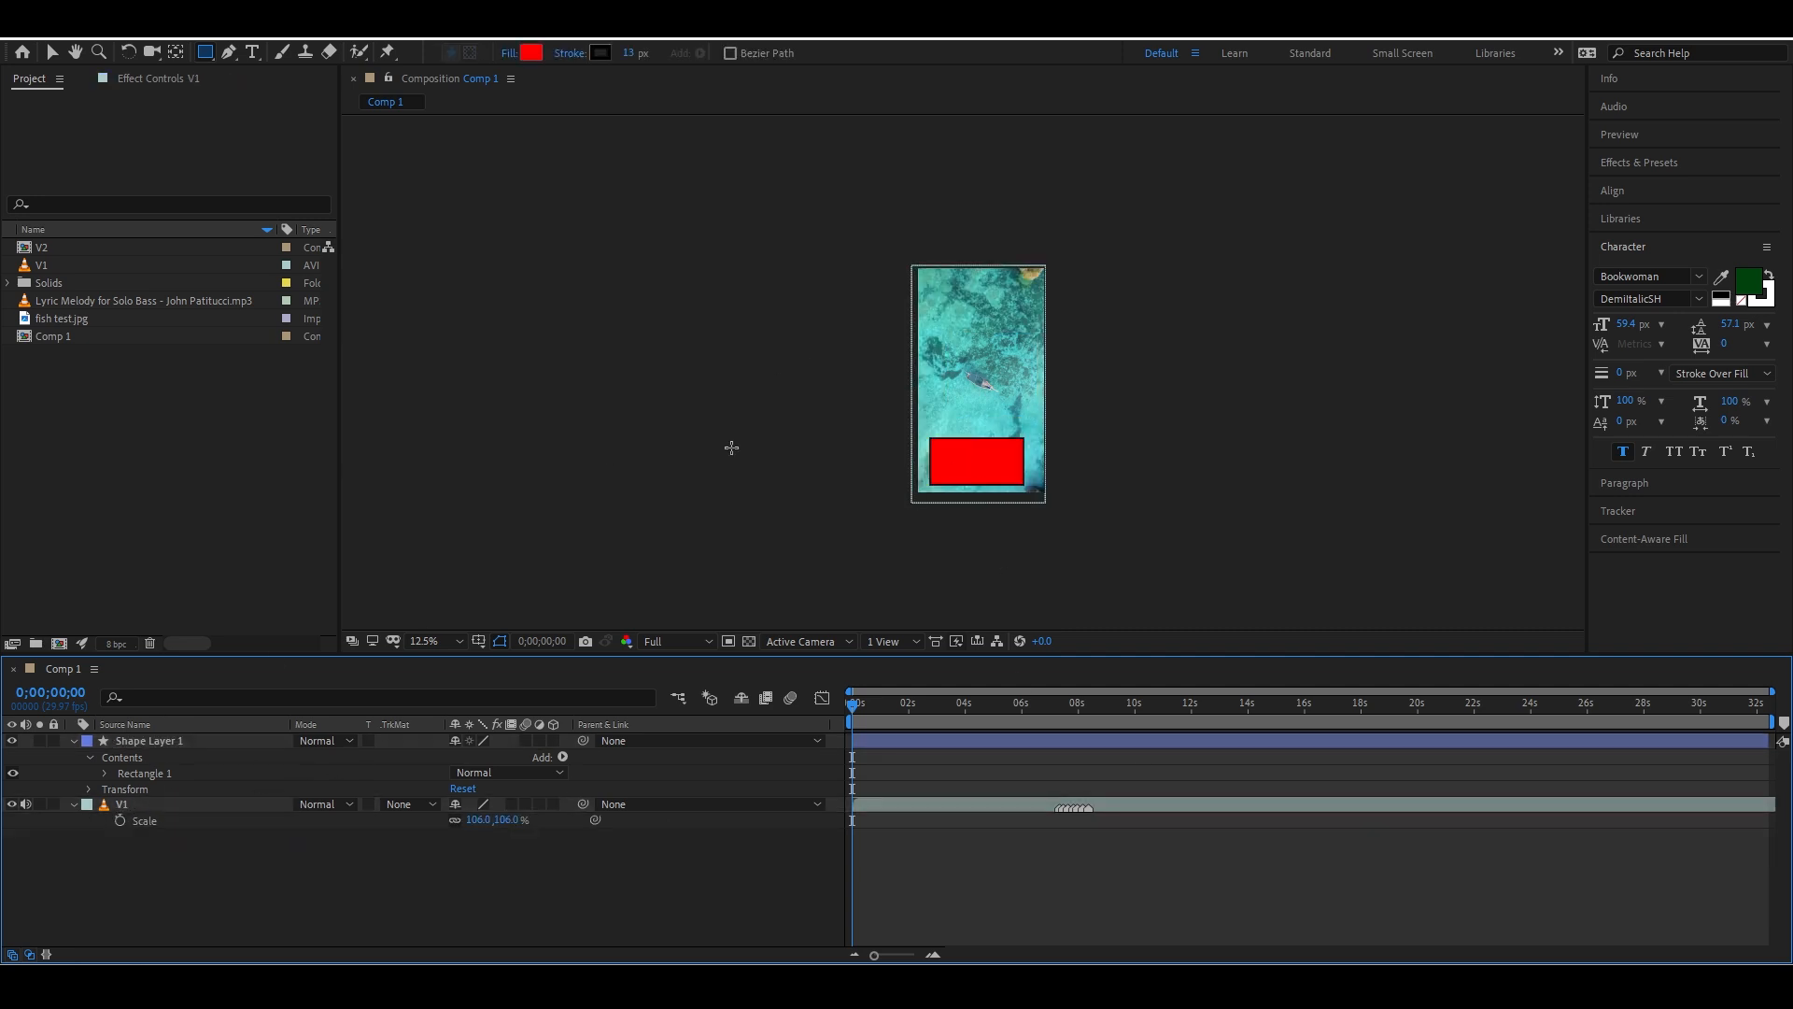
Draw a new rectangular mask over the upper part of the V1 layer and deselect the layer
click(110, 803)
drag(946, 296, 1035, 365)
click(1087, 931)
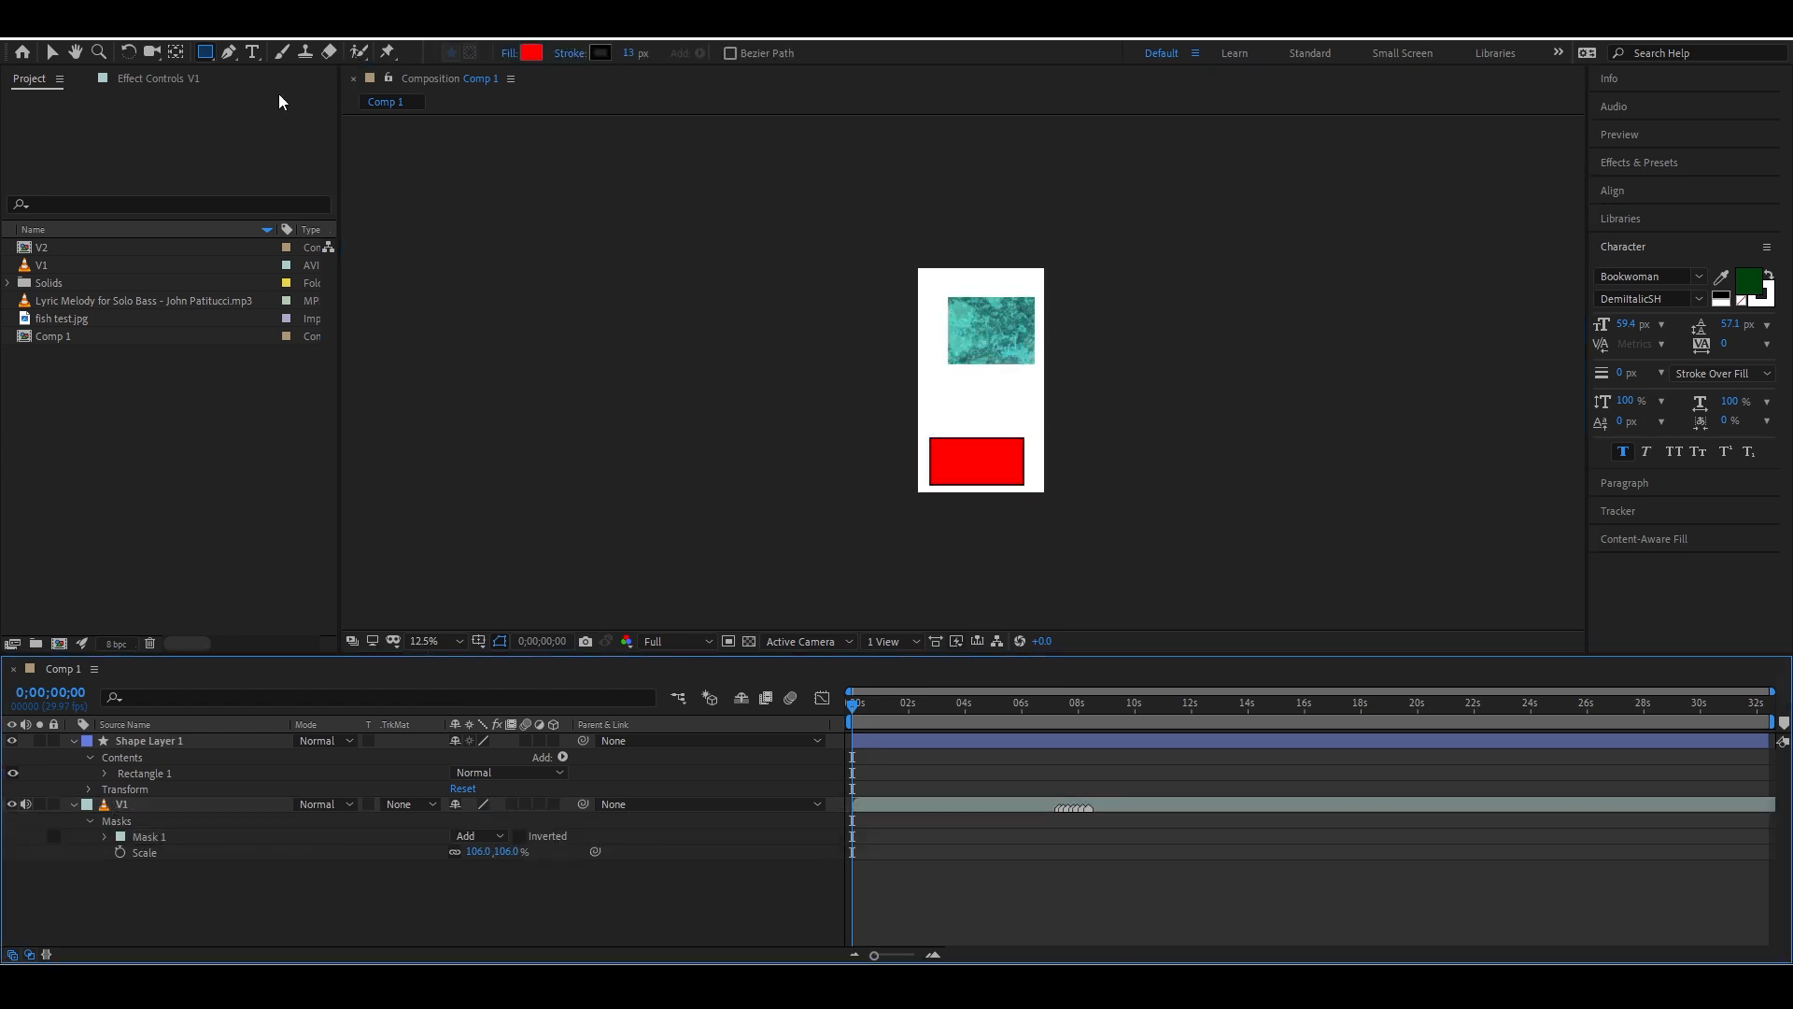
Draw a star-shaped mask on the V1 layer and a small red star shape beside it using the Star tool
drag(211, 55, 250, 129)
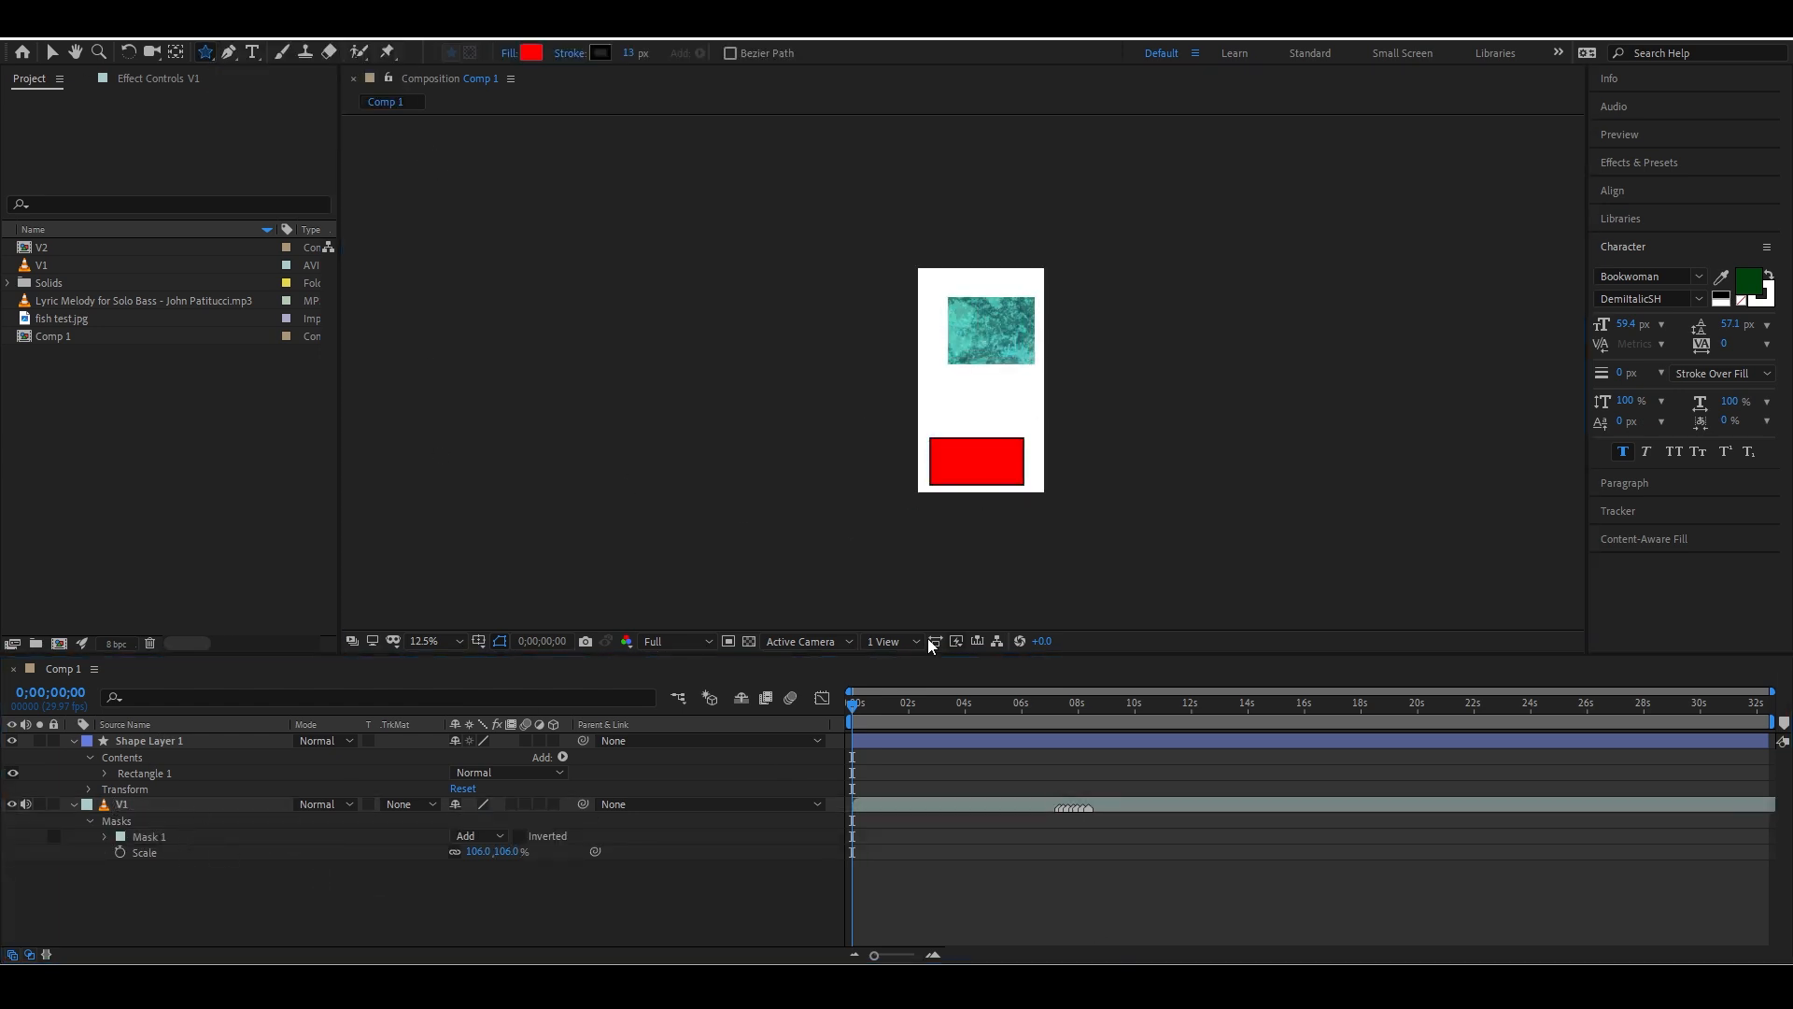
mouse_move(954, 380)
mouse_down()
mouse_move(1004, 384)
mouse_move(967, 399)
mouse_move(1007, 390)
mouse_up()
click(925, 873)
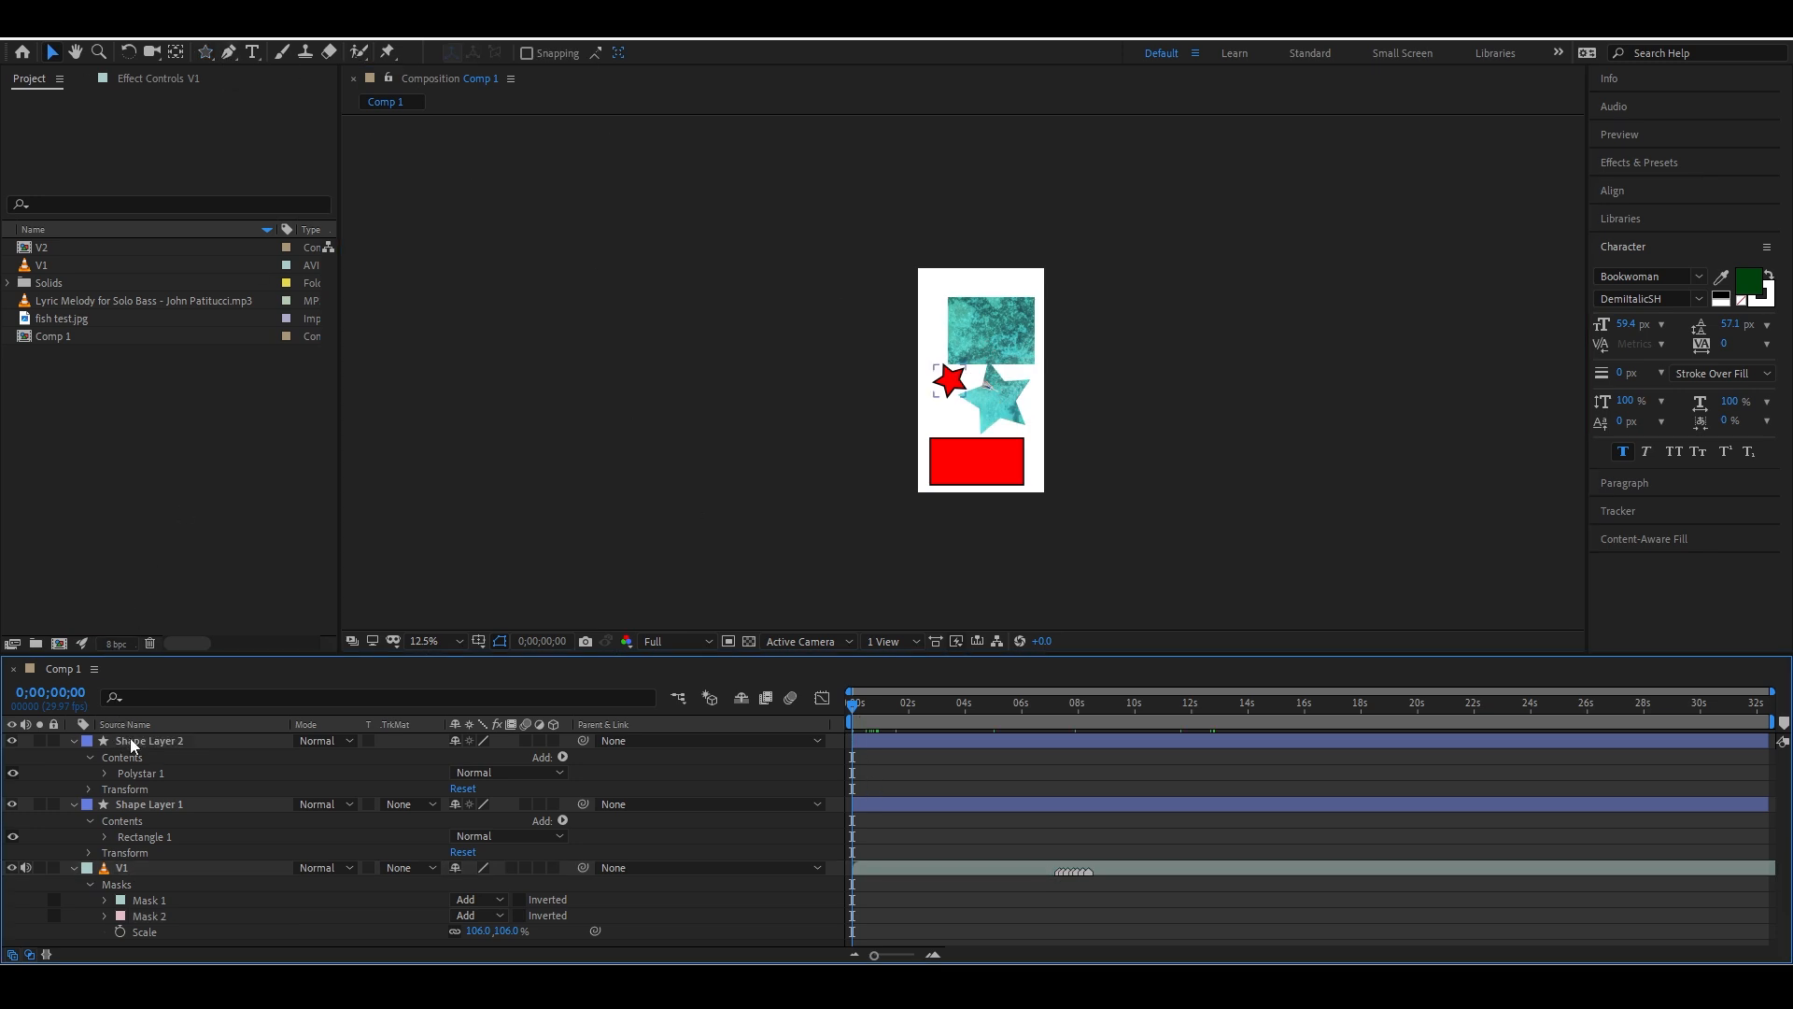
Delete the star and rectangle shape layers and remove all masks from the V1 layer
click(131, 741)
key(Delete)
click(137, 741)
key(Delete)
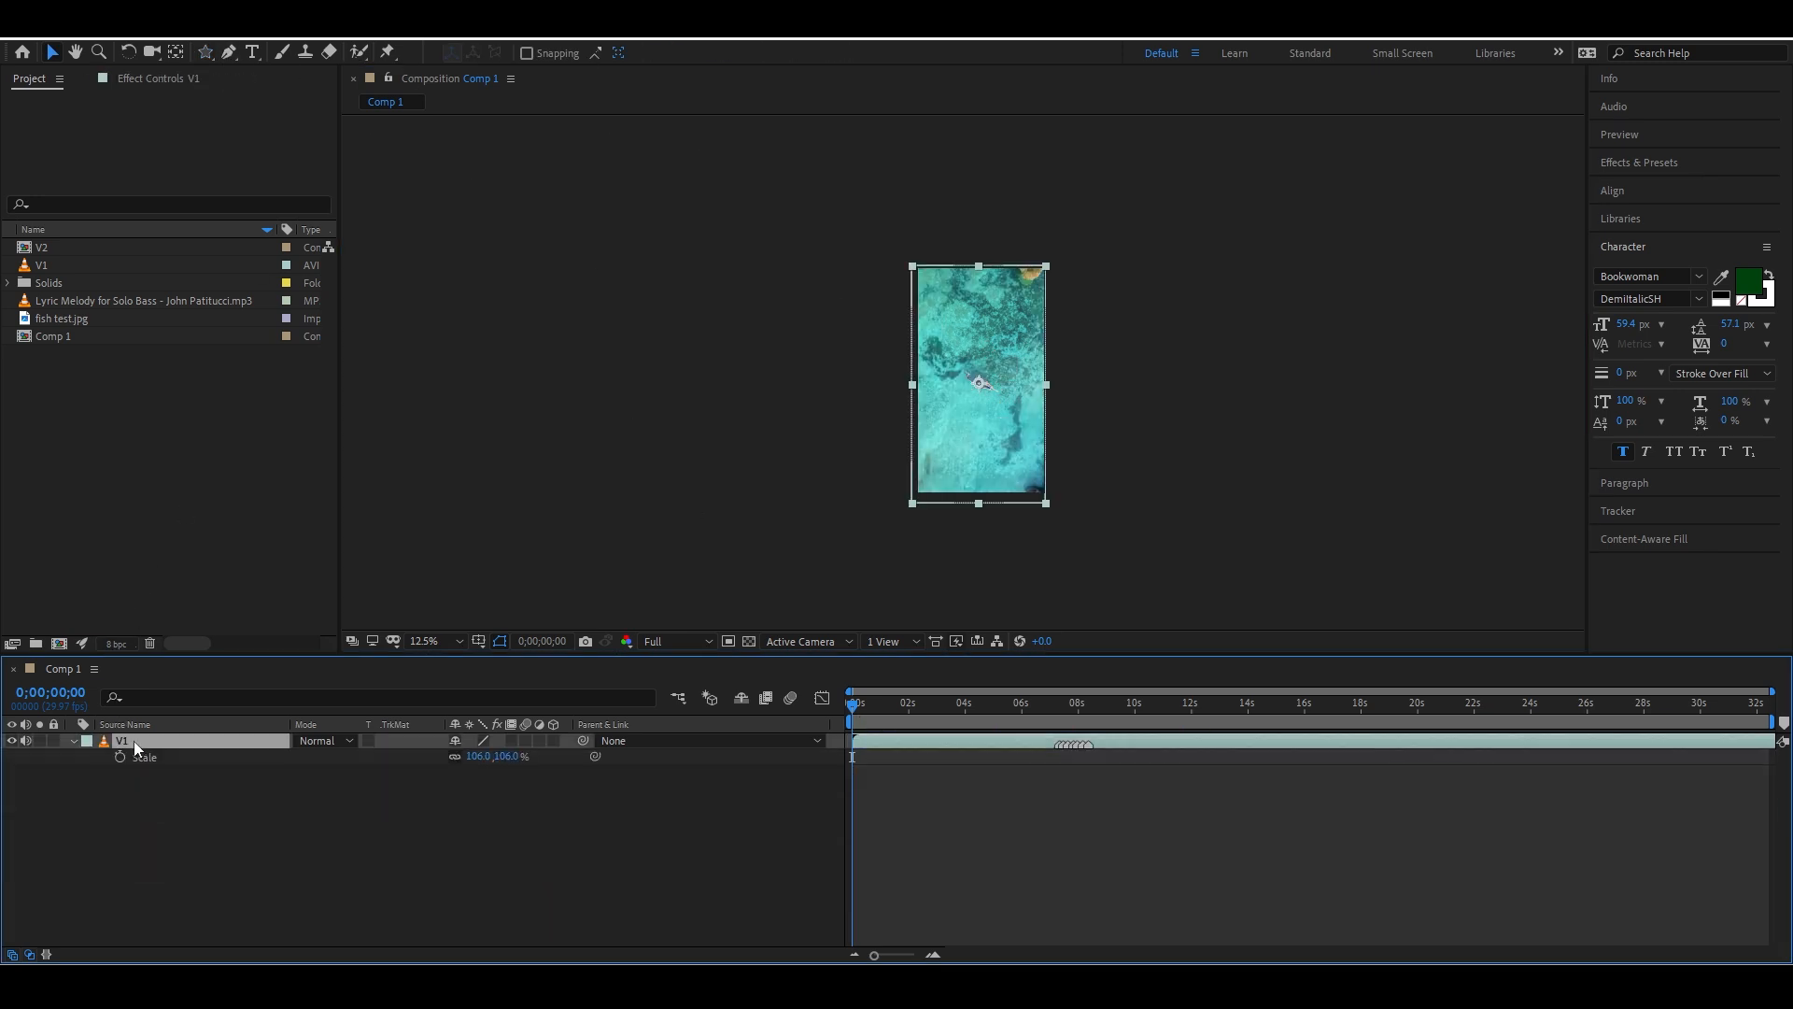
Draw a closed, curved freeform mask on the V1 layer with the Pen tool and delete the mask
click(230, 53)
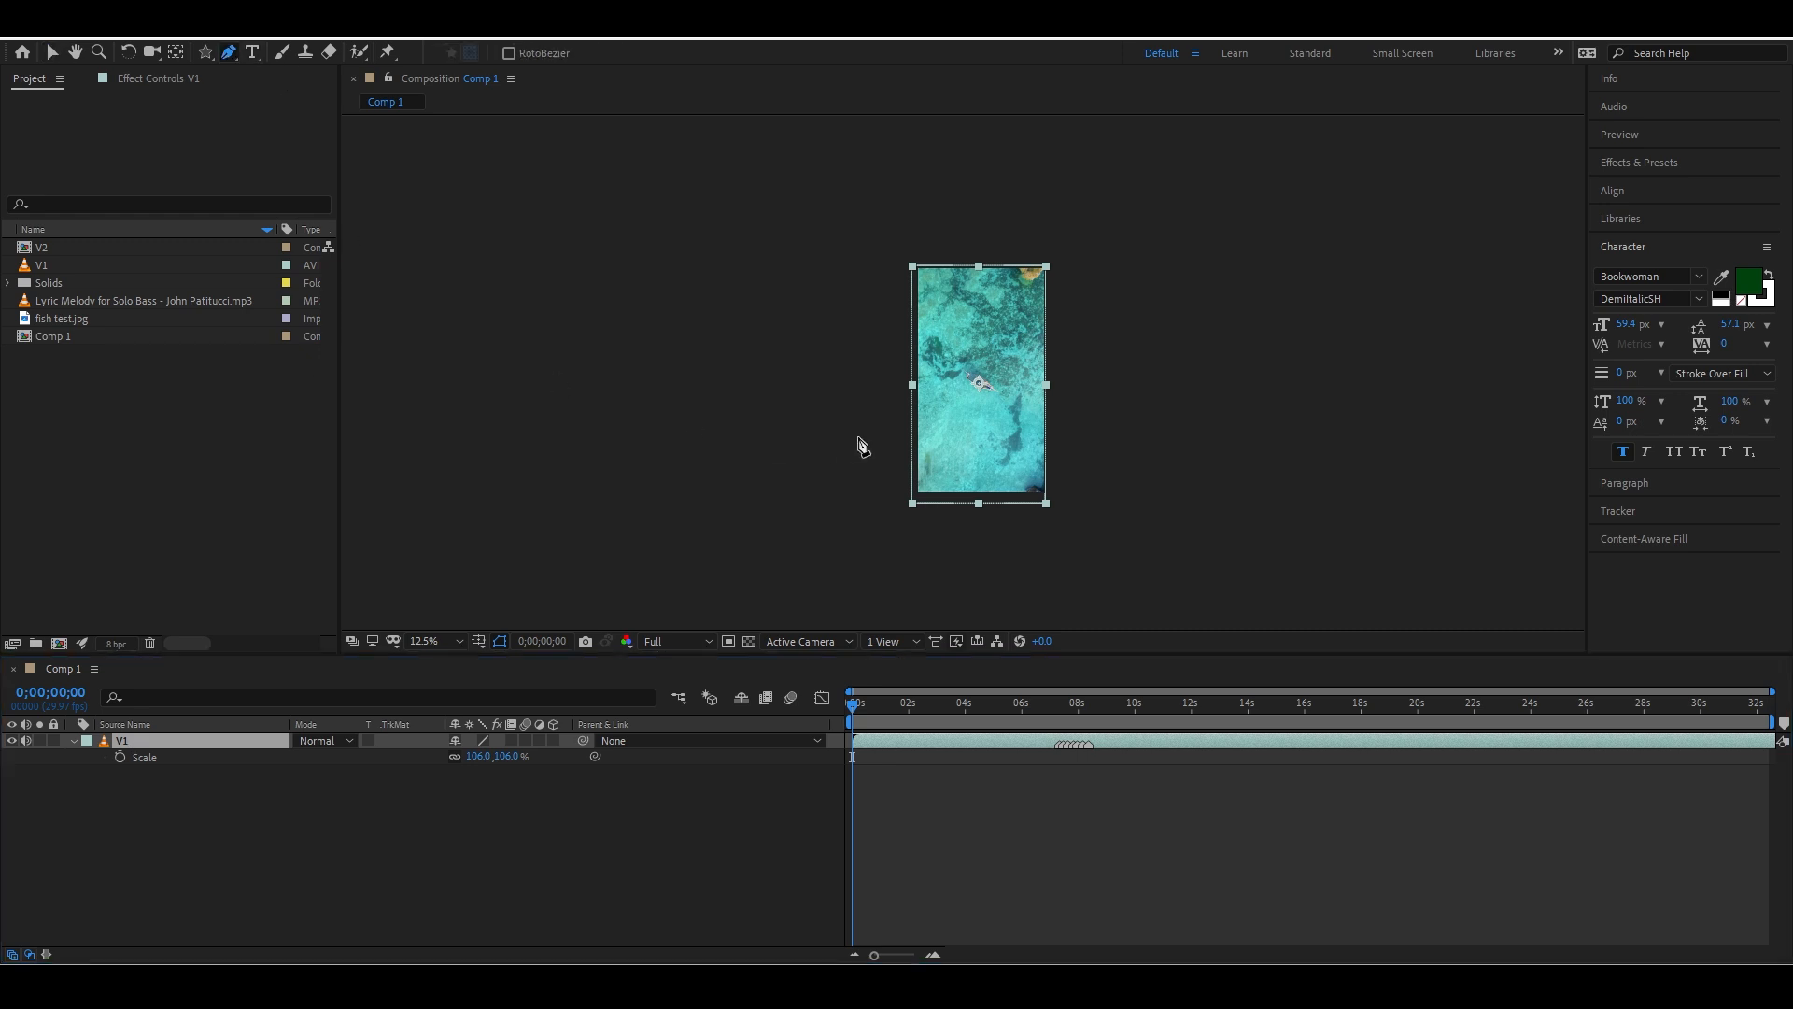
click(970, 414)
drag(1002, 371, 950, 421)
click(860, 710)
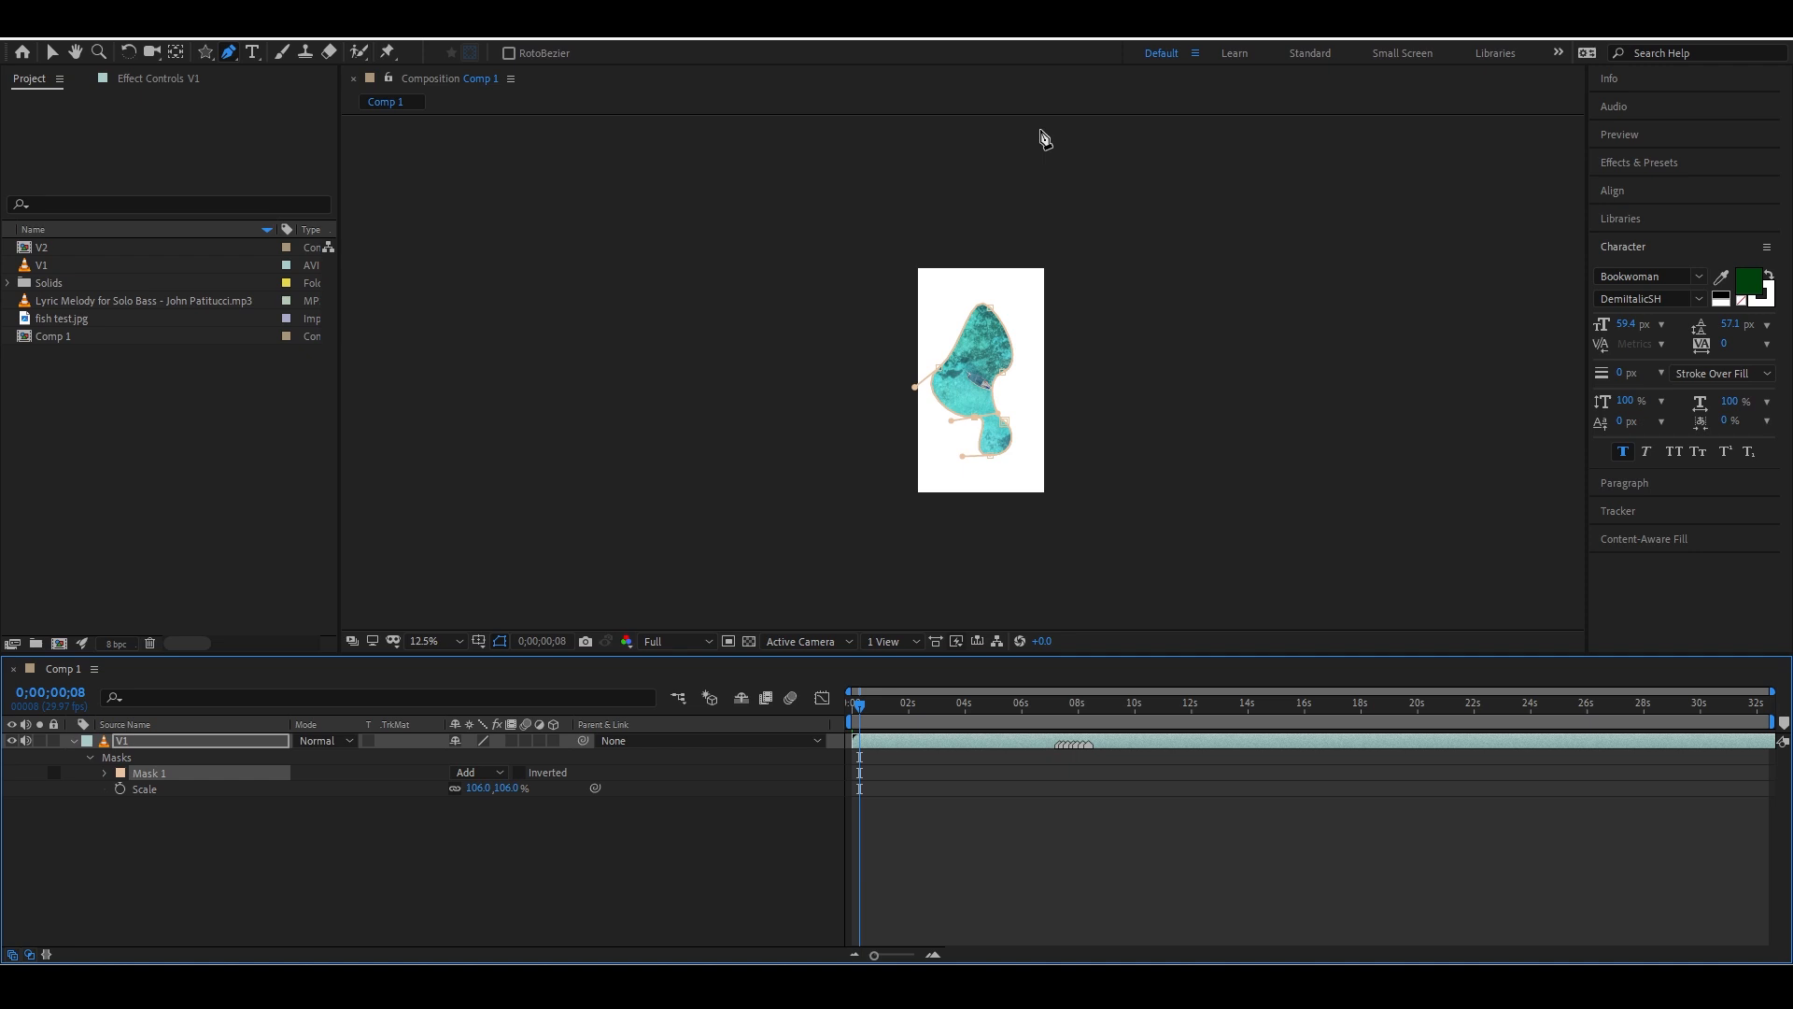
key(Delete)
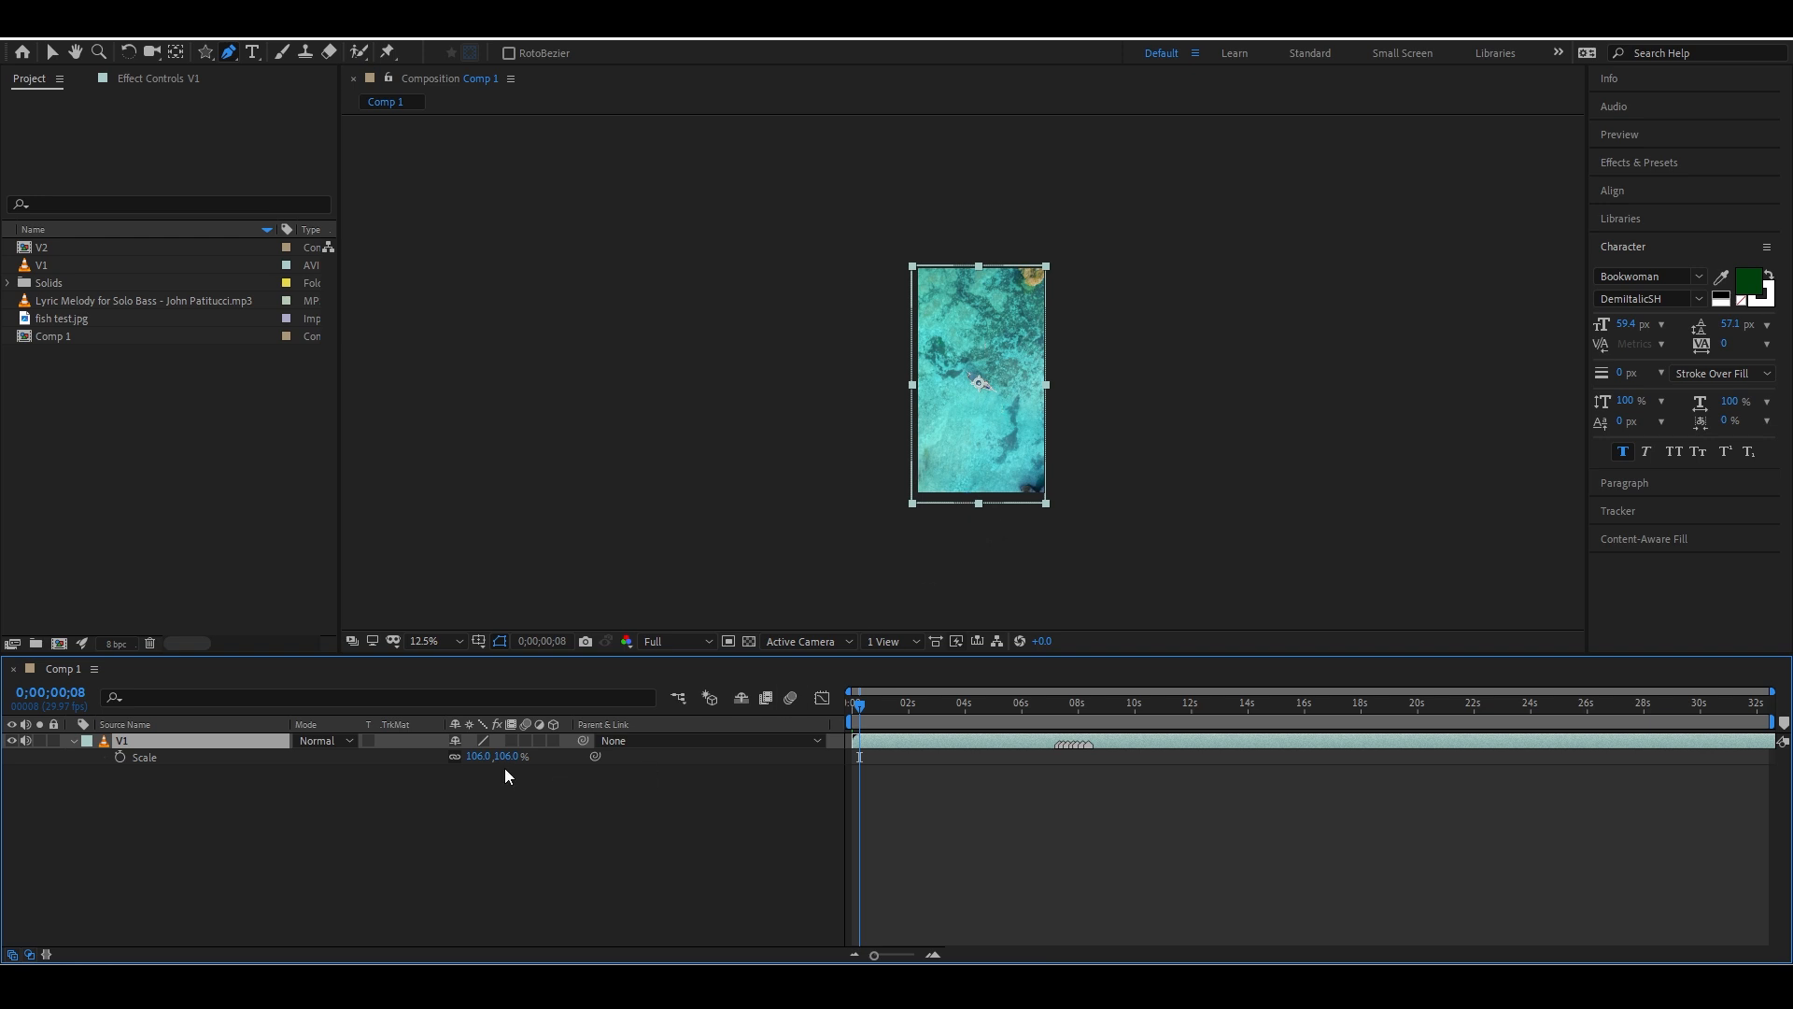
Add the horizontal text "ehruigh iorhoi" in the lower half of the composition
click(248, 52)
drag(248, 52, 304, 56)
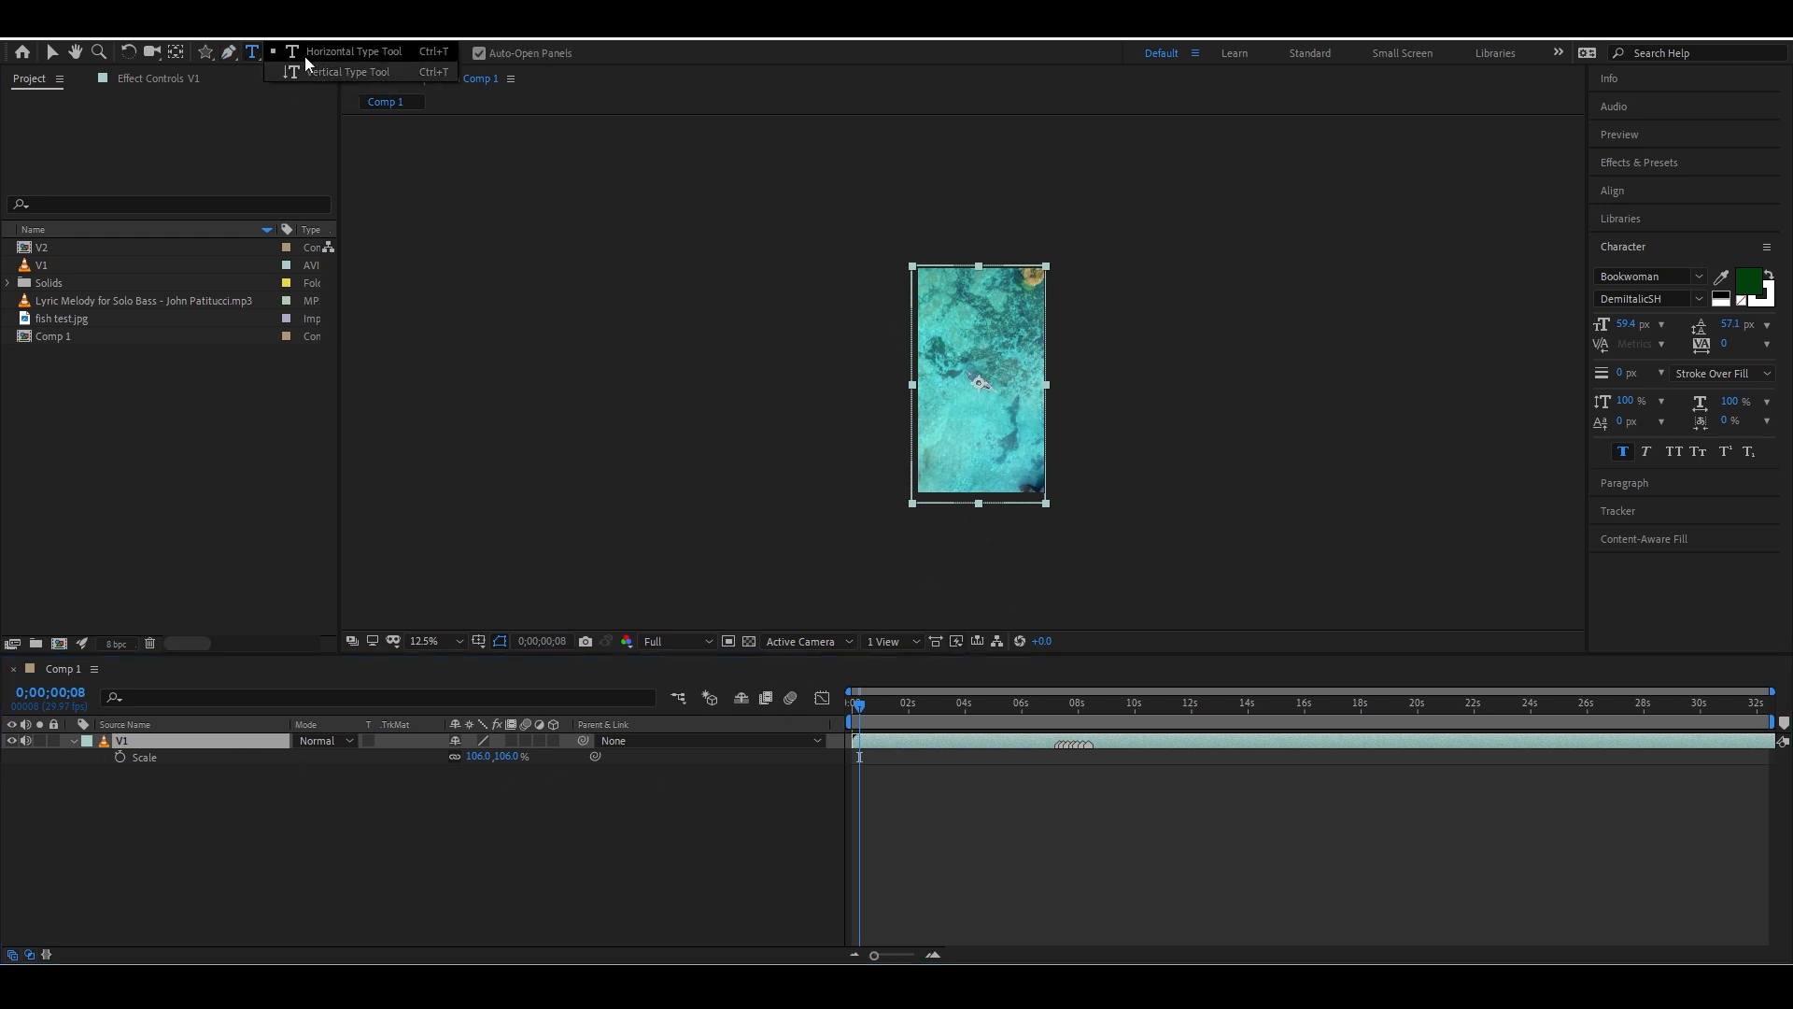
click(964, 425)
text(ehruigh iorhoi)
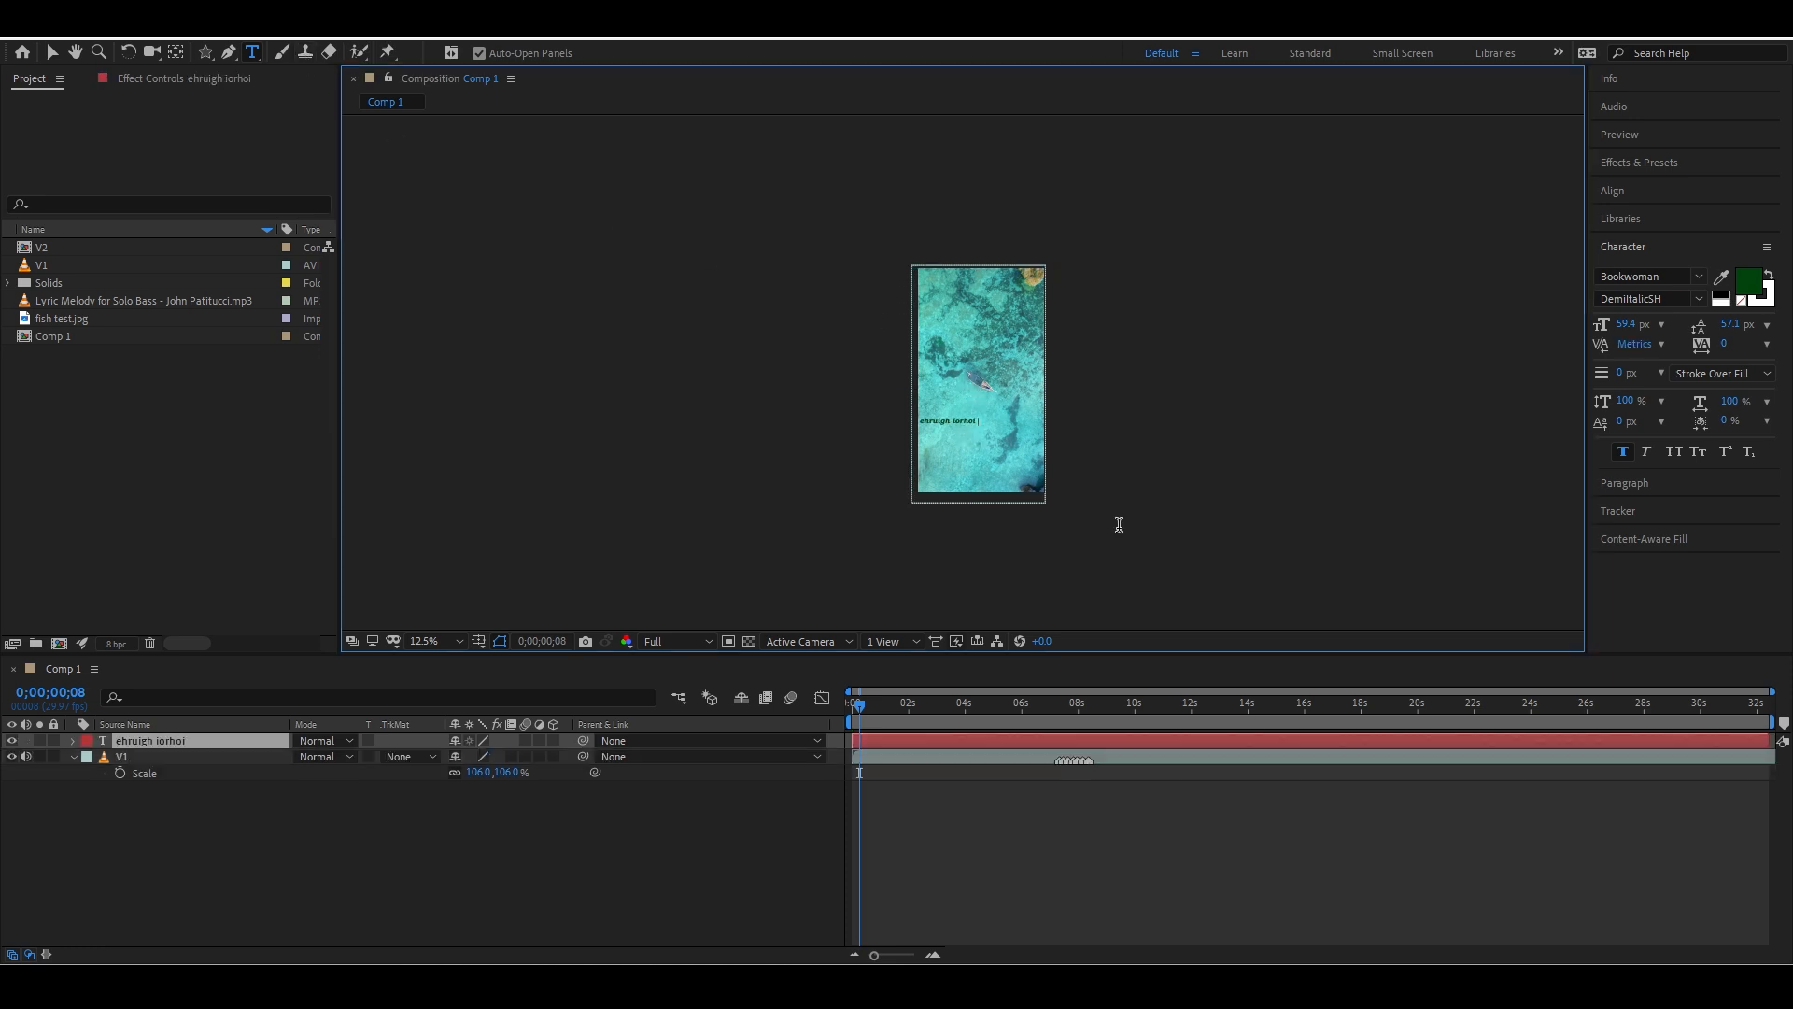
Add the vertical text "werewuihriuweqg ri" in the upper half of the composition
click(248, 56)
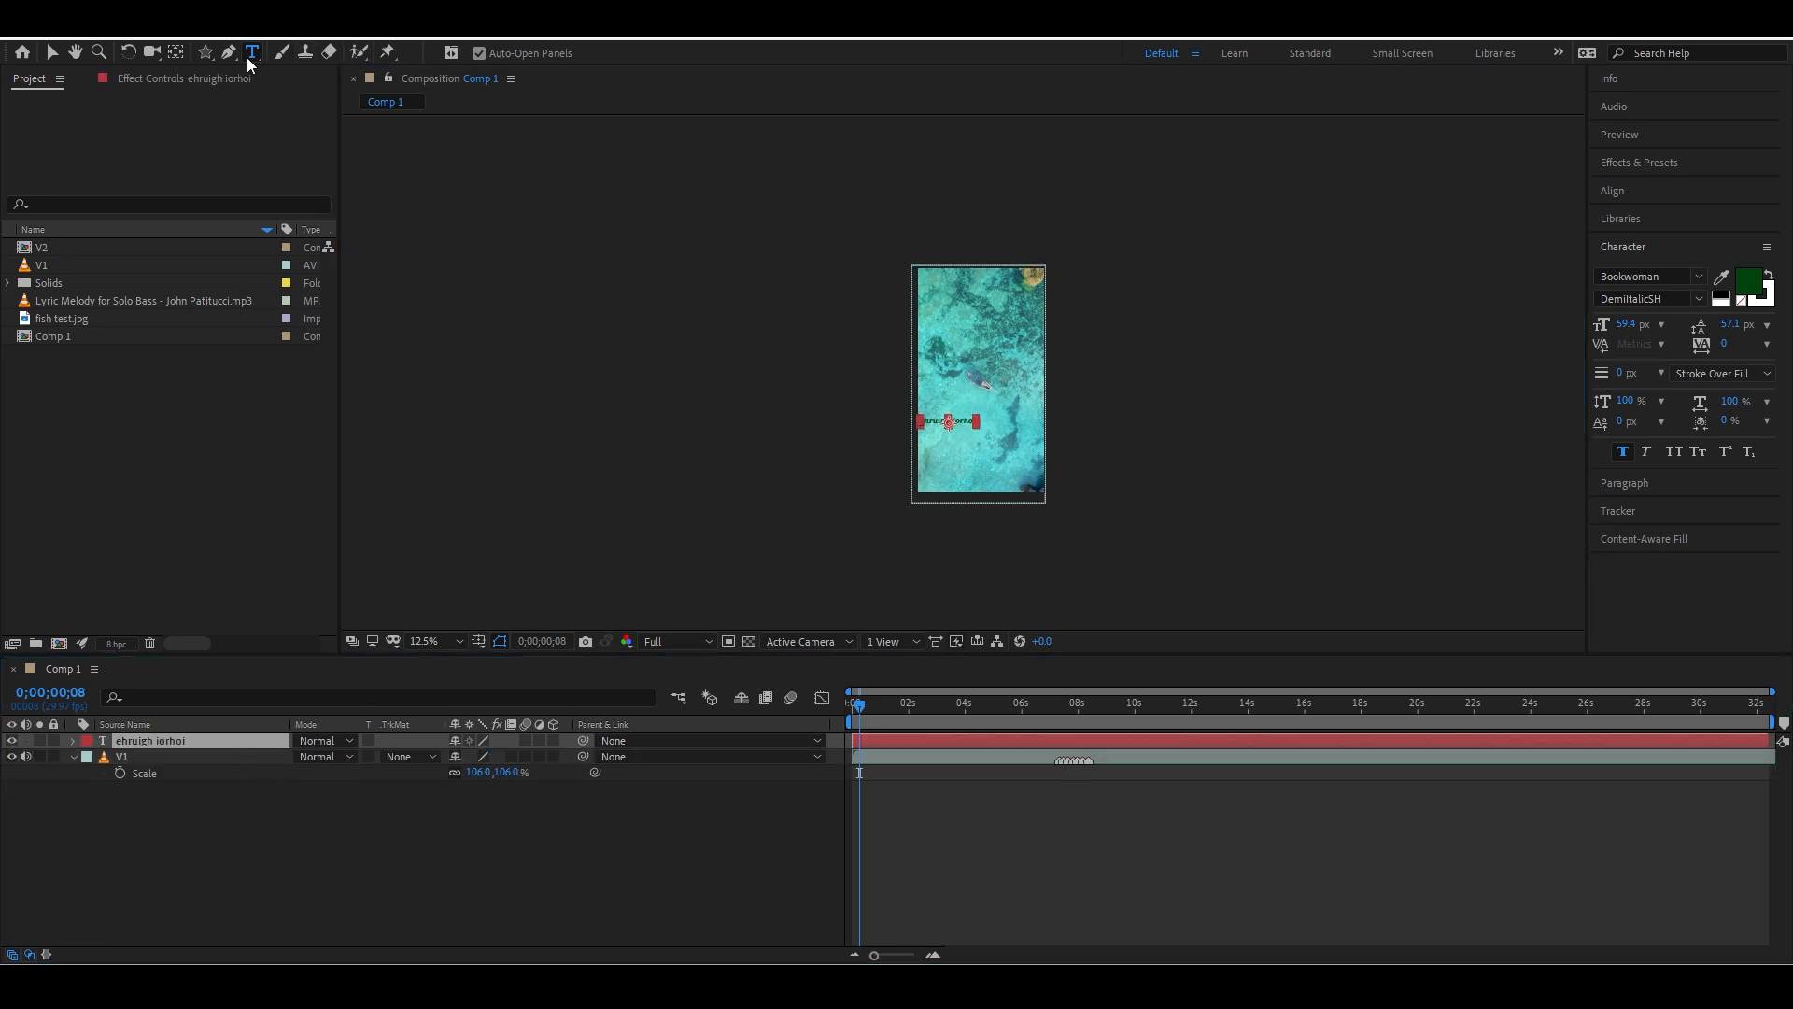
click(968, 314)
text(werewuihriuweqg ri)
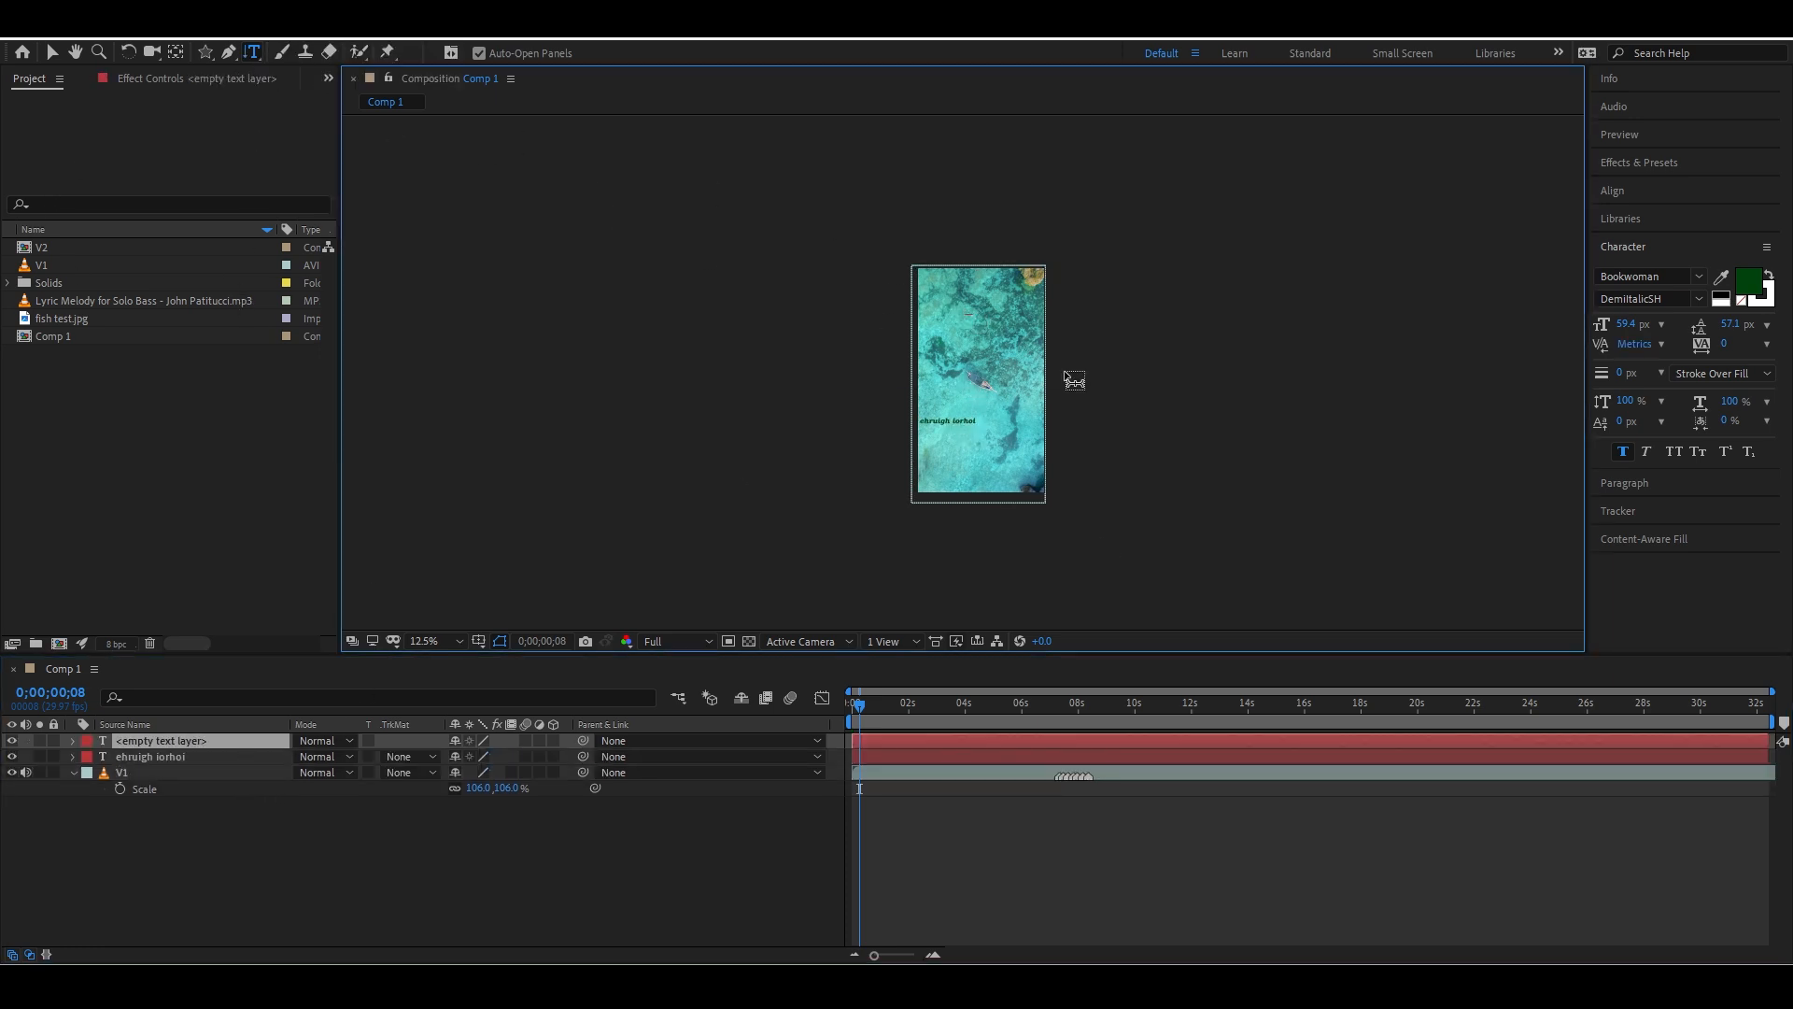
click(155, 753)
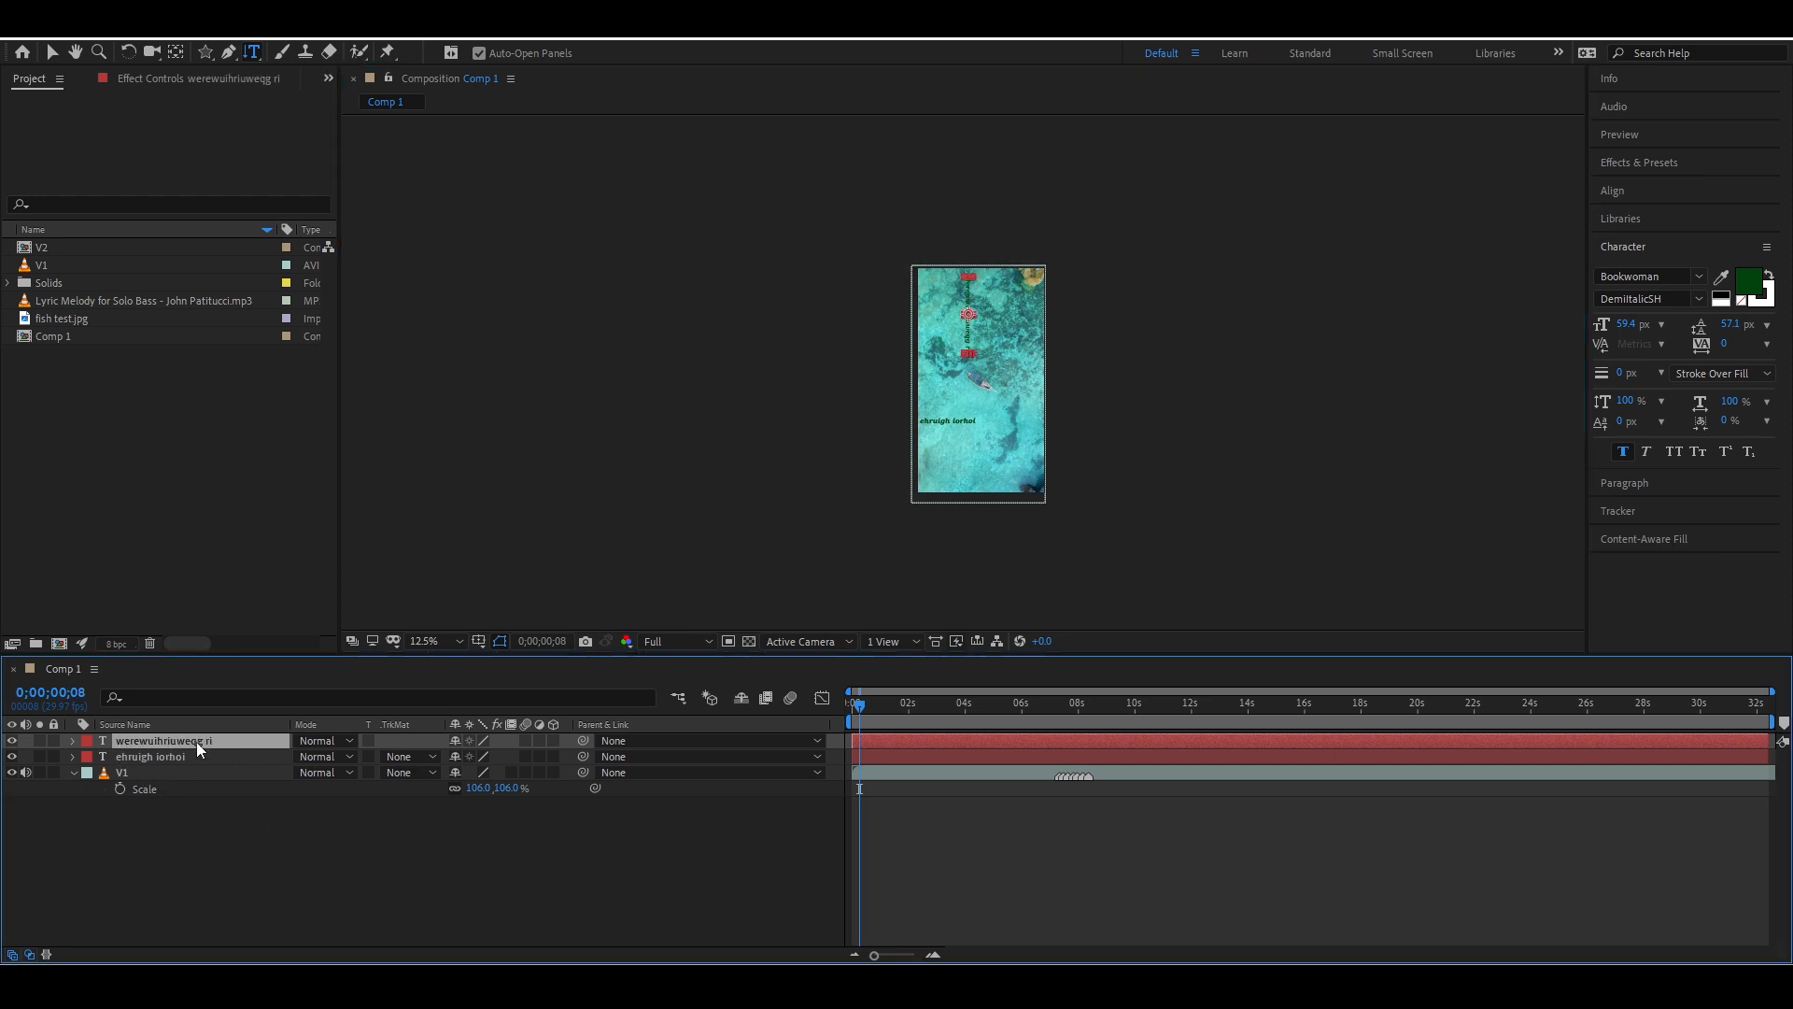
Collapse the V1 layer's properties and activate the Brush, Clone Stamp, Eraser and Roto Brush tools in turn
click(73, 772)
click(280, 52)
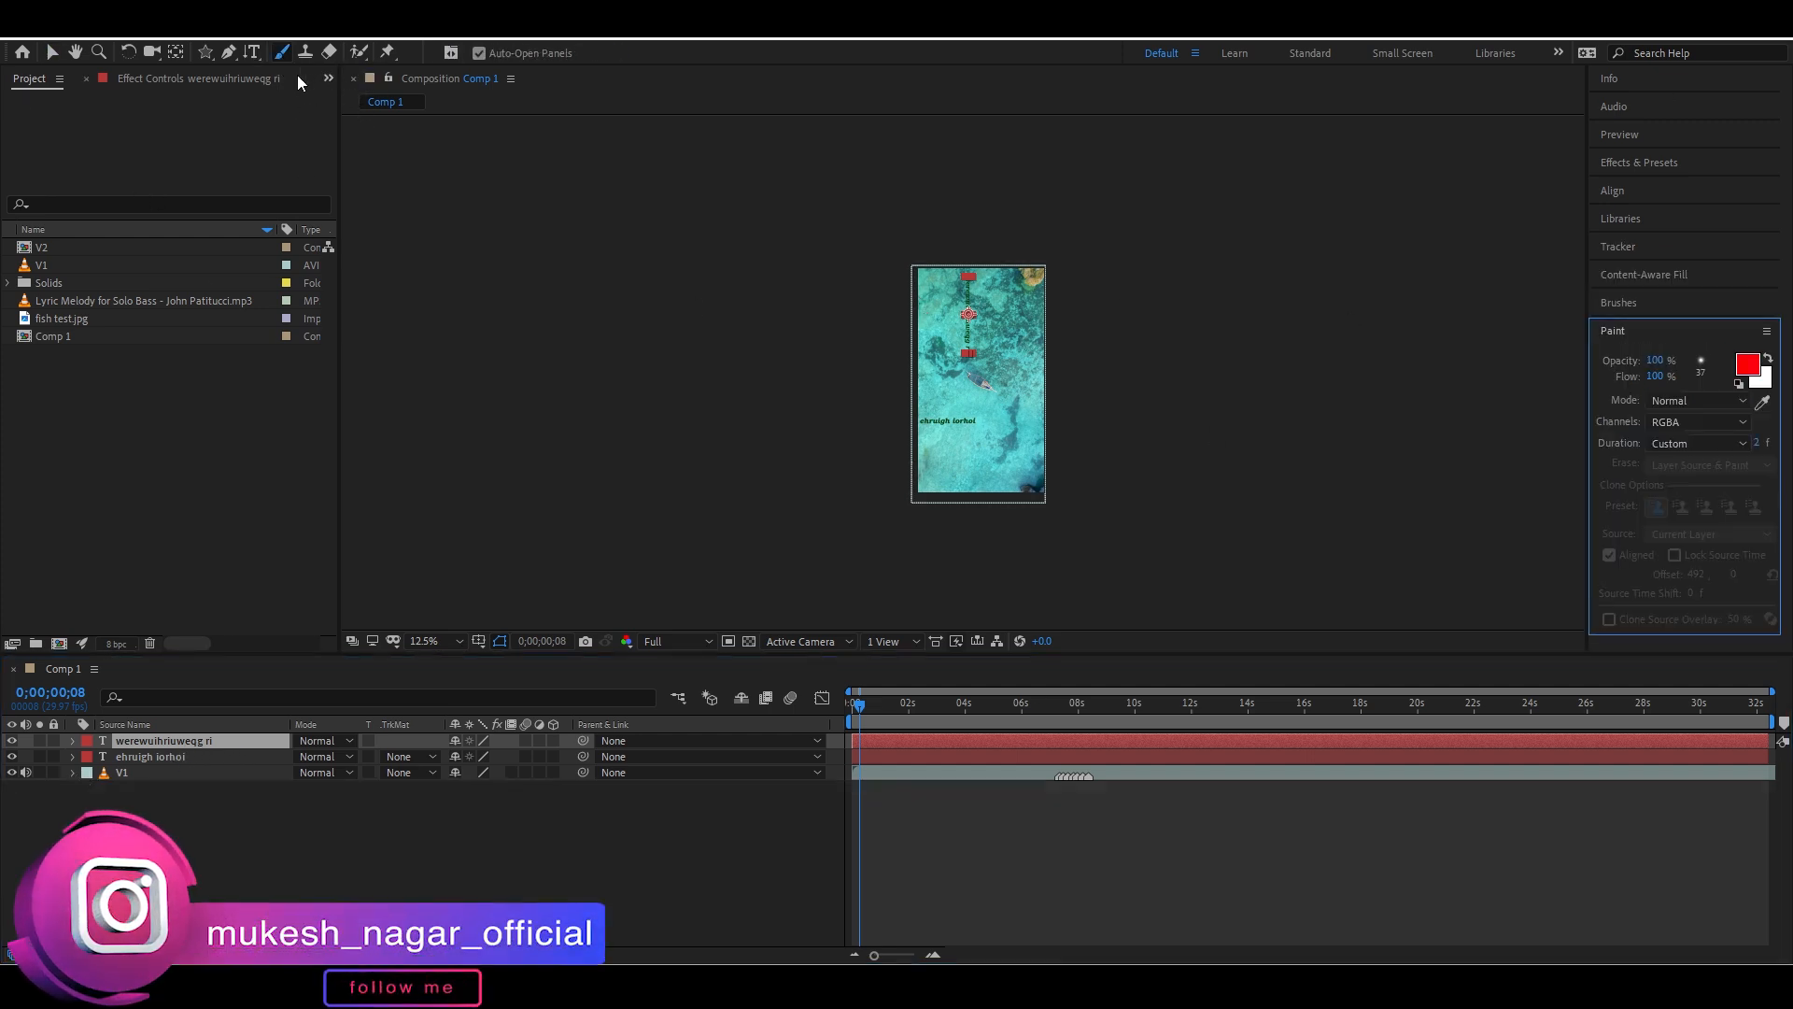
click(304, 52)
click(329, 52)
click(360, 52)
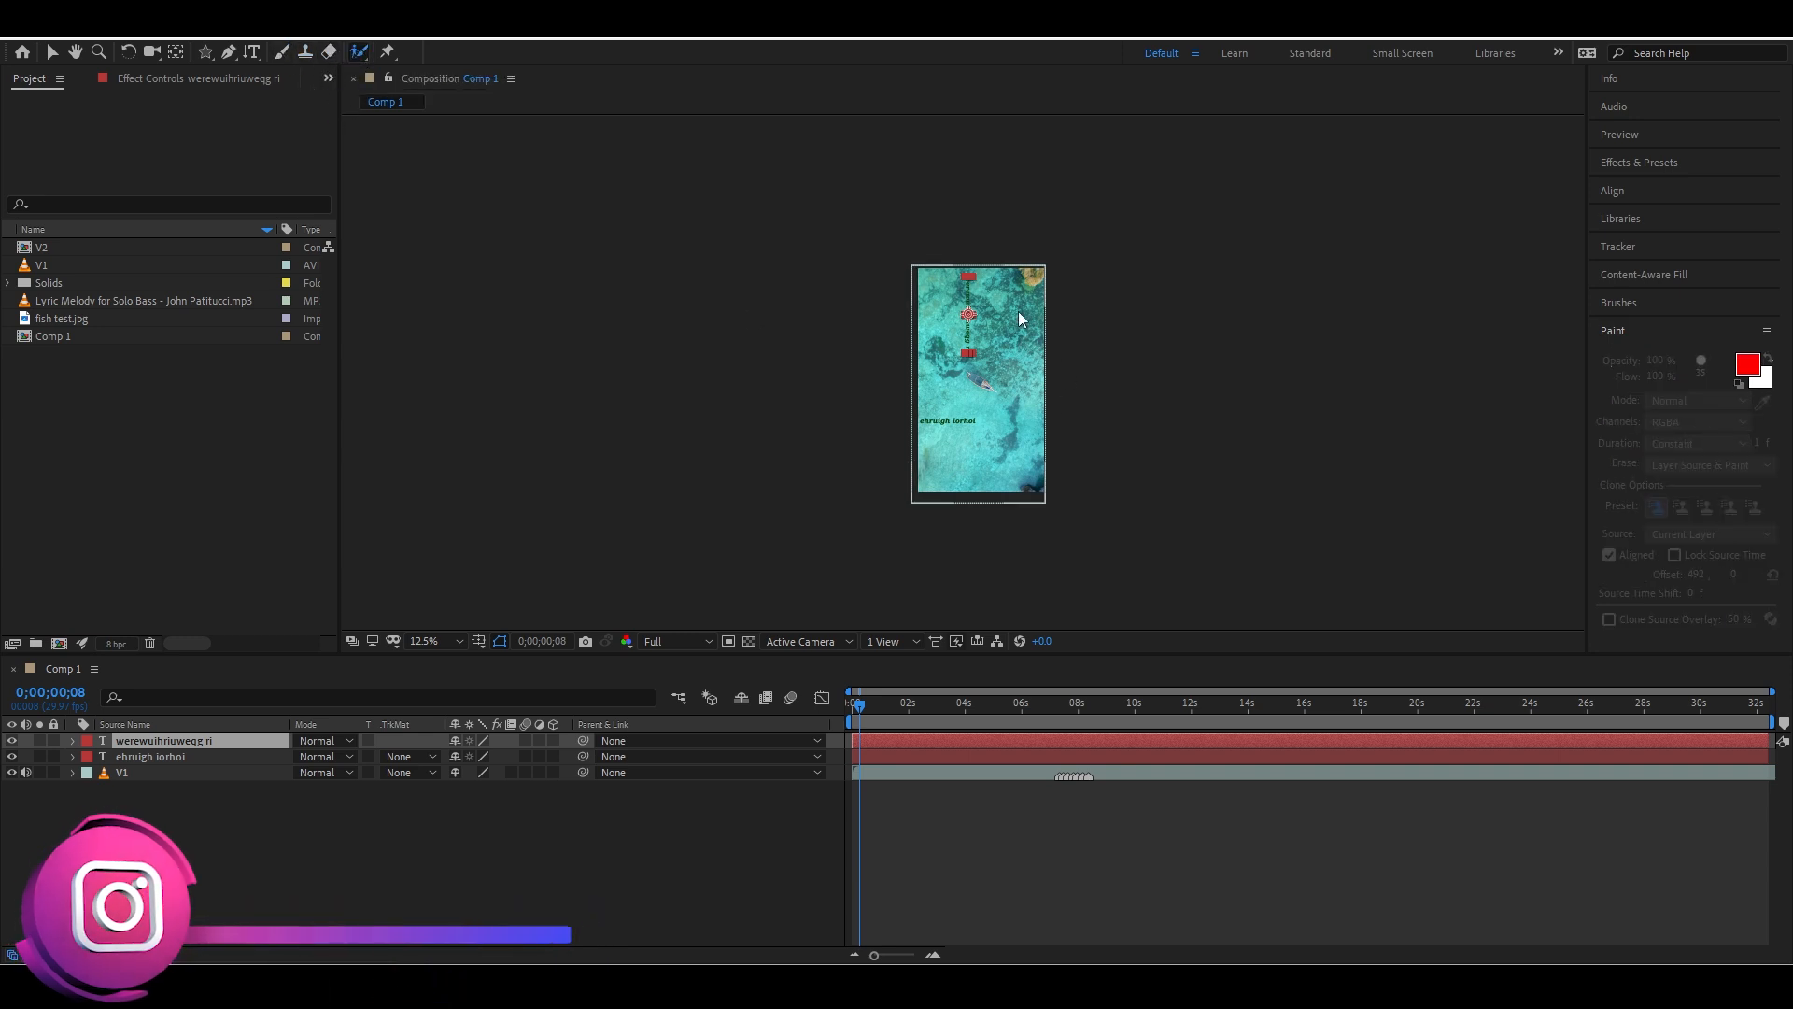
Open the V1 layer in its own Layer viewer and dock that viewer beside the composition view
double_click(132, 775)
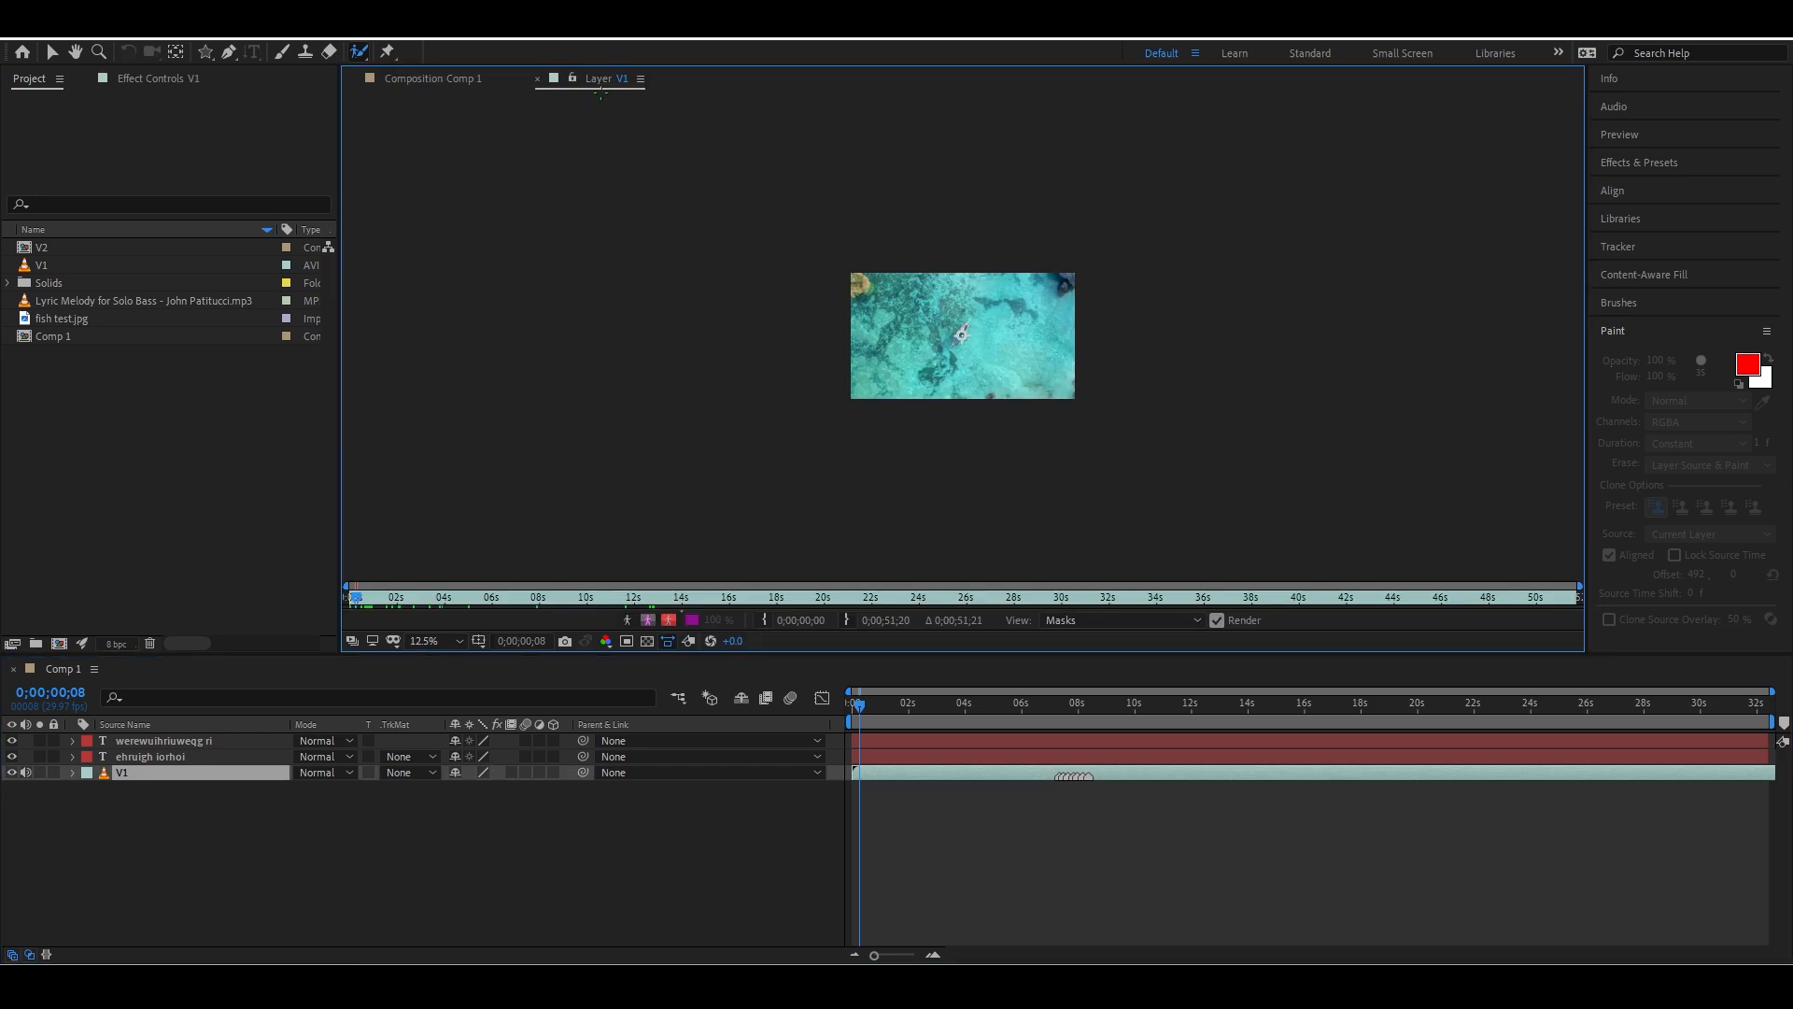
key(v)
drag(601, 78, 373, 327)
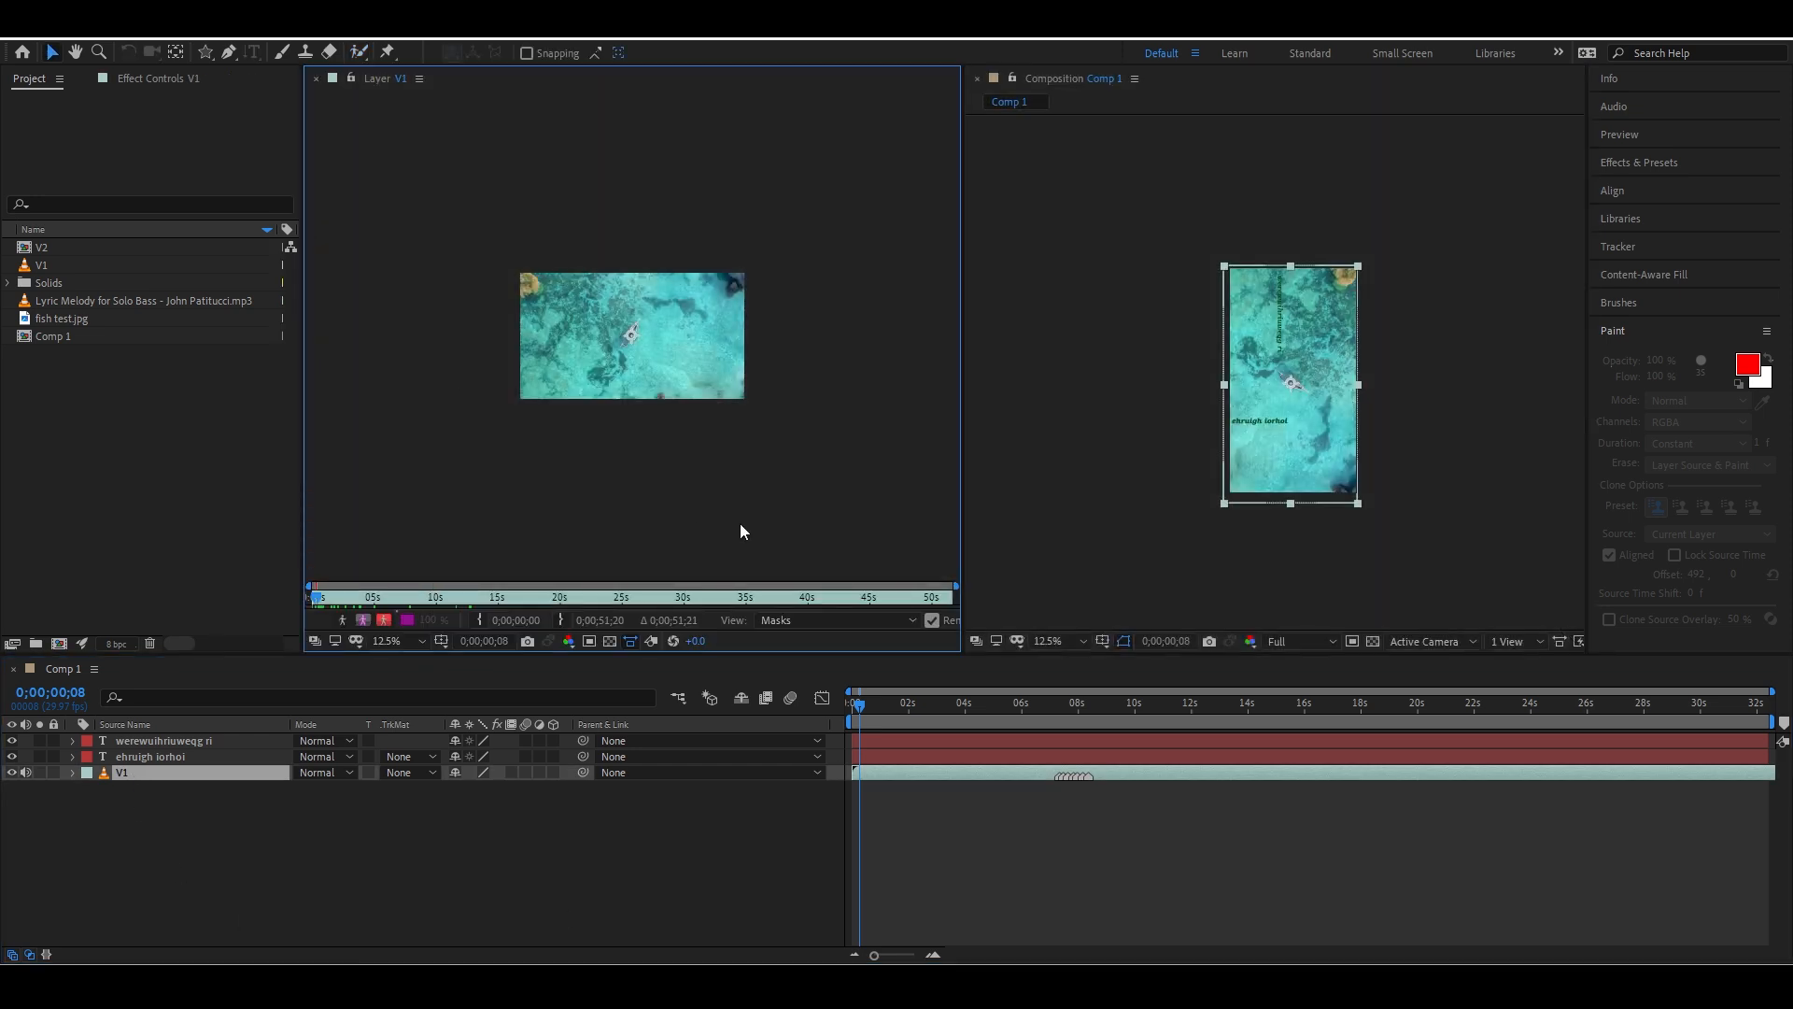
Scrub the V1 layer to 0;00;07;03 in the Layer viewer, briefly viewing its source footage along the way
drag(379, 599, 341, 597)
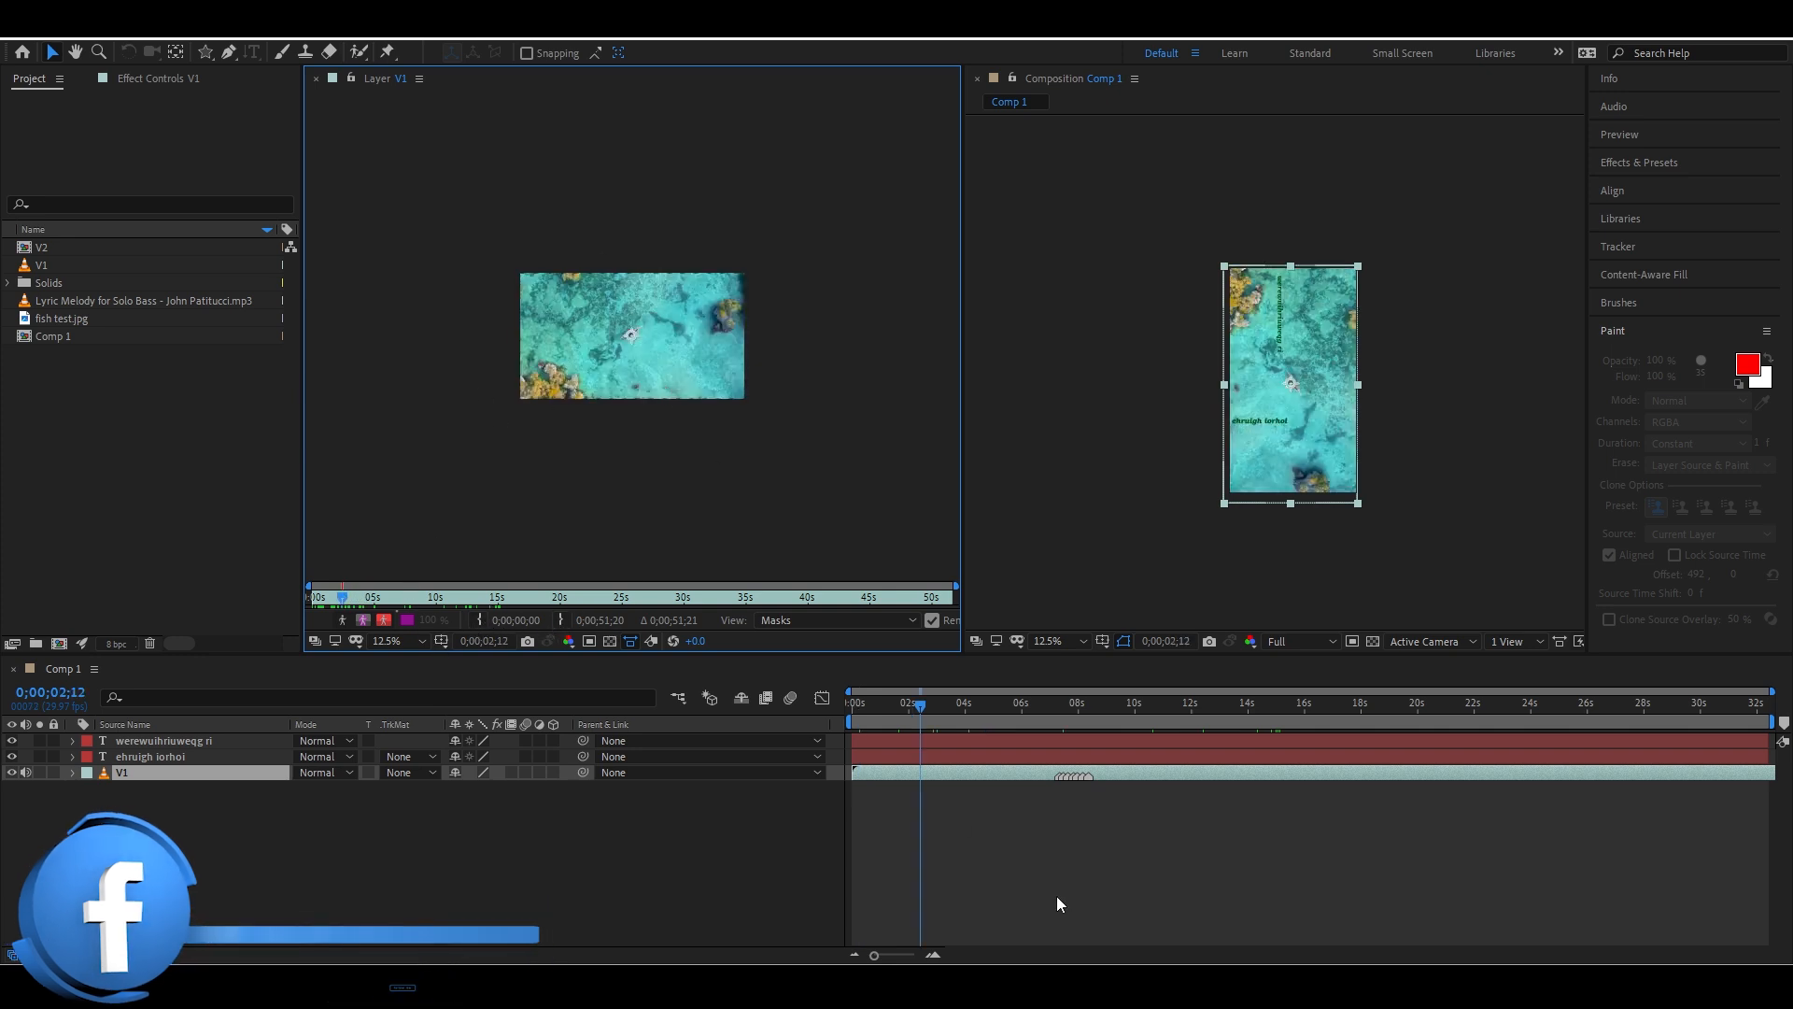
drag(525, 597, 351, 597)
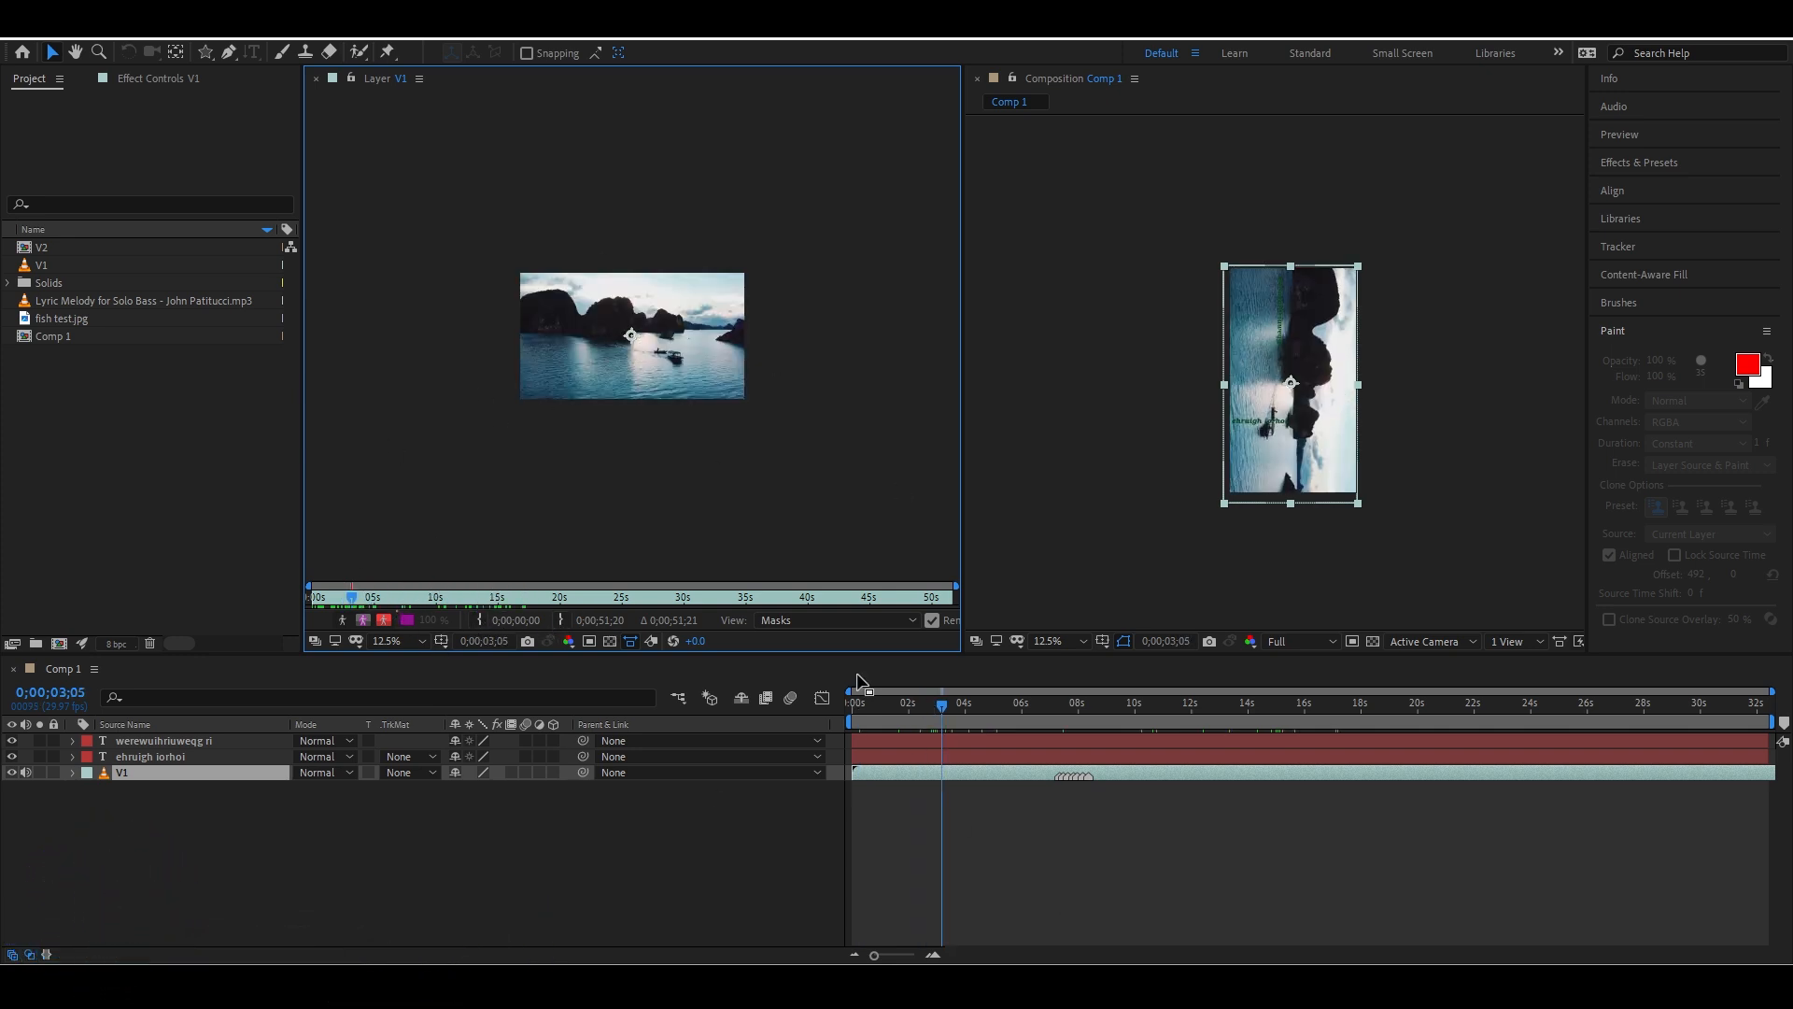
double_click(43, 271)
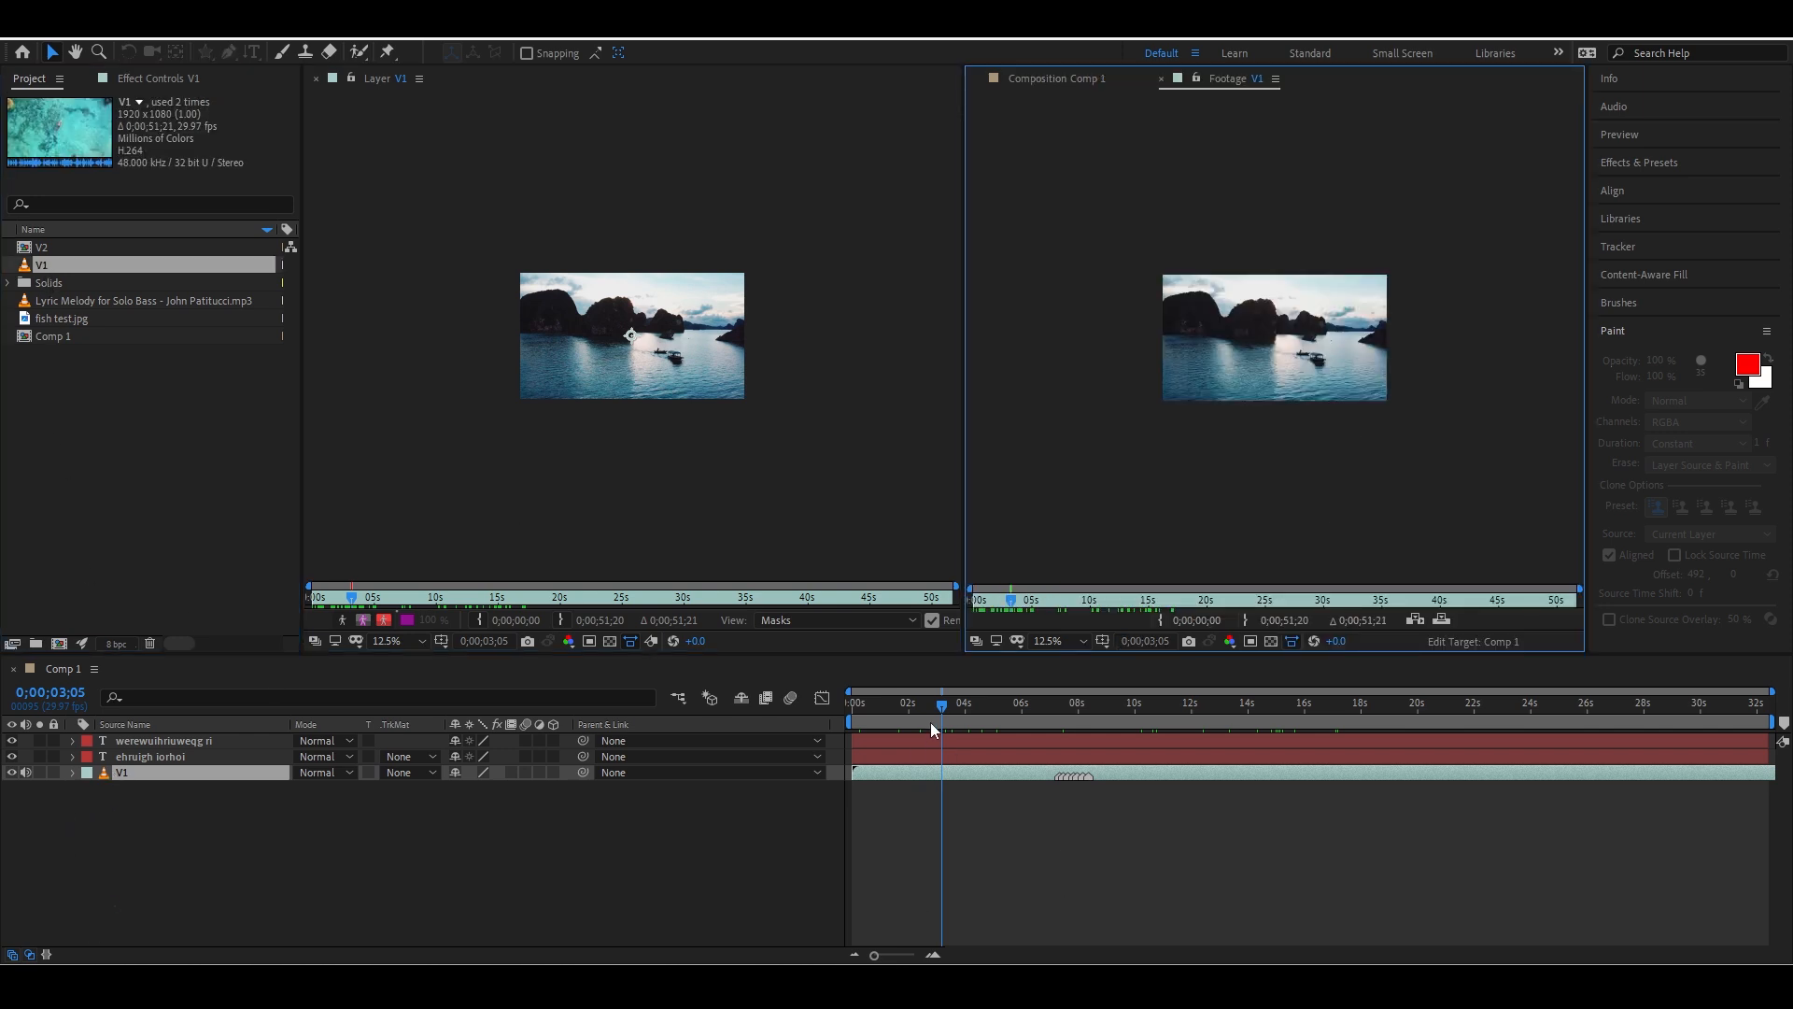
click(1164, 79)
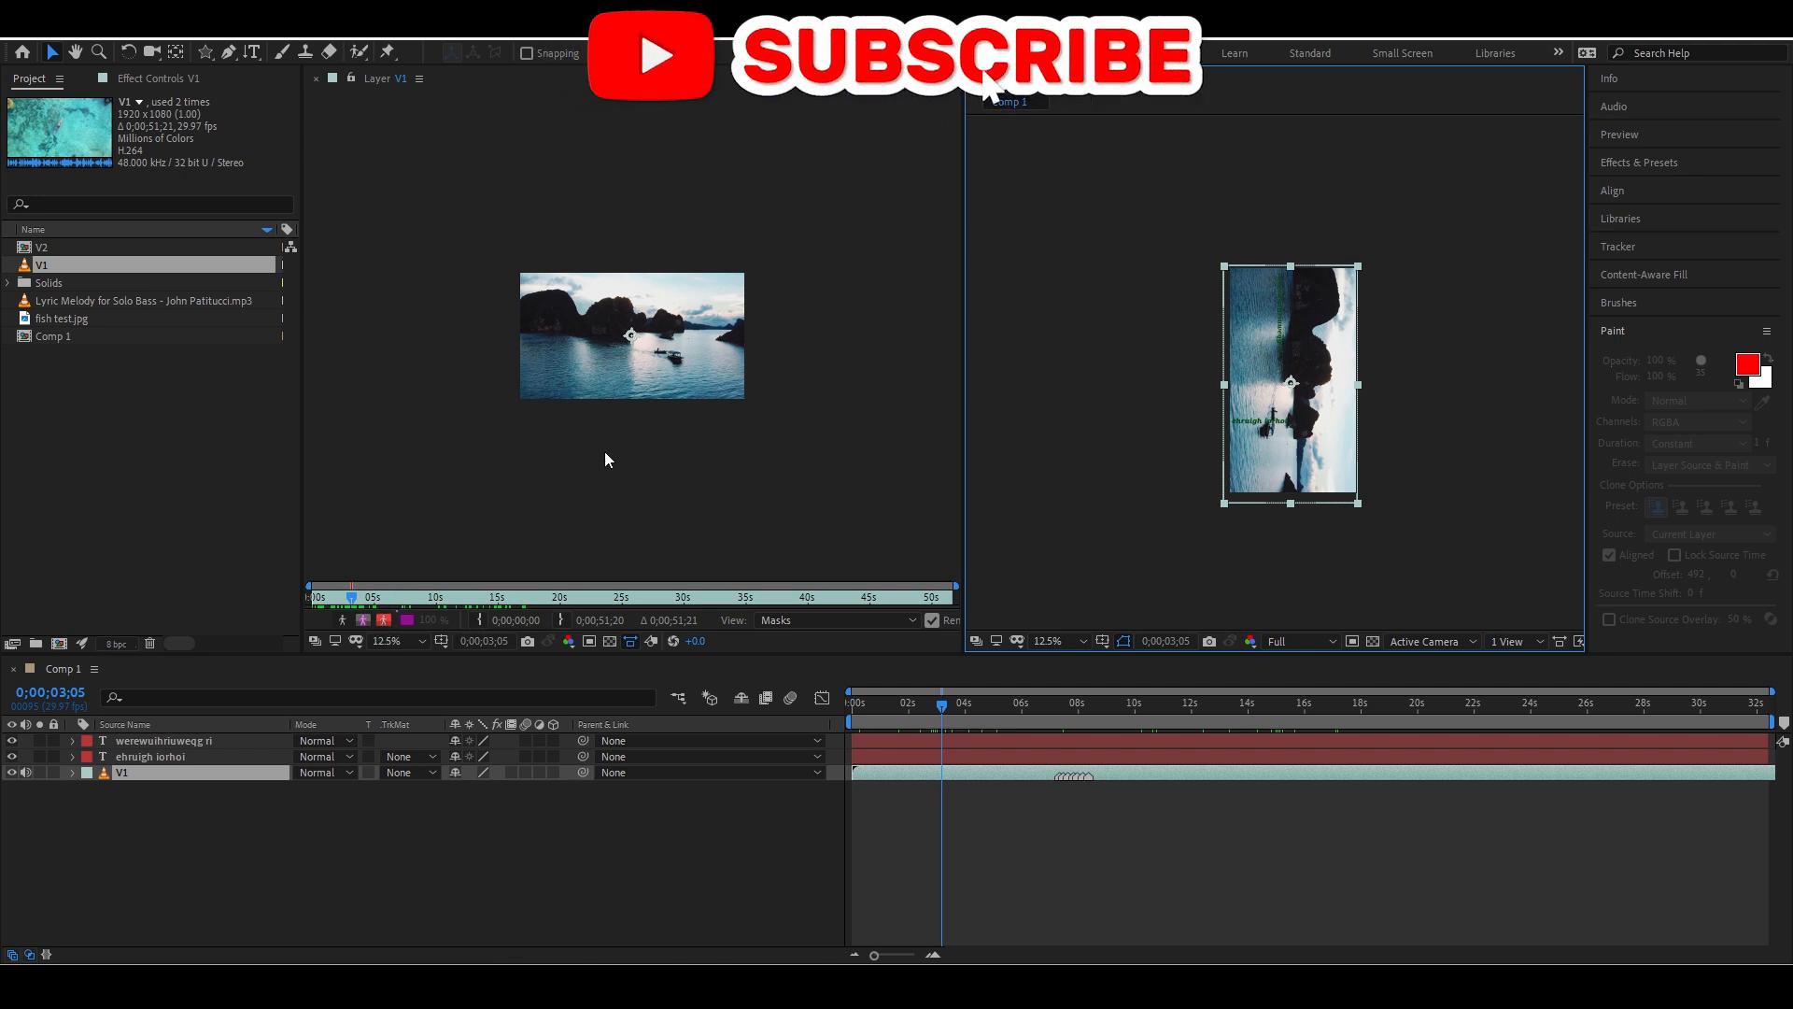
drag(353, 598, 476, 635)
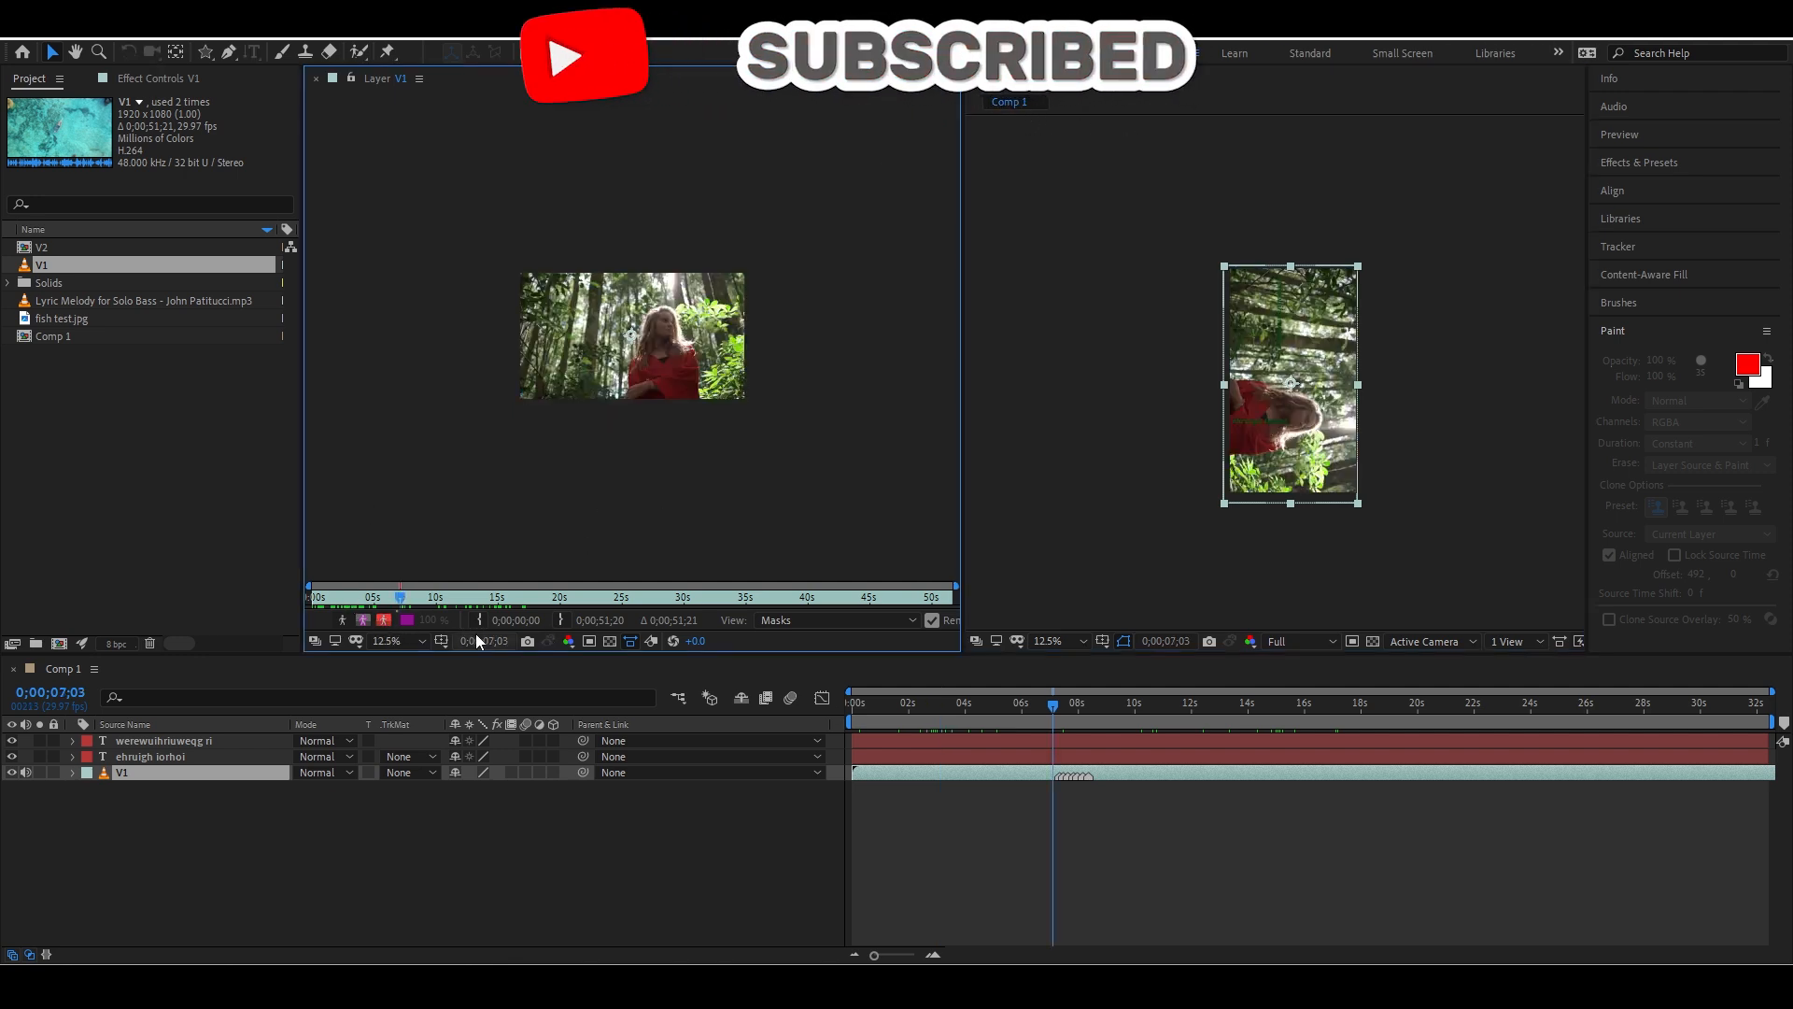
Set the V1 layer's in point to 0;00;07;03 and out point to 0;00;16;20, and undo both trims
click(479, 621)
click(518, 598)
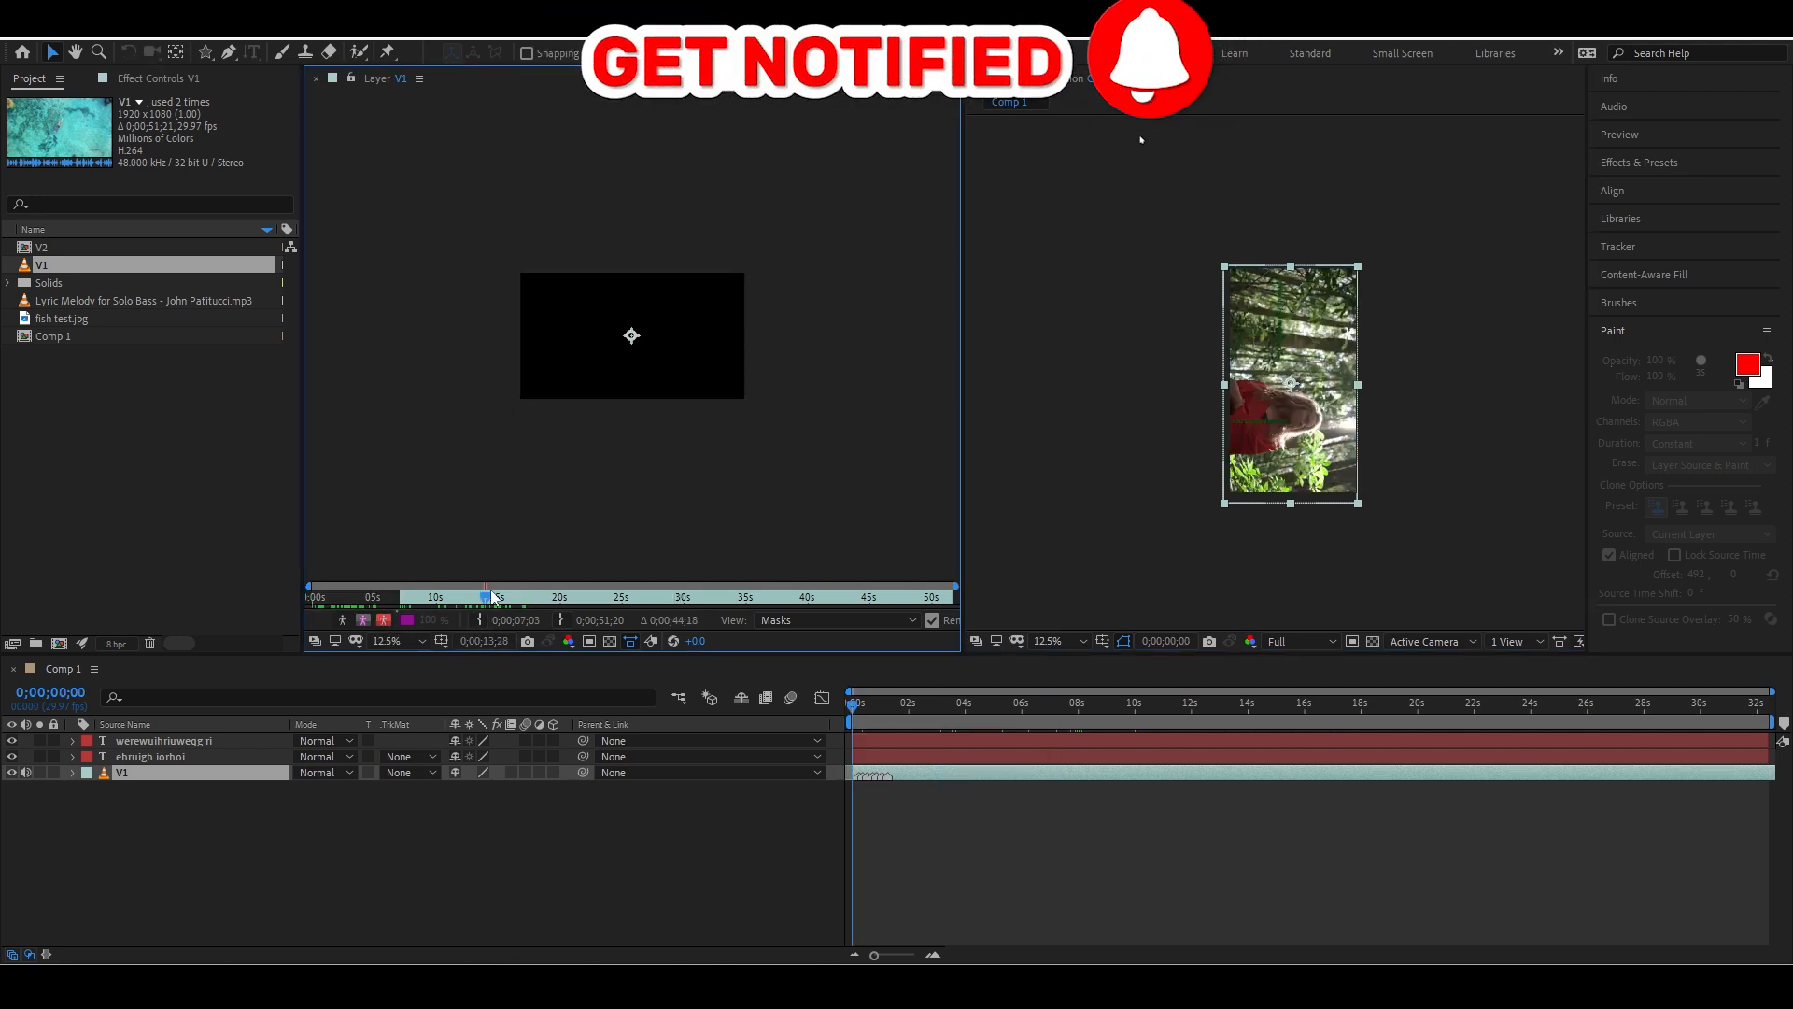
click(561, 618)
mouse_move(522, 378)
mouse_down()
mouse_move(825, 713)
mouse_move(579, 460)
mouse_up()
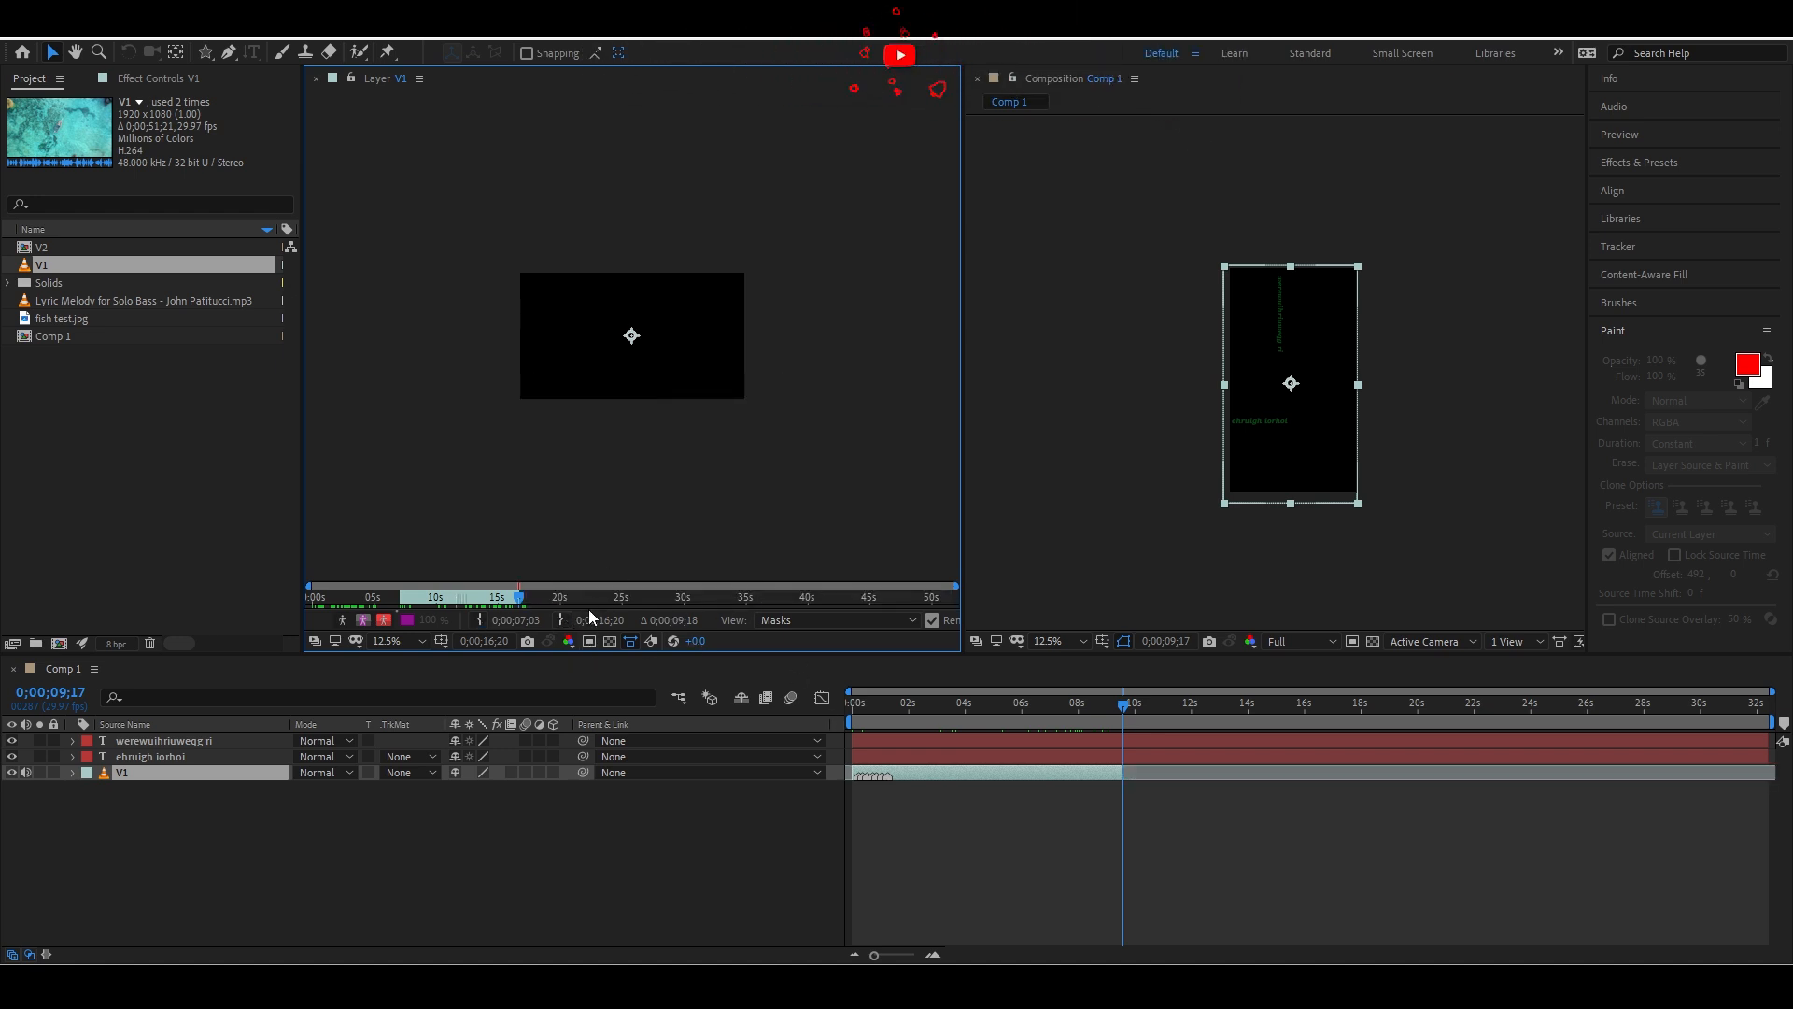
key(ctrl+z)
key(ctrl+z)
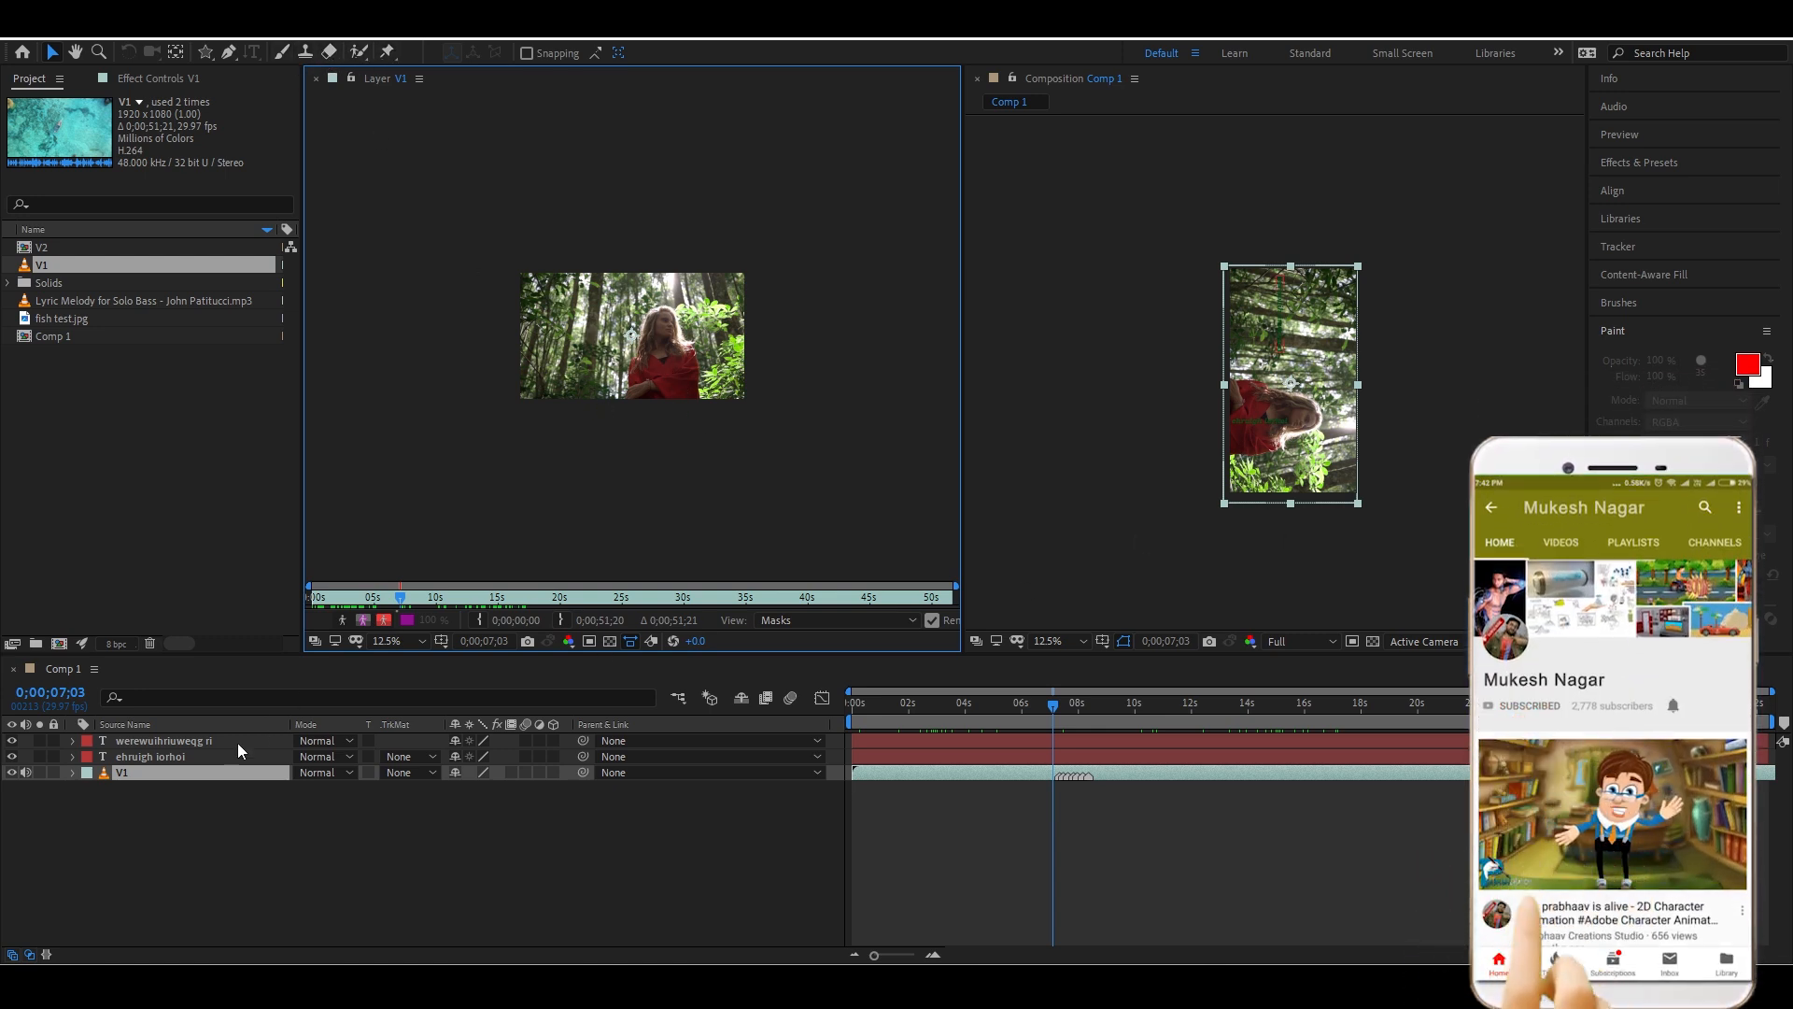
Paint a red brush stroke over the woman in the V1 layer's Layer viewer
click(210, 773)
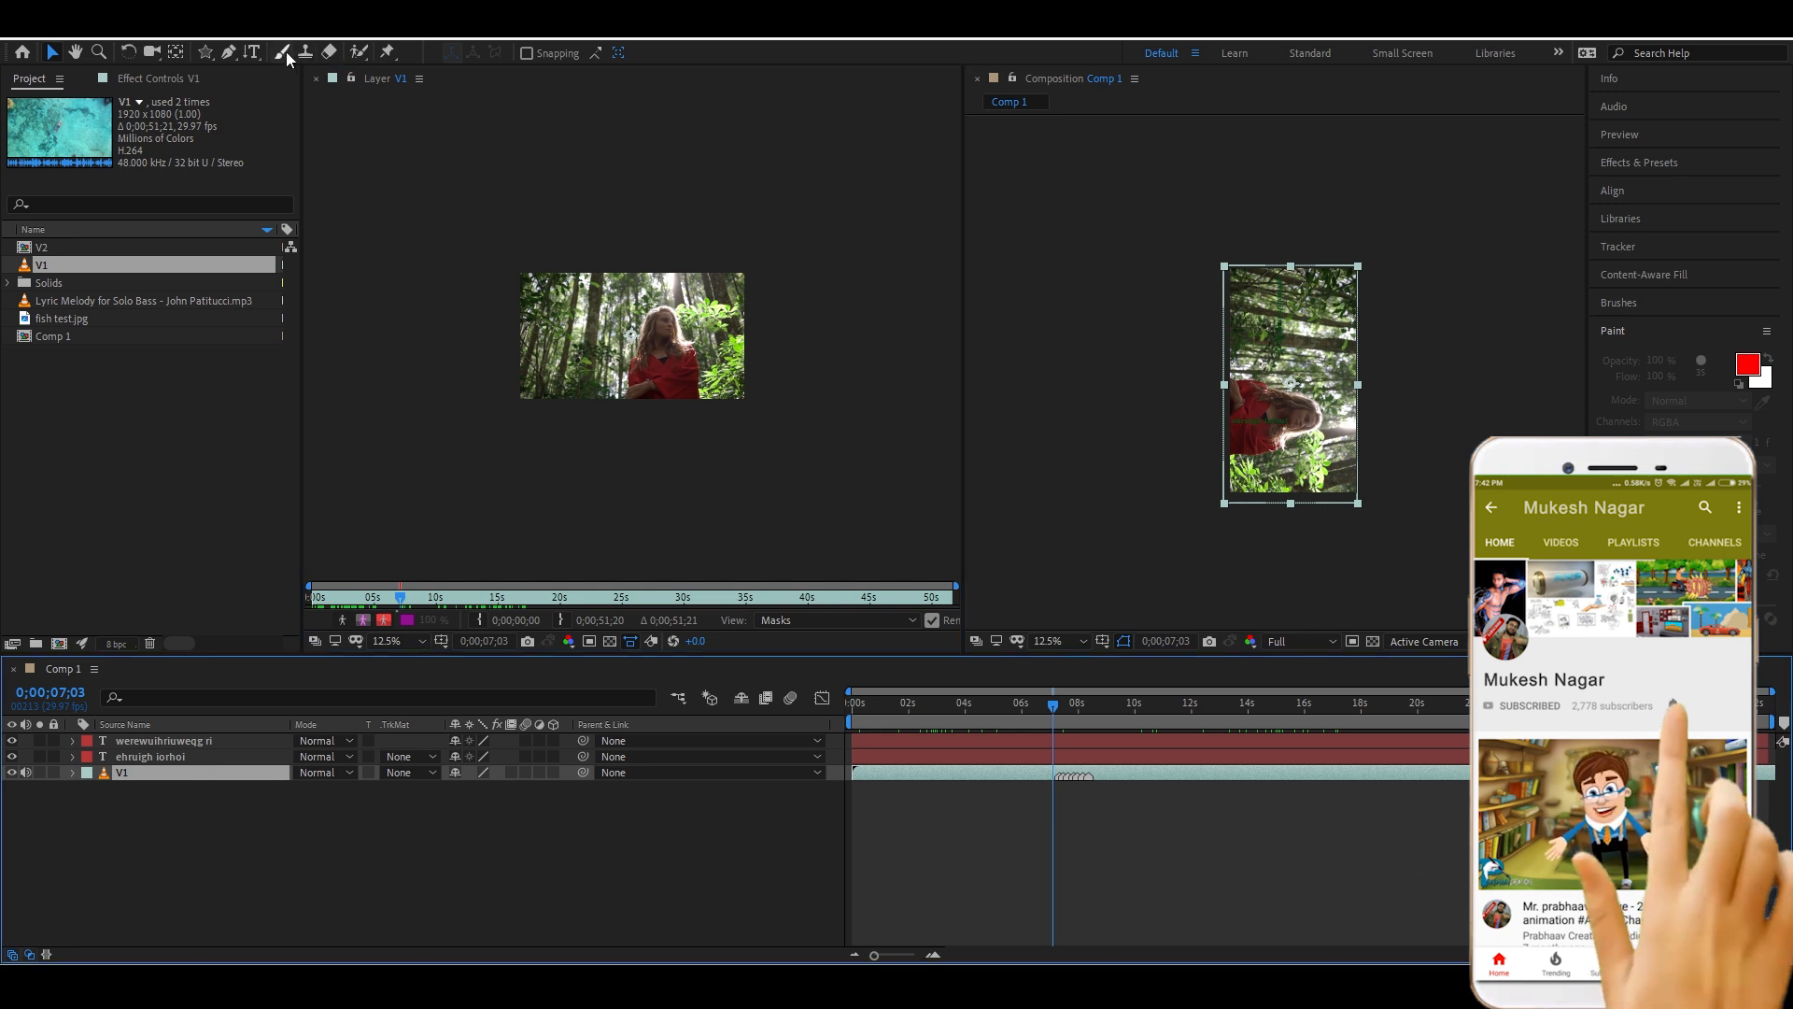
key(ctrl+b)
mouse_move(647, 377)
mouse_down()
mouse_move(672, 334)
mouse_move(634, 372)
mouse_move(658, 313)
mouse_move(674, 385)
mouse_up()
Isolate the woman in red from the forest on the V1 layer with the Roto Brush and undo the matte
click(359, 54)
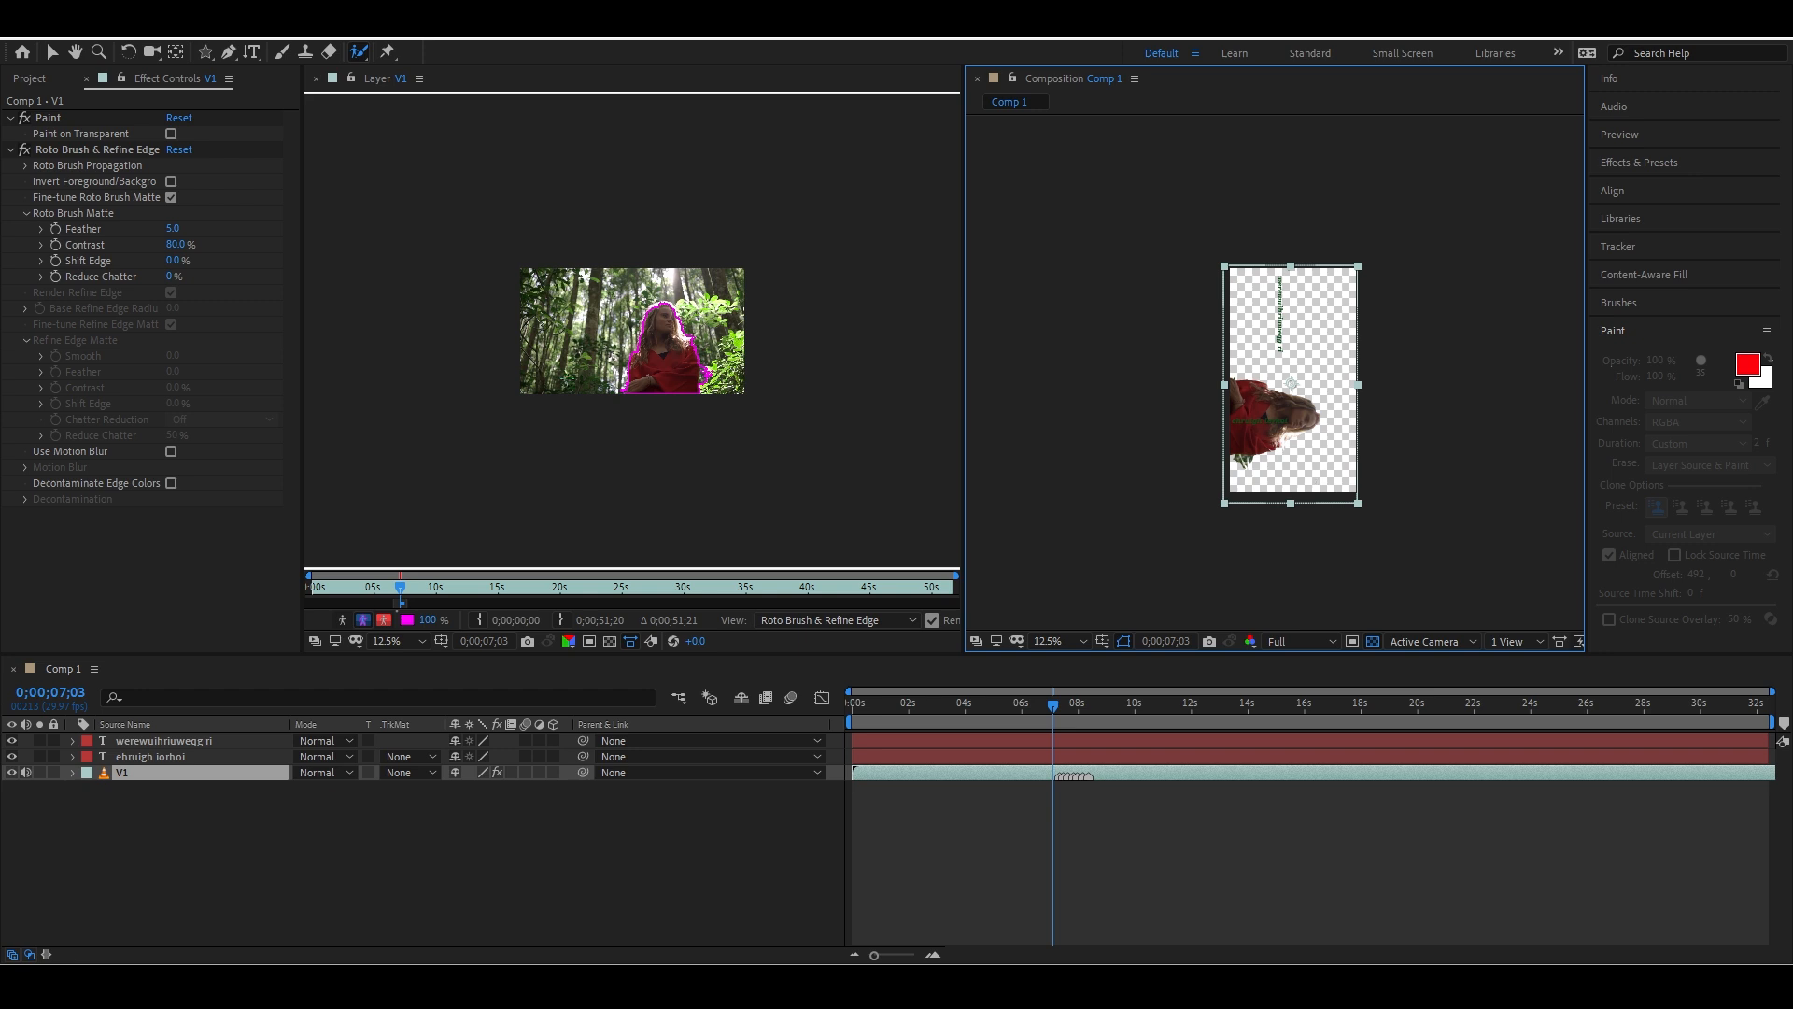
click(399, 590)
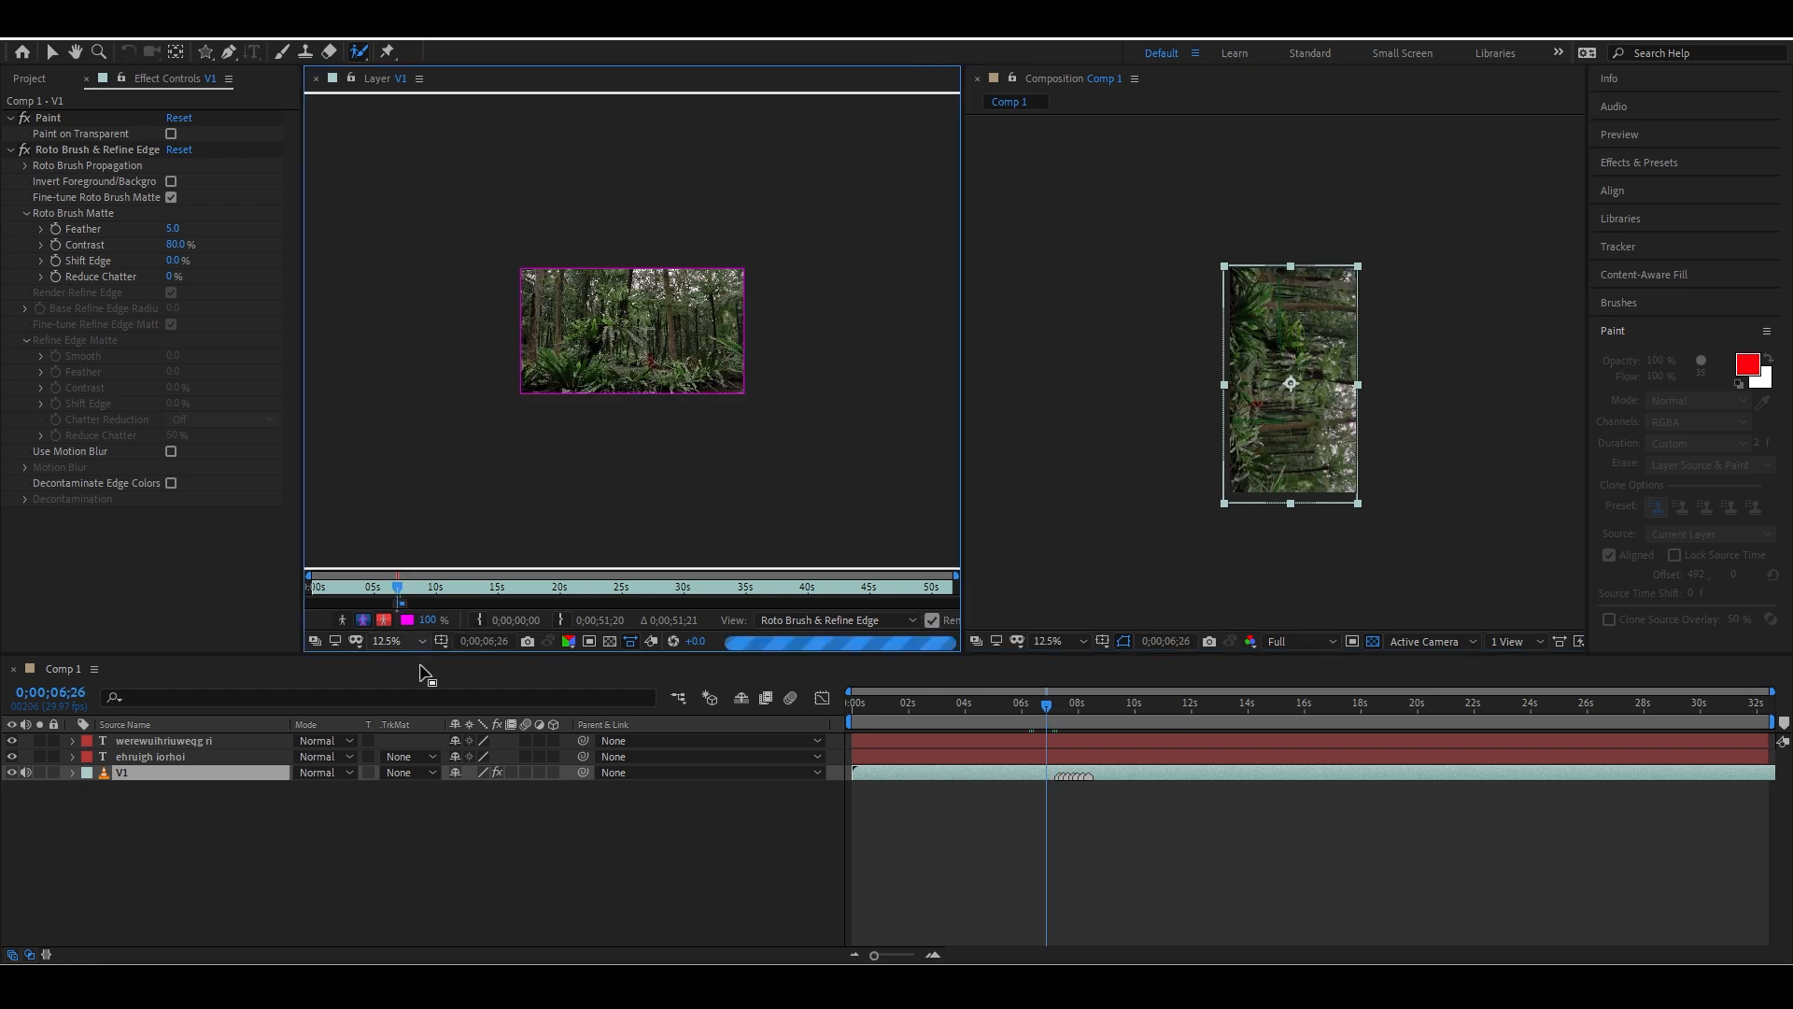
key(ctrl+z)
key(ctrl+z)
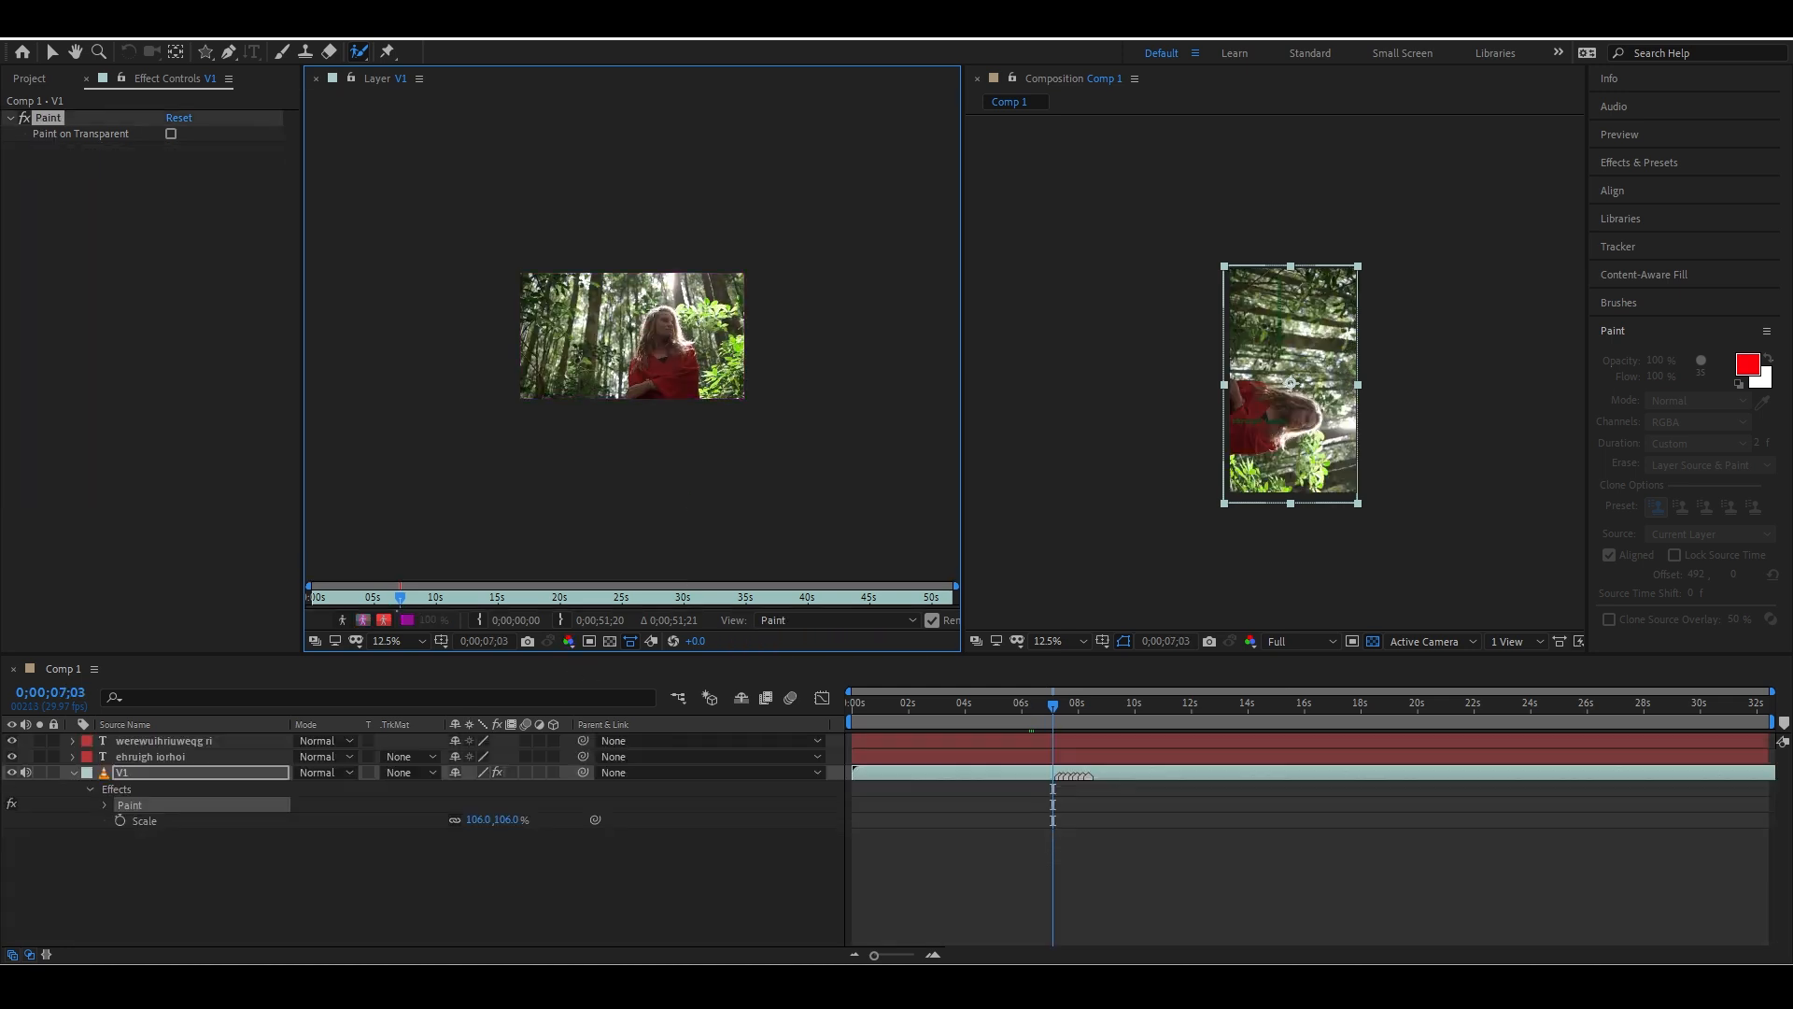
Try to use the Roto Brush directly in the composition view, dismissing the tool warning
click(1289, 383)
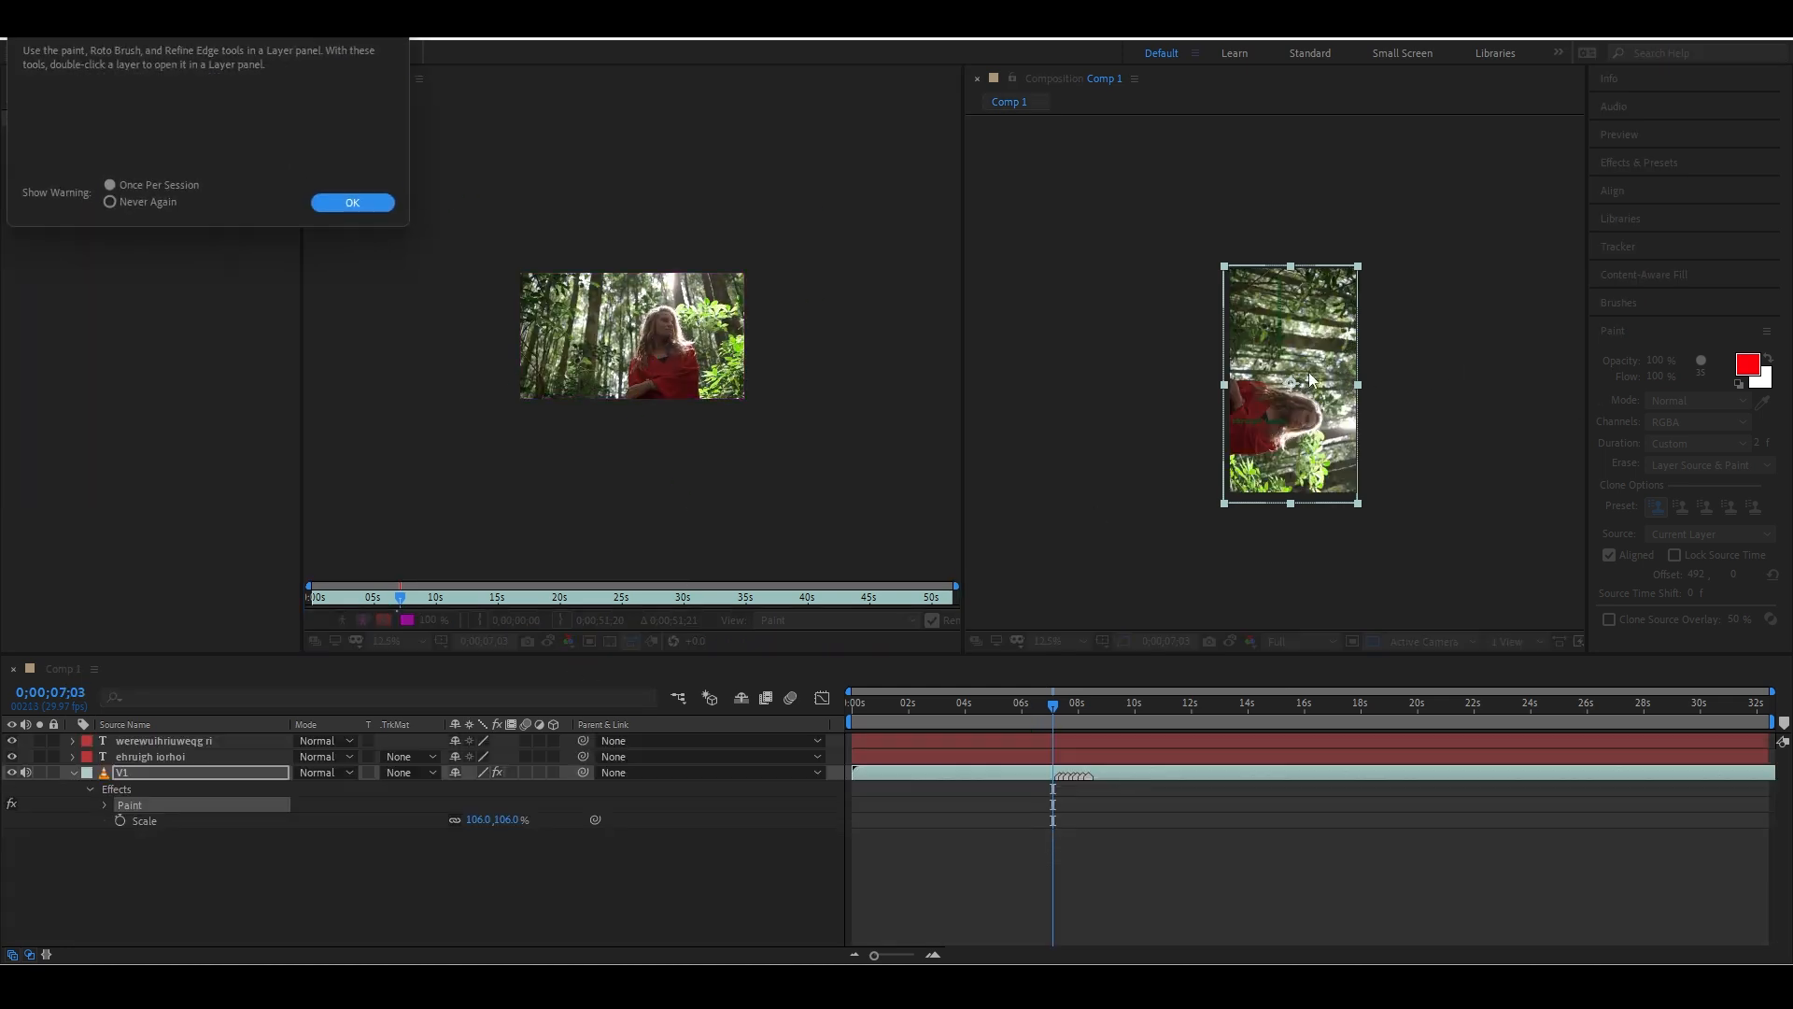
click(344, 202)
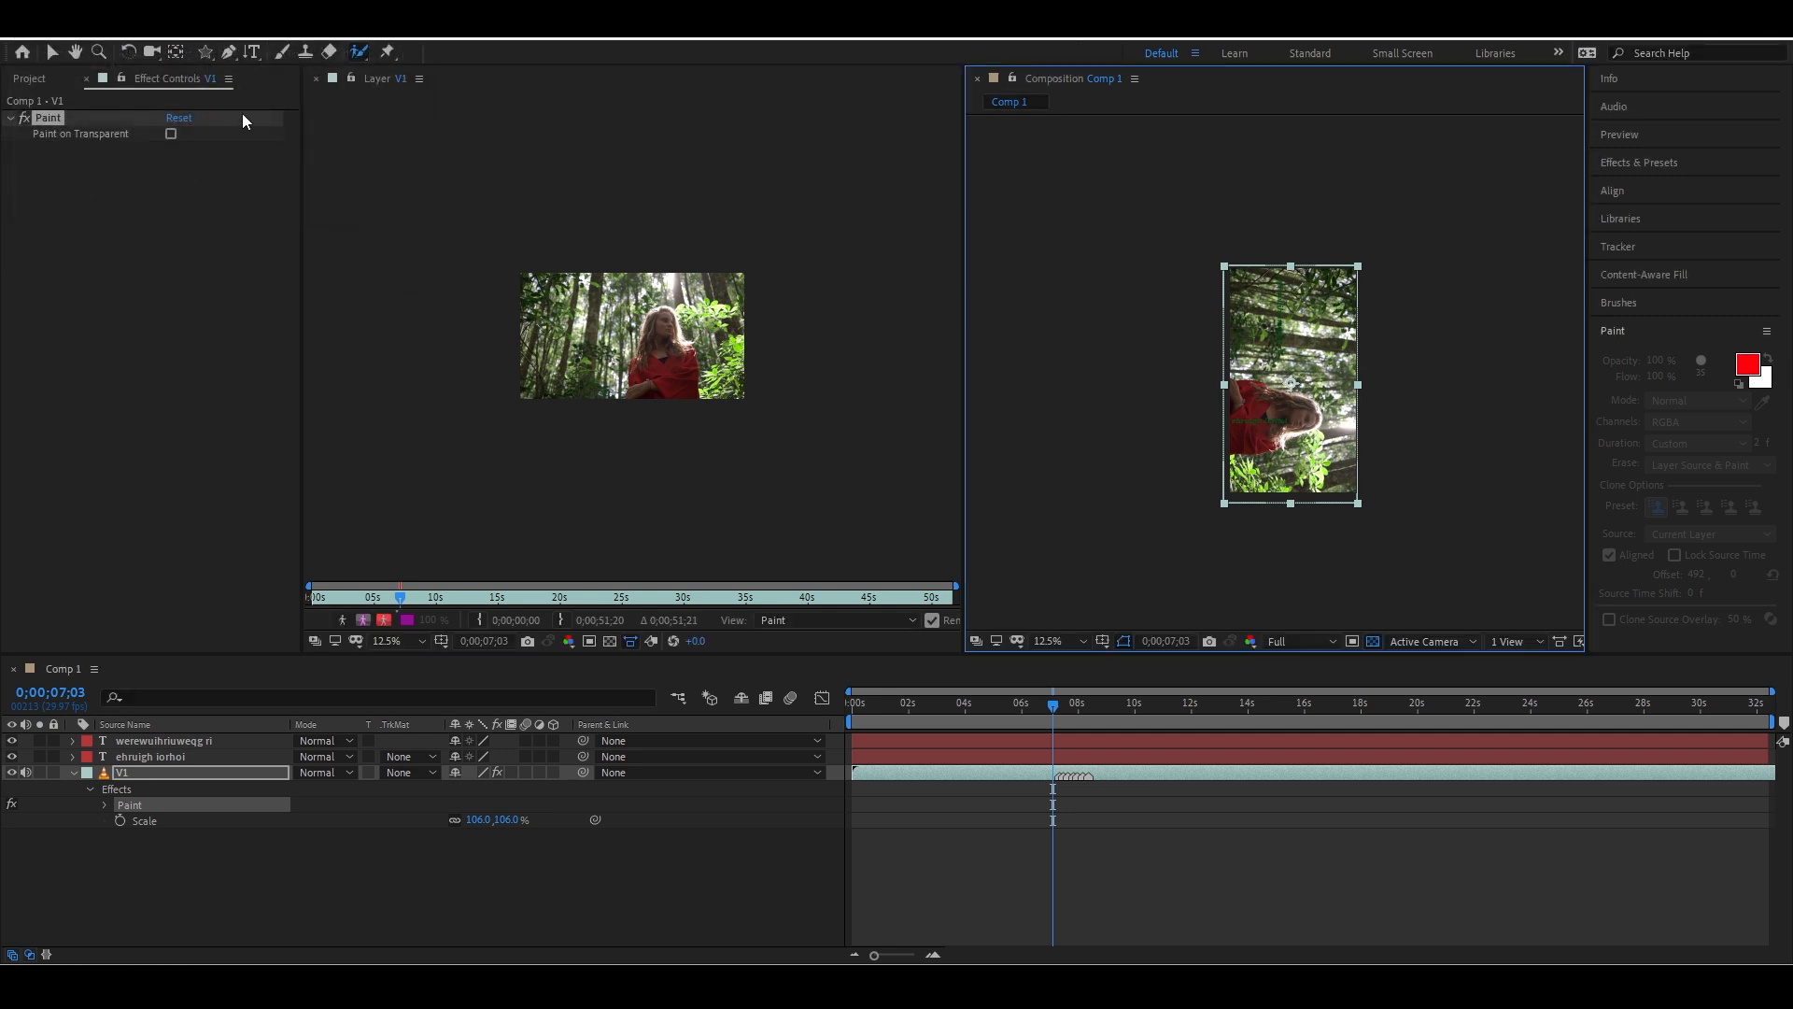
drag(1286, 304, 1305, 372)
key(ctrl+z)
Try a Brush stroke in the composition view, undo it, and switch to the Clone Stamp tool
click(283, 53)
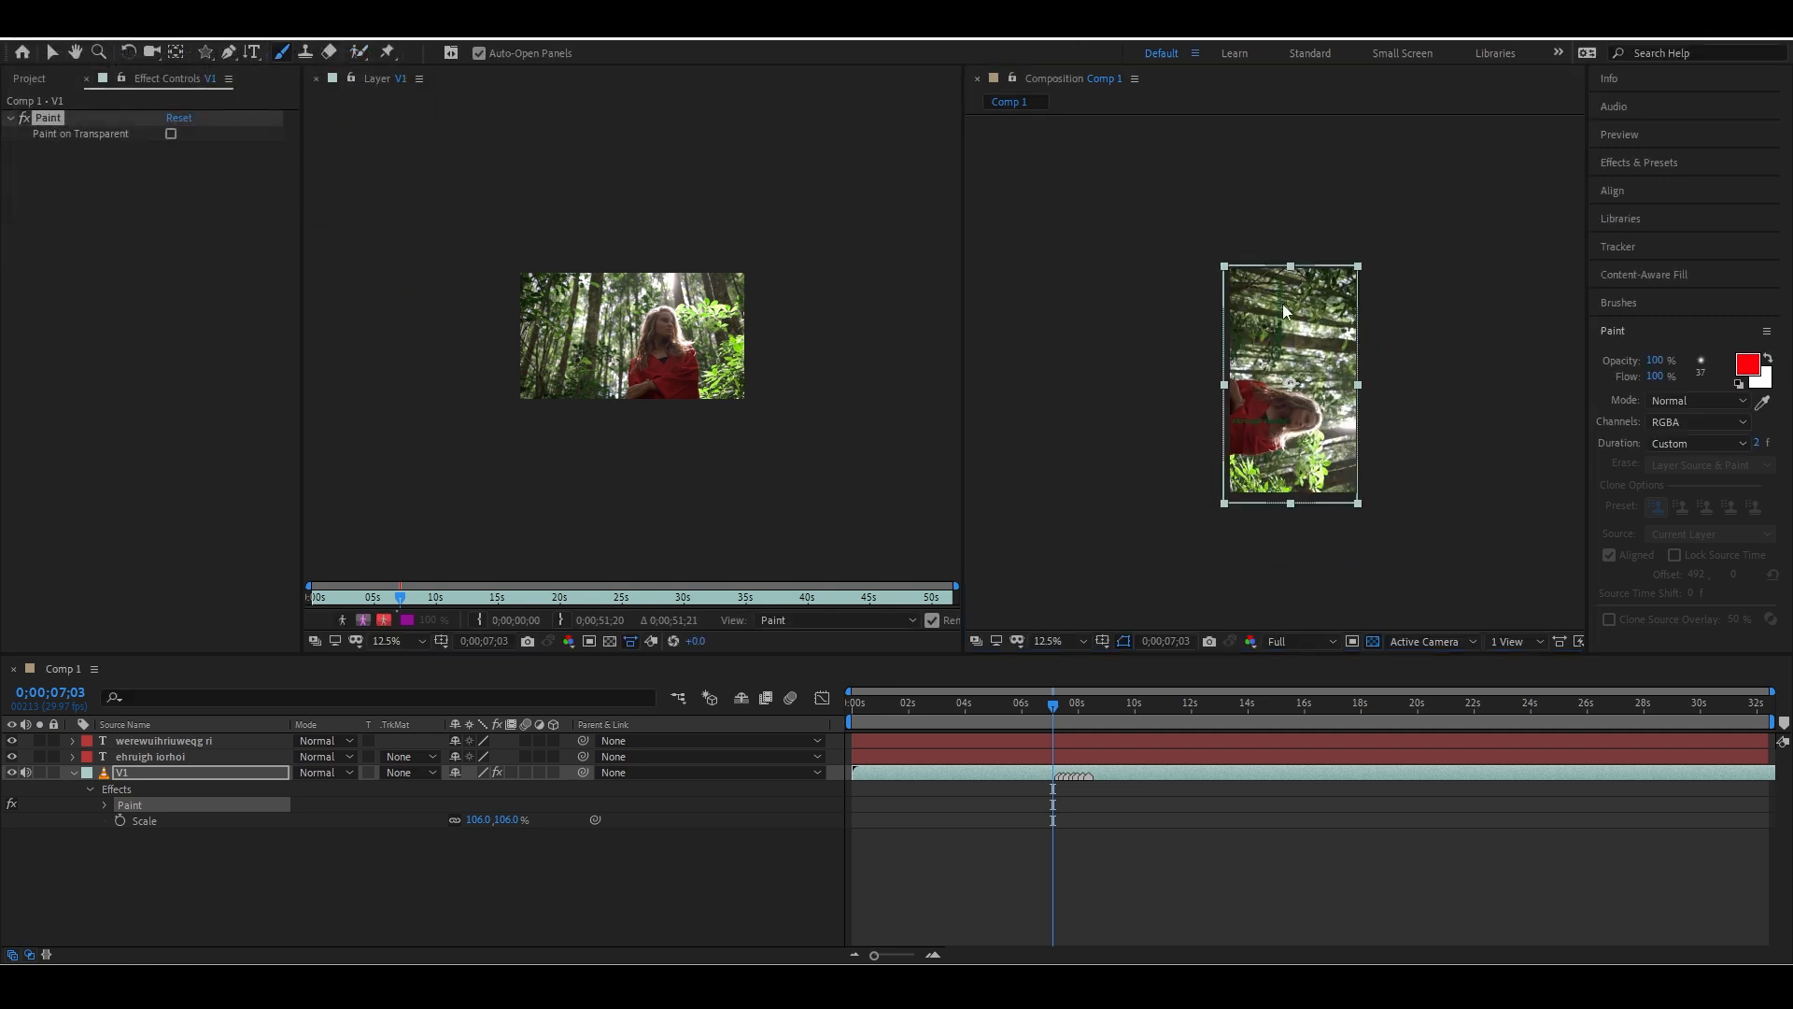
mouse_move(1282, 305)
mouse_down()
mouse_move(1336, 374)
mouse_move(1296, 379)
mouse_move(1303, 252)
mouse_up()
key(ctrl+z)
click(305, 52)
key(ctrl+z)
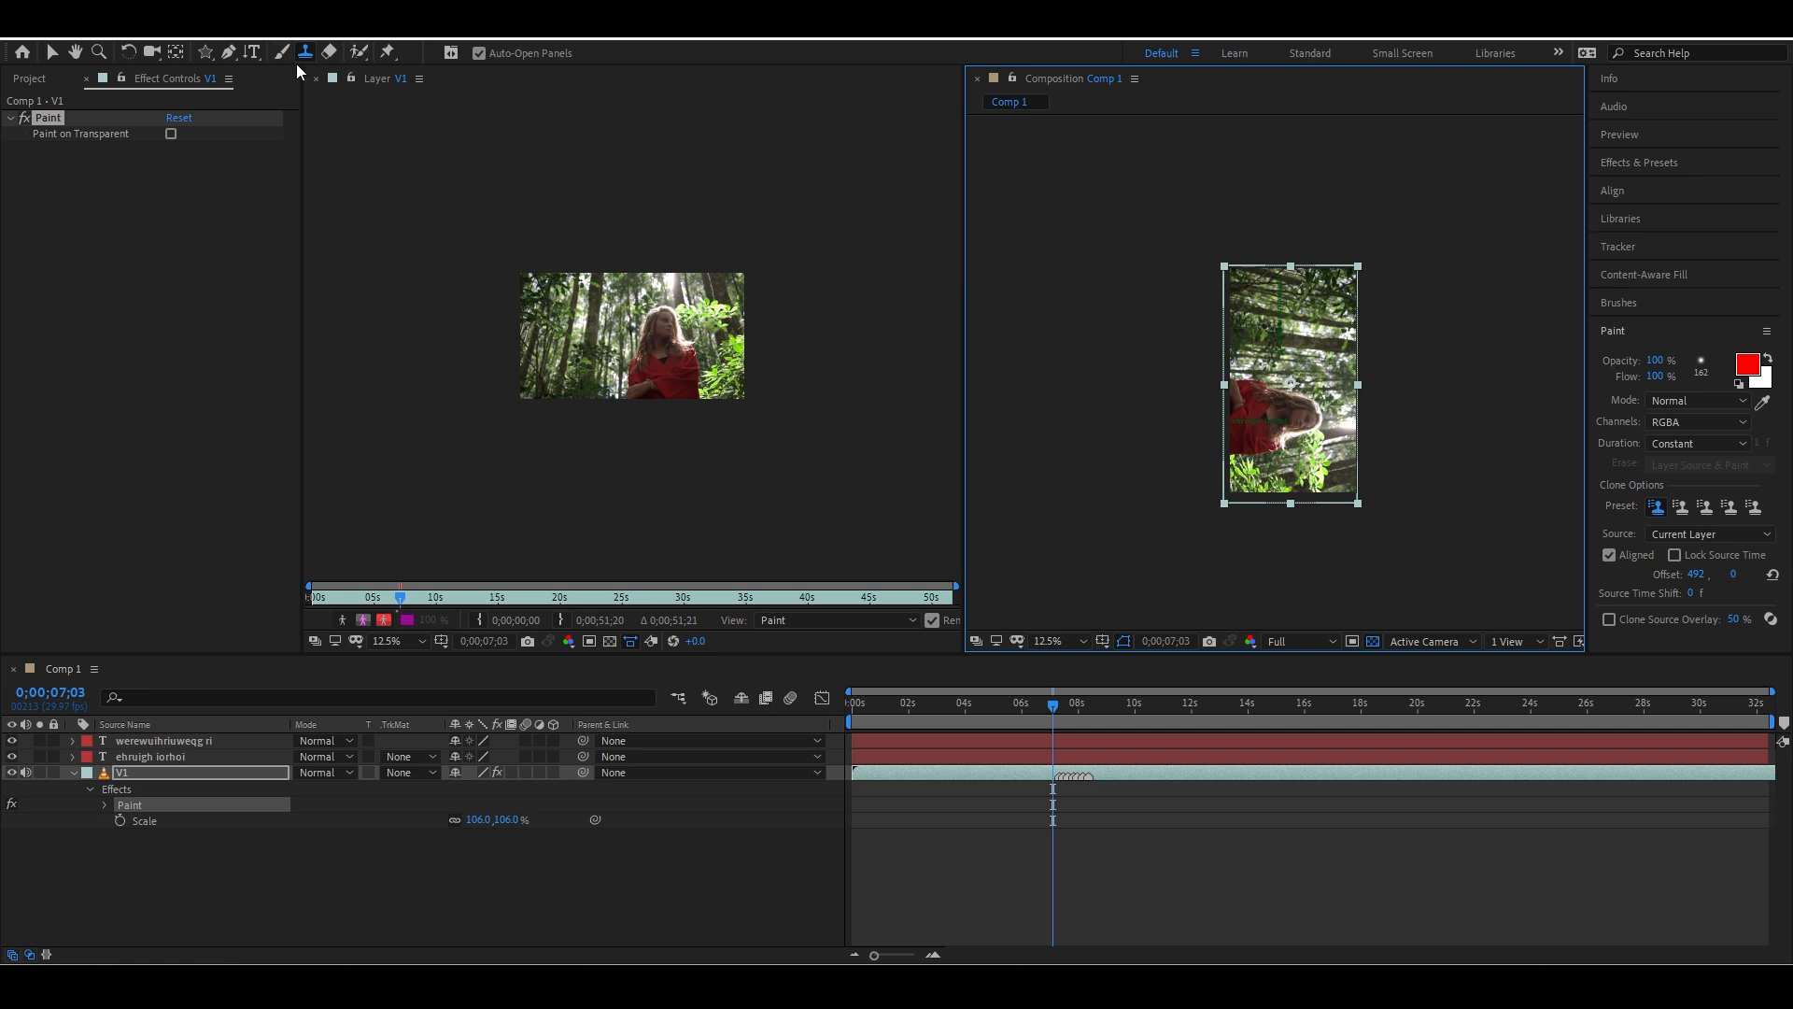
Warp the V1 layer with Puppet pins in the composition view, undo the warp, and remove the layer's effects
click(389, 54)
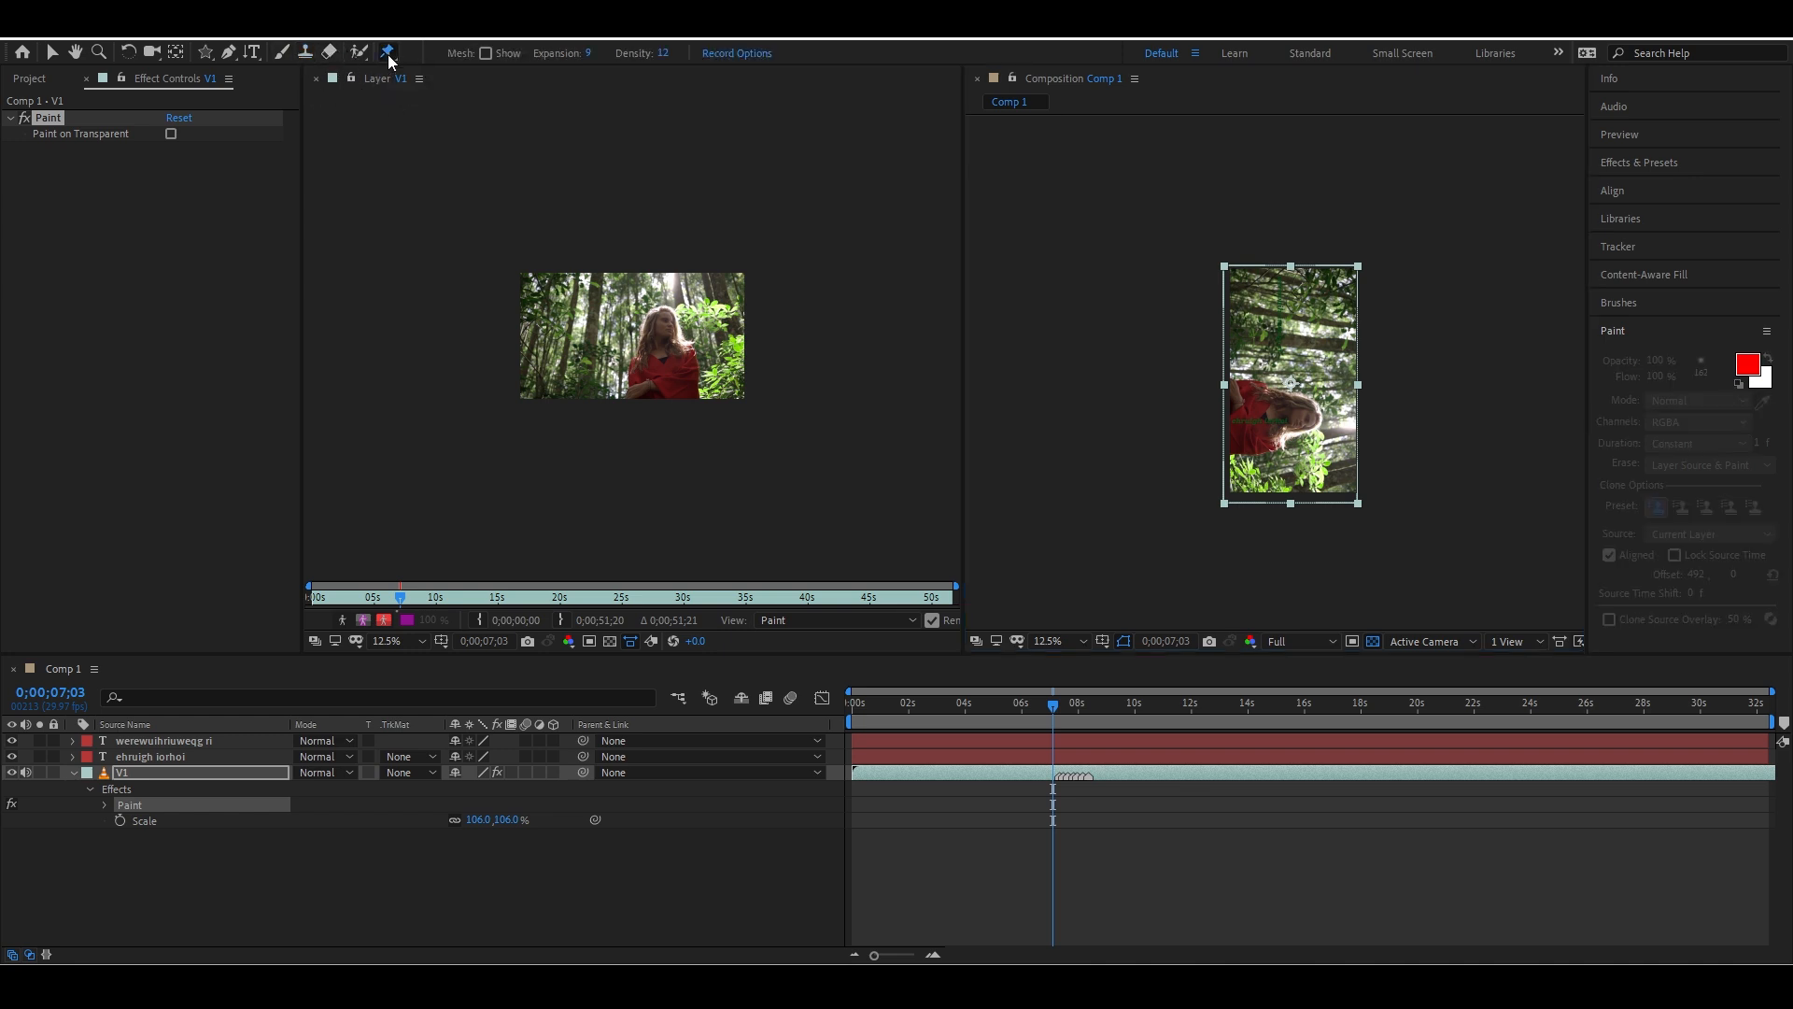
click(1250, 478)
click(1315, 467)
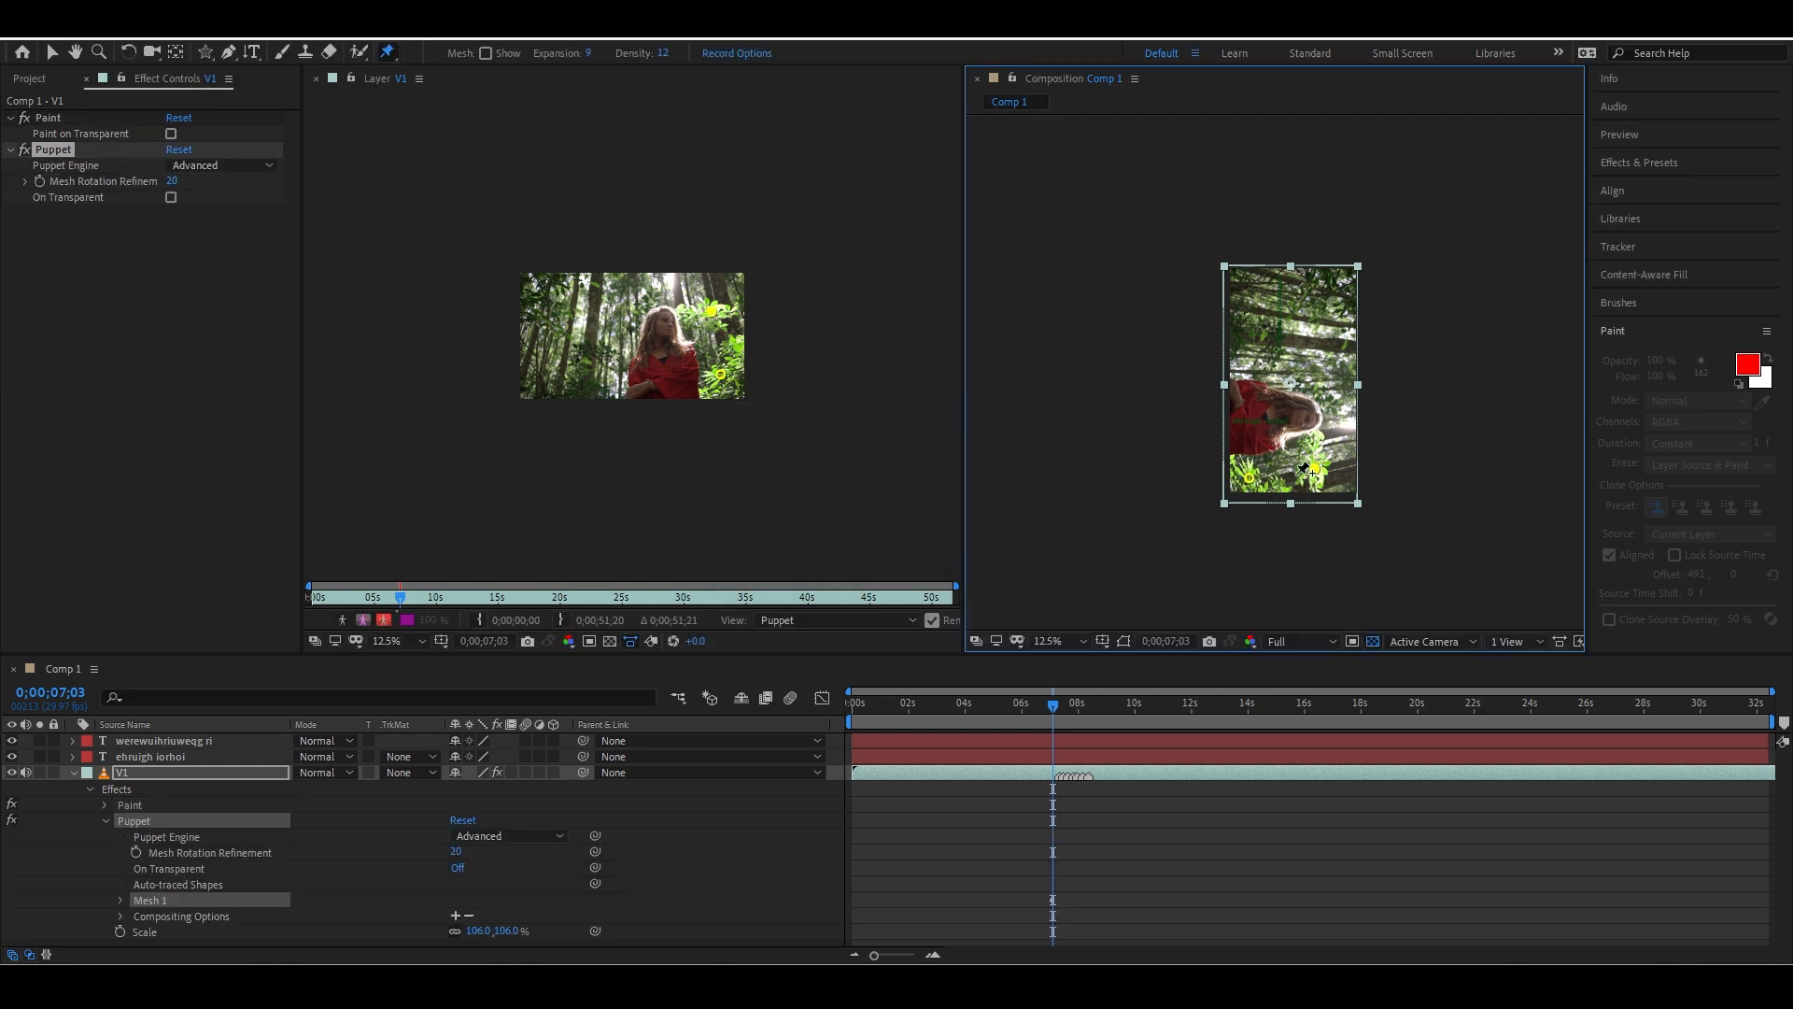
click(1259, 360)
click(1328, 309)
mouse_move(1336, 321)
mouse_down()
mouse_move(1347, 360)
mouse_move(1312, 308)
mouse_move(1327, 318)
mouse_move(1242, 313)
mouse_move(1354, 346)
mouse_move(1302, 332)
mouse_move(1326, 342)
mouse_up()
key(ctrl+z)
key(Delete)
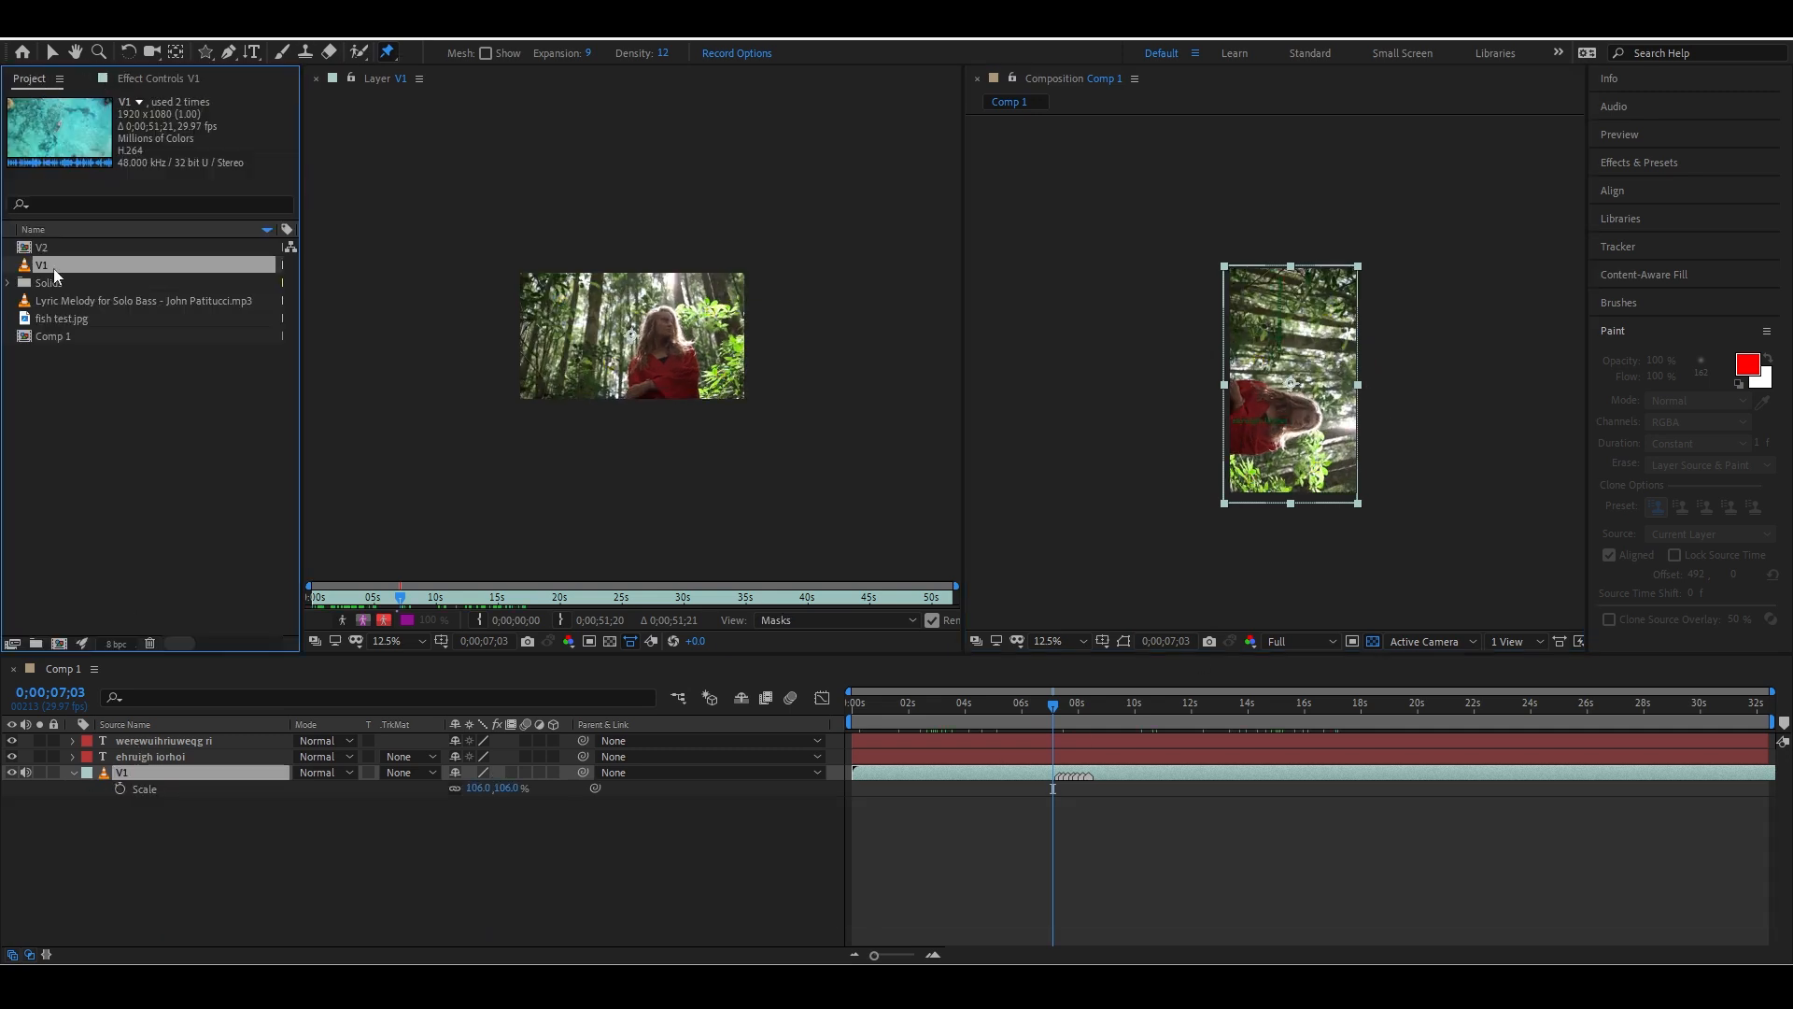
Show the Effect Controls of the V1 layer
click(145, 79)
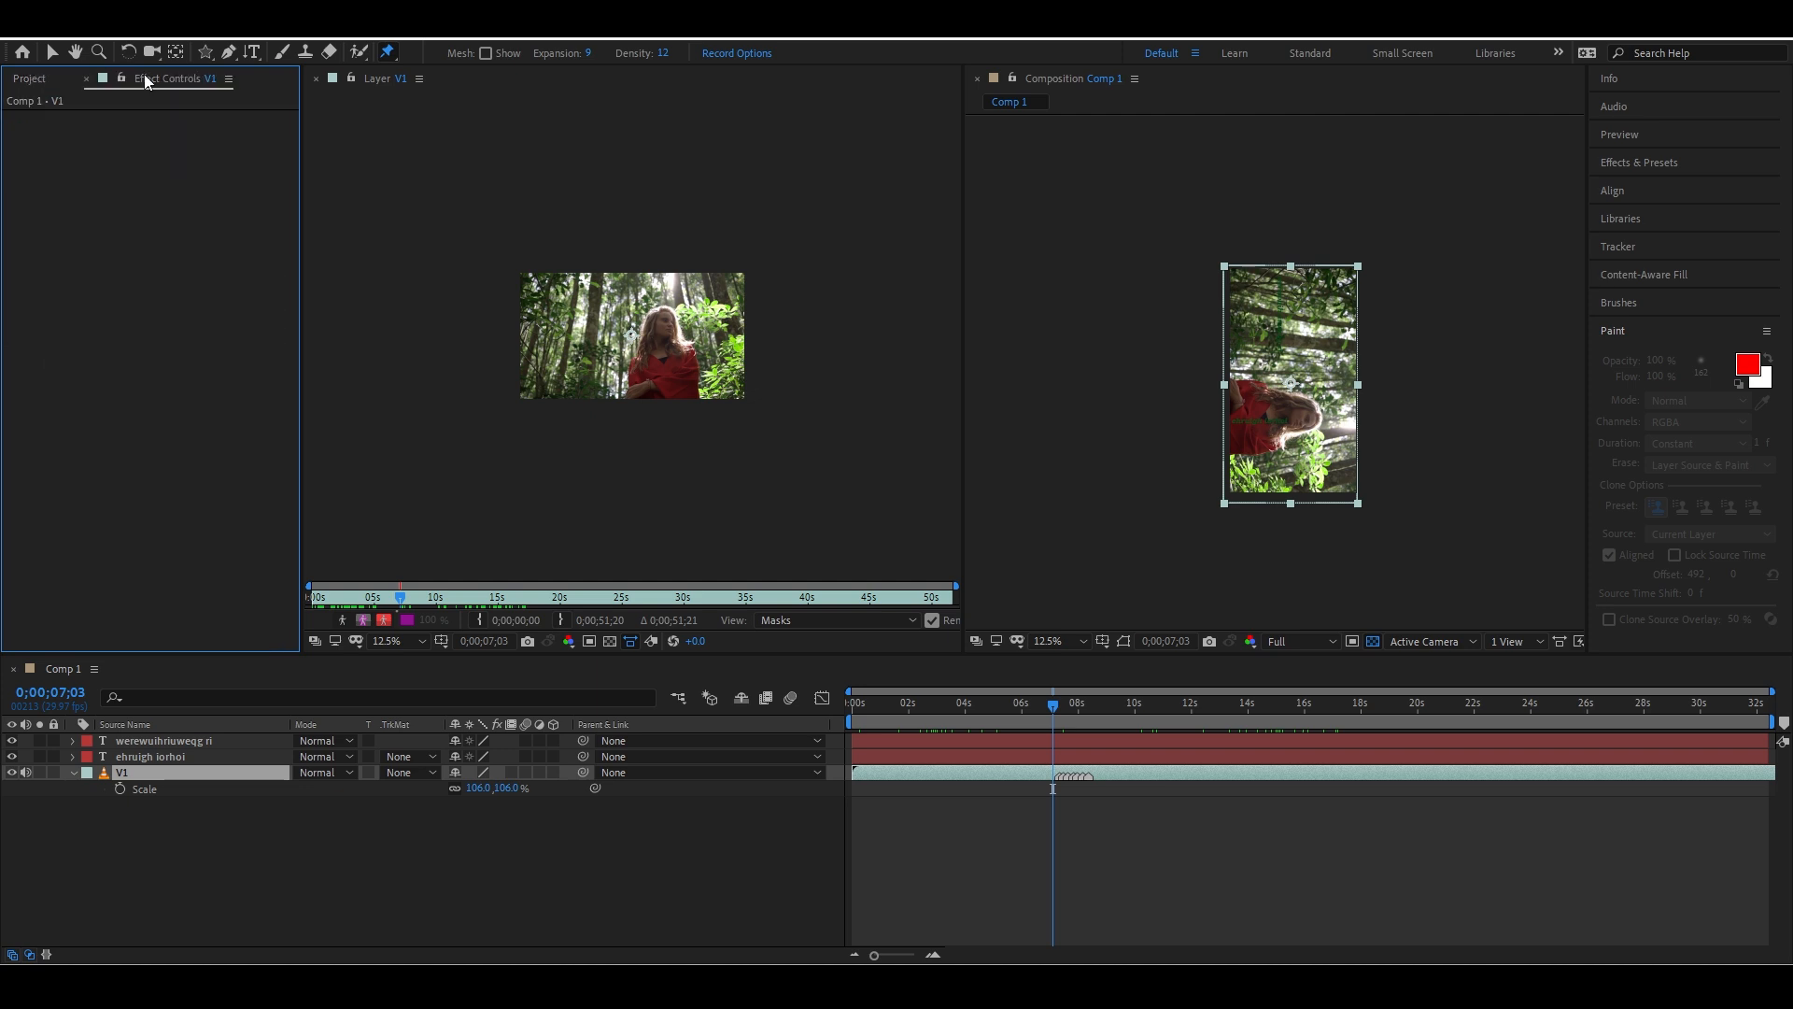
Collapse the V1 layer's properties and select each layer in turn to compare their Effect Controls
click(182, 756)
click(182, 744)
click(175, 760)
click(171, 776)
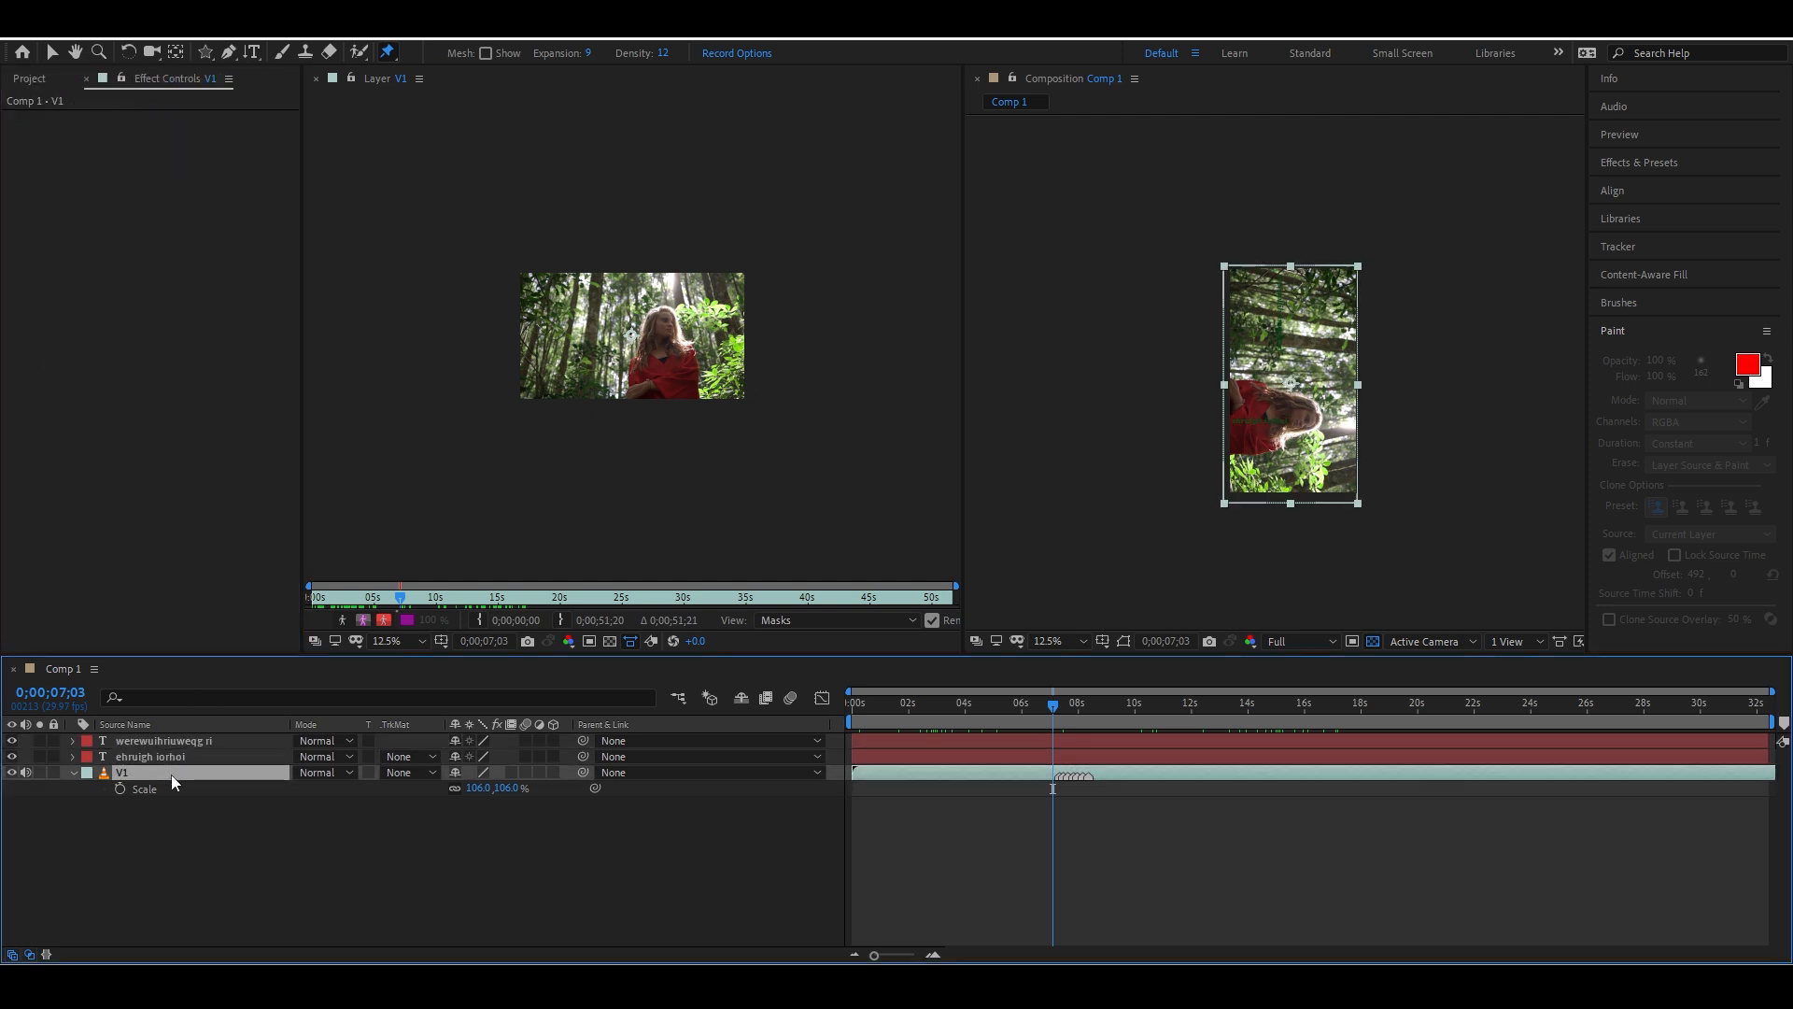
click(77, 776)
click(119, 742)
click(127, 775)
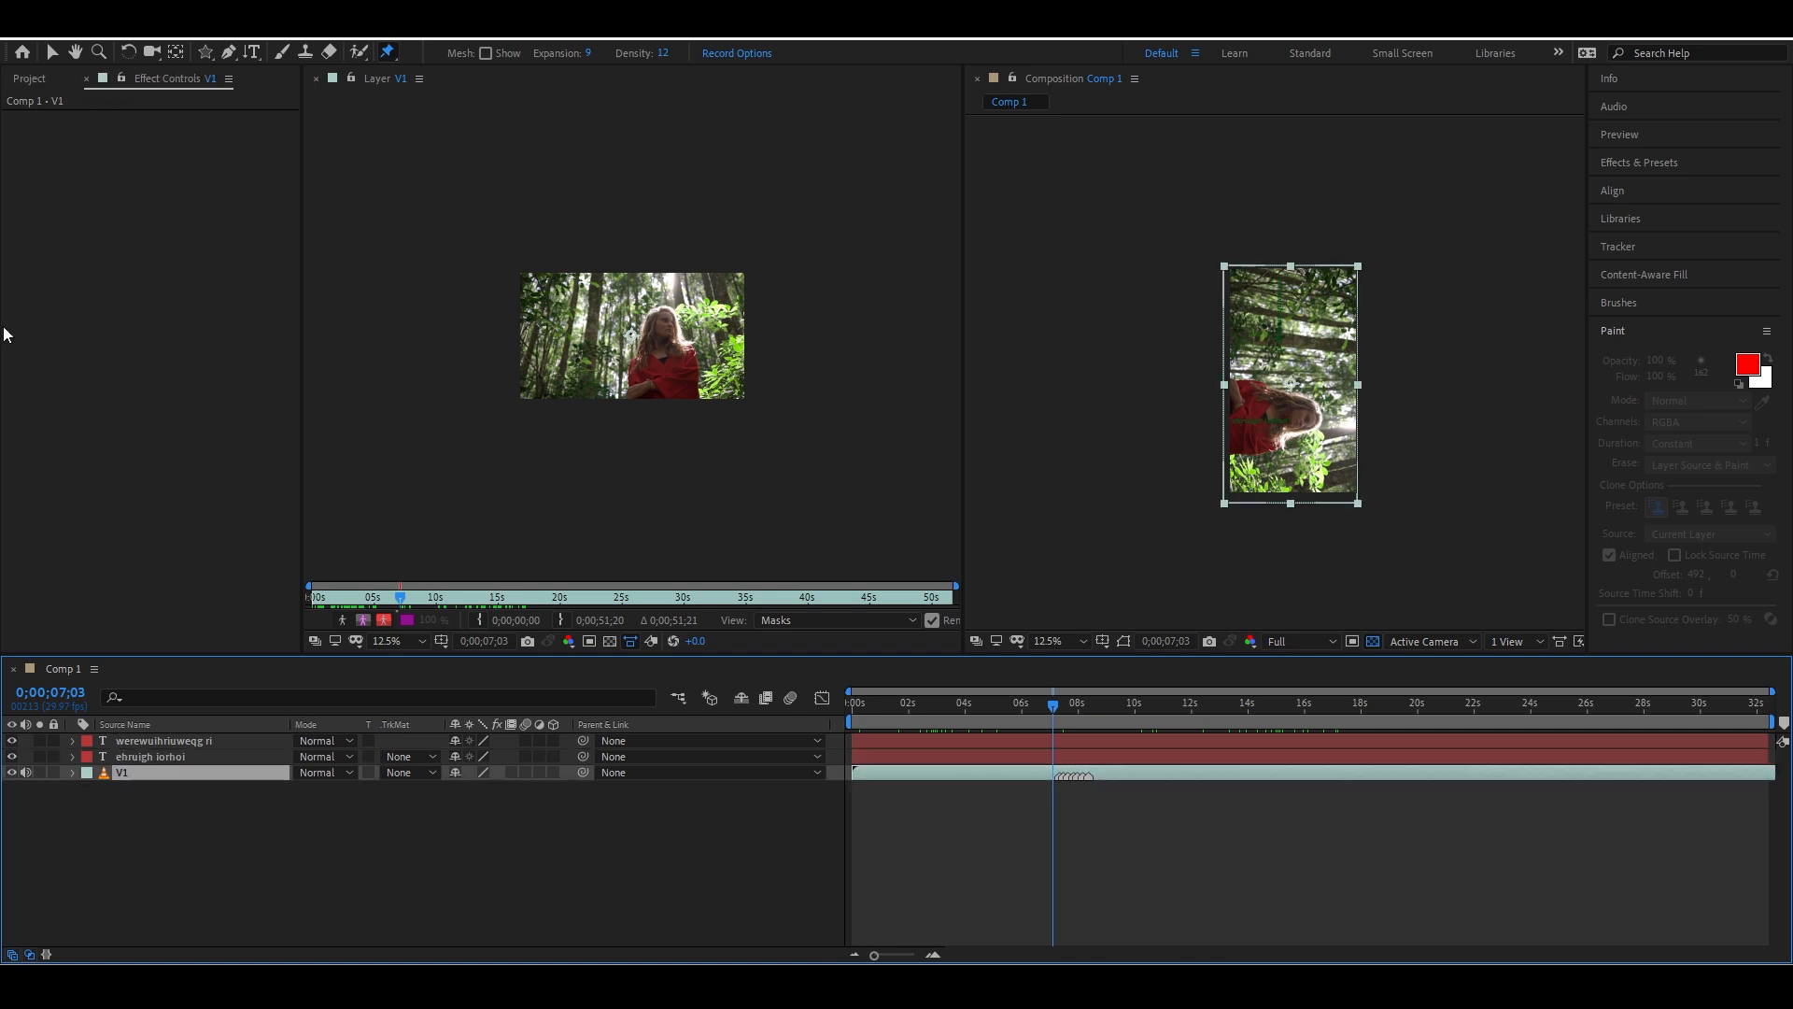
click(151, 760)
click(140, 743)
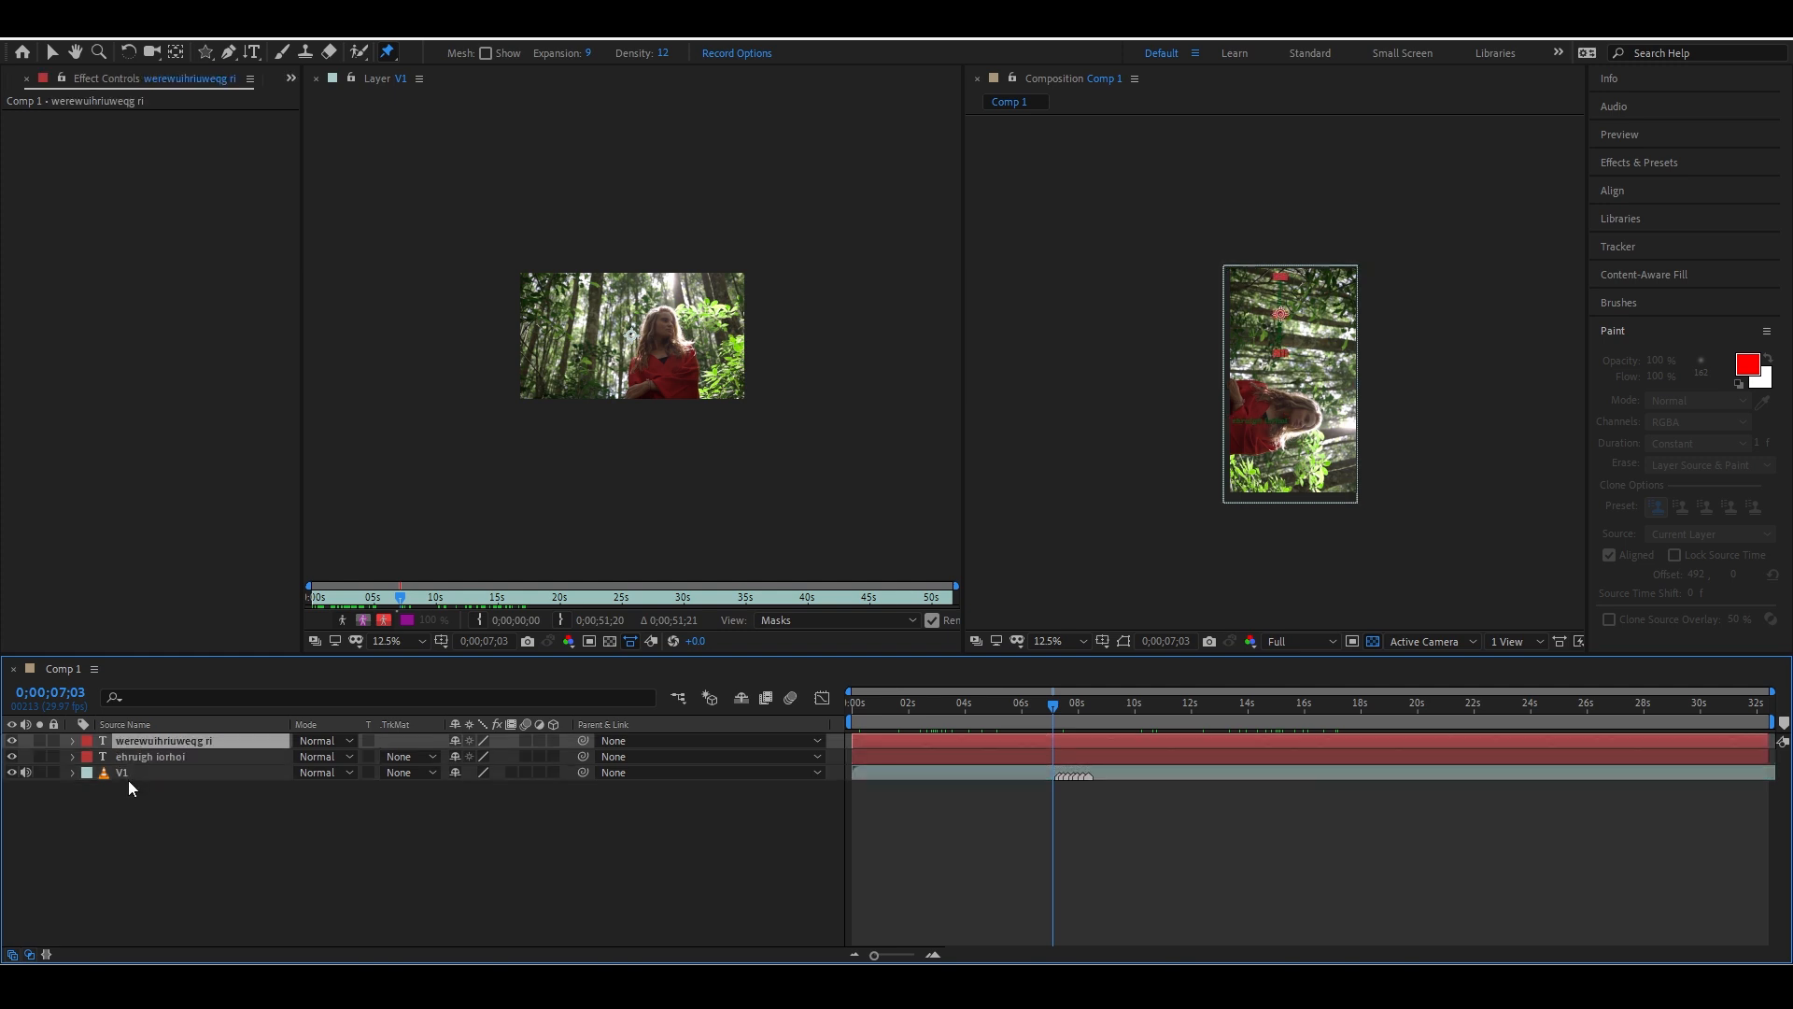
Select the V1 layer and list the Blur & Sharpen effects in Effects & Presets
click(128, 775)
click(1614, 164)
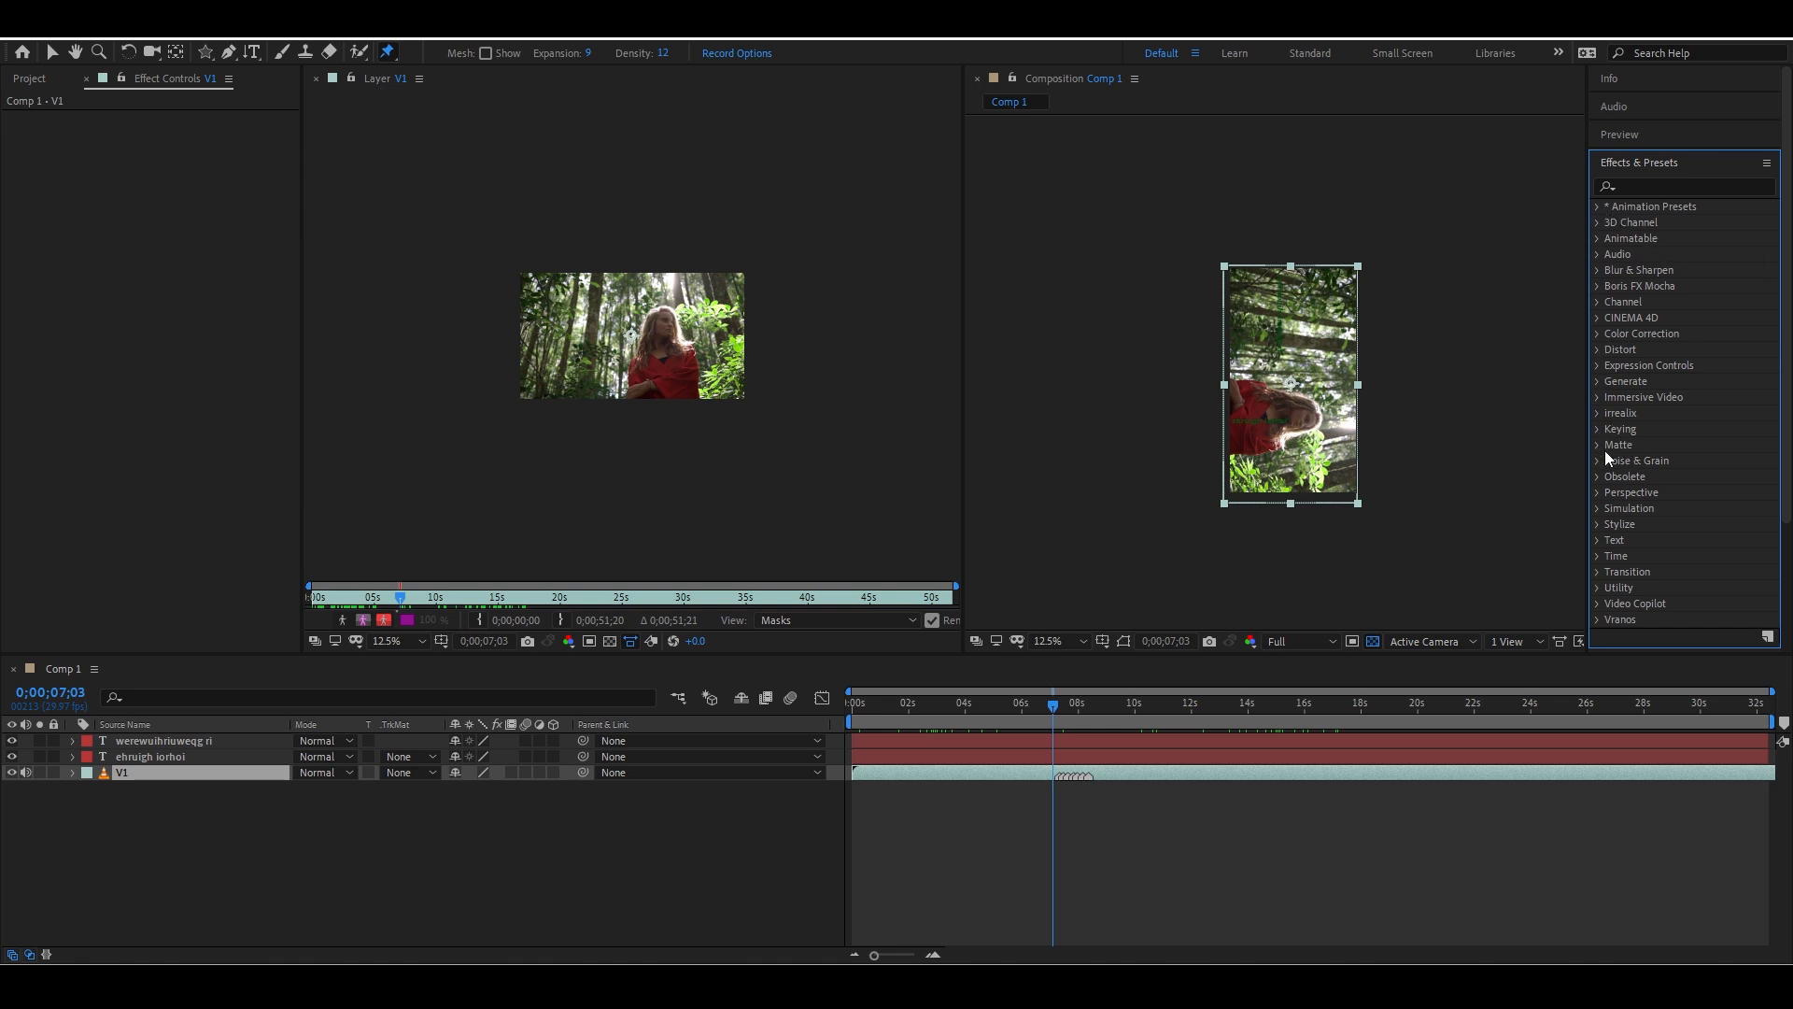
click(1597, 271)
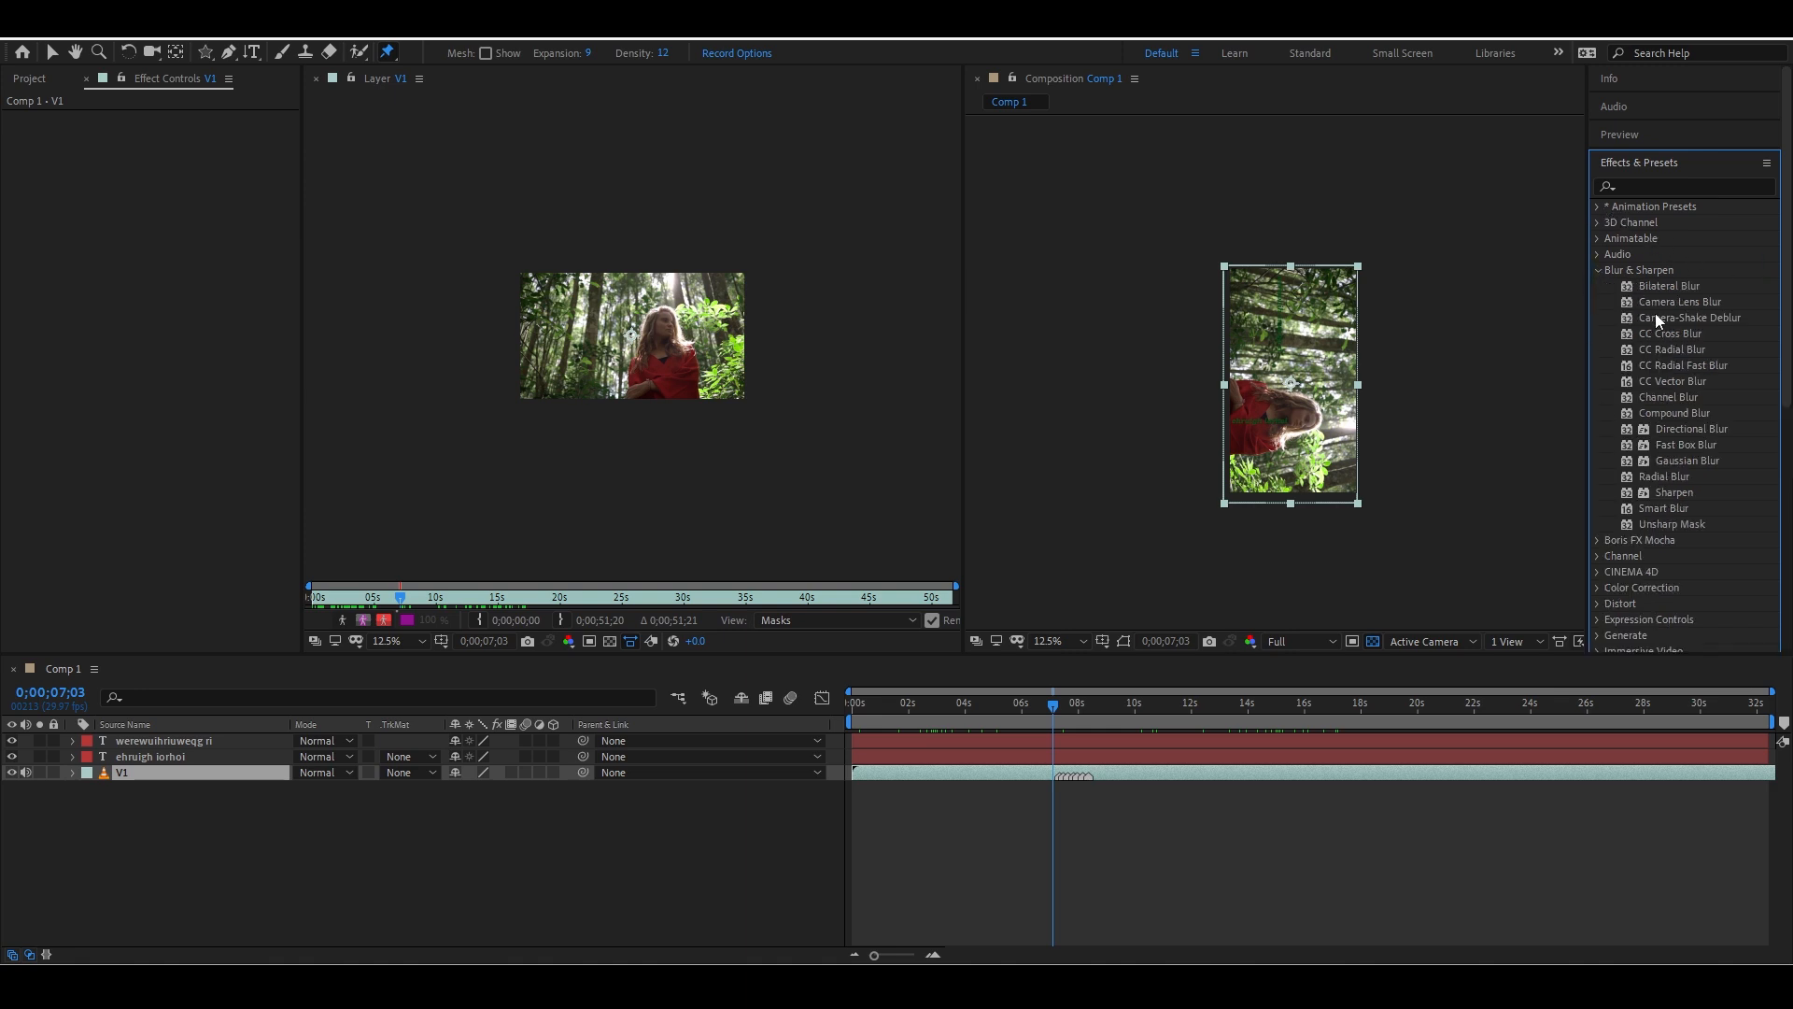
Apply Camera Lens Blur to the V1 layer, try a different Blur Radius, and delete the effect
drag(1653, 303, 261, 777)
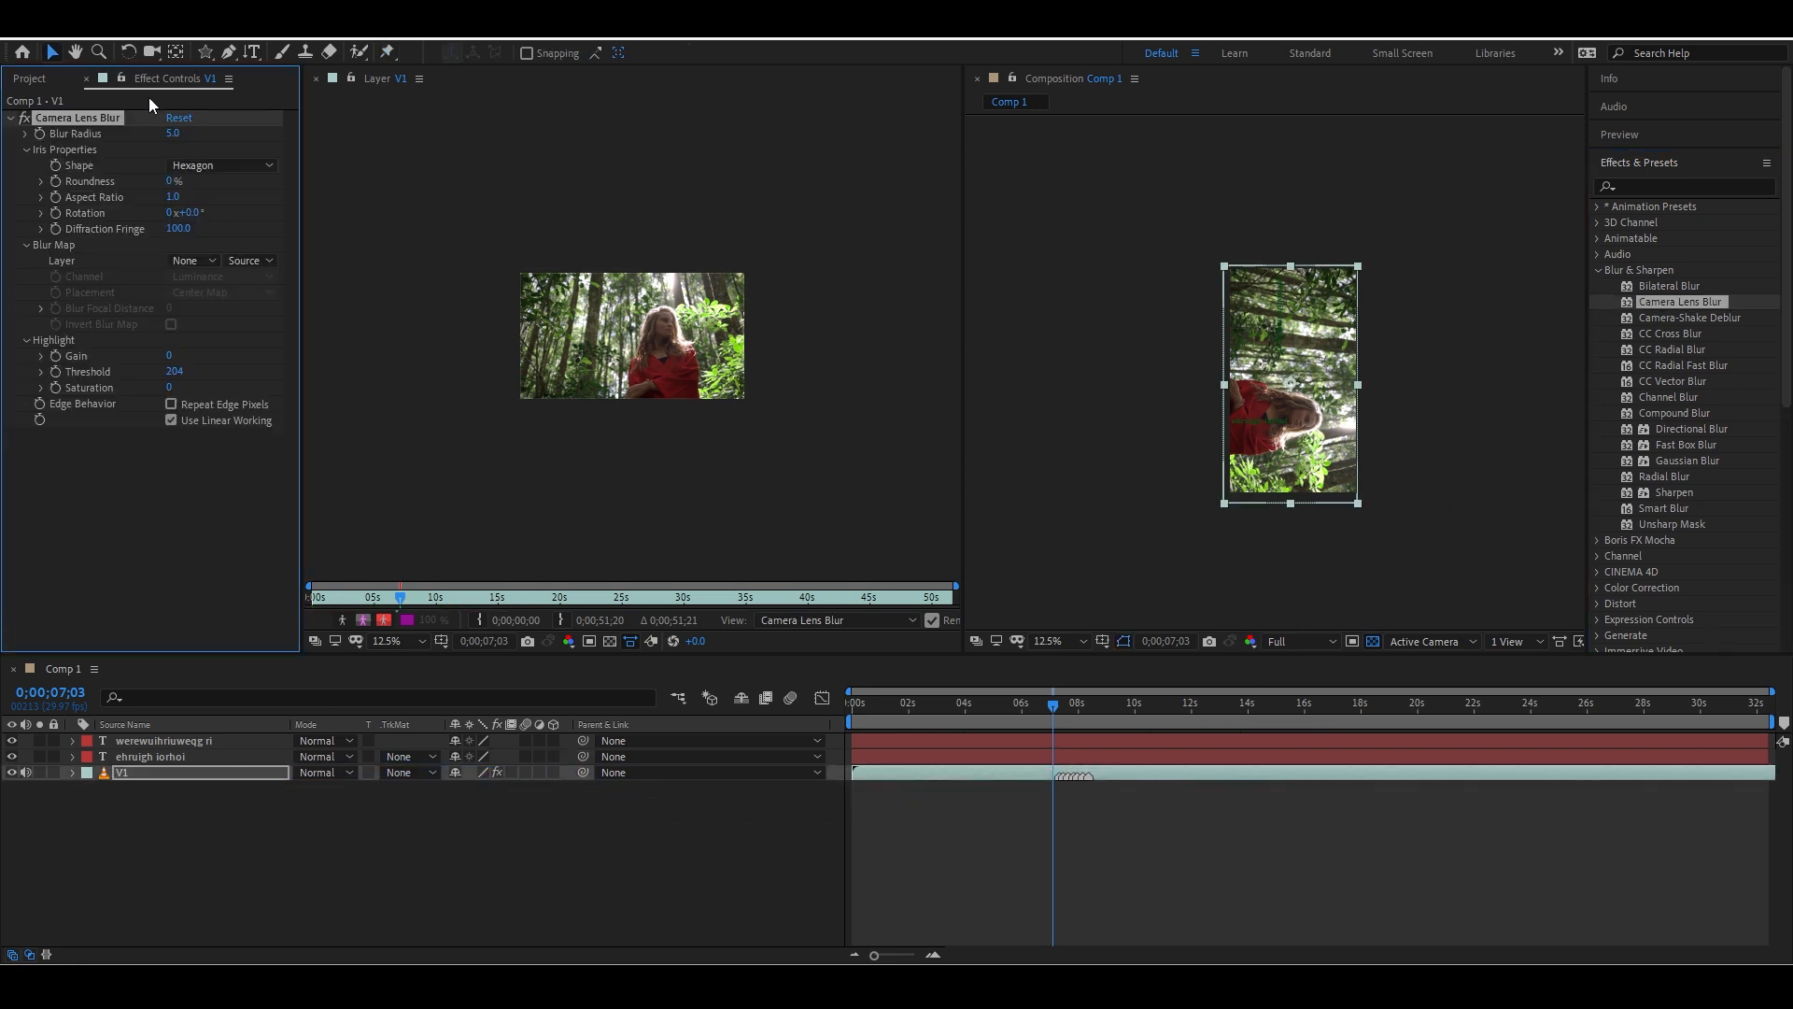
drag(173, 134, 338, 184)
click(47, 117)
key(Delete)
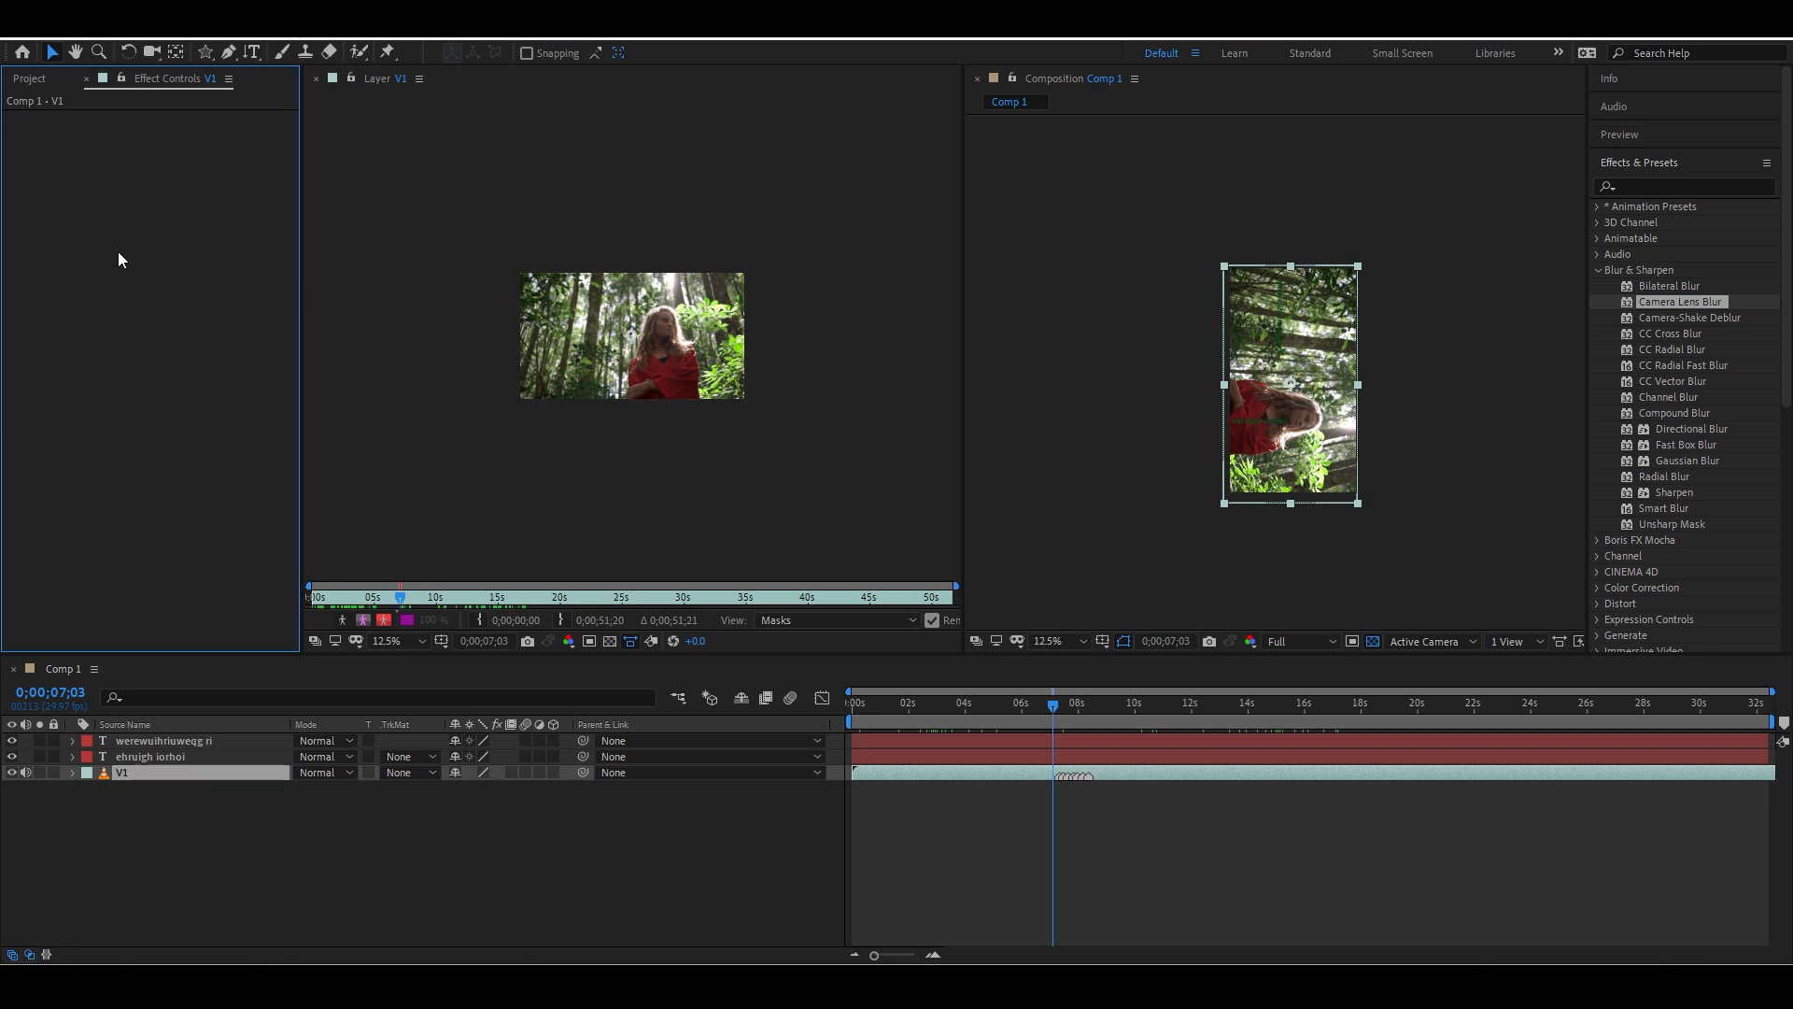
Try applying Camera Lens Blur to V1 through its timeline bar, the effects list and Effect Controls, undoing each attempt
click(84, 801)
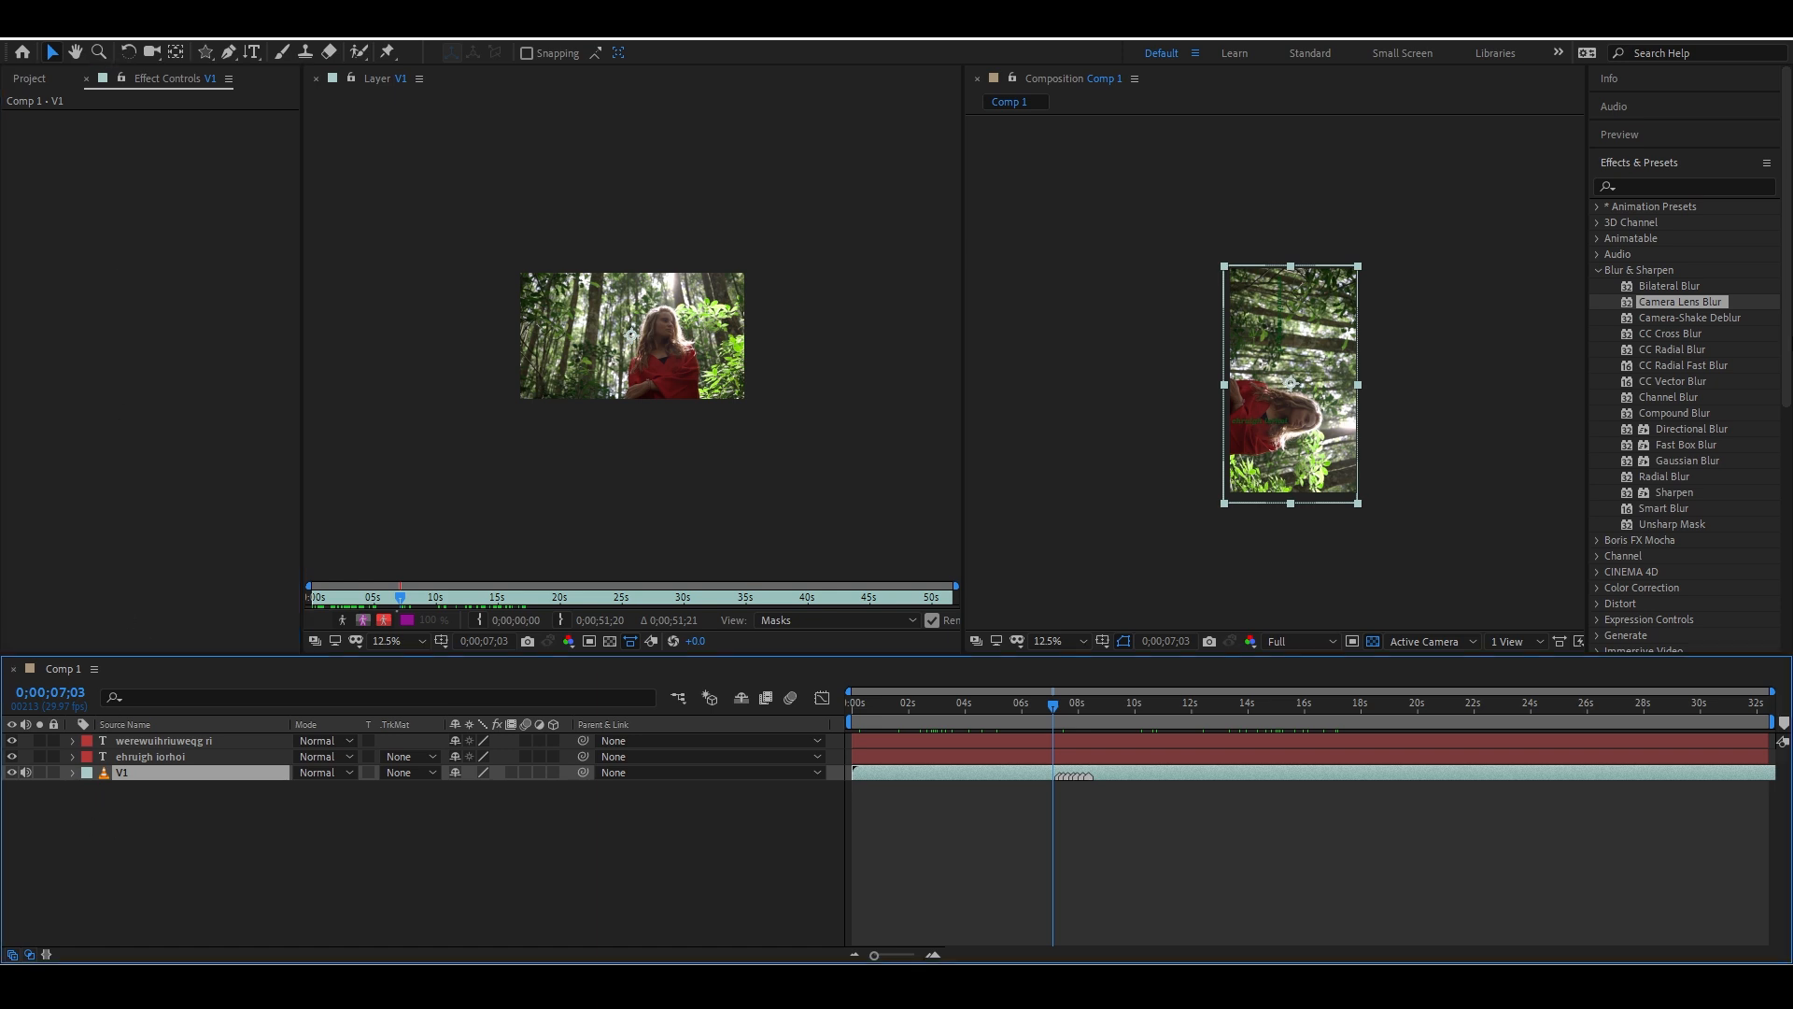
drag(1661, 297, 1208, 778)
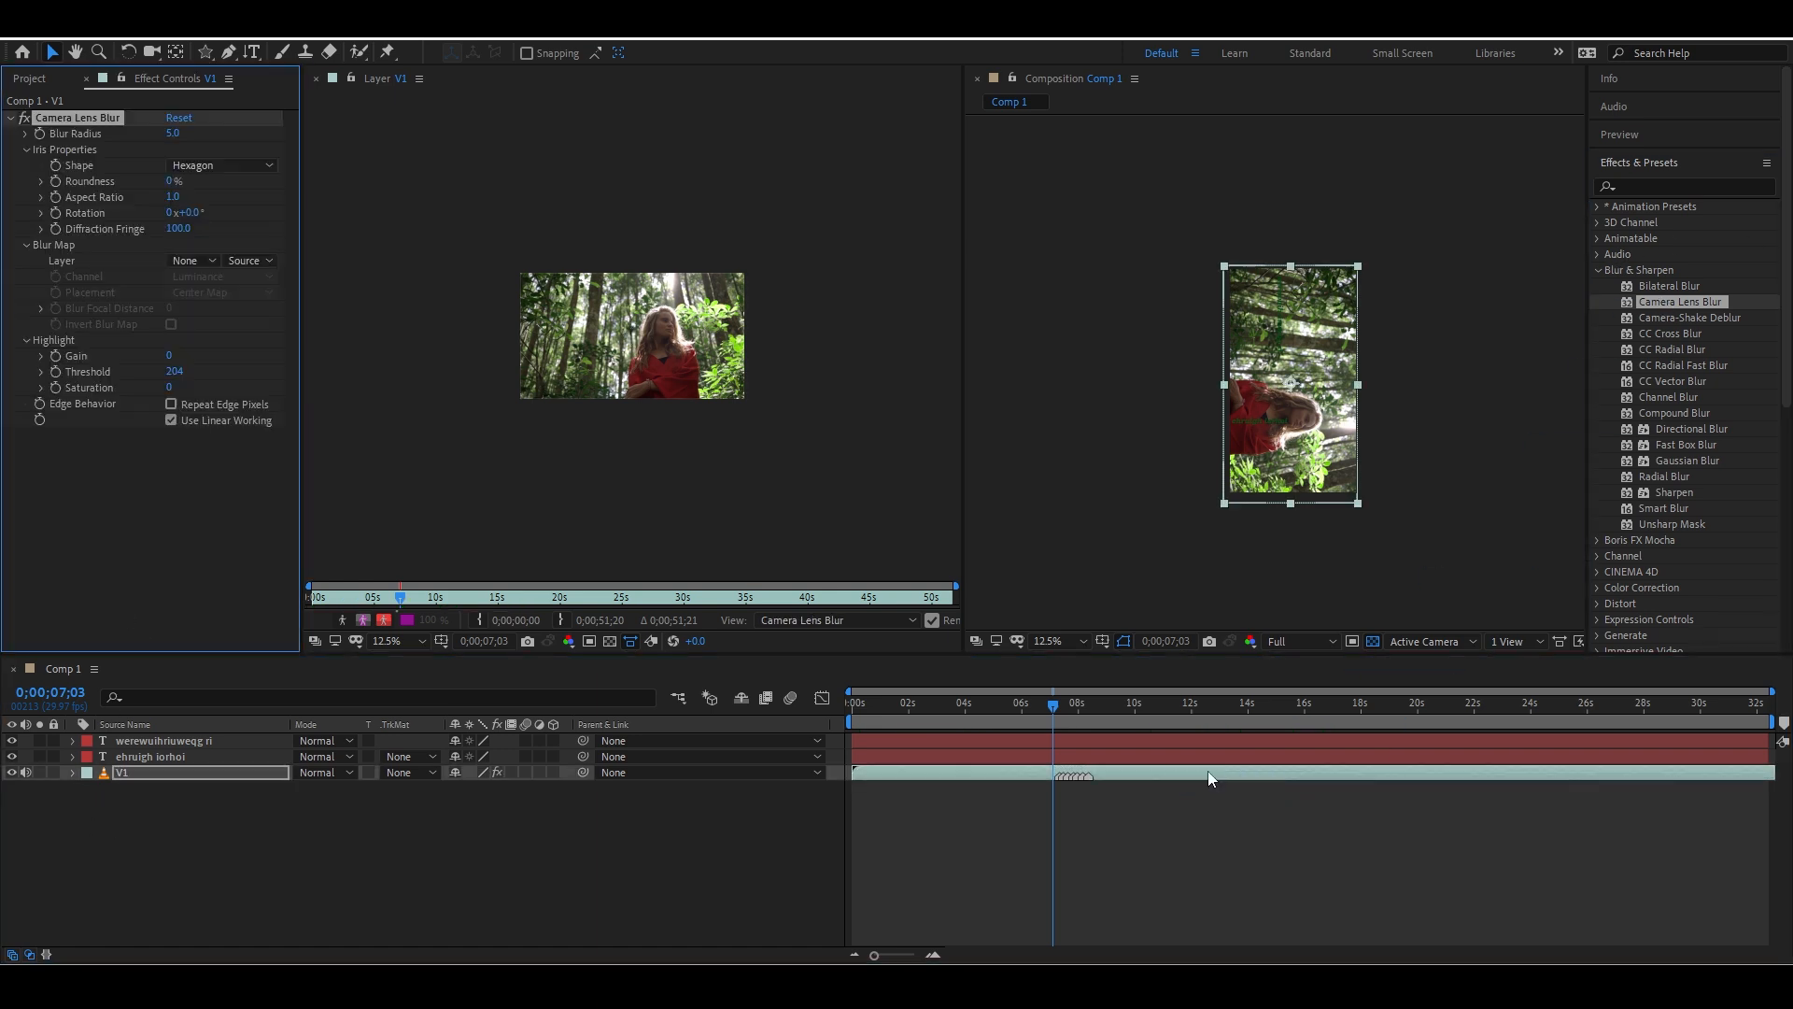
key(ctrl+z)
click(1392, 776)
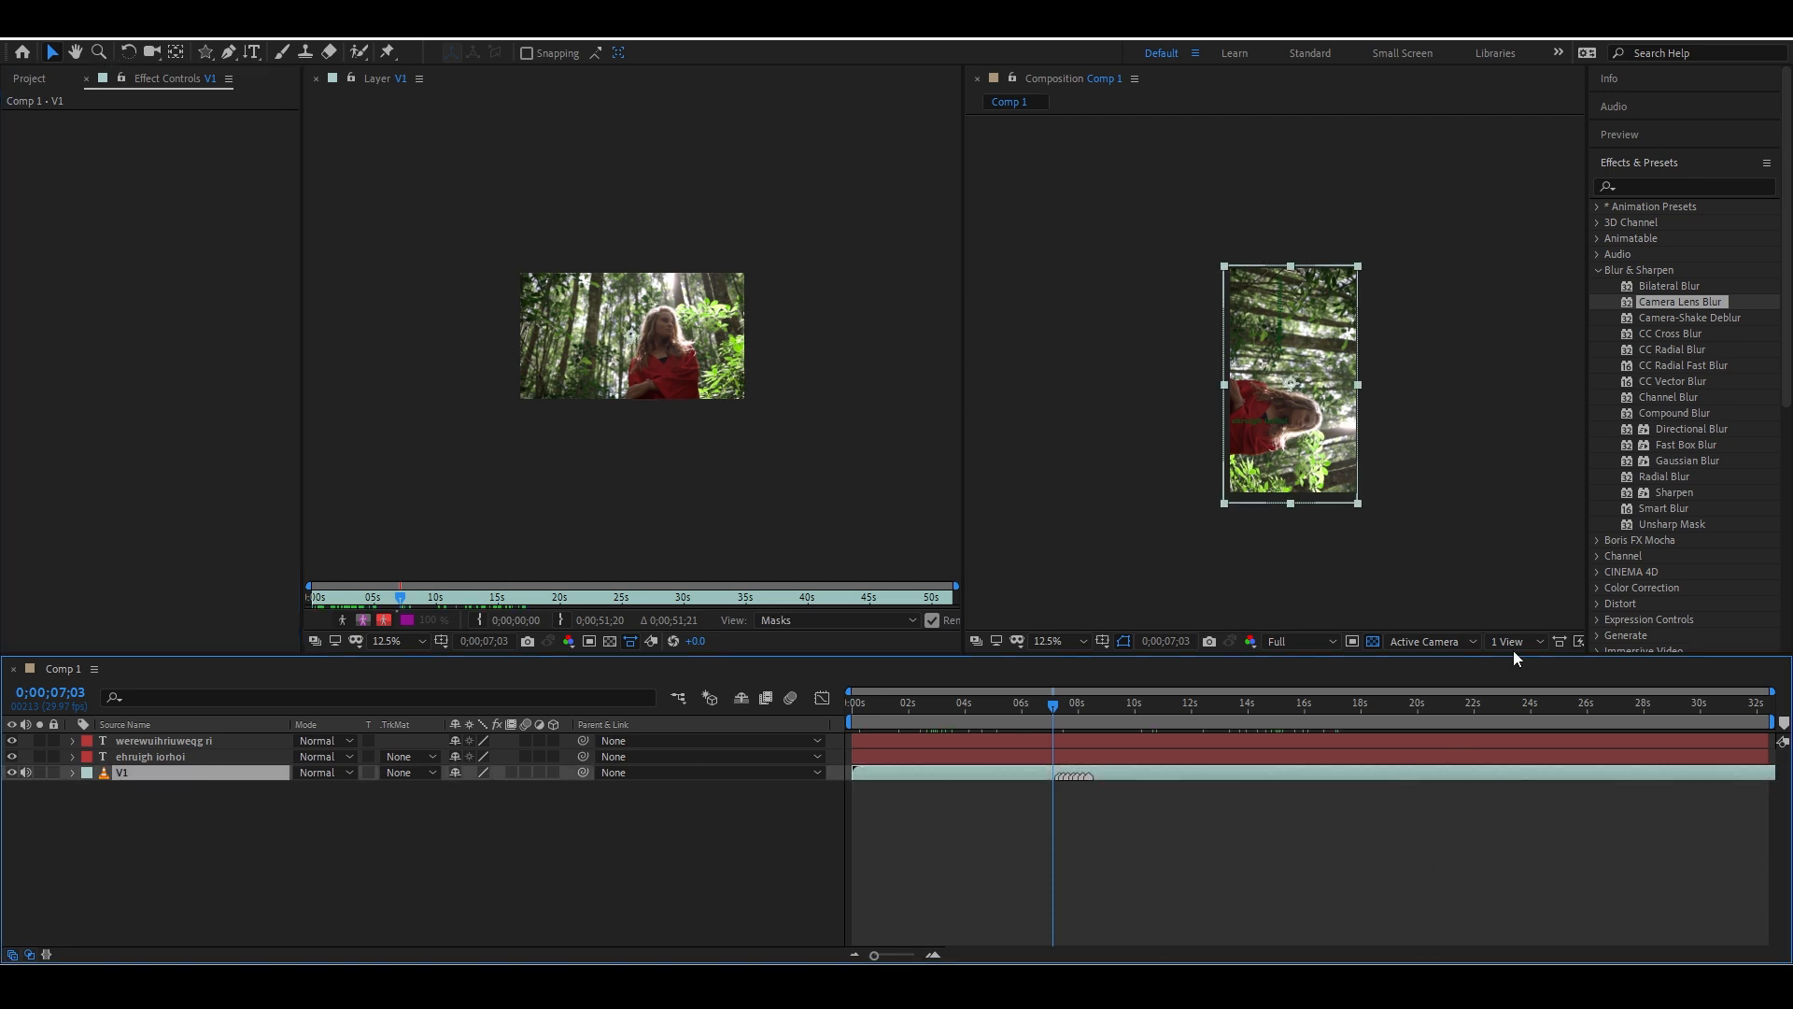
double_click(1685, 299)
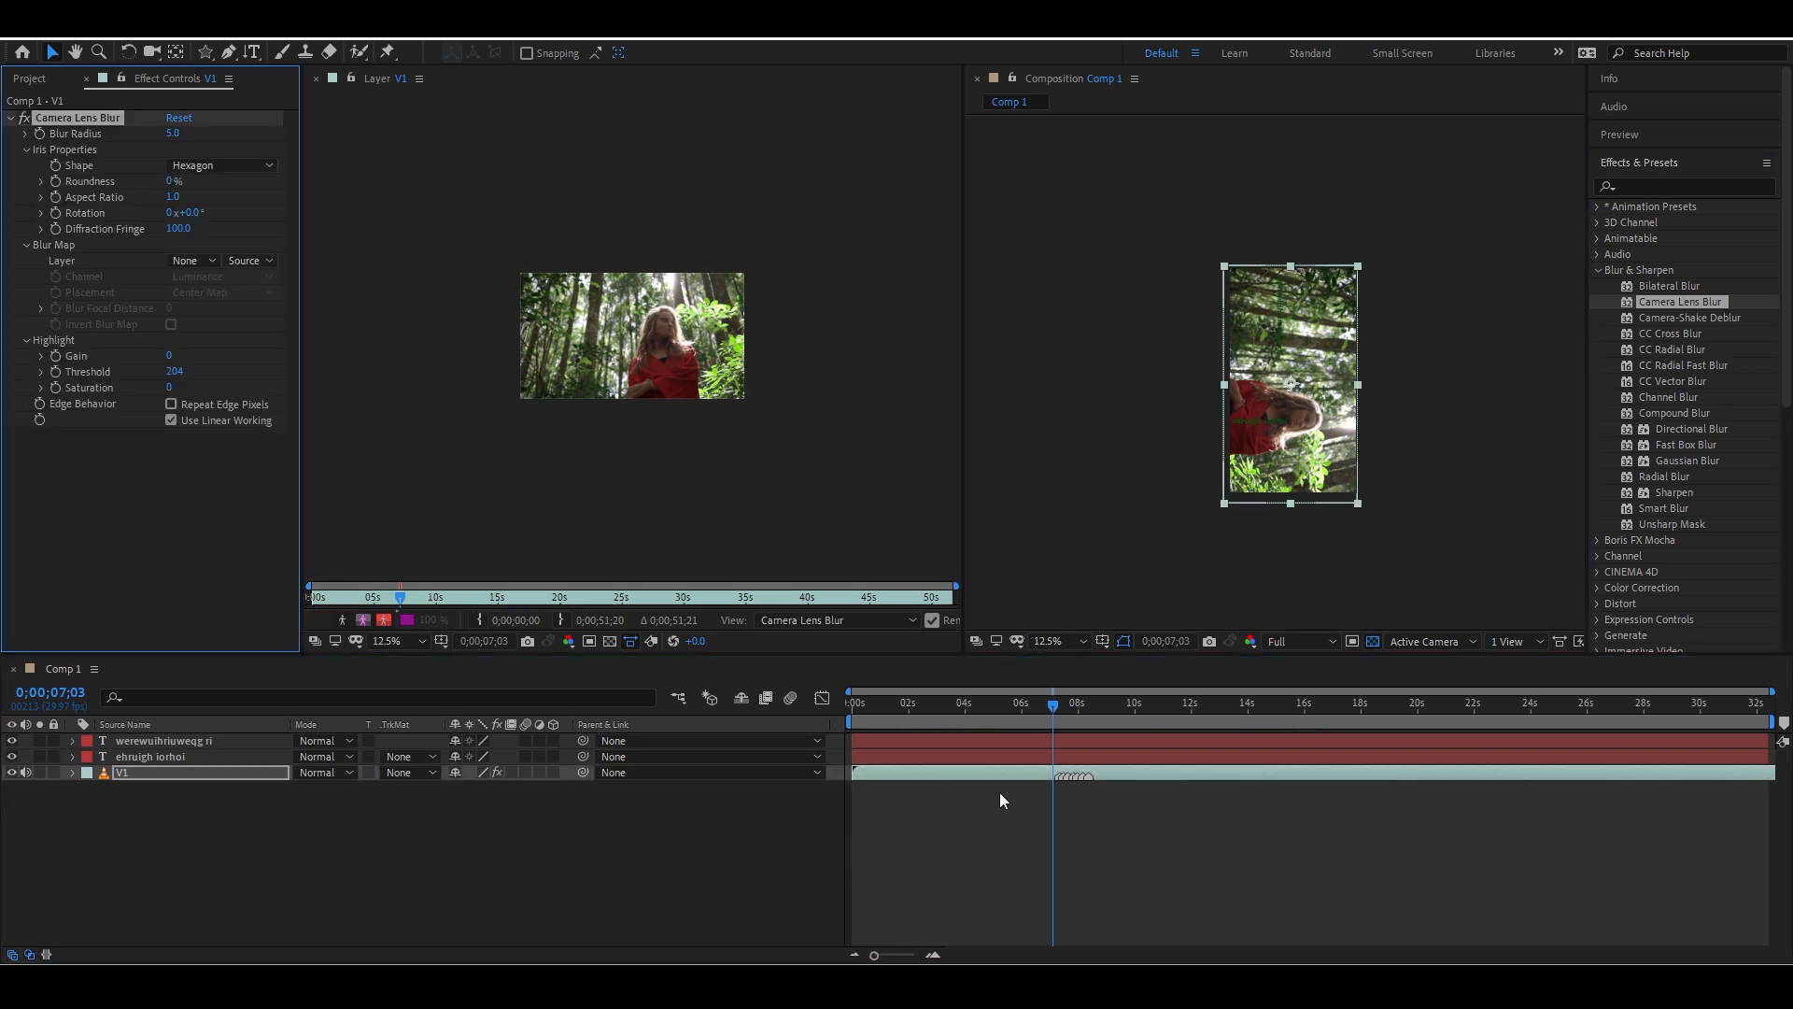
key(ctrl+z)
click(1149, 775)
drag(1651, 302, 101, 263)
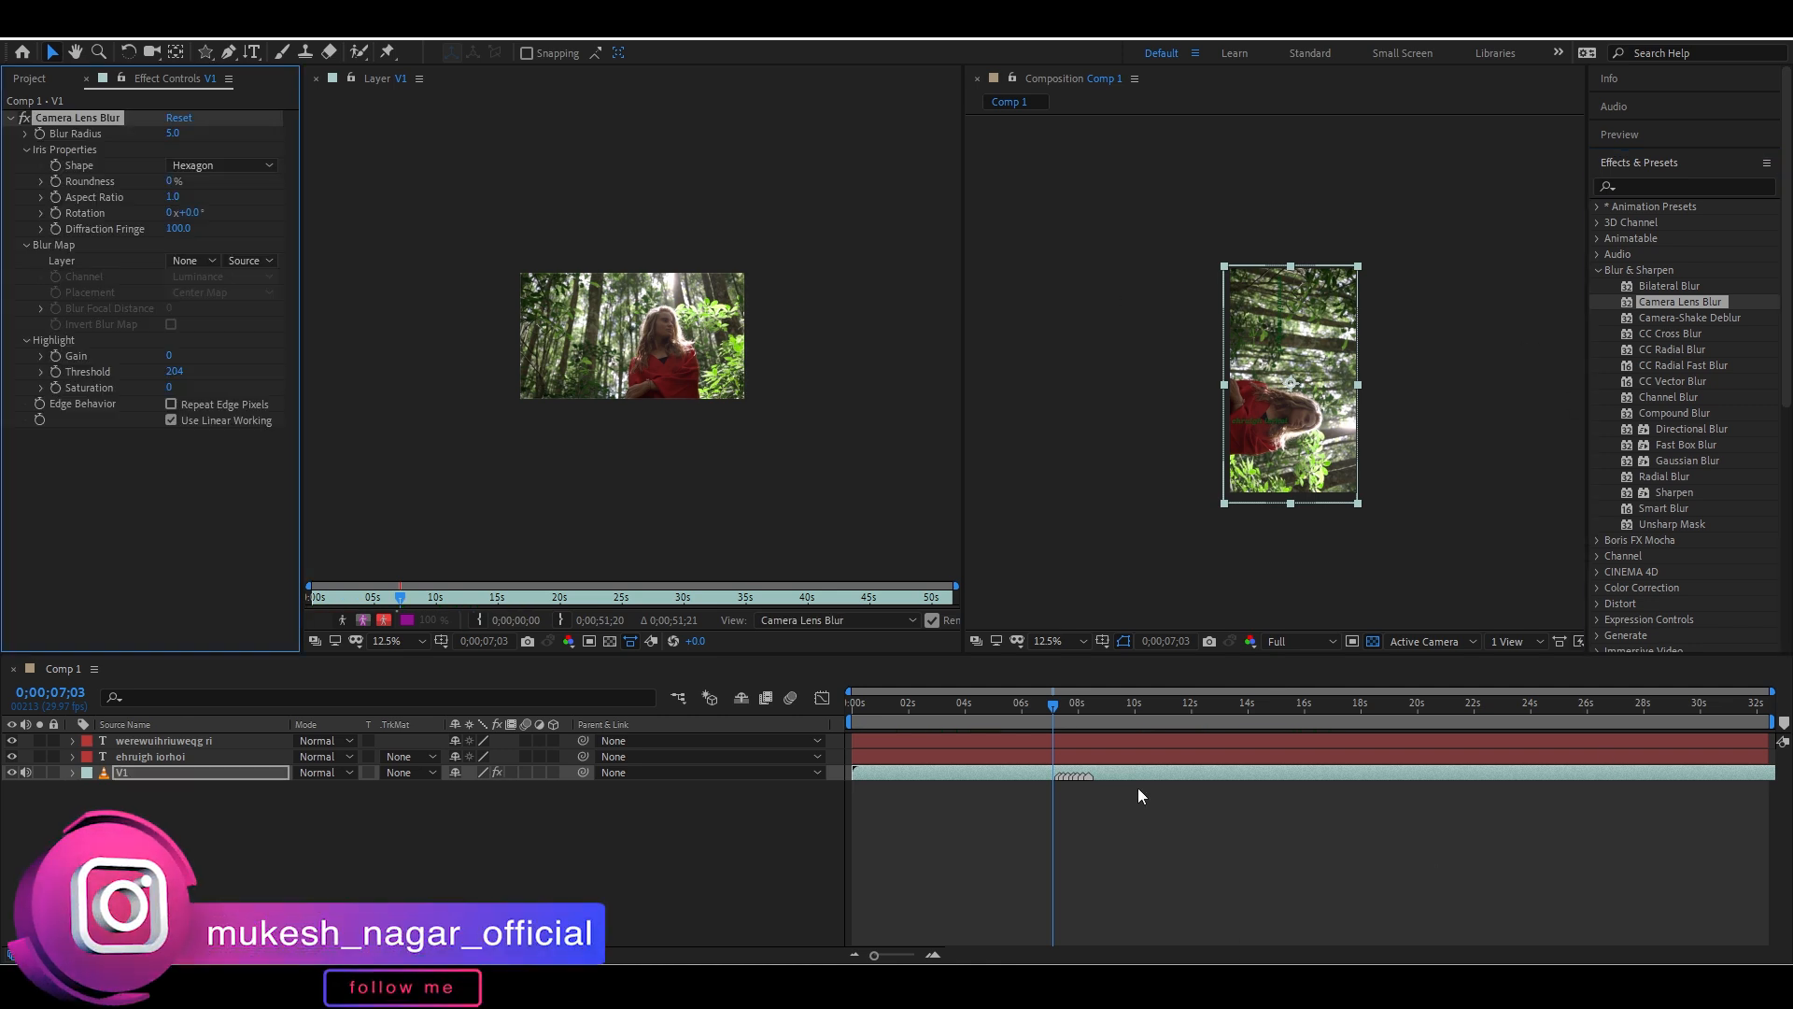
key(ctrl+z)
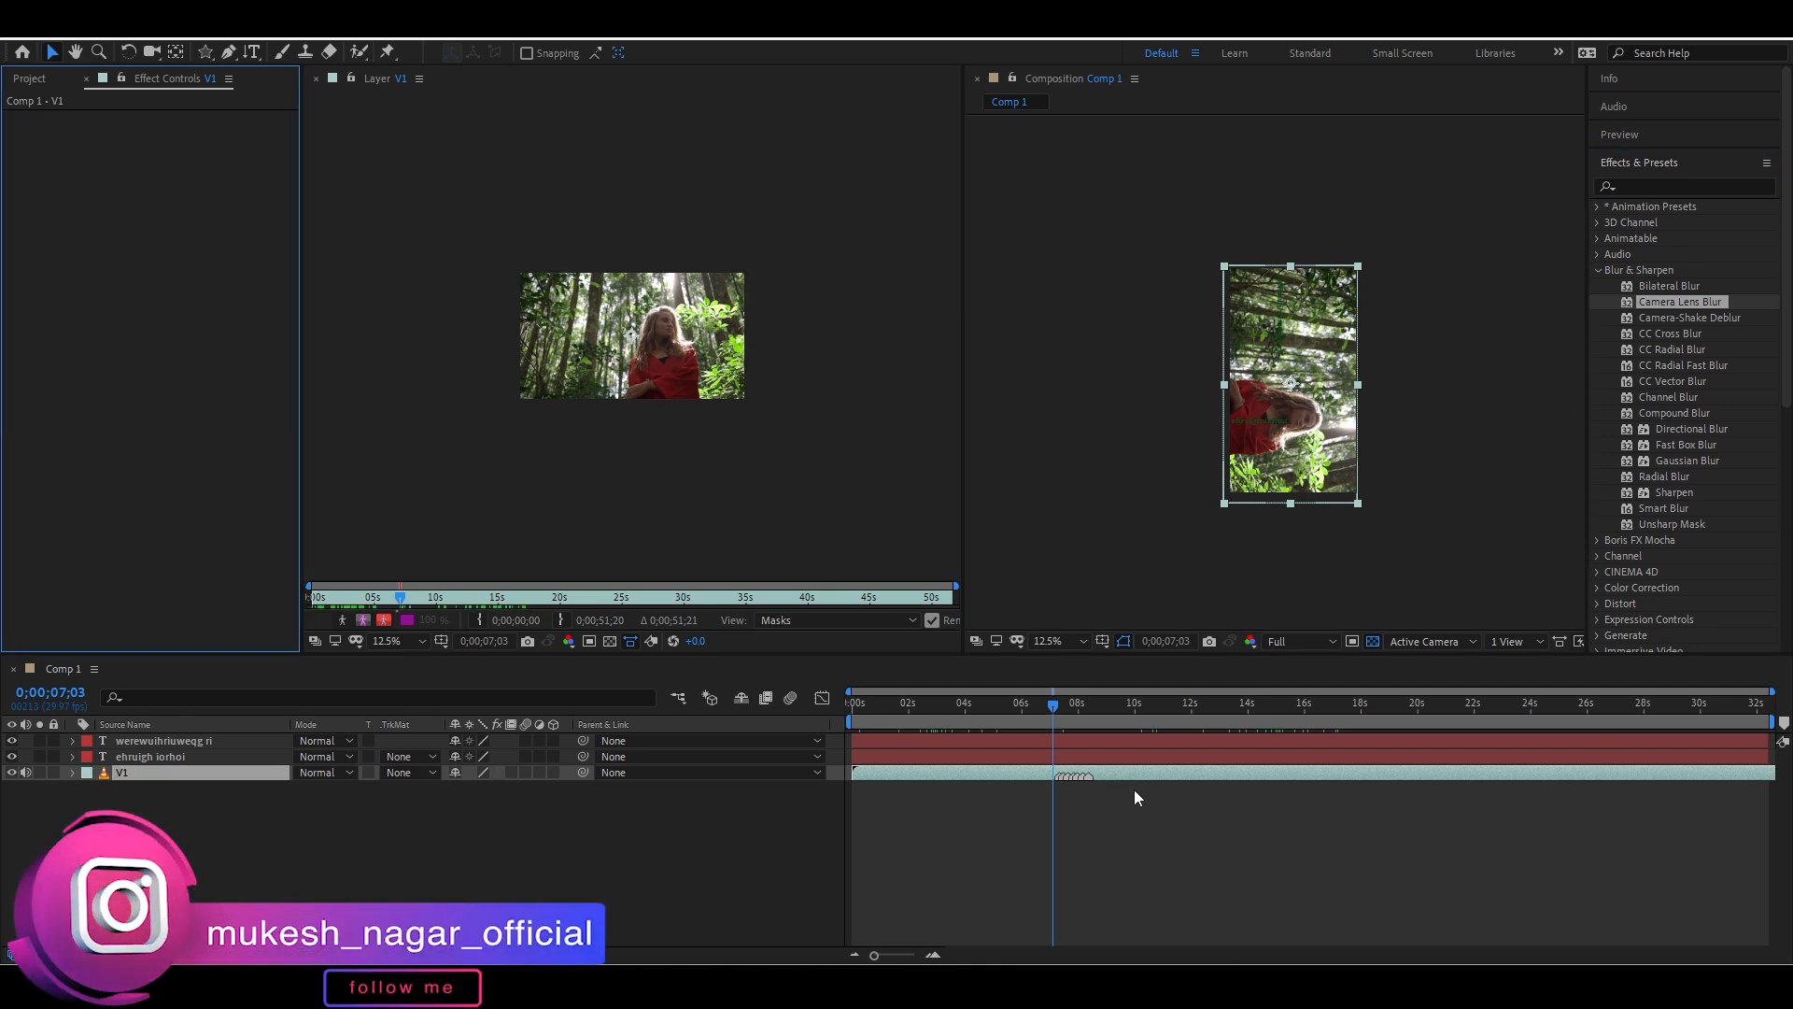
Apply CC Radial Fast Blur to the selected V1 layer and undo it
click(1150, 856)
click(1197, 771)
click(1635, 365)
double_click(1635, 364)
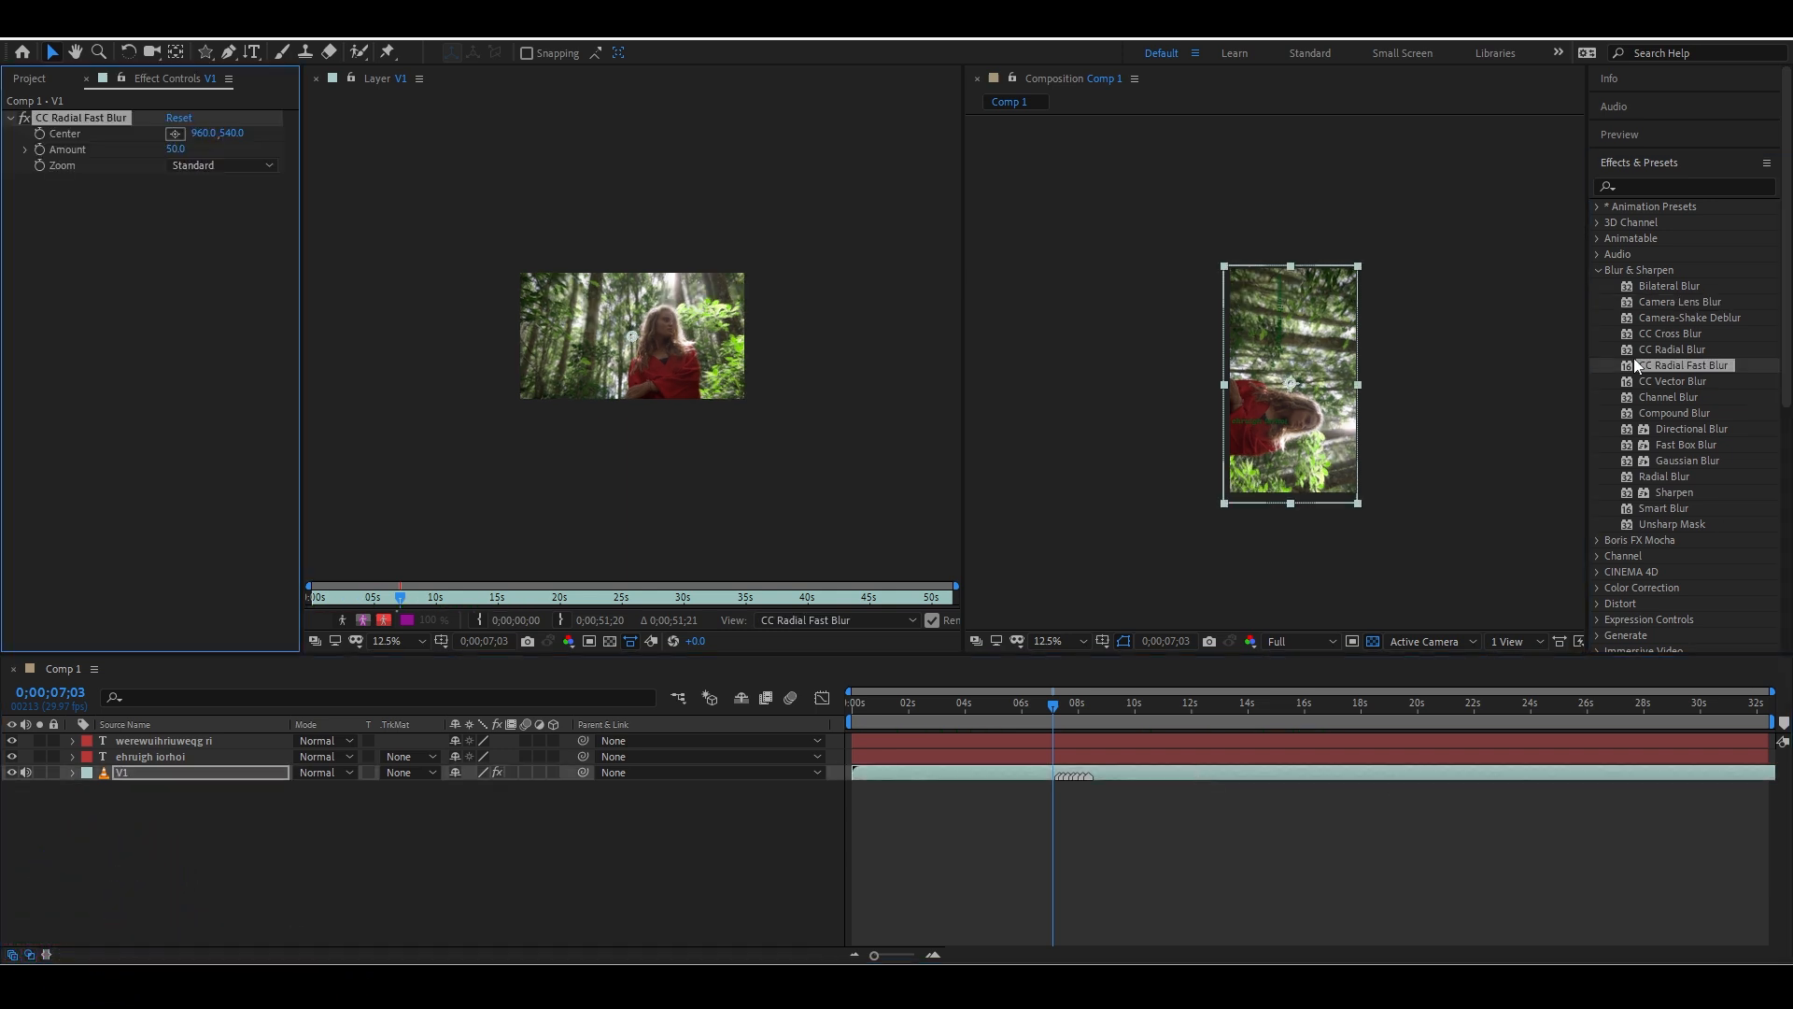
key(ctrl+z)
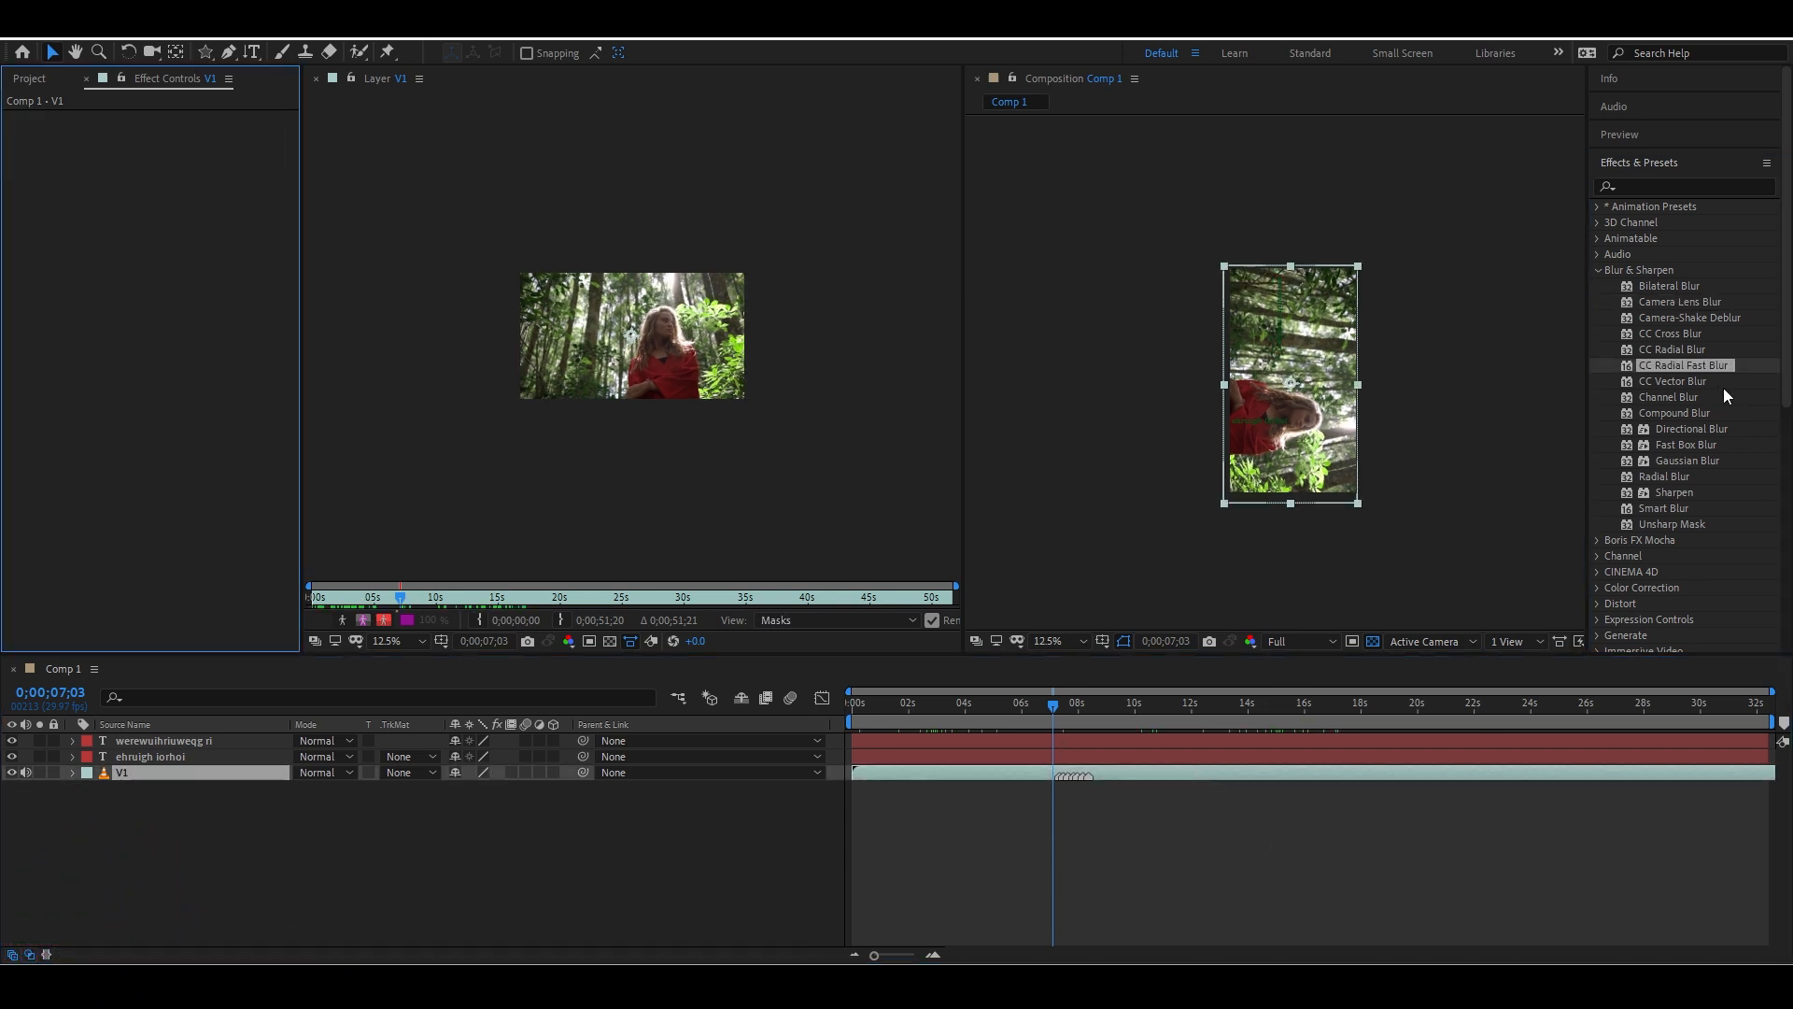
Stack CC Radial Fast Blur, Camera Lens Blur, Channel Blur and Radial Blur on the V1 layer and review their settings
drag(1684, 365, 194, 229)
drag(180, 334, 172, 361)
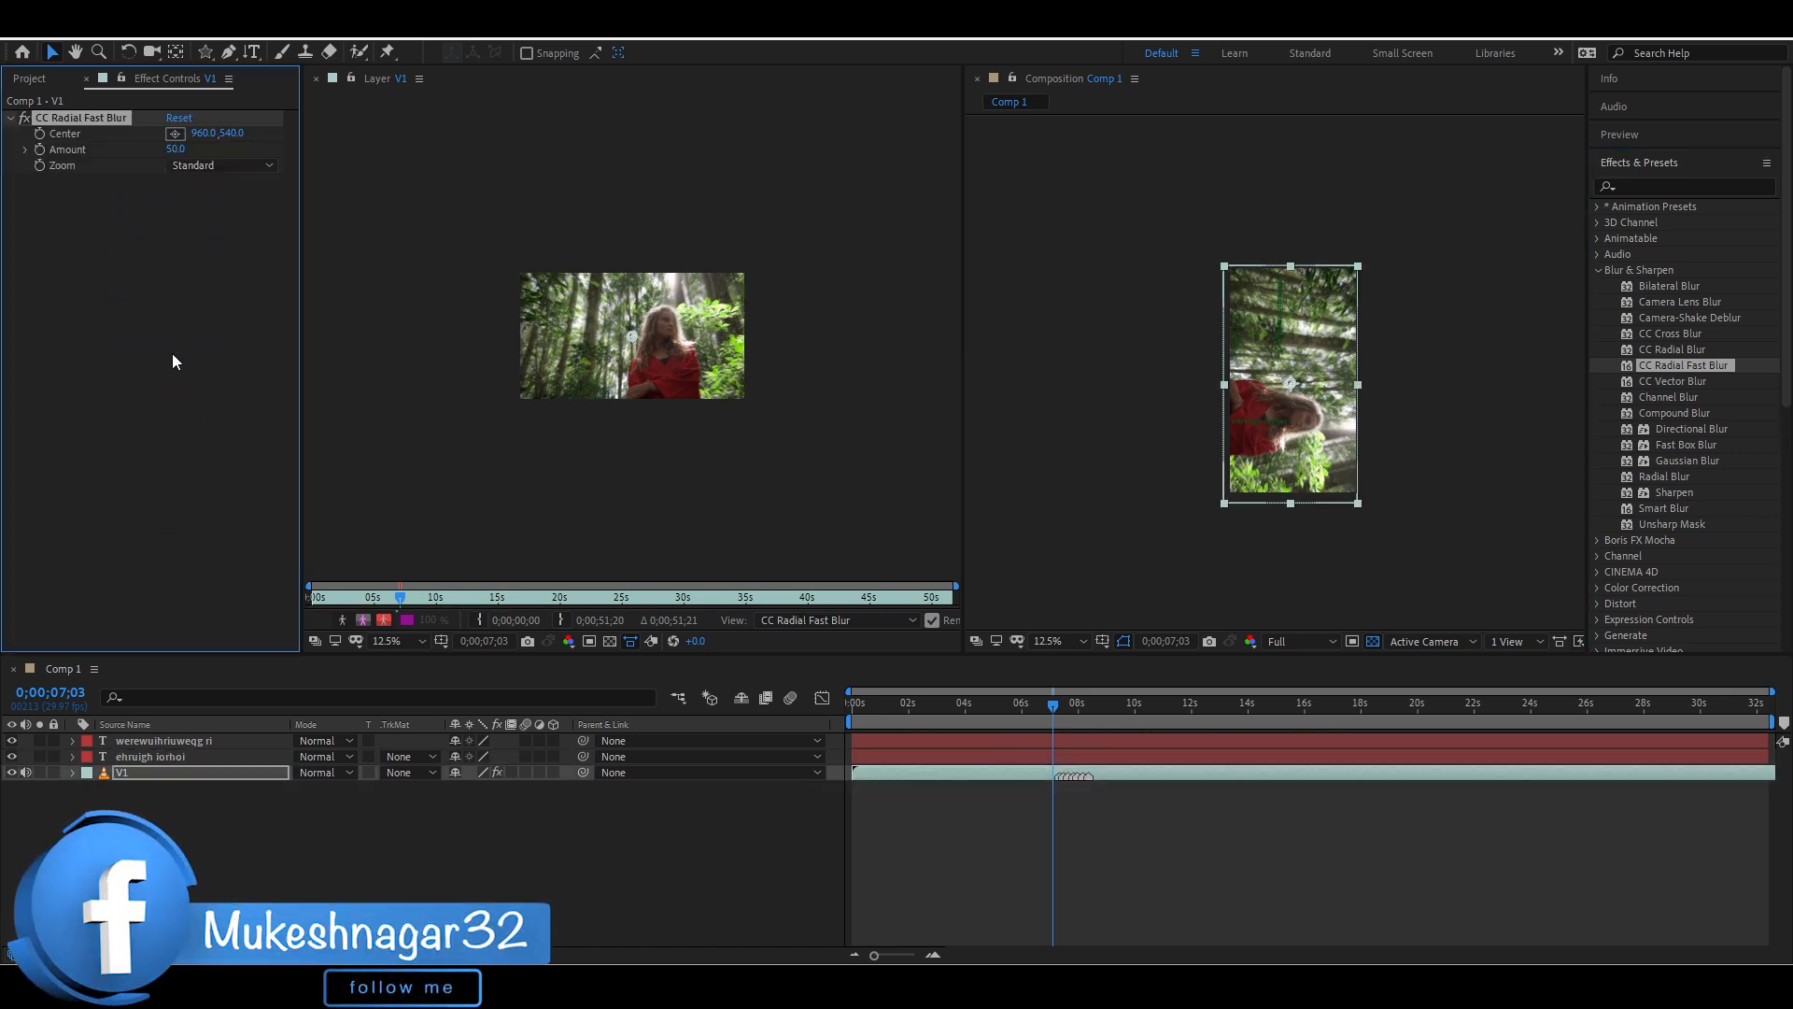
drag(1672, 304, 383, 471)
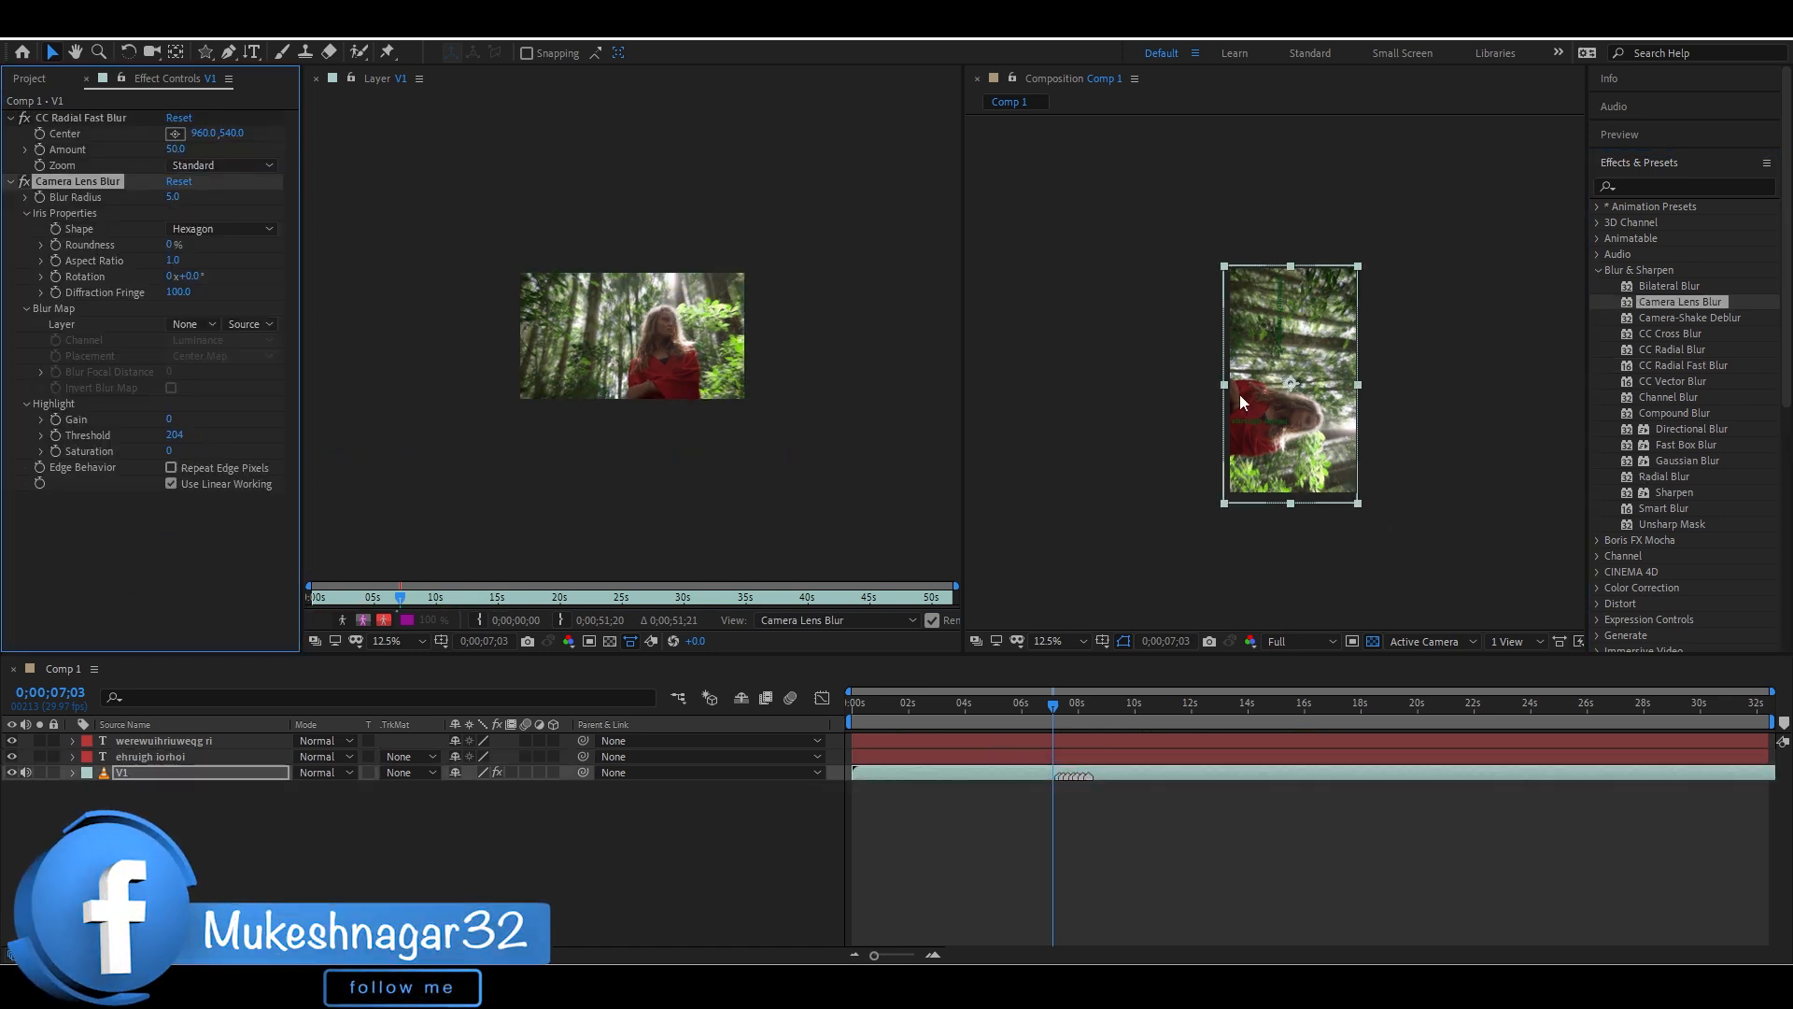
drag(1668, 397, 245, 598)
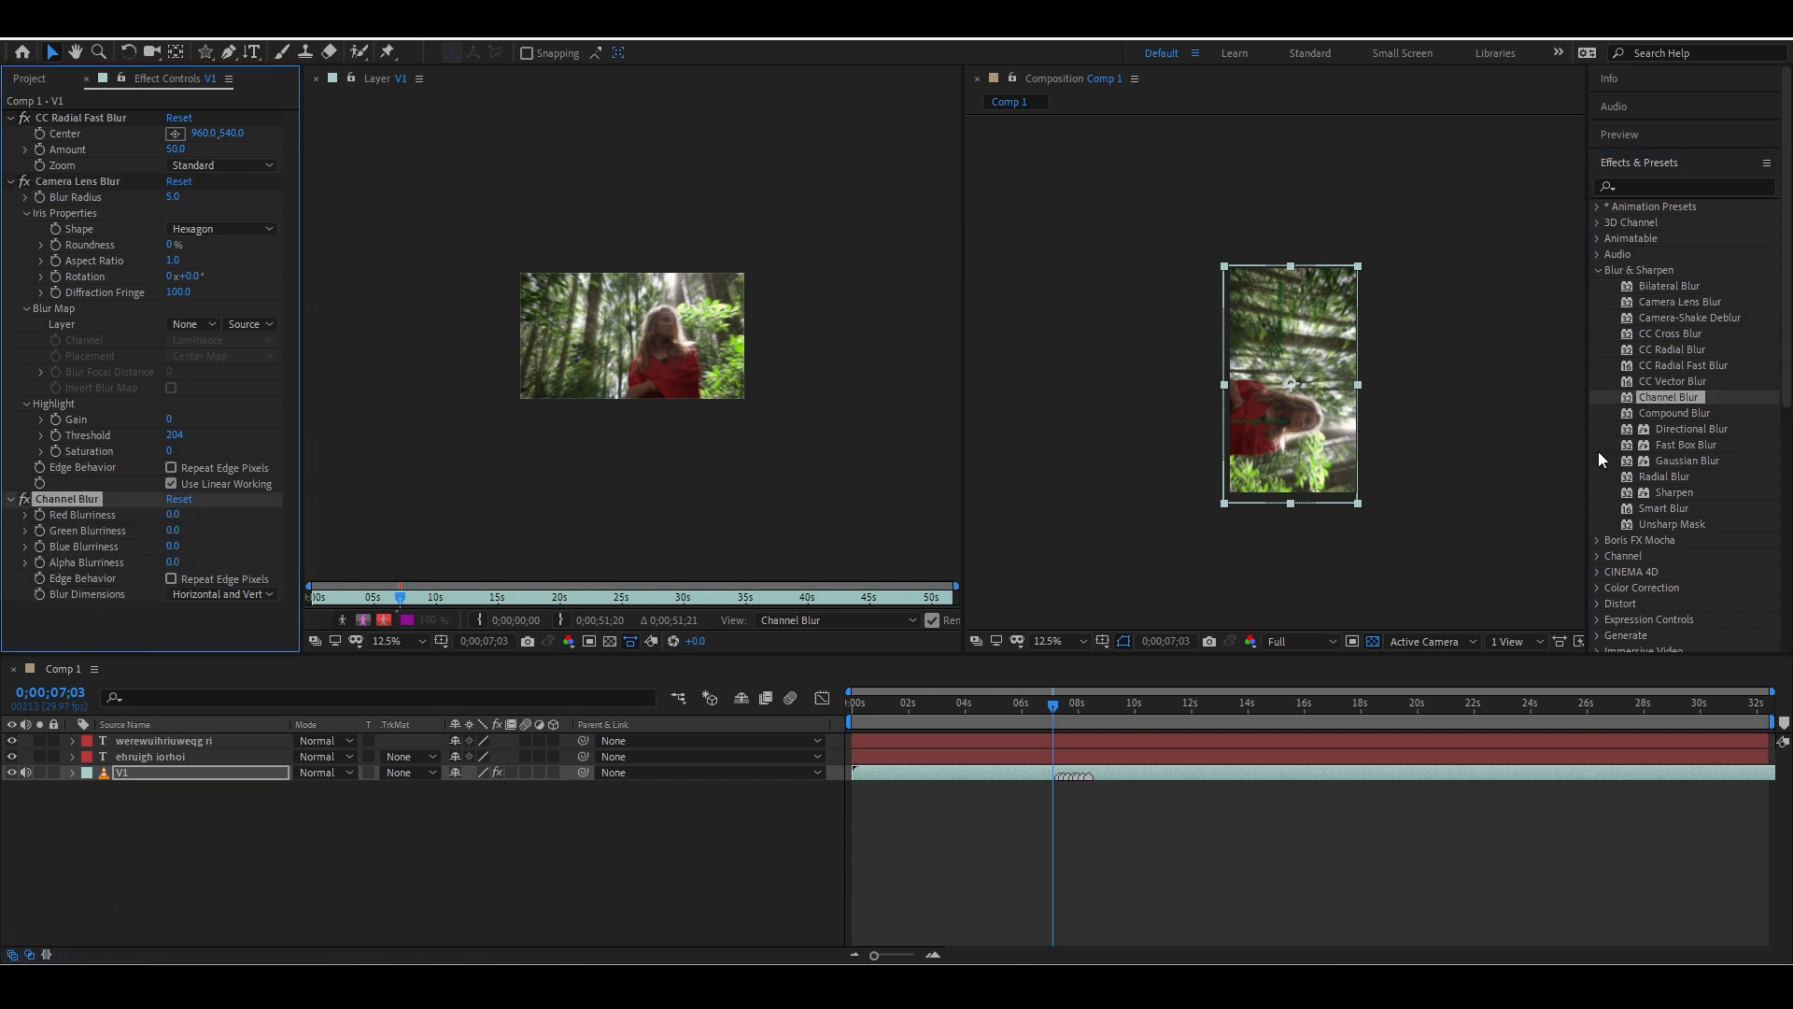
drag(1664, 477, 103, 643)
scroll(210, 424, up, 3)
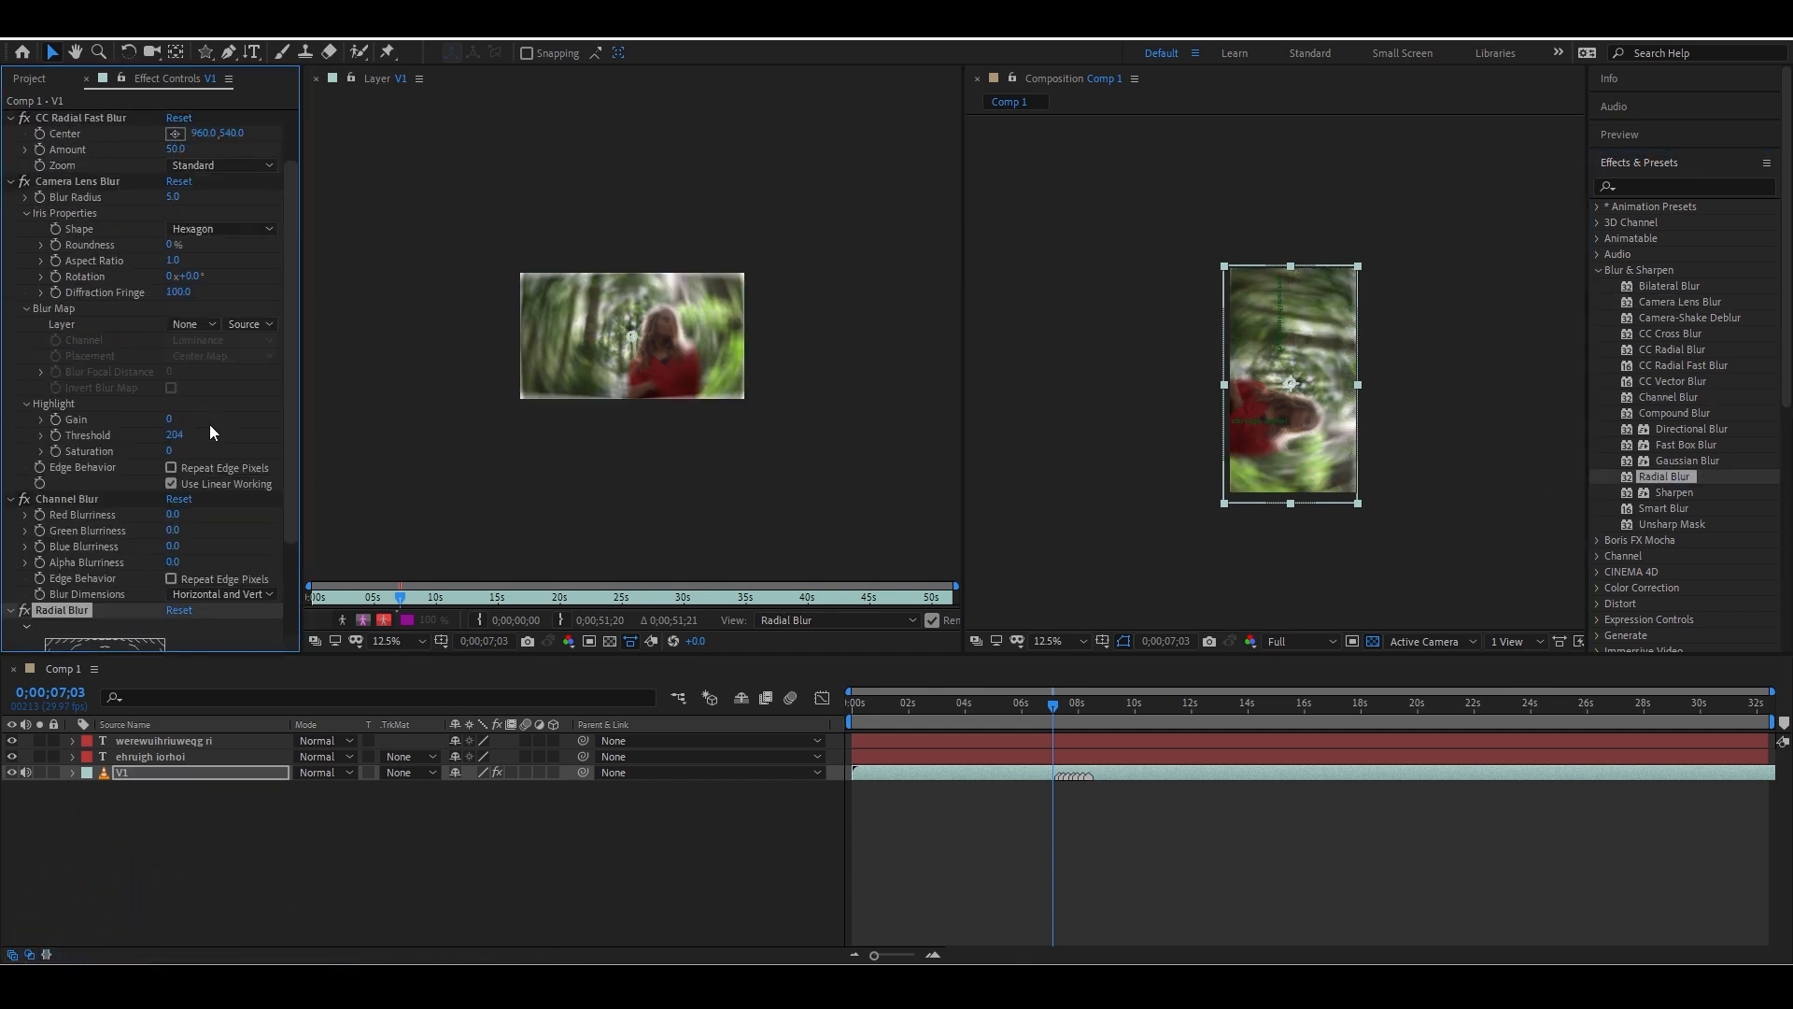
scroll(209, 412, down, 3)
scroll(162, 451, down, 5)
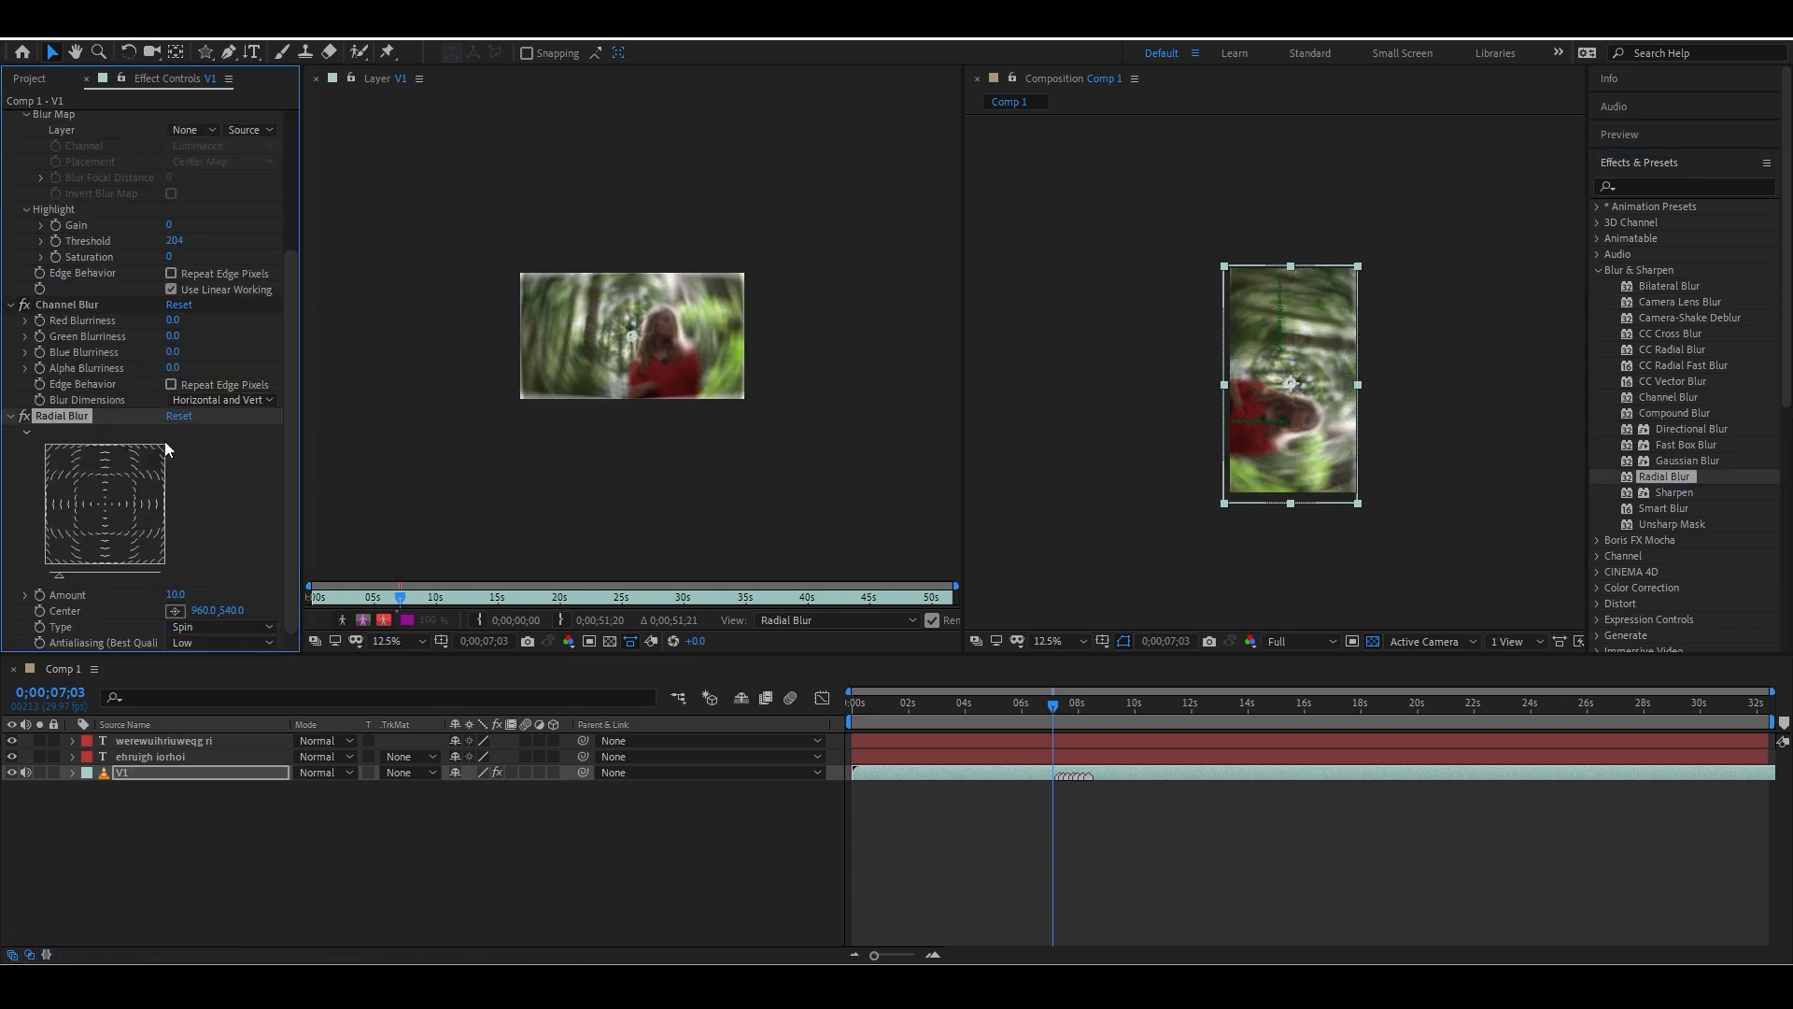
scroll(265, 400, up, 5)
Insert a second Channel Blur above Camera Lens Blur and add Fast Box Blur at the end of V1's effects
drag(1672, 397, 79, 155)
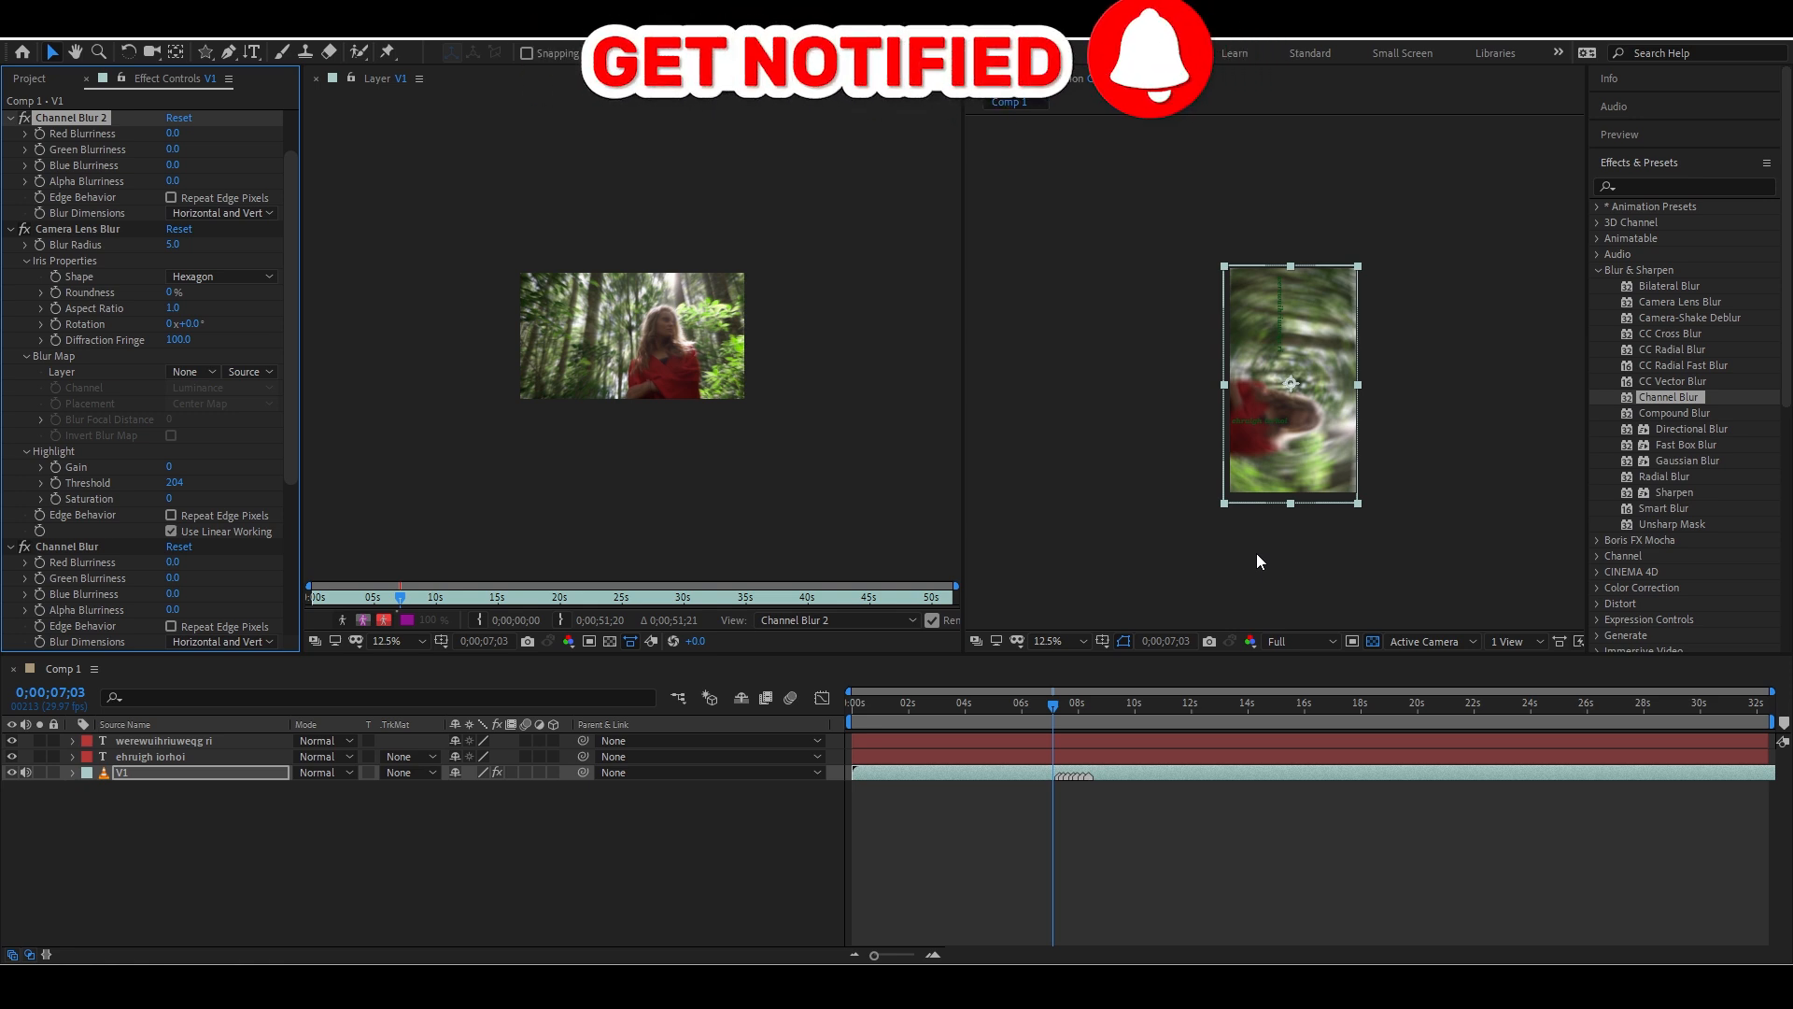
click(1204, 775)
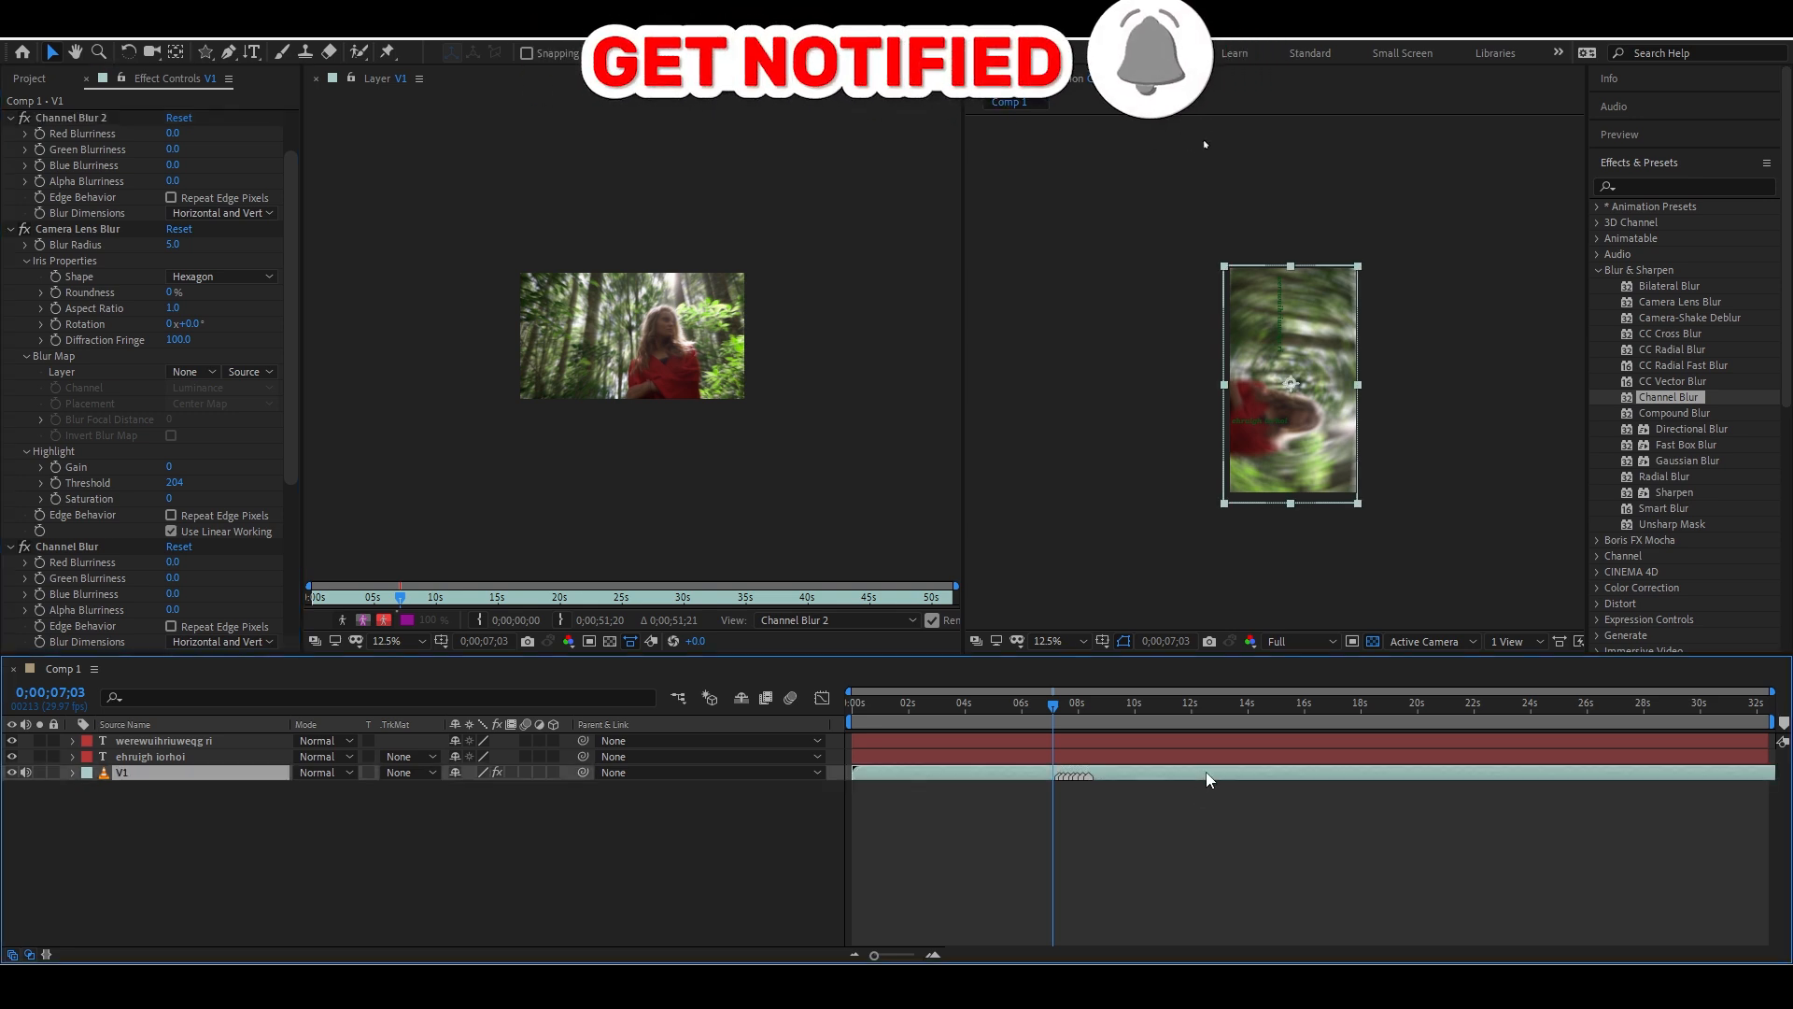
double_click(1676, 445)
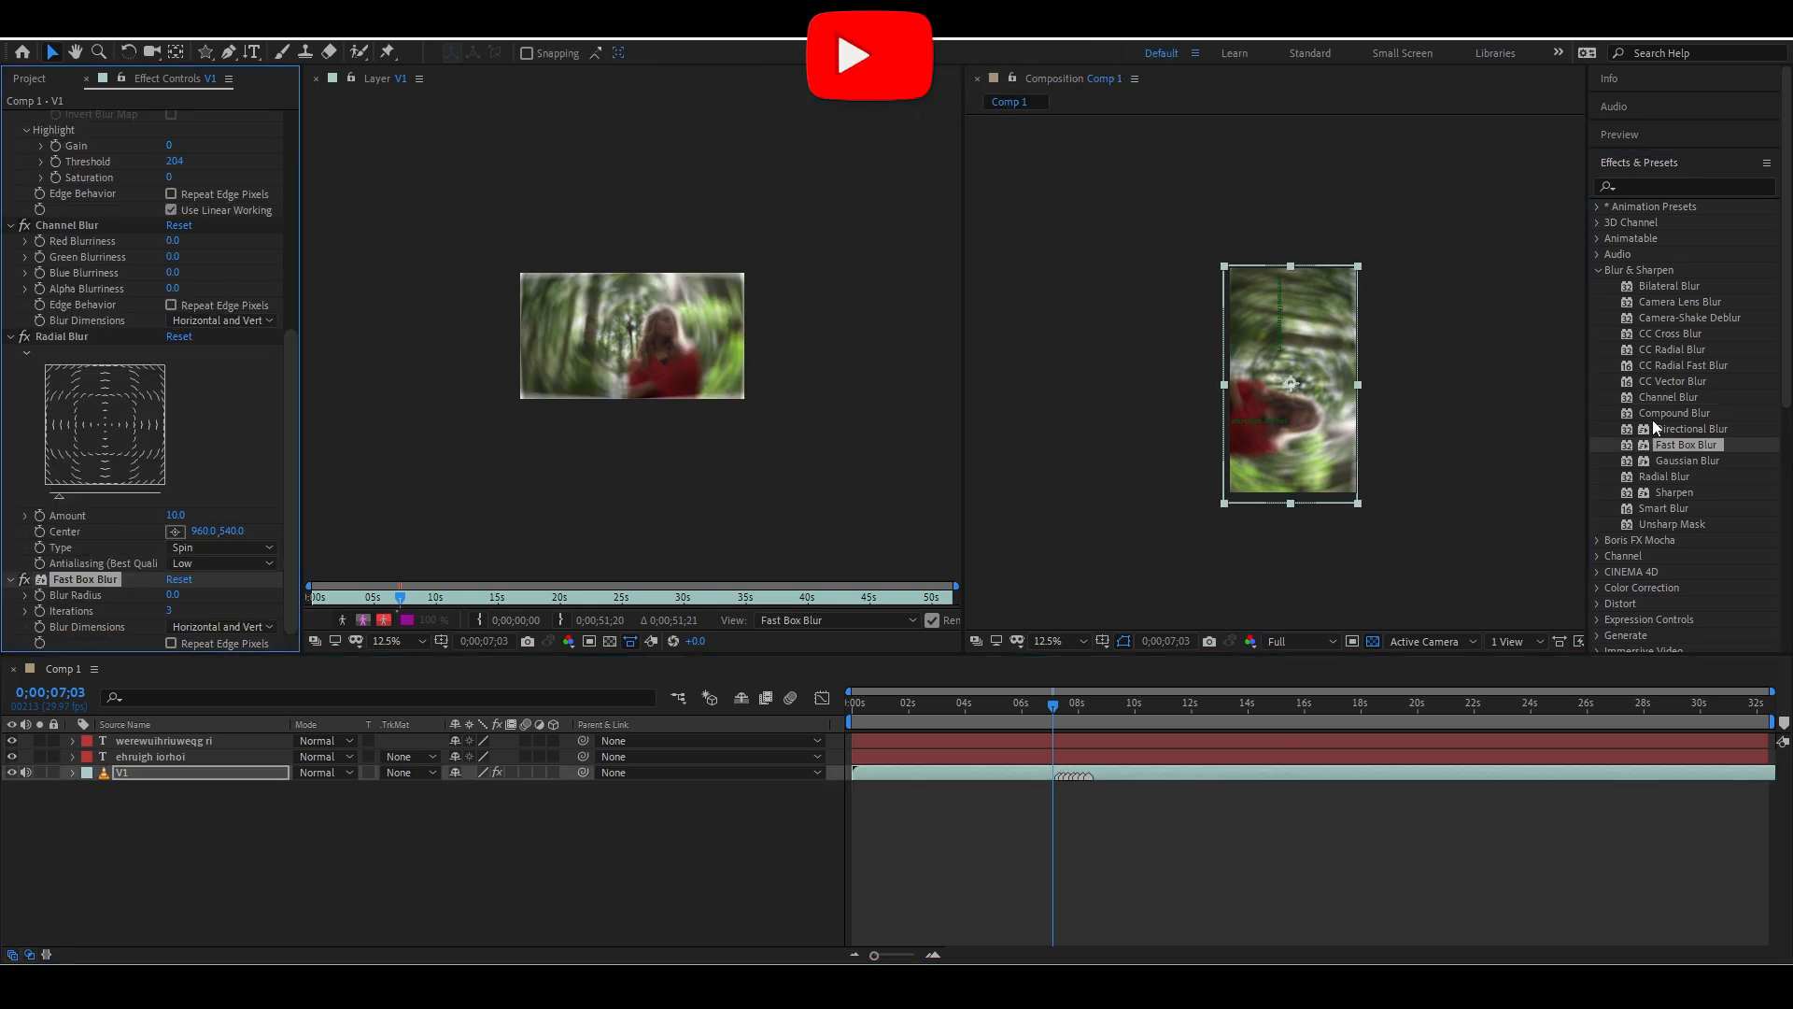
Preview the composition from the start with the blurs applied, stopping at 0;00;07;14
click(844, 714)
key(space)
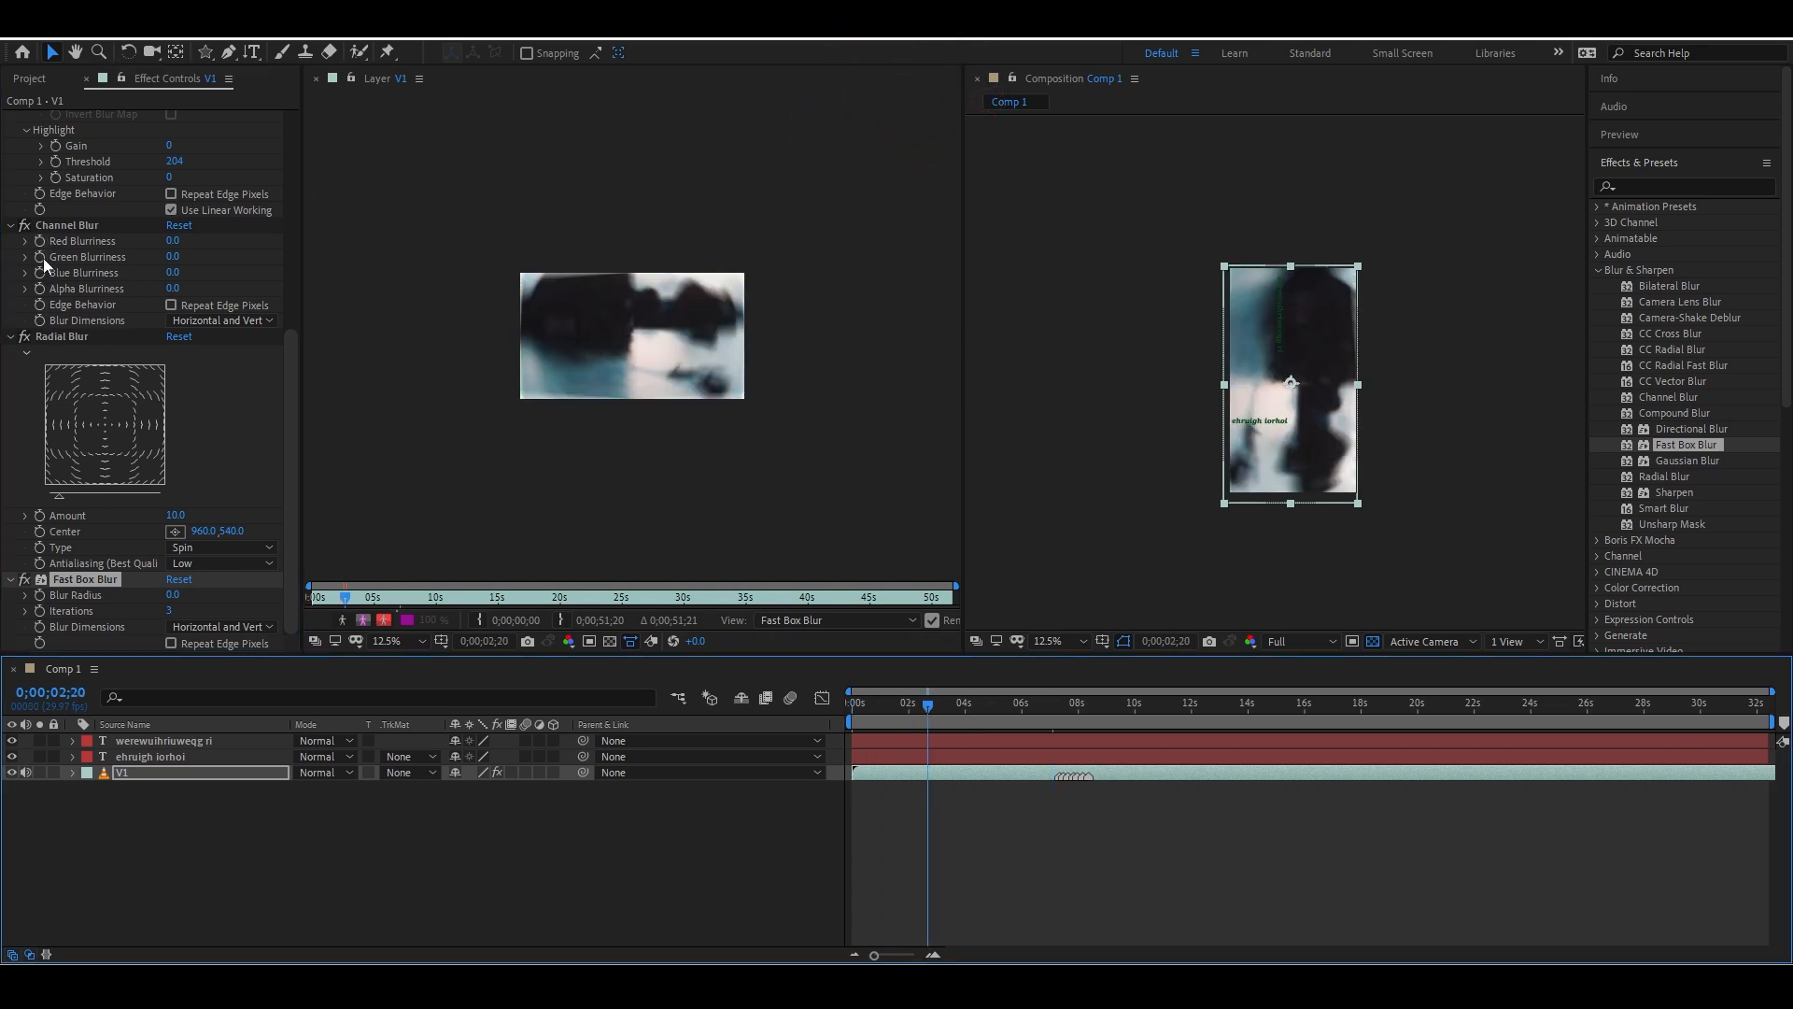
click(1064, 706)
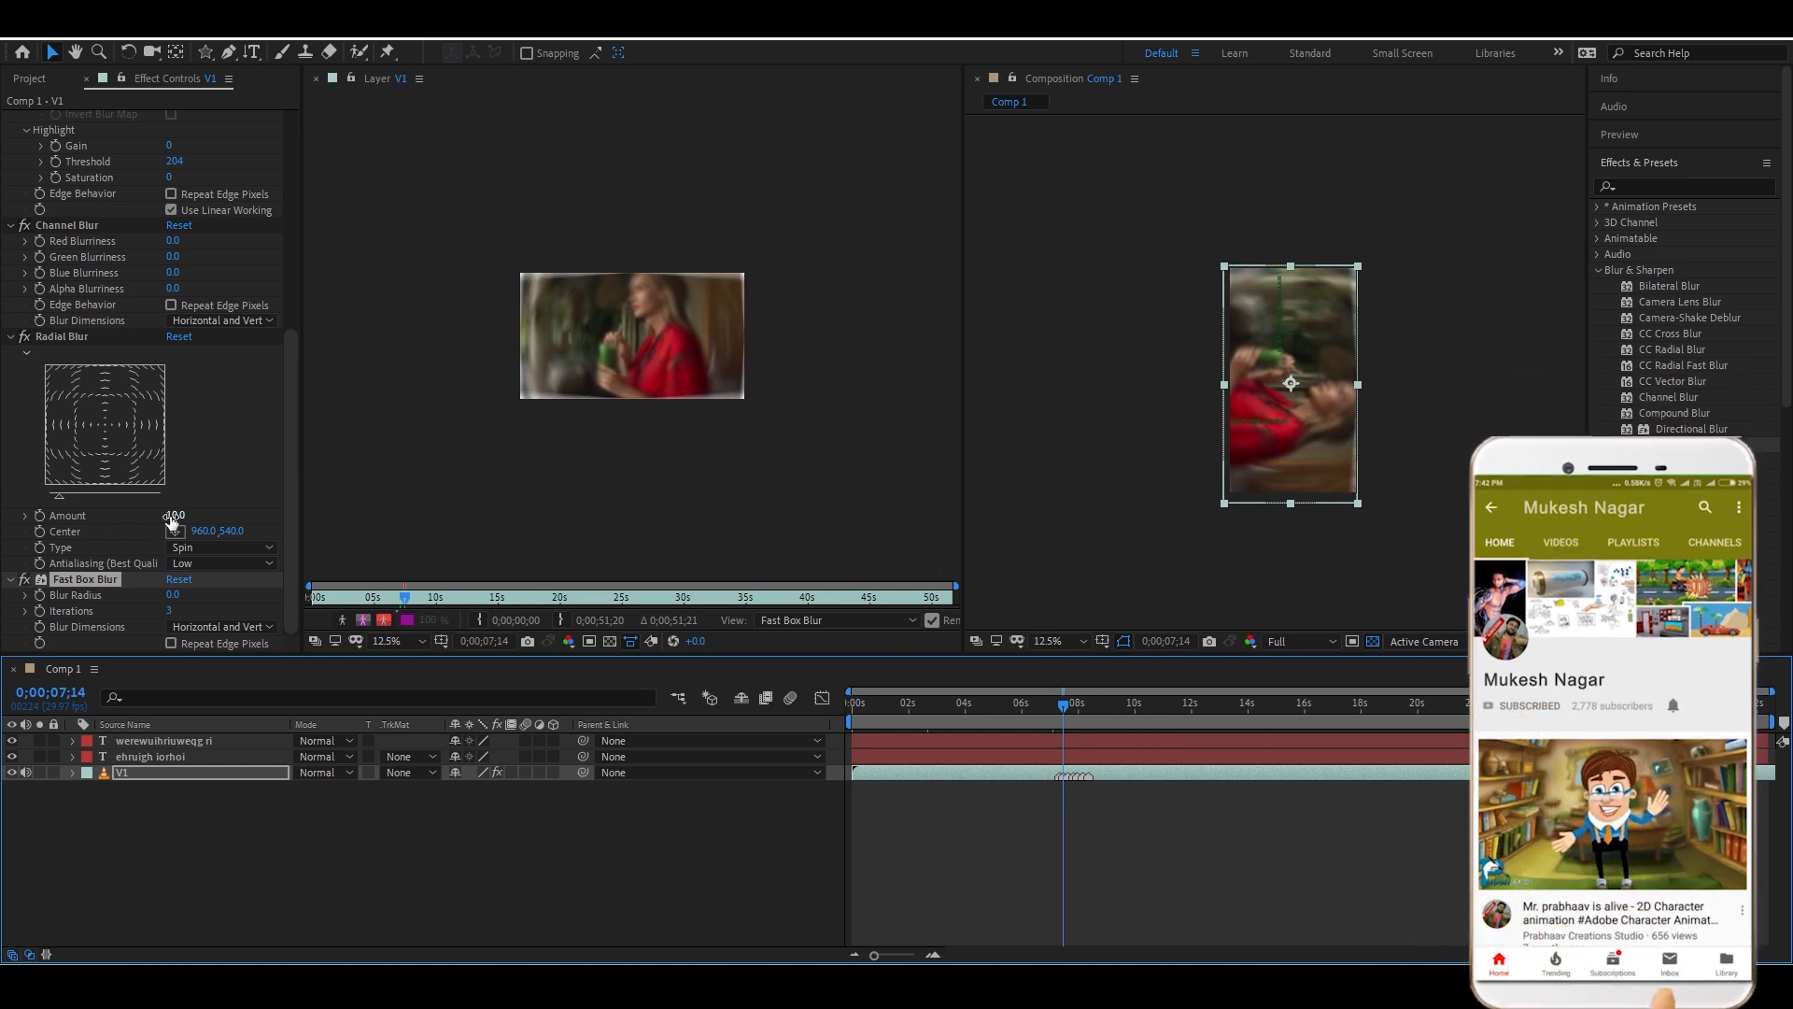
Animate the Radial Blur Amount from 0 at 0;00;07;14 to a strong blur at 0;00;10;24 and scrub through it
drag(177, 516, 292, 510)
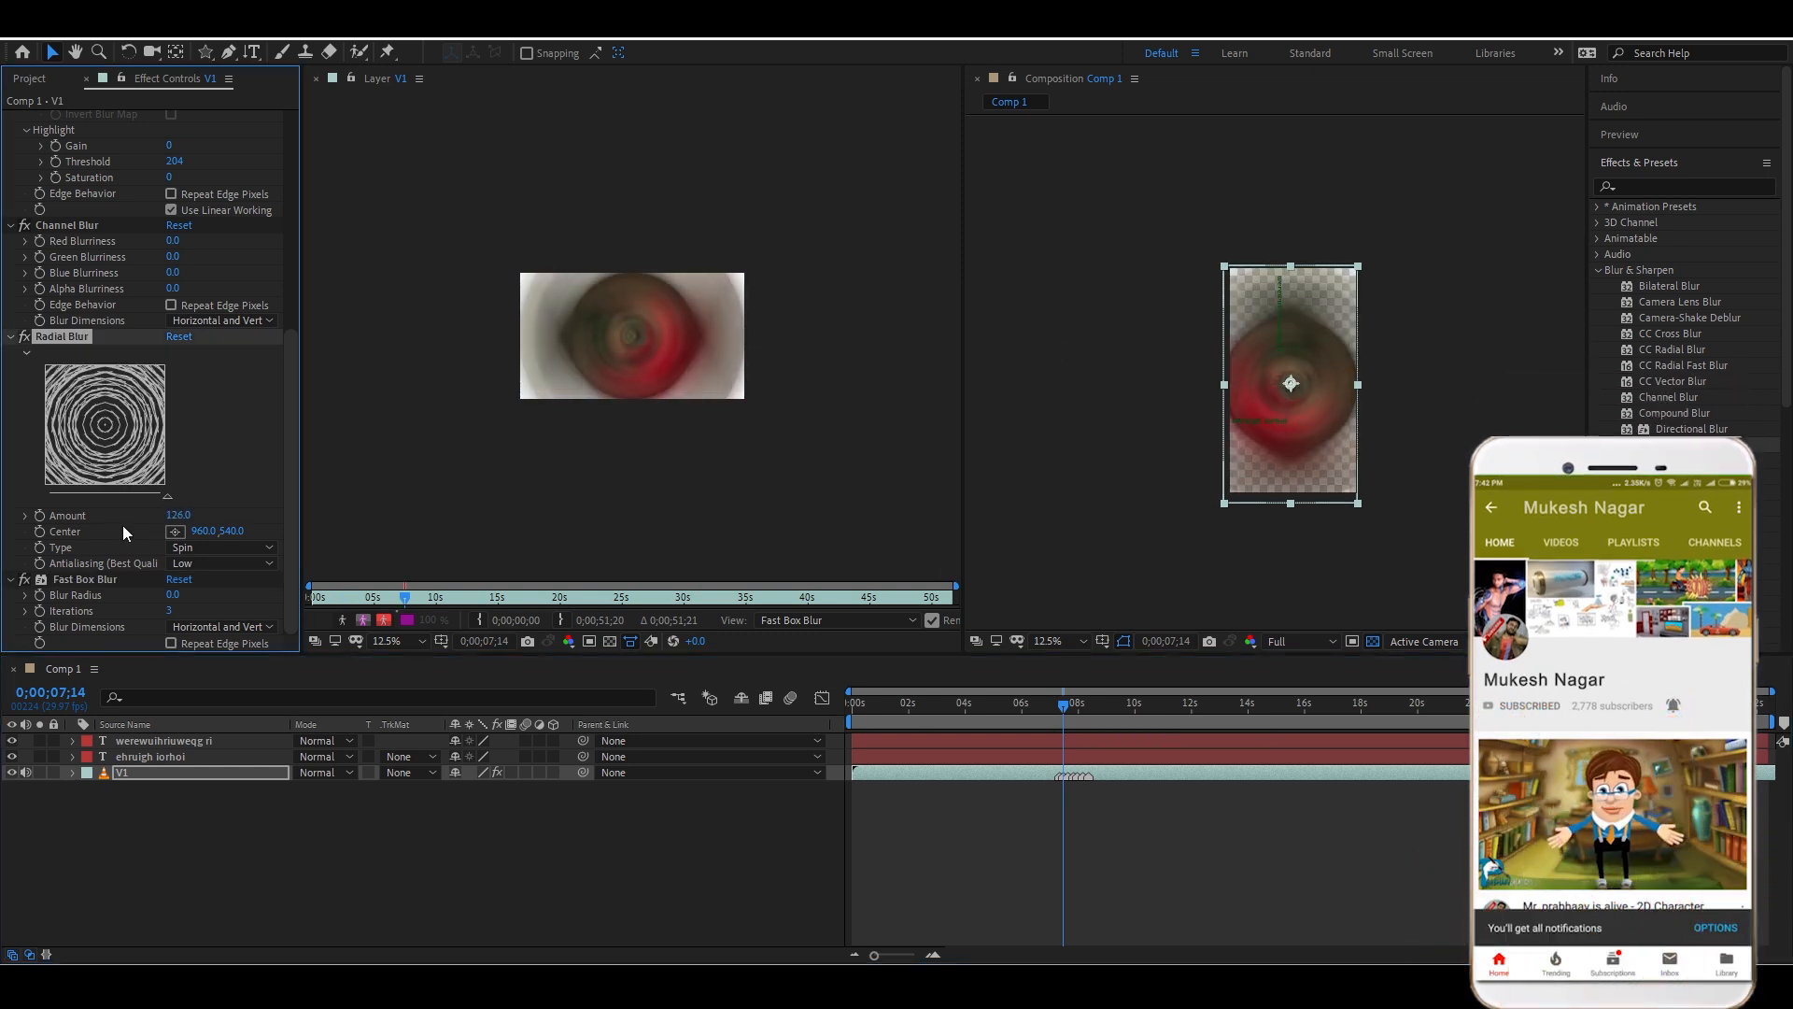
drag(177, 512, 30, 538)
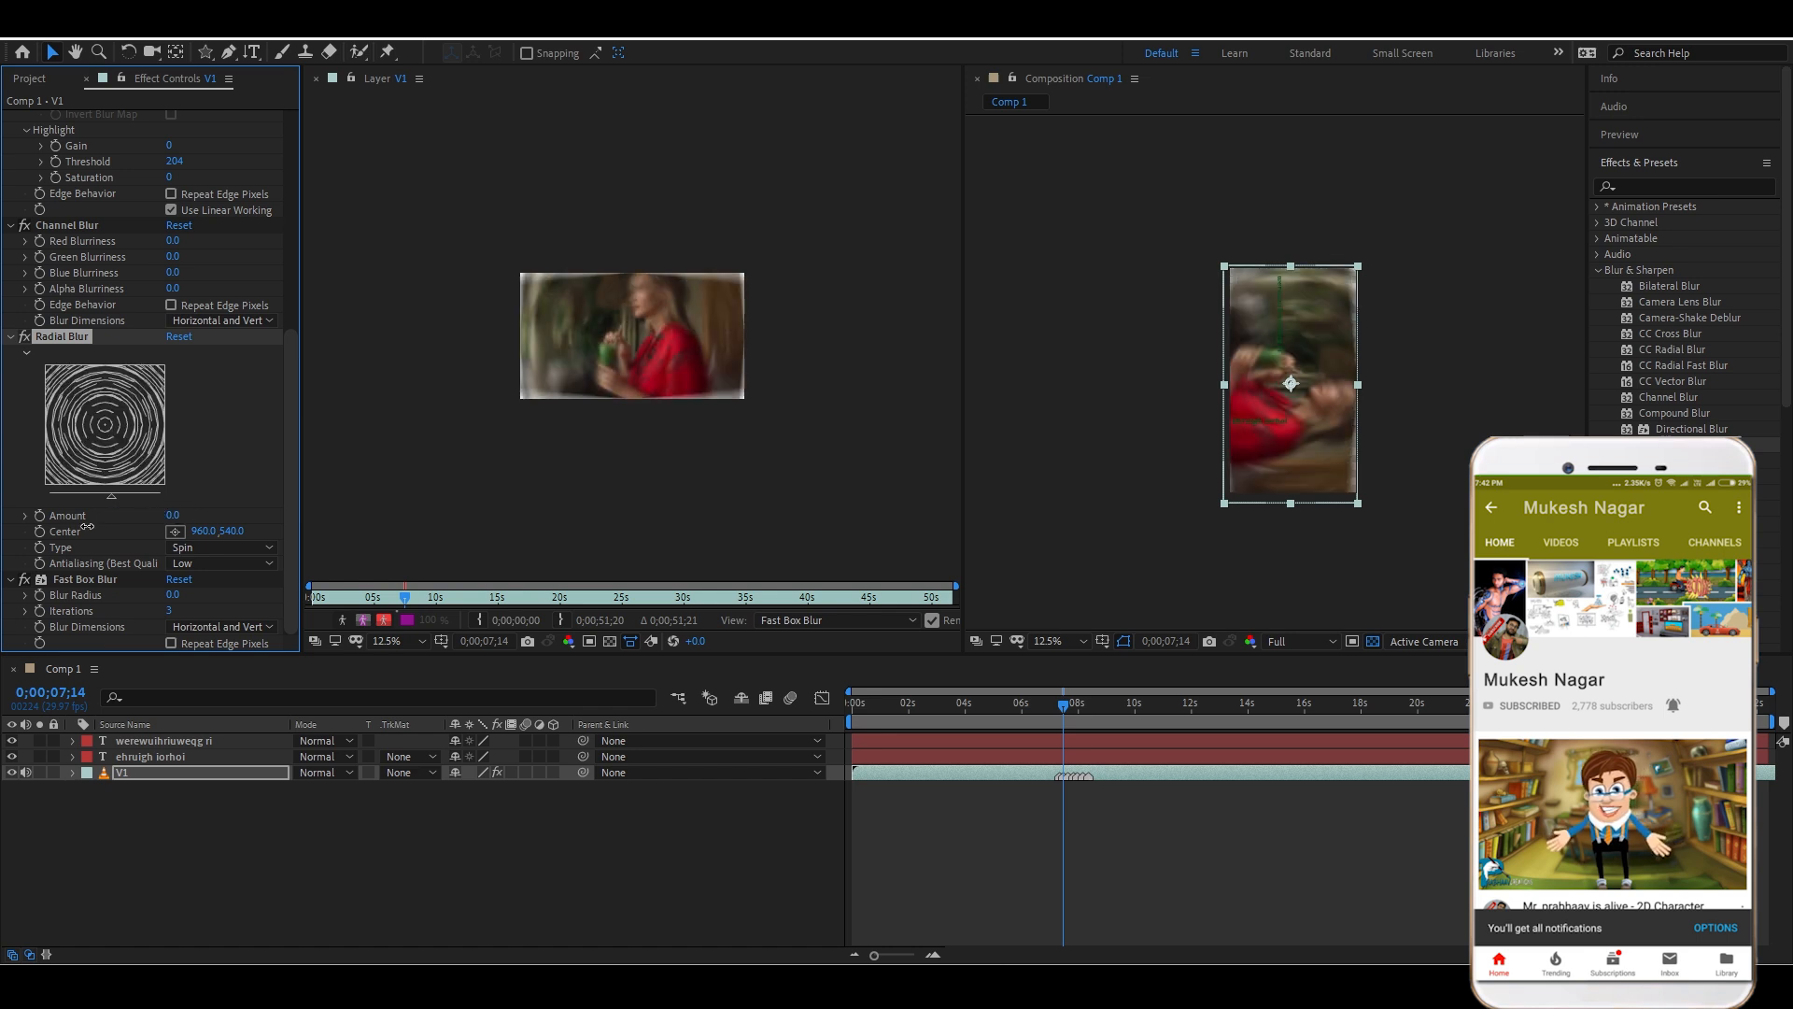
click(40, 516)
drag(1063, 707, 1158, 707)
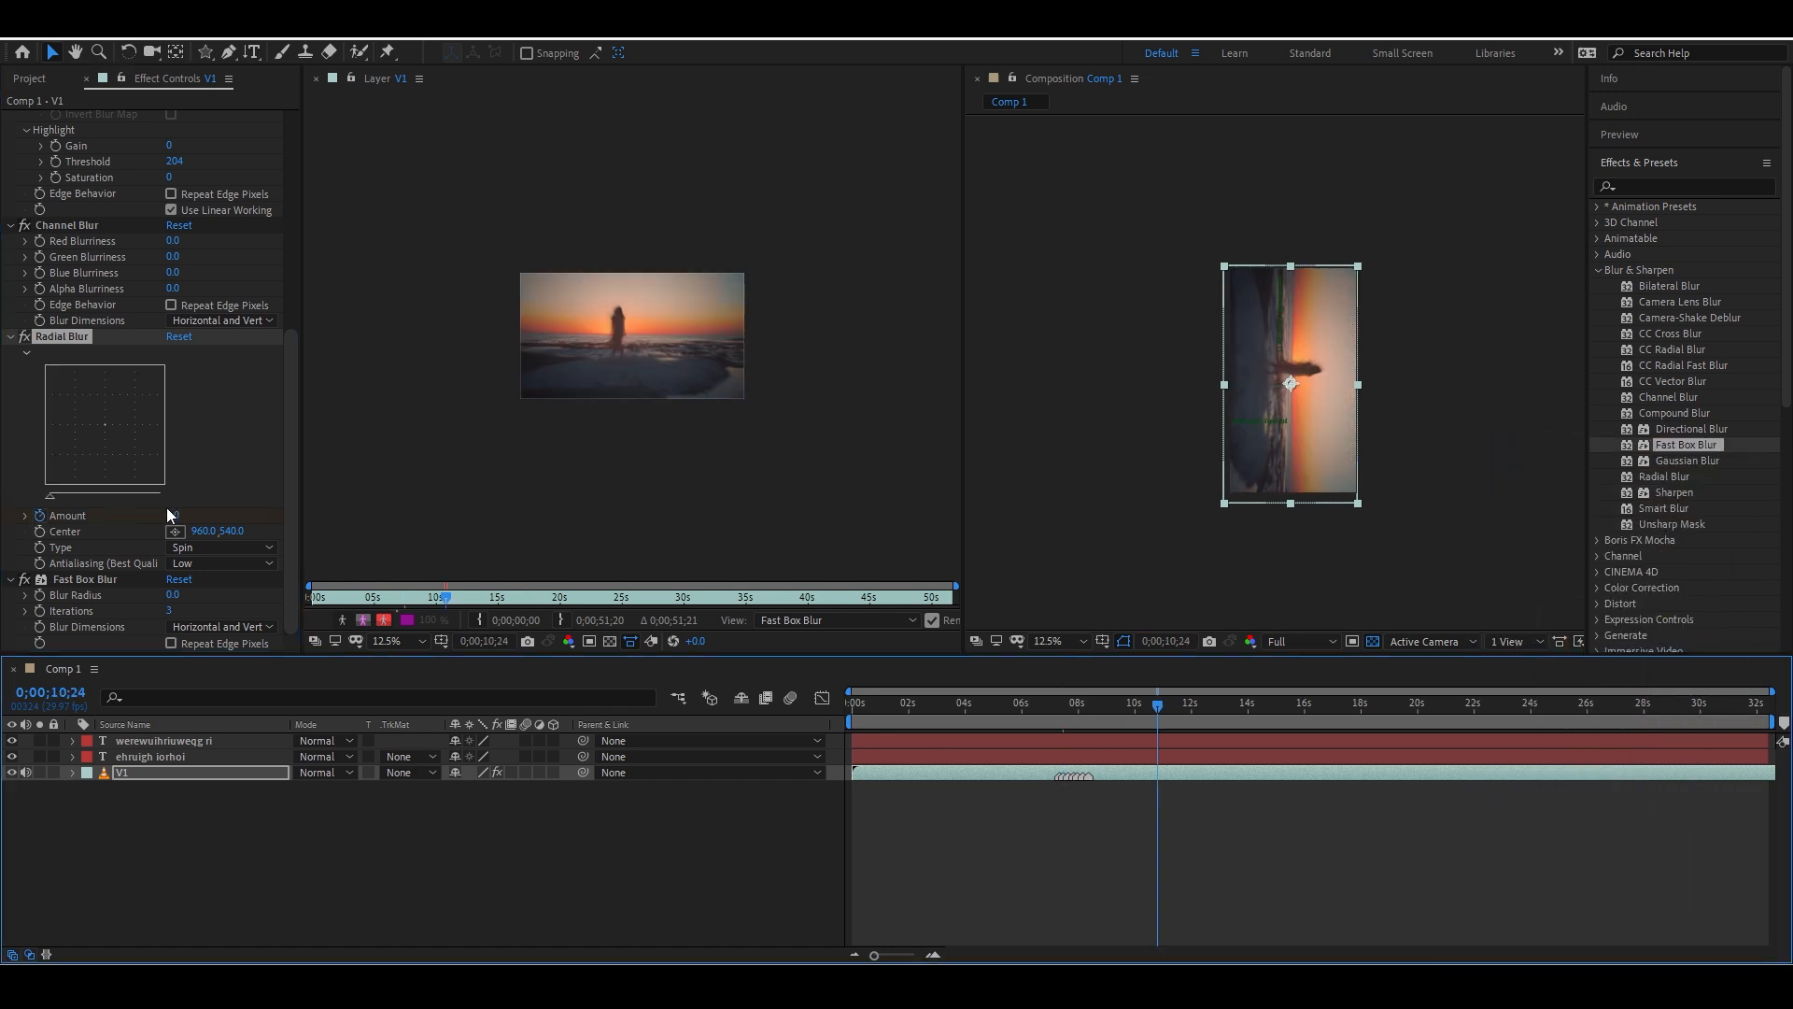
drag(172, 515, 1175, 764)
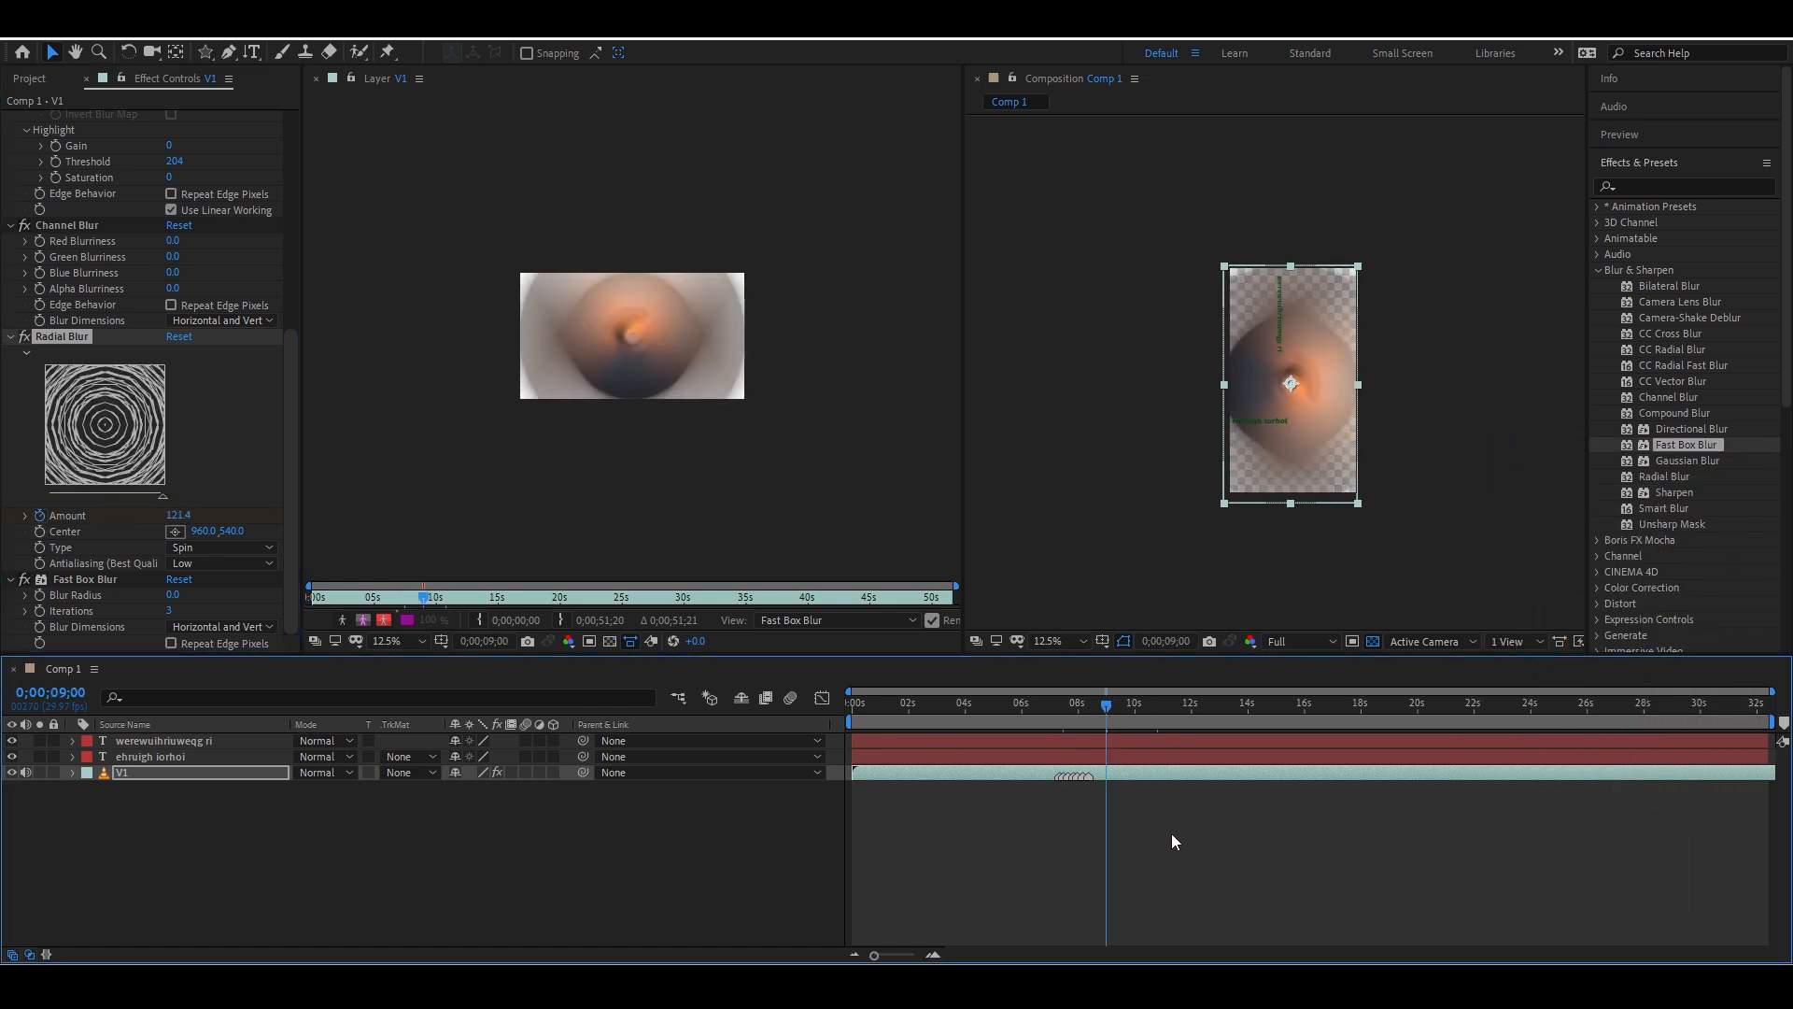
drag(1107, 710, 1110, 713)
Delete all the blur effects from the V1 layer
scroll(120, 388, up, 6)
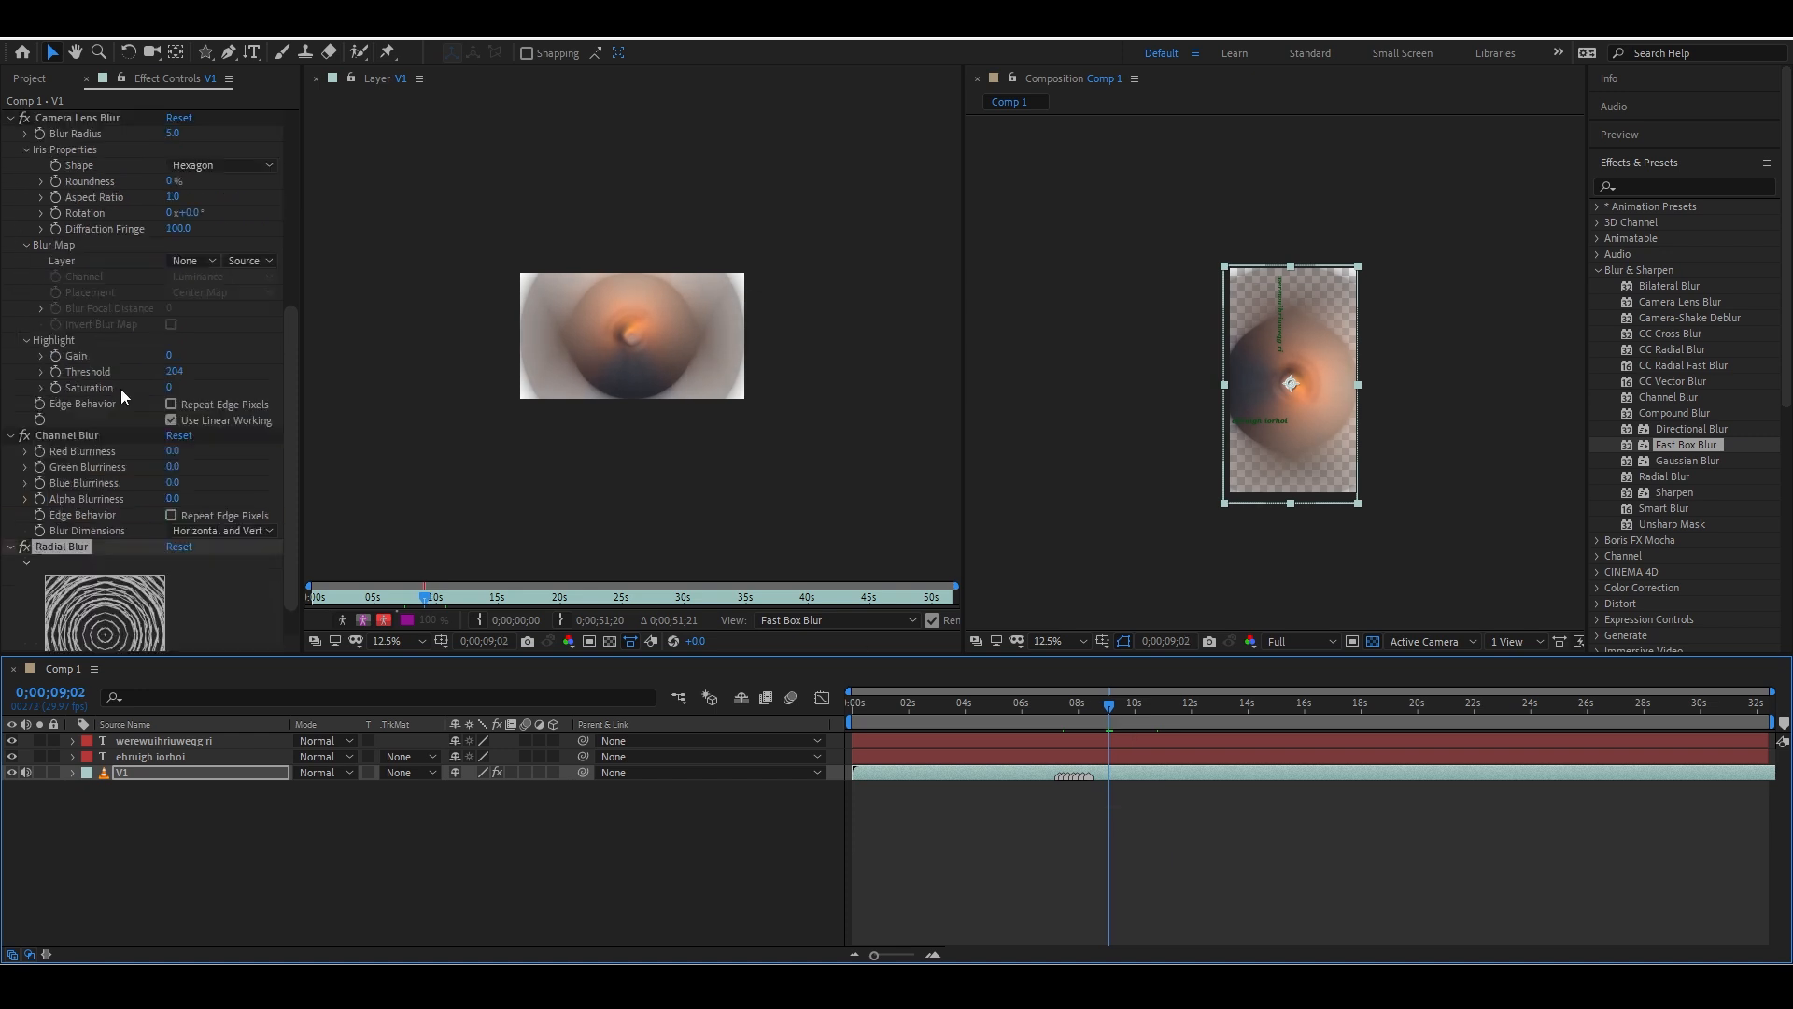
click(84, 116)
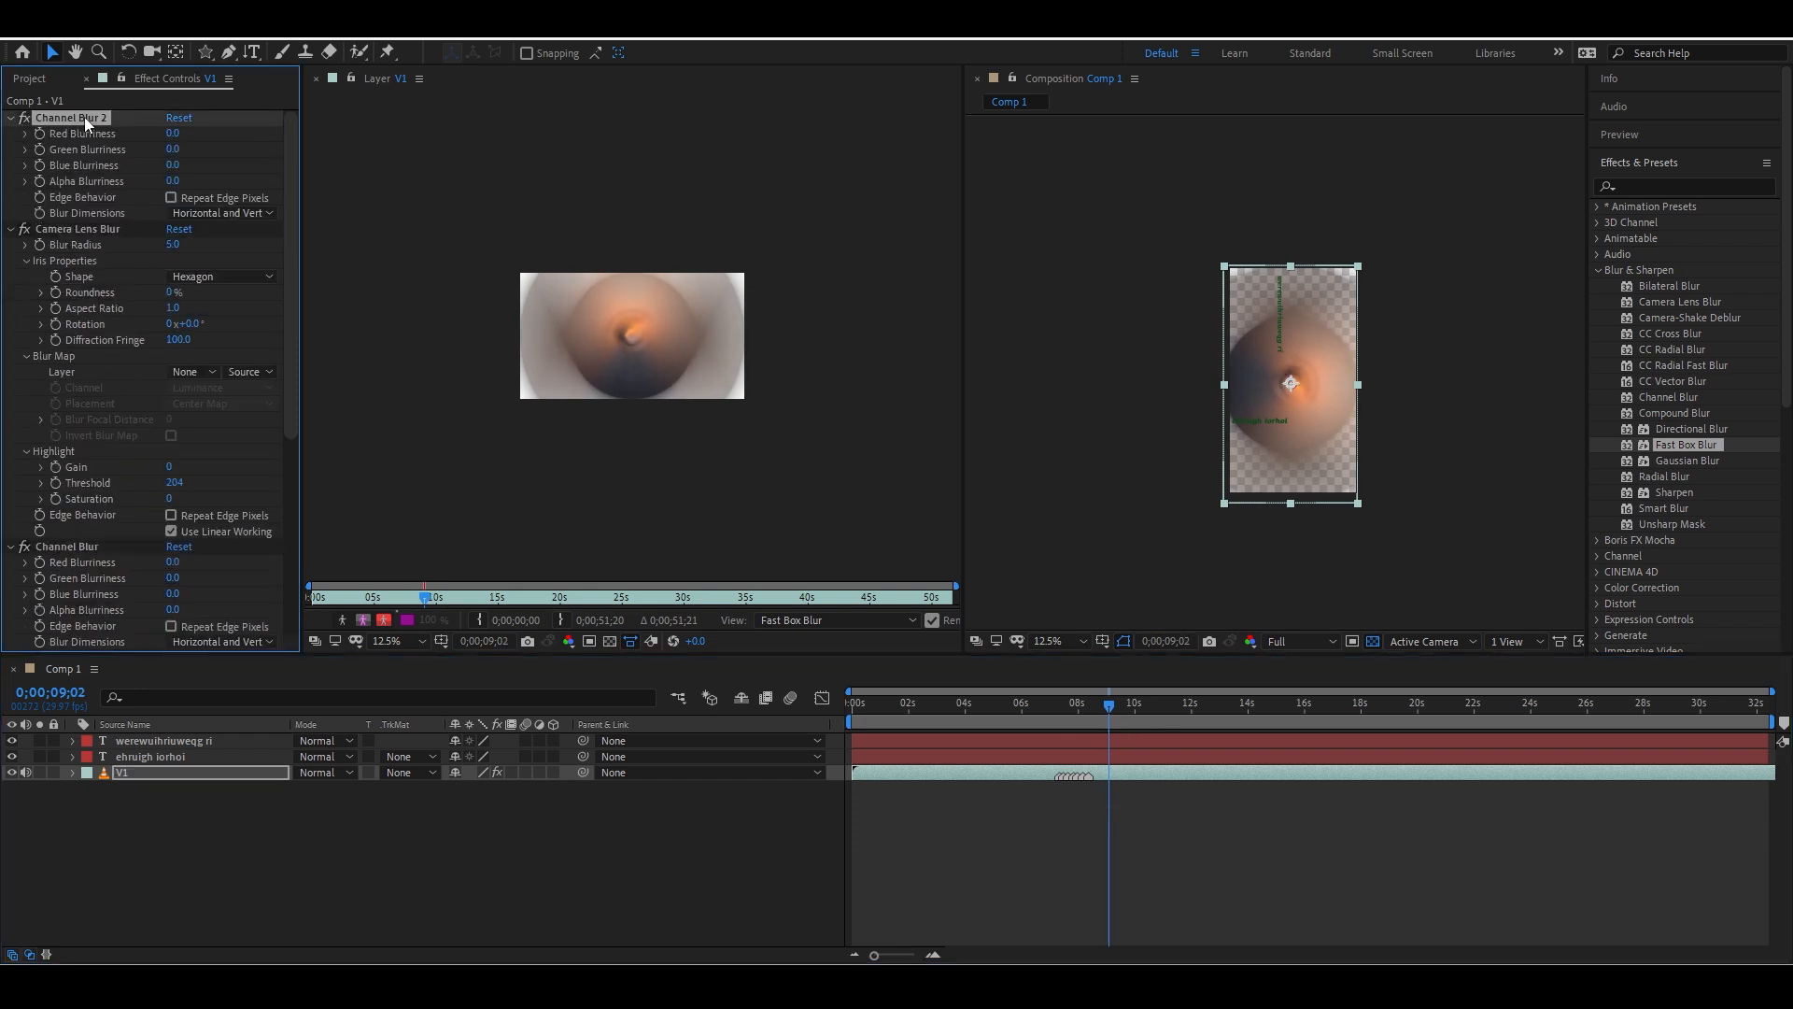
key(Delete)
key(Delete)
key(Delete)
key(Delete)
key(Delete)
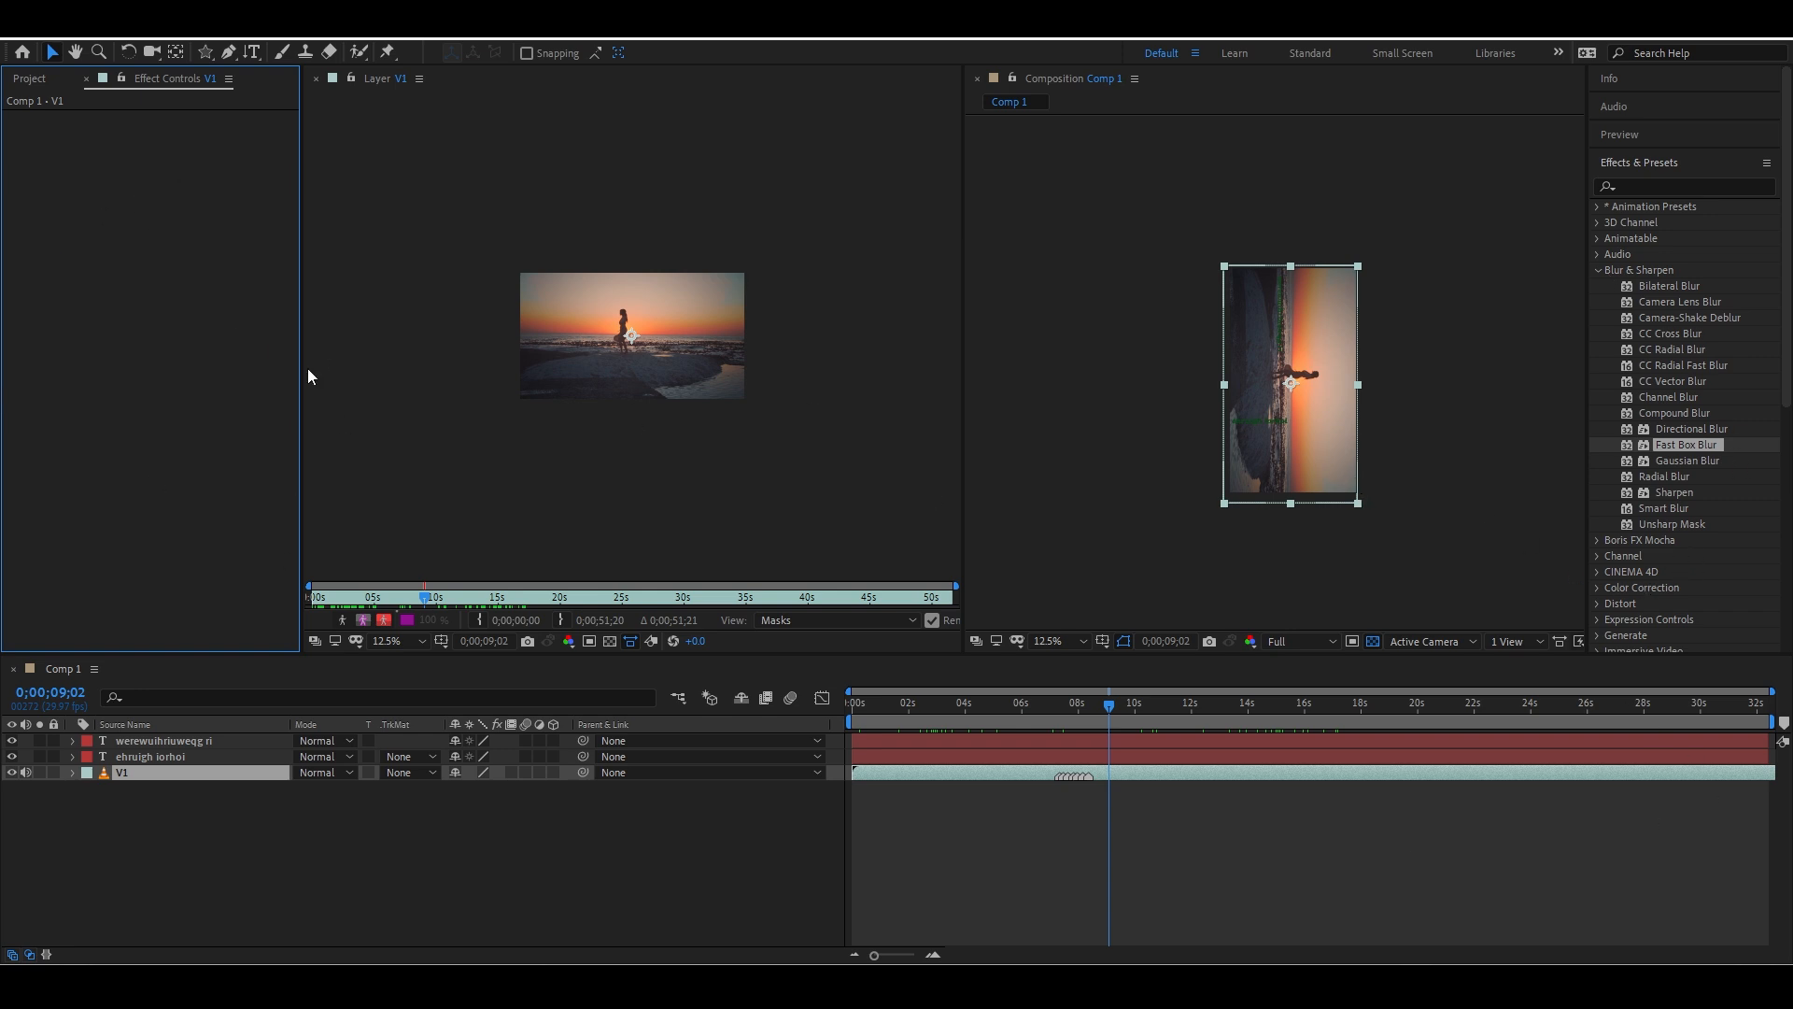
Reveal the V1 layer's Transform properties, try shifting its Anchor Point horizontally, and undo the shift
click(71, 777)
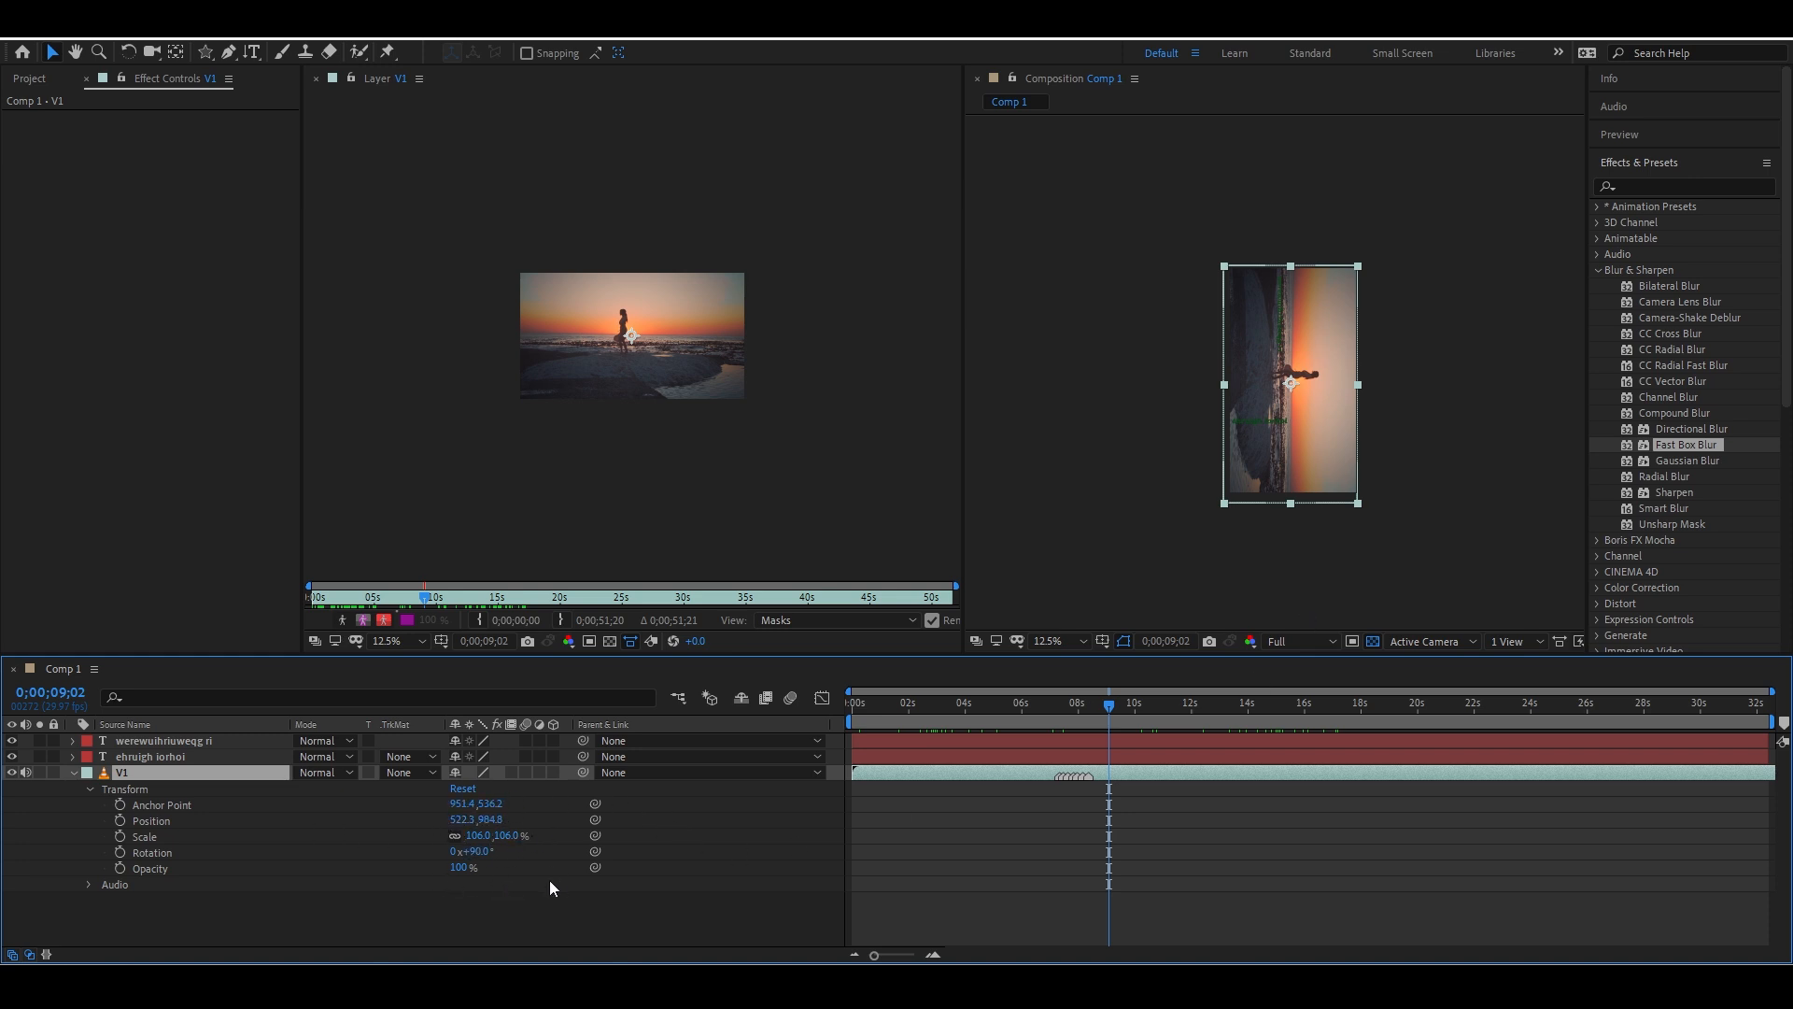
mouse_move(453, 804)
mouse_down()
mouse_move(504, 805)
mouse_move(420, 807)
mouse_move(495, 822)
mouse_move(789, 804)
mouse_move(476, 807)
mouse_up()
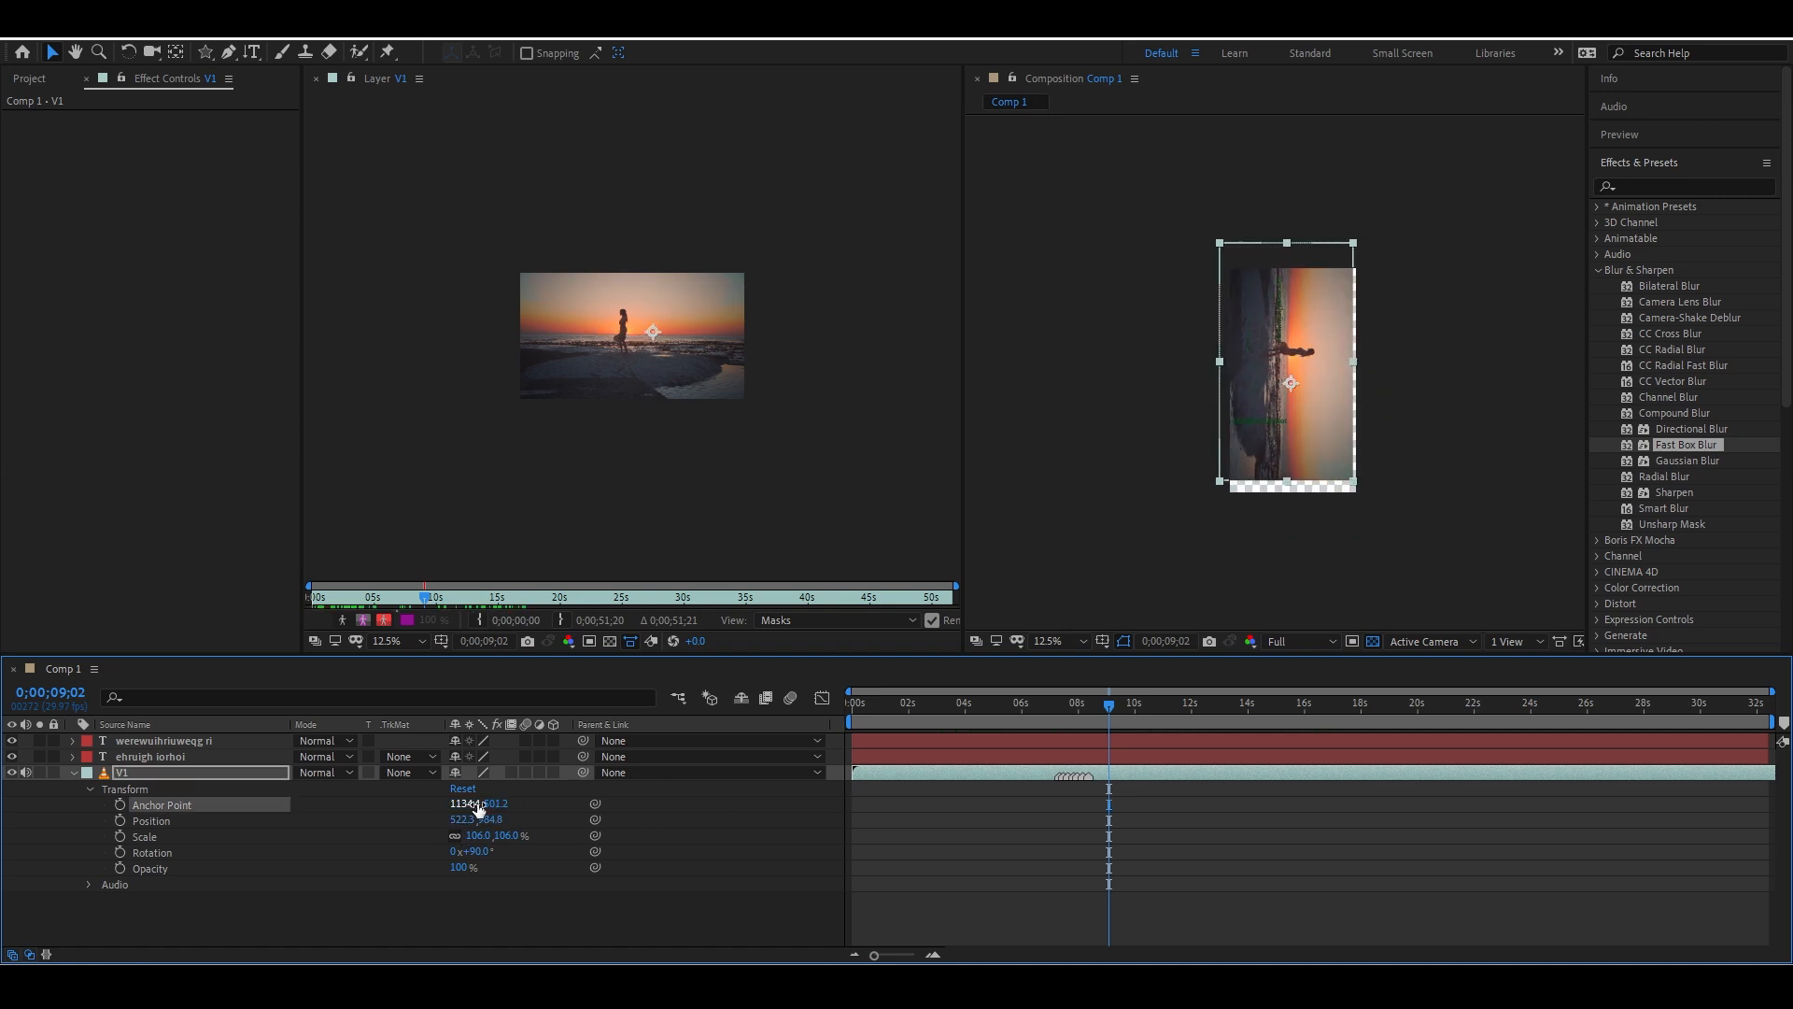
key(ctrl+z)
key(ctrl+z)
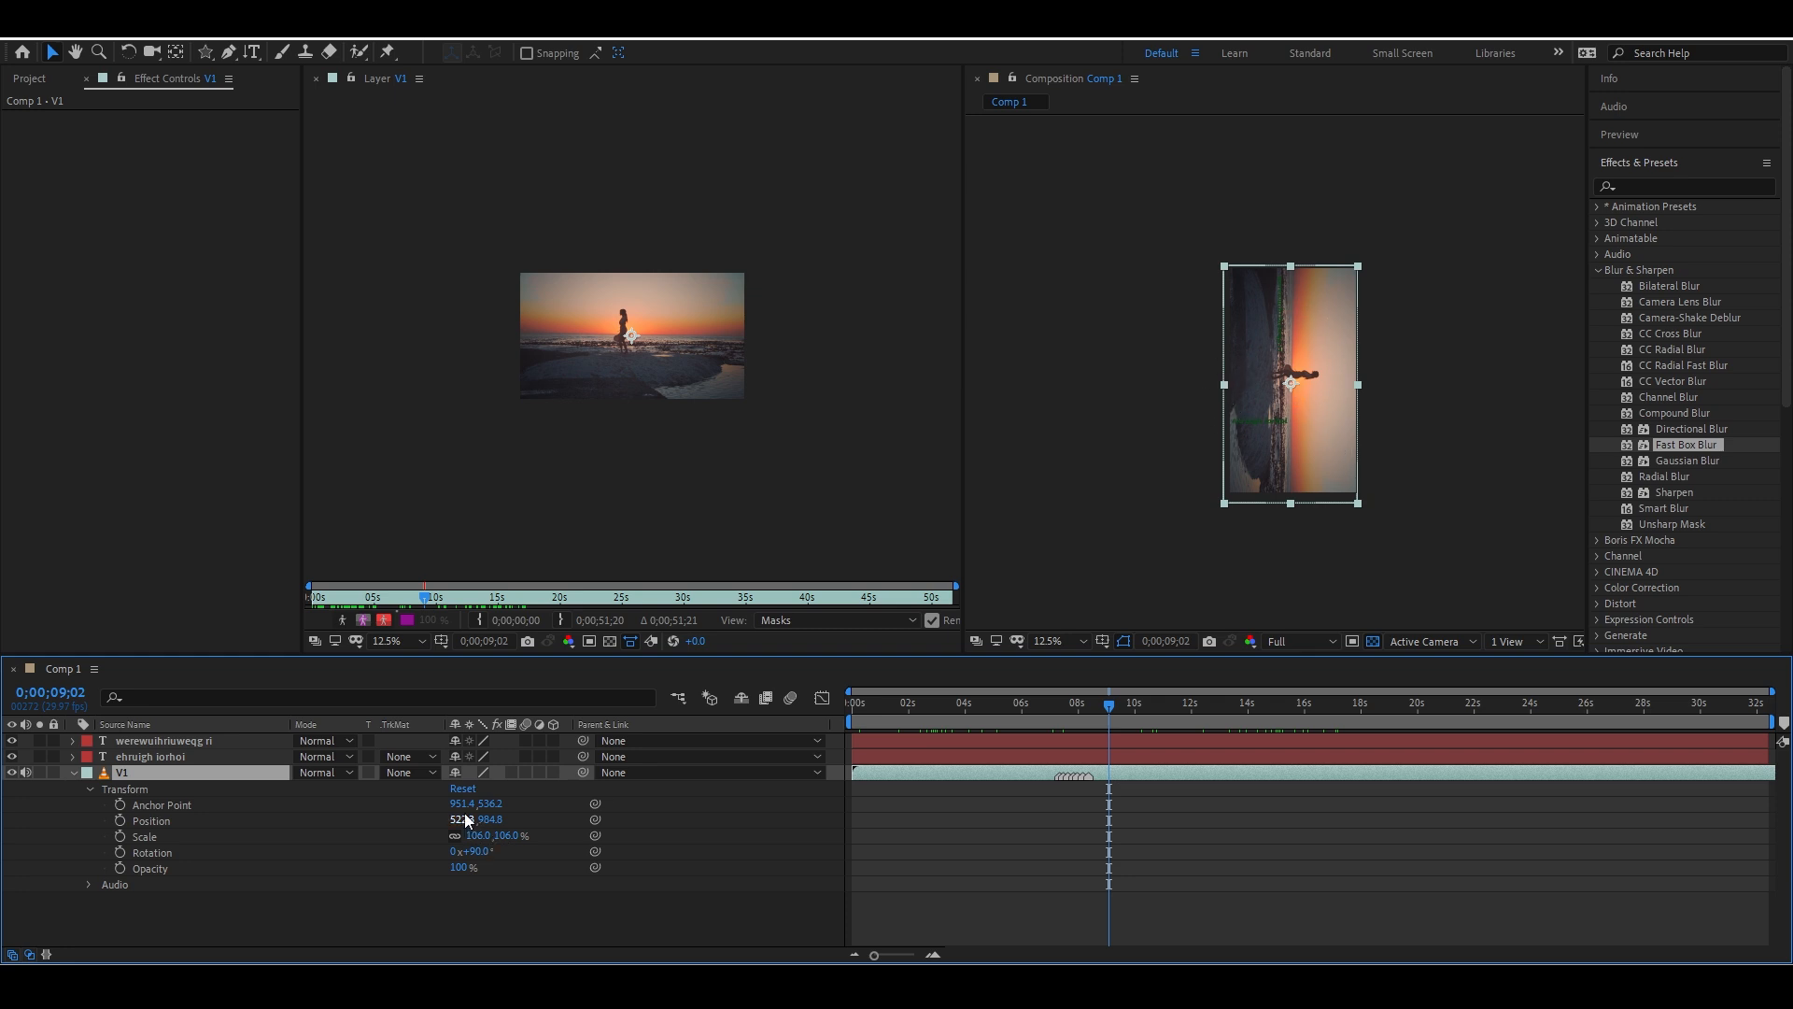
Try shifting the V1 layer's Anchor Point once more, undo the shift, and deselect the layer
drag(456, 805, 731, 860)
key(ctrl+z)
key(ctrl+z)
click(485, 917)
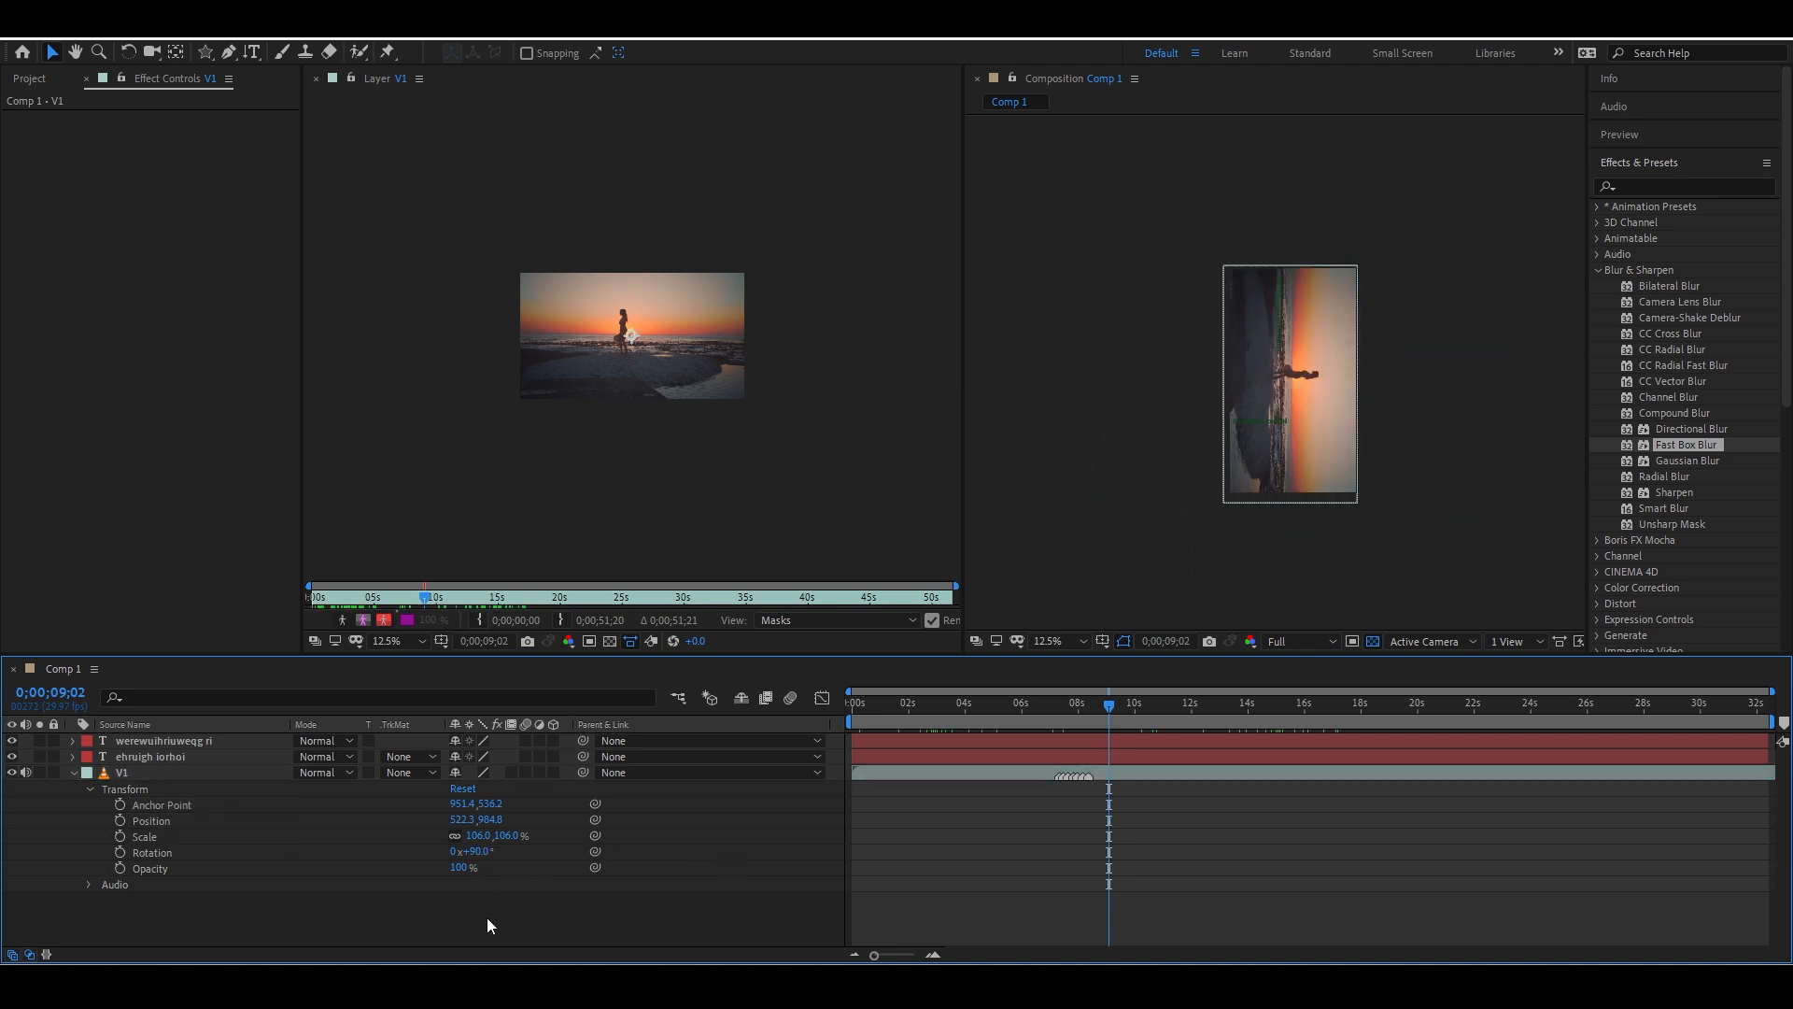
Move the V1 layer to Position 493.3, 990.8 and scale it uniformly to 103%
drag(458, 822, 377, 881)
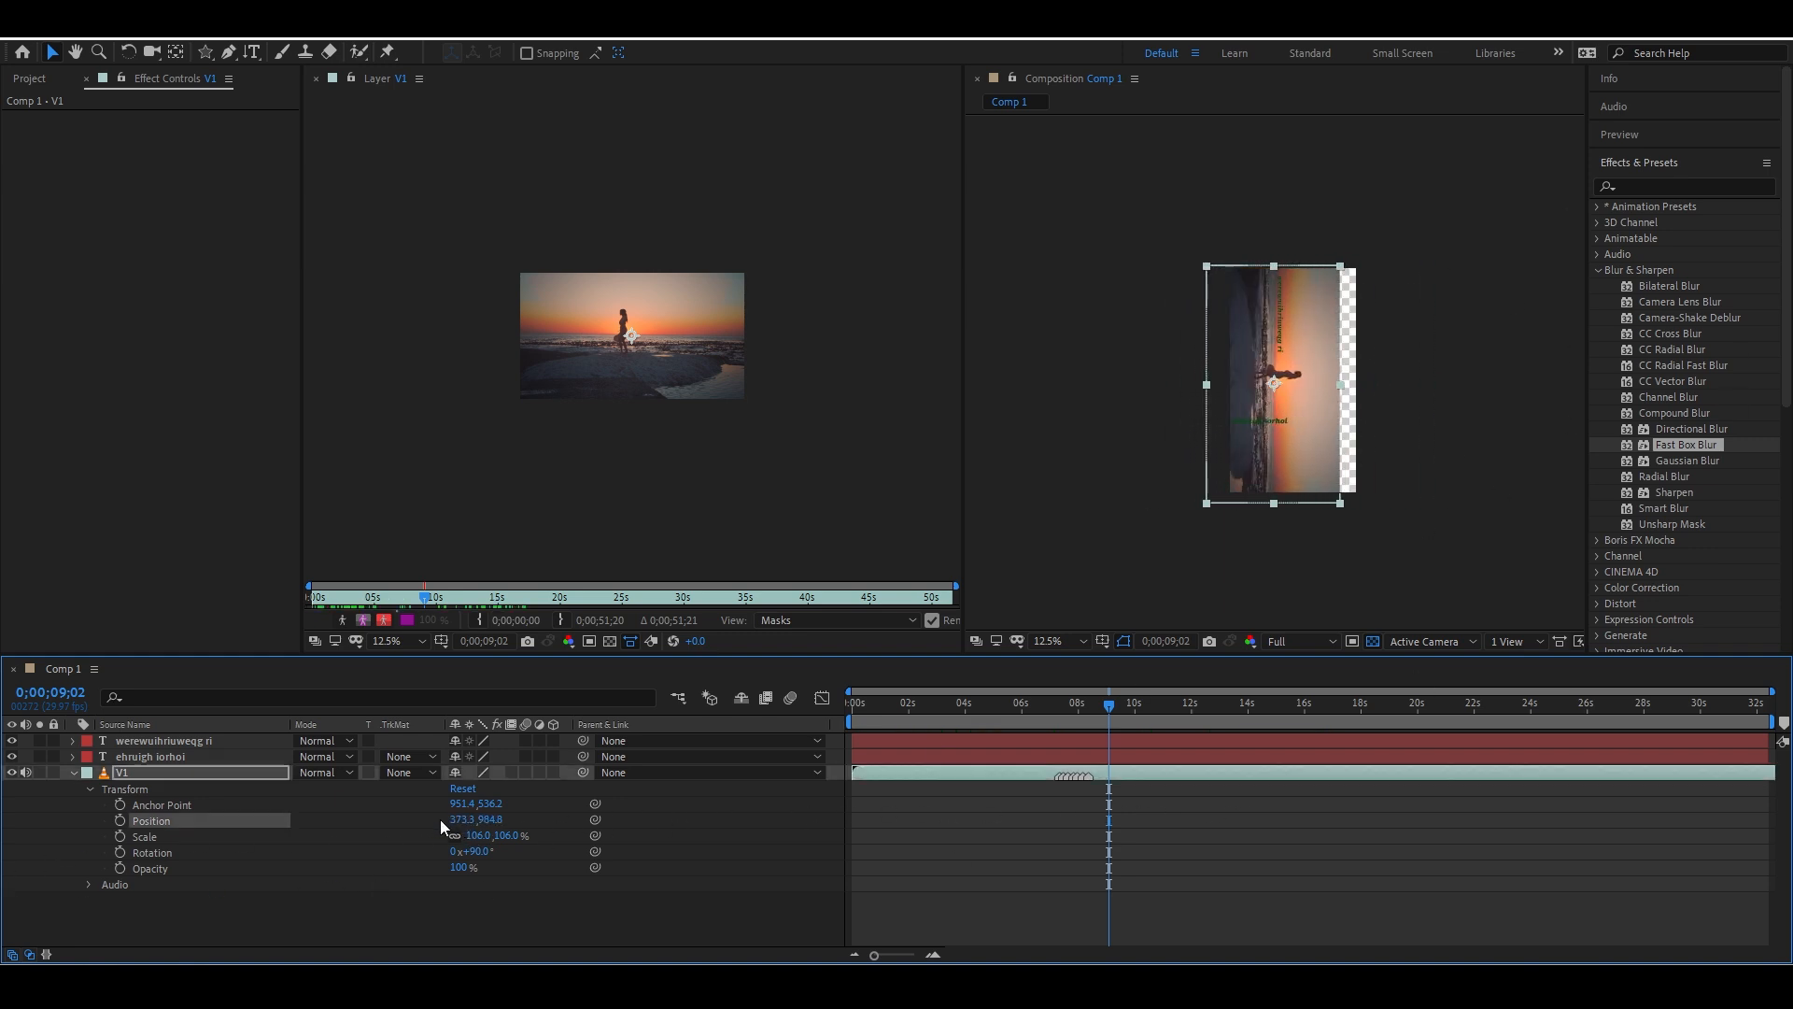
drag(460, 821, 459, 702)
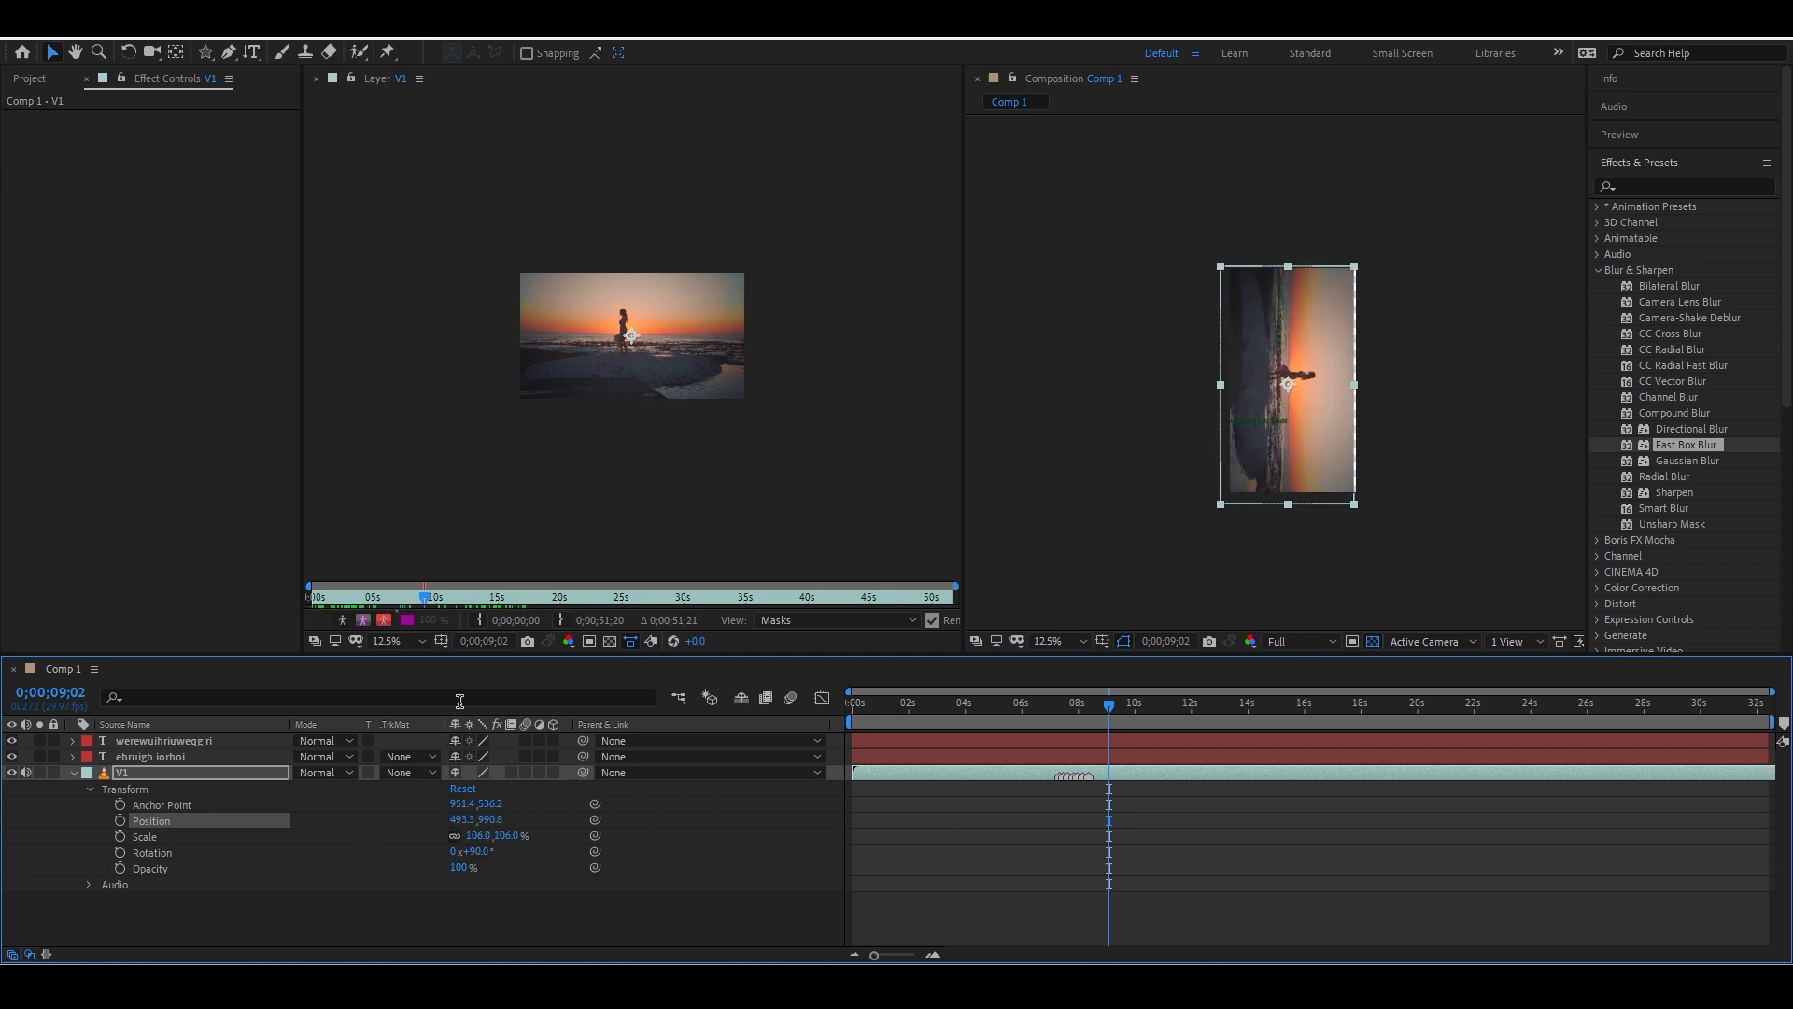
click(131, 836)
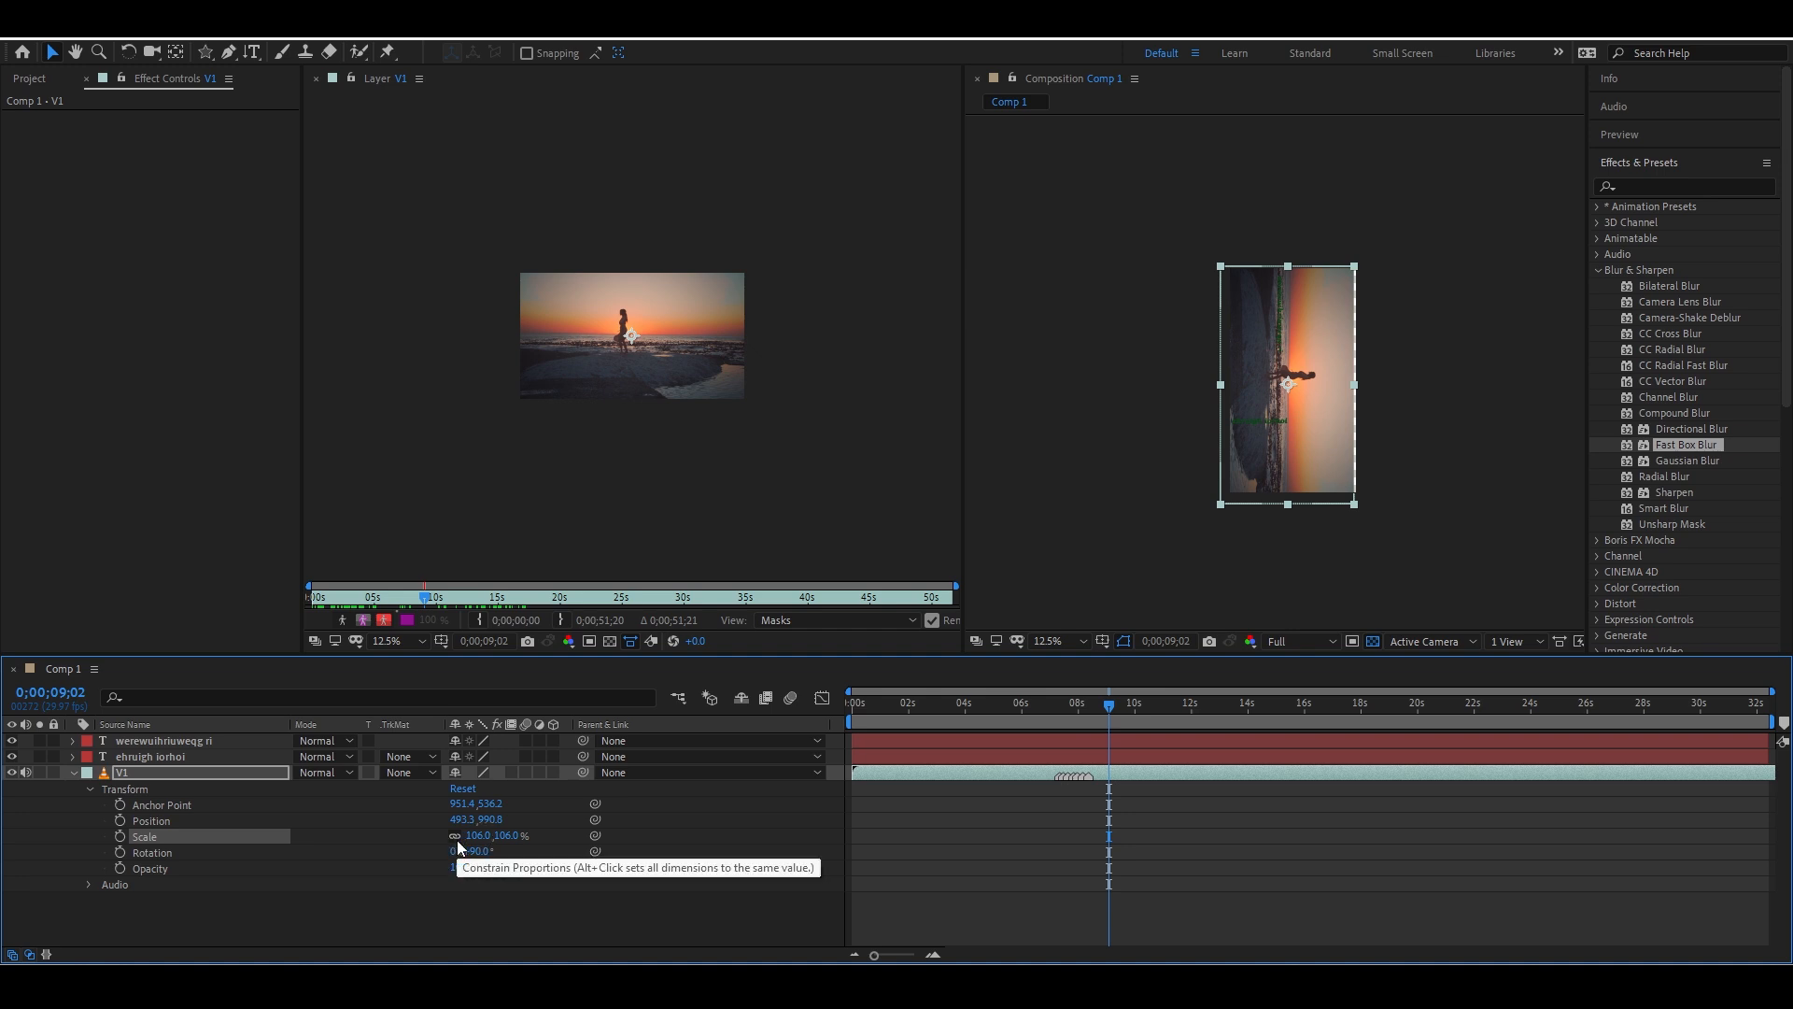
drag(476, 835, 445, 855)
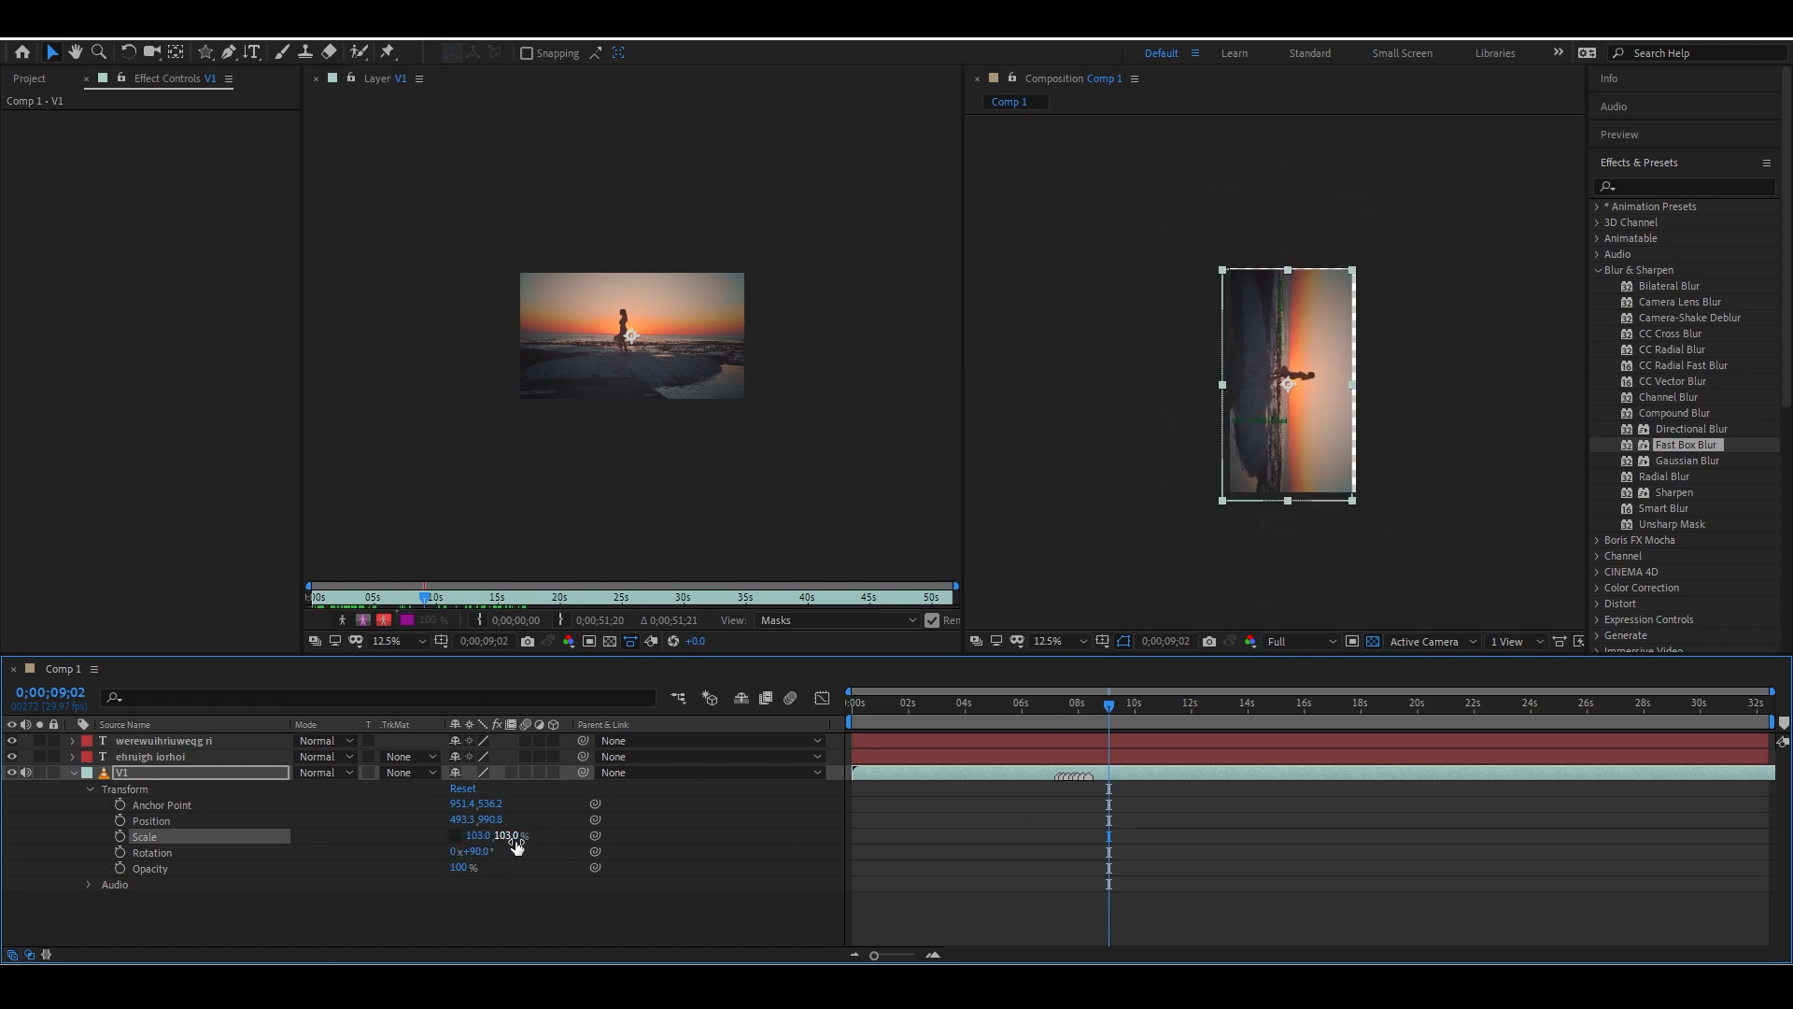
Try stretching the V1 layer non-uniformly with unlinked proportions, then set both Scale values to 100%
click(478, 836)
drag(478, 837, 475, 883)
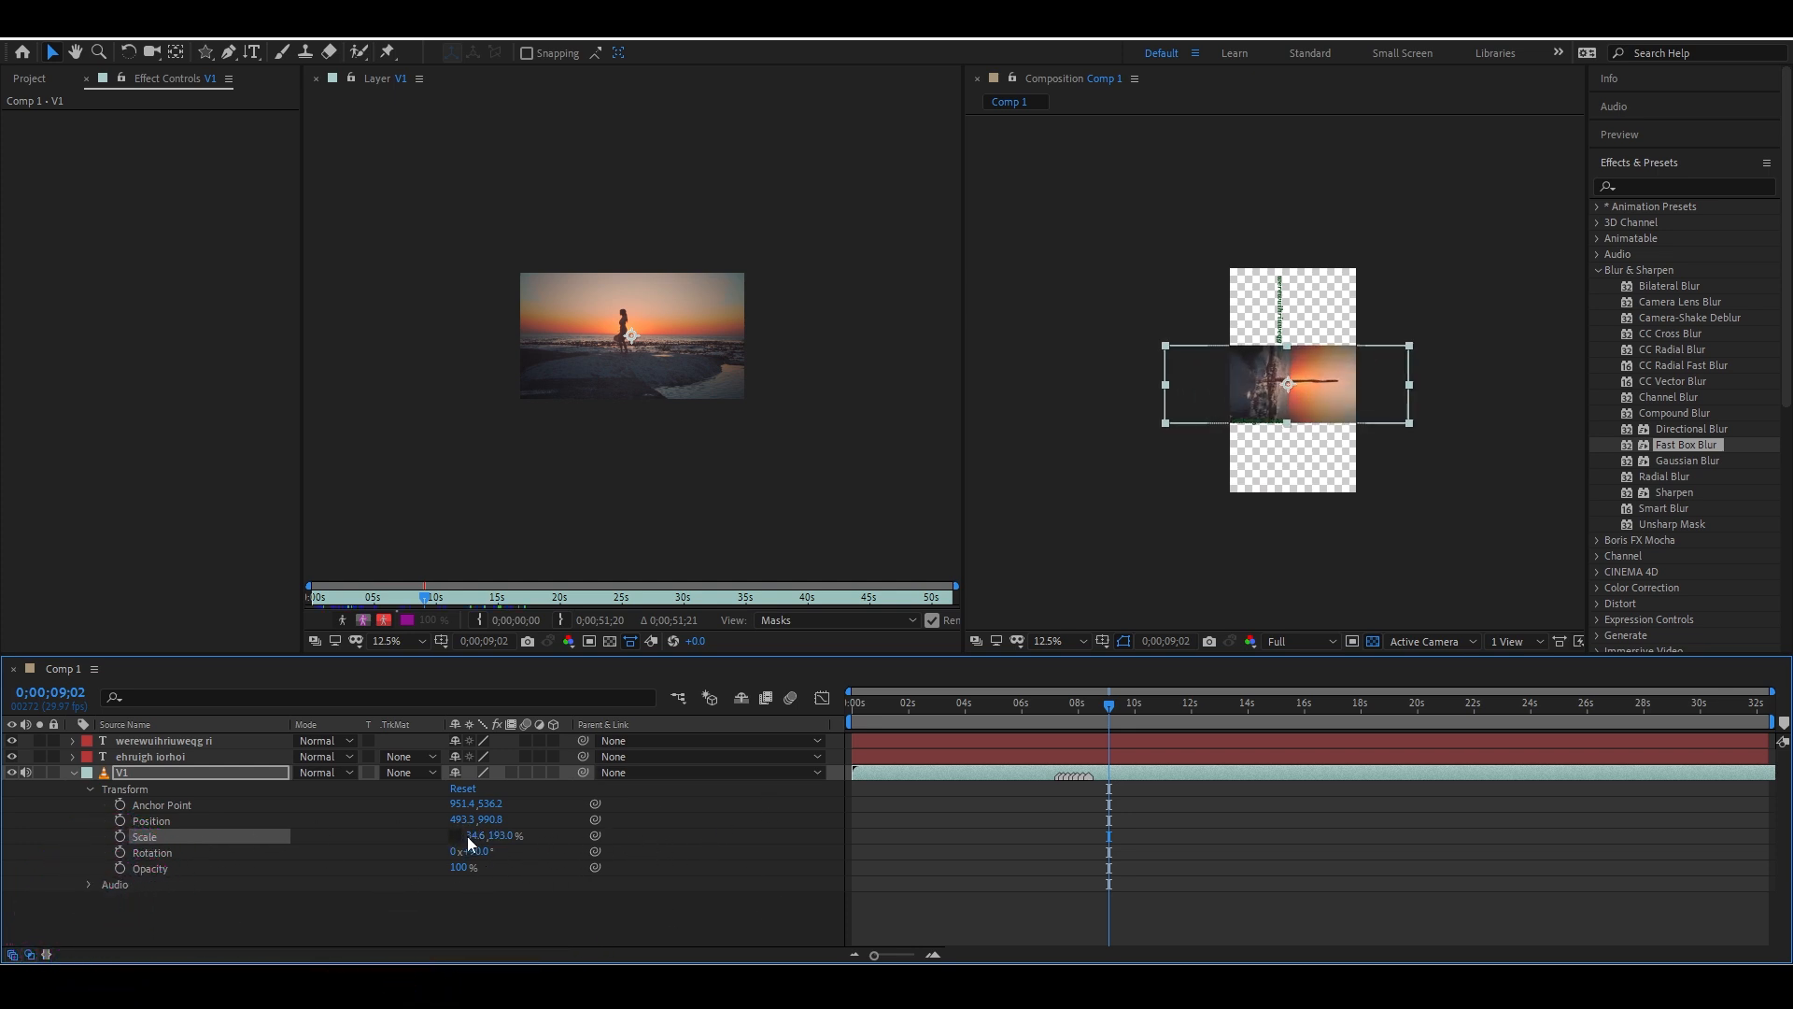
text(100)
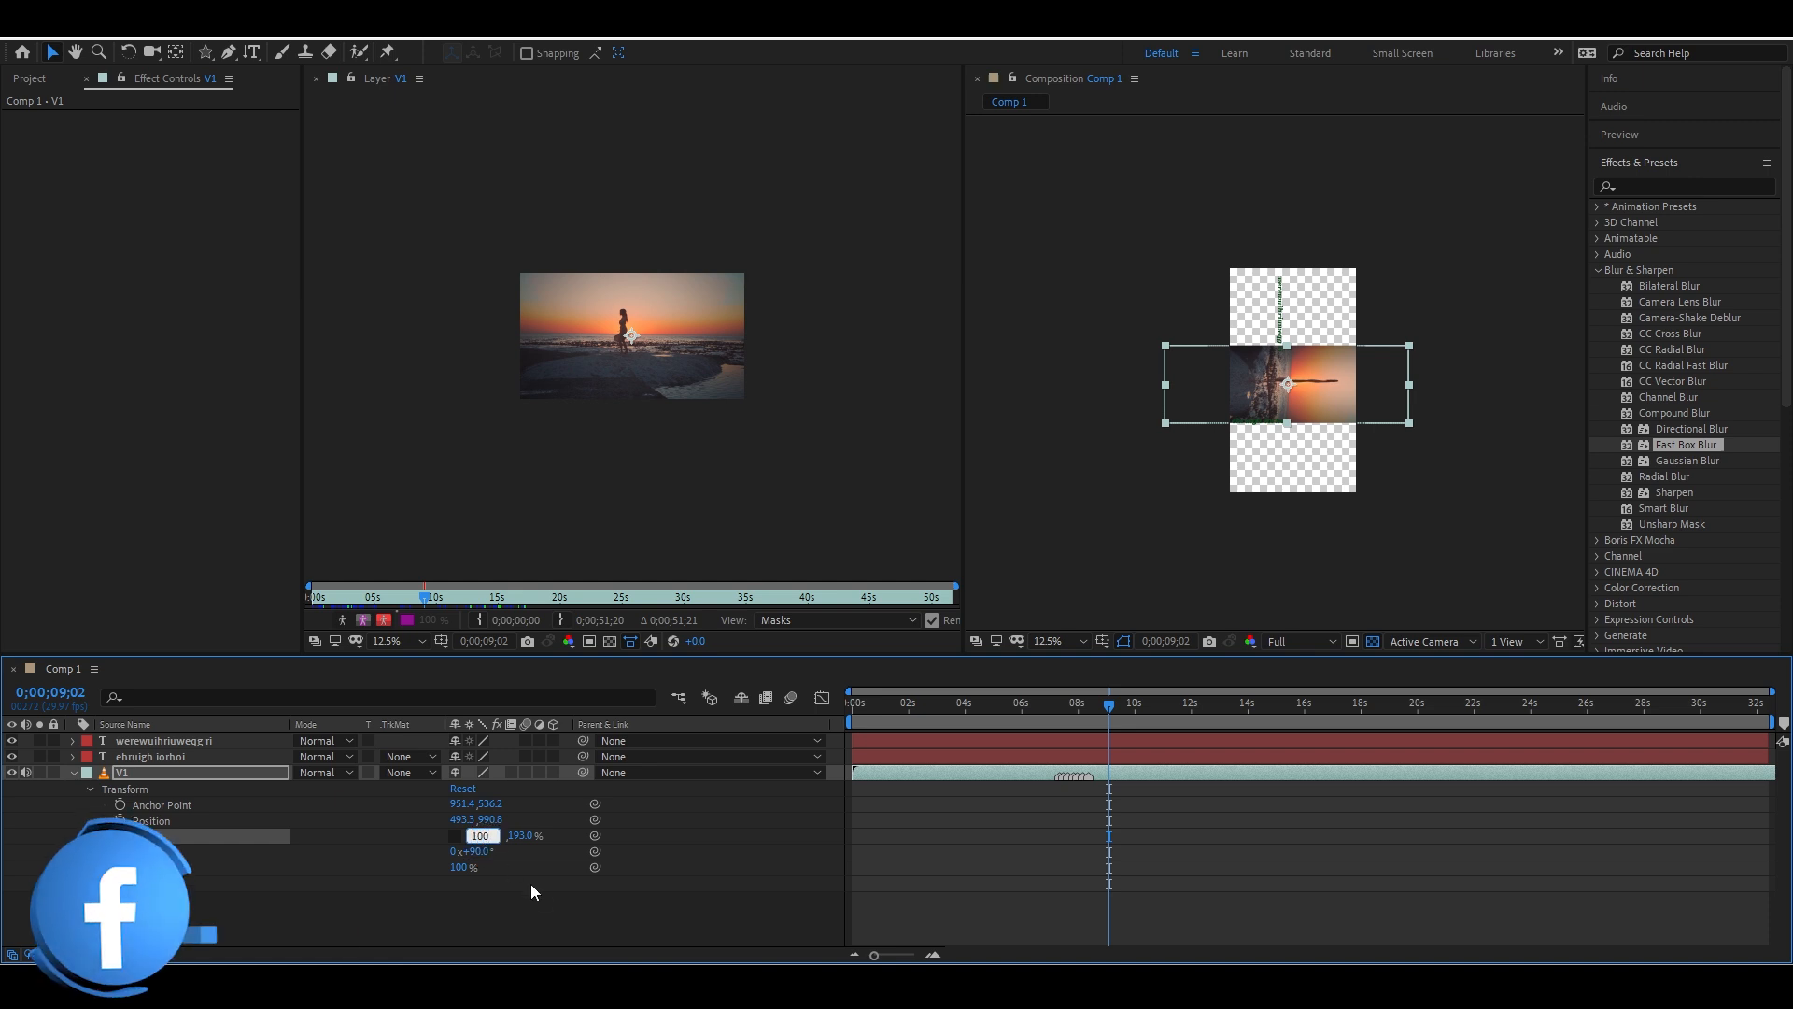
key(Tab)
text(1)
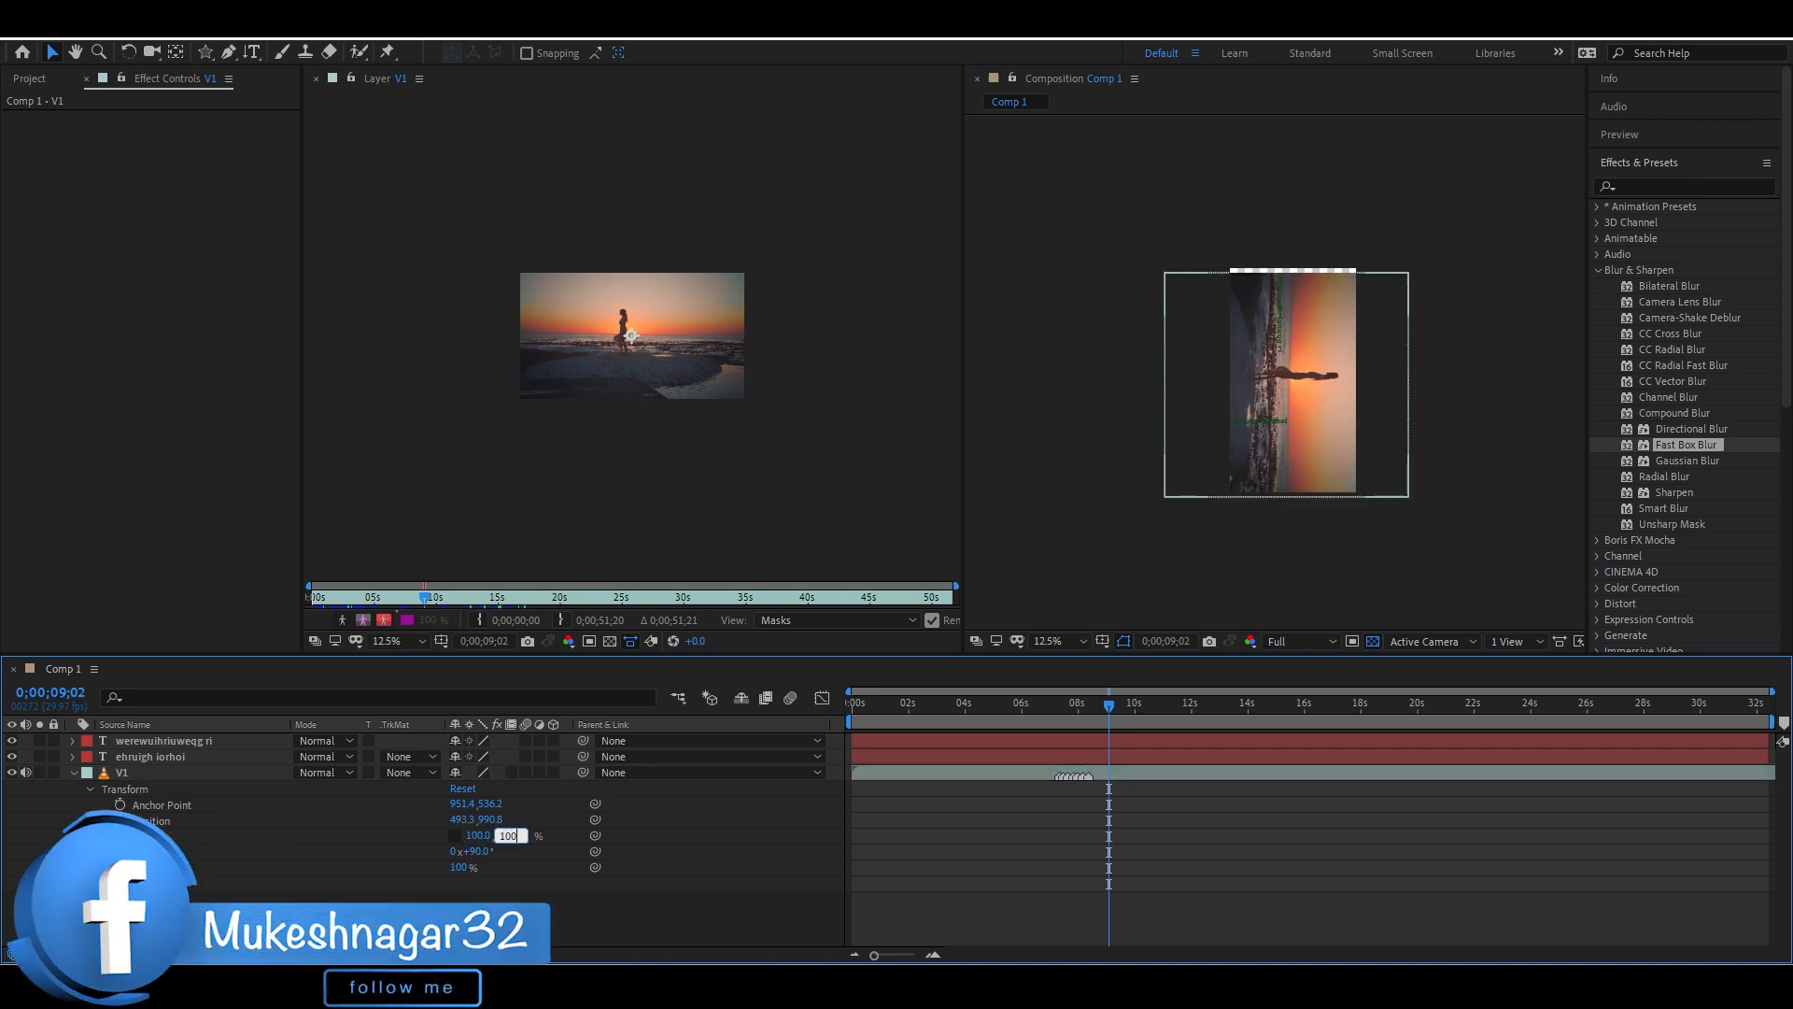
text(00)
key(Return)
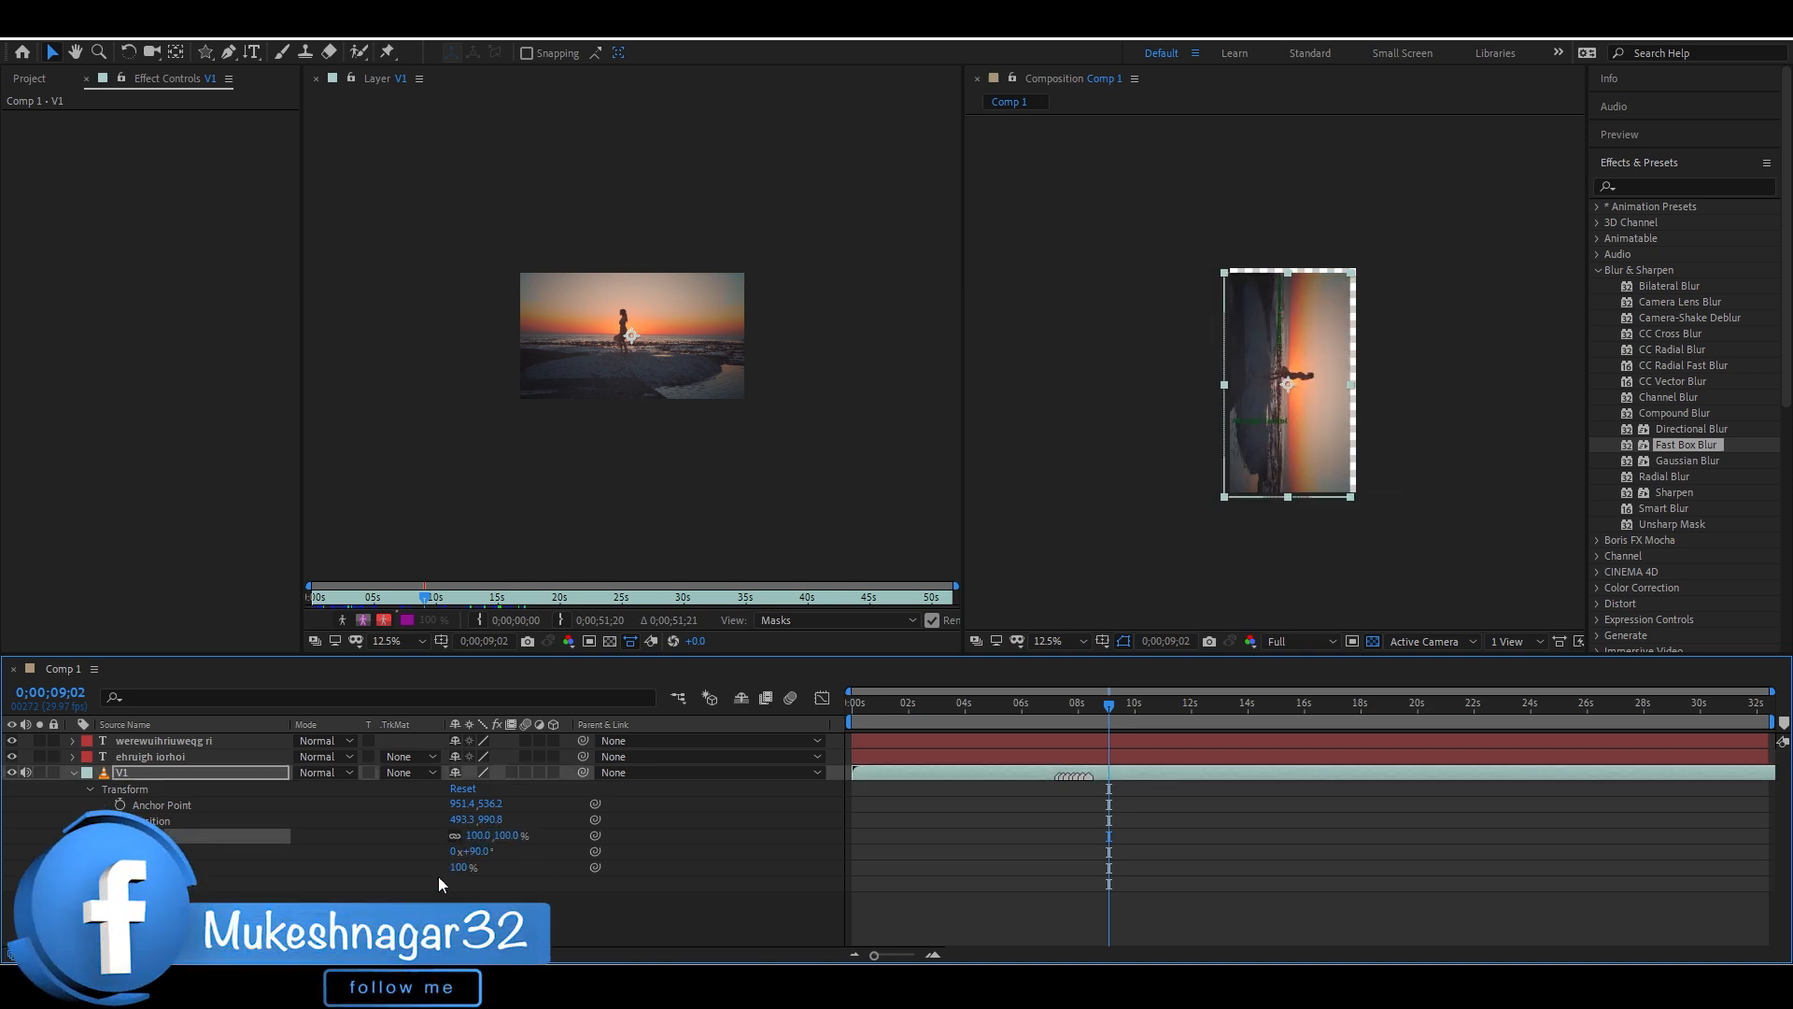
Try rotating the V1 layer with its Rotation property and undo the rotation
mouse_move(478, 851)
mouse_down()
mouse_move(1019, 852)
mouse_move(478, 852)
mouse_up()
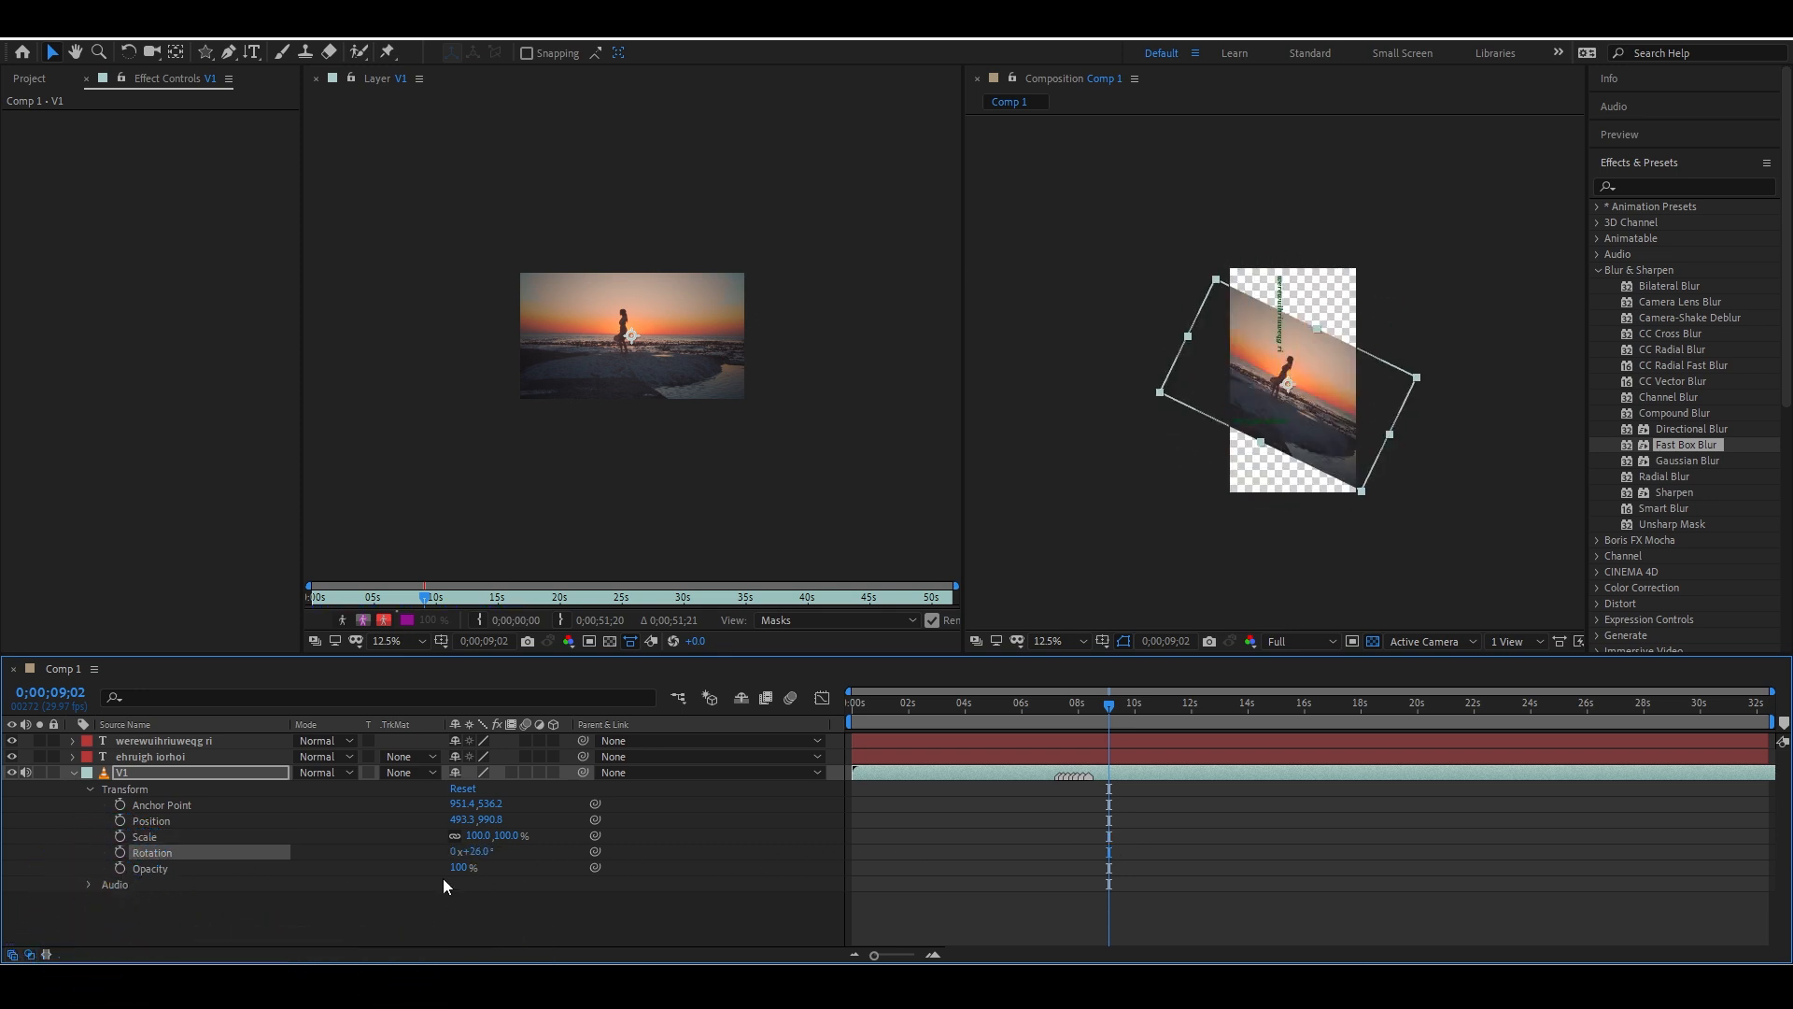
click(1257, 482)
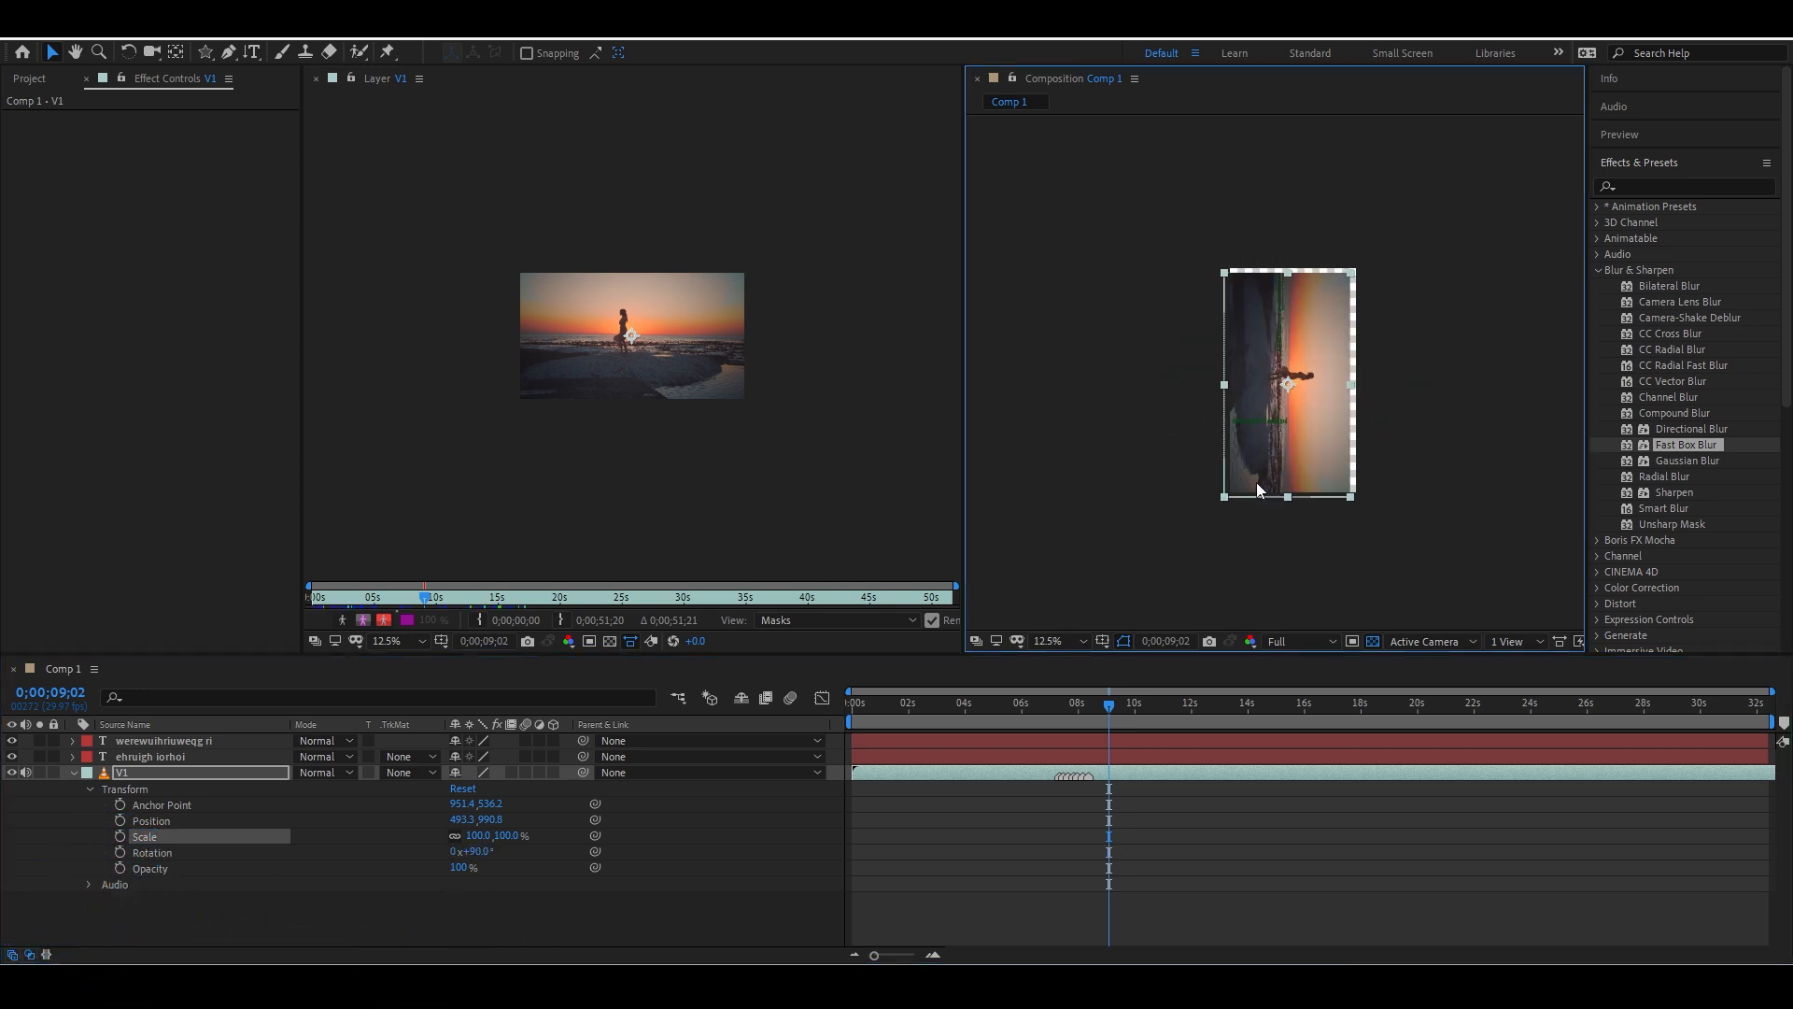
Resize and move the V1 layer in the composition view to Scale about 101.7, 115.2% and Position about 485.3, 934.8
drag(1224, 501, 1294, 388)
click(1152, 551)
click(1224, 496)
drag(1503, 379, 1210, 495)
mouse_move(1294, 390)
mouse_down()
mouse_move(1342, 386)
mouse_move(1292, 375)
mouse_move(1296, 392)
mouse_up()
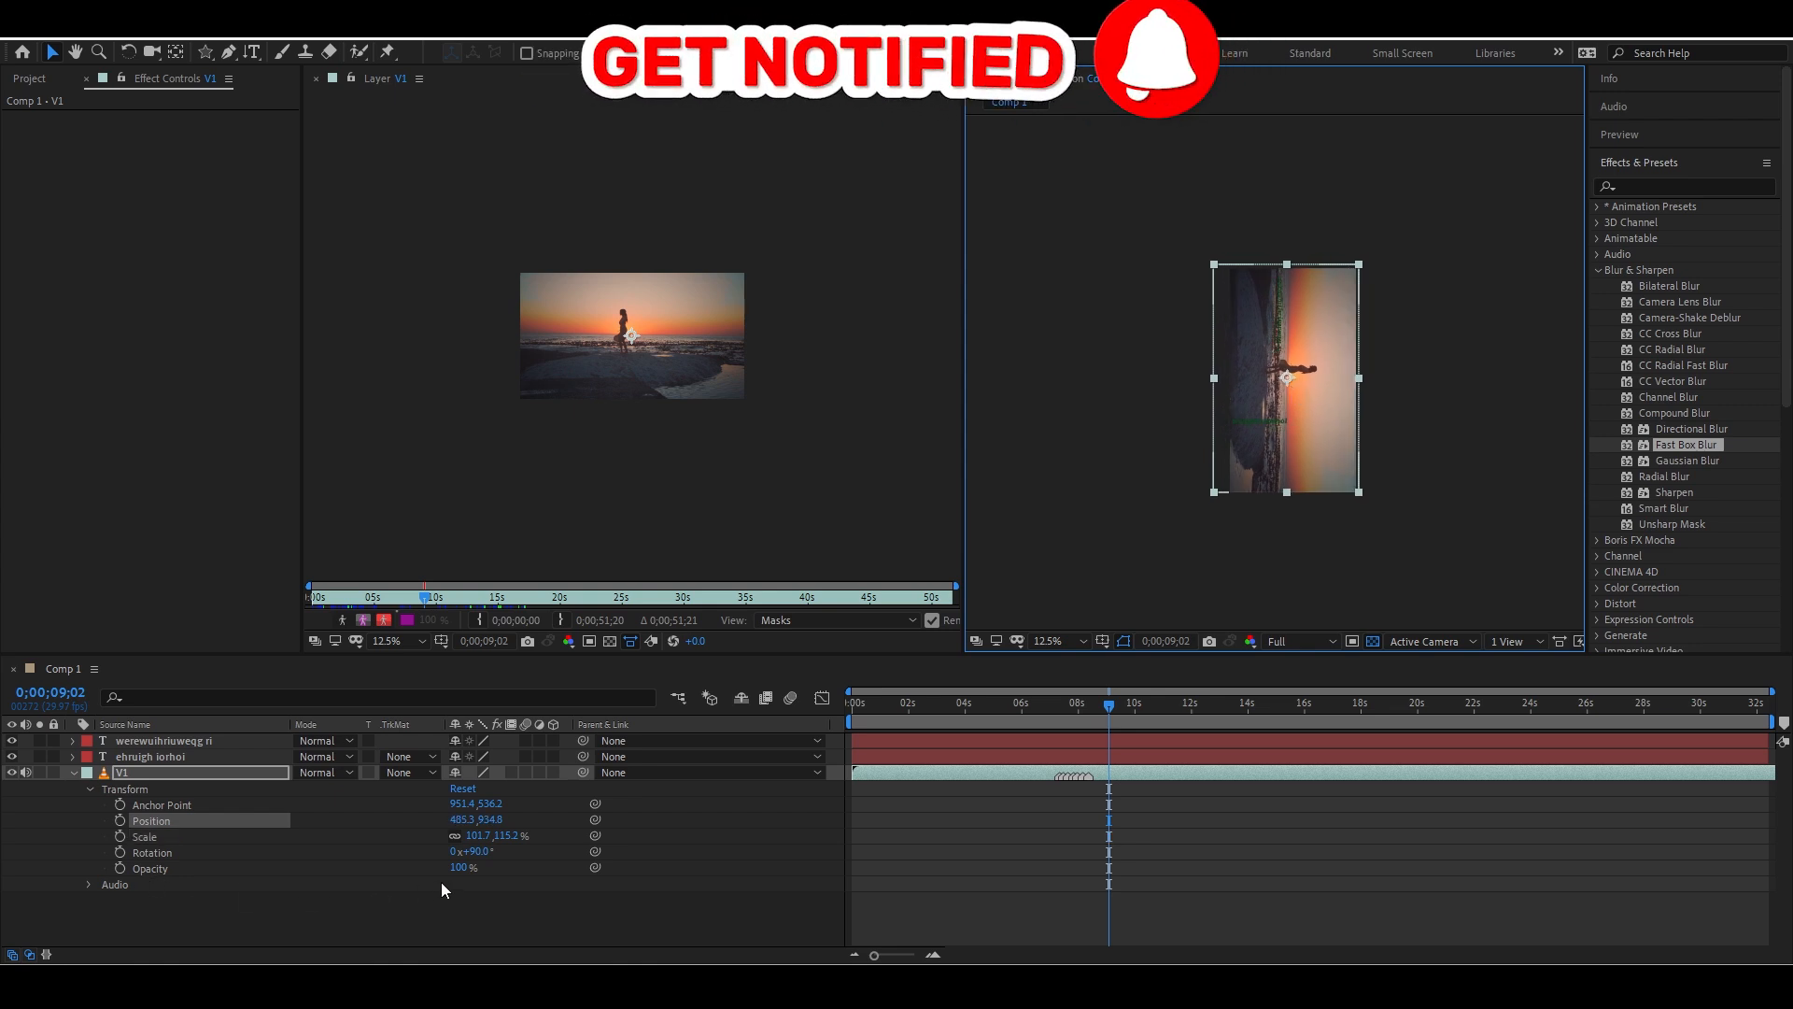
Try the V1 layer's Opacity, leaving it at 100%, and reveal its Audio Levels and Waveform properties
drag(459, 868, 627, 876)
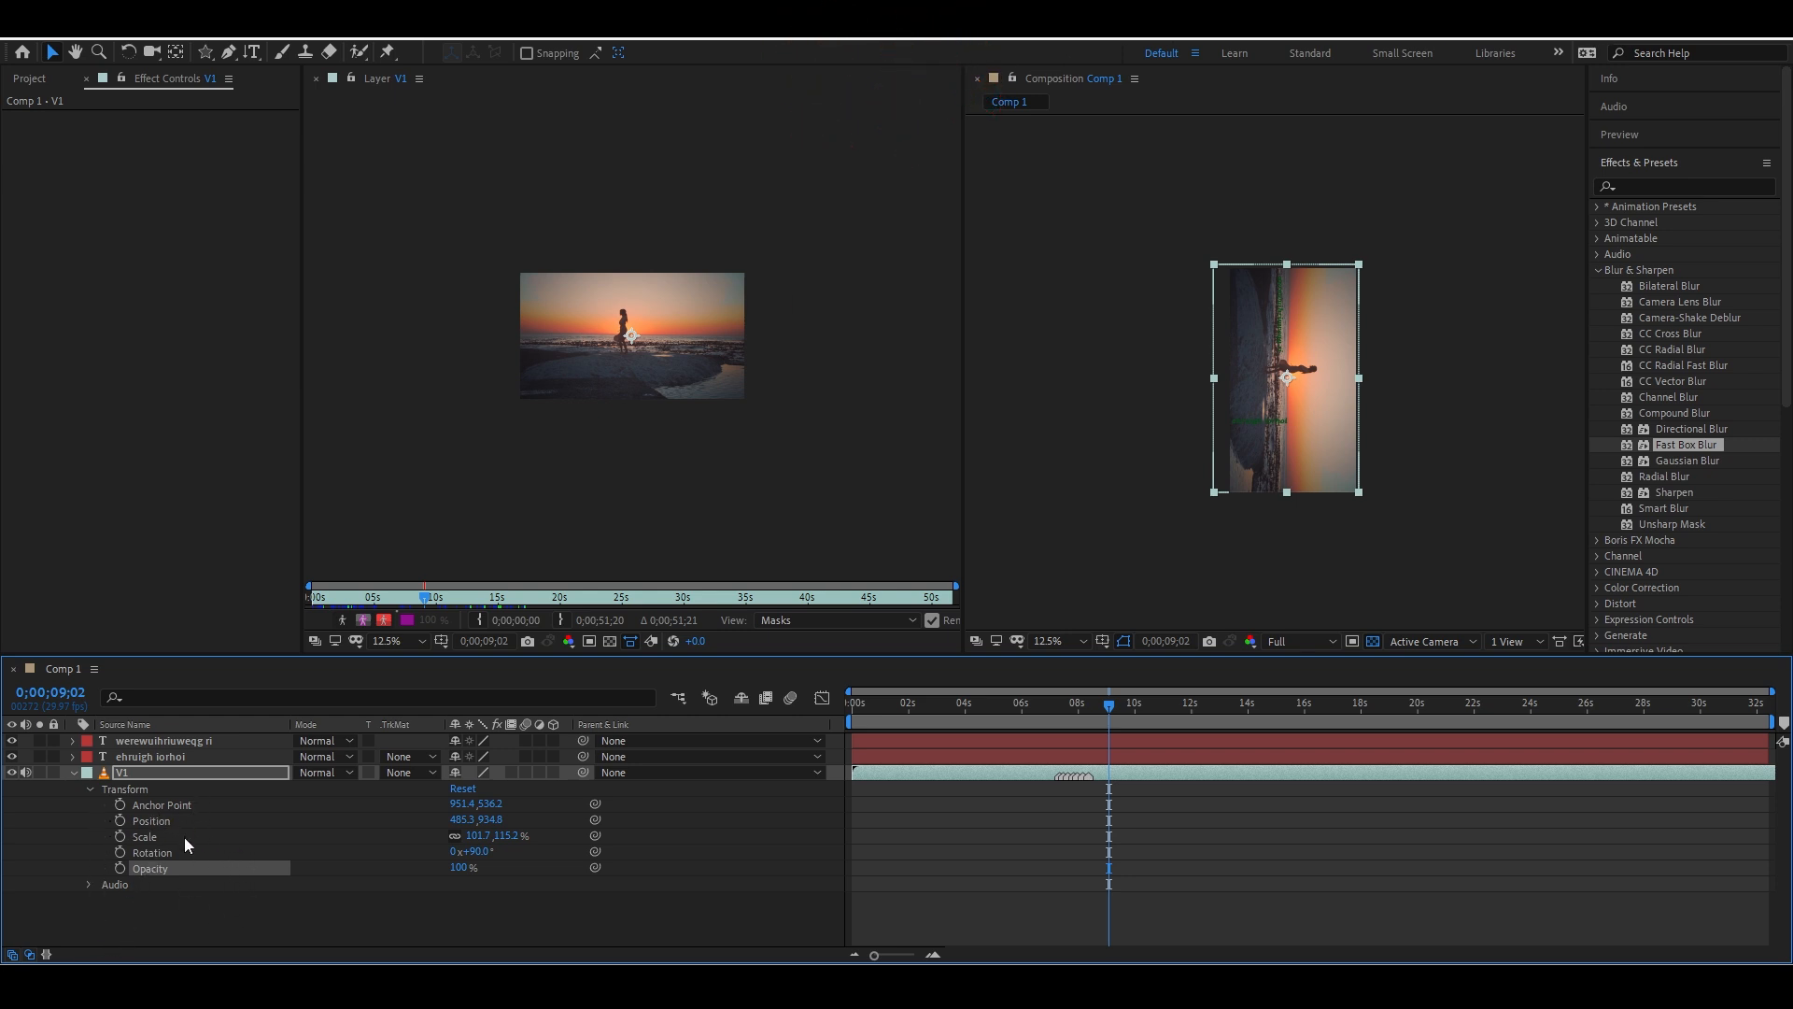
click(88, 885)
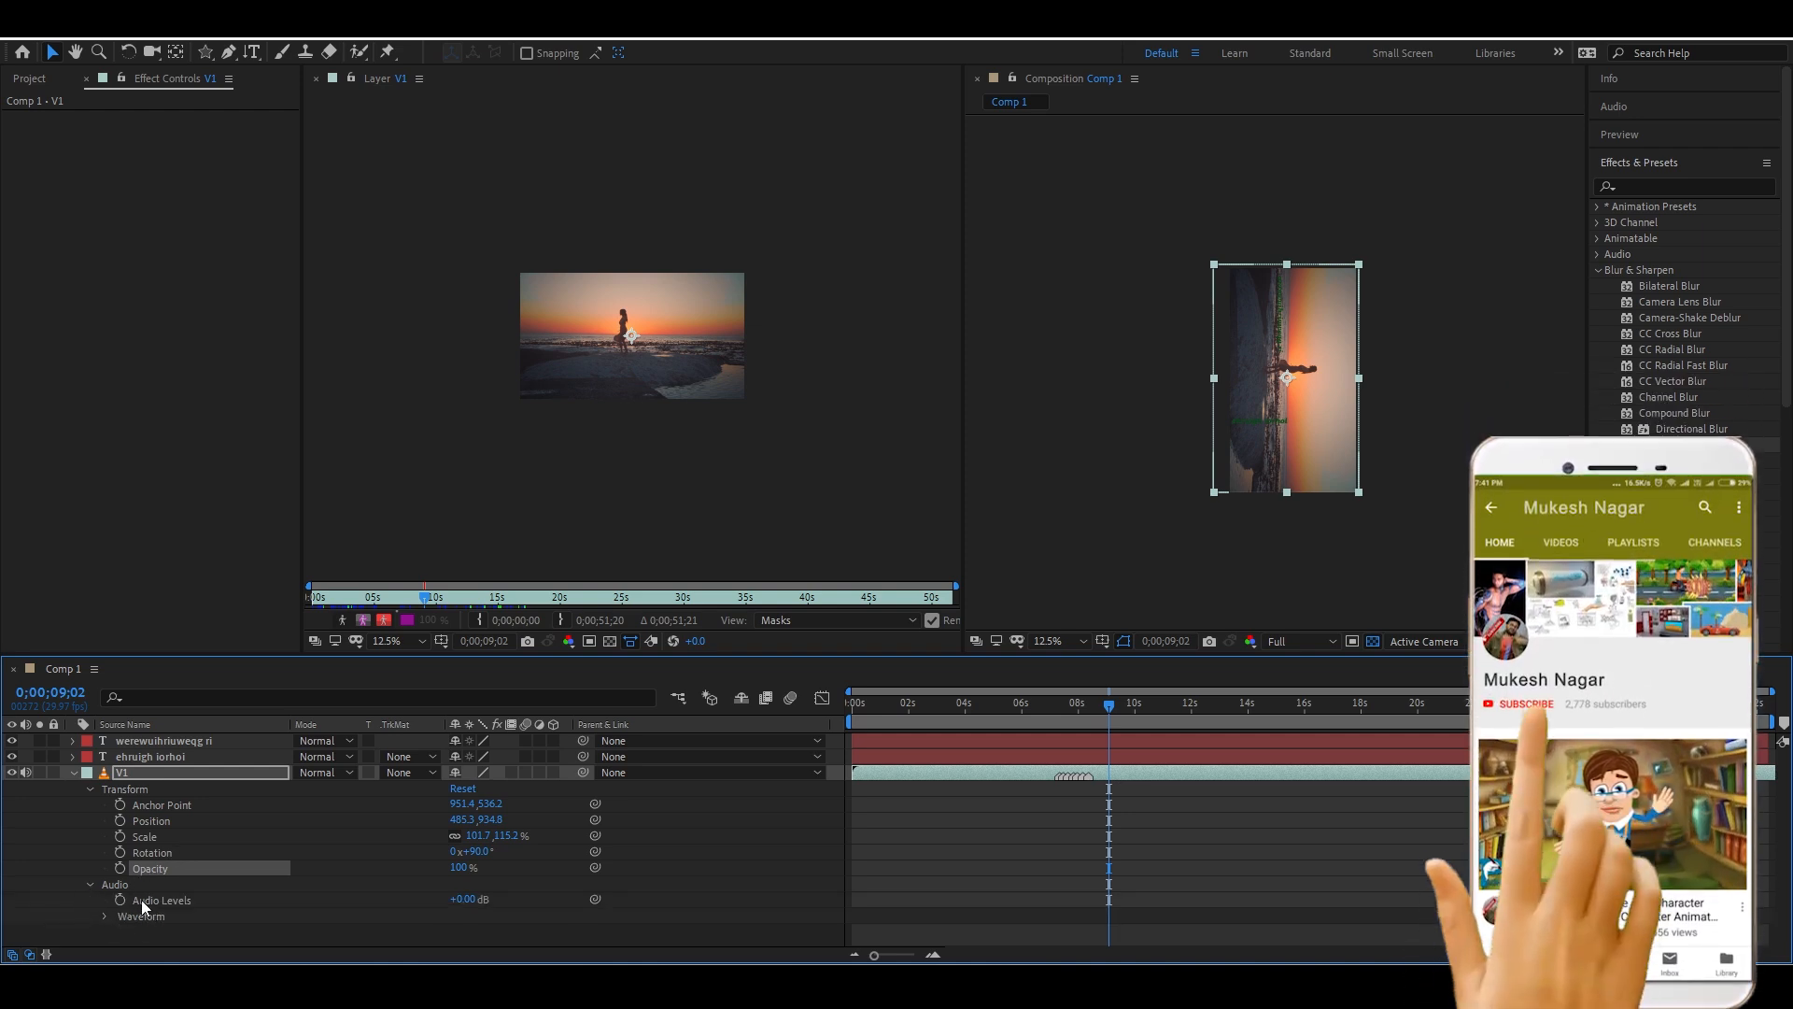
click(105, 916)
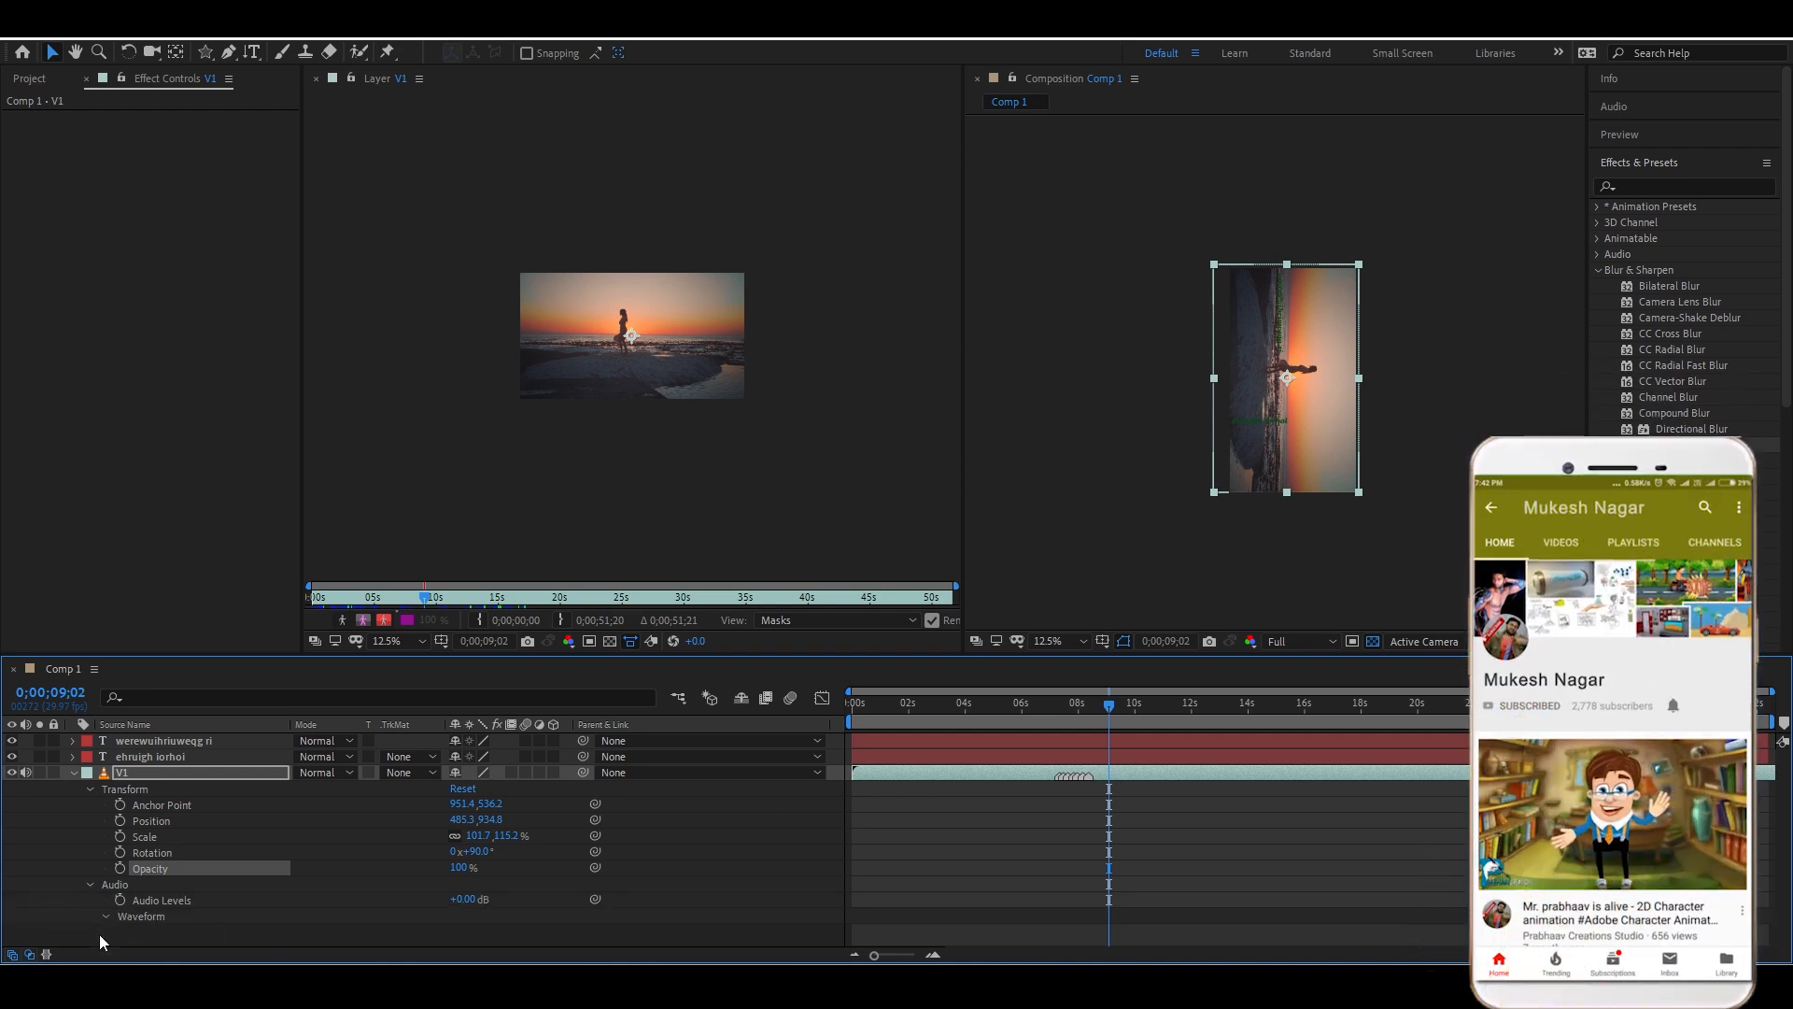
Scrub the timeline along the audio waveform and preview the composition from 0;00;07;20
click(1370, 701)
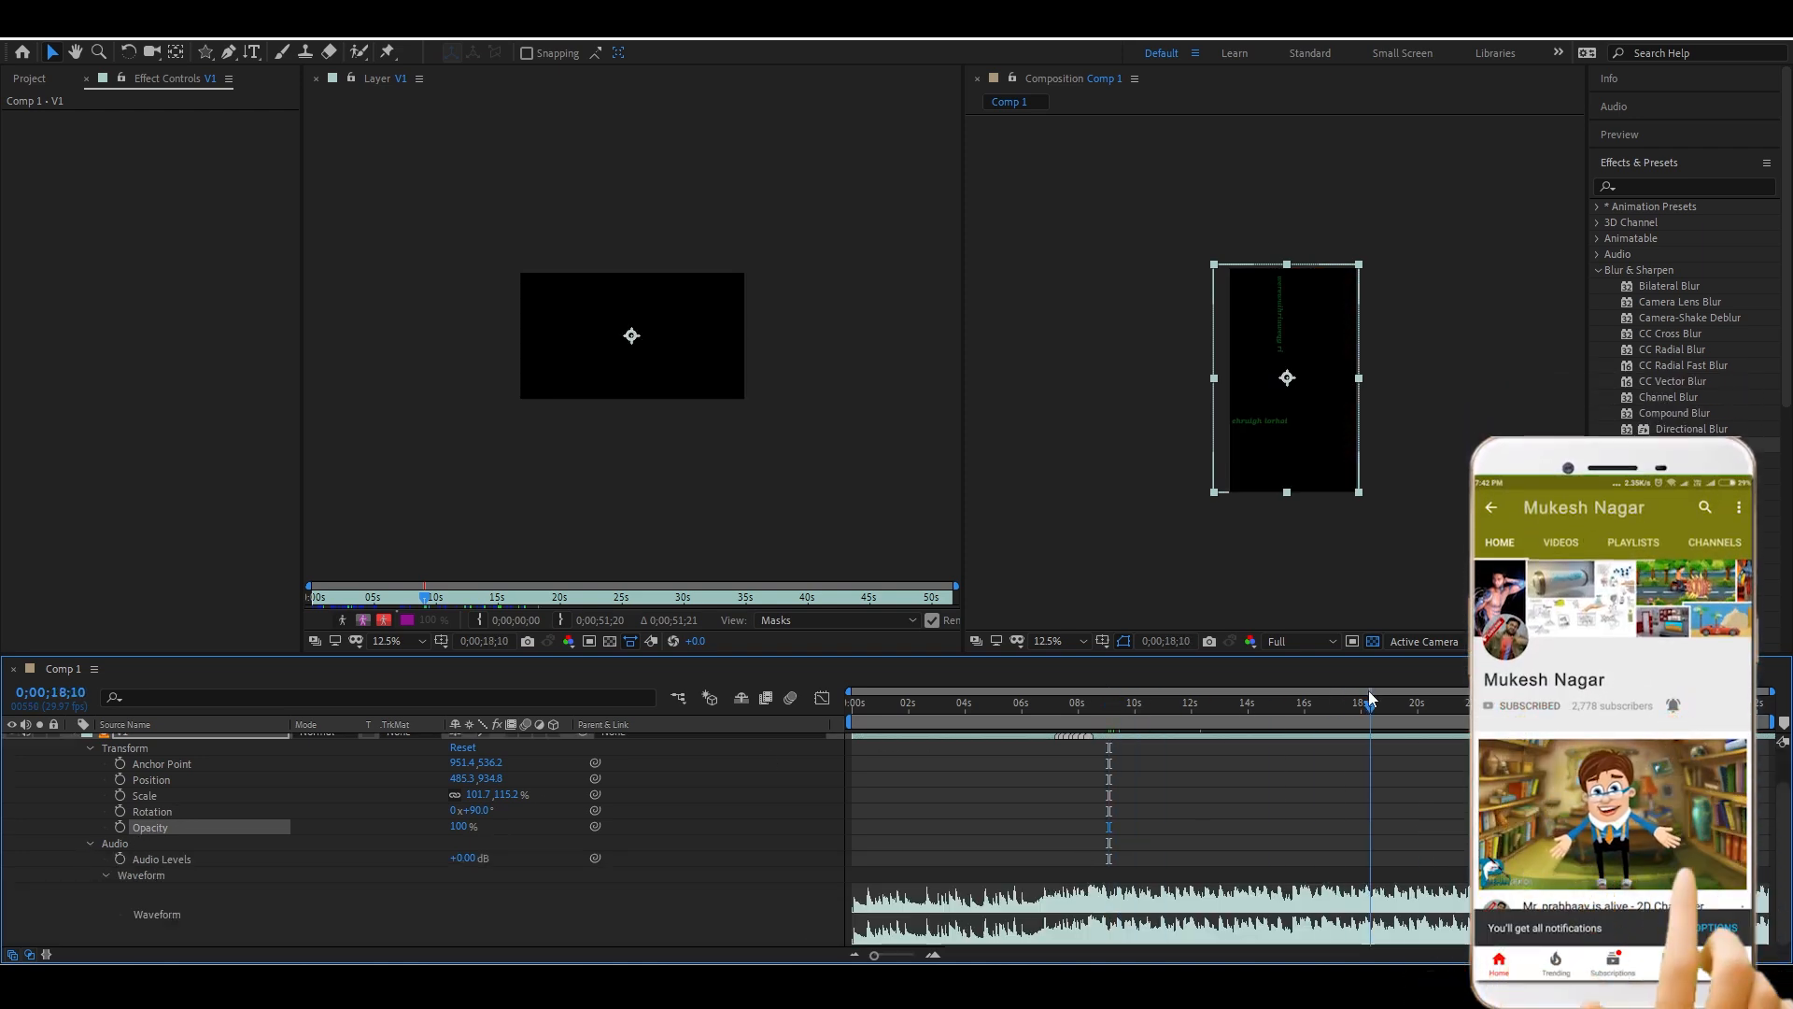
click(1129, 703)
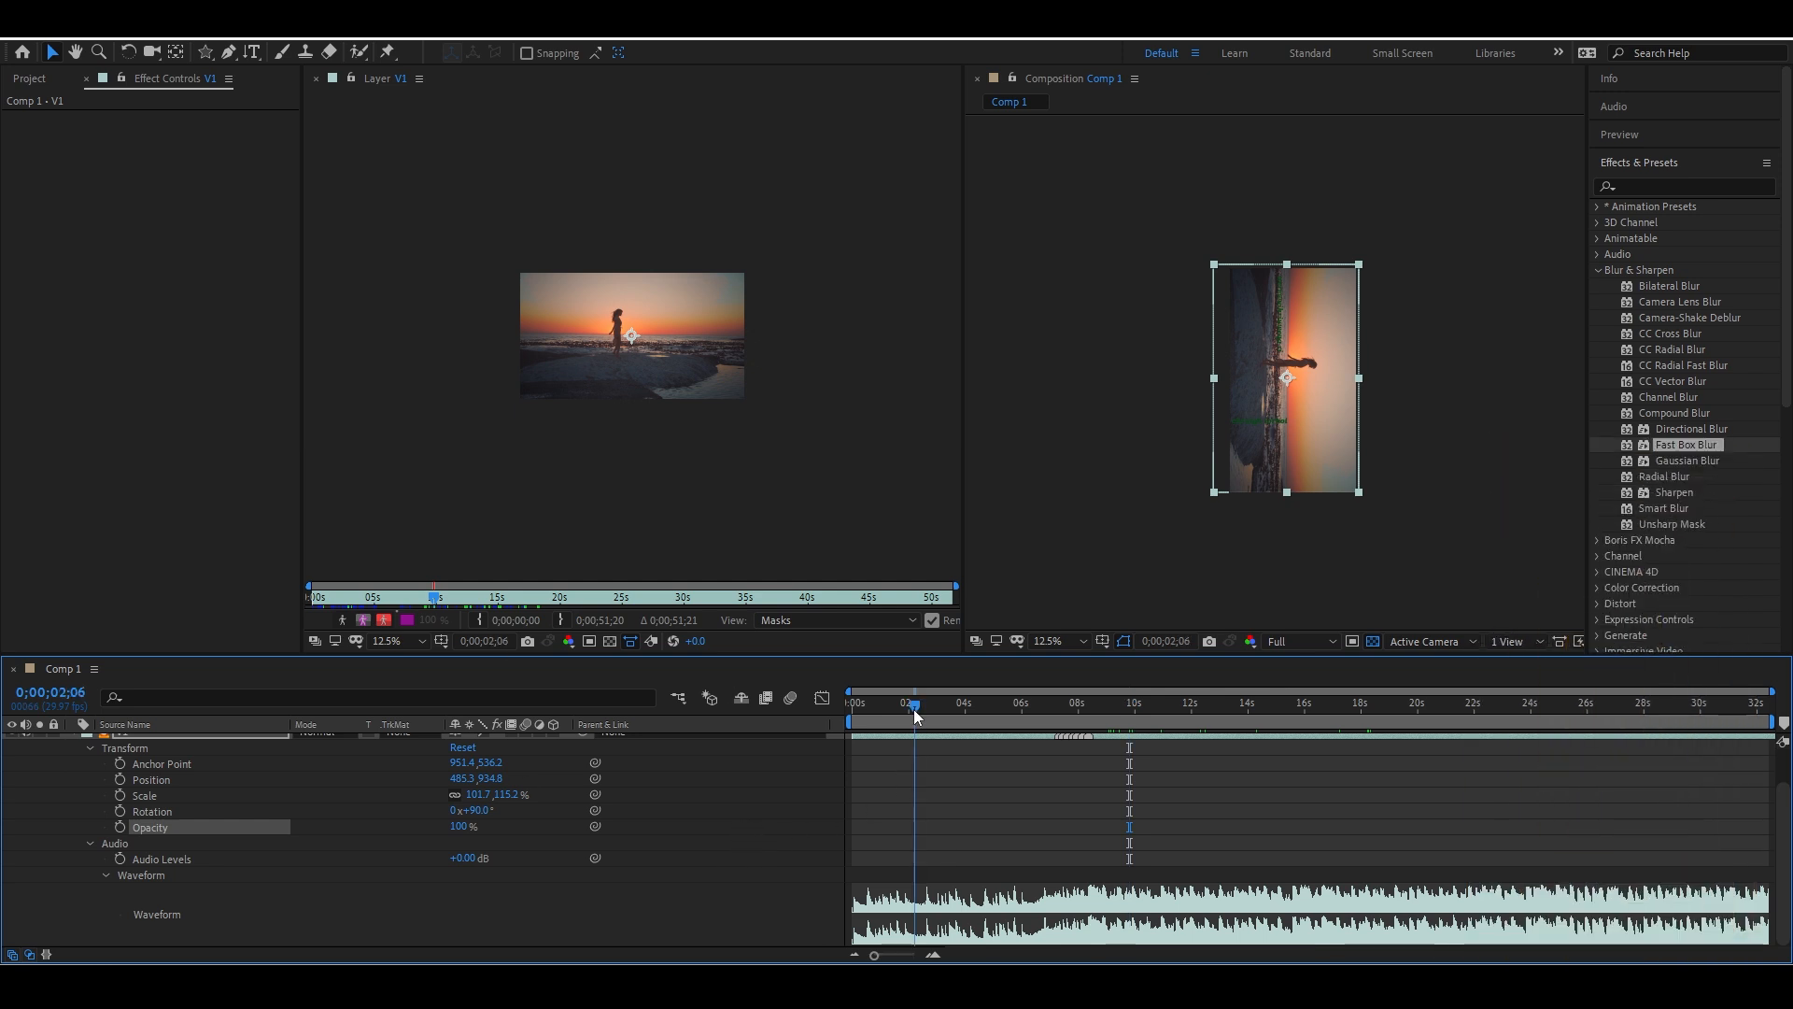
drag(913, 709, 900, 714)
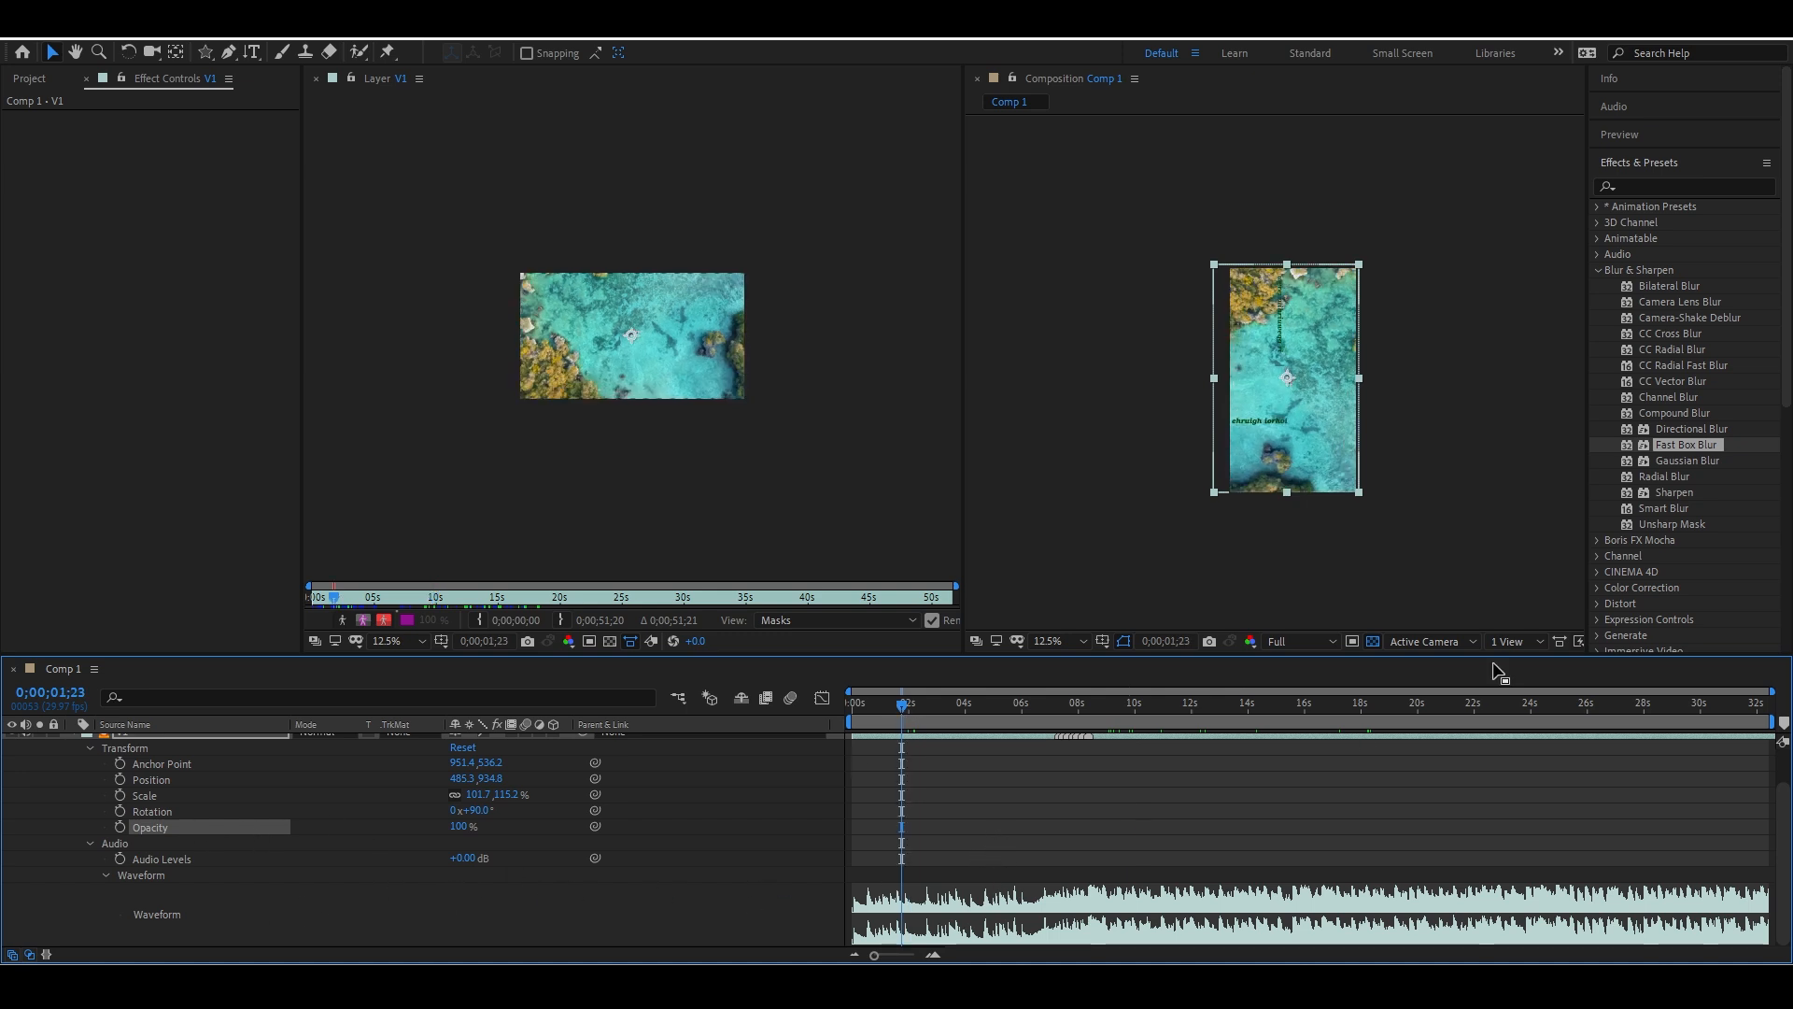
drag(902, 706, 1071, 713)
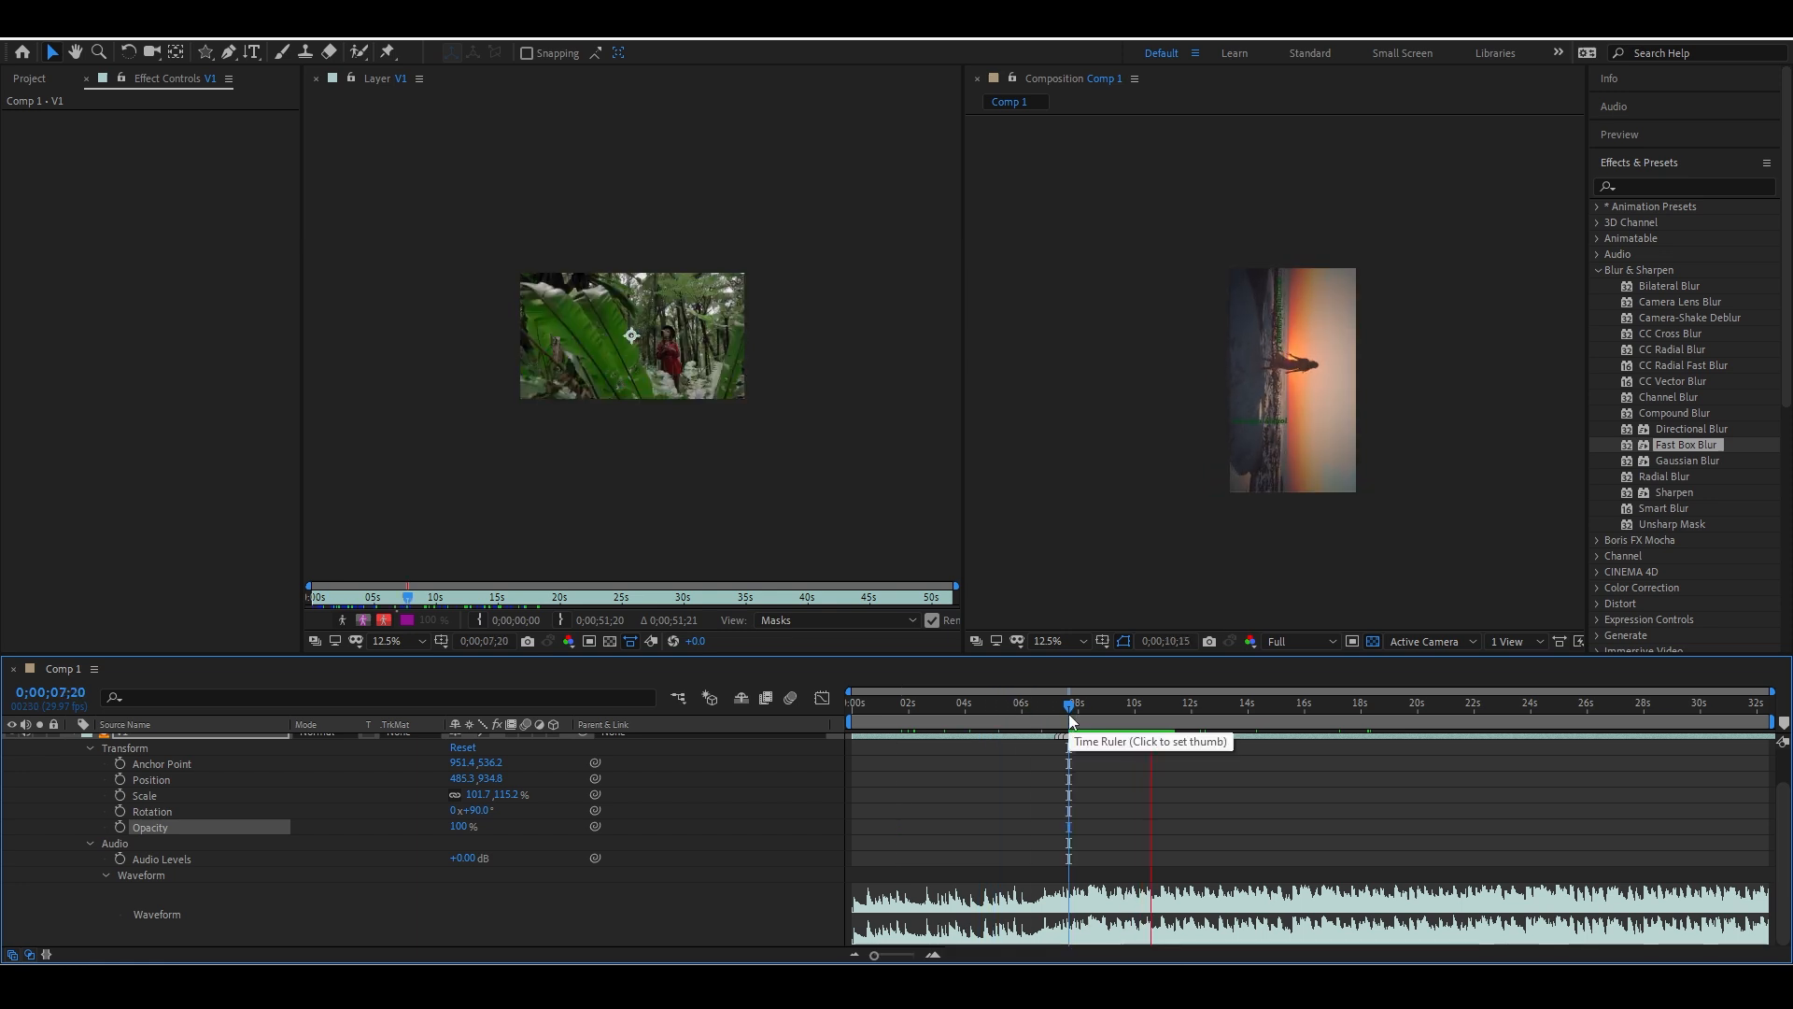
key(space)
Apply Gaussian Blur, CC Vector Blur, Camera-Shake Deblur, Fast Box Blur and Radial Blur to the V1 layer
scroll(1083, 749, up, 1)
click(1106, 774)
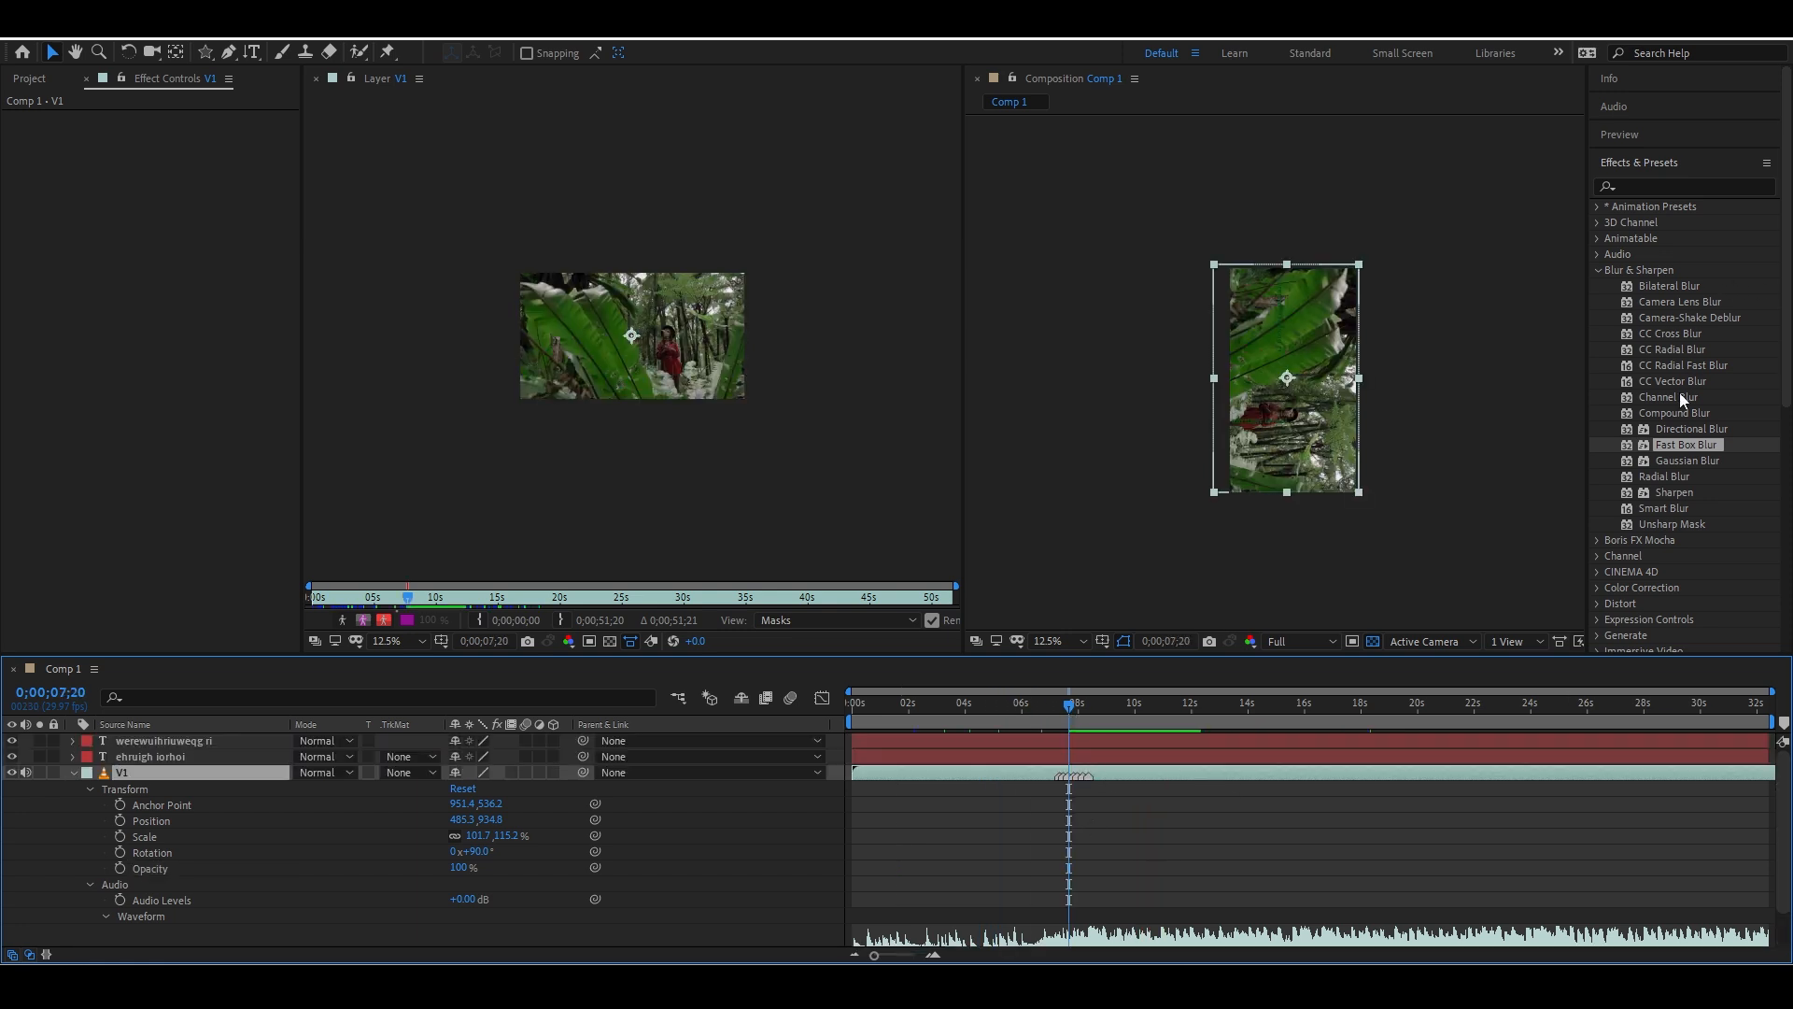
double_click(1665, 477)
Preview the blurred V1 layer several times, restarting playback between 0;00;07;20 and 0;00;07;26
key(space)
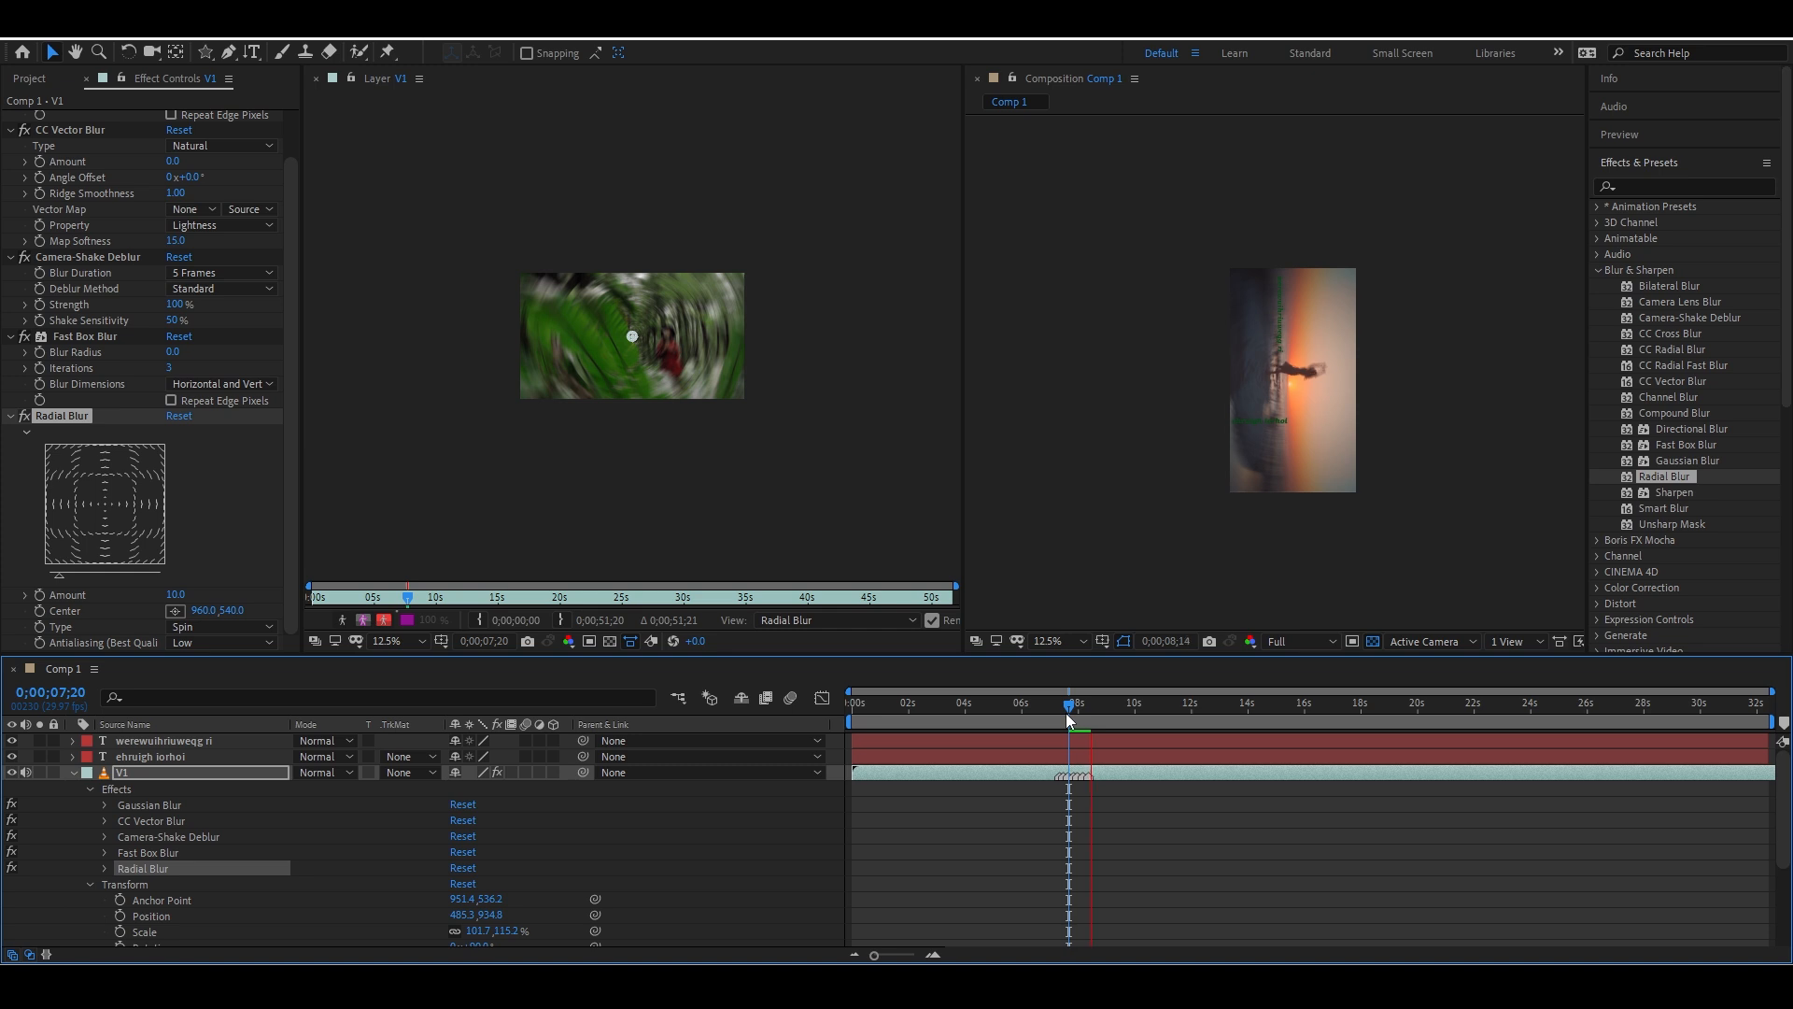
key(space)
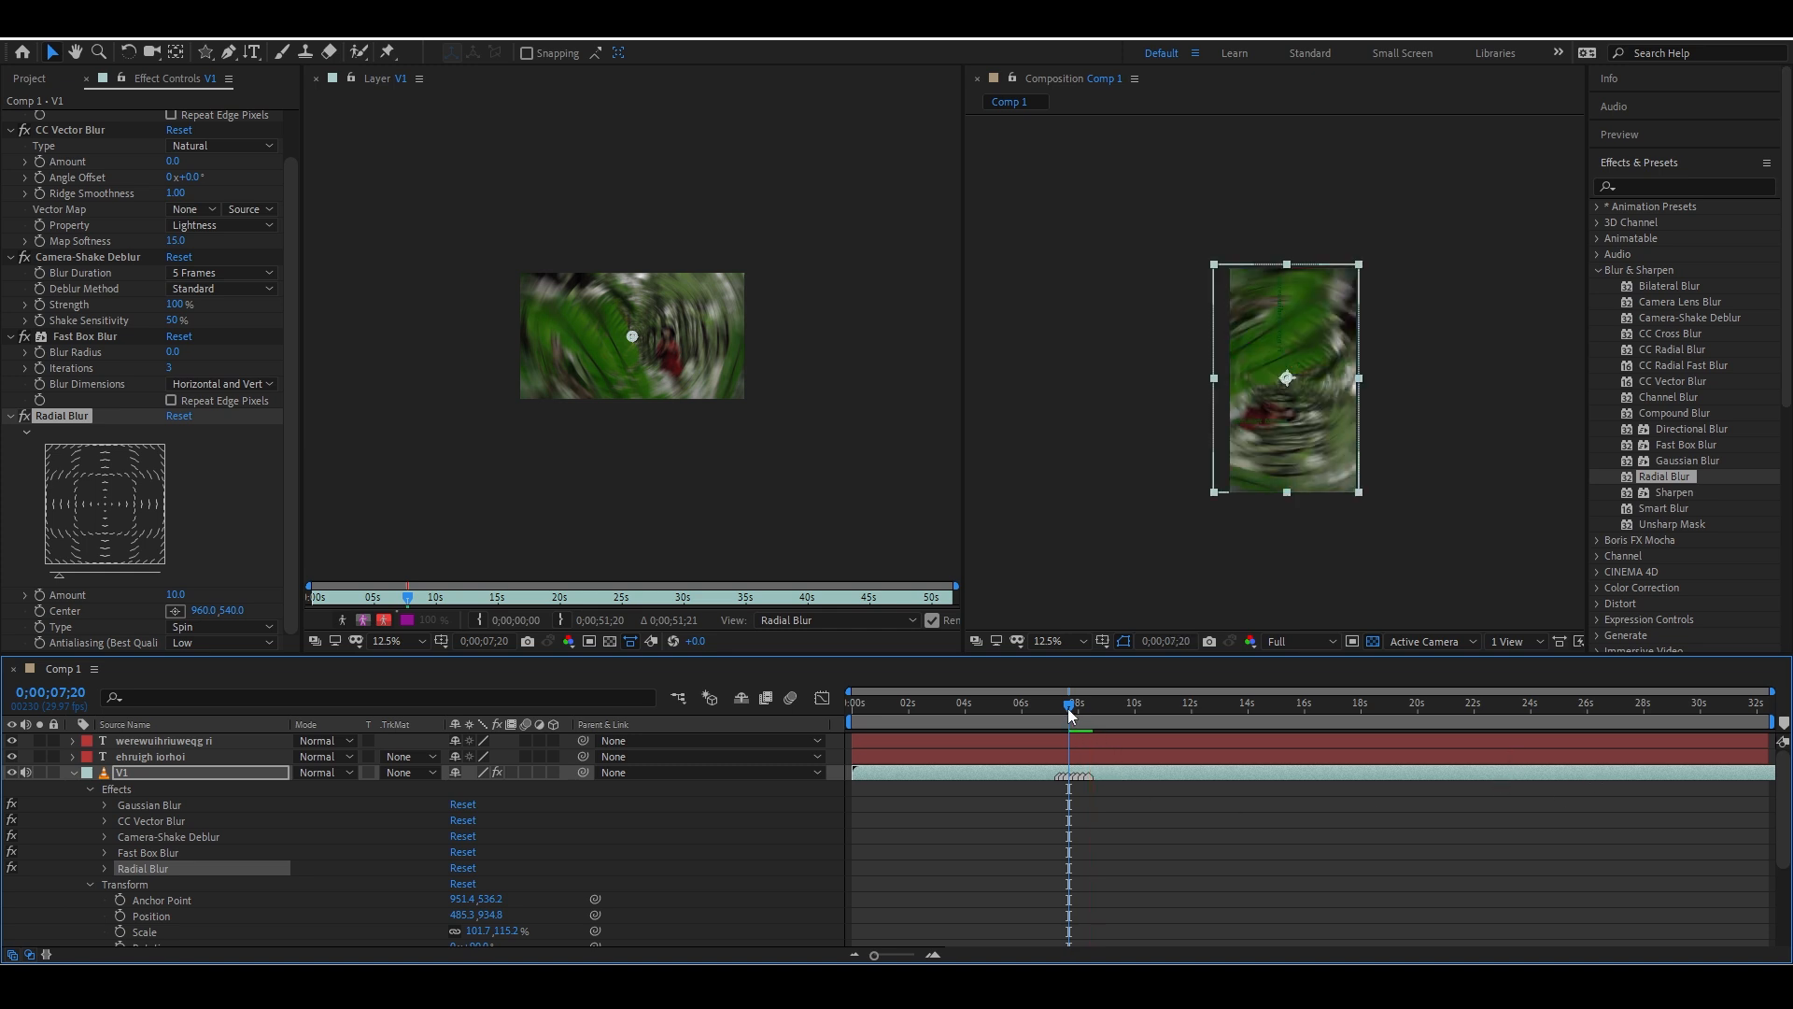
key(space)
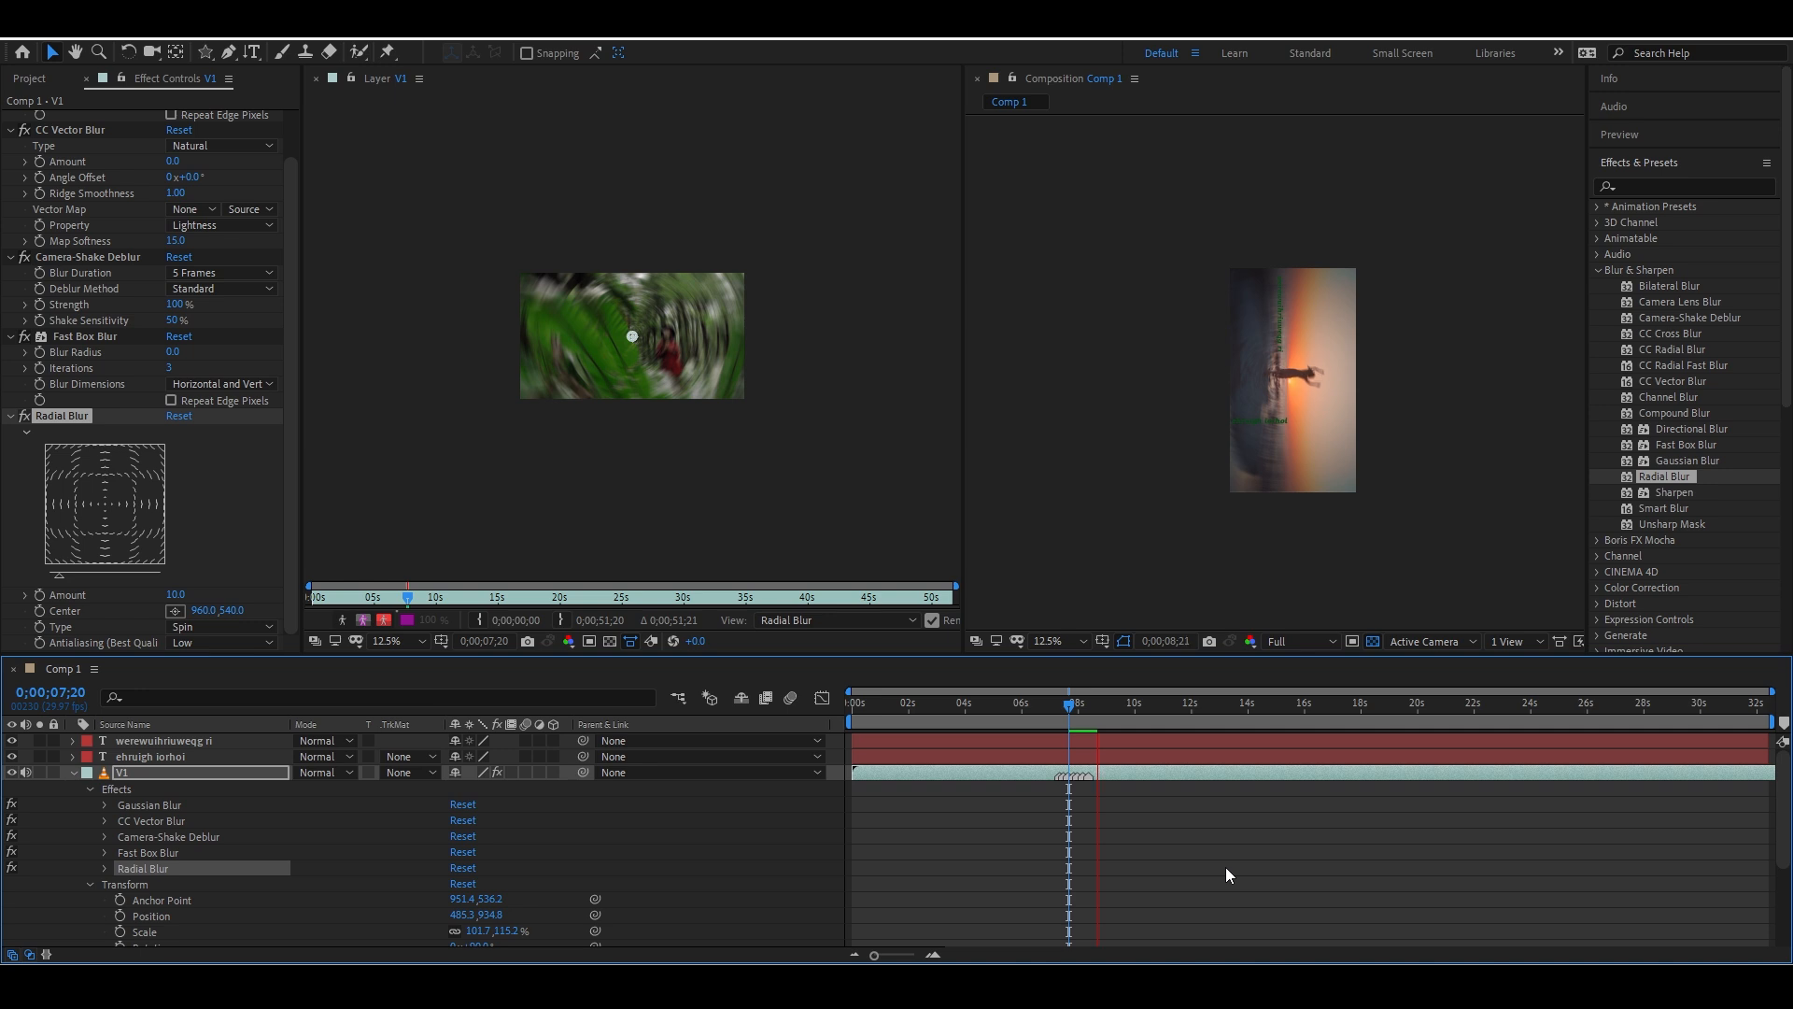
drag(1069, 709, 1071, 709)
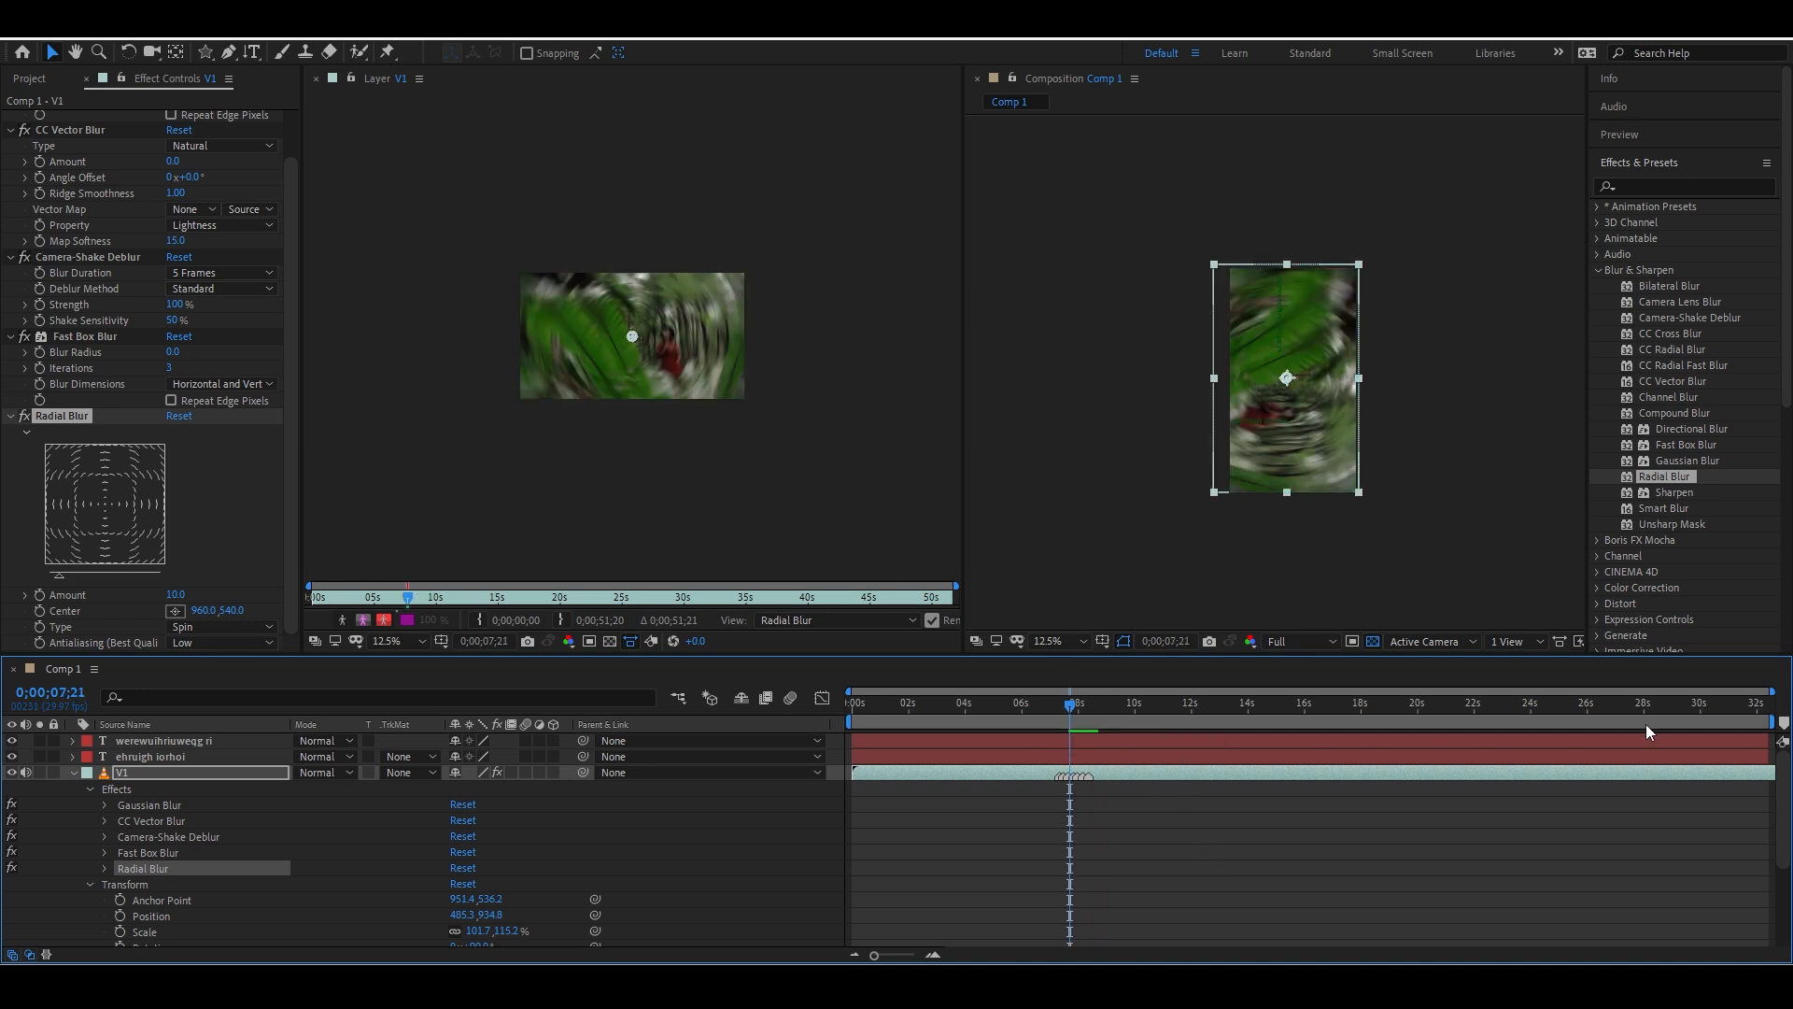
key(space)
key(space)
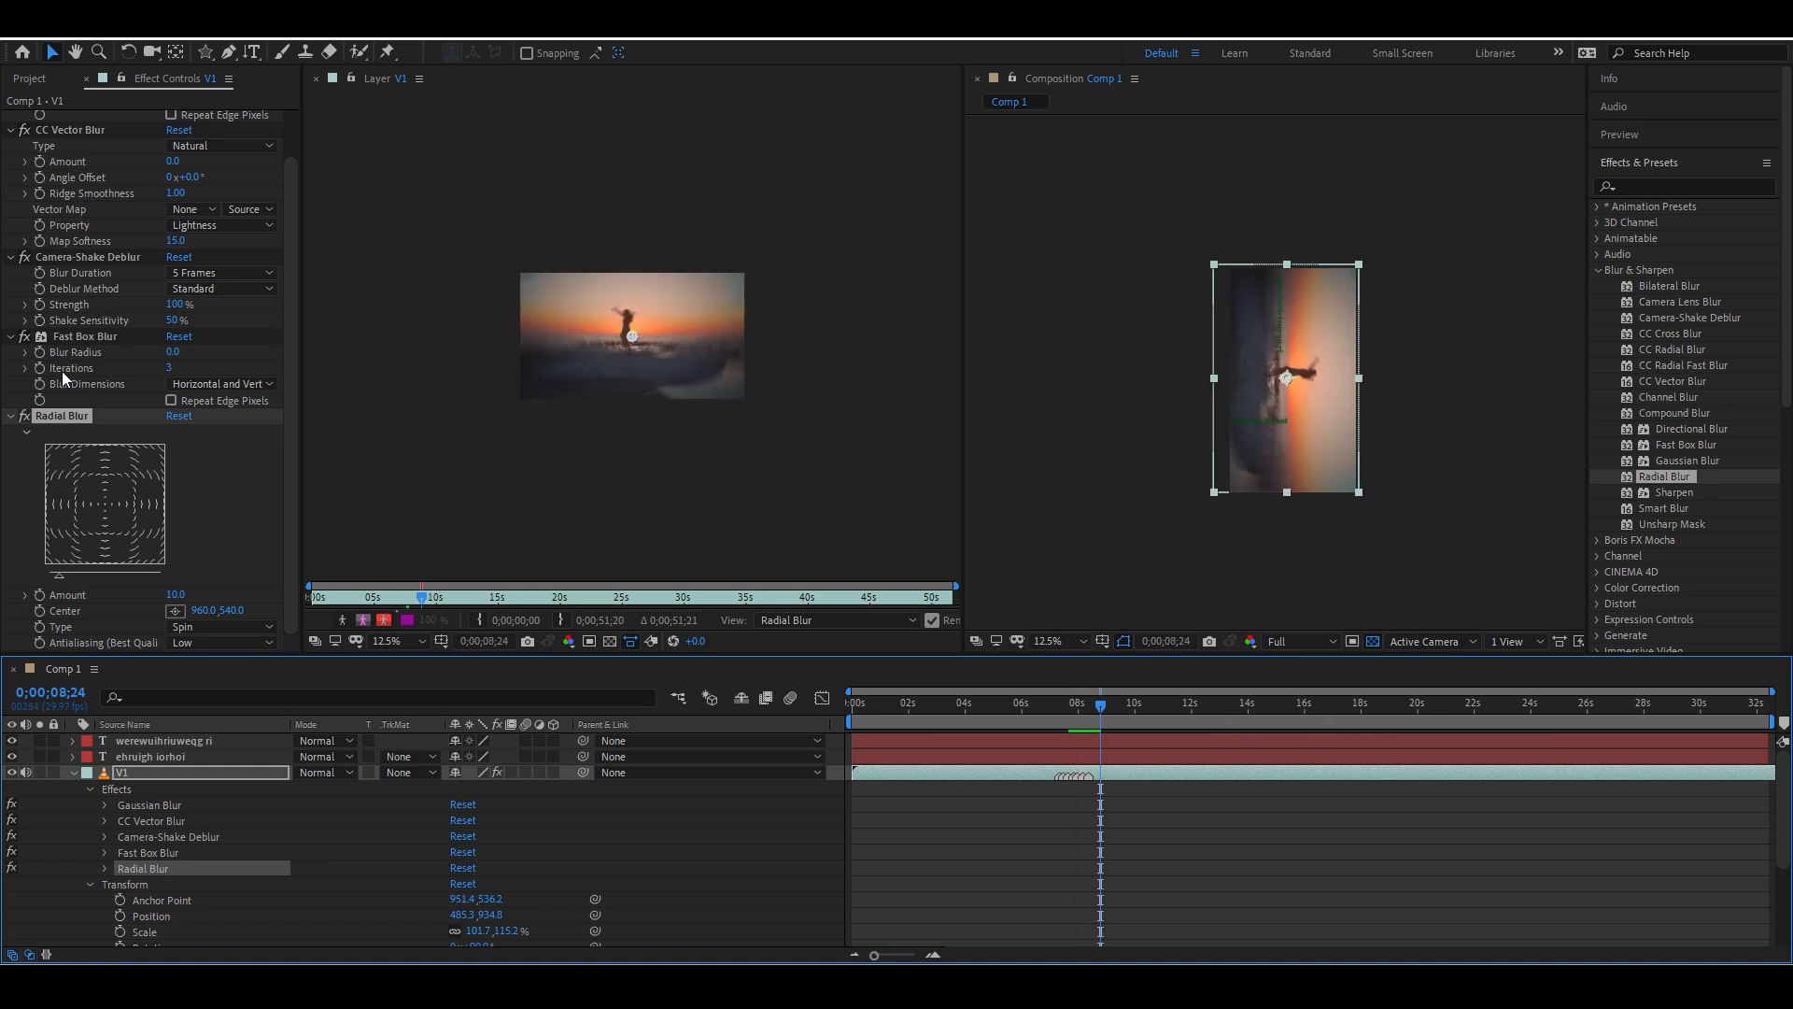
click(1075, 706)
key(space)
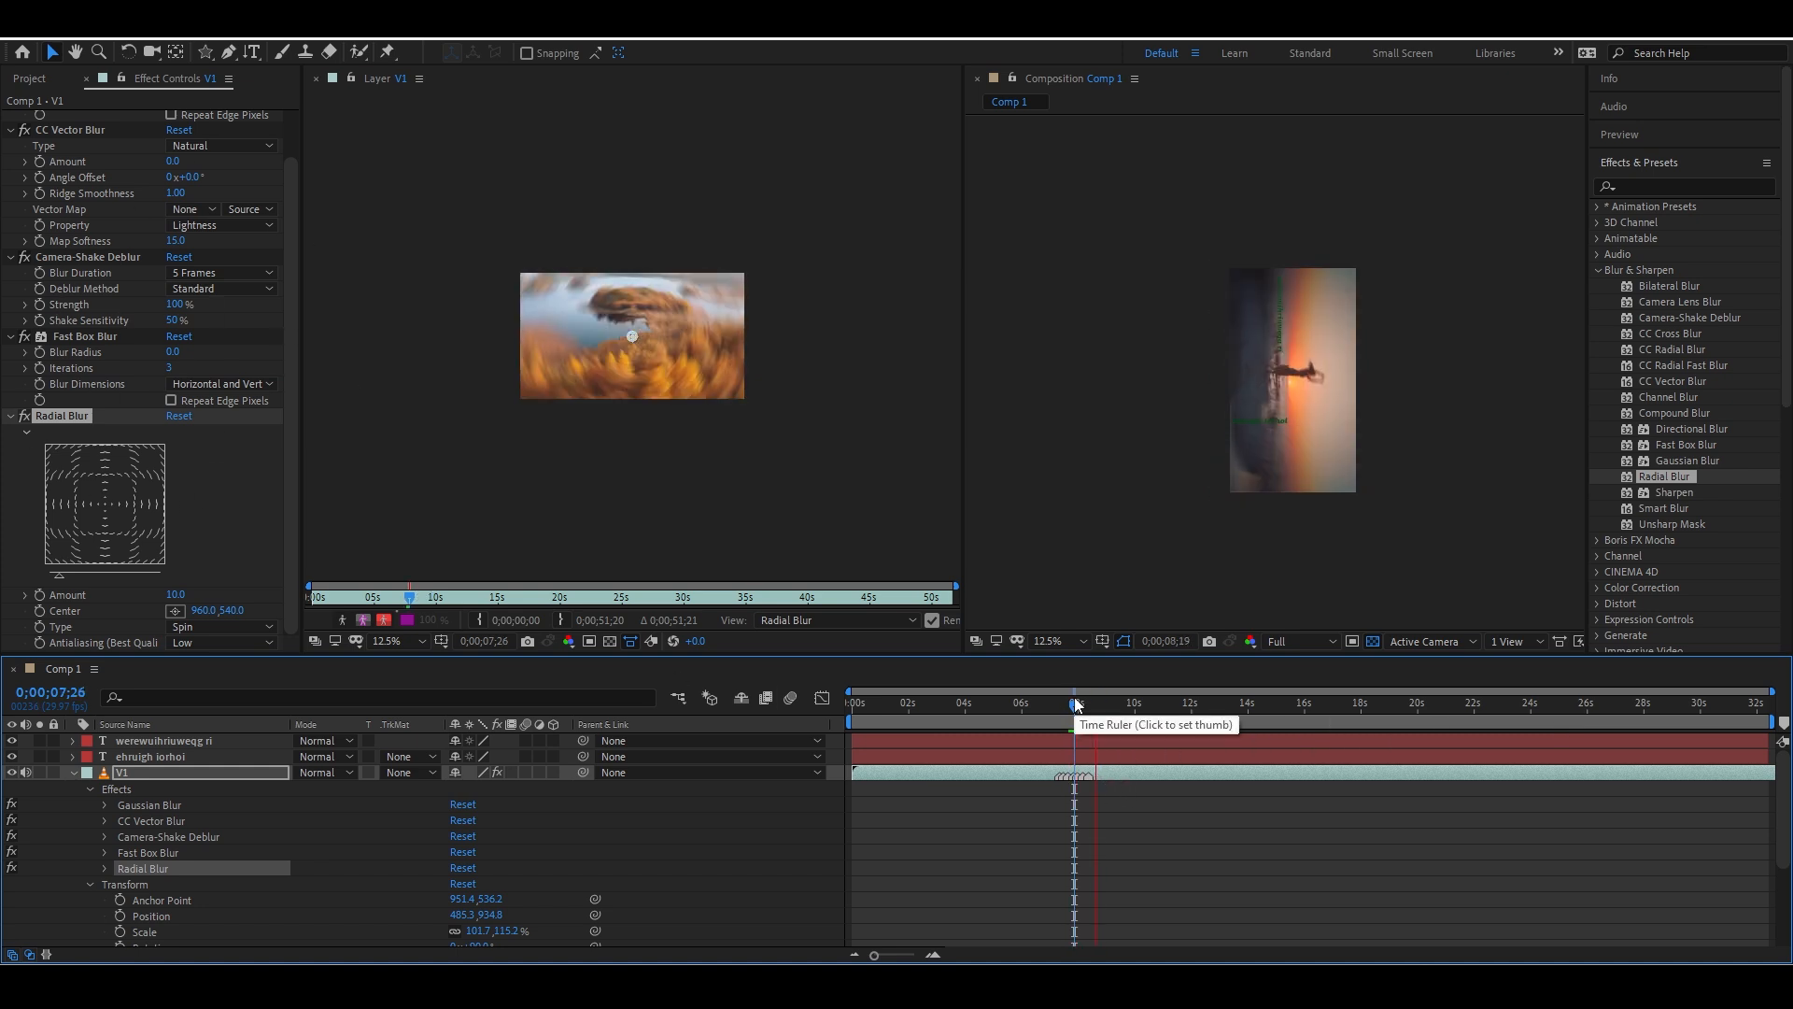
Stop the preview, collapse the V1 layer's properties in the timeline, and deselect the layer
click(84, 773)
click(75, 772)
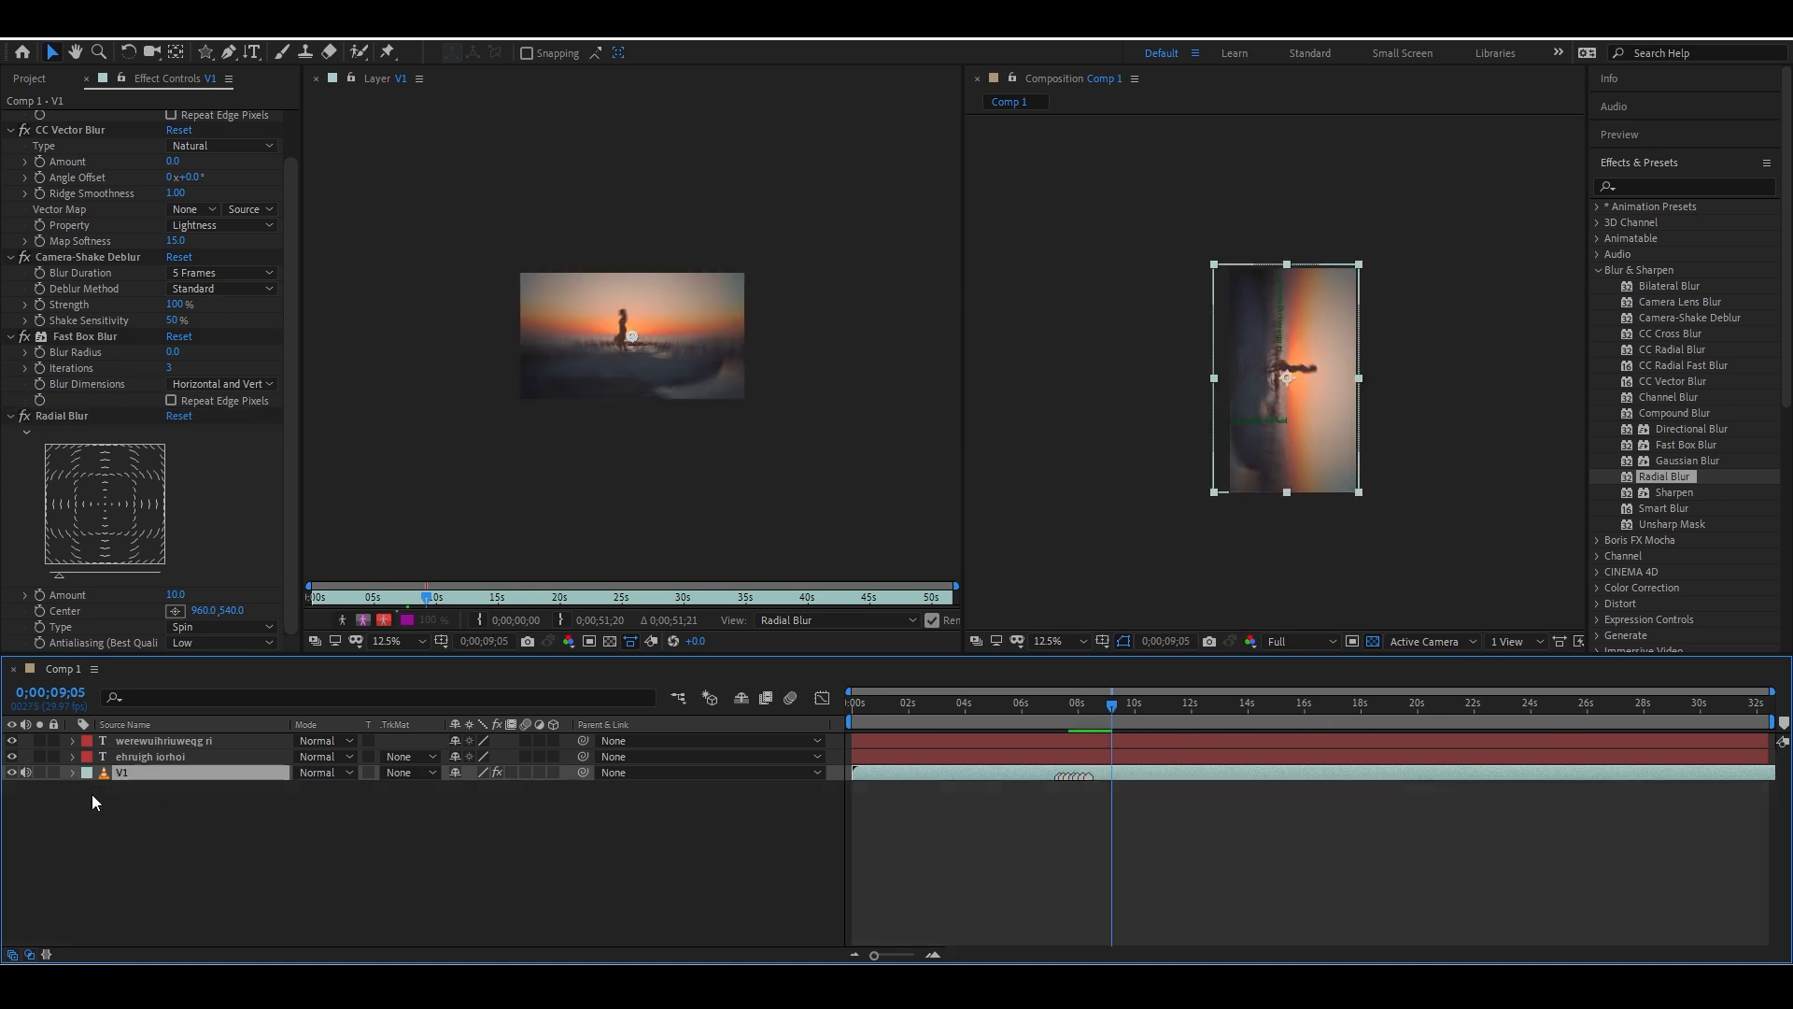
scroll(180, 394, up, 1)
click(166, 831)
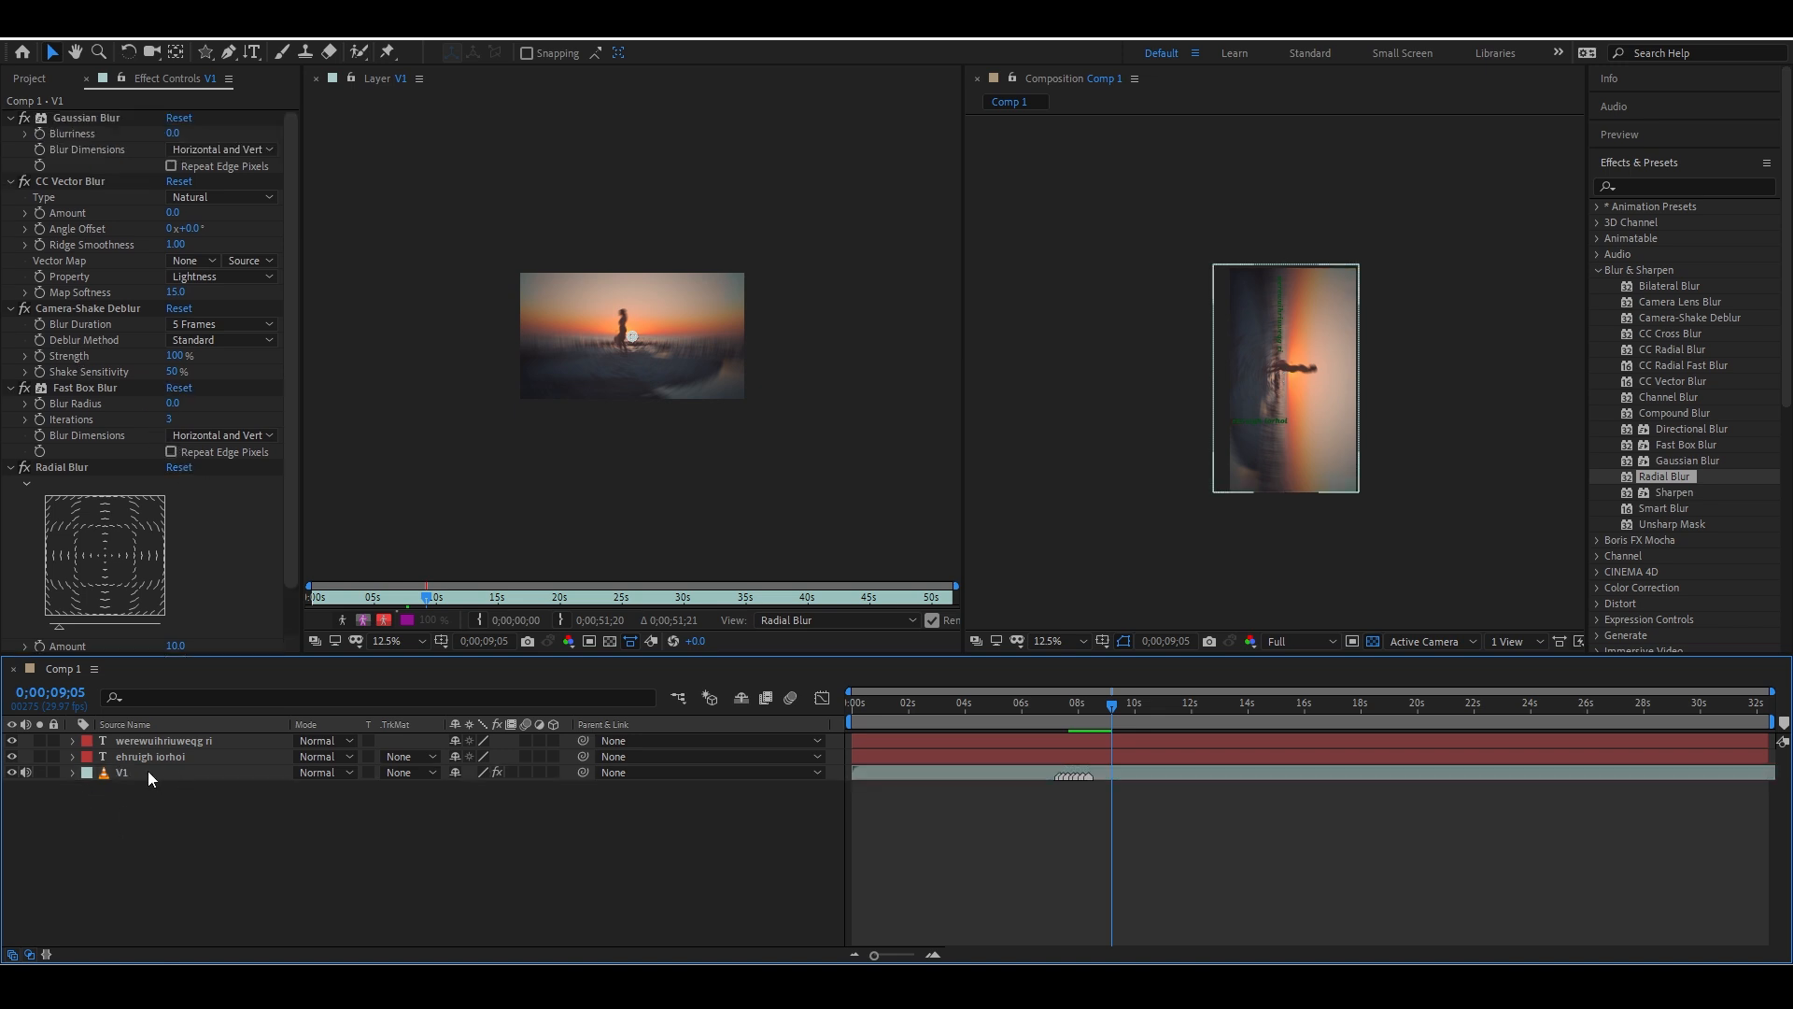
Demonstrate layer visibility by hiding and showing the V1 and text layers, leaving all of them visible
click(12, 741)
click(12, 773)
click(13, 772)
click(12, 772)
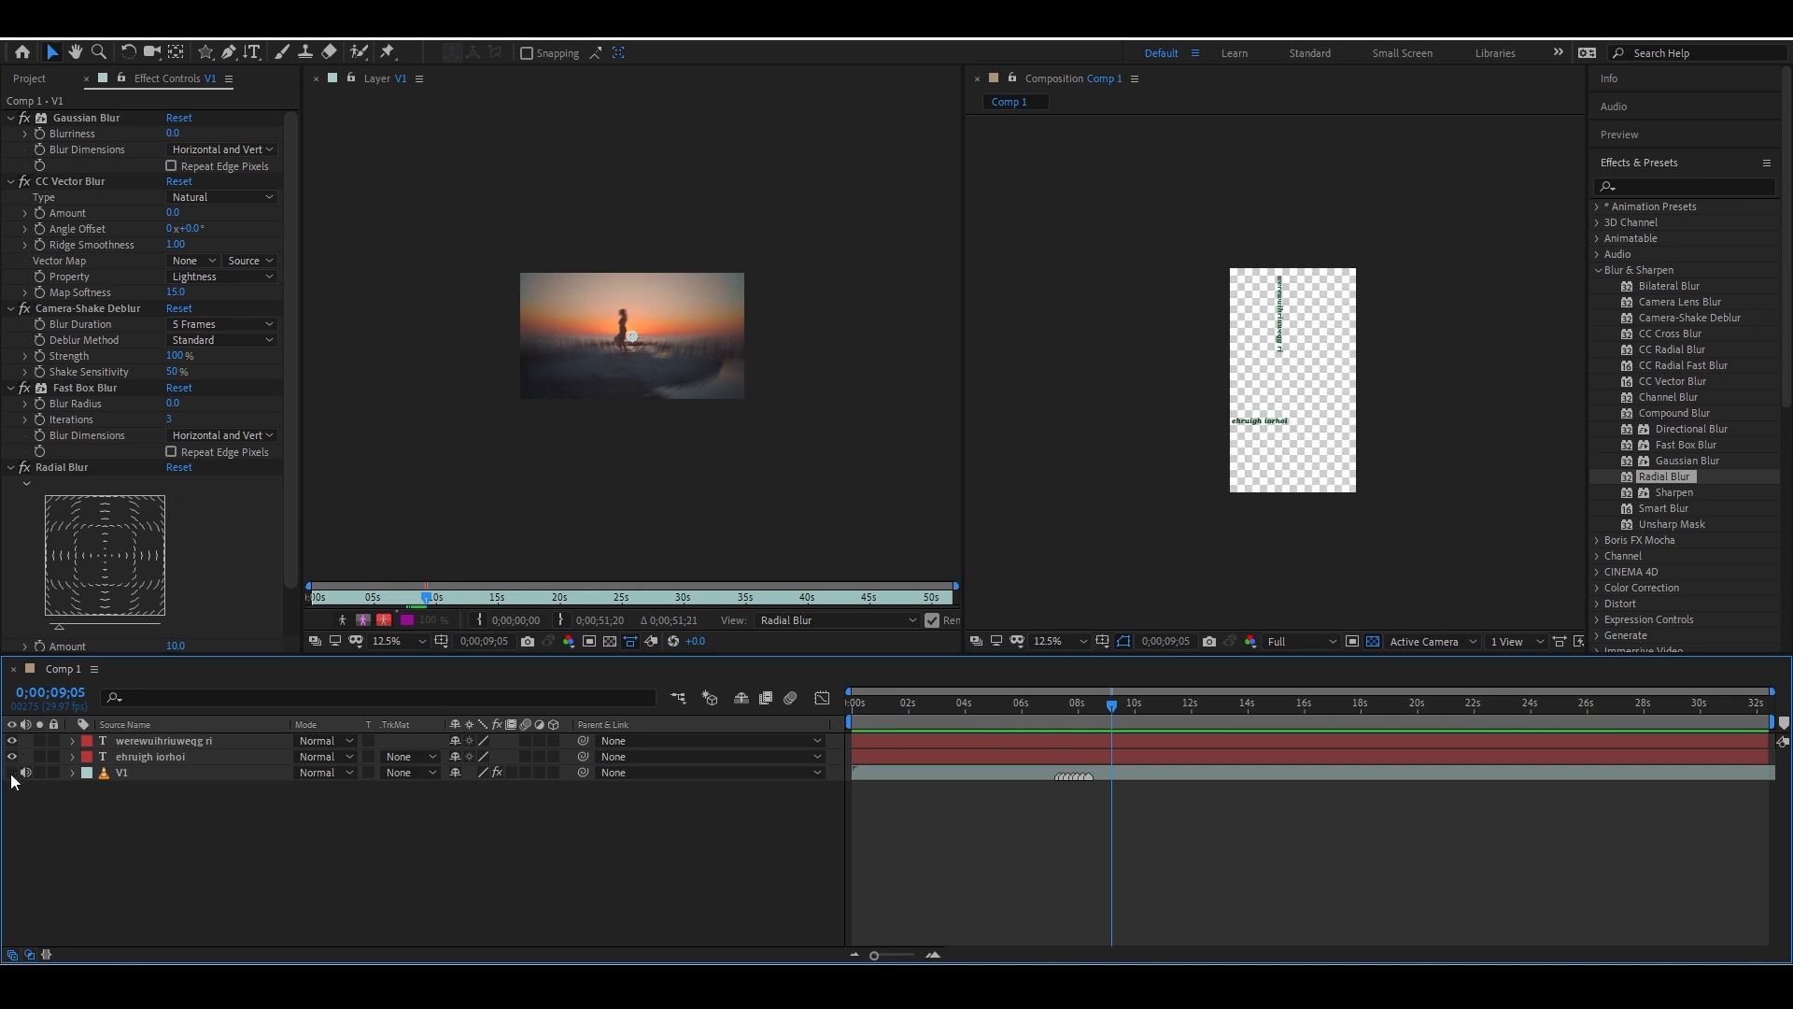
click(13, 774)
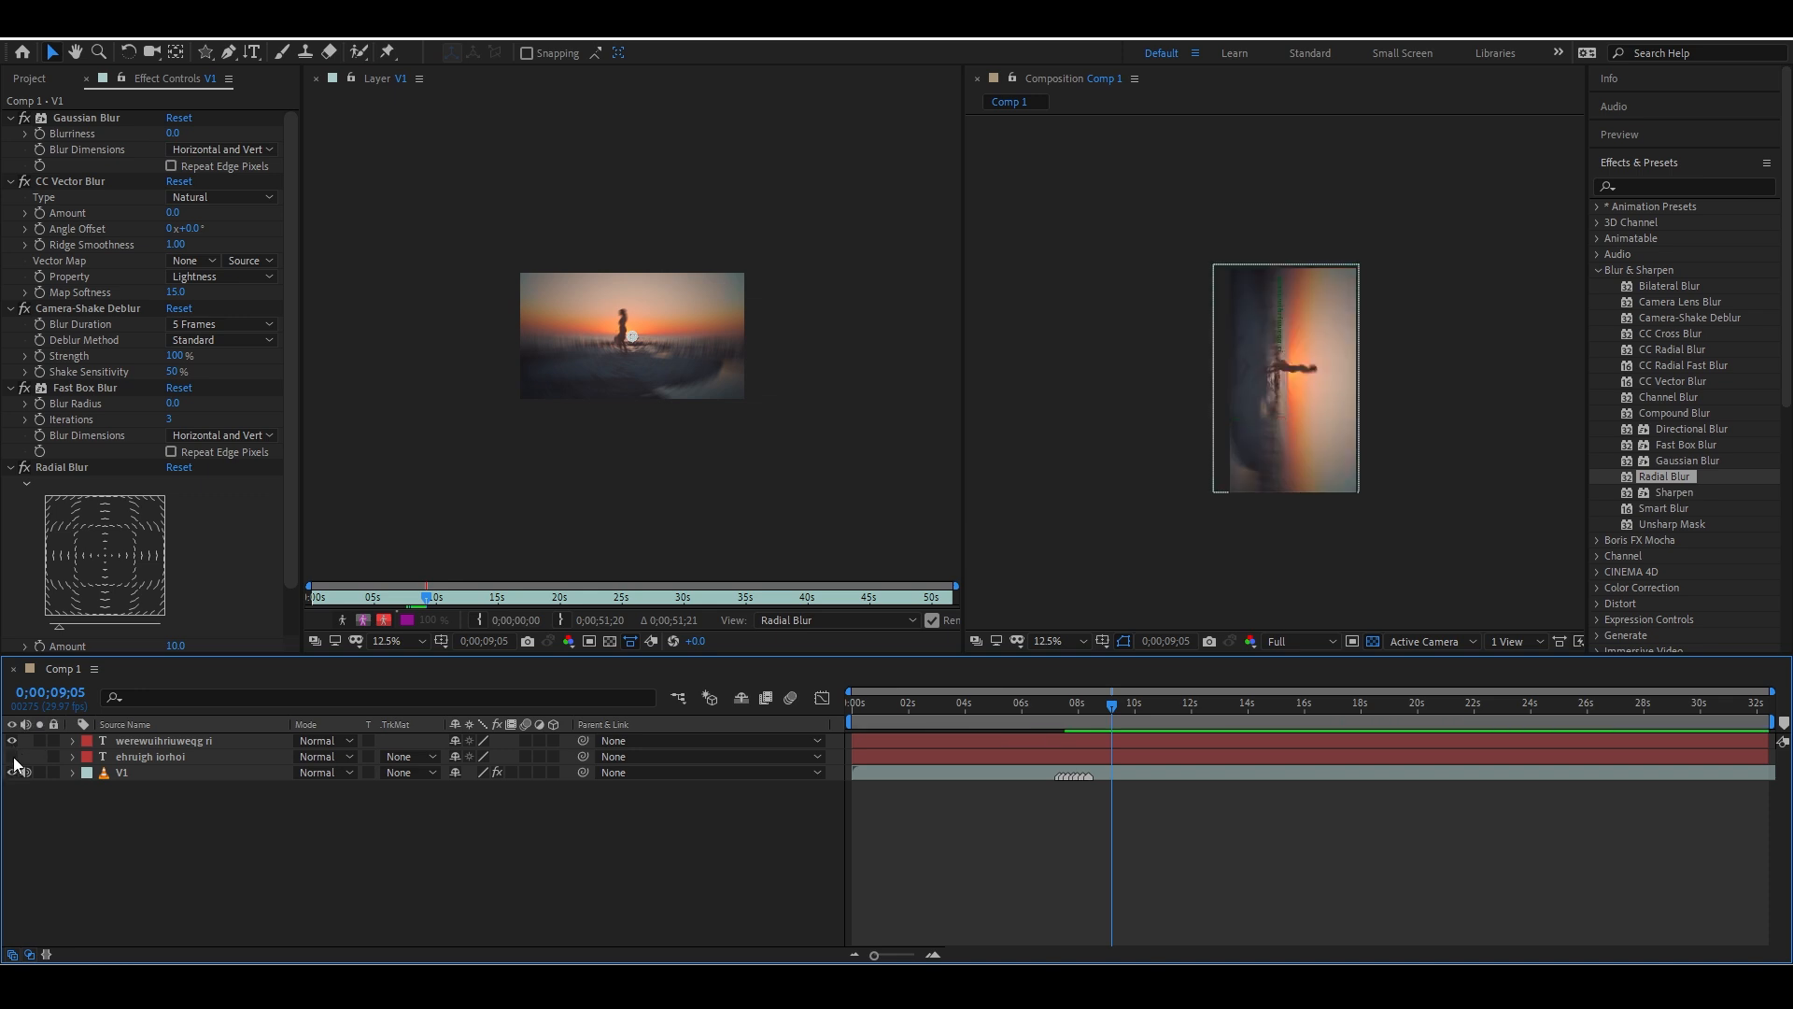
click(12, 772)
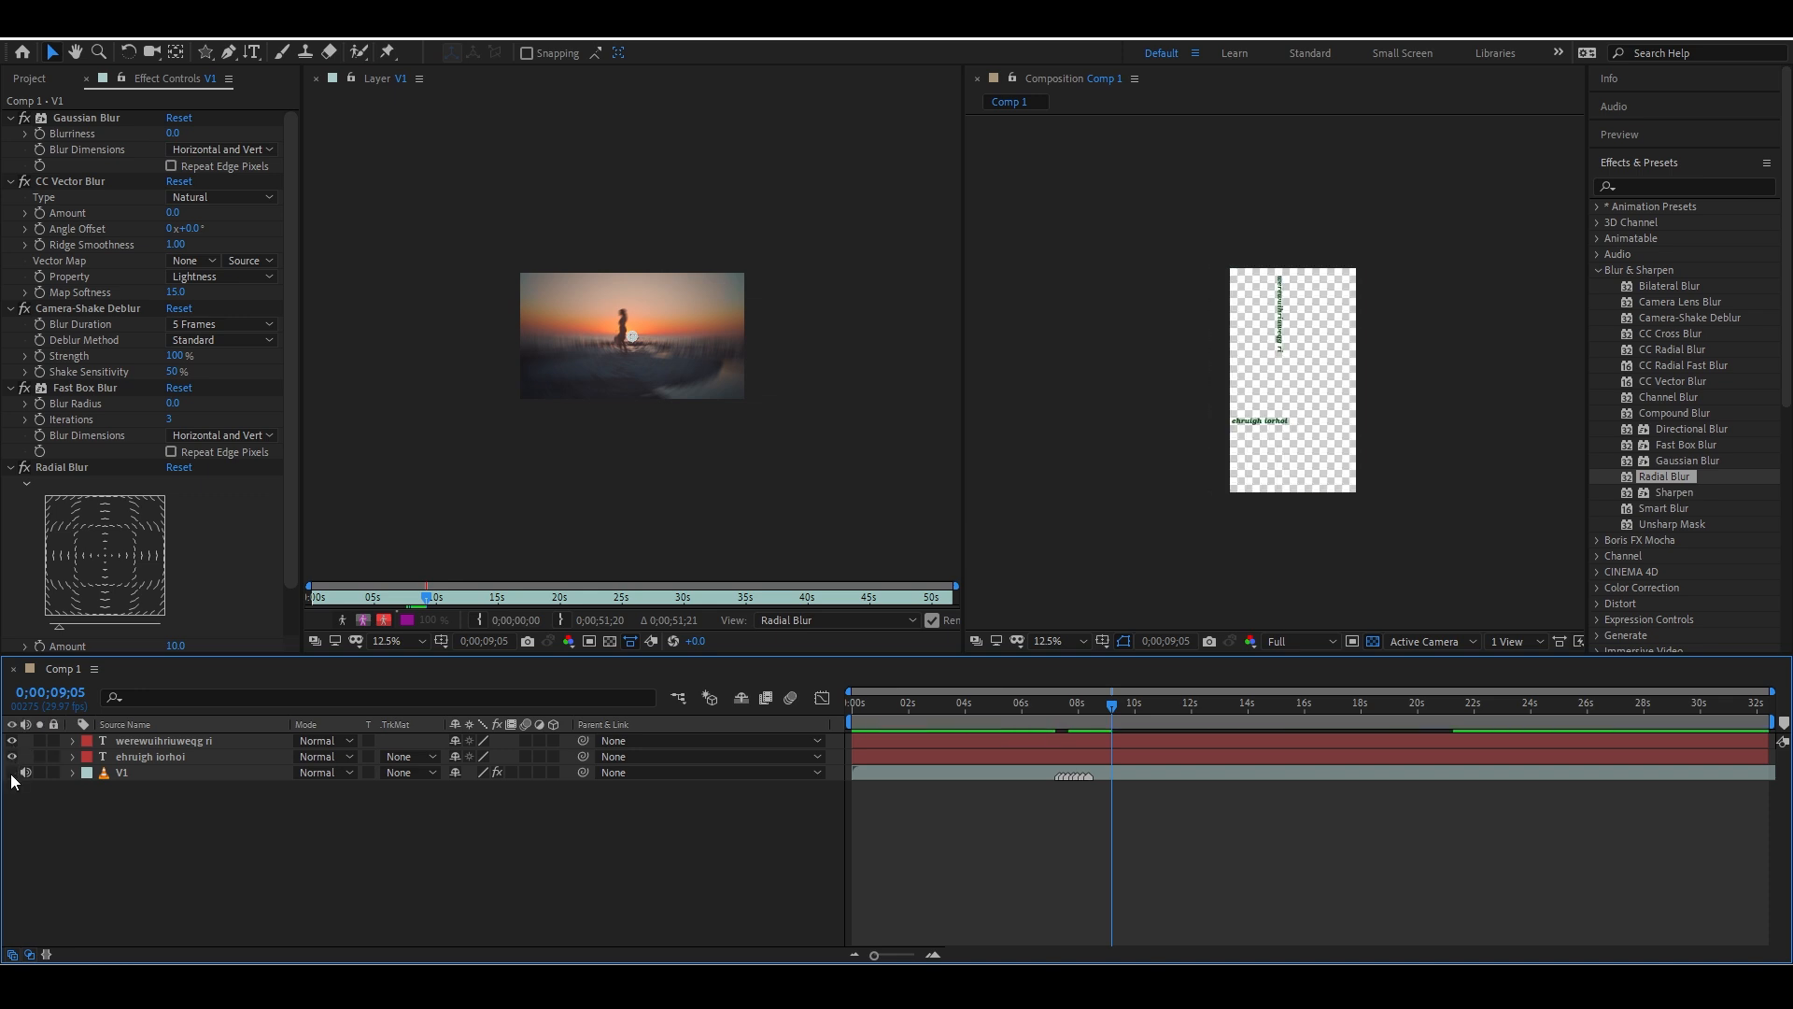
click(12, 773)
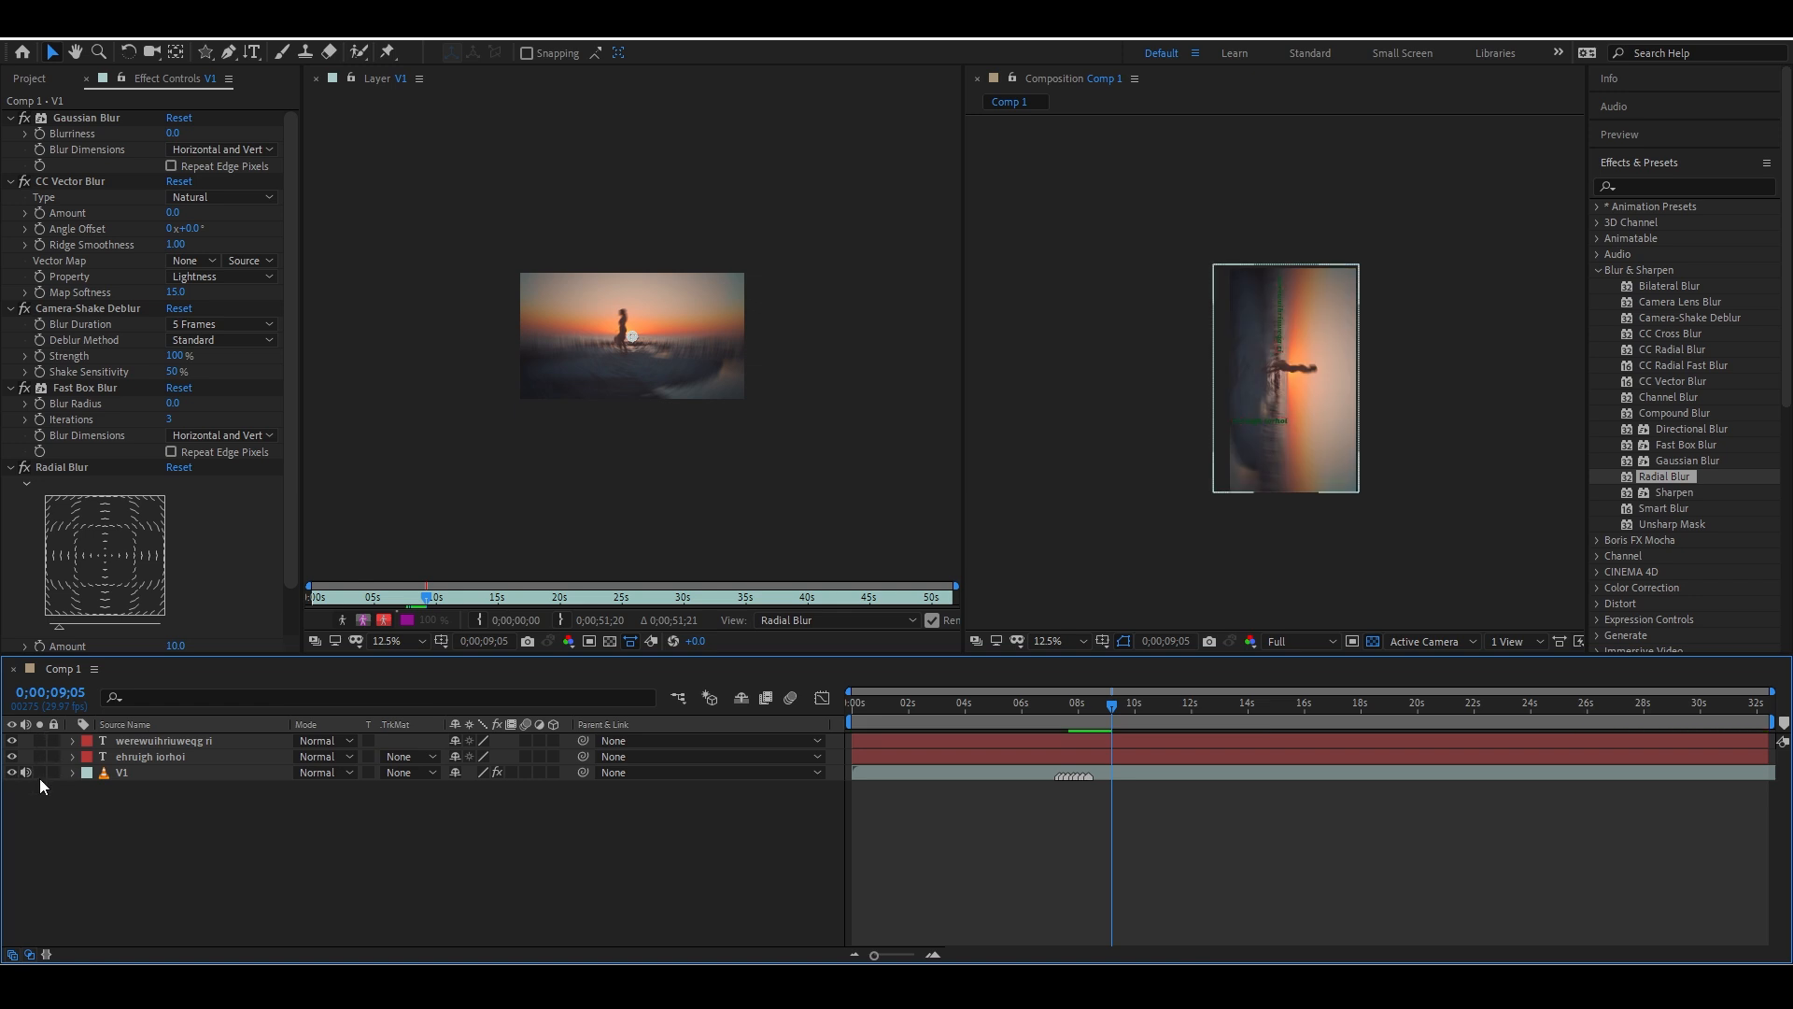
Import six MP4 clips from the Premiere Pro Class Videos folder, from 3002384 through the two 3123756 copies
click(164, 777)
click(30, 78)
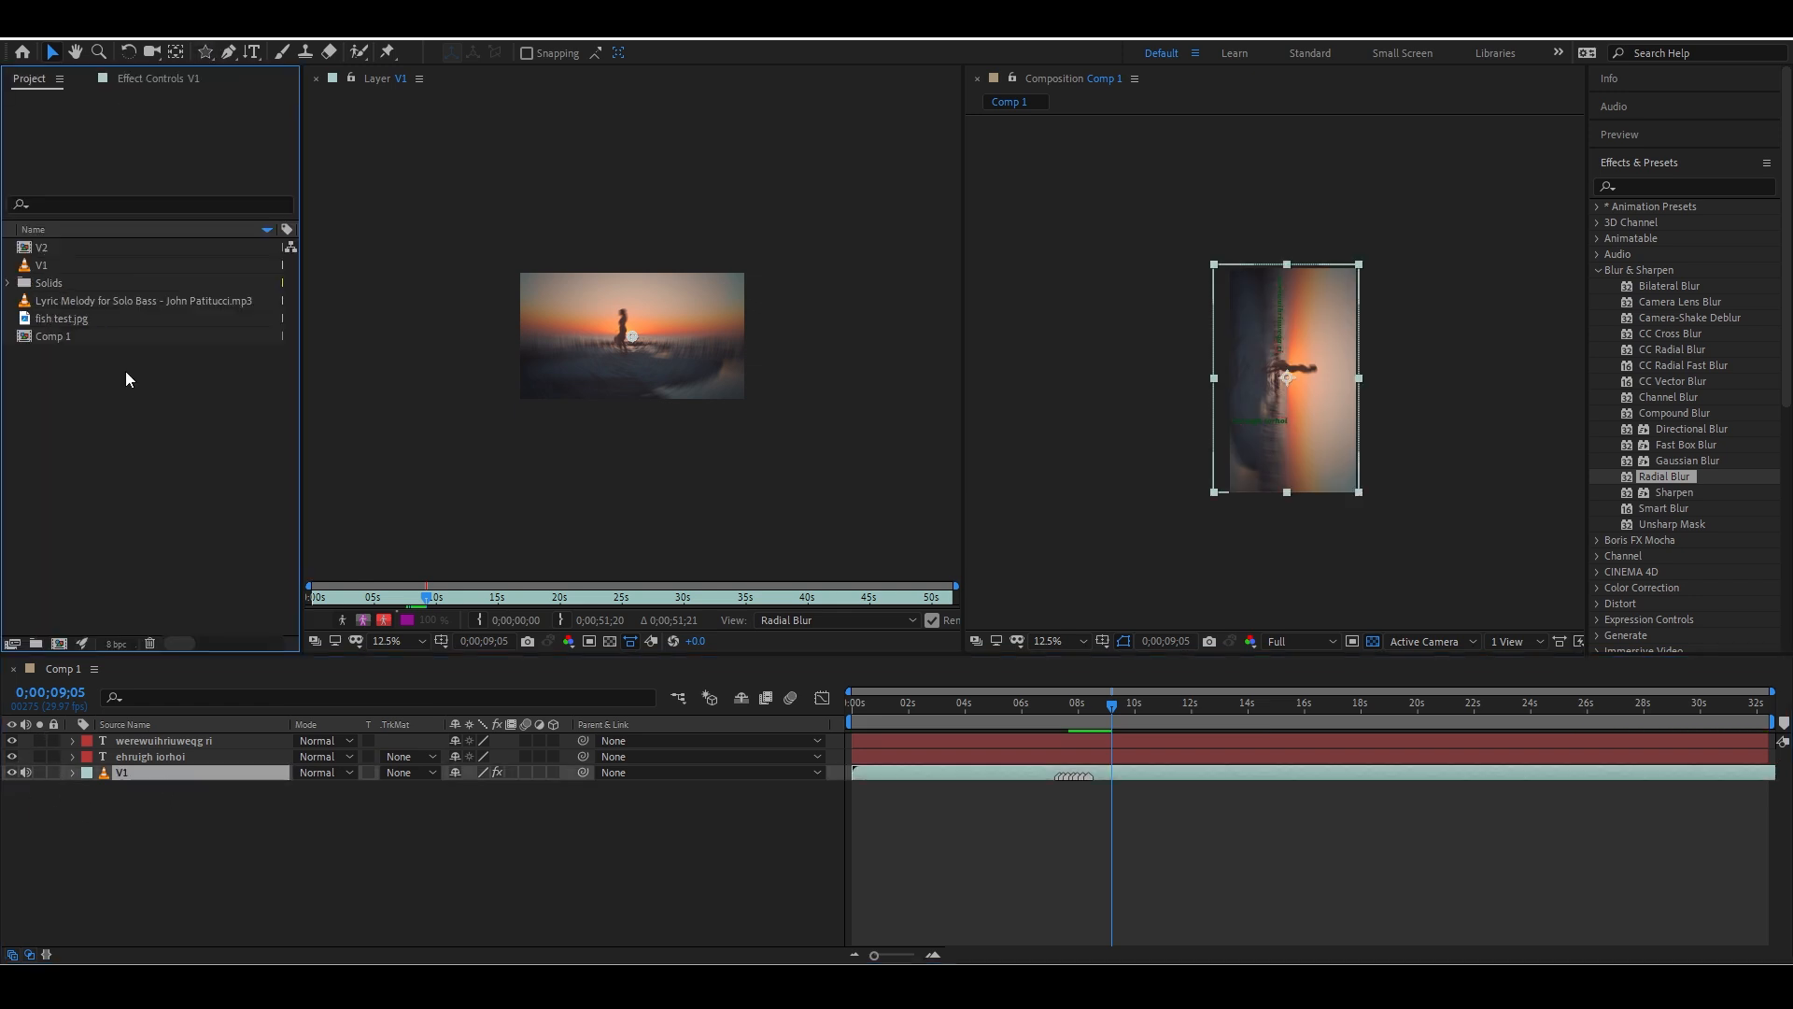
double_click(130, 431)
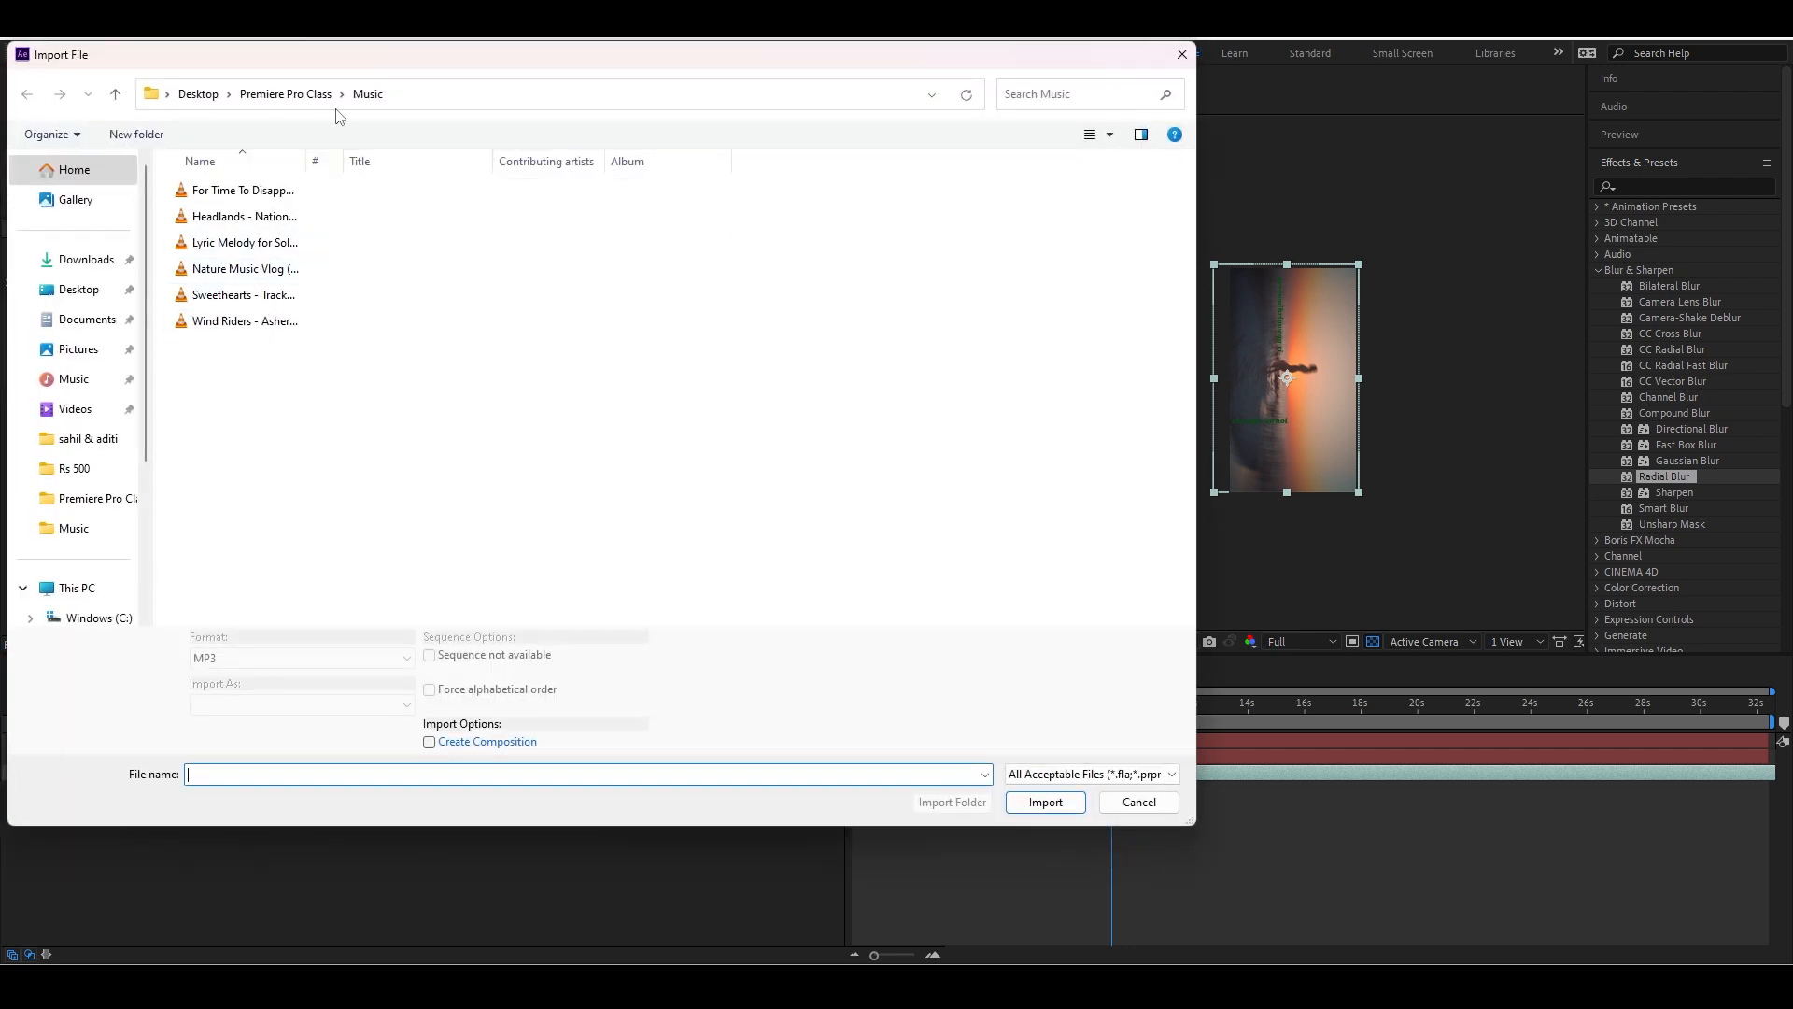
click(297, 94)
click(250, 520)
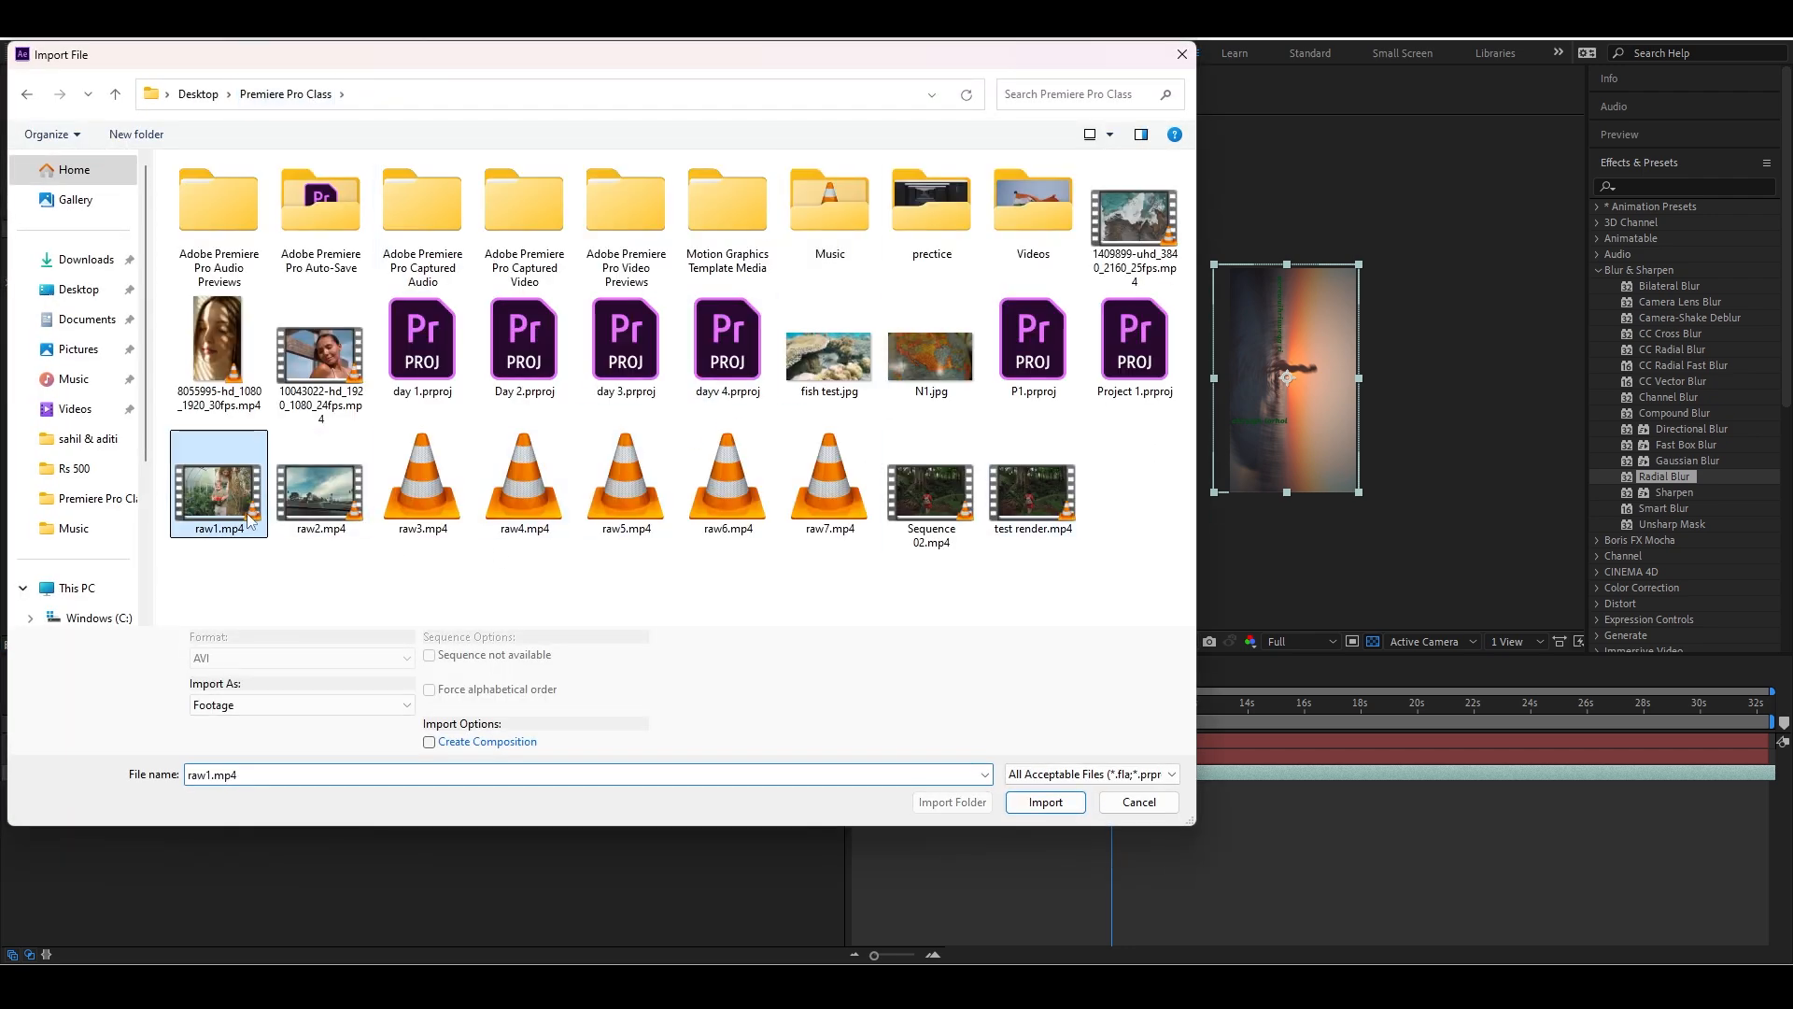
shift+click(1032, 491)
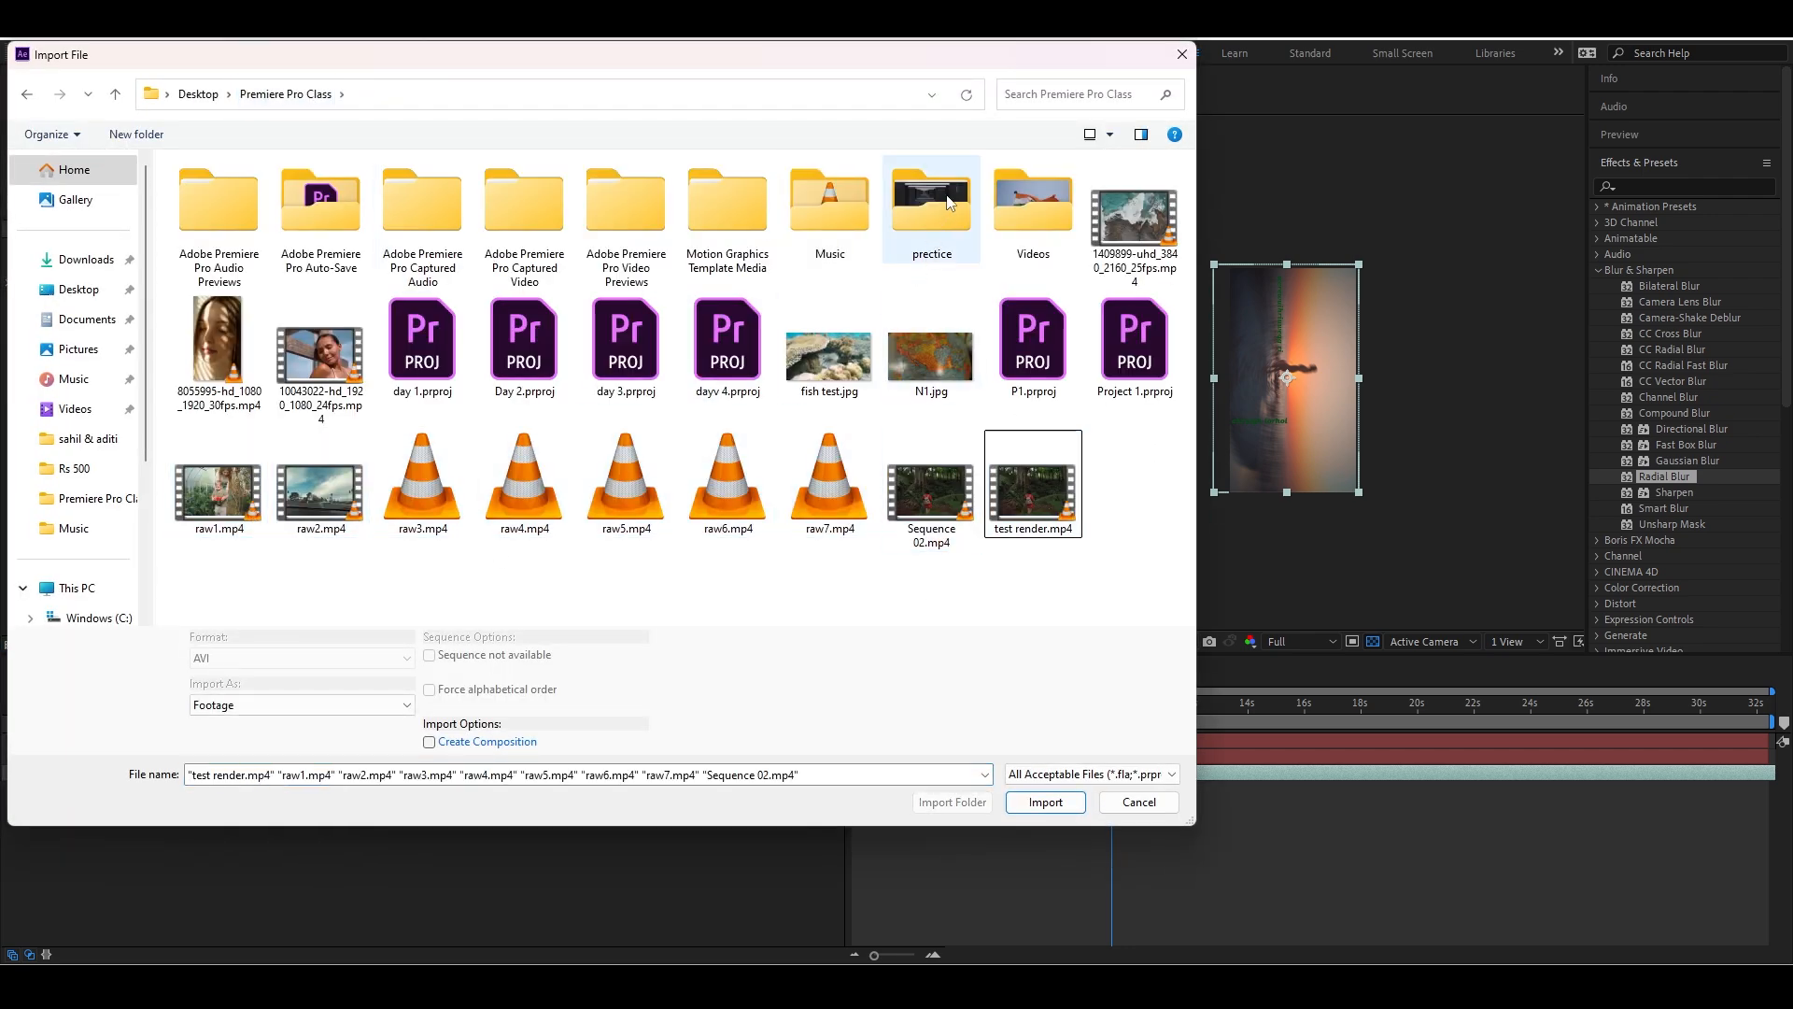
double_click(1033, 201)
click(768, 213)
shift+click(1140, 217)
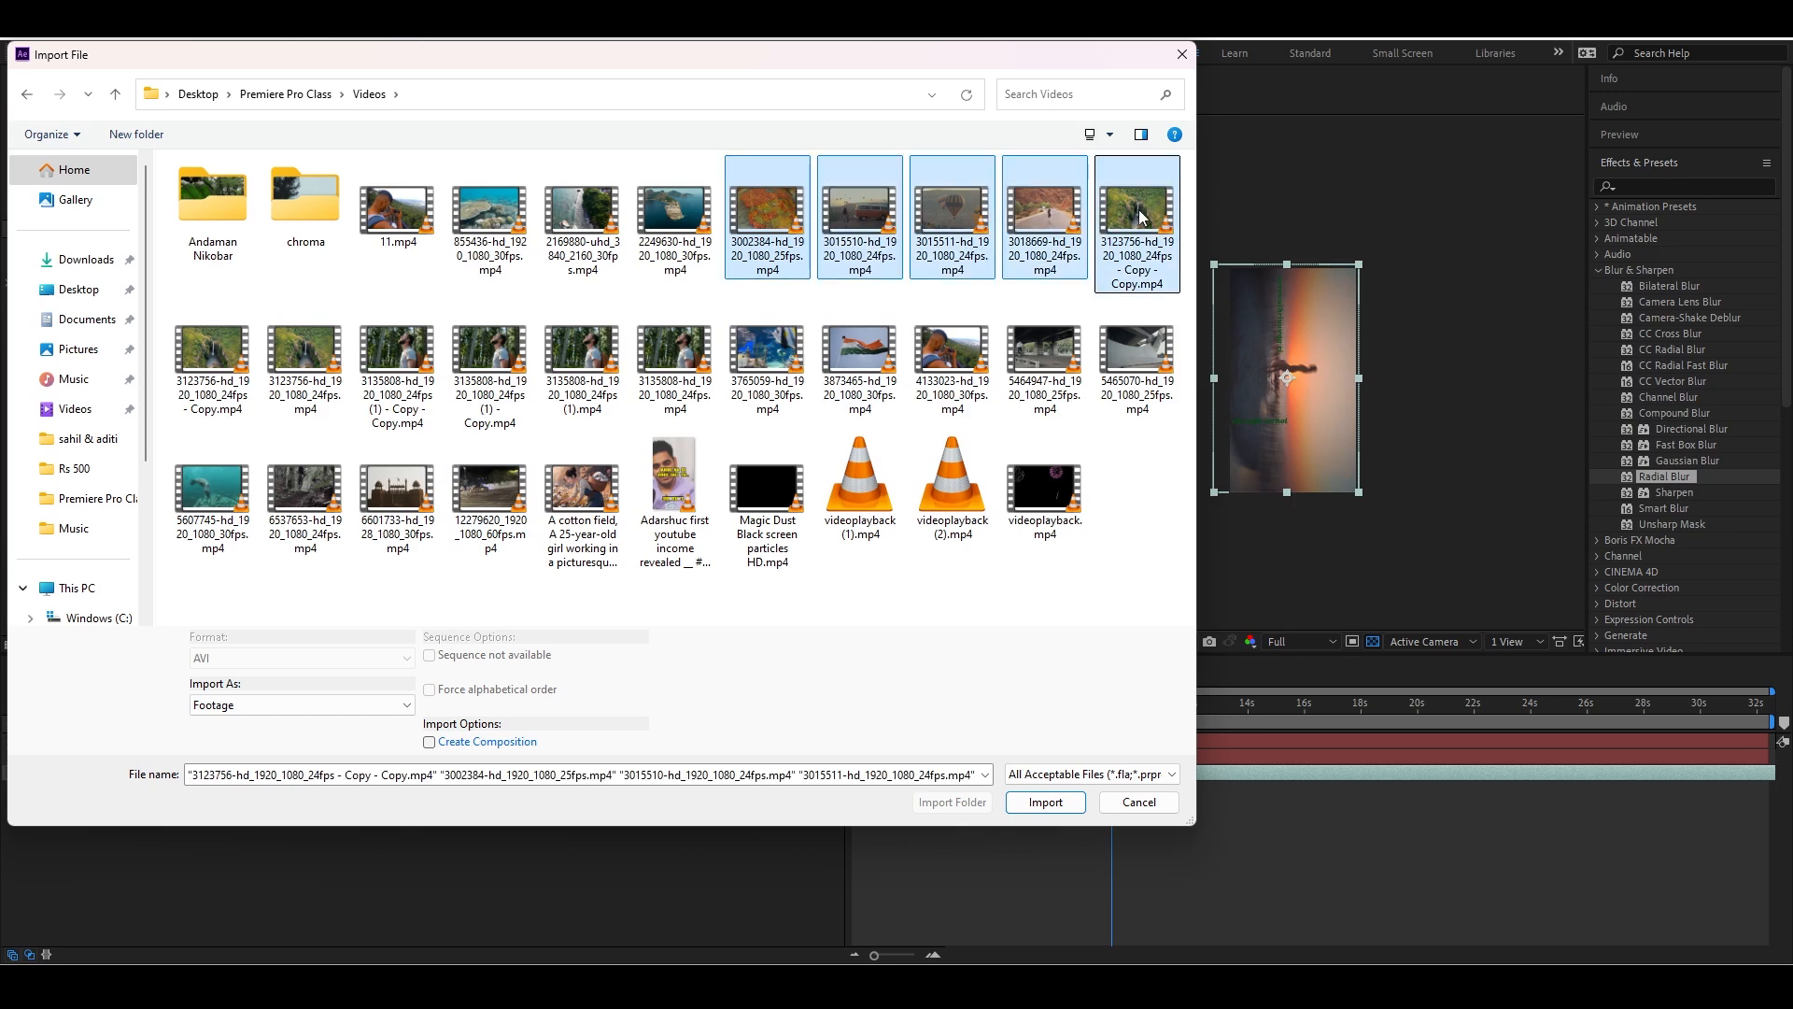
ctrl+click(224, 360)
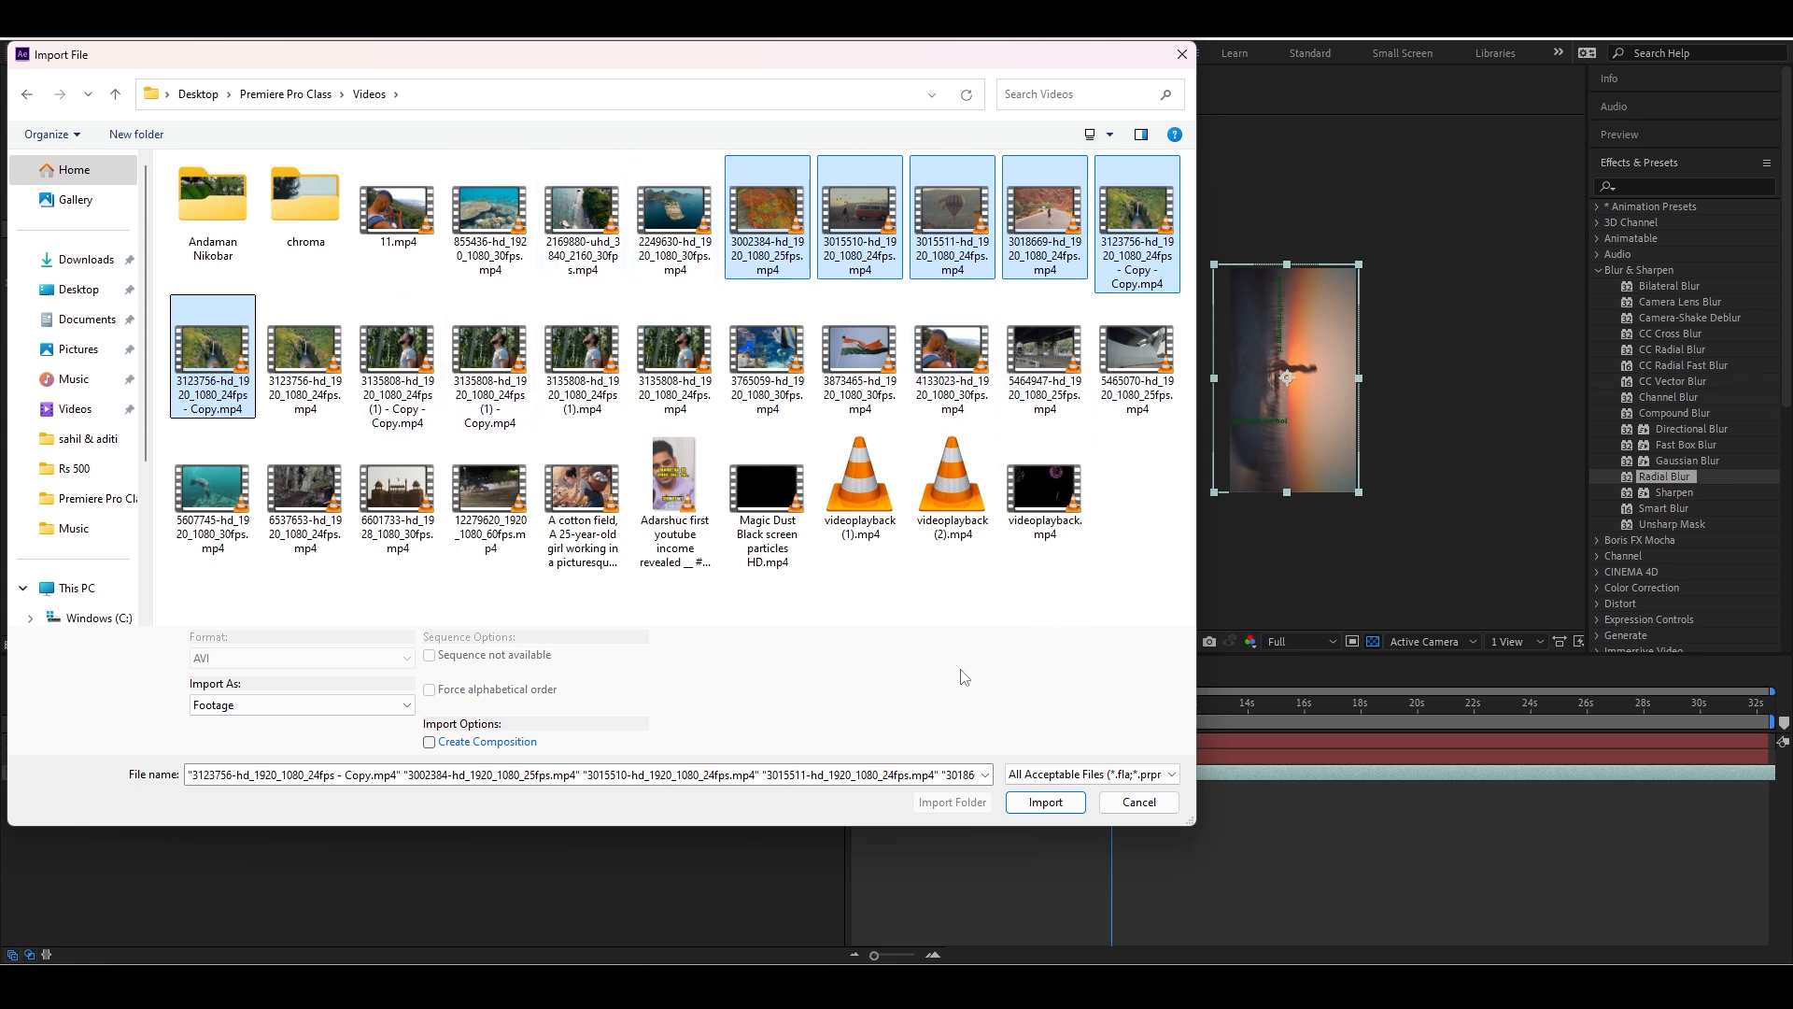
click(1045, 802)
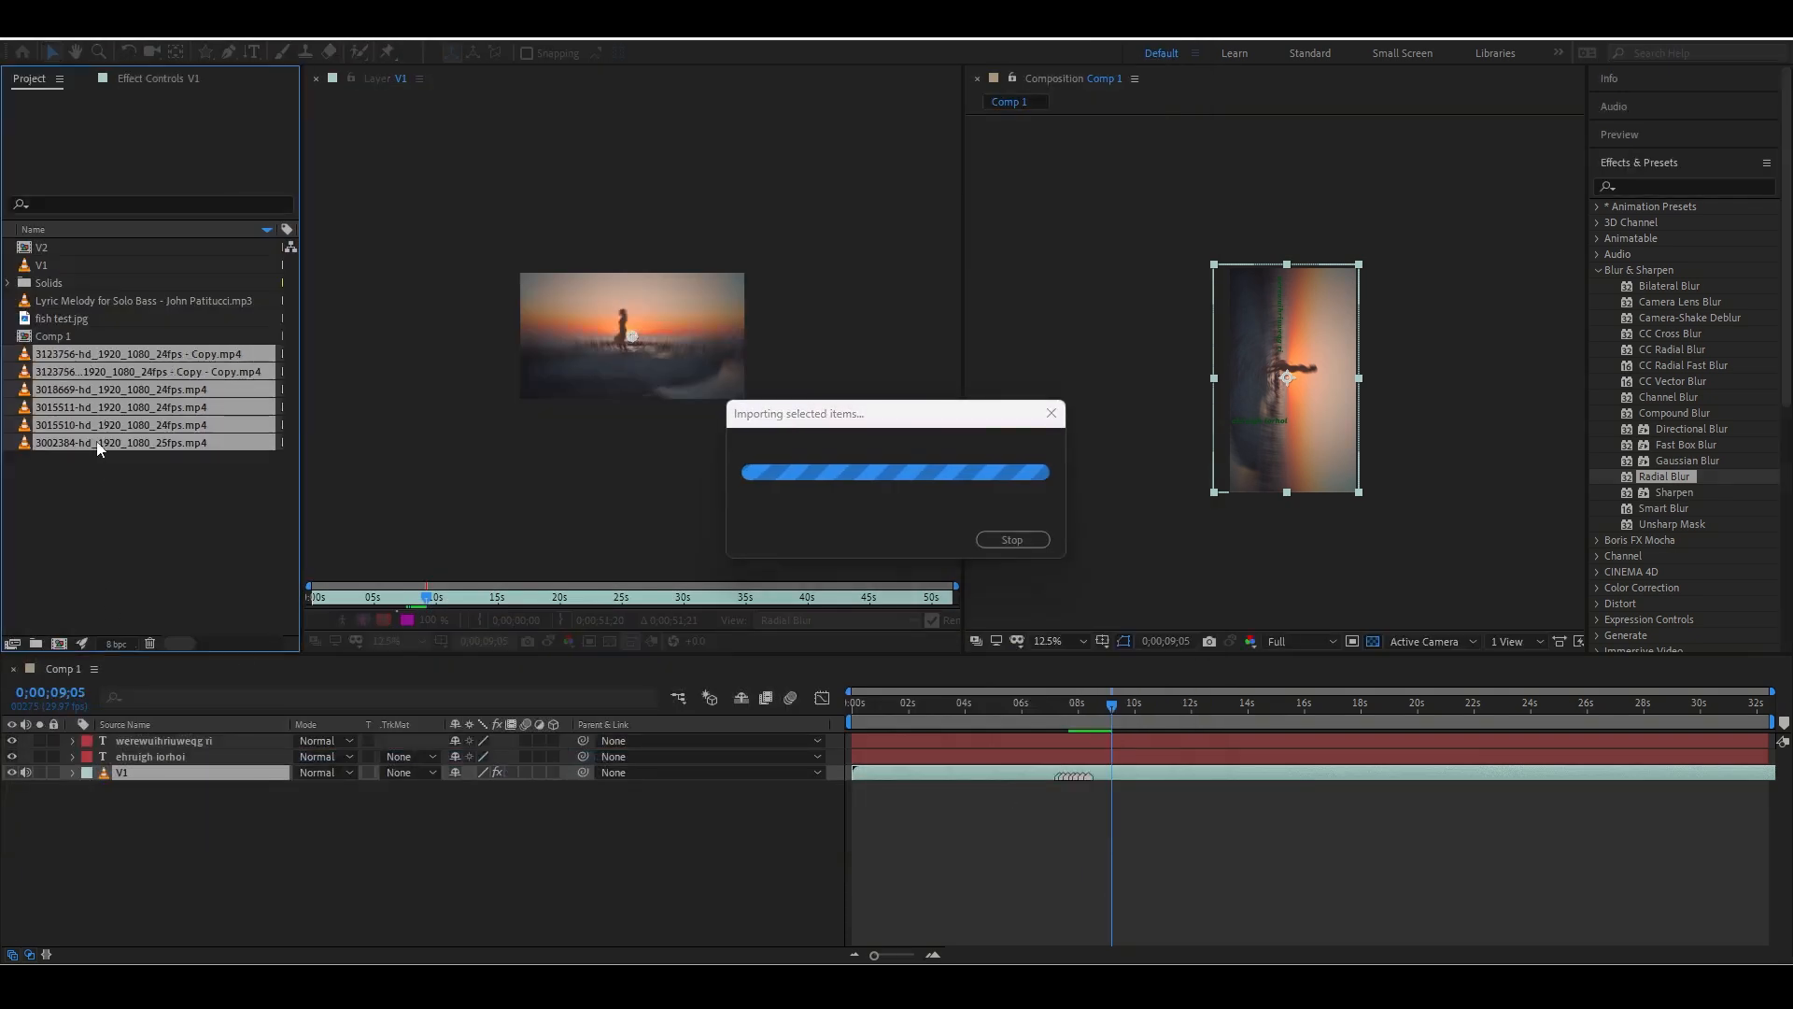
Add the imported clips below V1 in Comp 1, set the current time to 0;00;03;15, and deselect the layers
drag(98, 479, 166, 852)
click(950, 707)
click(1405, 285)
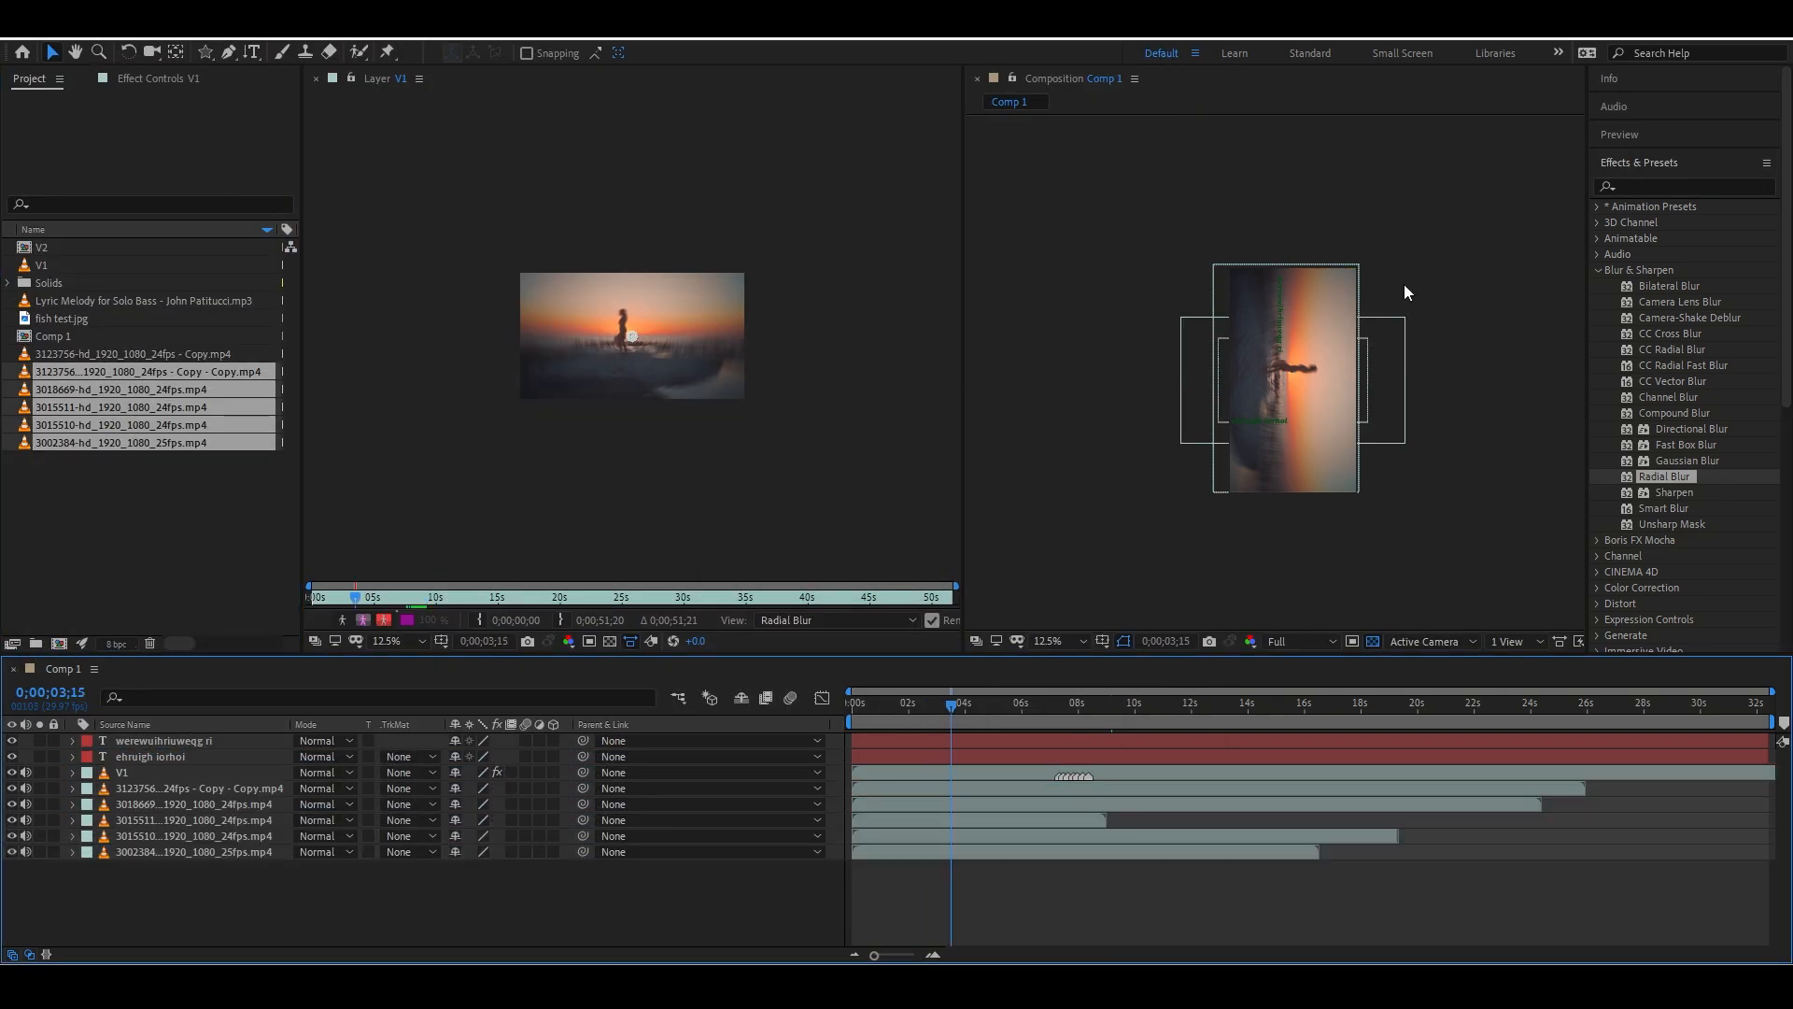
click(27, 773)
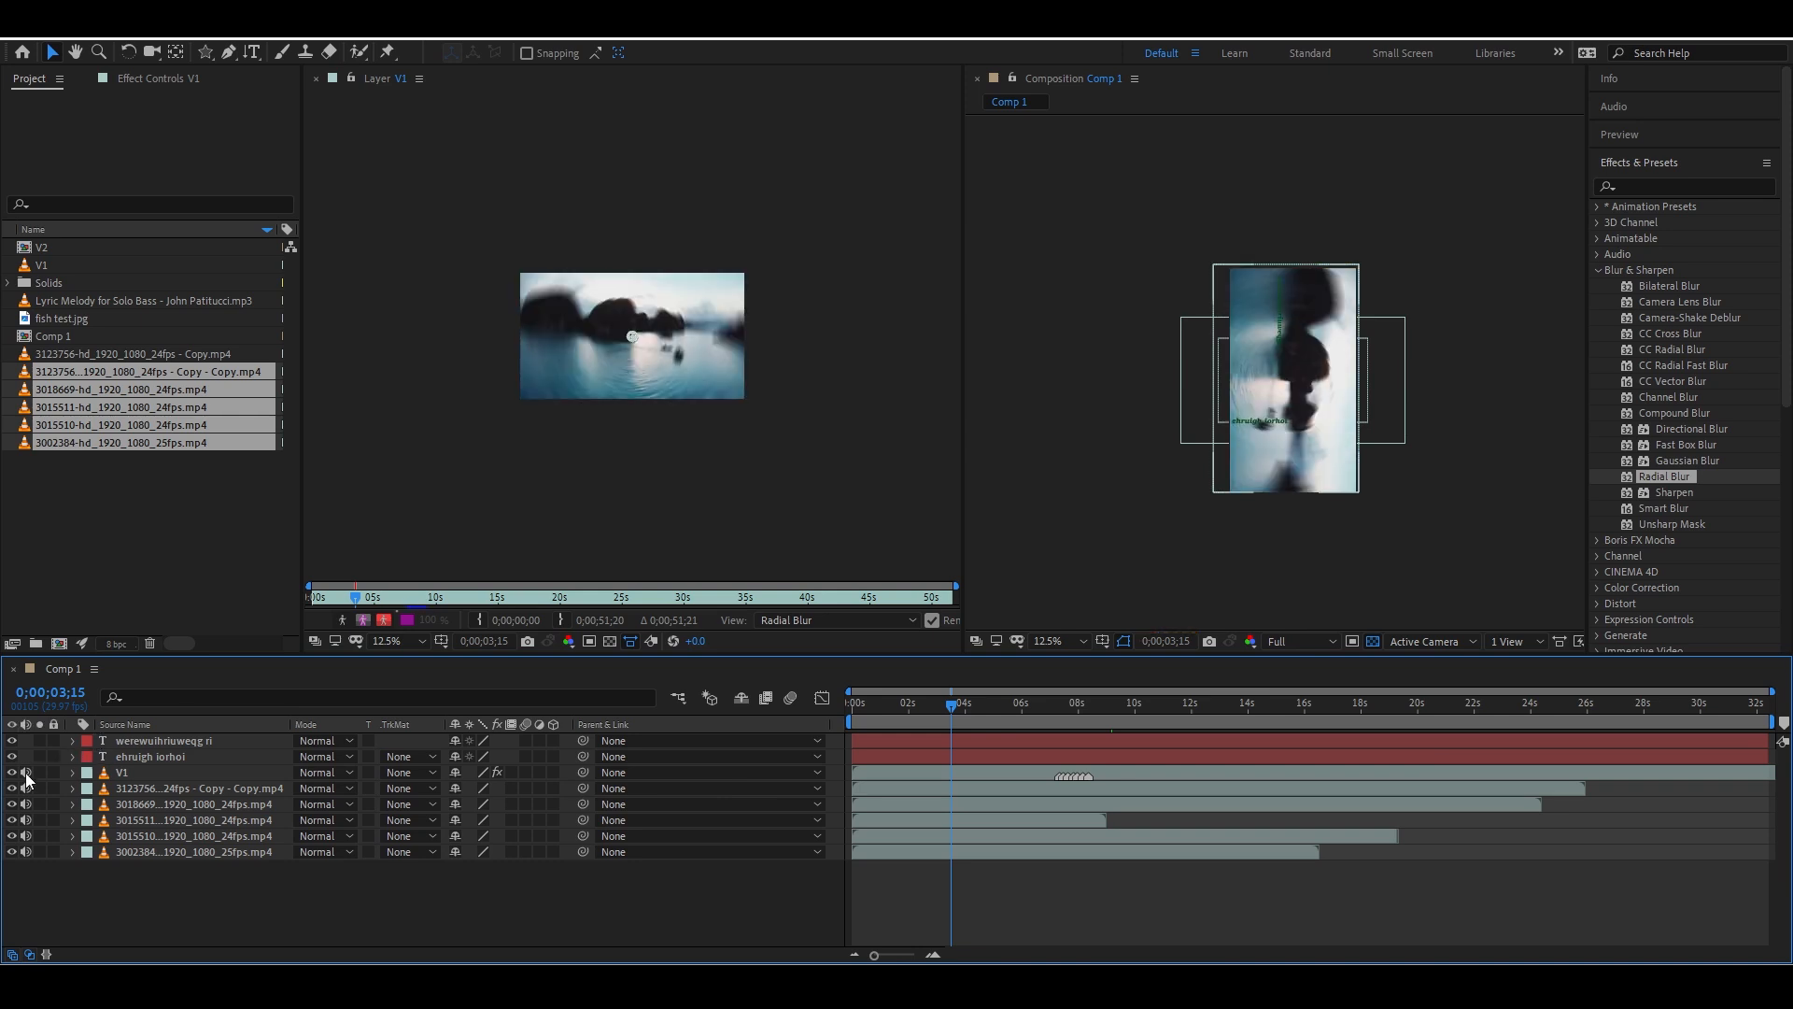
Set the composition preview resolution to Quarter, close the Layer viewer, and fit the composition in its viewer
click(1287, 645)
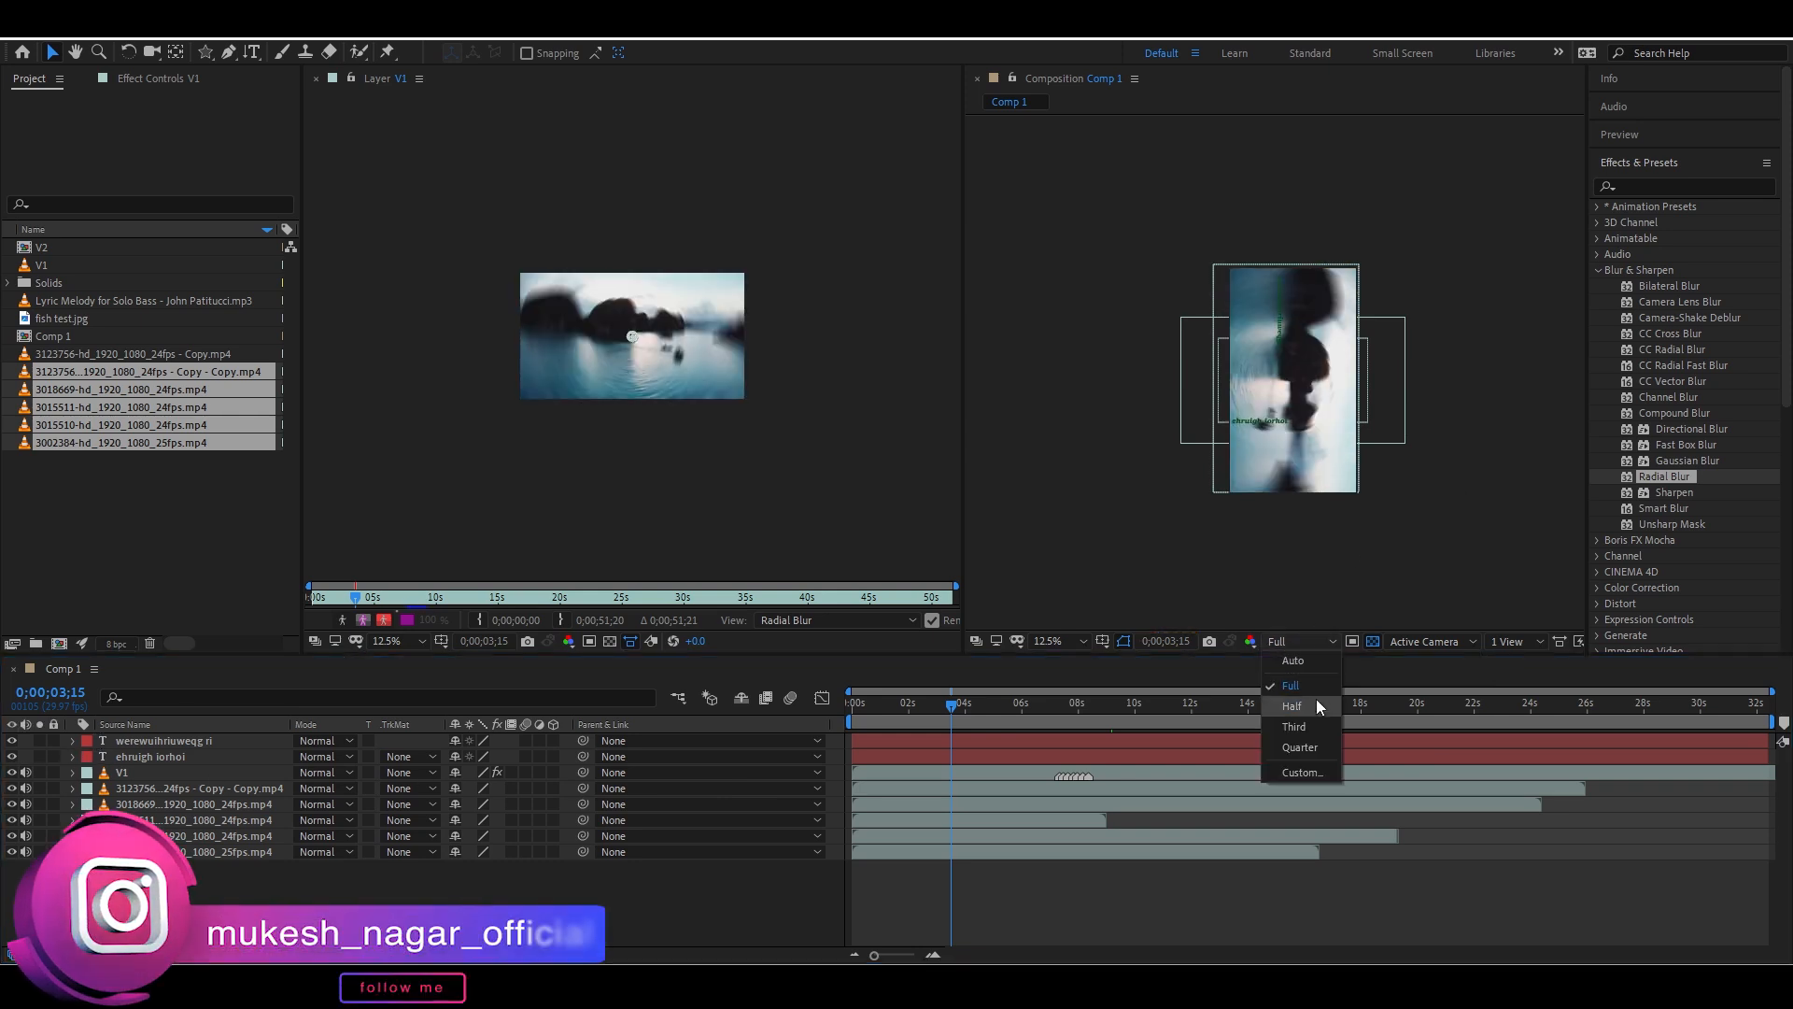
click(1313, 750)
click(316, 80)
click(396, 641)
click(401, 332)
click(28, 776)
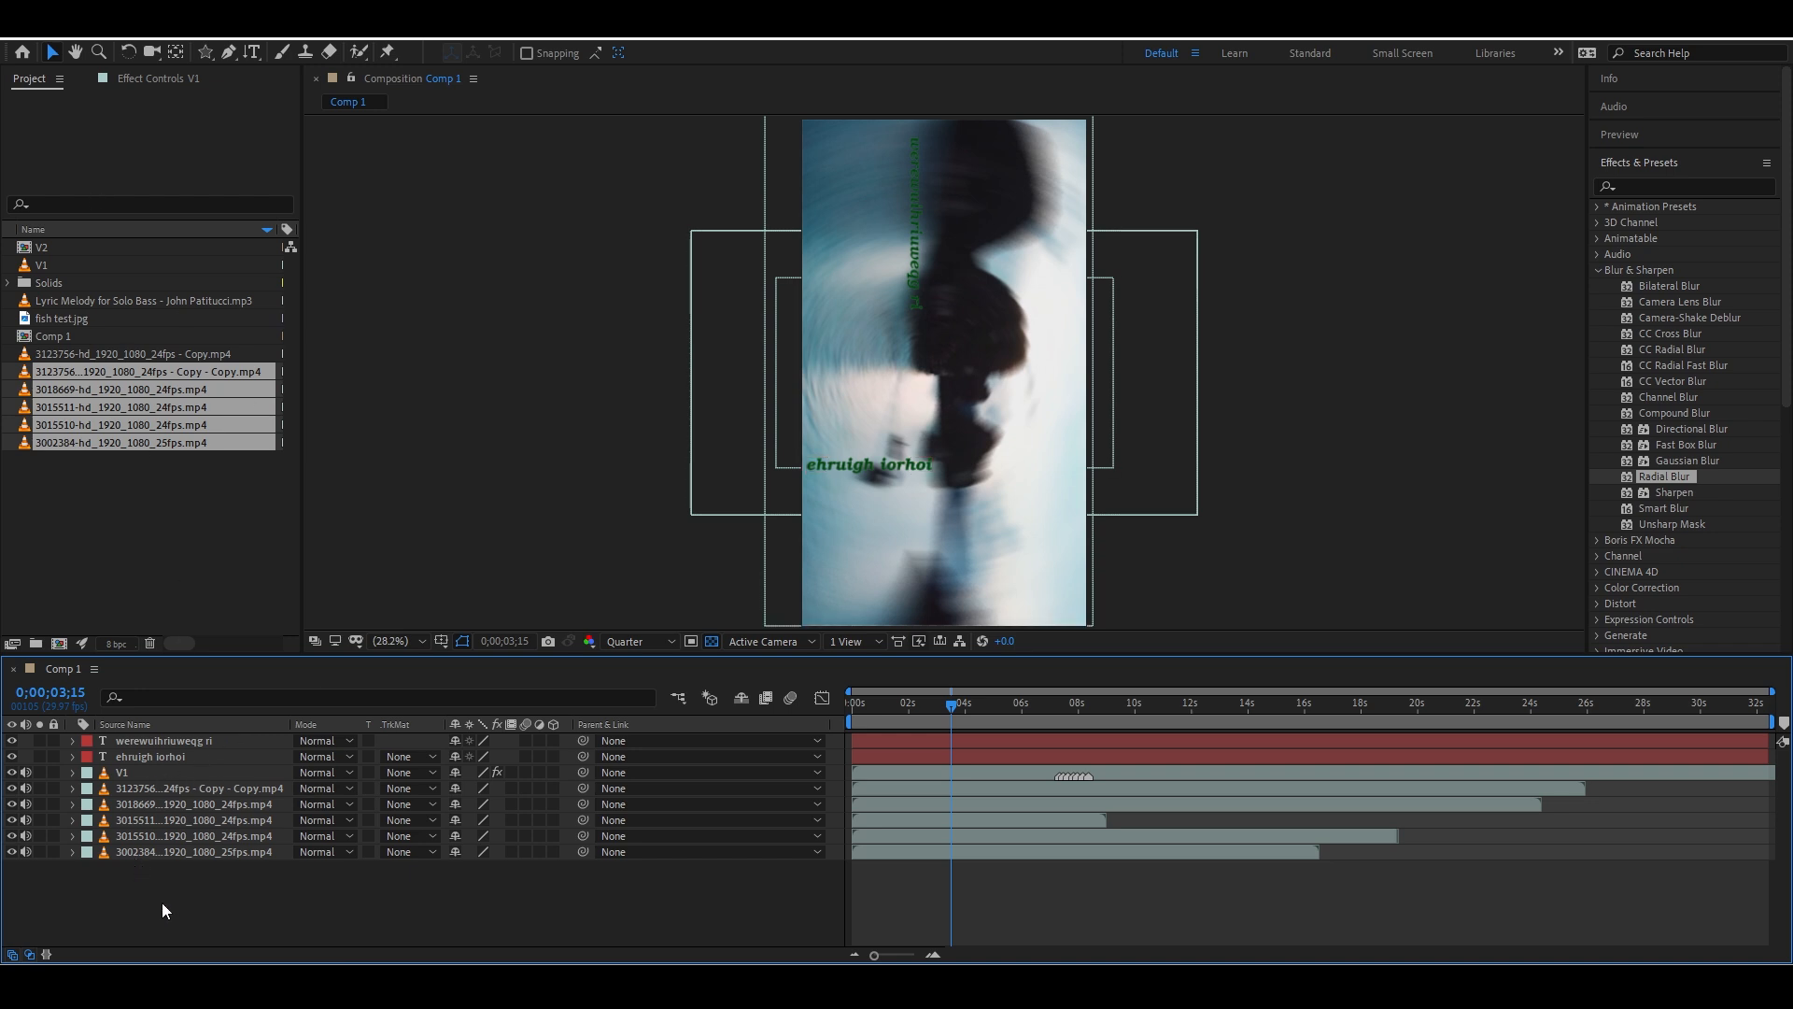
Demonstrate revealing the 3015510 clip by hiding V1 and the clips above it, and show all of them again
mouse_move(180, 852)
mouse_down()
mouse_move(161, 853)
mouse_move(173, 806)
mouse_move(201, 857)
mouse_up()
click(352, 874)
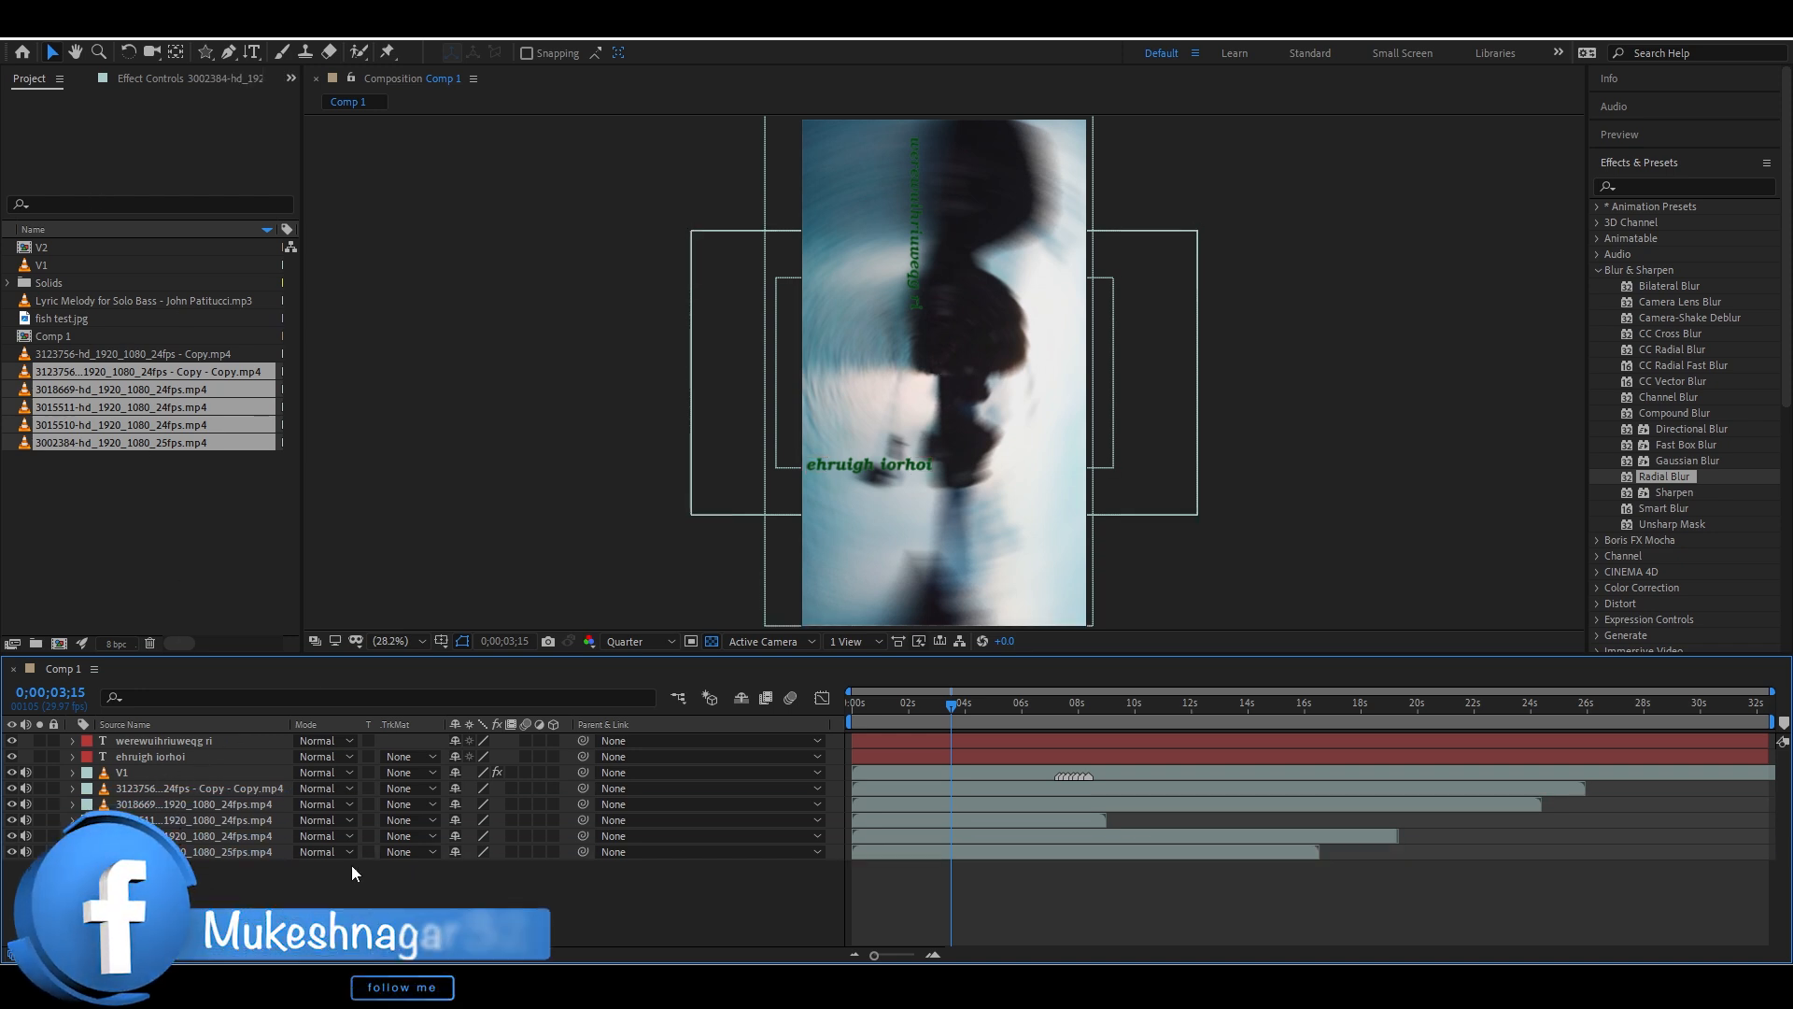
click(12, 773)
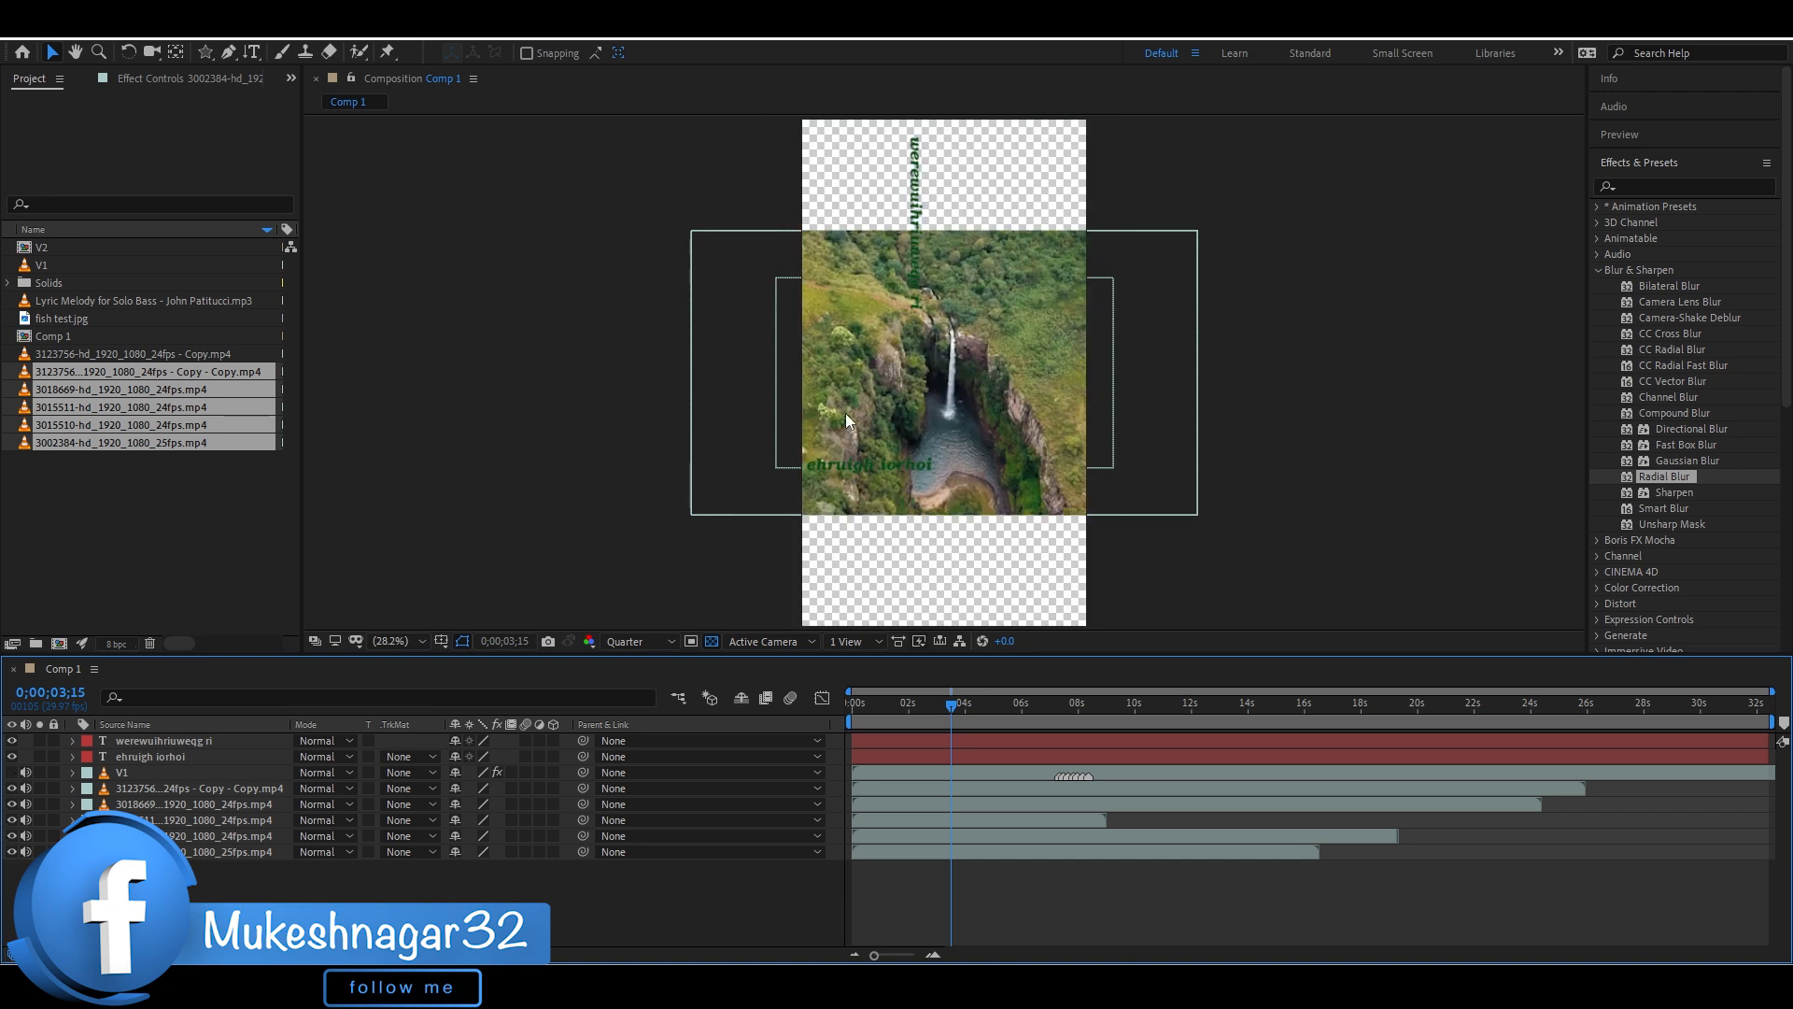
click(11, 788)
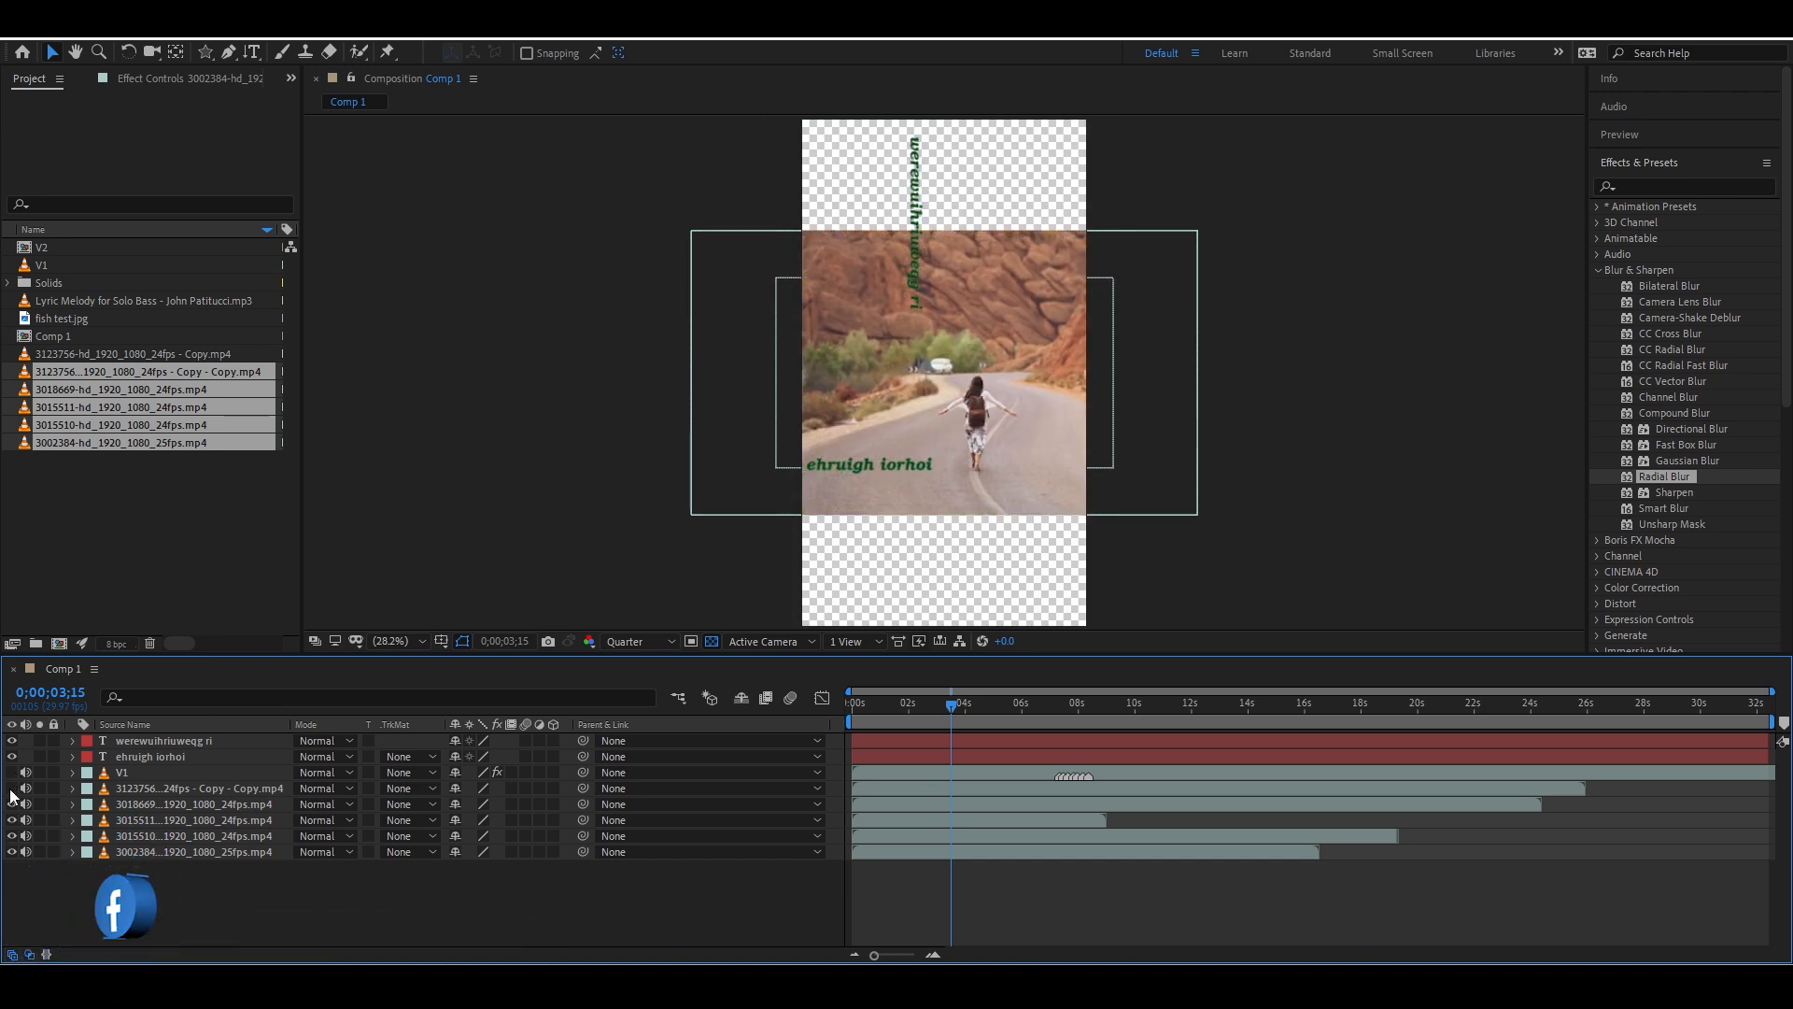
click(136, 838)
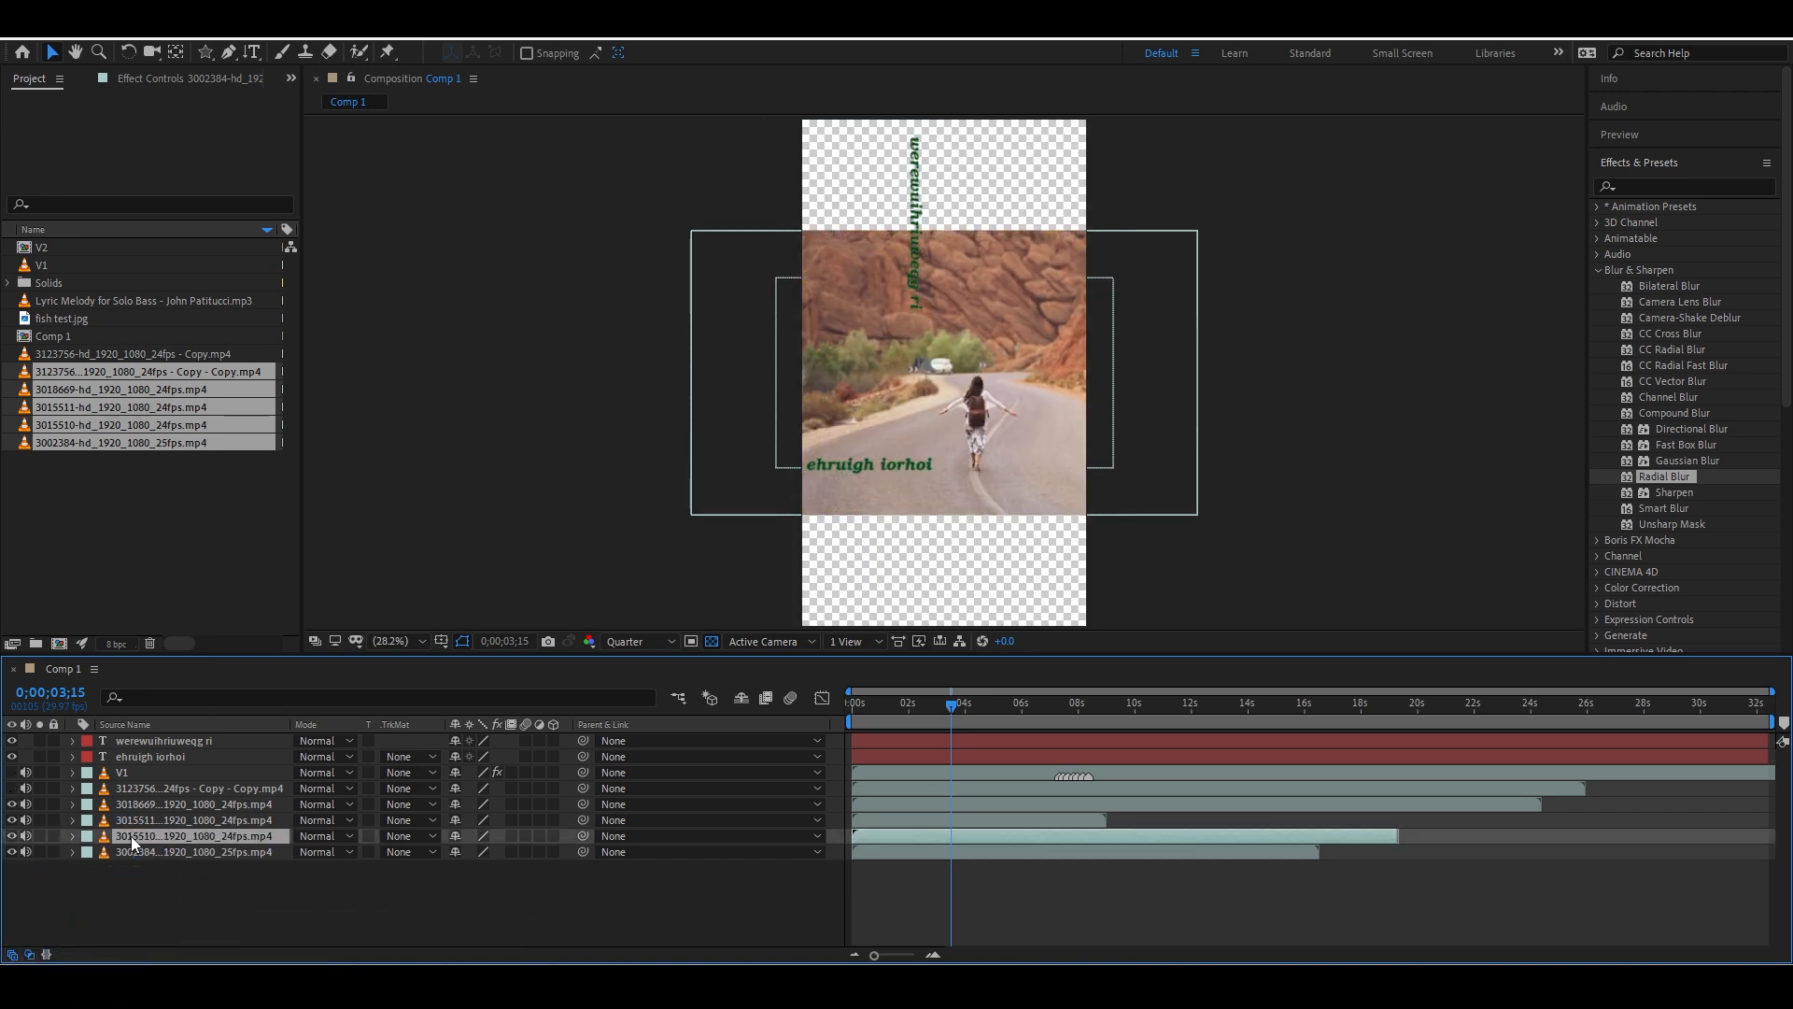
click(13, 819)
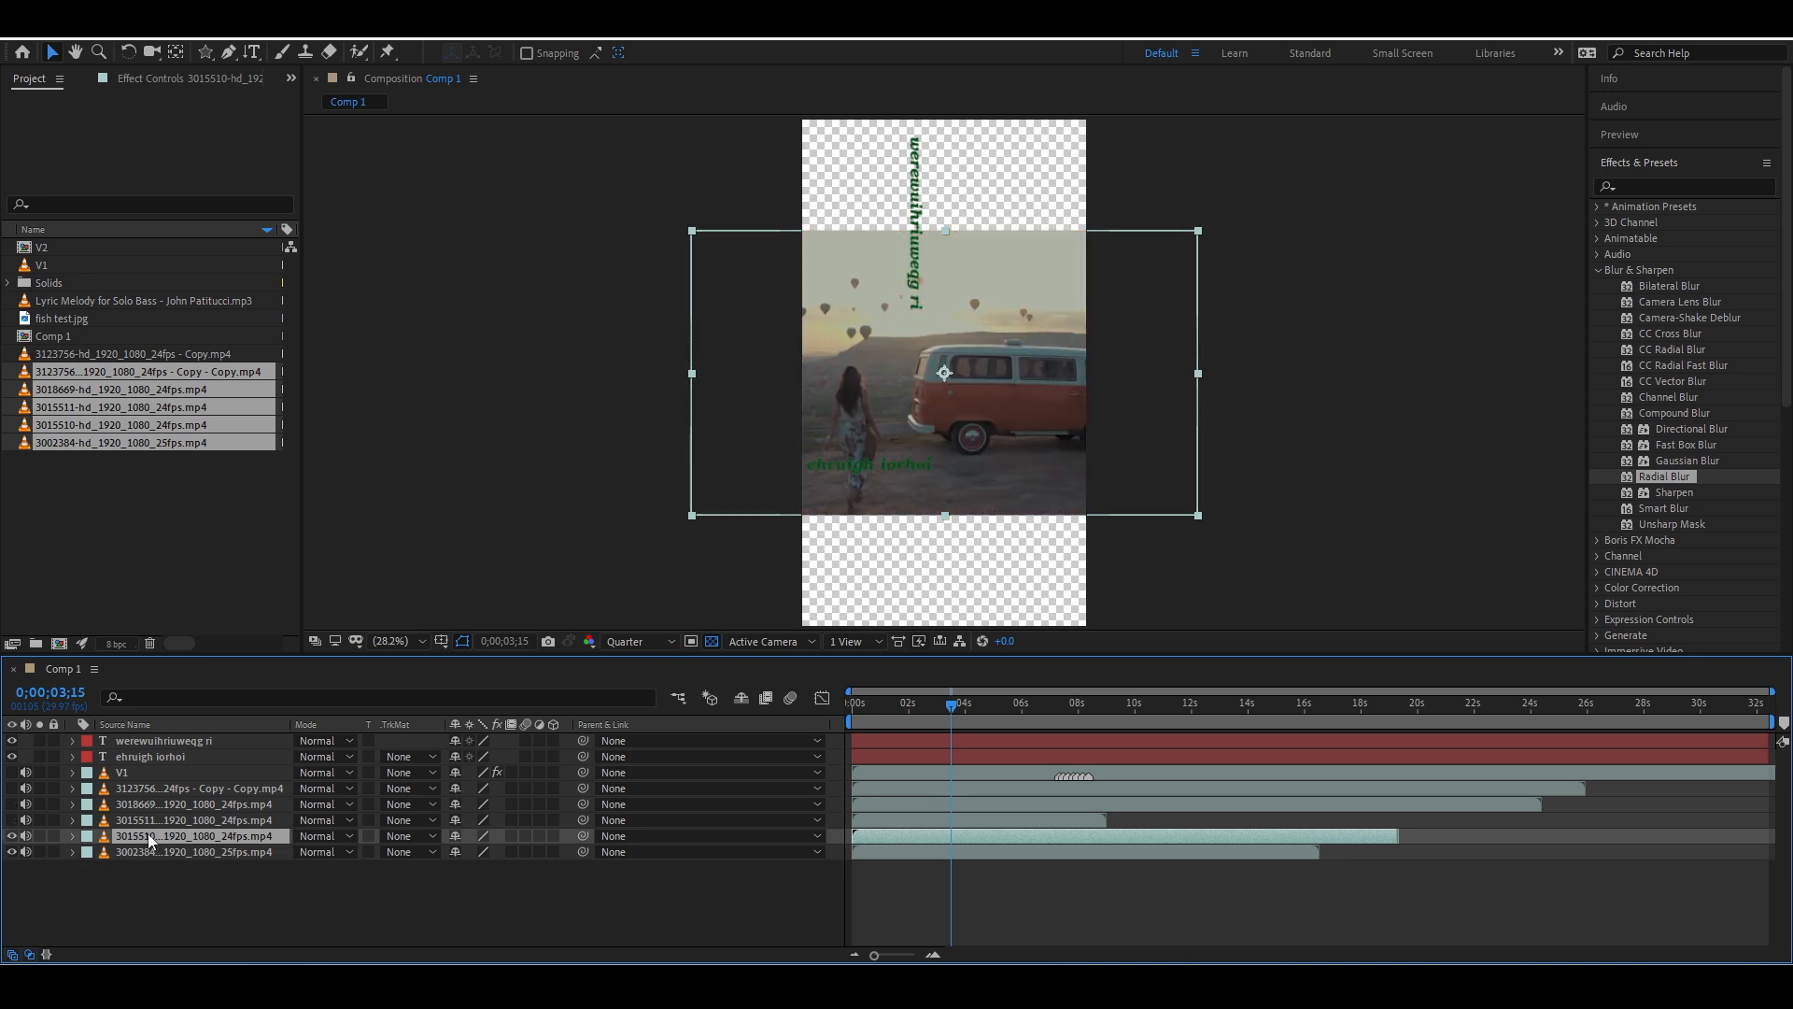
drag(13, 772, 12, 822)
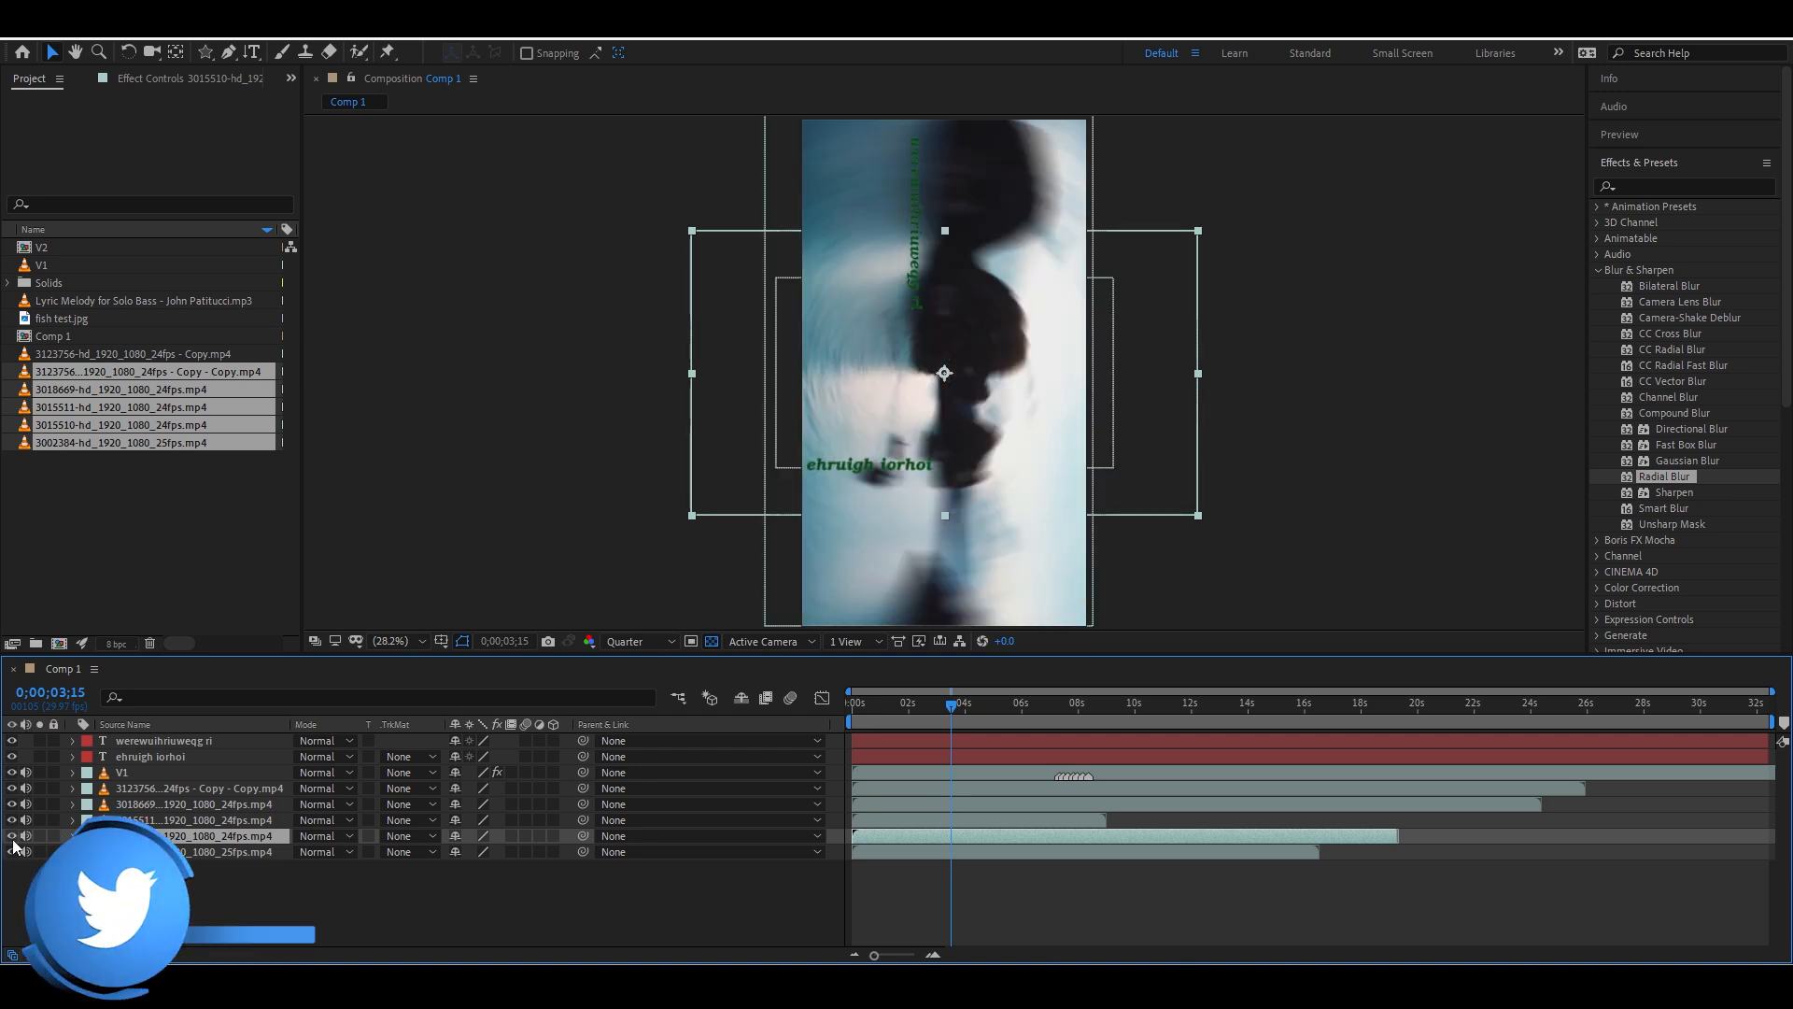
Demonstrate the Solo switch on the 3015510 and 3002384 clips in turn, turning it off after each
click(40, 836)
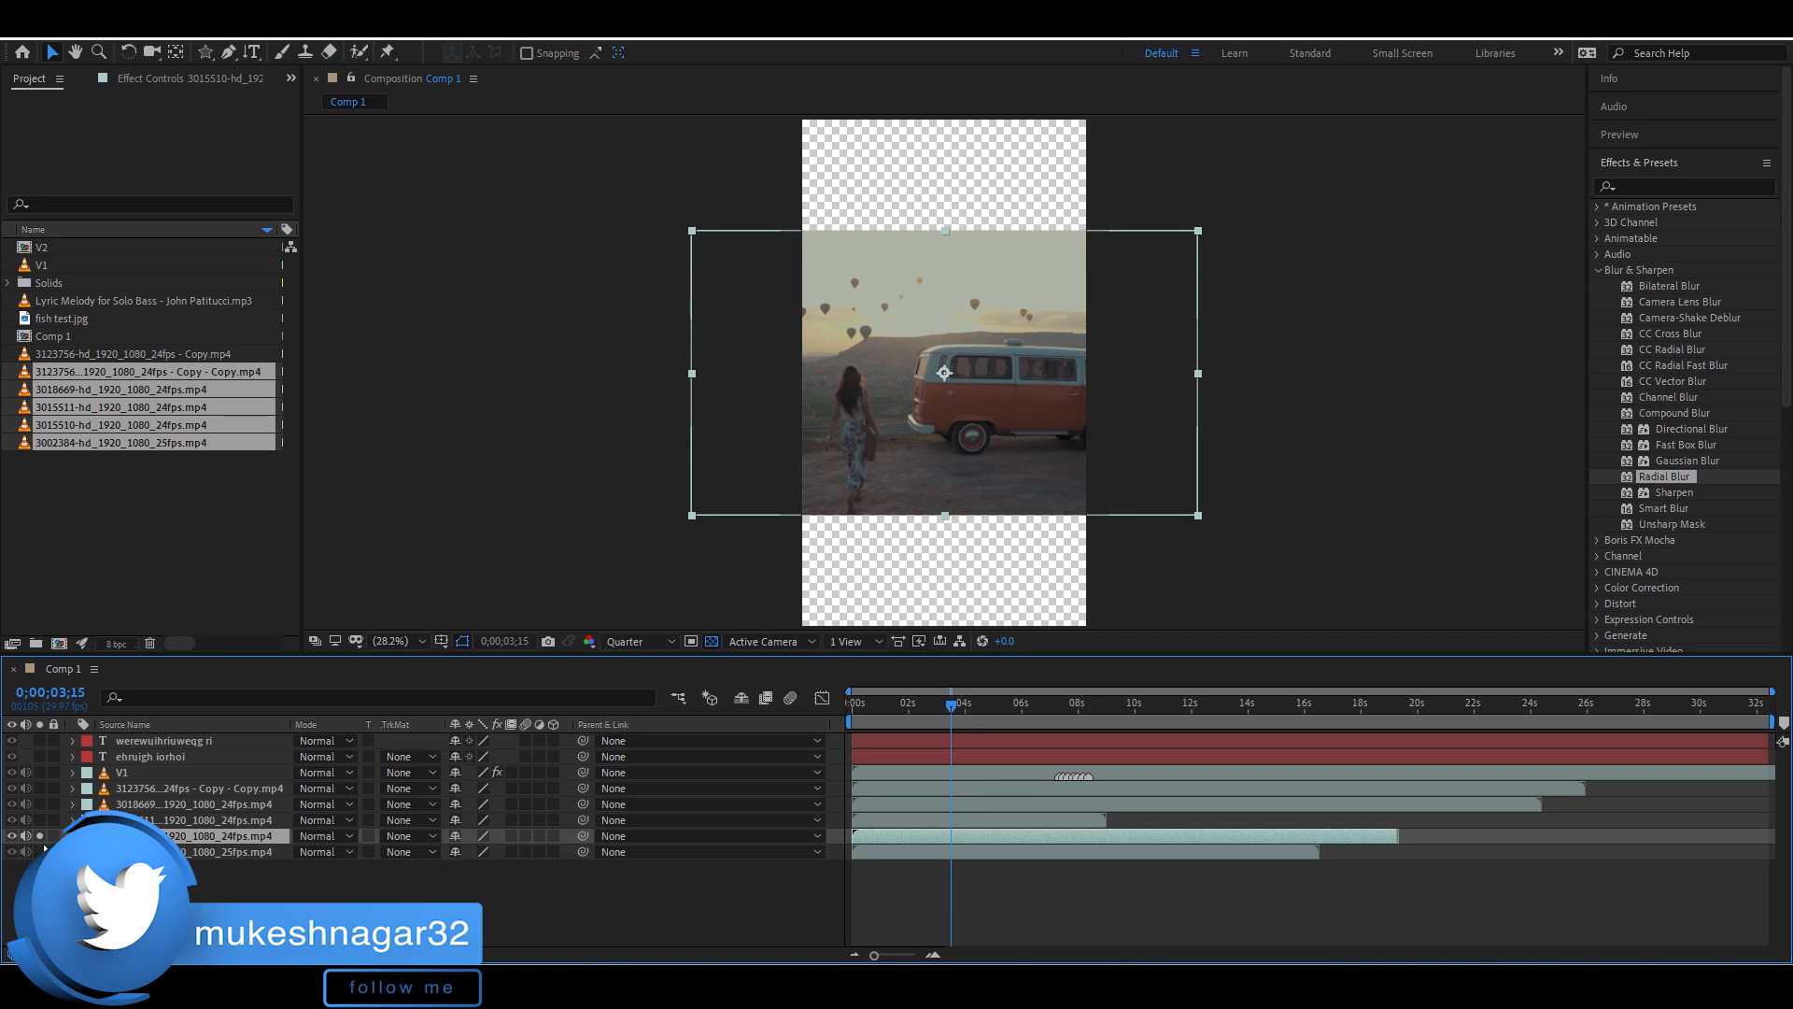
click(40, 836)
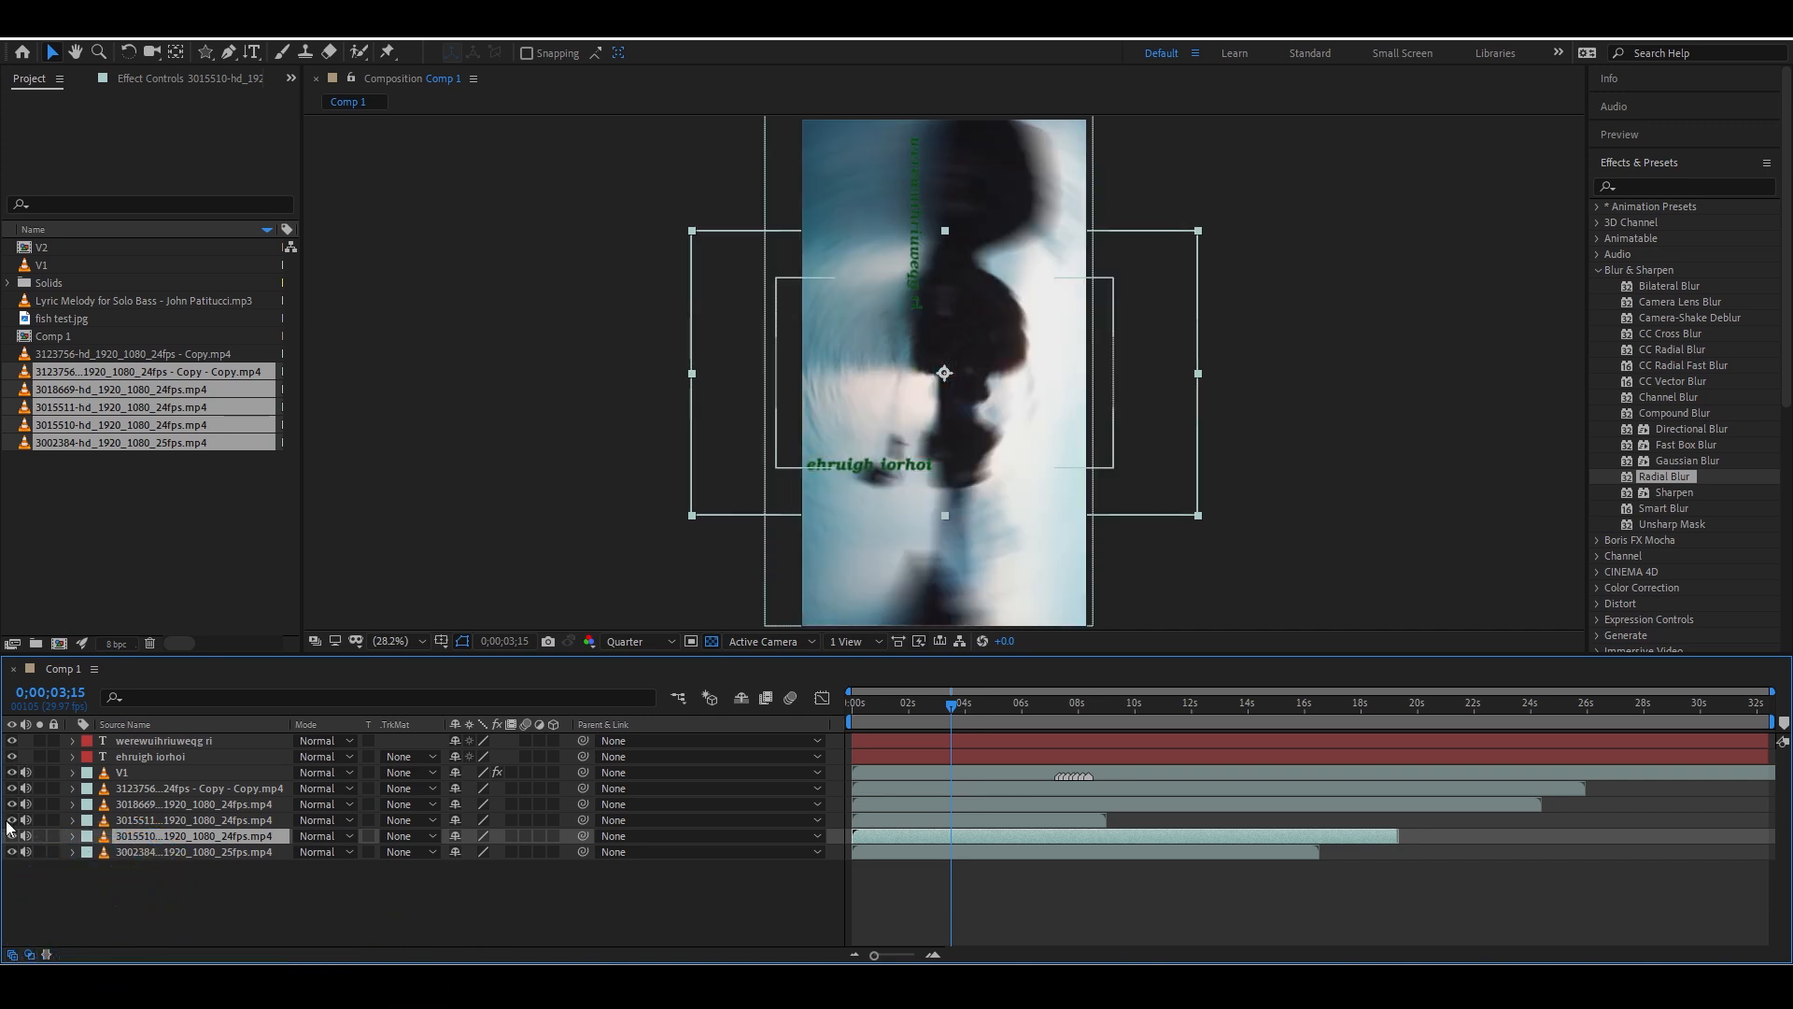
click(39, 852)
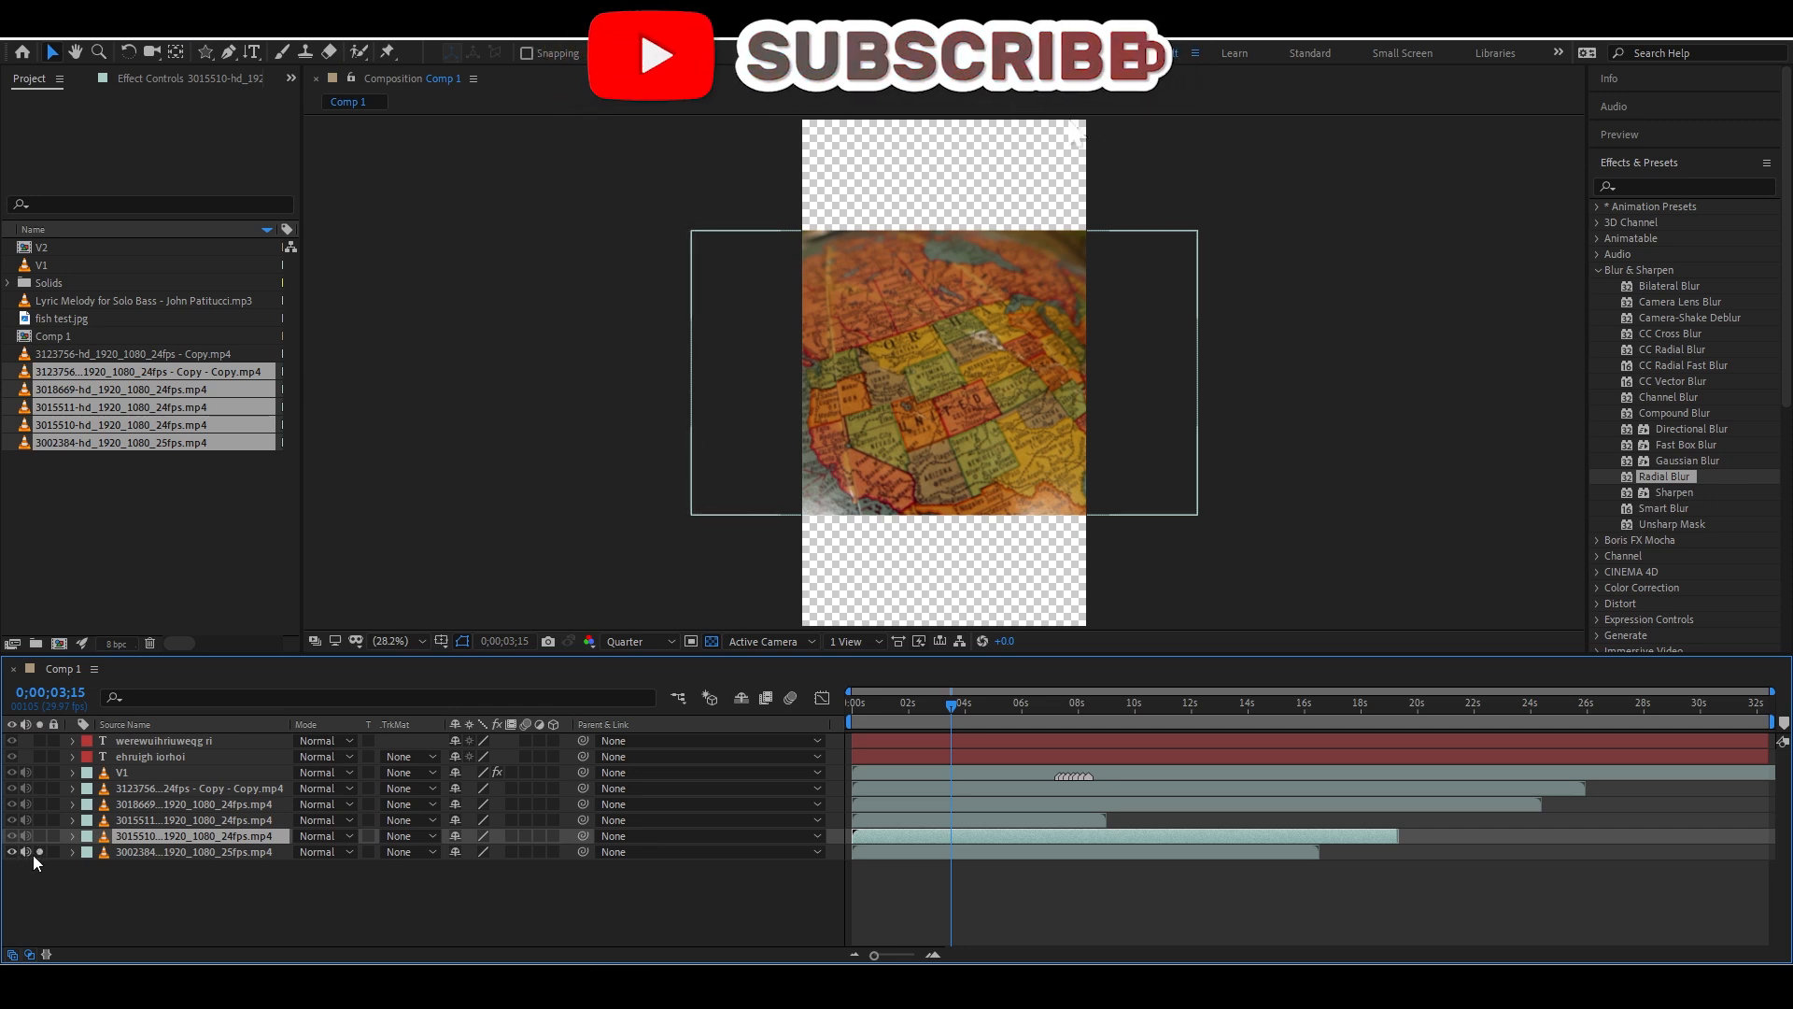
click(34, 853)
Mute the audio of V1 and all five added clips, and preview the composition up to 0;00;03;26
drag(34, 804, 30, 775)
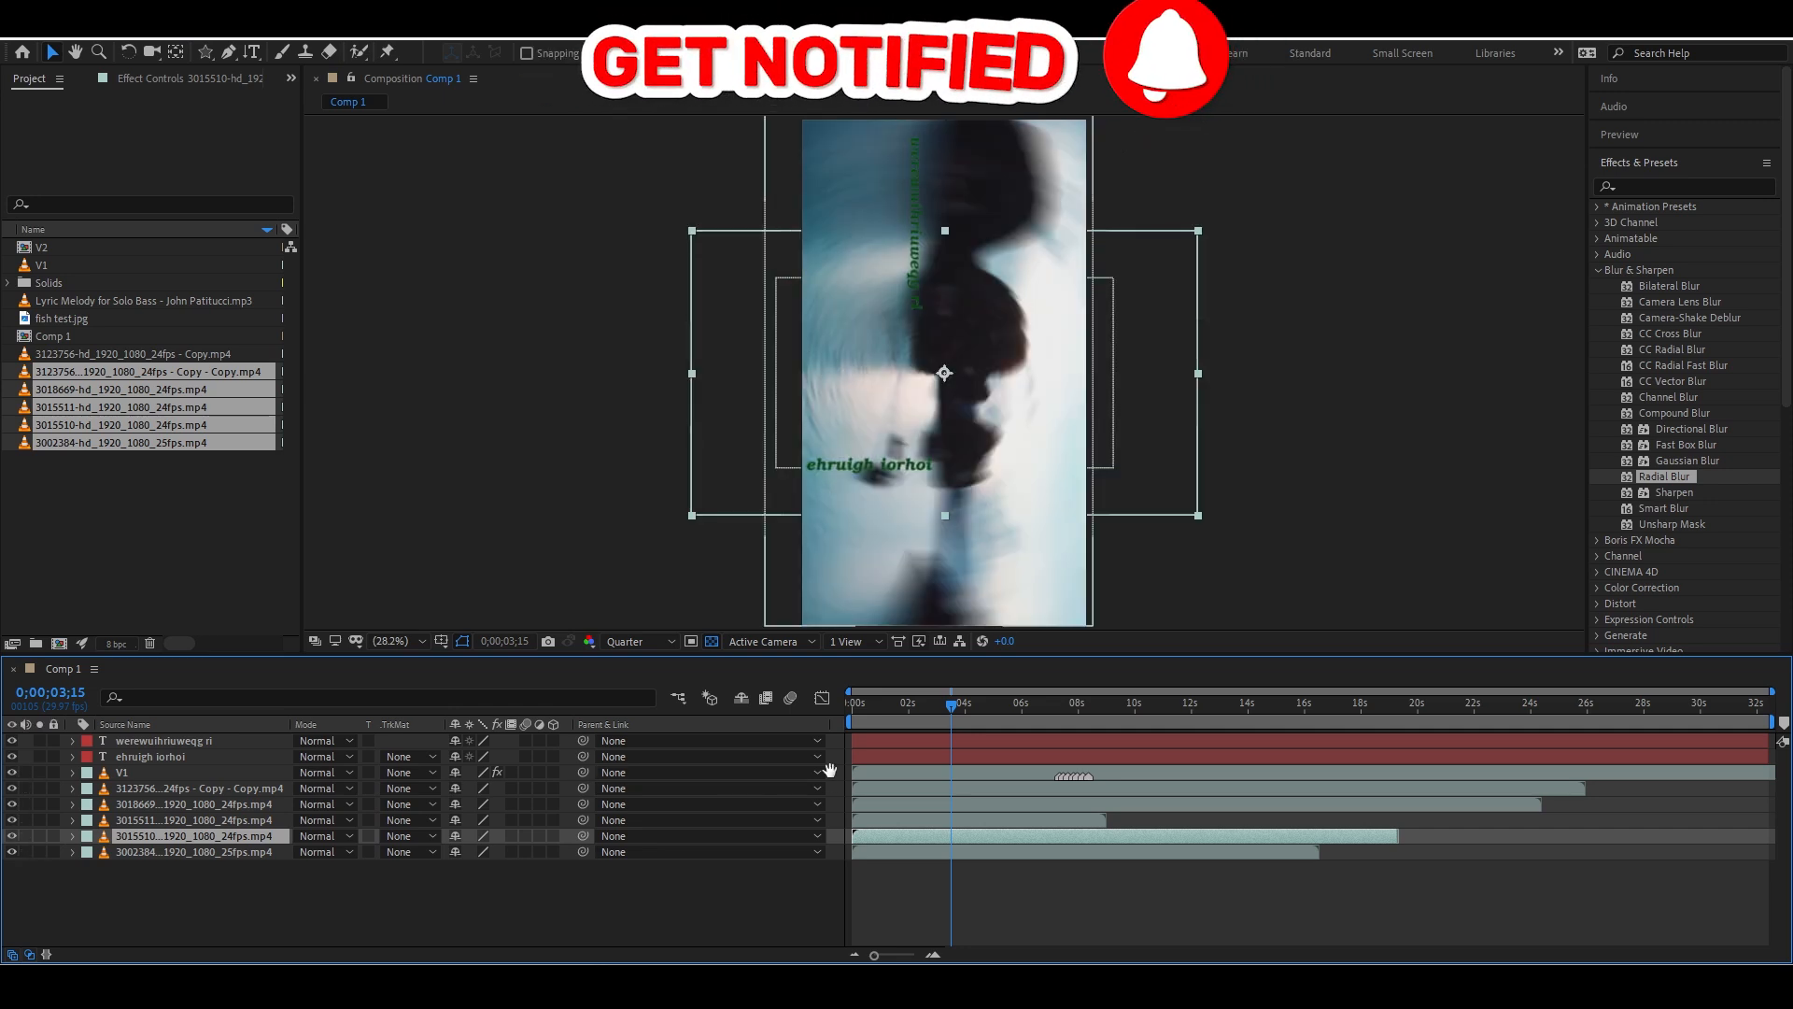
key(space)
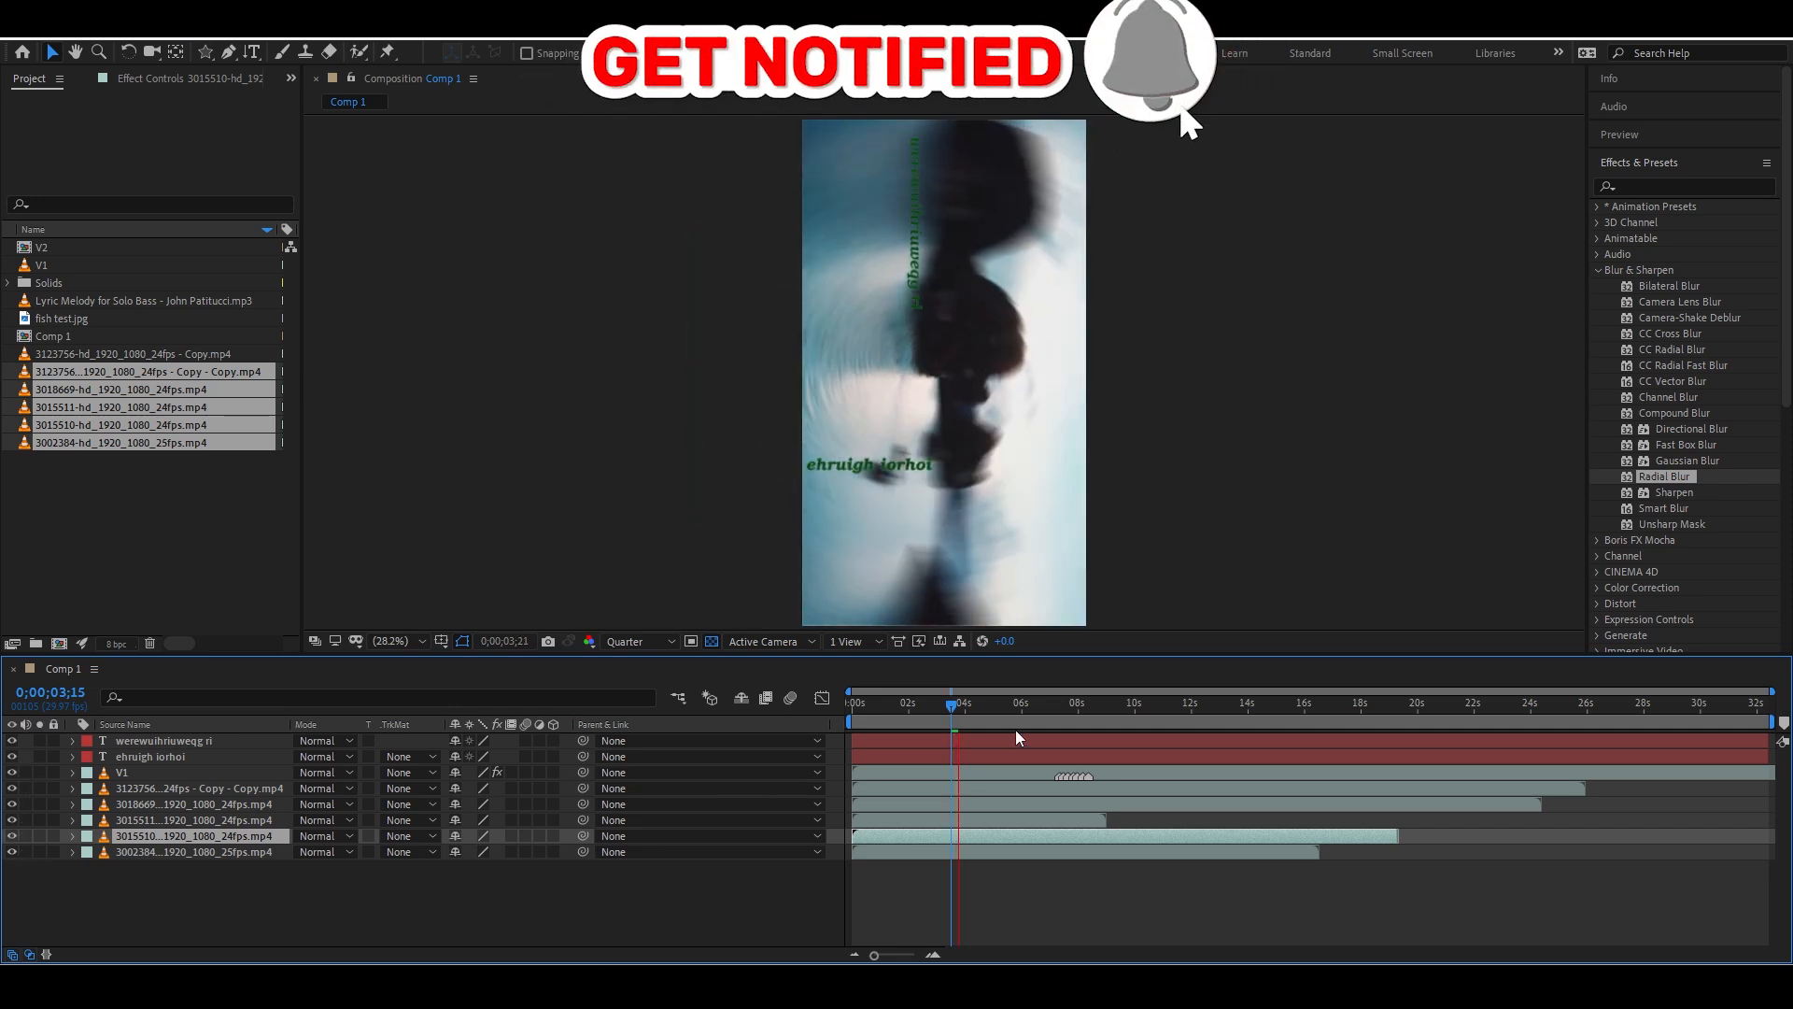
key(space)
Demonstrate soloing the 3015510, 3015511 and 3123756 clips separately and in combination, and turn all solos off
click(38, 836)
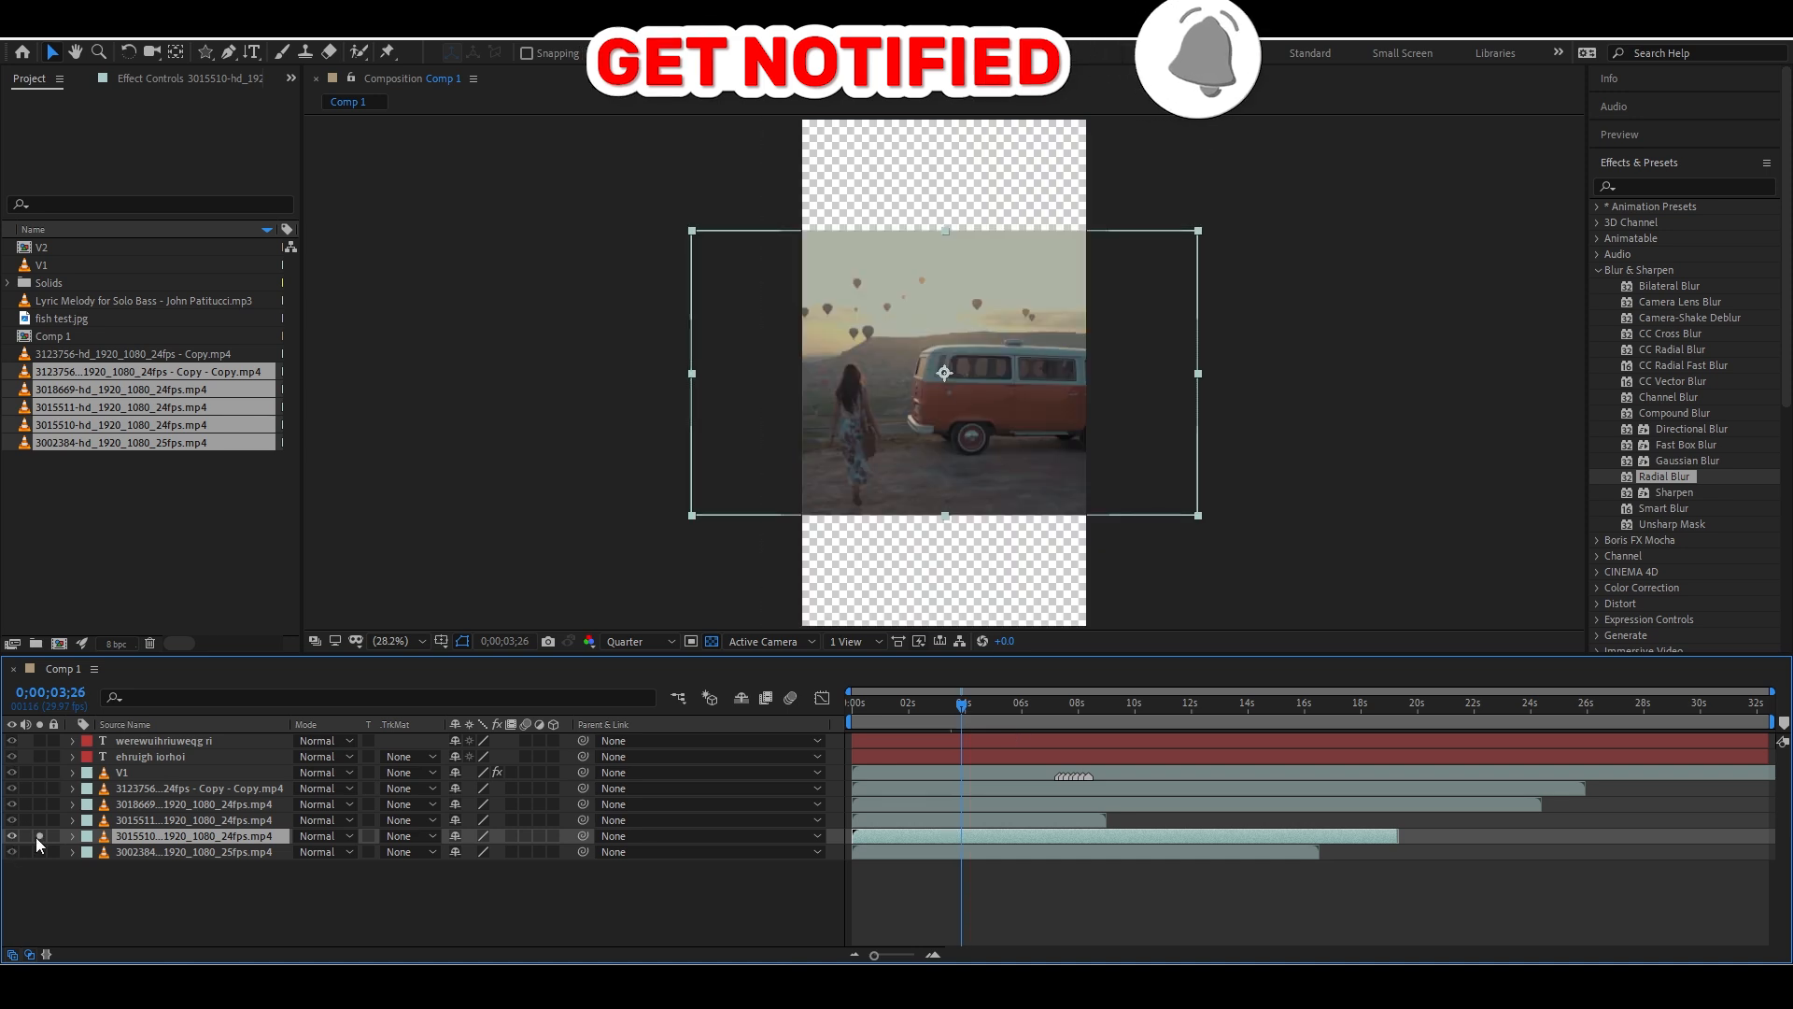
click(38, 836)
click(39, 820)
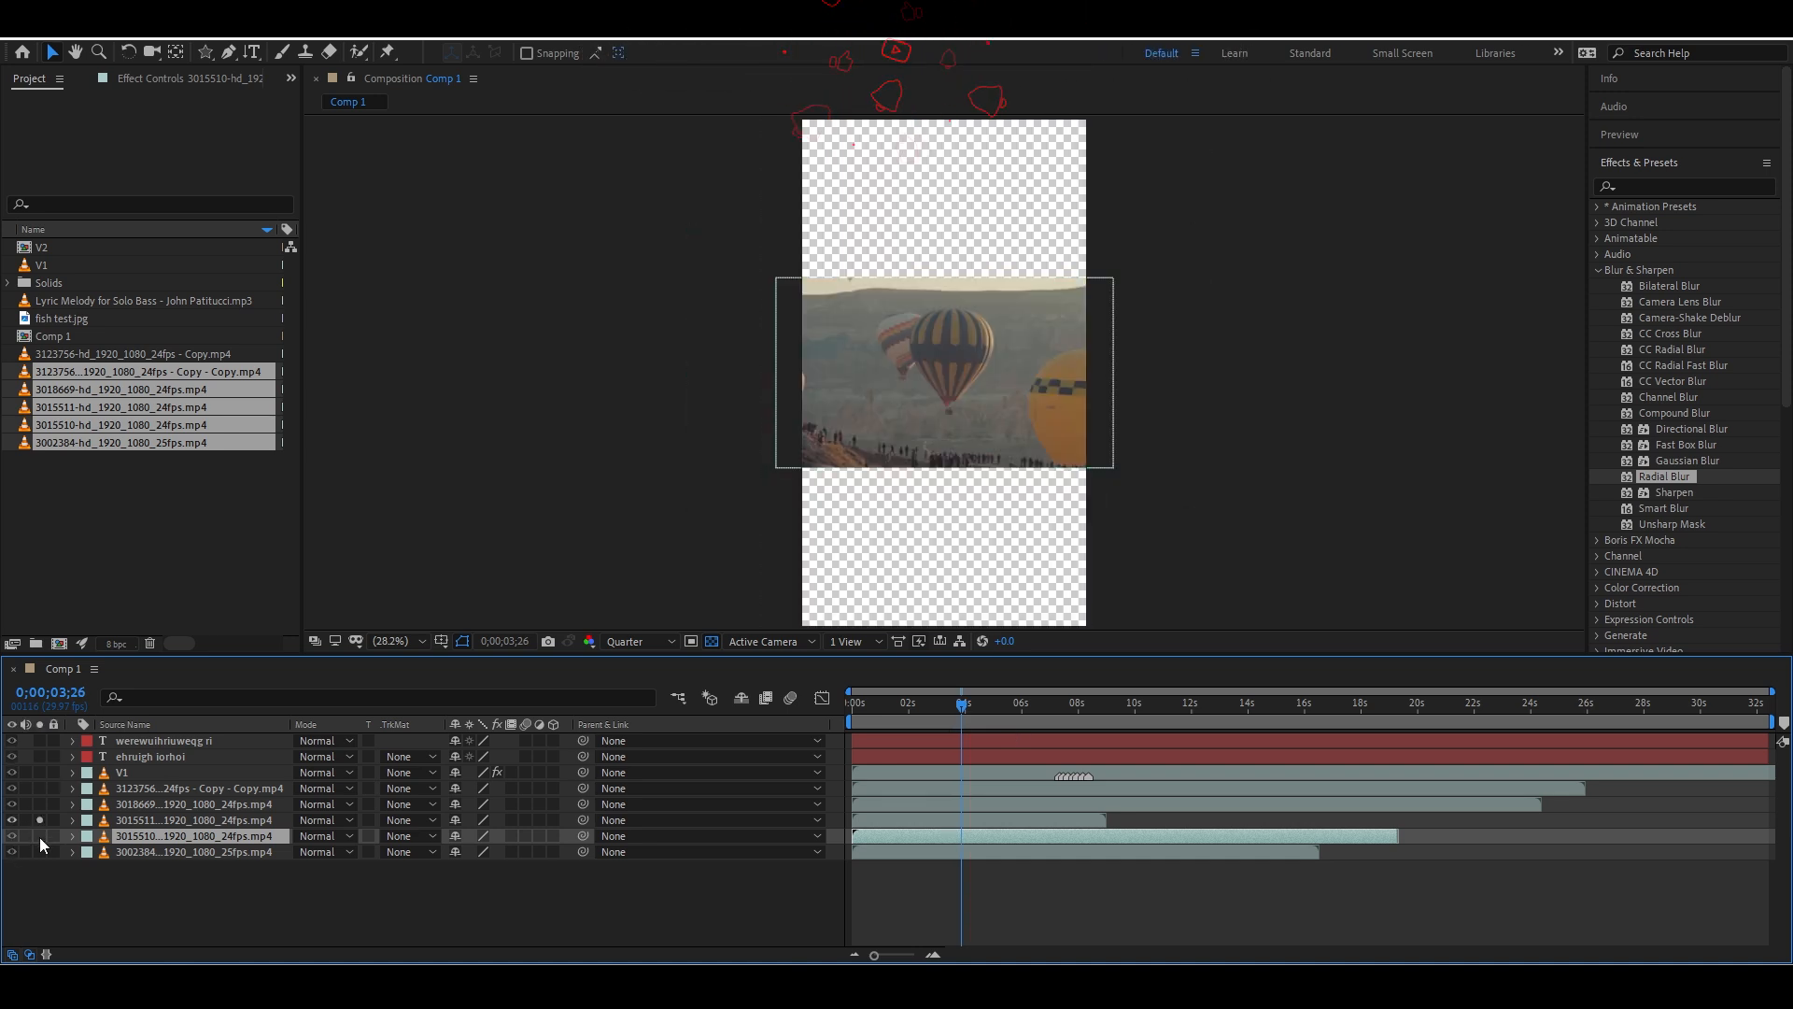
click(40, 836)
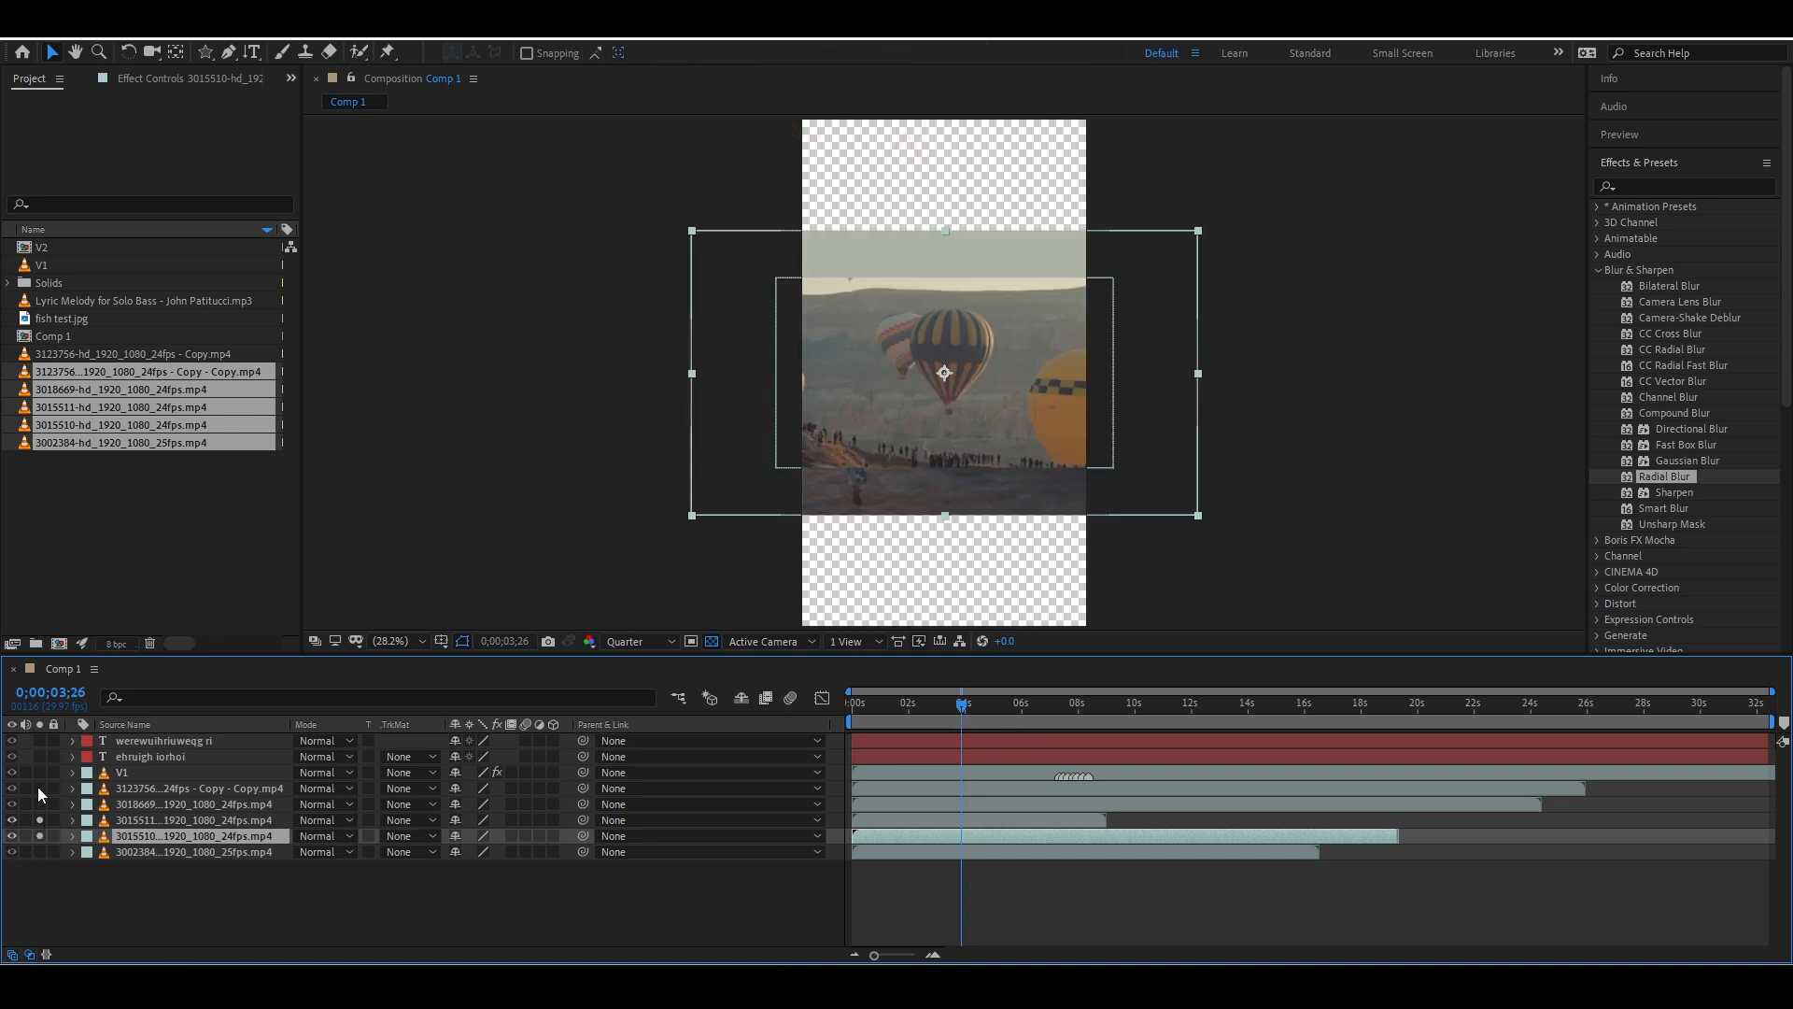
click(38, 788)
click(38, 836)
click(38, 821)
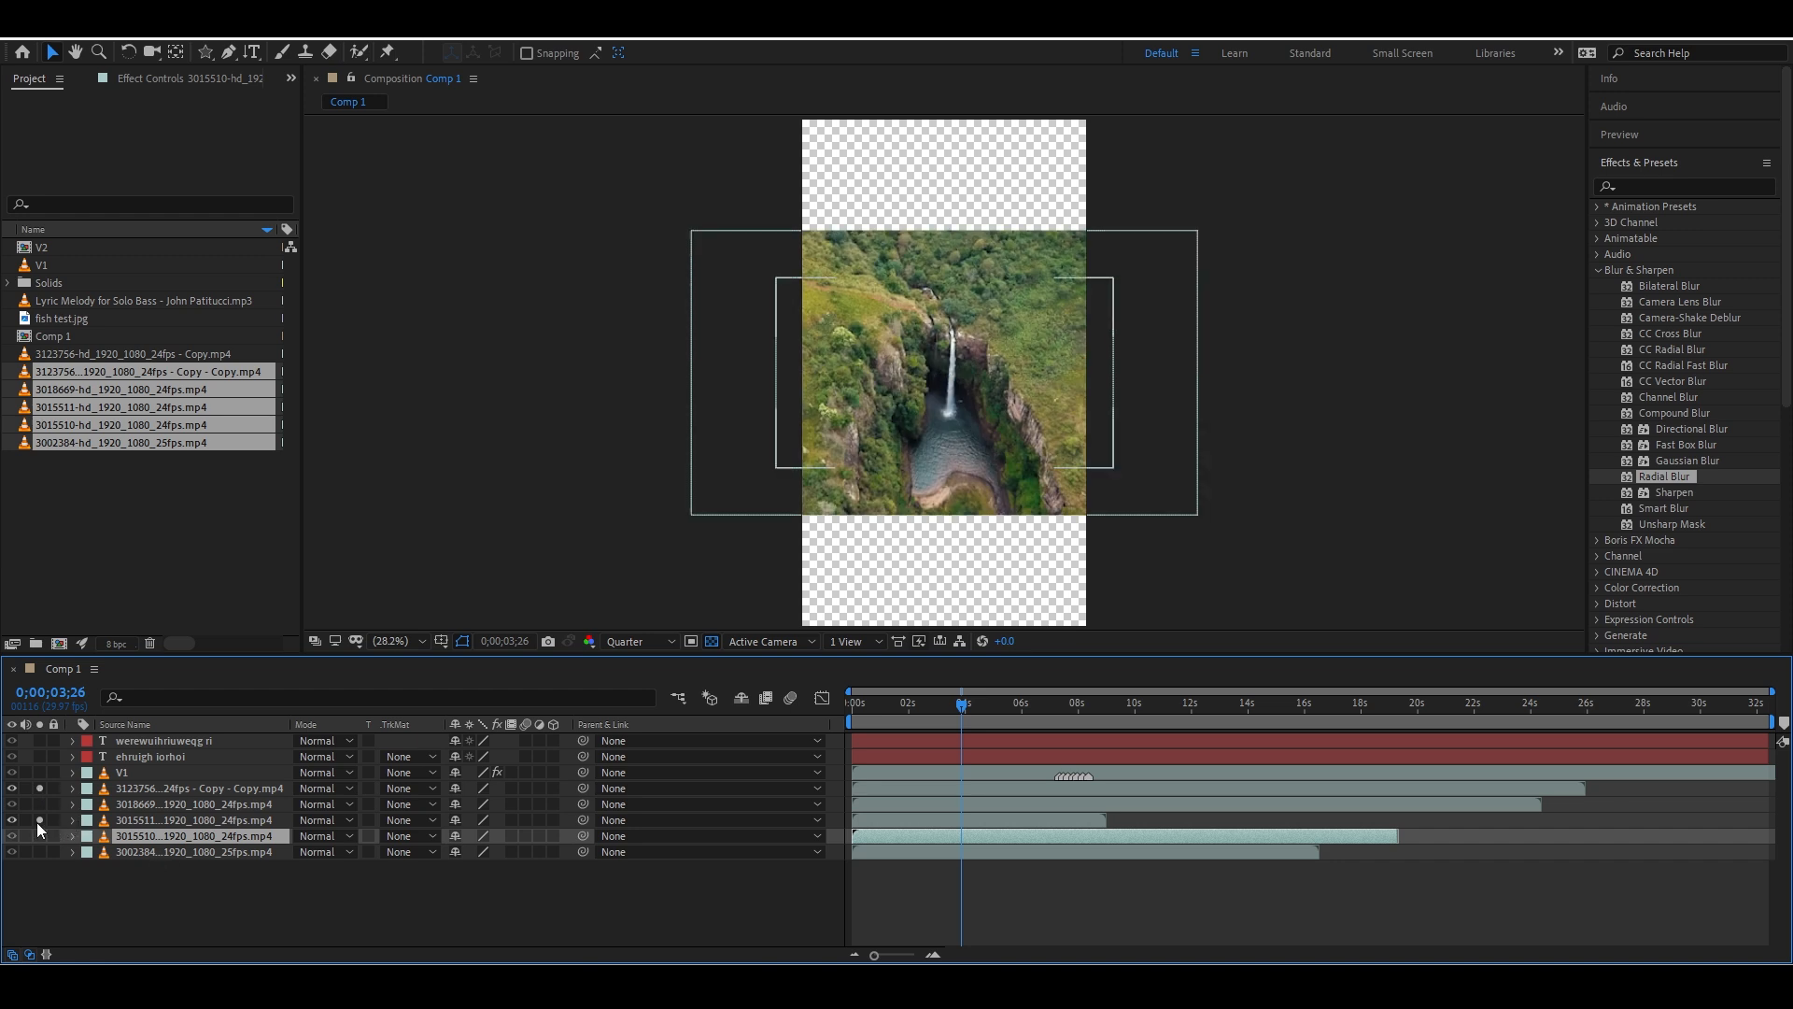
click(39, 788)
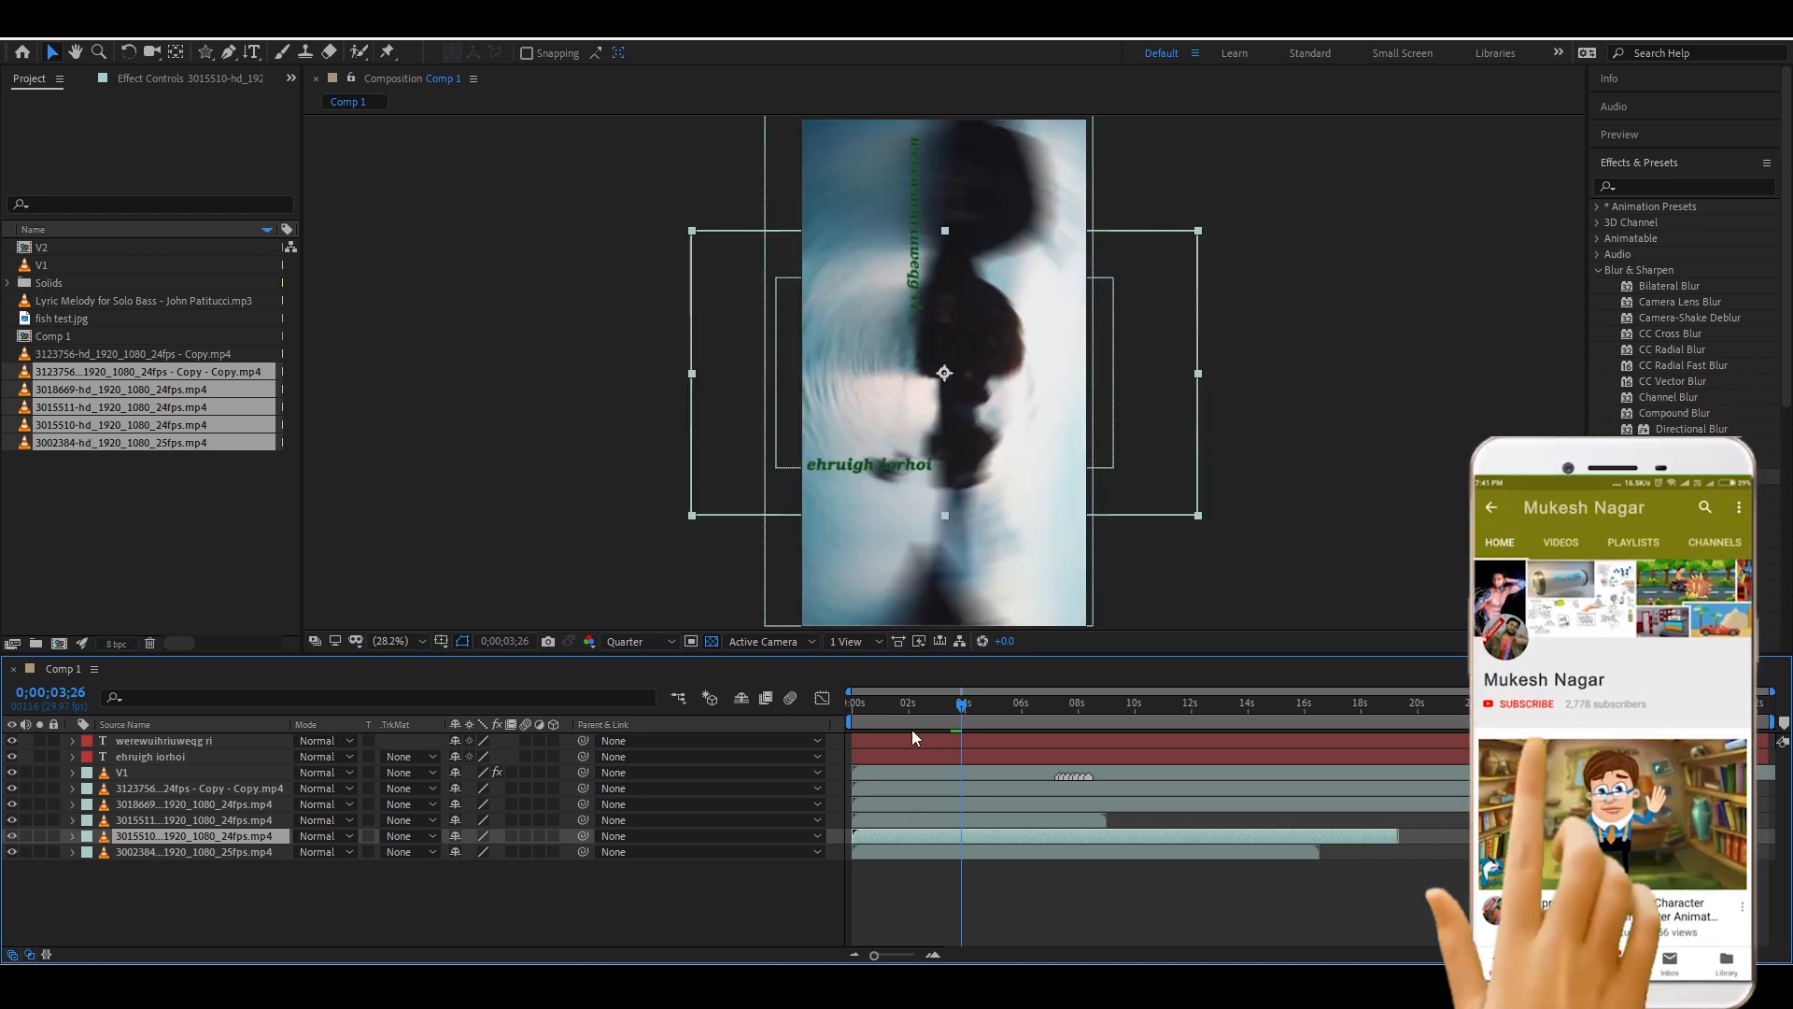
Move the current time to 0;00;01;10 and lock the 3002384 clip layer
drag(866, 708, 893, 833)
click(900, 853)
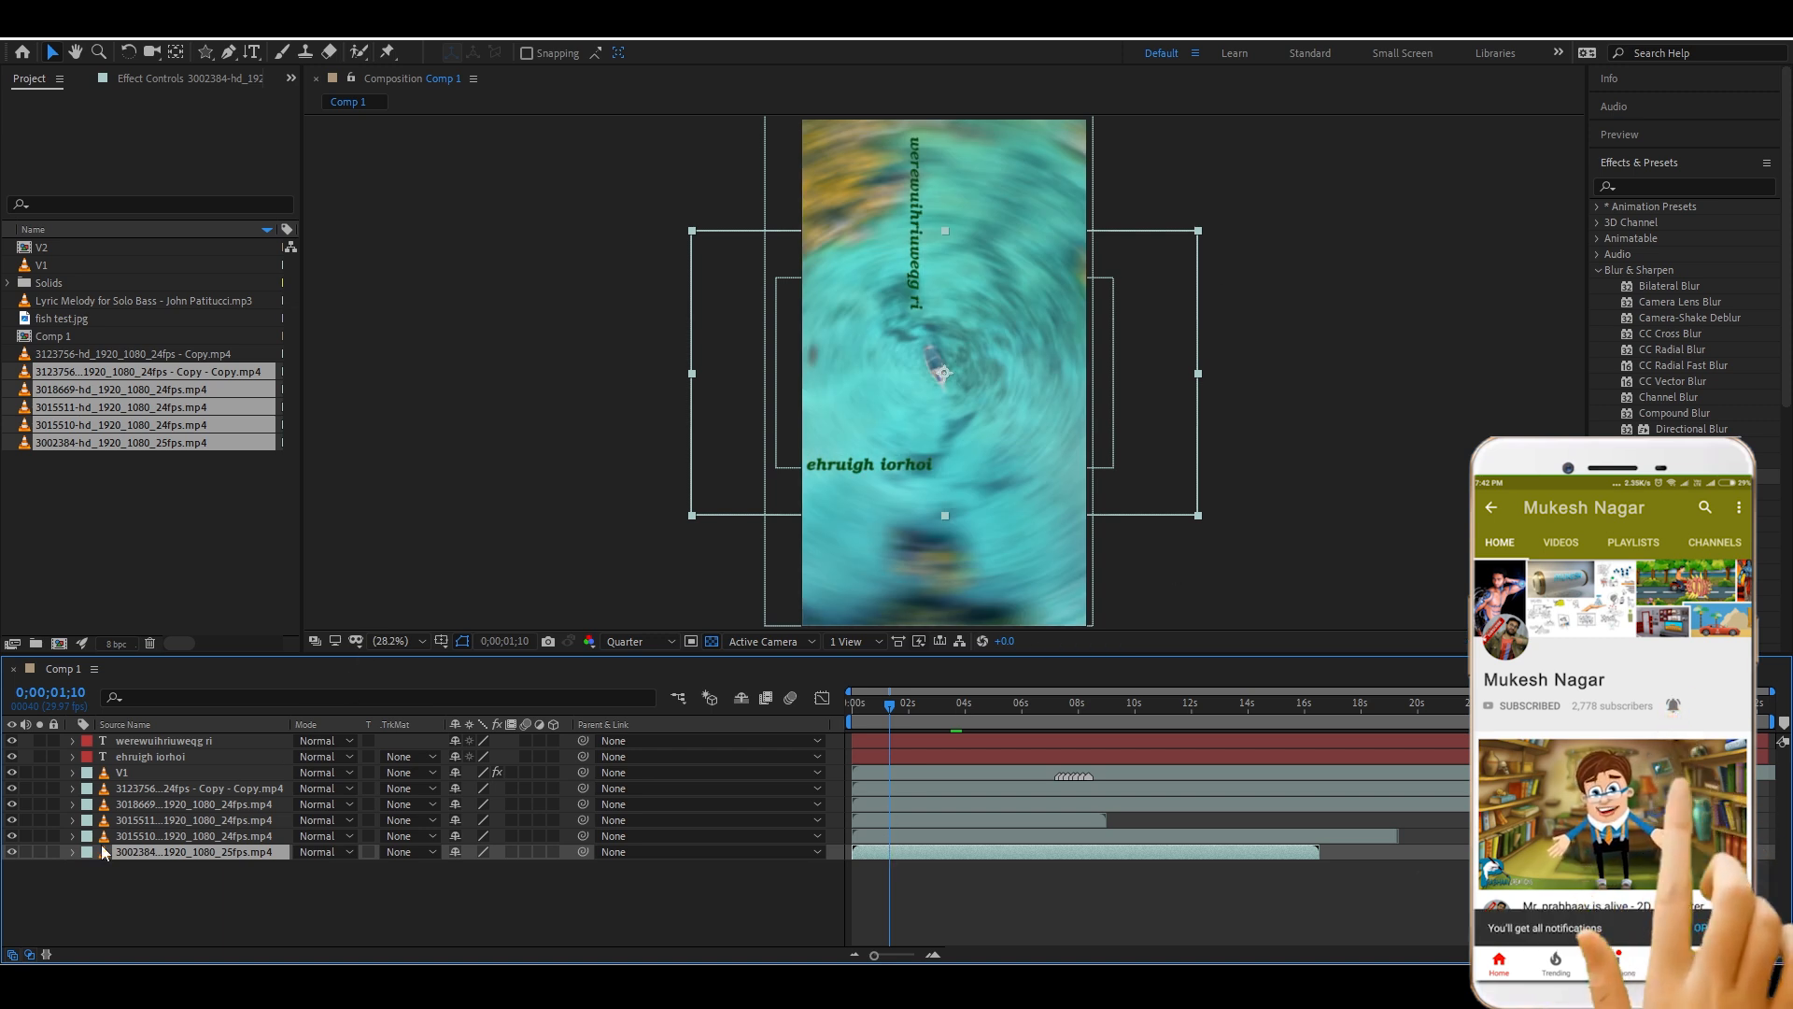
click(54, 854)
Move to 0;00;04;21 and try to select the locked 3002384 layer, selecting the unlocked 3015510 layer for comparison
click(985, 706)
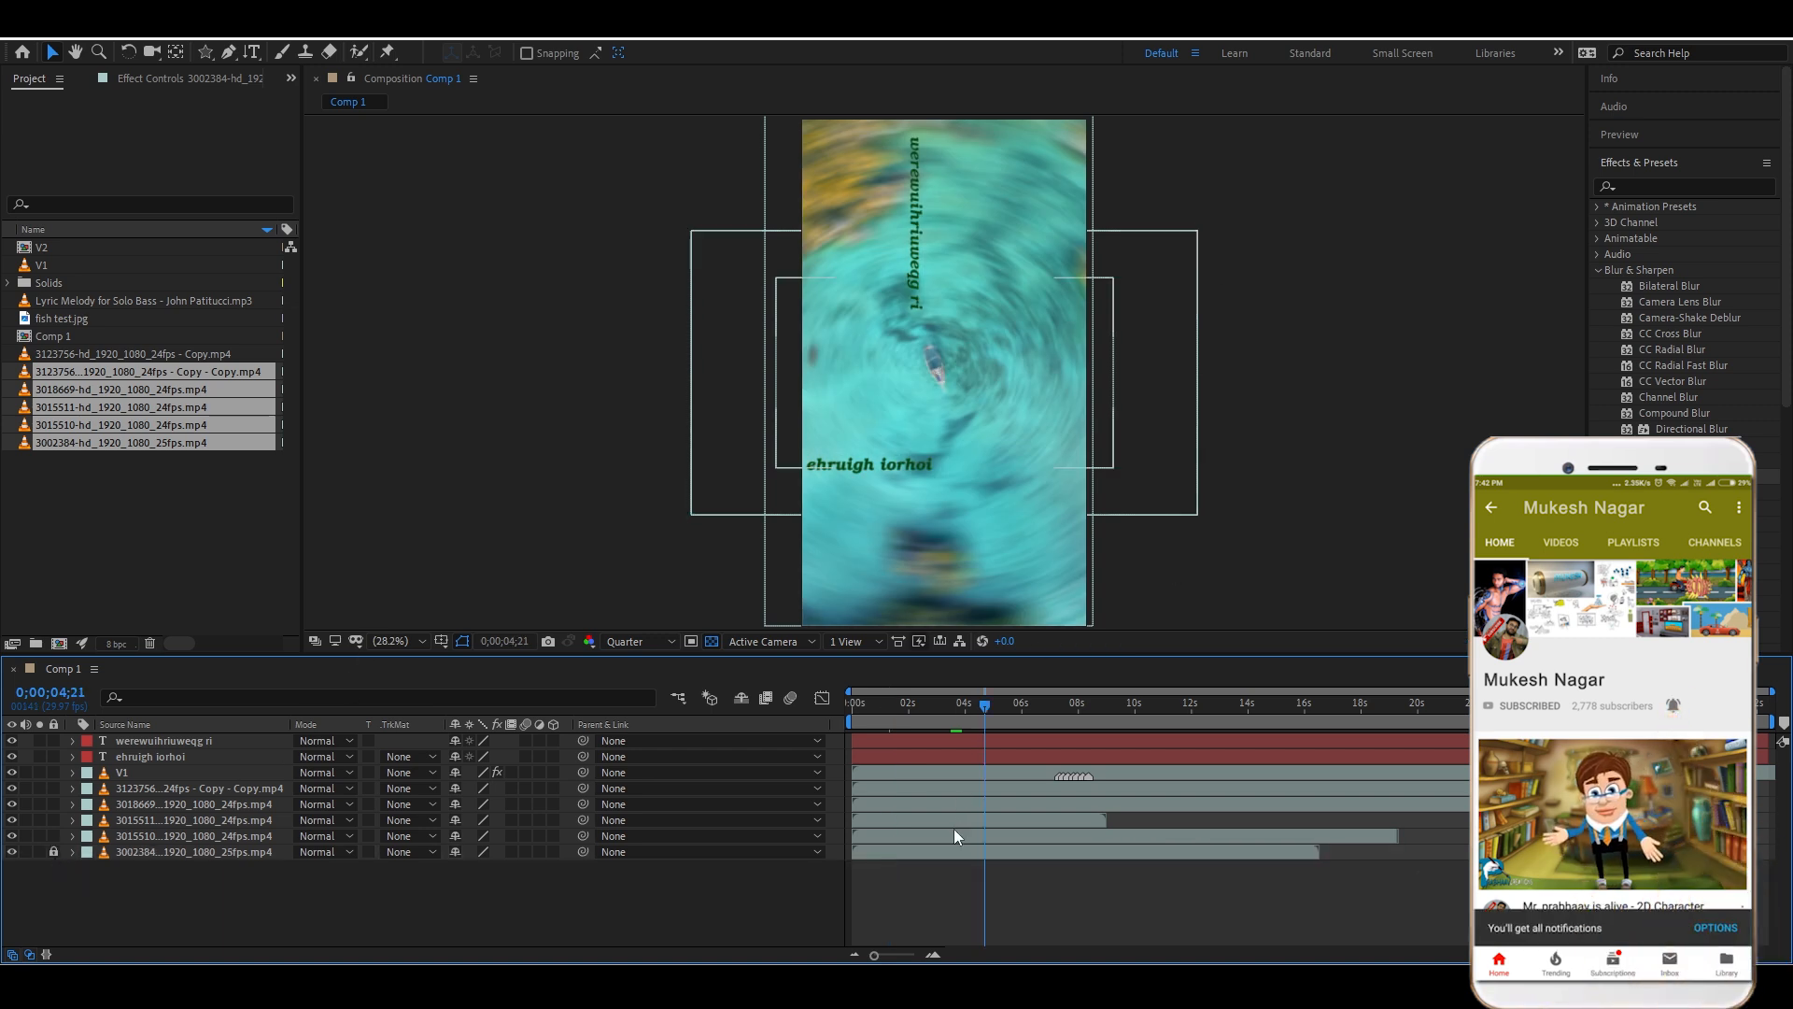
click(949, 851)
click(954, 853)
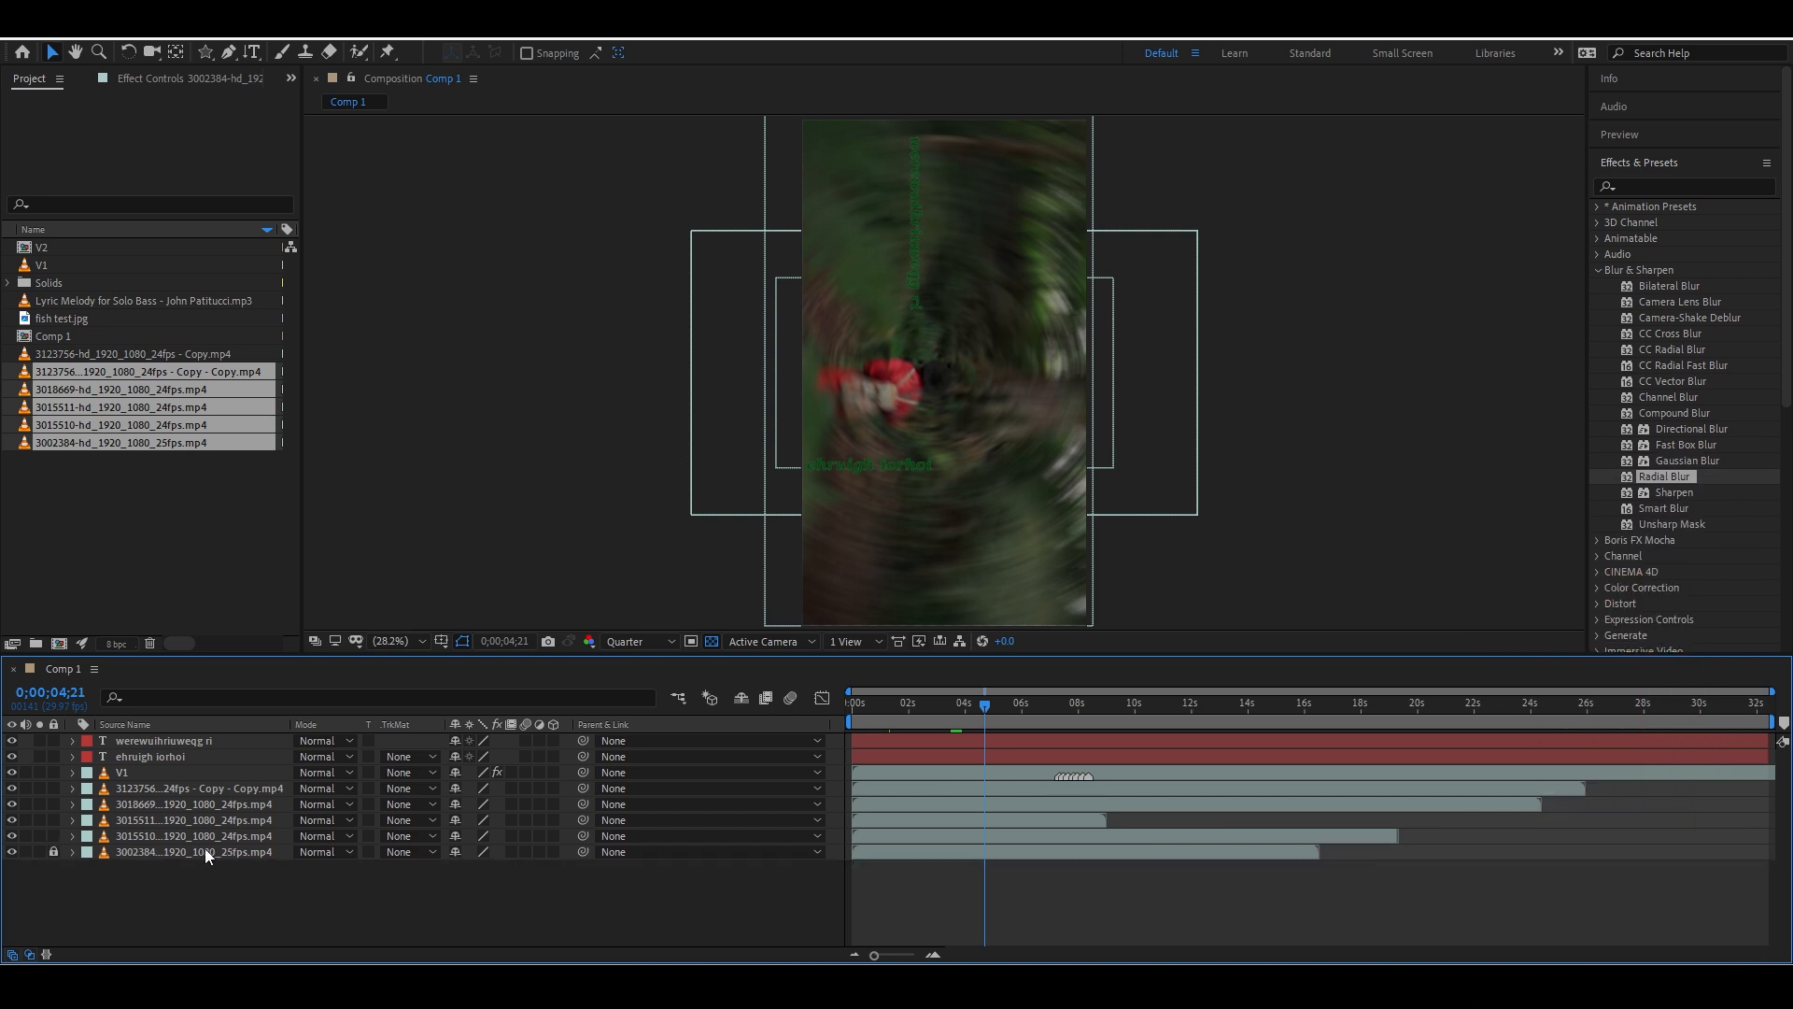
click(204, 848)
click(254, 845)
click(238, 837)
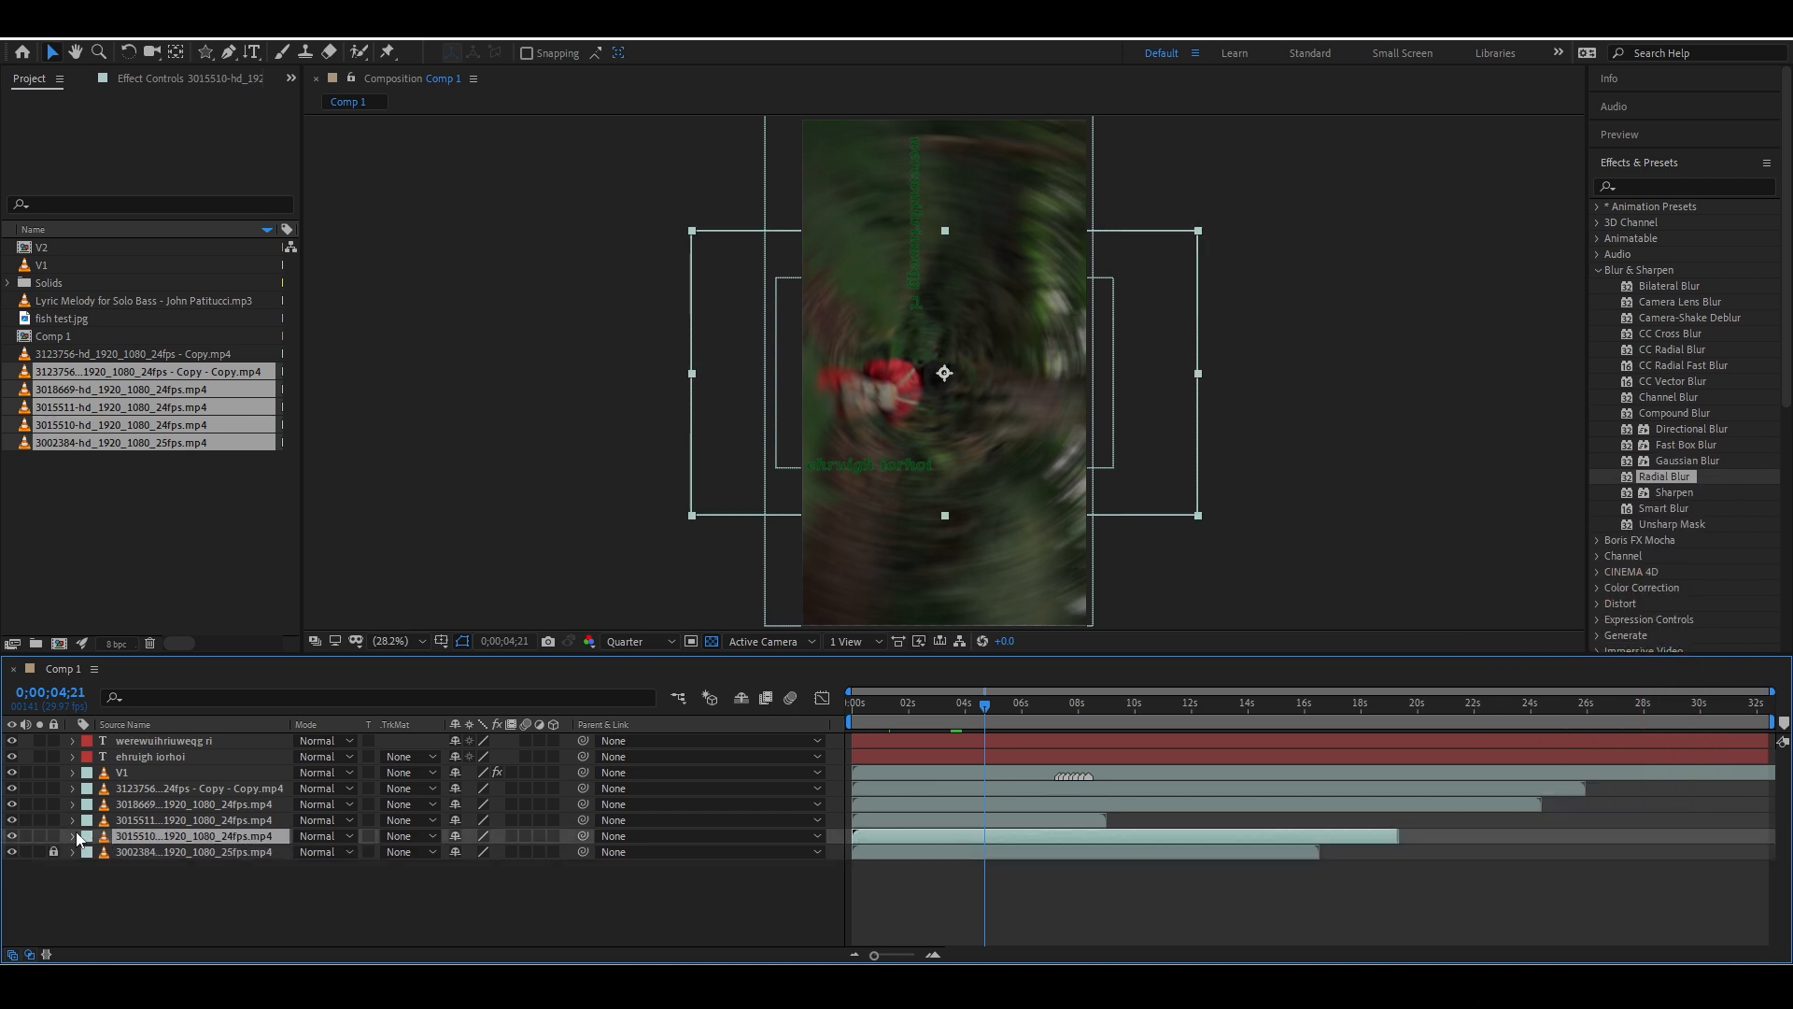
click(155, 850)
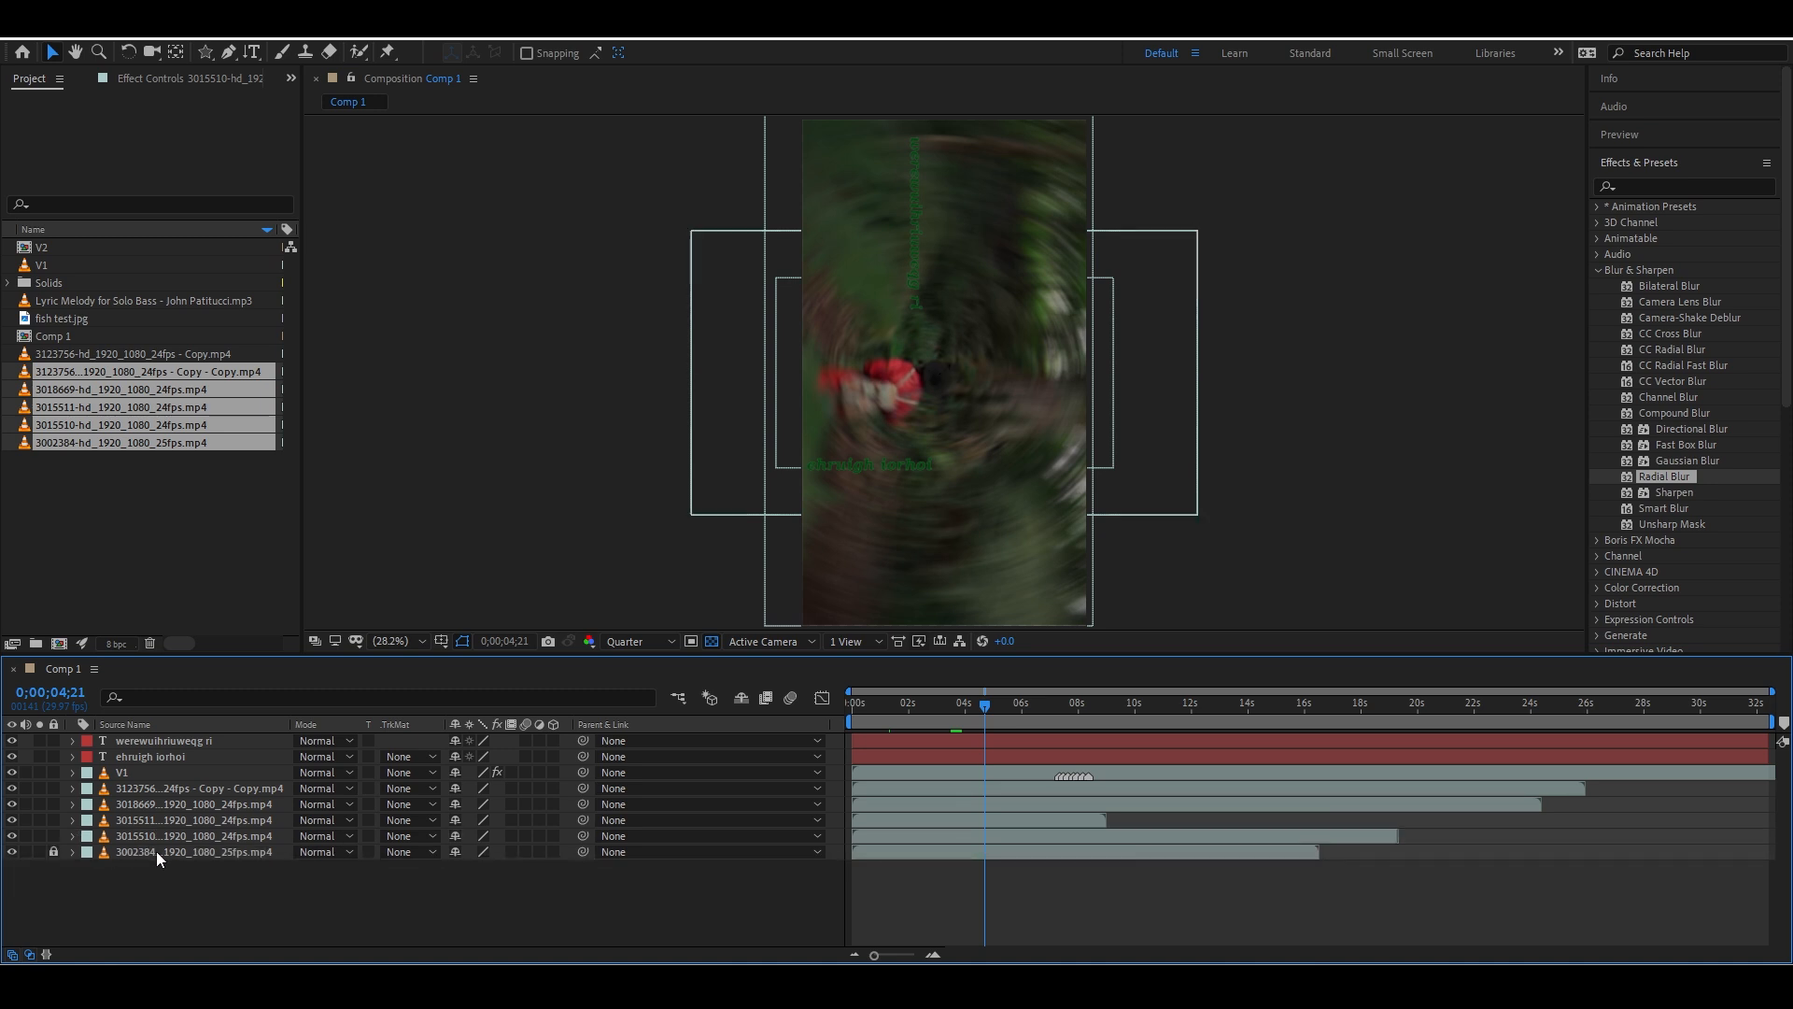
Move the current time to 0;00;04;14, and expand and collapse the locked 3002384 layer's properties
click(977, 698)
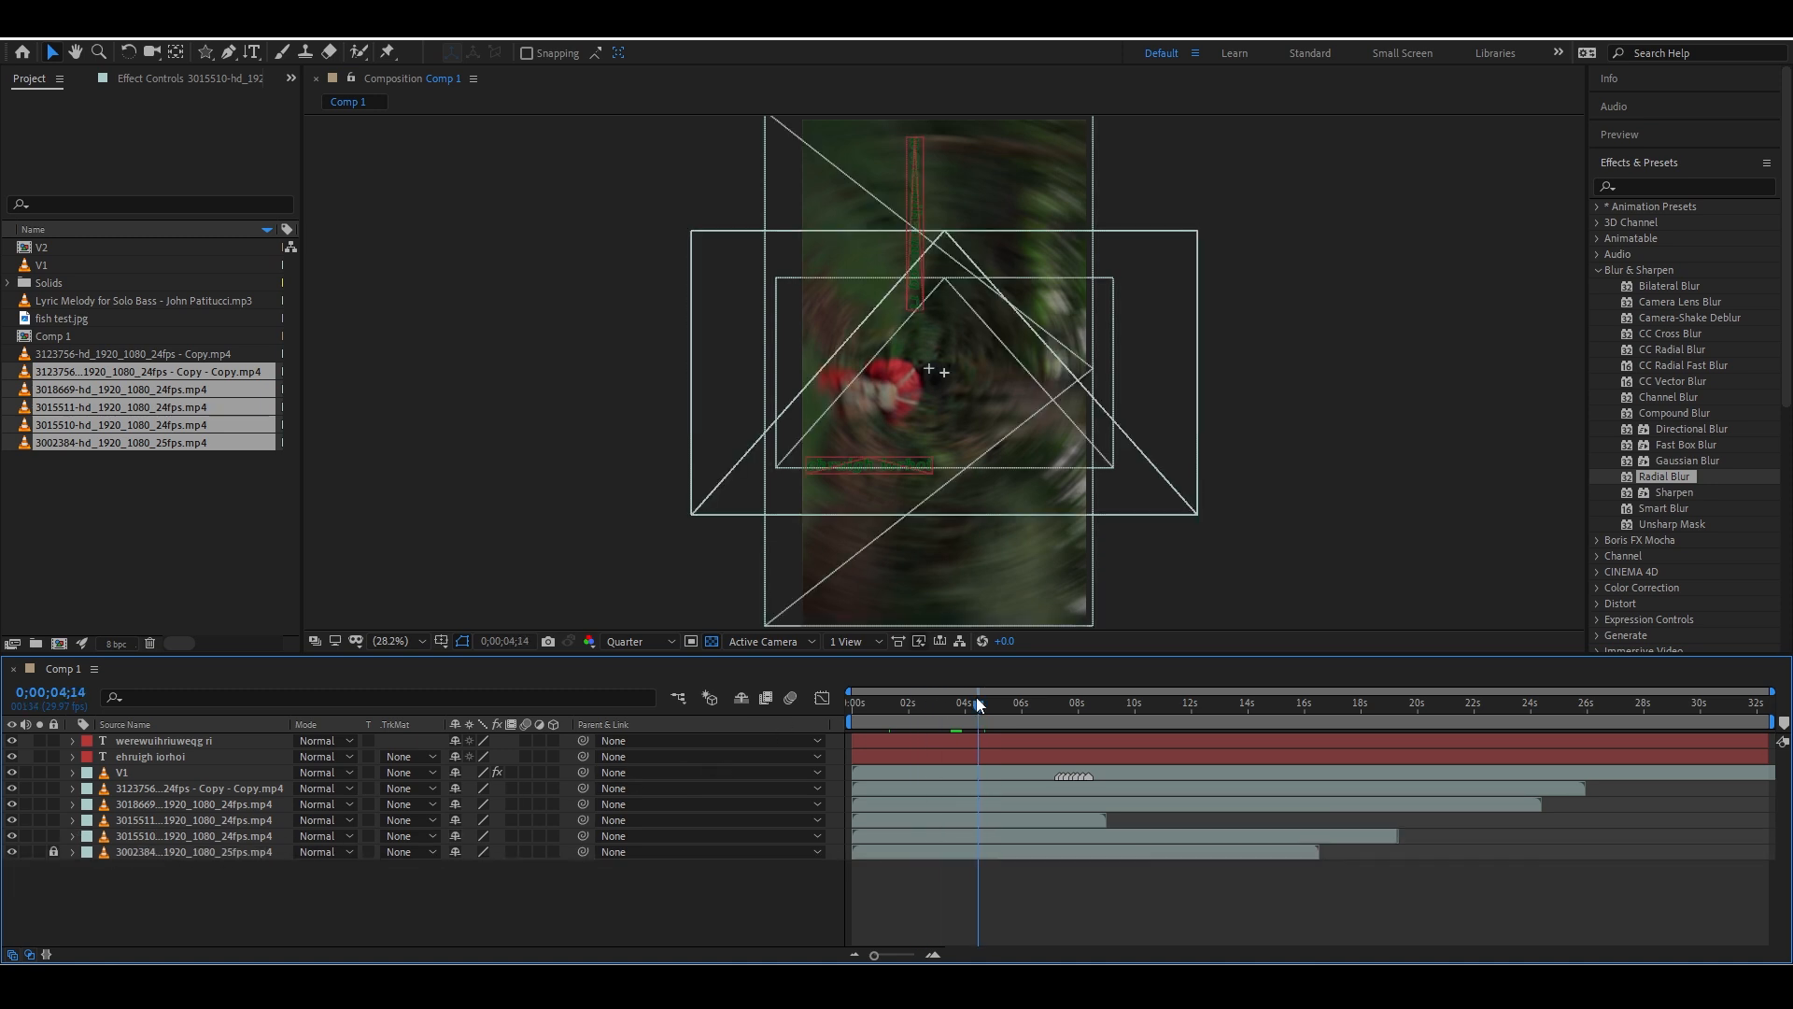
click(74, 852)
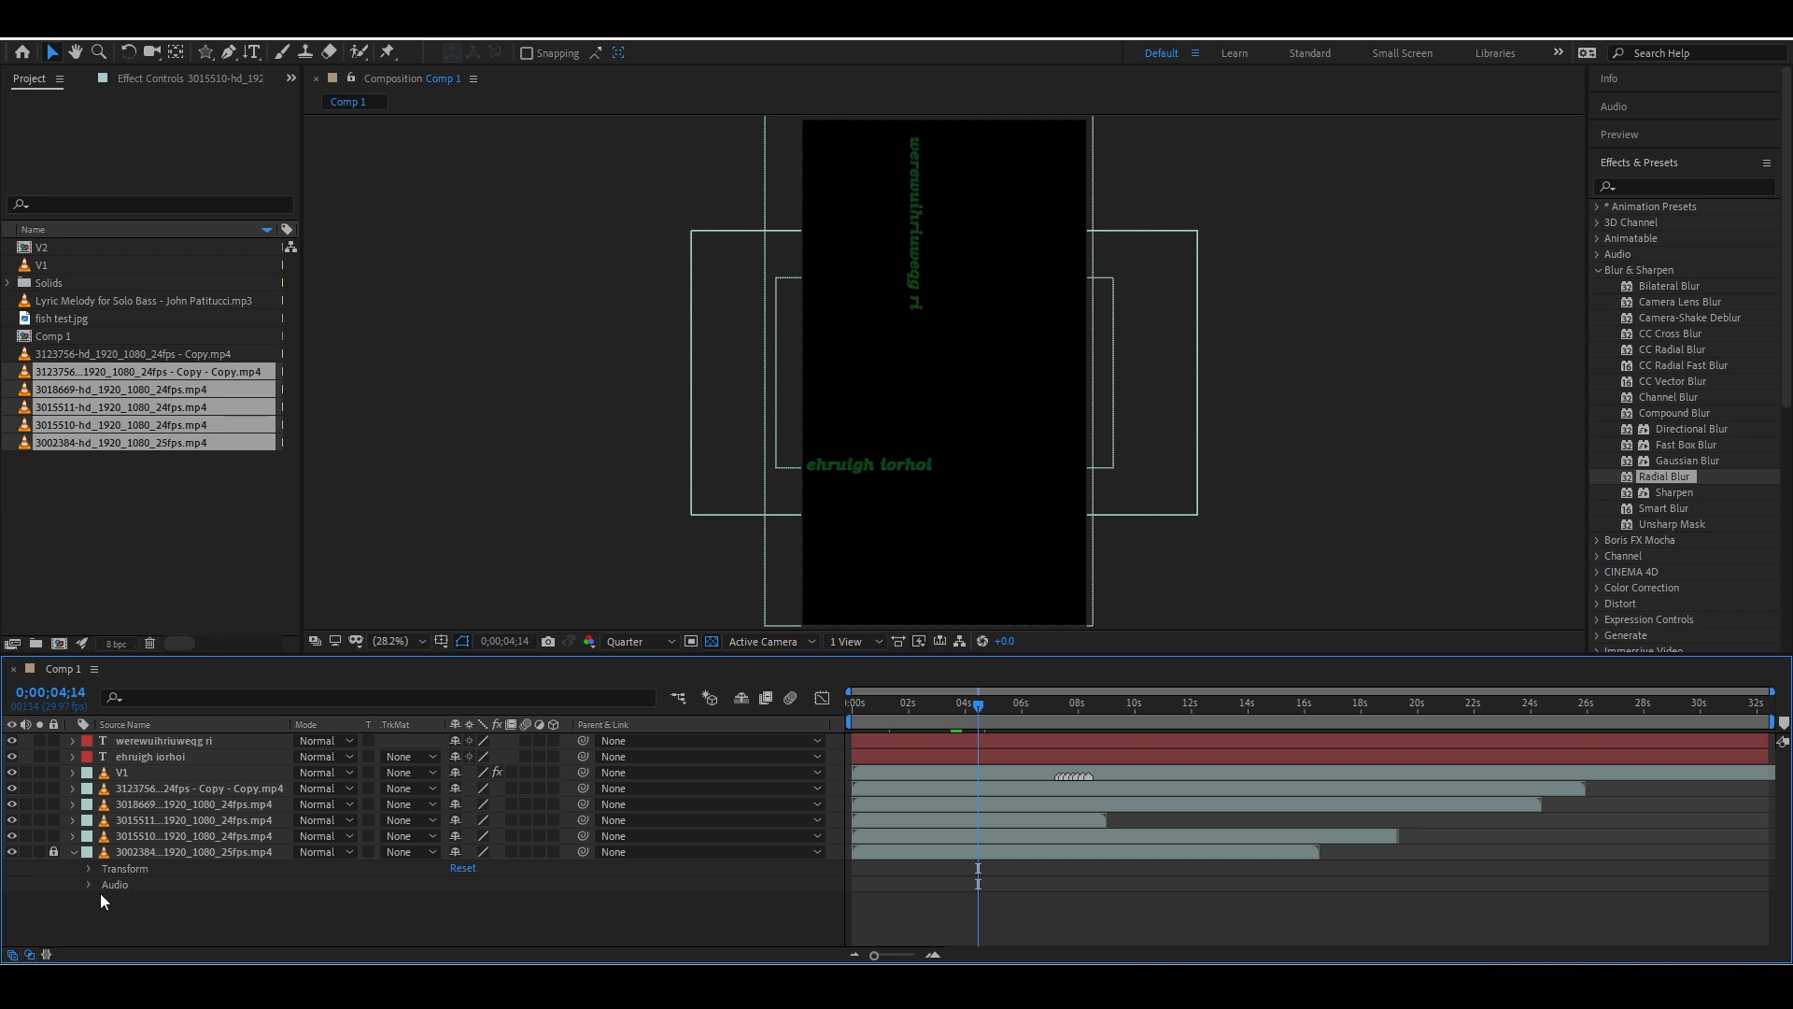
click(71, 852)
Review the blending mode and track matte options of the 3015510 layer, and move the current time to 0;00;01;05
click(345, 839)
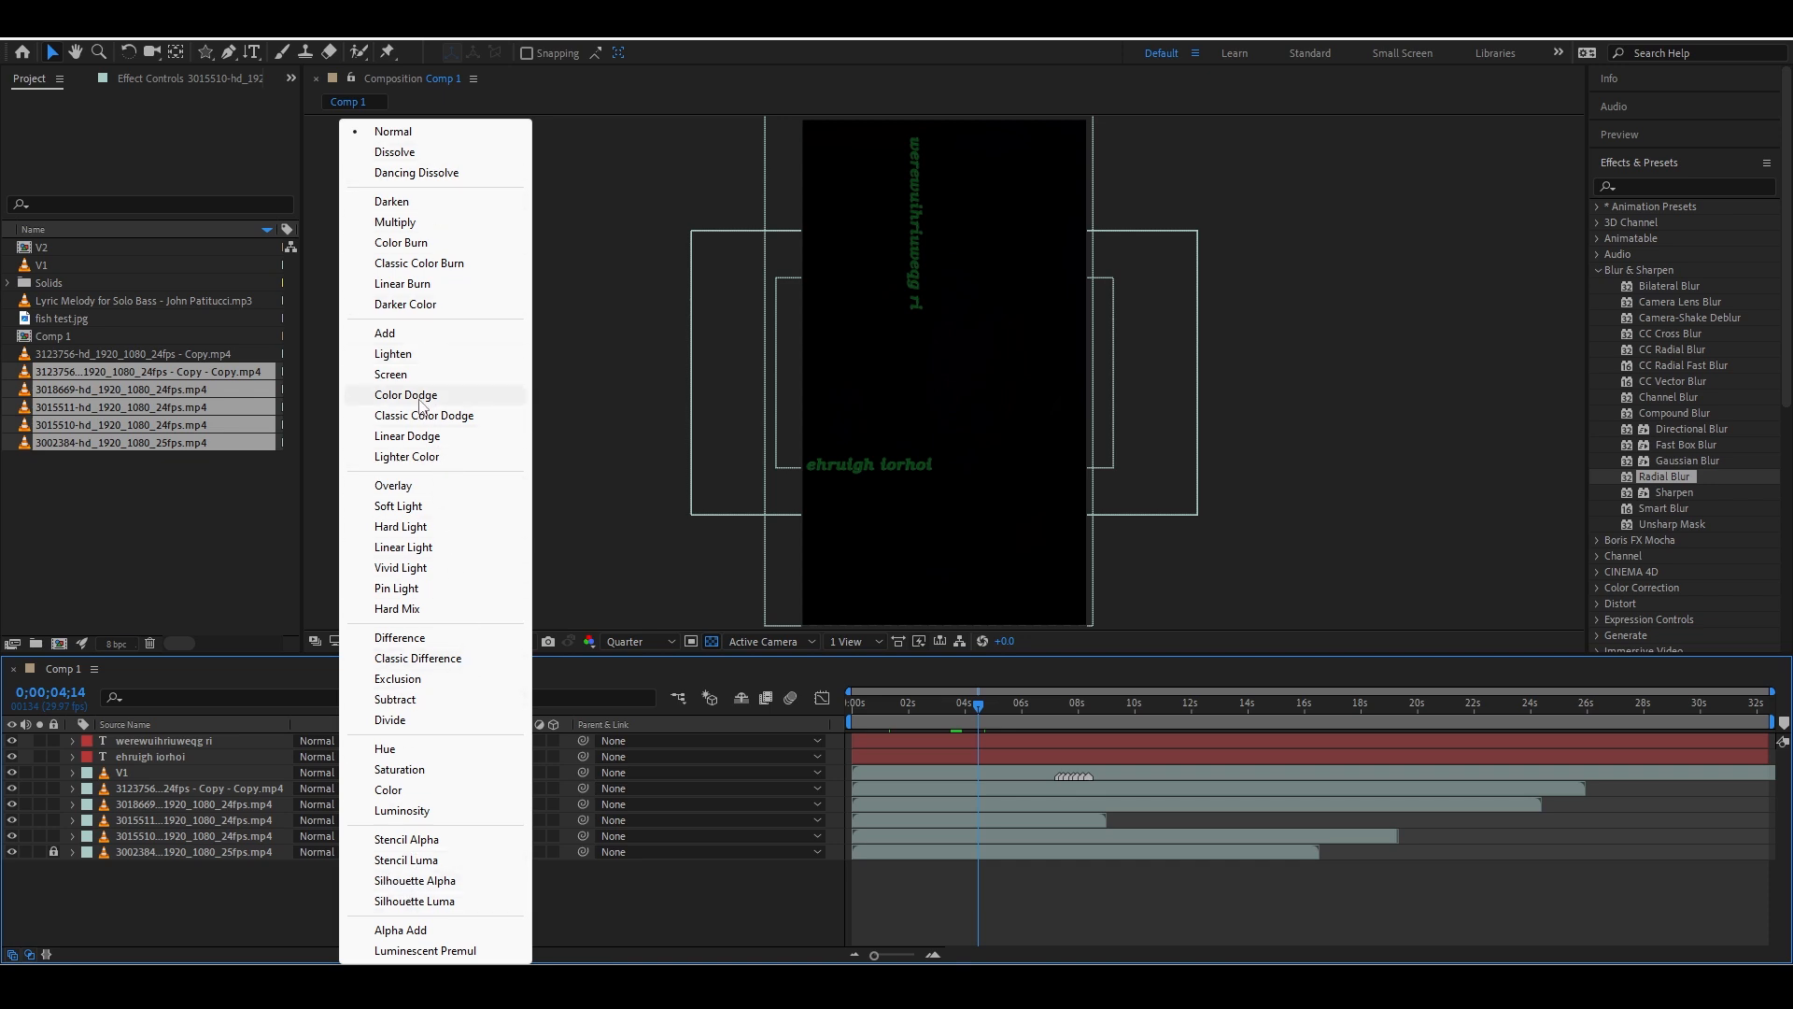
click(331, 730)
click(364, 738)
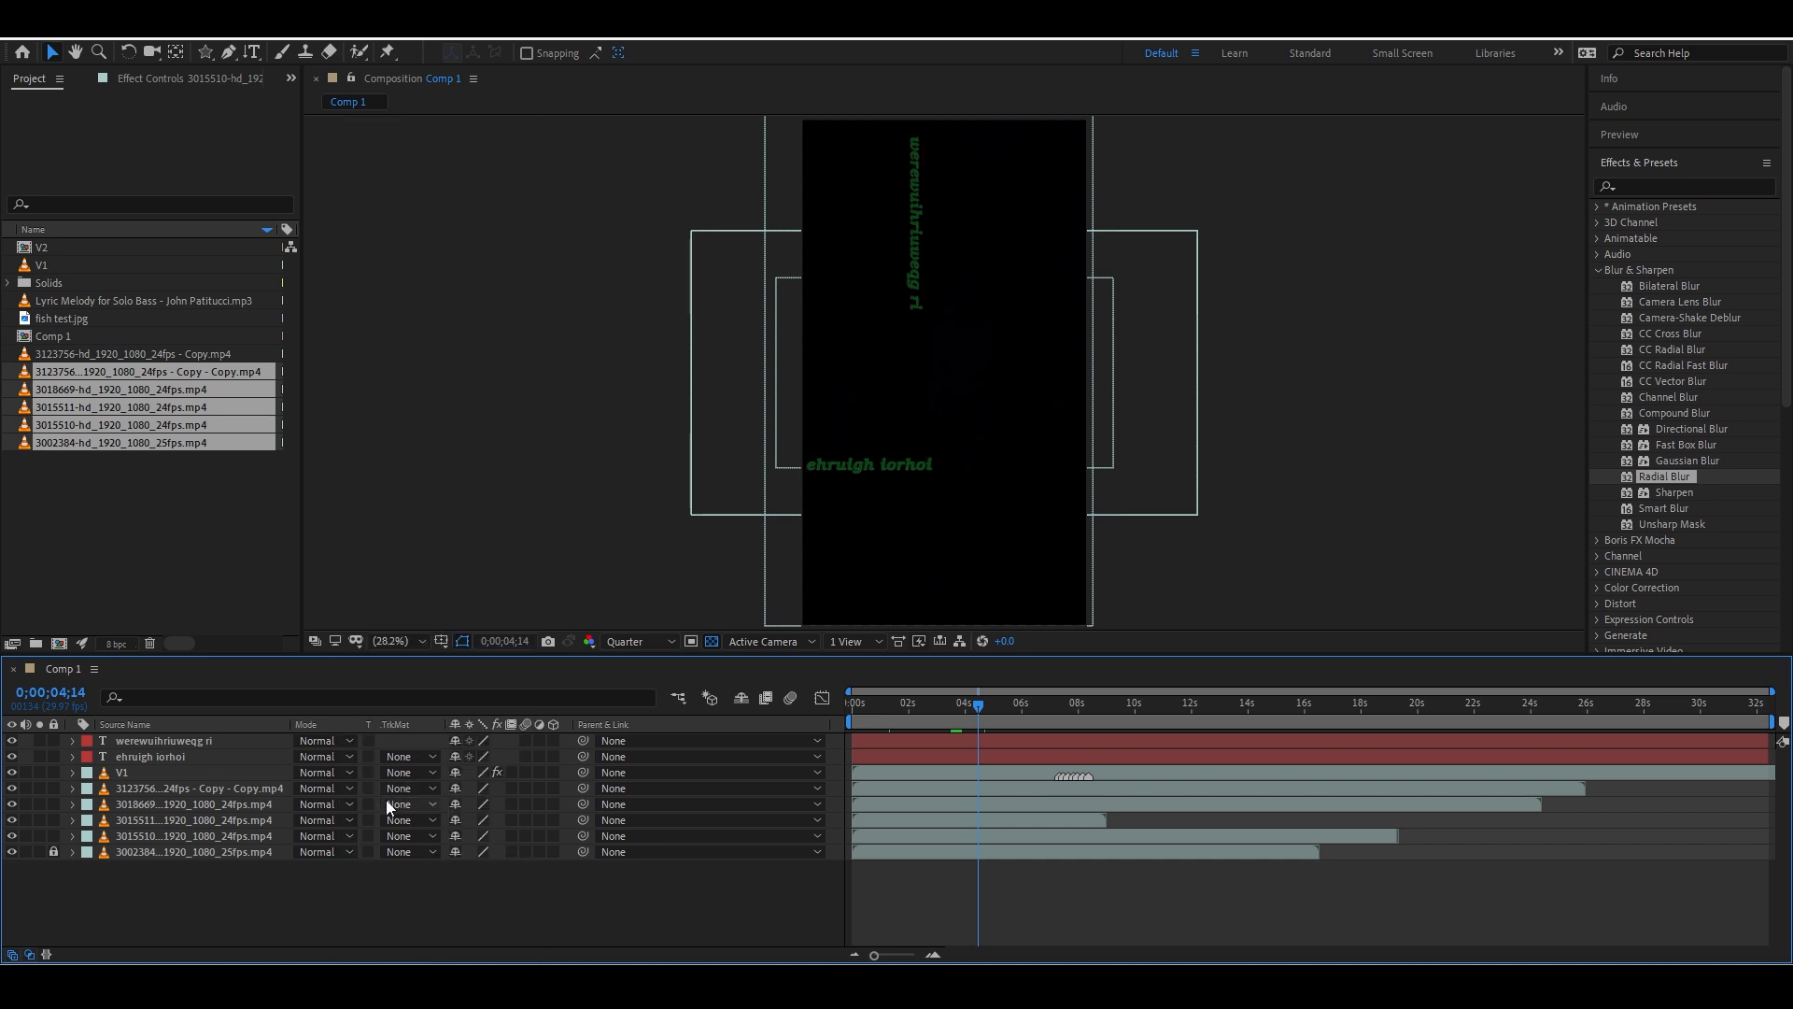
click(431, 836)
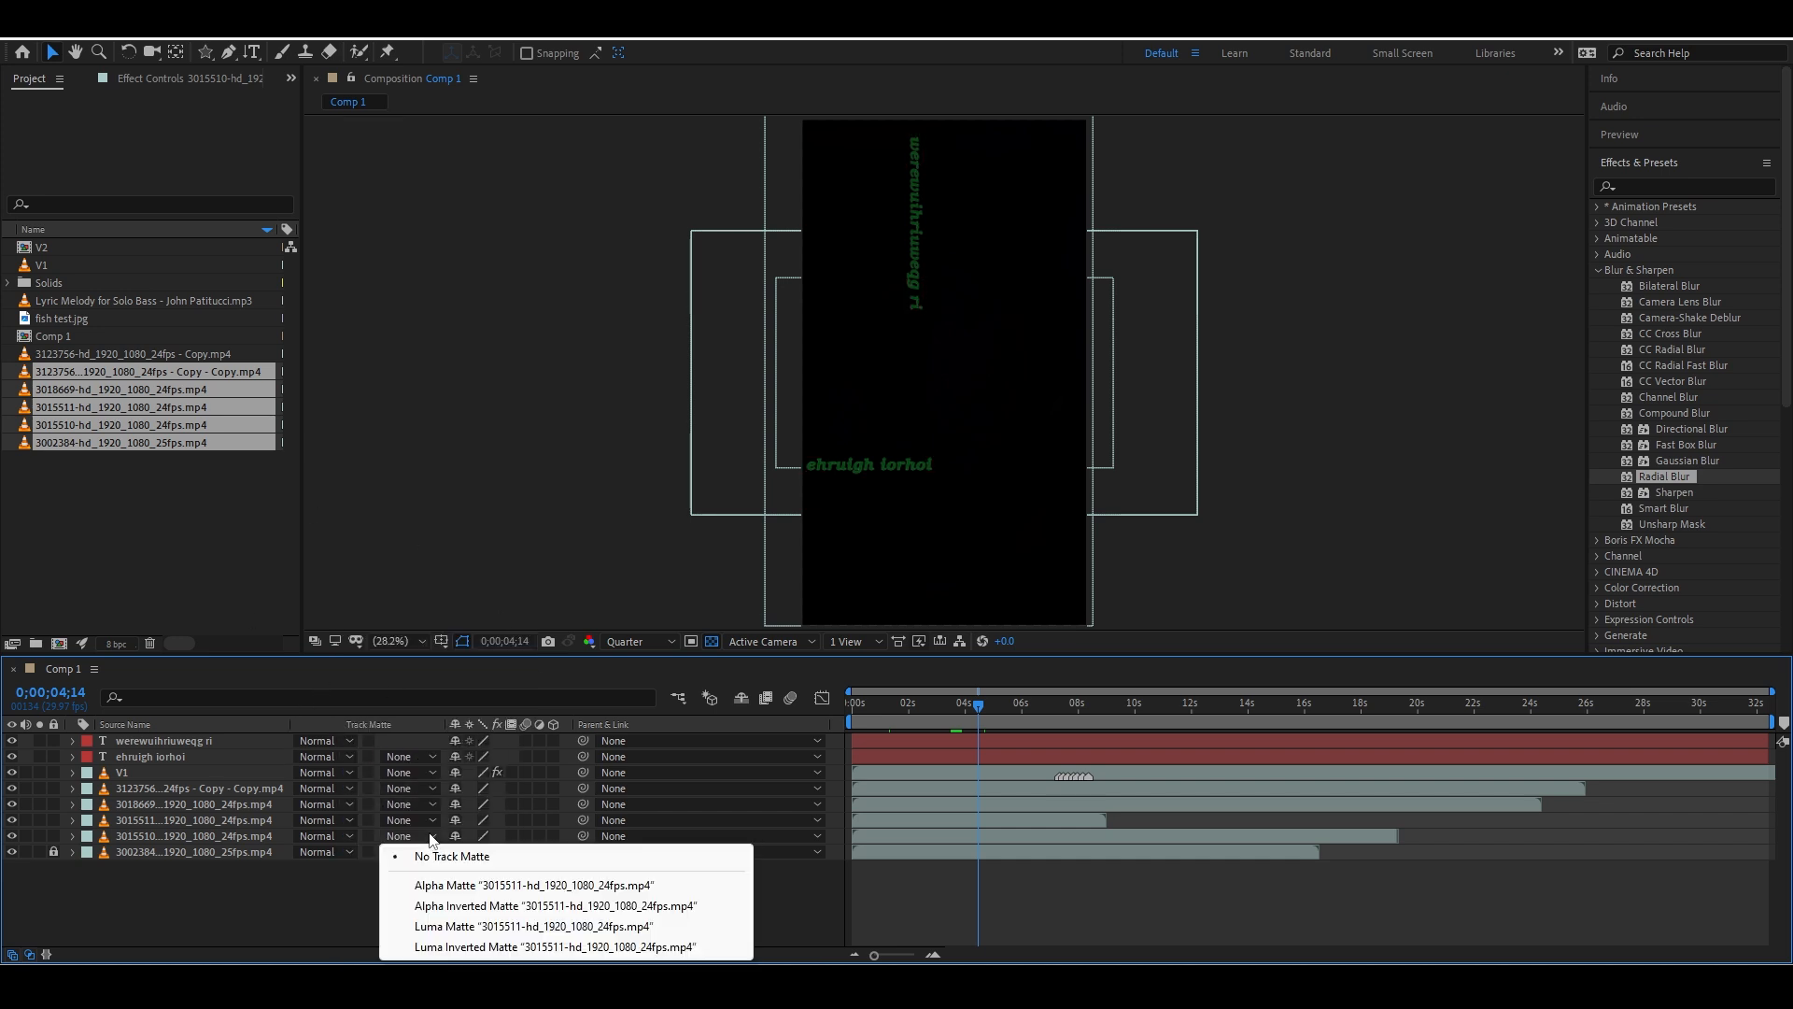
click(357, 902)
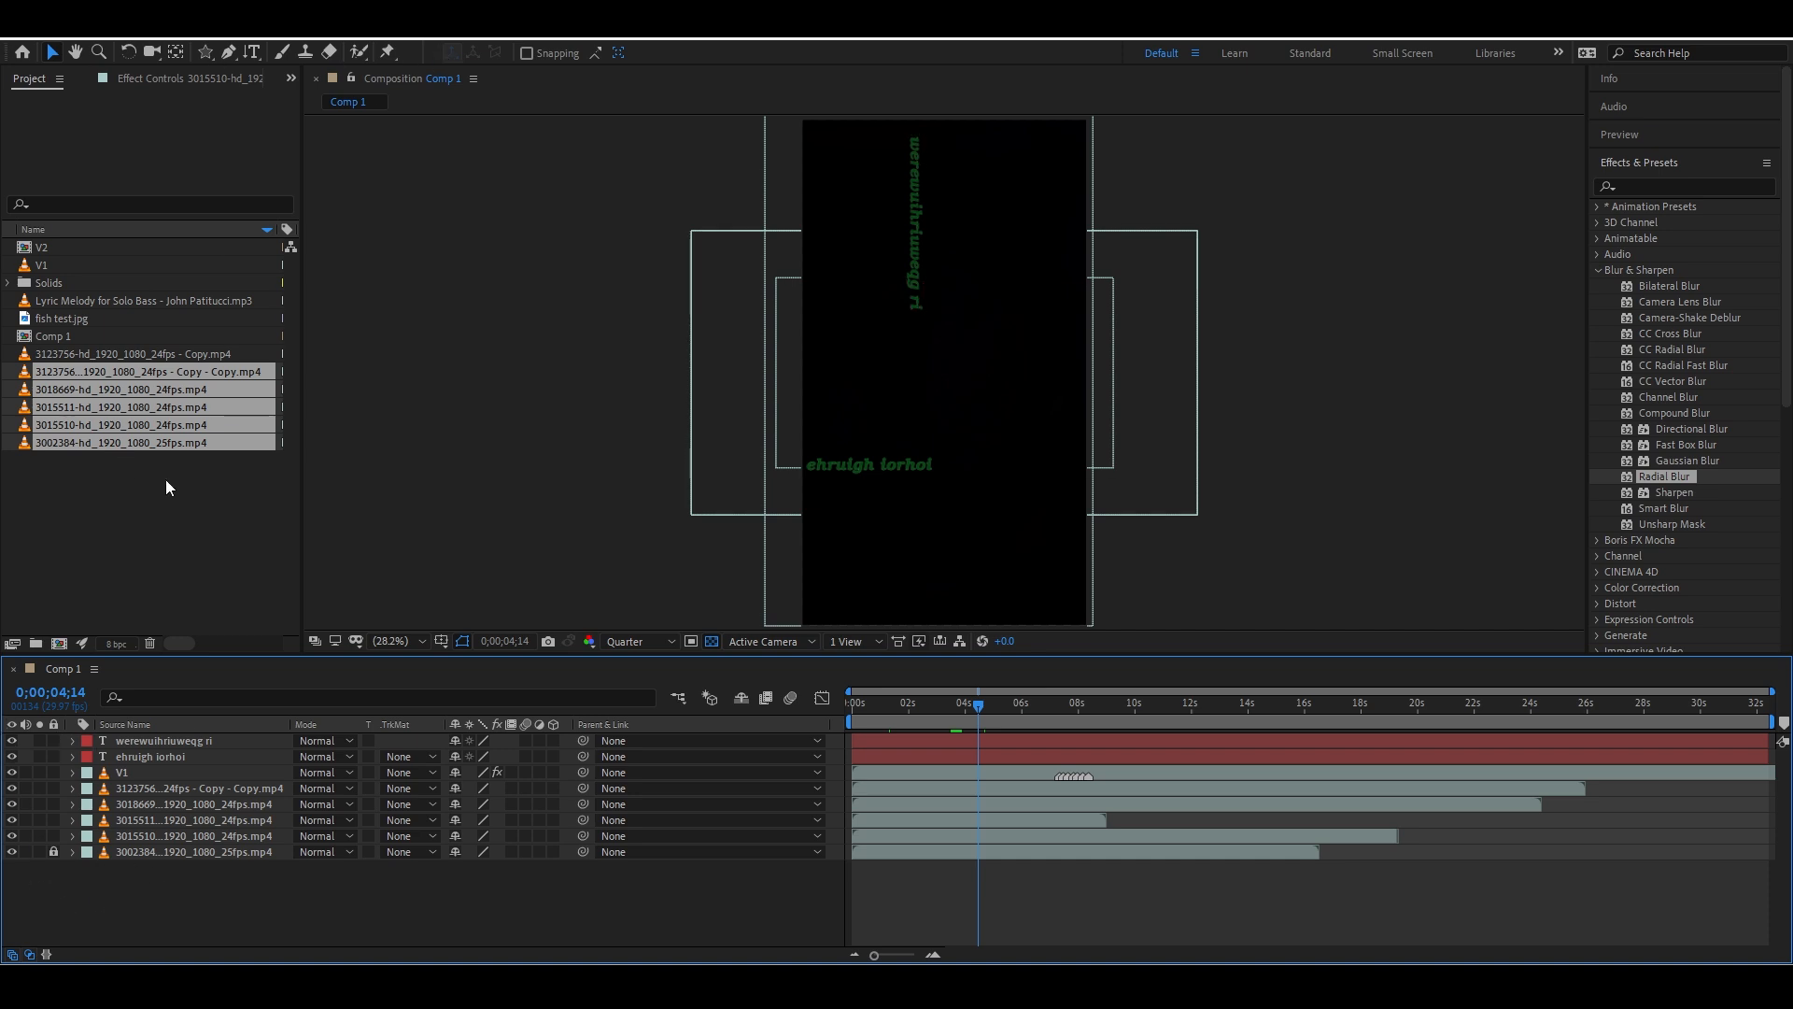
drag(934, 720, 885, 722)
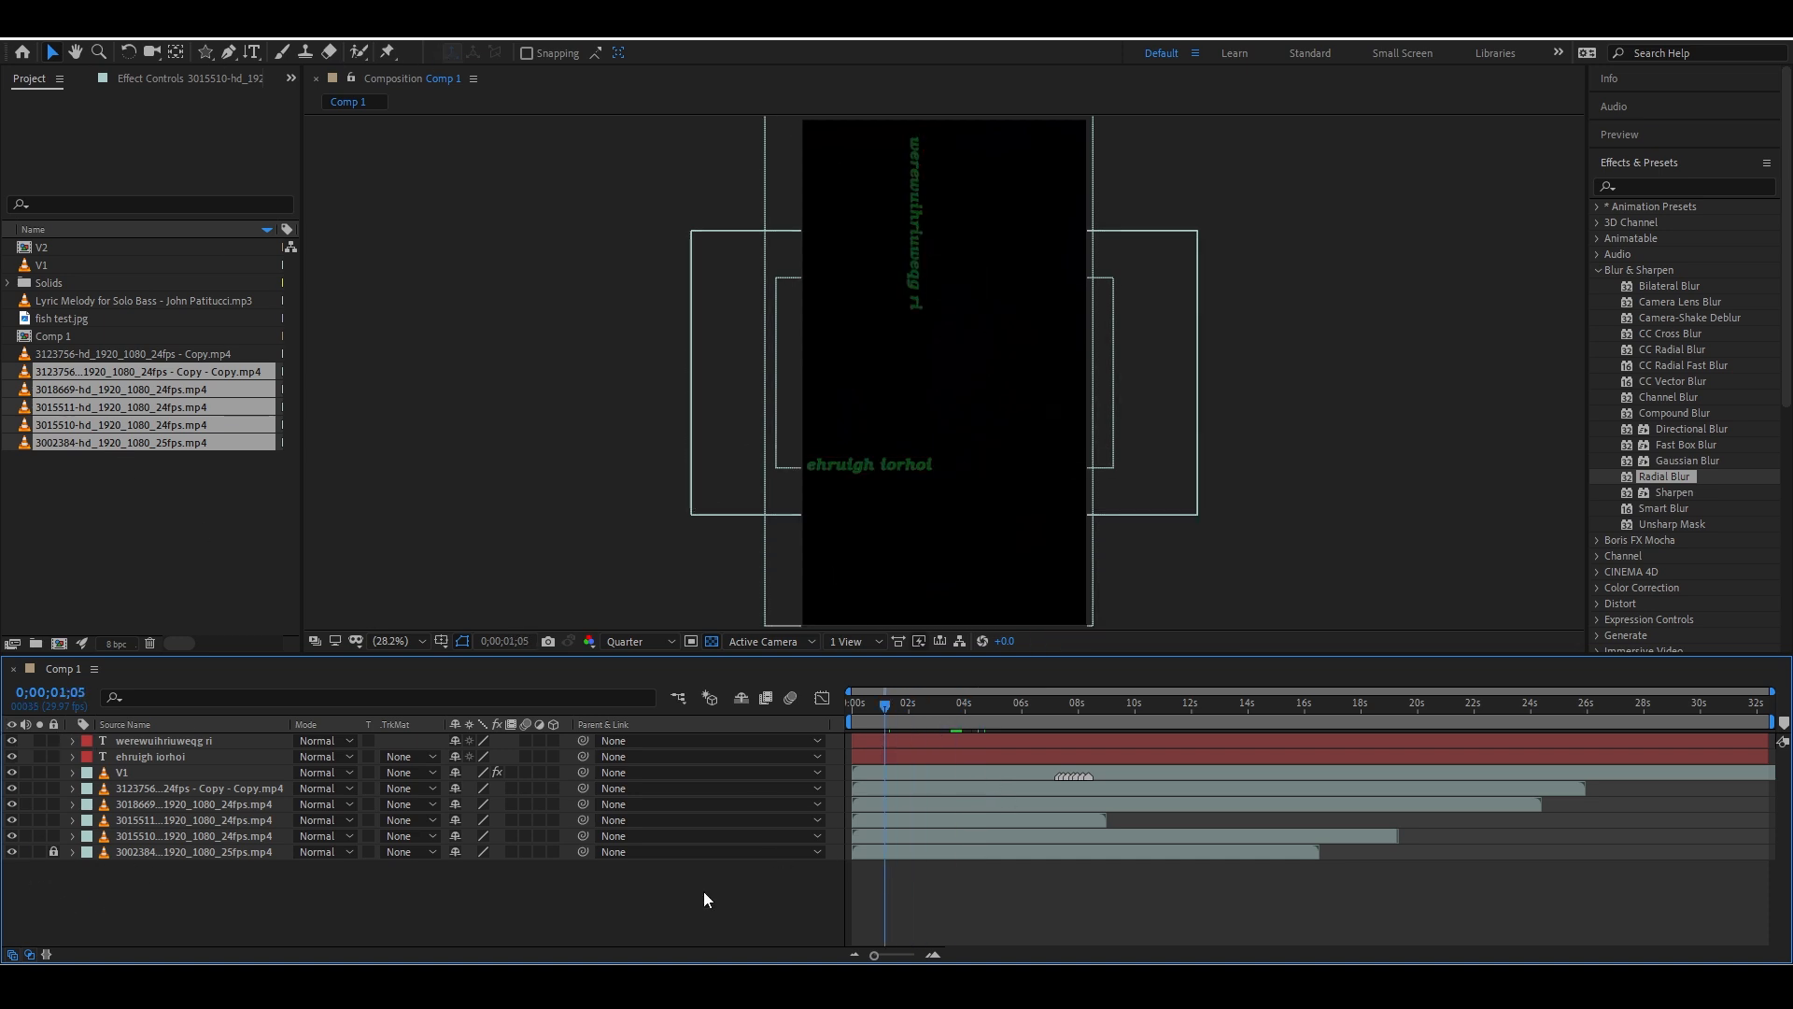